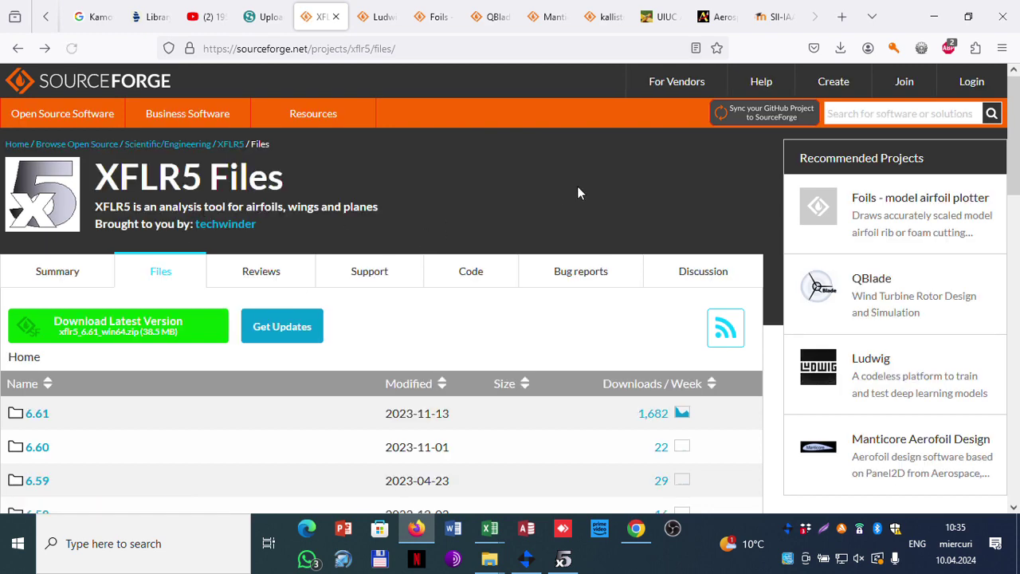
# - Look through the UIUC airfoil coordinates database, from the Eppler listings back to the Archives section and its letter index
pyautogui.scroll(-2, 577, 186)
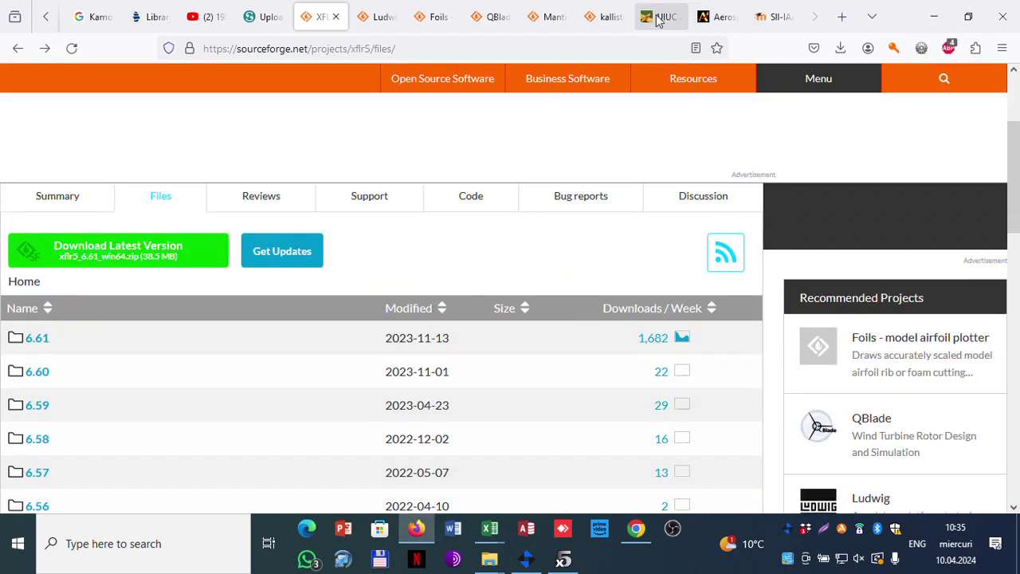
pyautogui.click(658, 18)
pyautogui.scroll(-10, 293, 245)
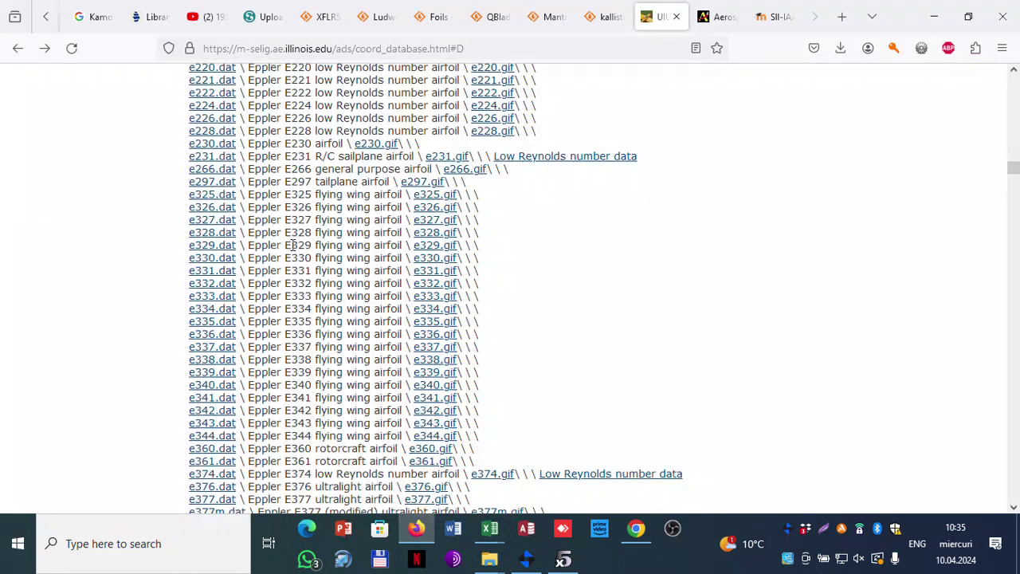
pyautogui.scroll(-15, 293, 245)
pyautogui.scroll(6, 294, 211)
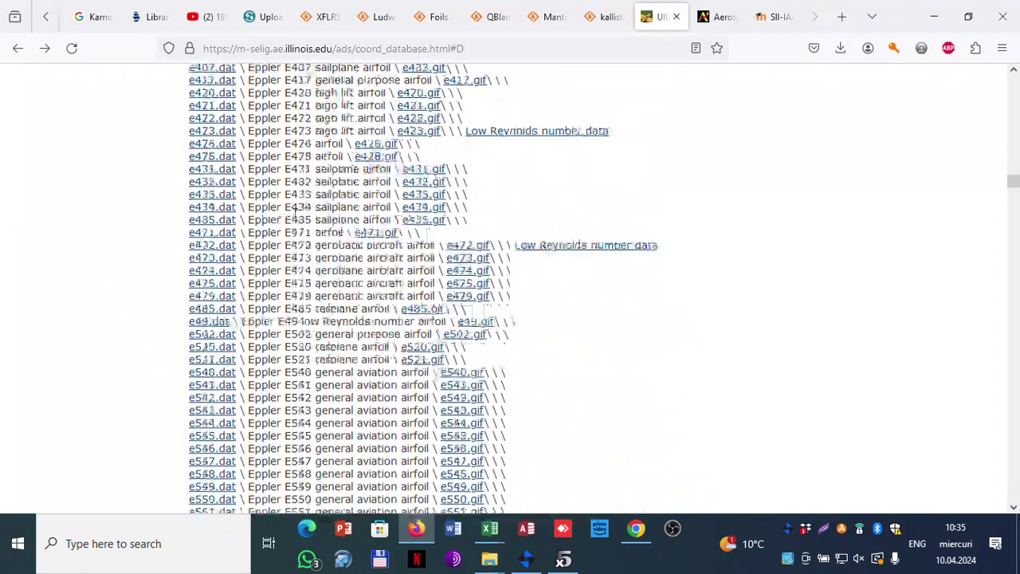
pyautogui.scroll(2, 294, 211)
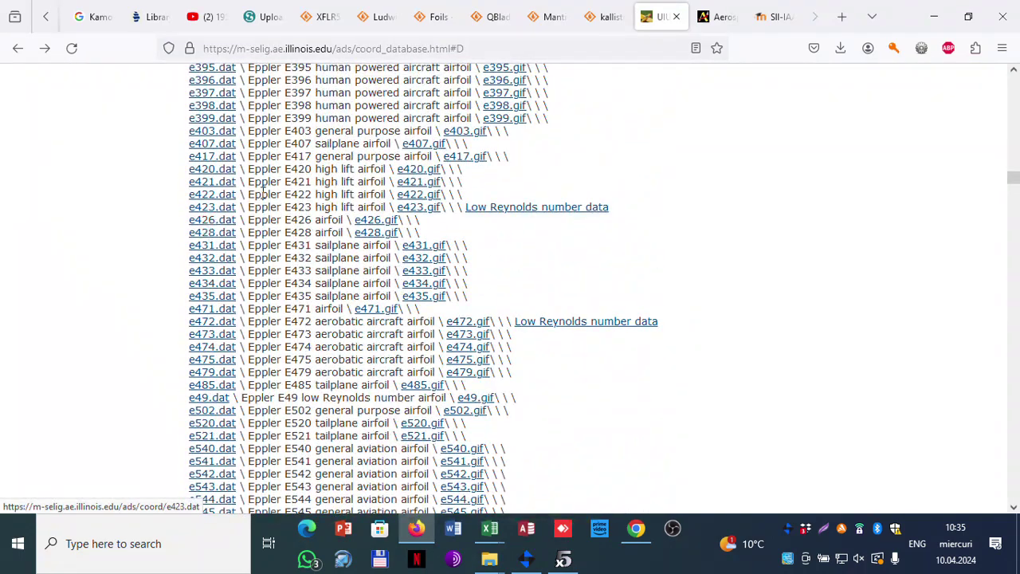
pyautogui.scroll(20, 262, 192)
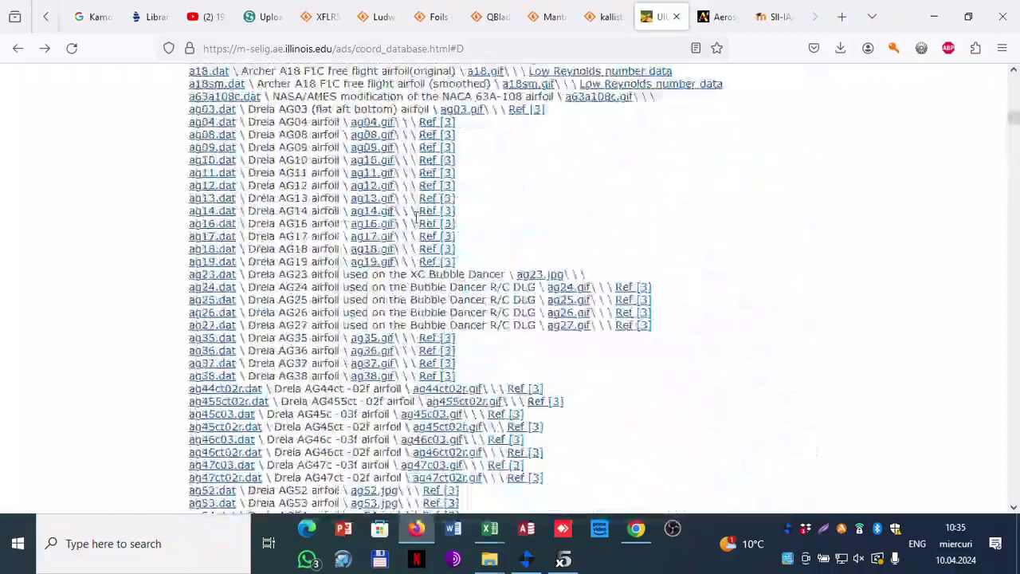
pyautogui.scroll(20, 416, 215)
pyautogui.scroll(-8, 455, 223)
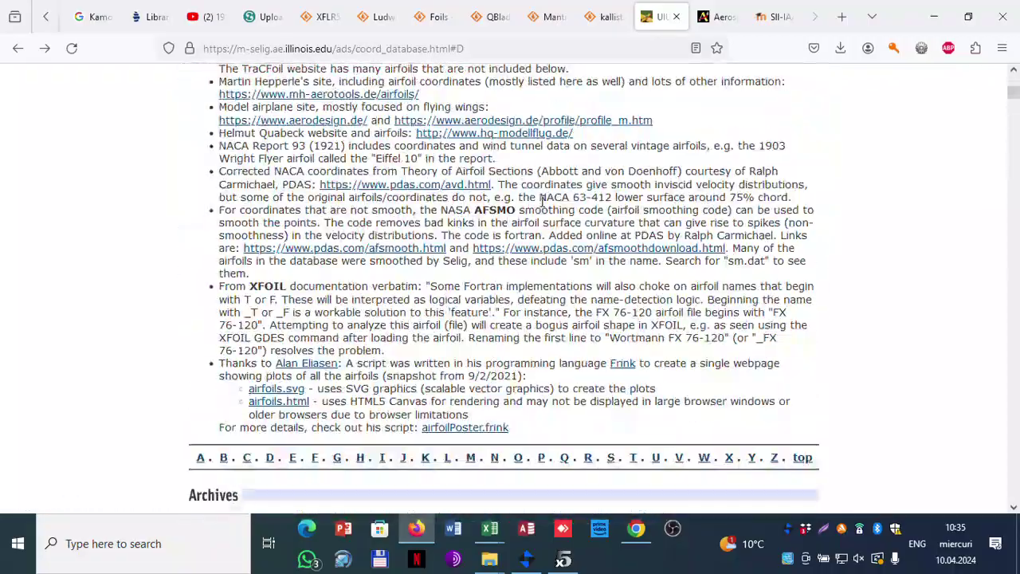
pyautogui.scroll(-4, 542, 201)
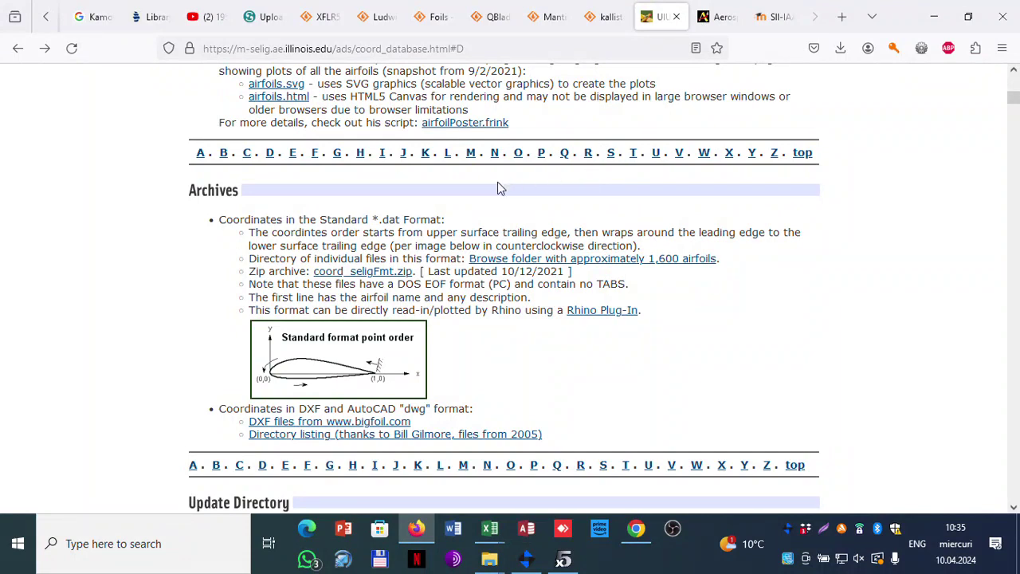
pyautogui.scroll(2, 510, 186)
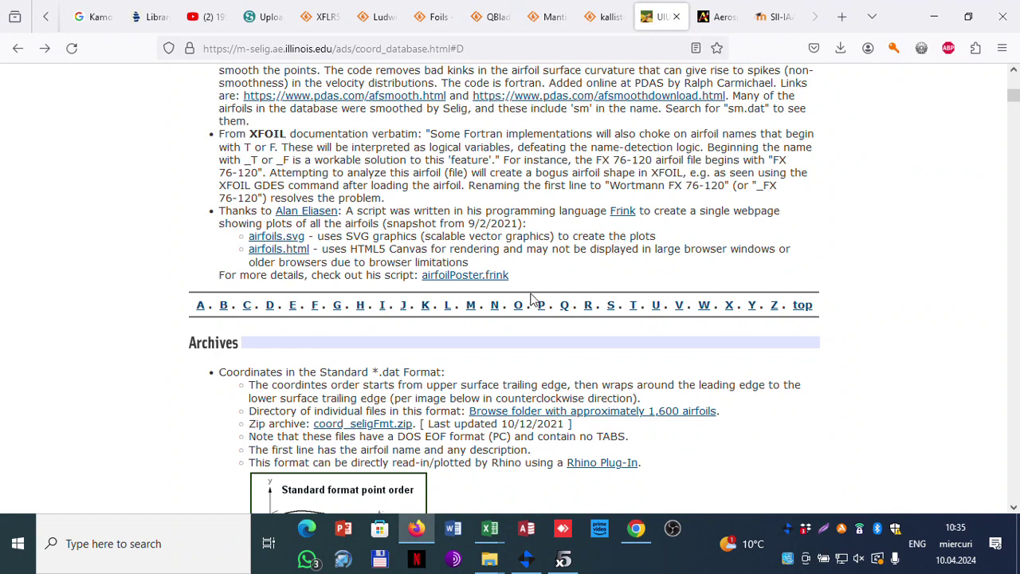
# - Go to the R section of the airfoil database and locate the NASA/Langley rotorcraft airfoils
pyautogui.click(588, 306)
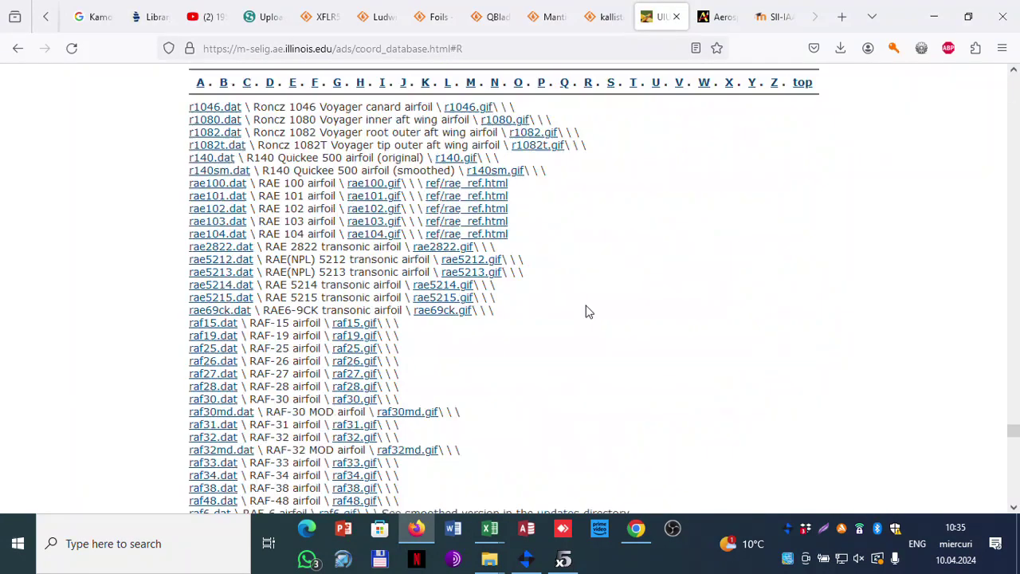
pyautogui.scroll(-6, 580, 292)
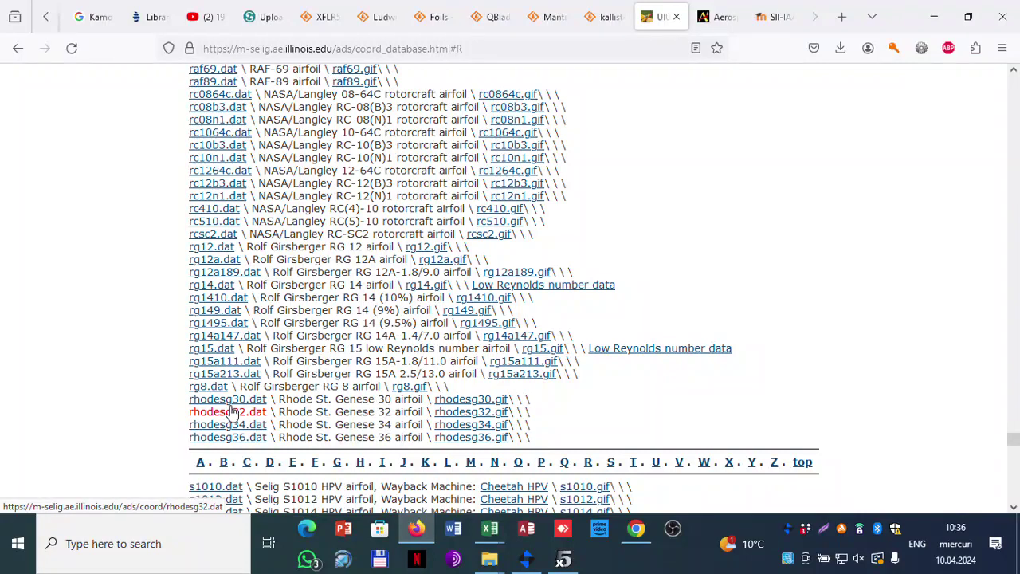
pyautogui.scroll(2, 320, 357)
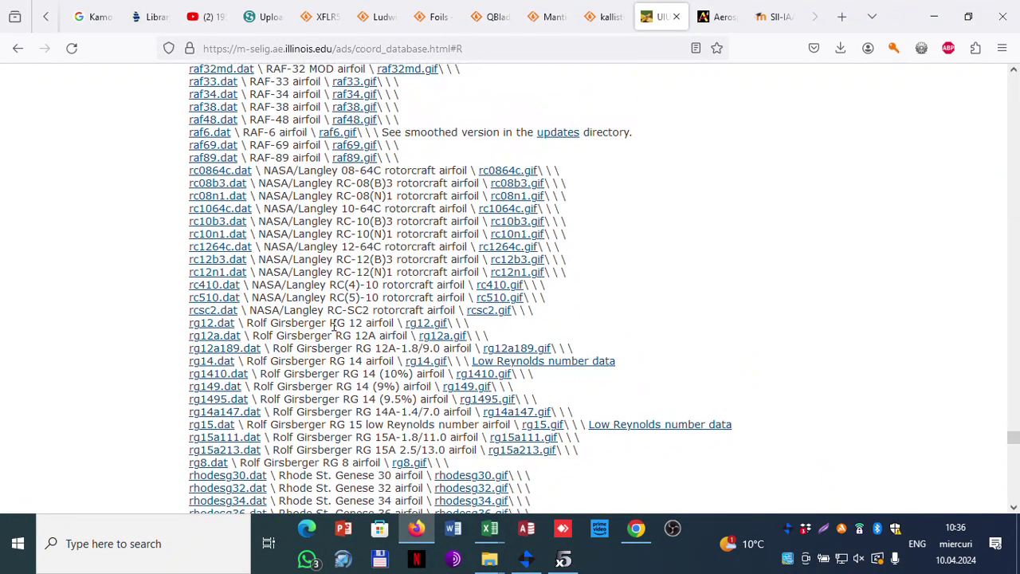
pyautogui.scroll(2, 365, 253)
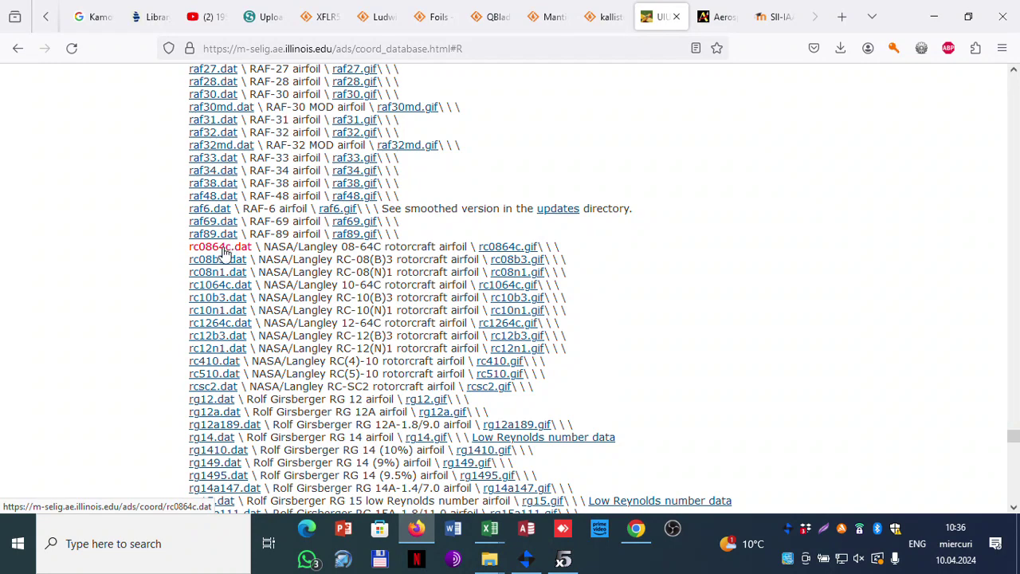
# - Save the linked coordinate file of the NASA/Langley 08-64C rotorcraft airfoil as rc0864c.dat in C:\profile
pyautogui.rightClick(223, 249)
pyautogui.click(223, 250)
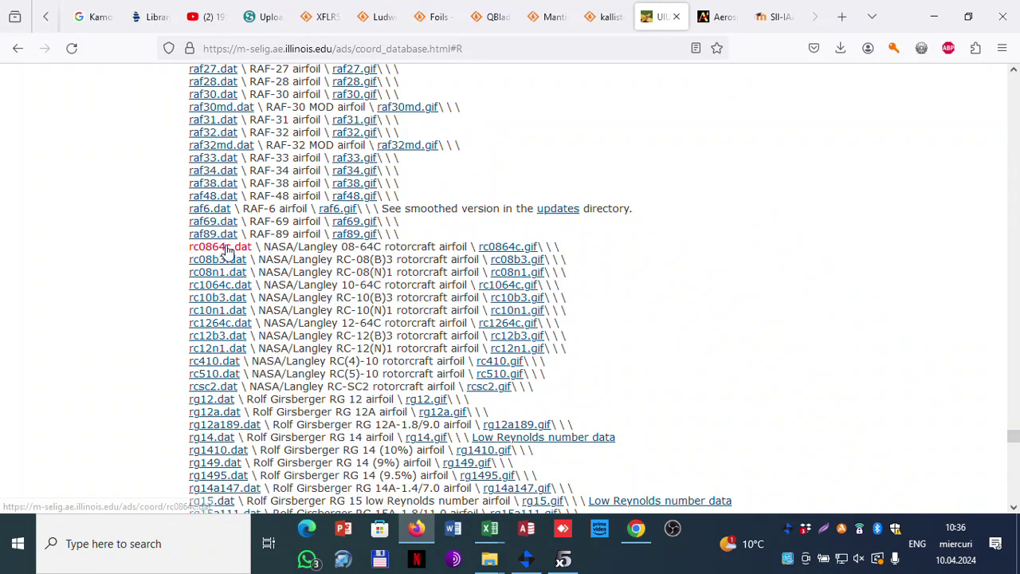
pyautogui.rightClick(228, 249)
pyautogui.click(284, 357)
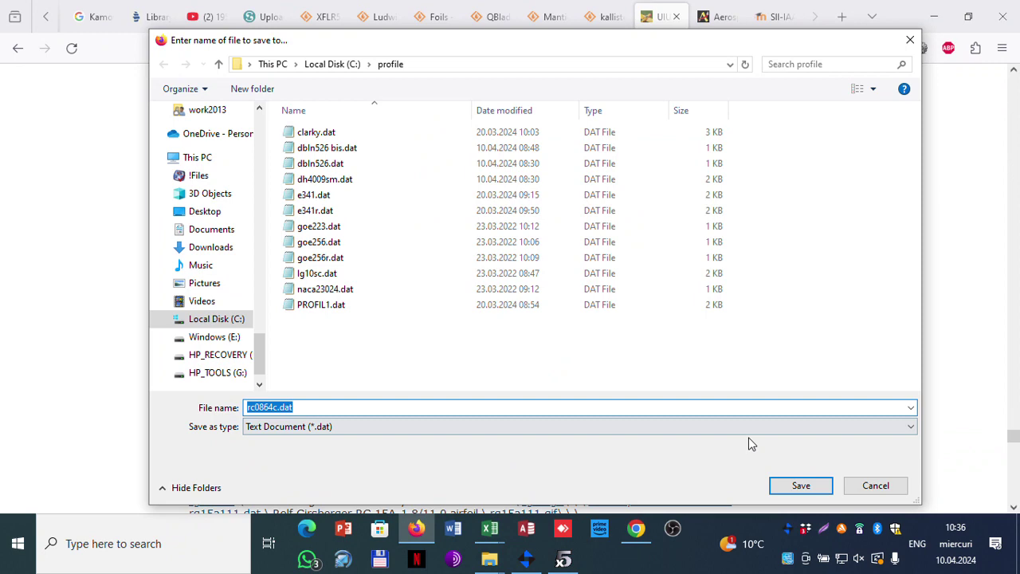
pyautogui.click(801, 486)
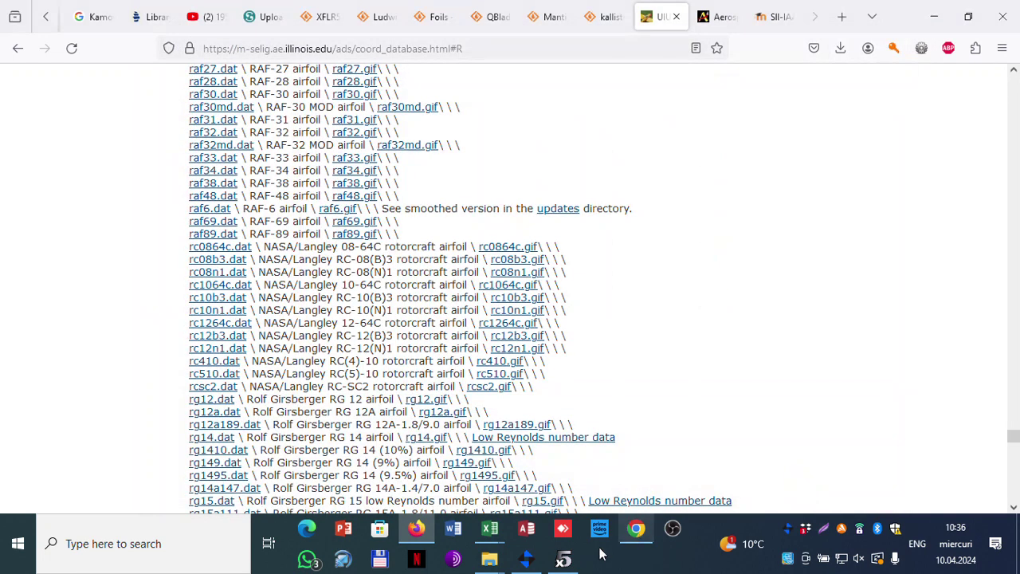
# - Switch to xflr5 and open the XFoil Direct Analysis module
pyautogui.click(563, 560)
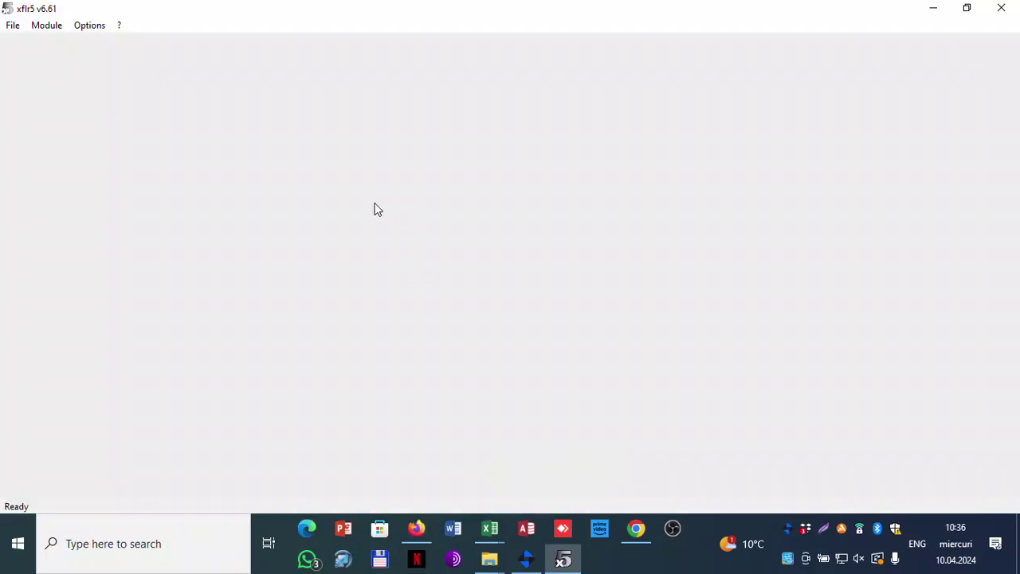
pyautogui.click(45, 24)
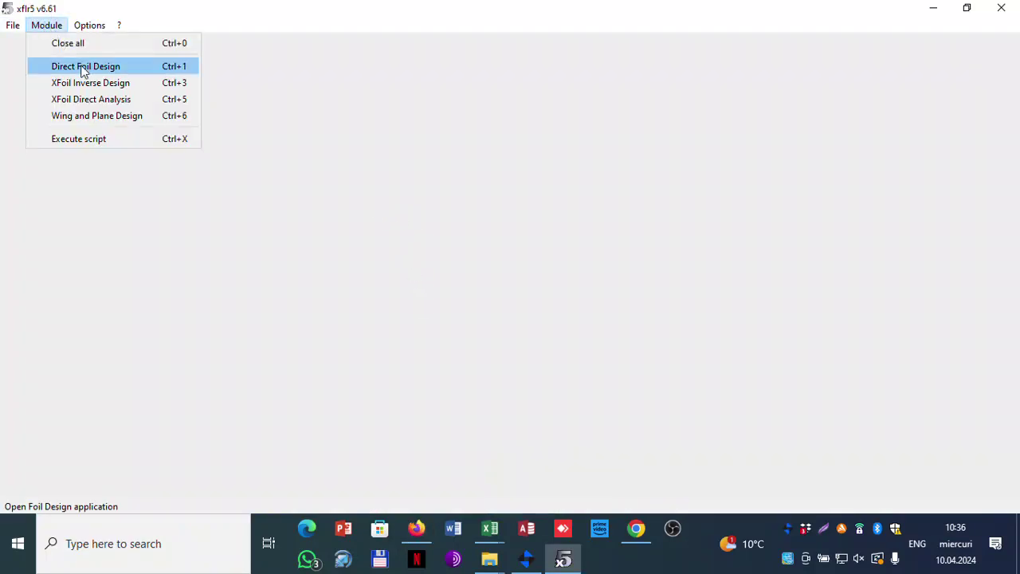
pyautogui.click(107, 100)
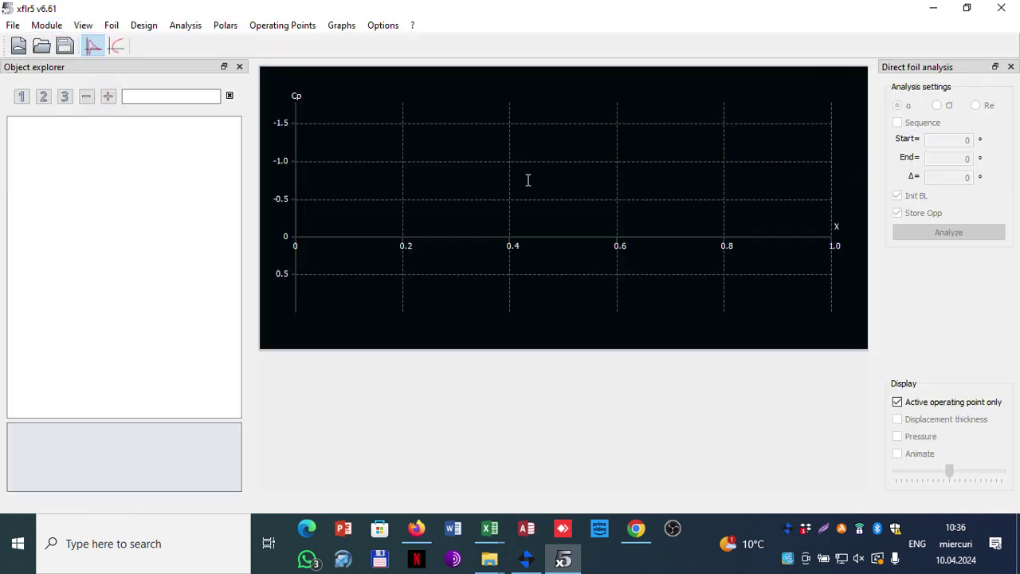
# - Load the airfoil file rc0864c.dat from the C:\profile folder
pyautogui.click(42, 46)
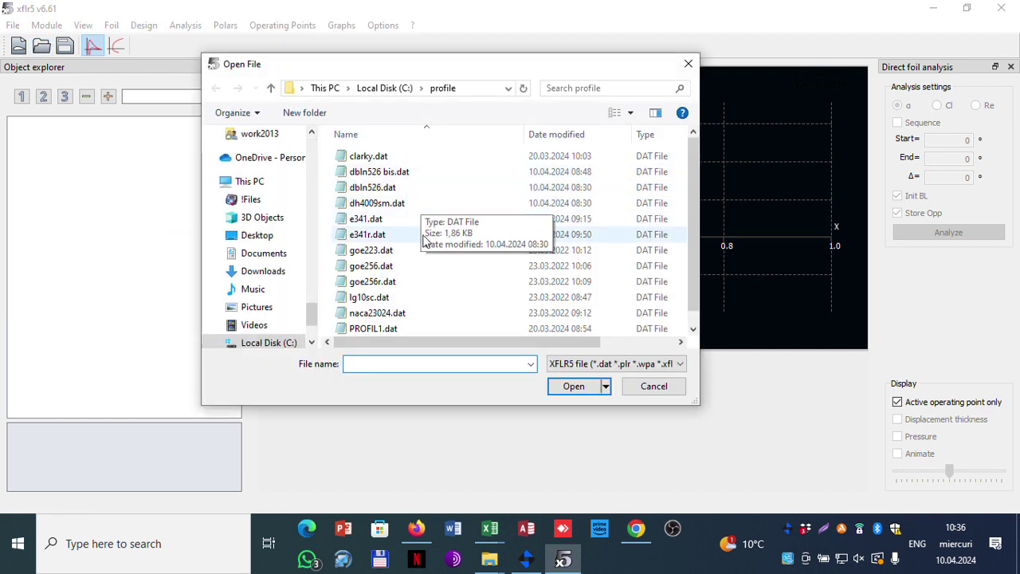
pyautogui.scroll(-1, 414, 239)
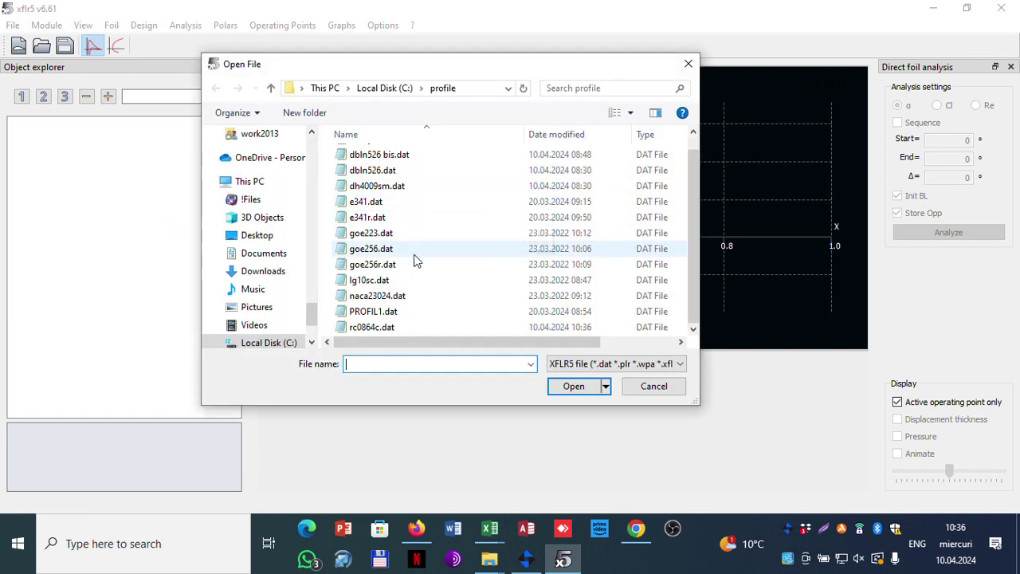
pyautogui.click(384, 328)
pyautogui.click(574, 387)
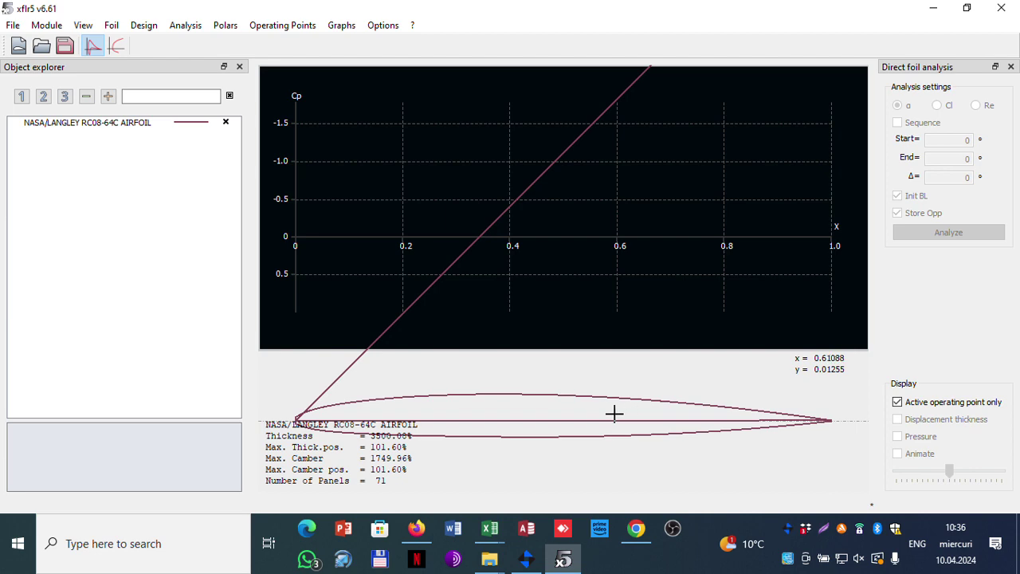
# - Switch to File Explorer and bring up the profile folder to check its airfoil files
pyautogui.click(491, 558)
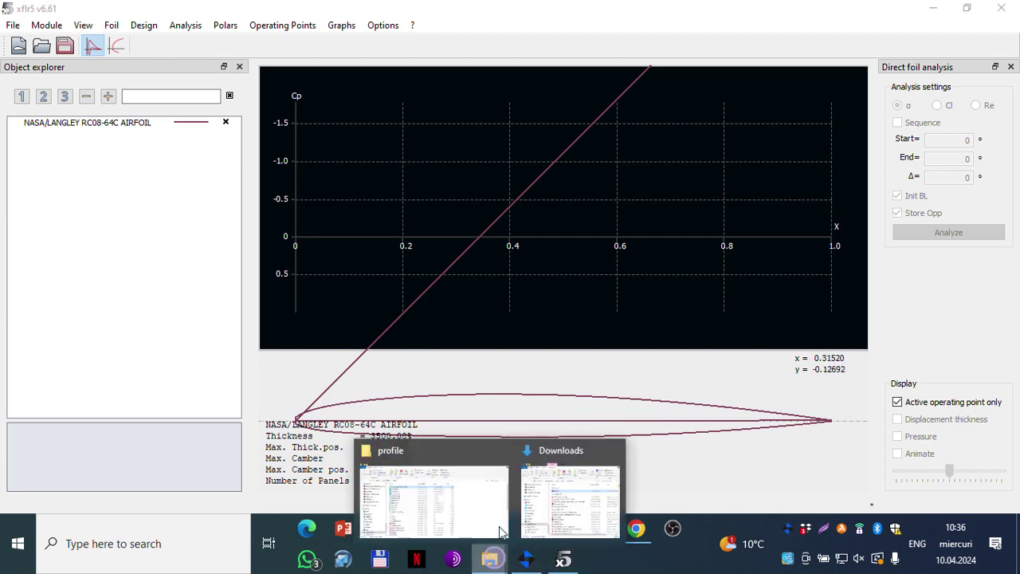
pyautogui.click(534, 454)
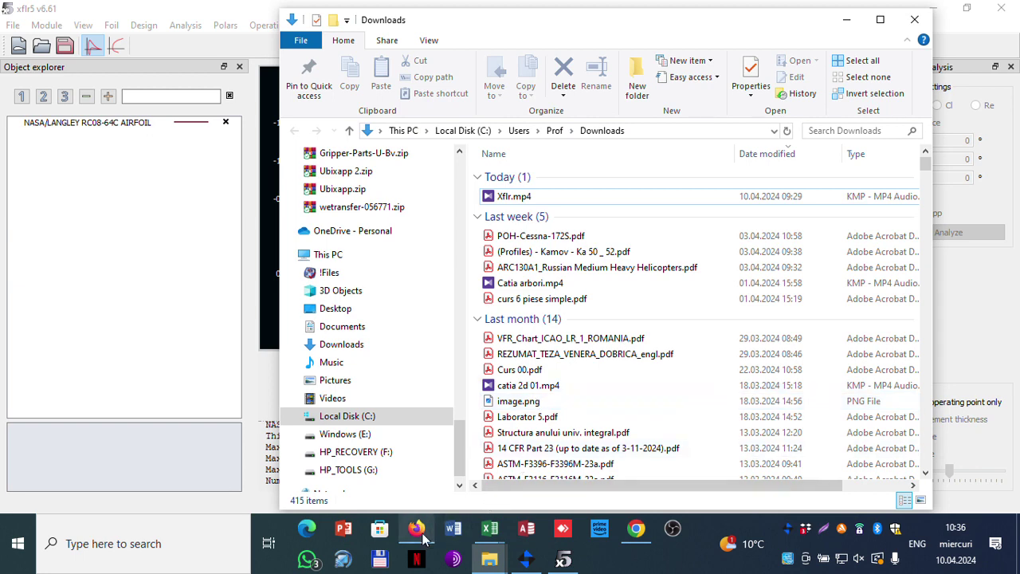
pyautogui.moveTo(494, 560)
pyautogui.click(441, 492)
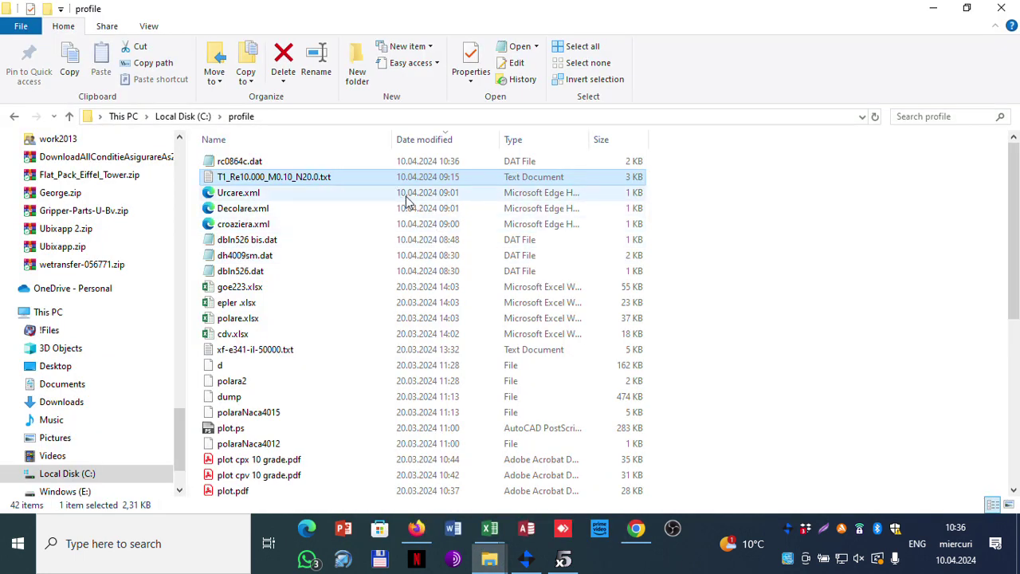
# - Switch to the Book1 workbook in Excel and add a new blank worksheet
pyautogui.moveTo(489, 543)
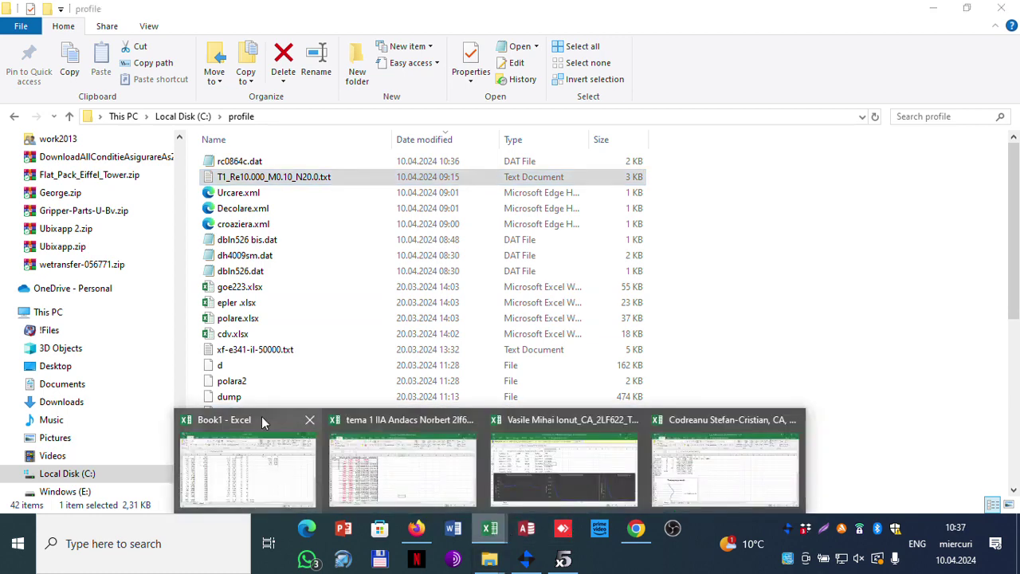
pyautogui.click(239, 443)
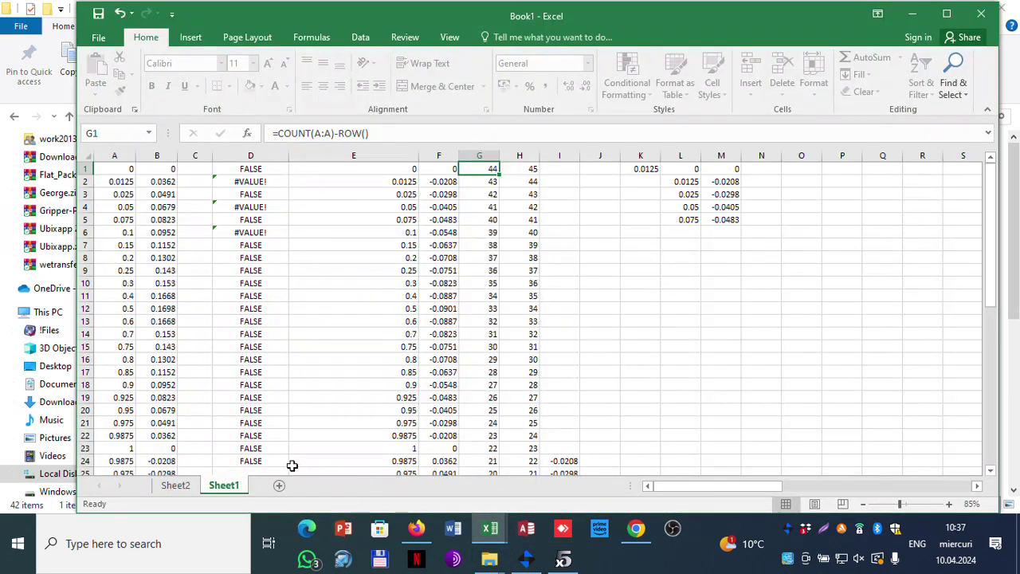
pyautogui.click(279, 485)
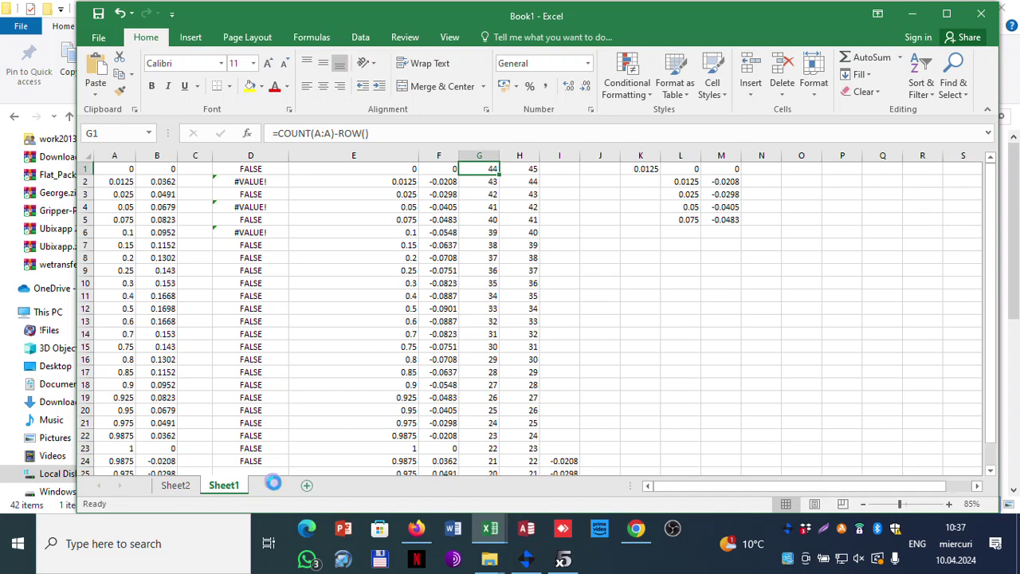
# - Start an external text import from C:\profile with all file types listed by date modified, choosing rc0864c.dat
pyautogui.click(358, 38)
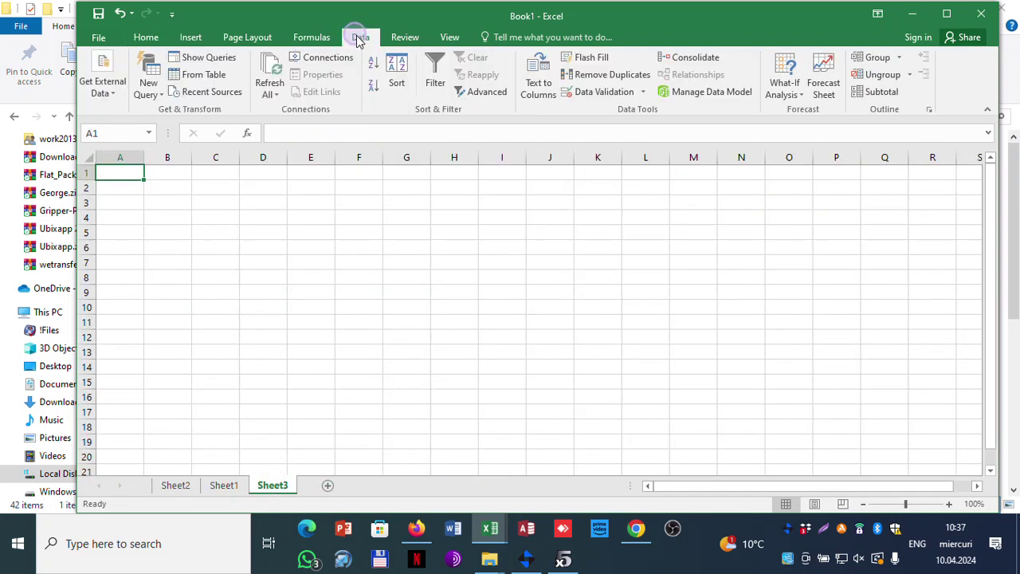
pyautogui.click(111, 94)
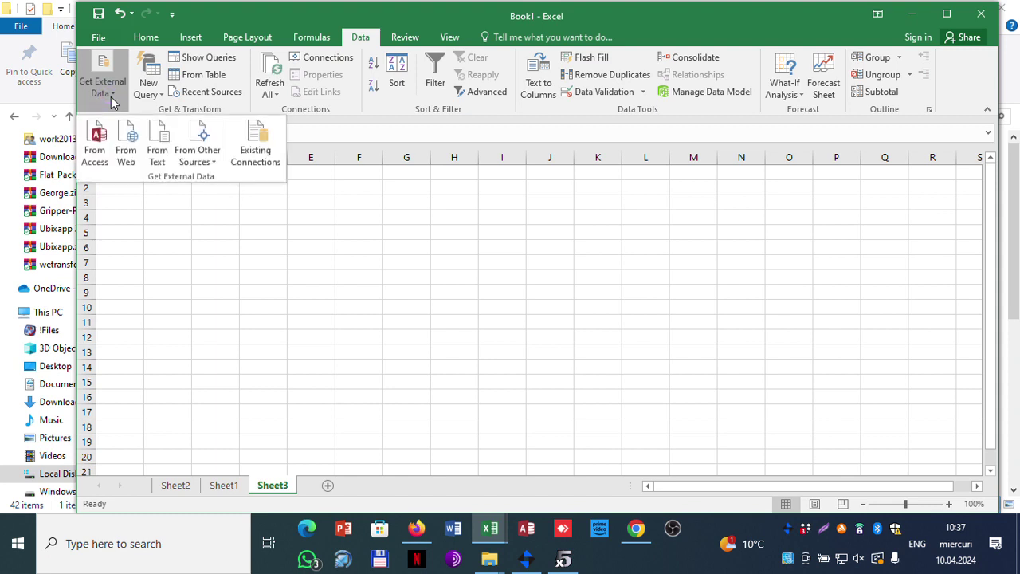
pyautogui.click(158, 157)
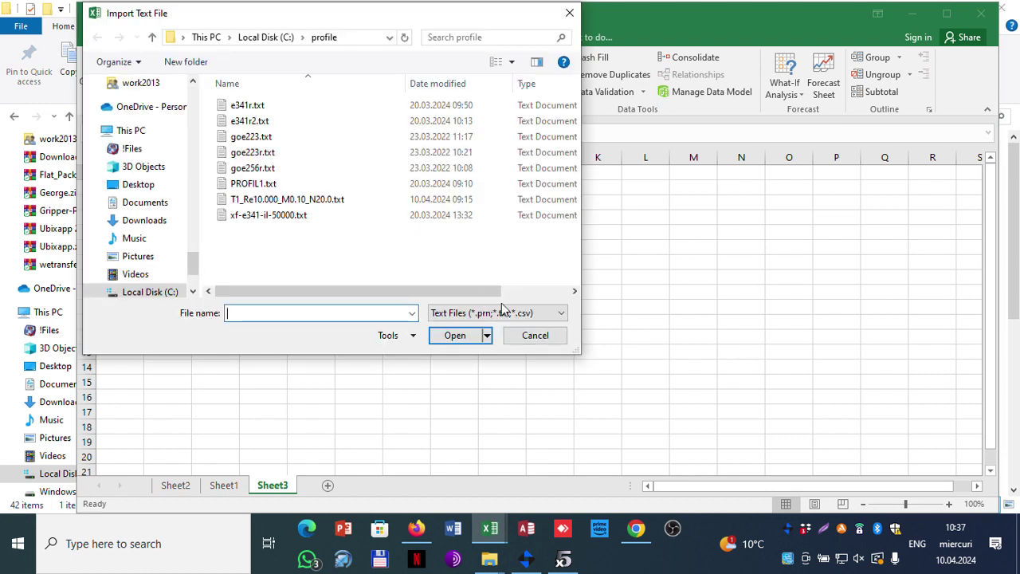
pyautogui.click(502, 313)
pyautogui.click(478, 326)
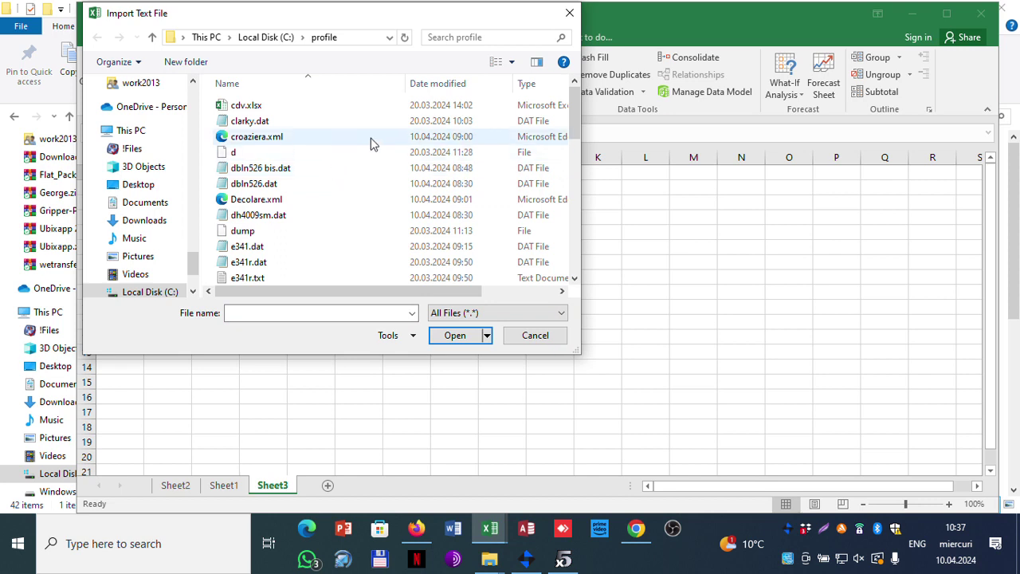
pyautogui.click(454, 86)
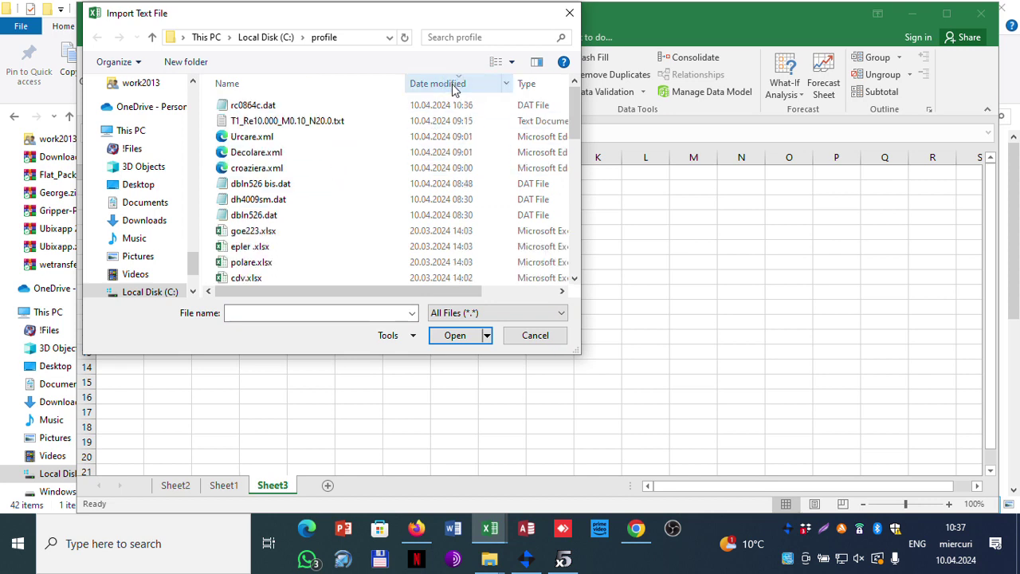
pyautogui.click(266, 104)
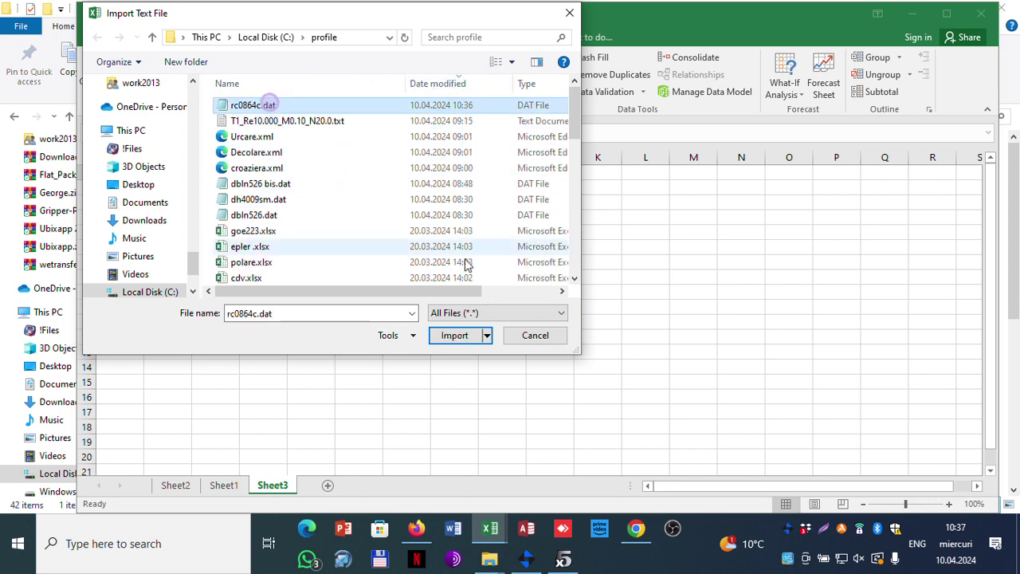
pyautogui.click(458, 336)
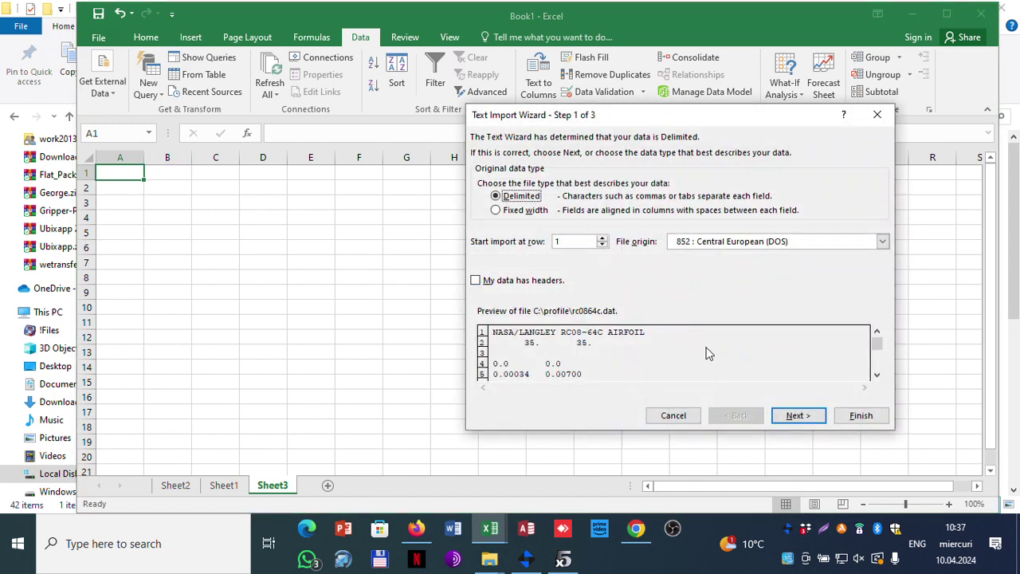
# - Import the file as delimited data split by tab and space, in General format, into the existing worksheet at cell A1
pyautogui.click(797, 416)
pyautogui.click(483, 223)
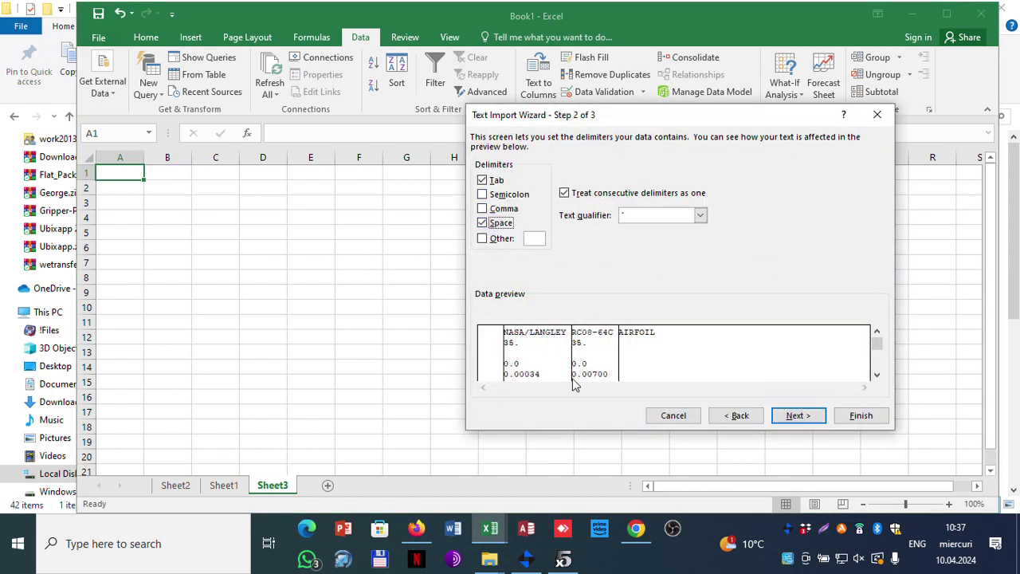
pyautogui.click(797, 415)
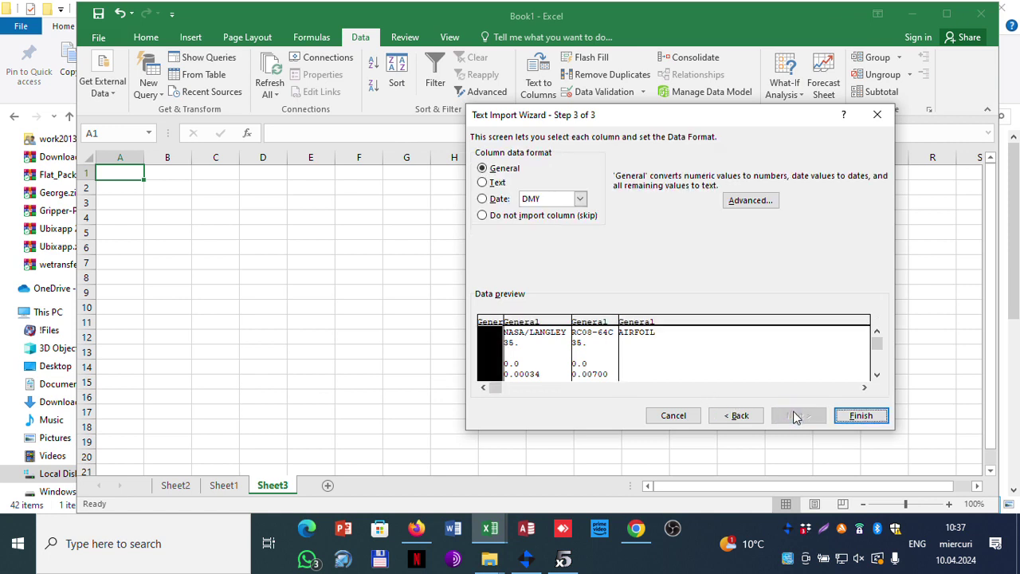
pyautogui.click(867, 415)
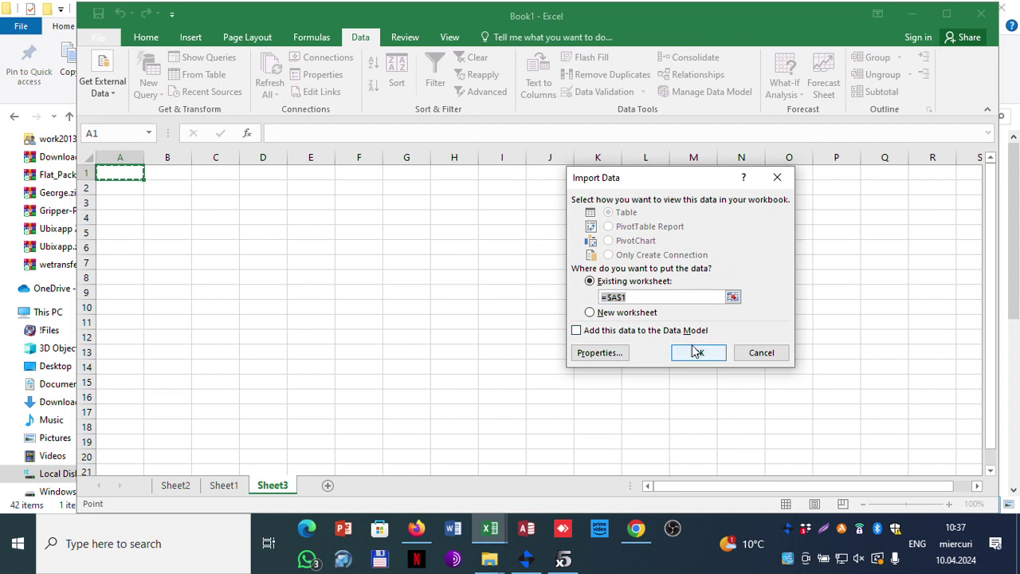
pyautogui.click(692, 351)
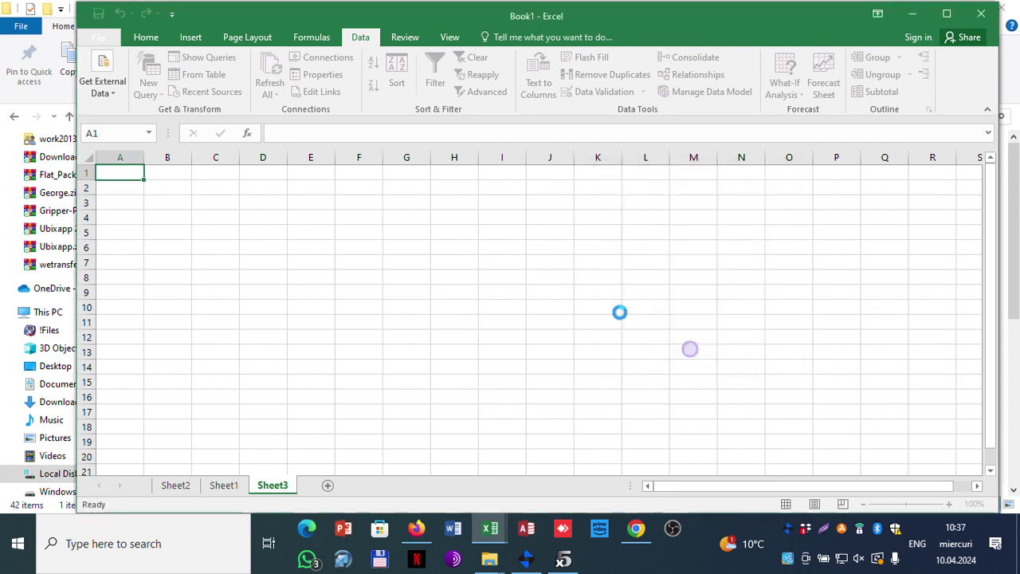
# - Delete the empty column A so the airfoil coordinates start in the first column
pyautogui.click(124, 152)
pyautogui.rightClick(123, 152)
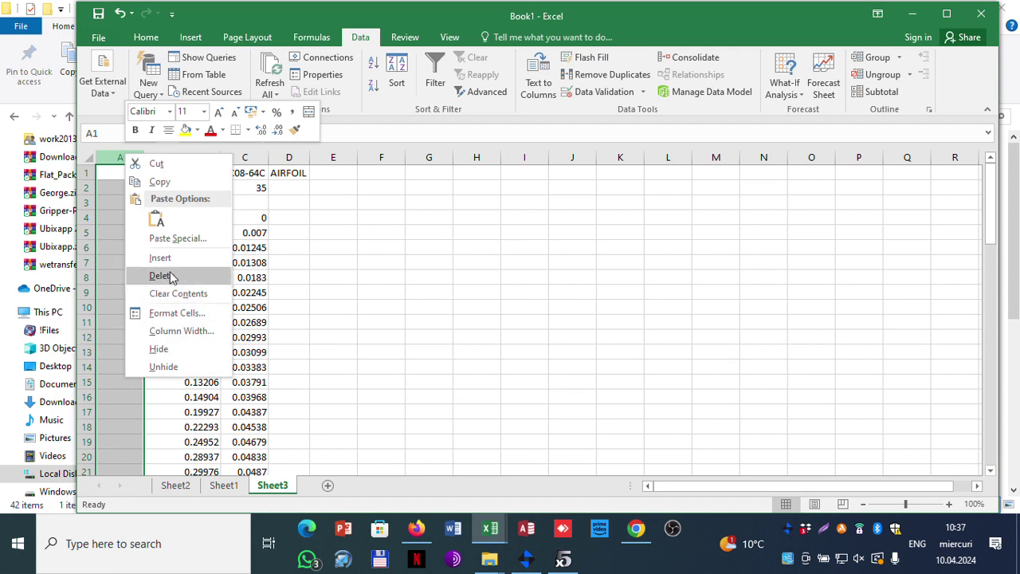
pyautogui.click(170, 277)
pyautogui.click(275, 218)
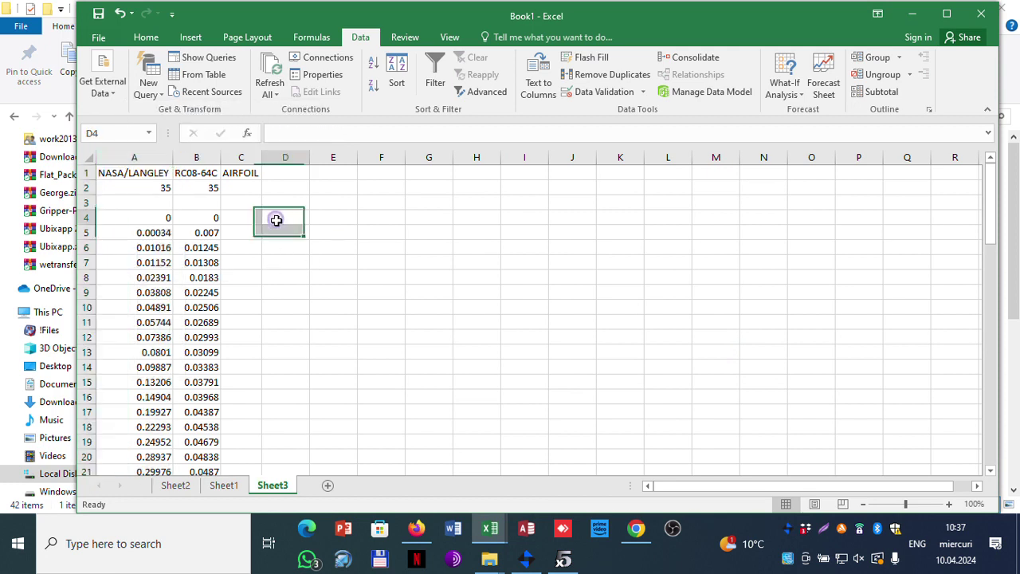
# - Delete the row containing the two 35 values and the blank row beneath it, leaving the coordinates directly under the airfoil title
pyautogui.click(82, 185)
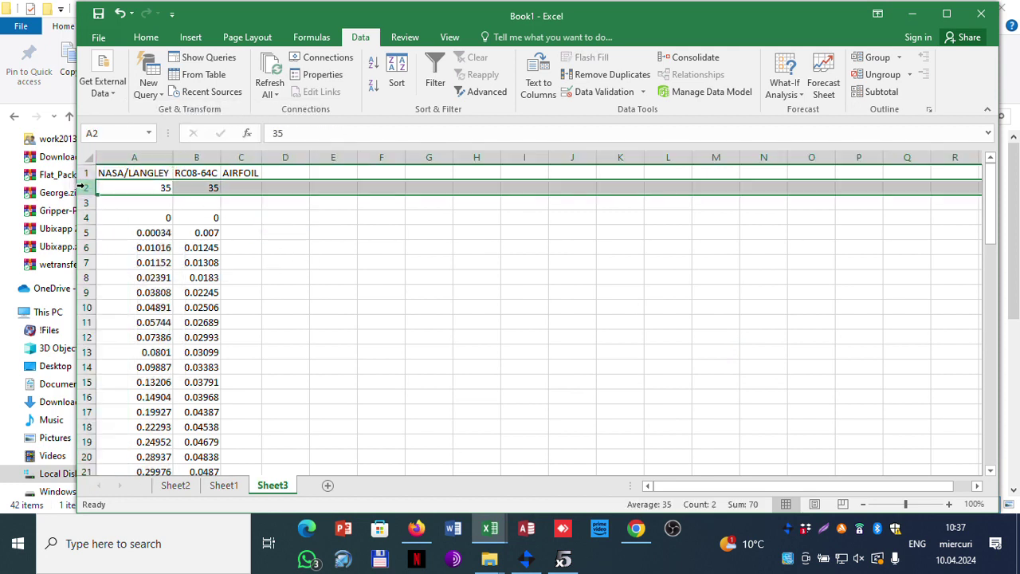
pyautogui.click(563, 558)
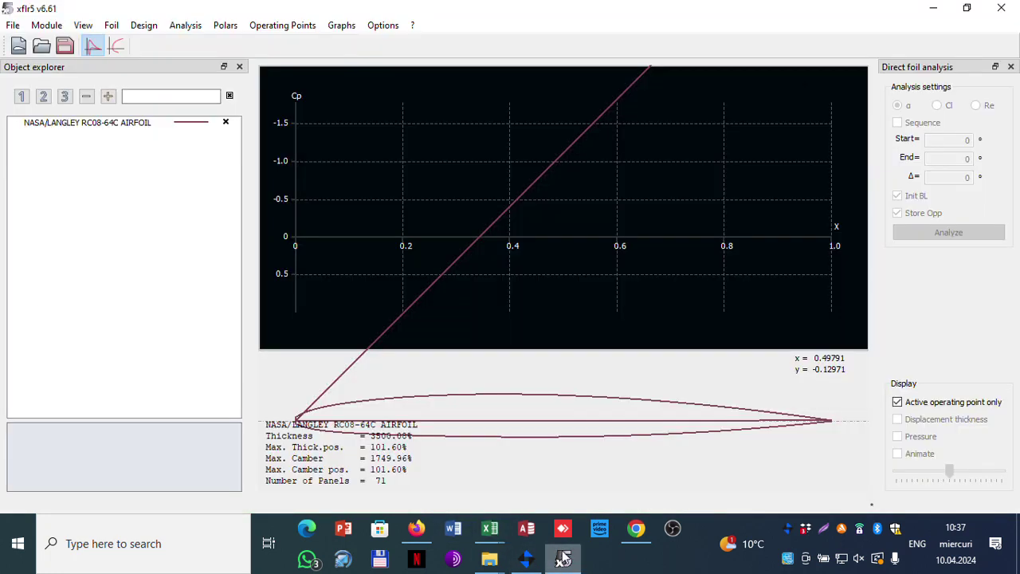
pyautogui.click(932, 13)
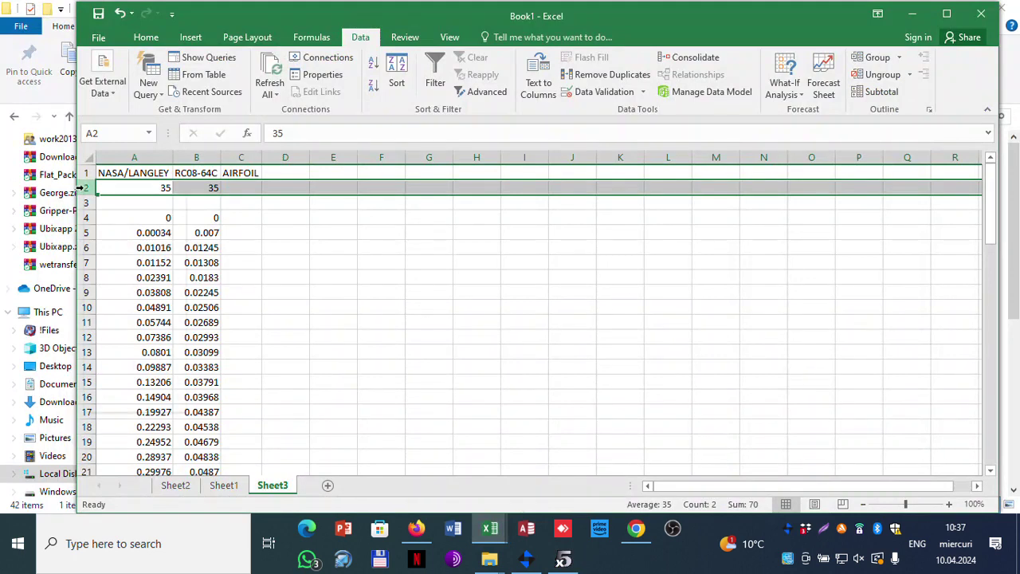
pyautogui.rightClick(81, 187)
pyautogui.click(128, 306)
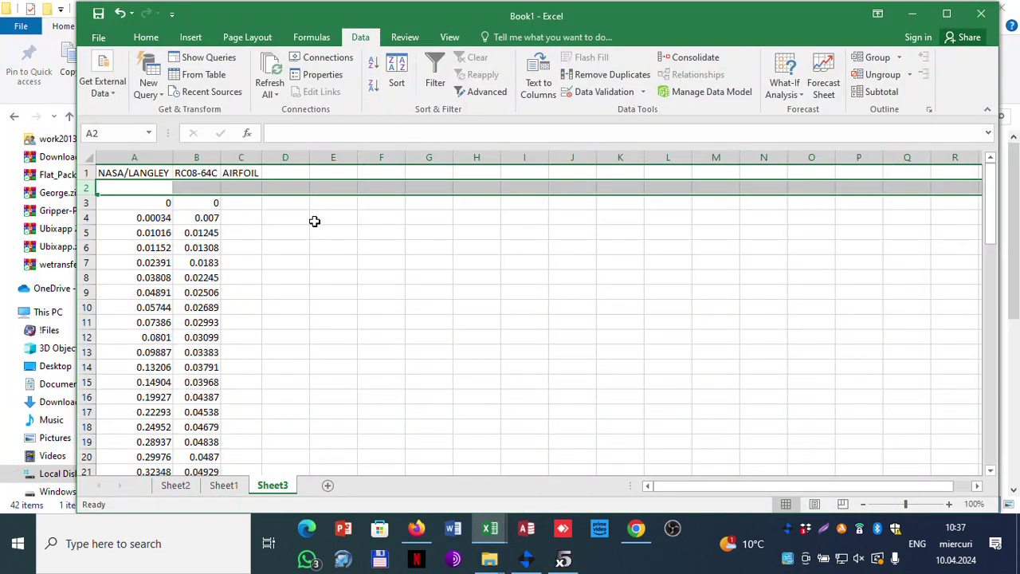
pyautogui.rightClick(84, 186)
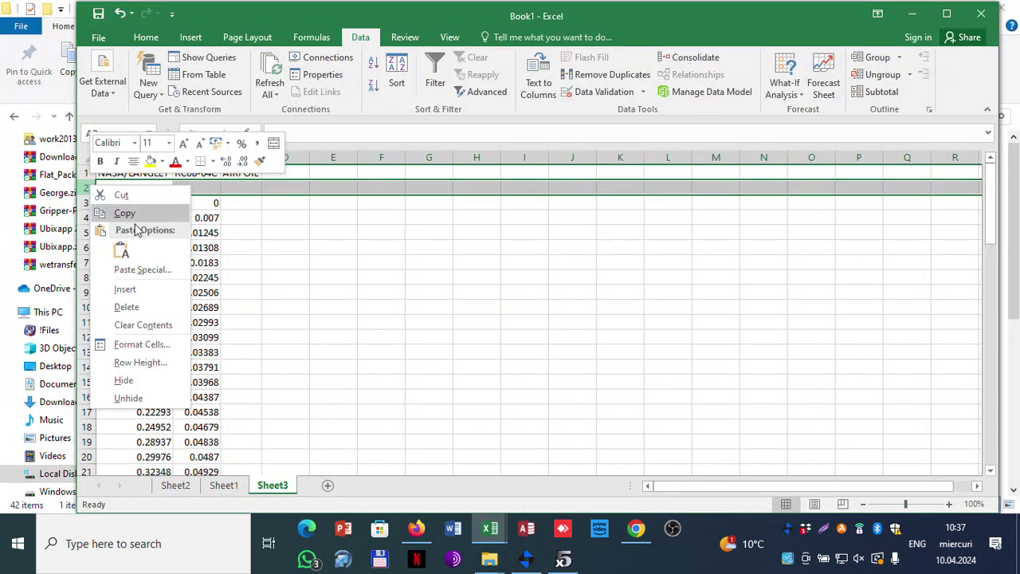
pyautogui.click(134, 302)
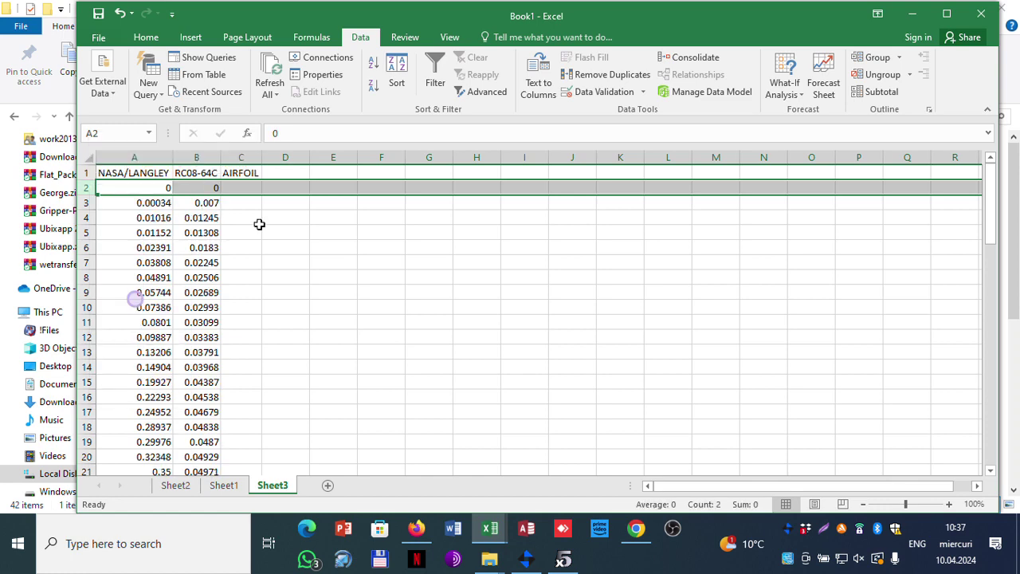
# - Review both coordinate blocks, then copy the formula =INDEX(A:A; COUNT(A:A)-ROW()+1) from cell E1 of Sheet1
pyautogui.scroll(-6, 159, 182)
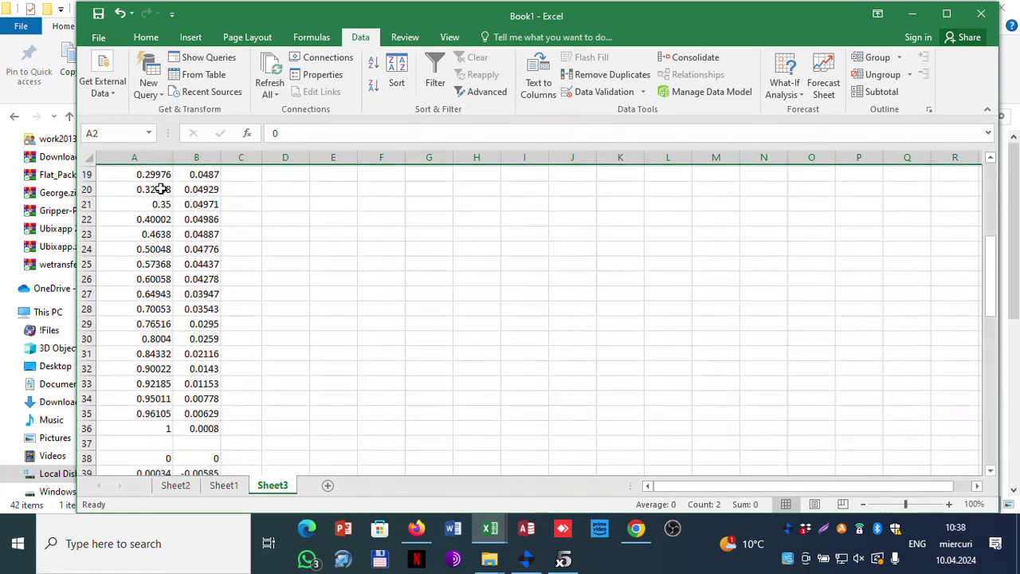
pyautogui.scroll(-2, 161, 189)
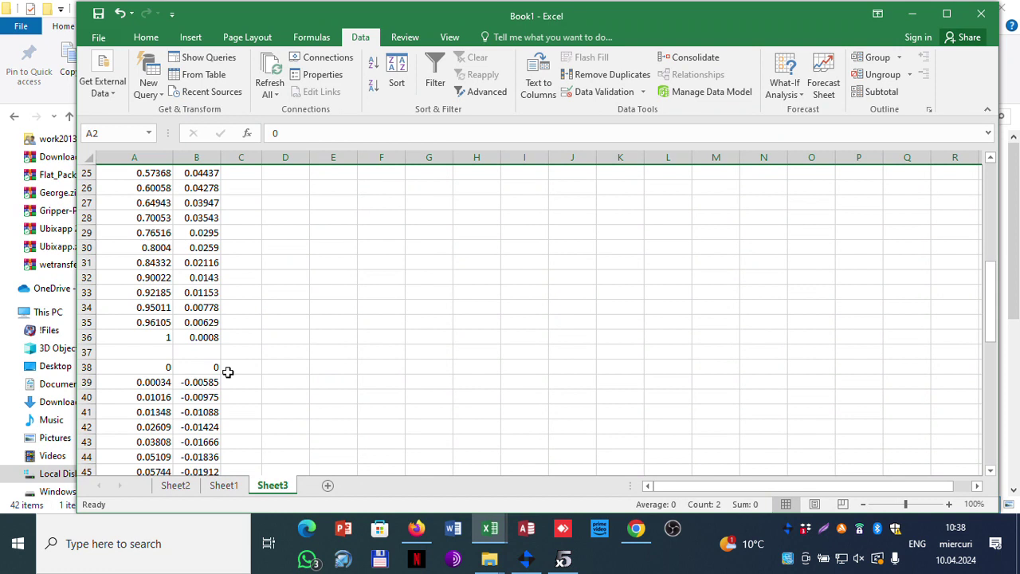
pyautogui.scroll(-2, 228, 375)
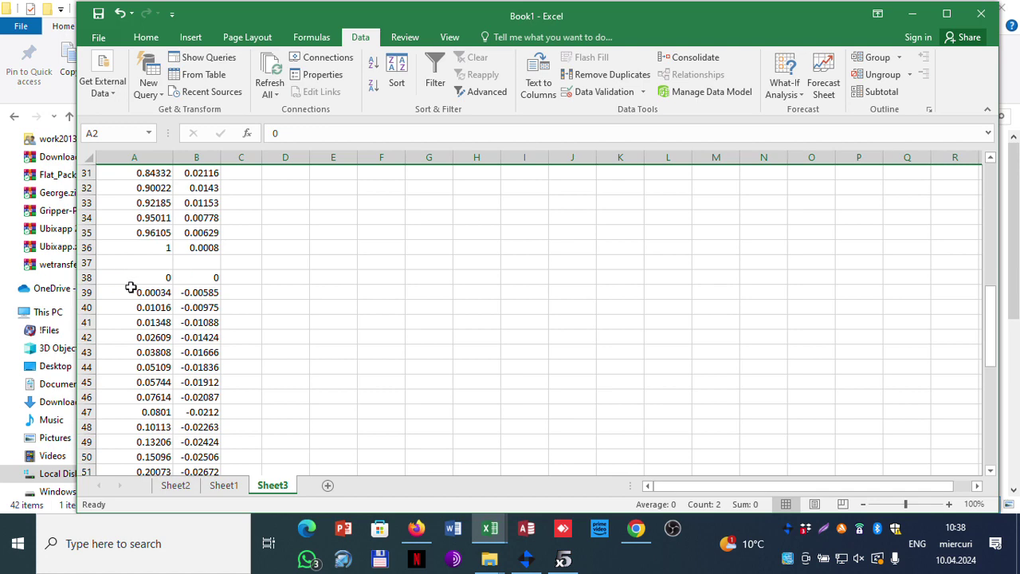
pyautogui.scroll(-9, 209, 420)
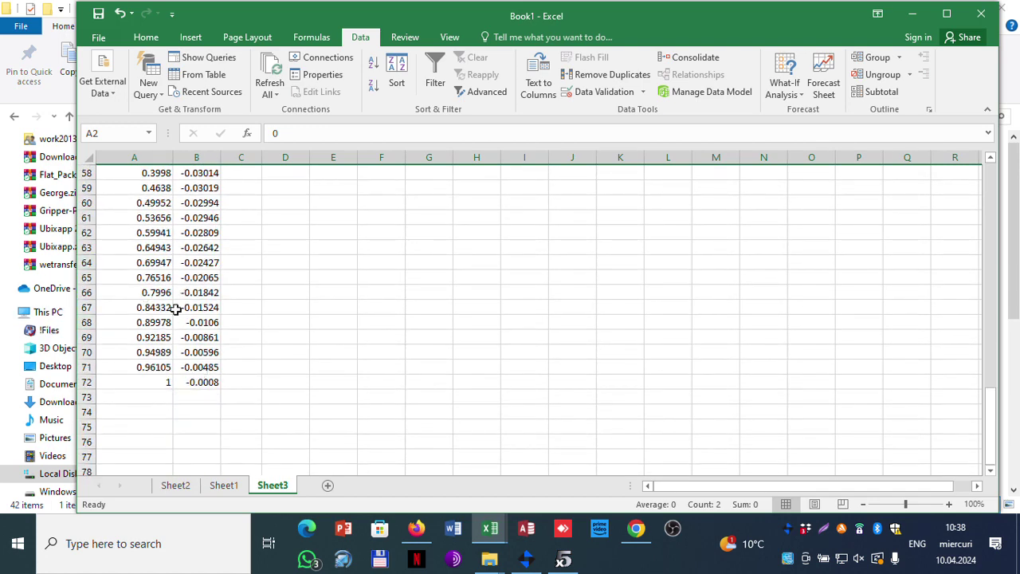
pyautogui.scroll(9, 175, 309)
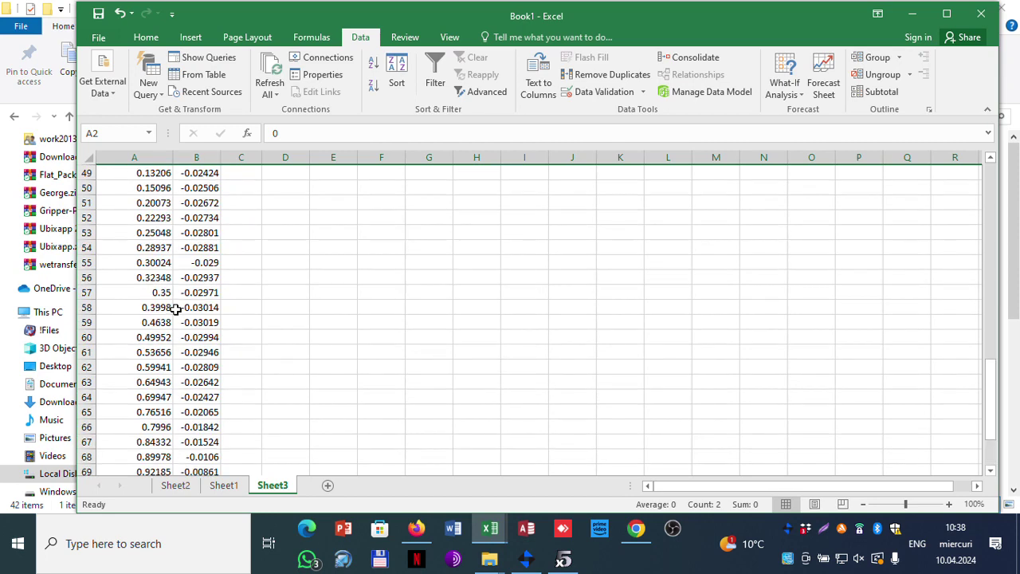
pyautogui.click(208, 485)
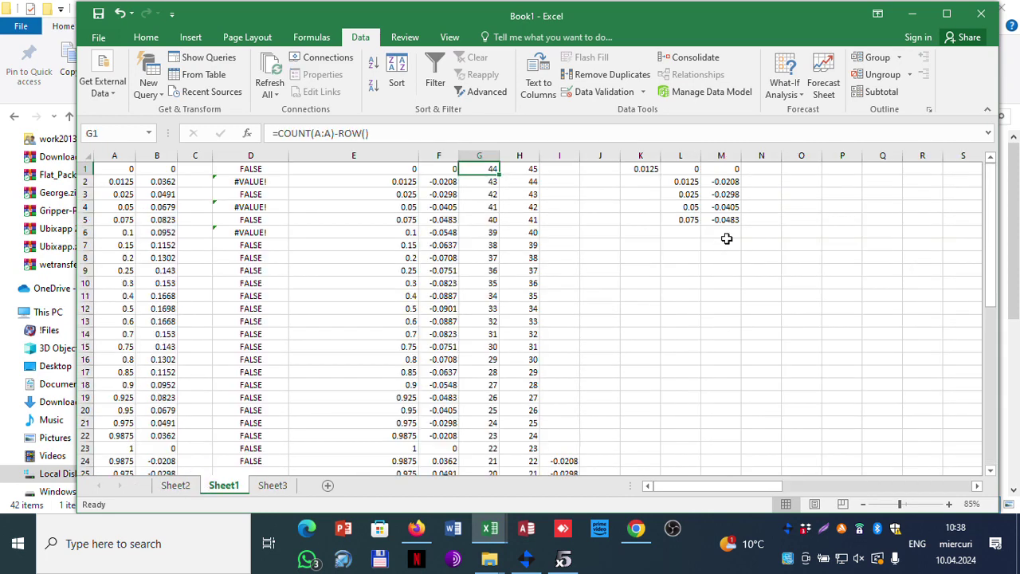
pyautogui.click(398, 170)
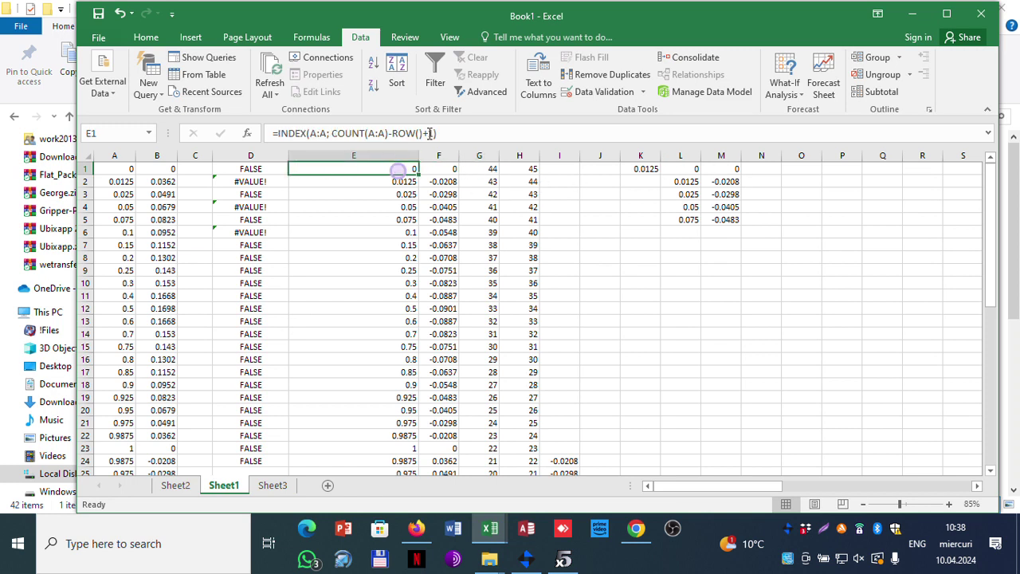
pyautogui.moveTo(444, 132); pyautogui.dragTo(253, 132)
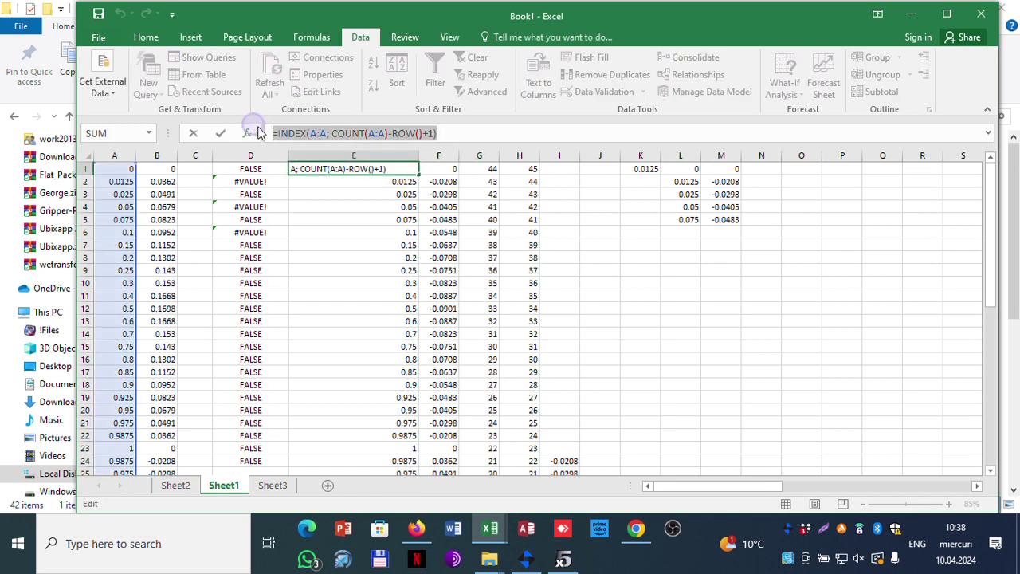
pyautogui.write('=')
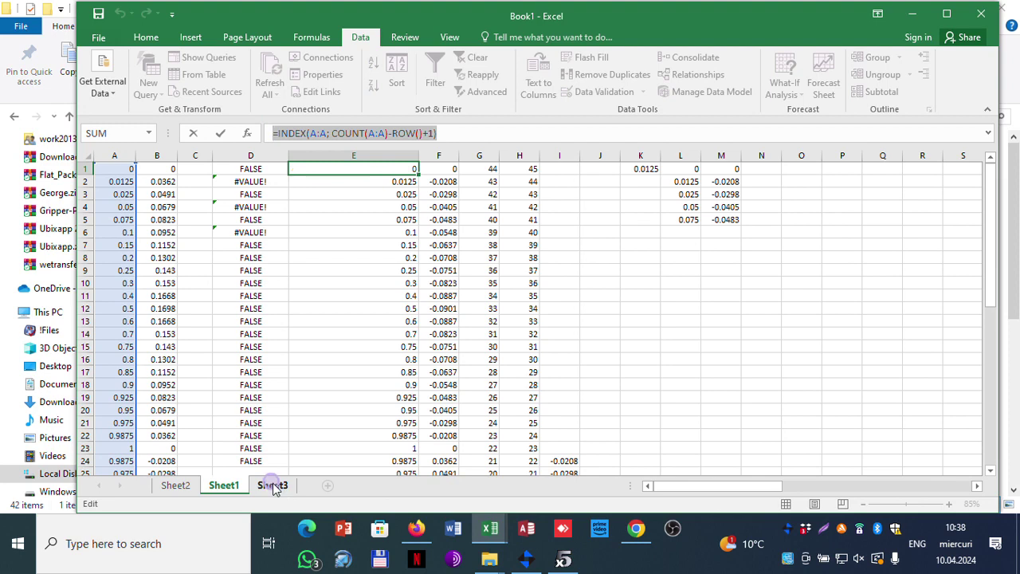
pyautogui.click(272, 485)
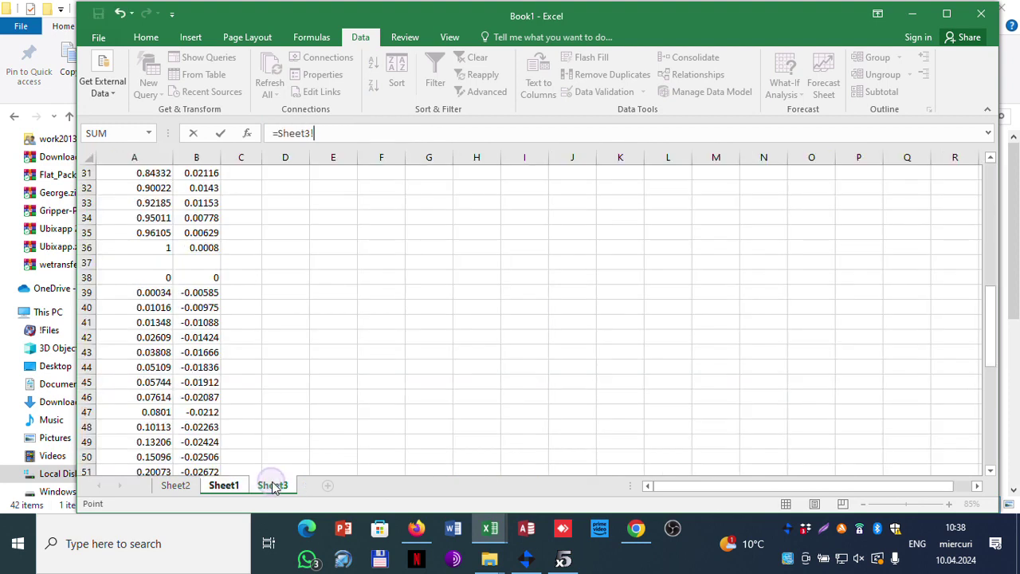
pyautogui.click(291, 277)
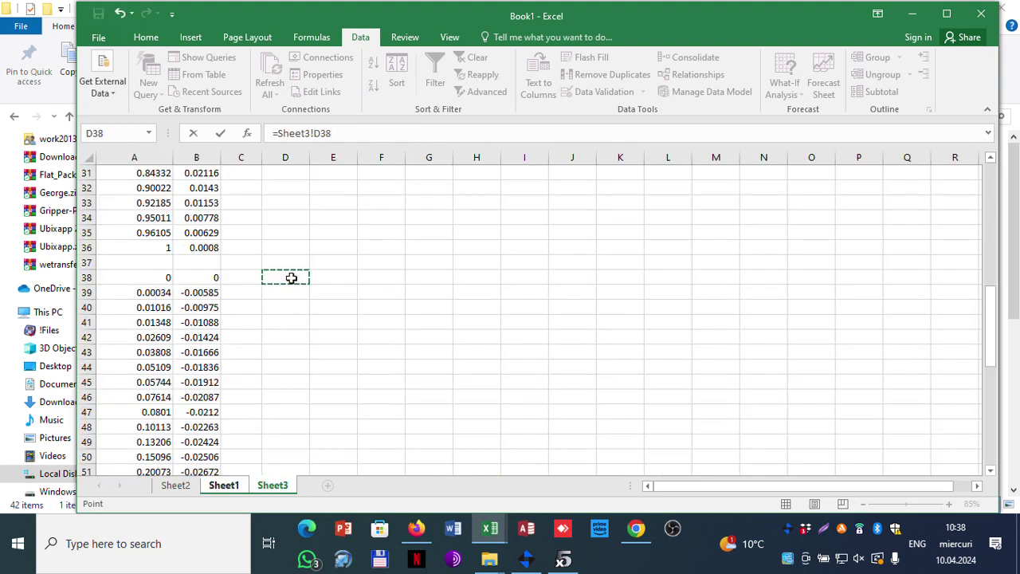
pyautogui.moveTo(335, 133); pyautogui.dragTo(235, 136)
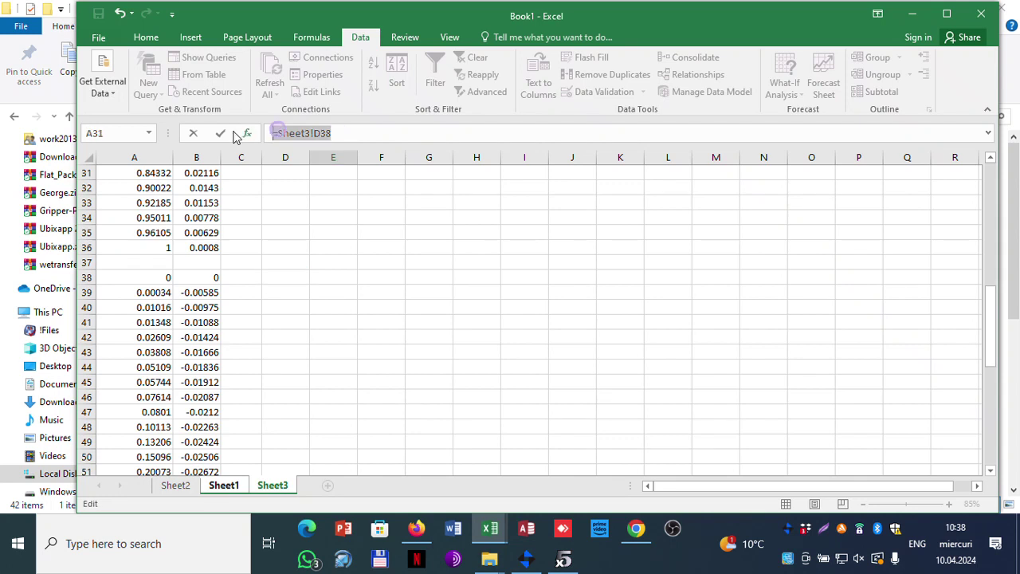
pyautogui.hotkey('ctrl', 'v')
pyautogui.click(319, 133)
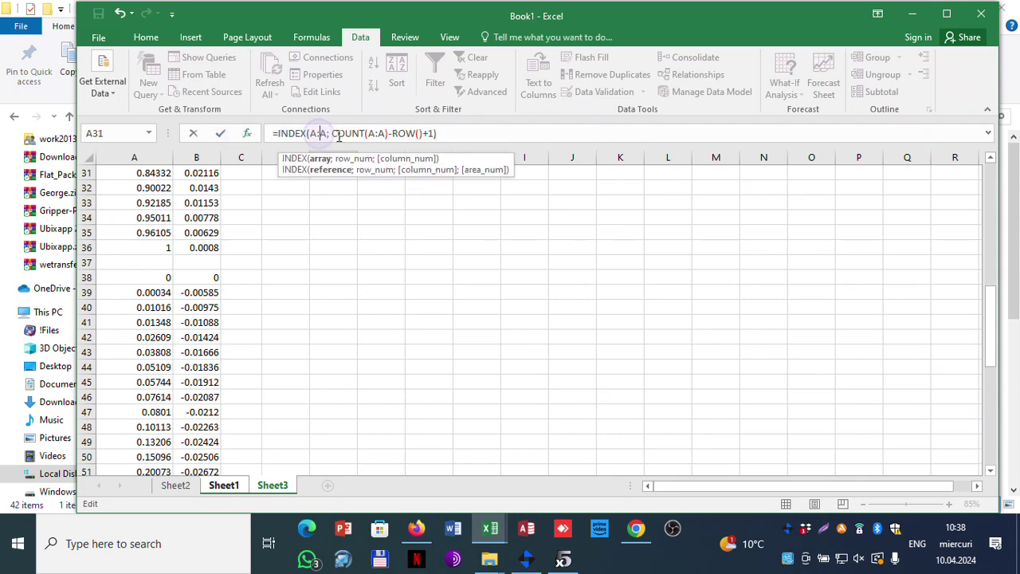
pyautogui.click(86, 261)
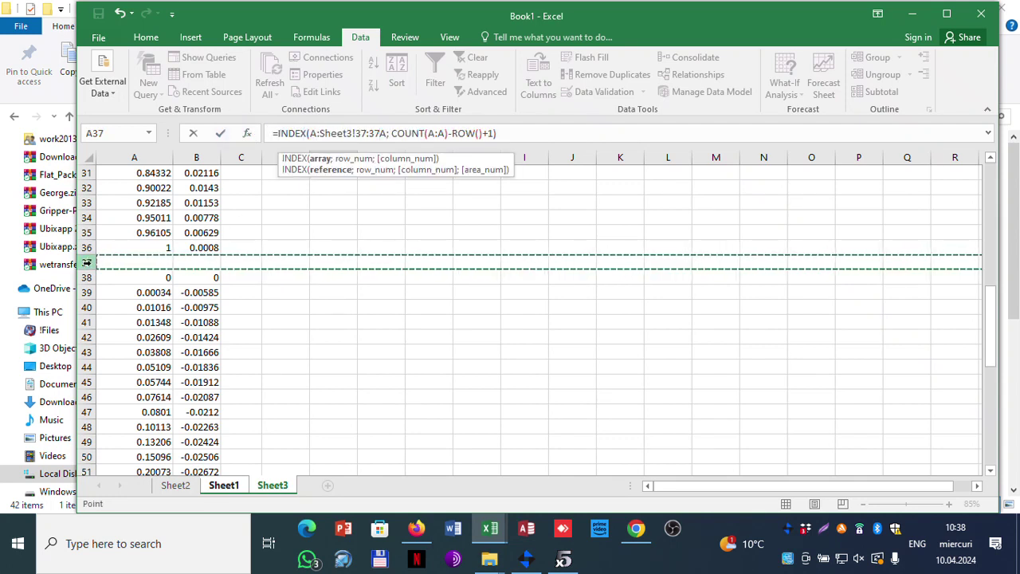
pyautogui.press('Escape')
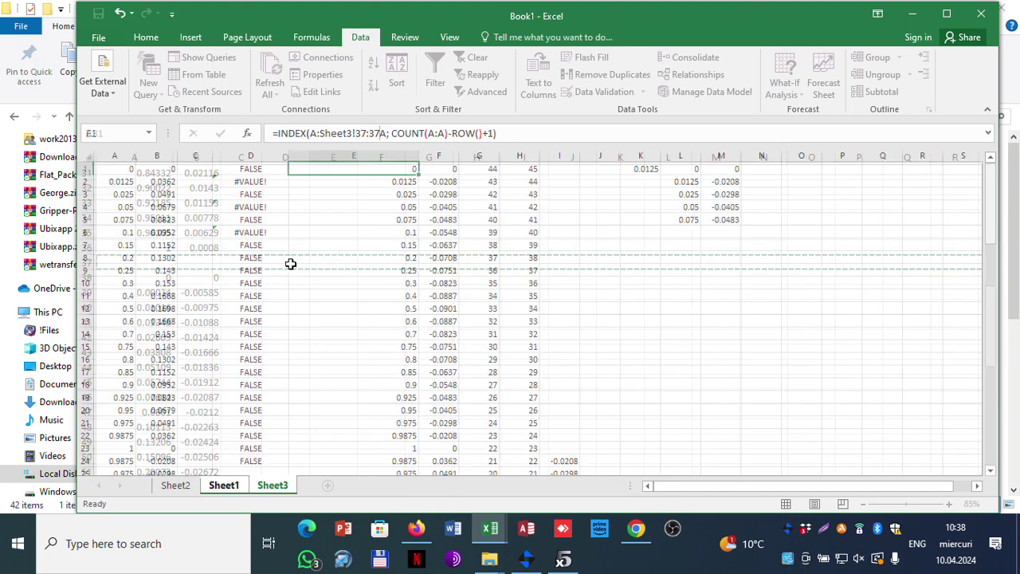
# - Return to Sheet3 and delete the blank row 37 separating the two coordinate blocks
pyautogui.click(271, 484)
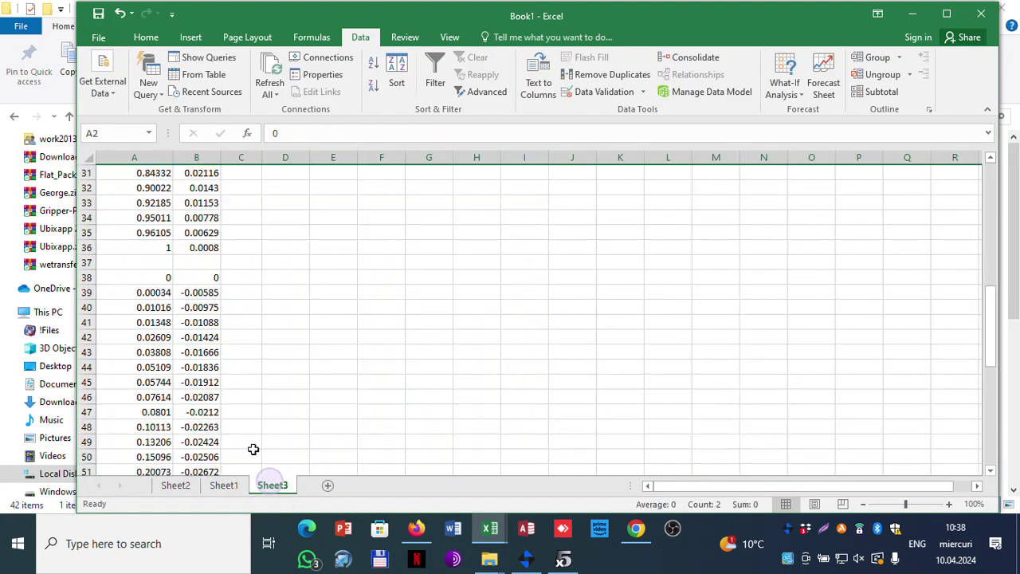
pyautogui.click(86, 261)
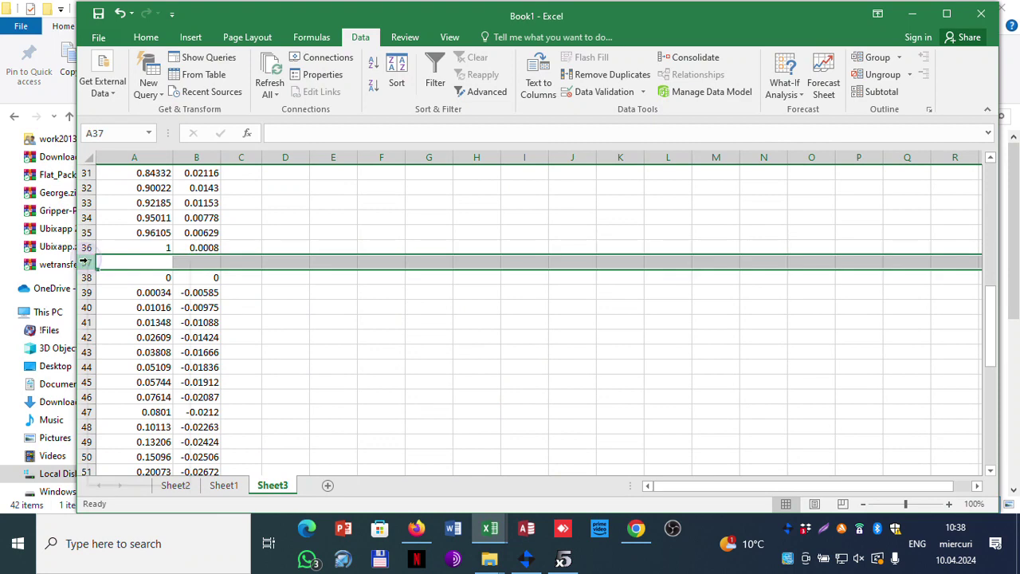
pyautogui.rightClick(86, 262)
pyautogui.click(126, 383)
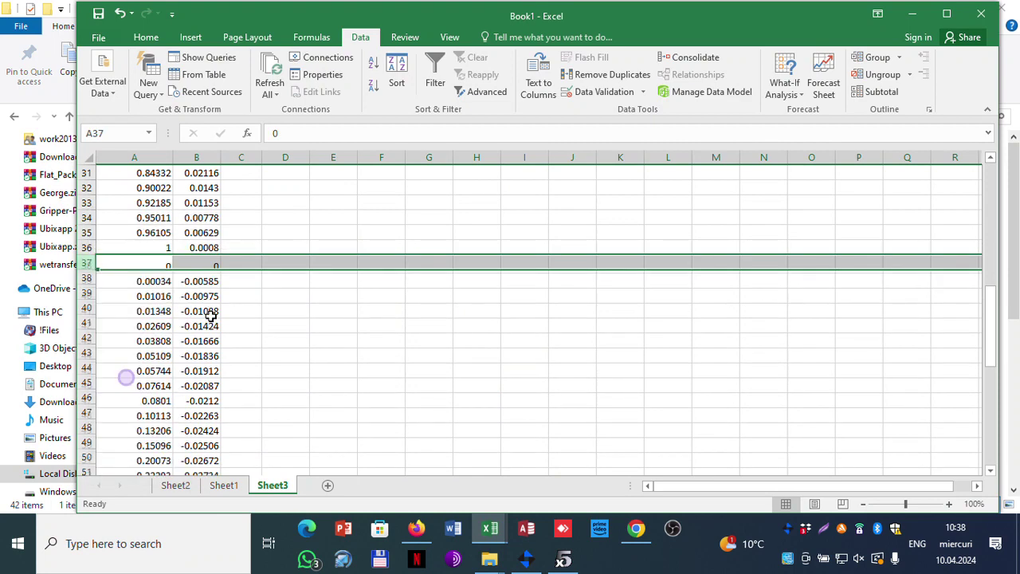
# - Enter the copied formula =INDEX(A:A; COUNT(A:A)-ROW()+1) in cell D37, with a single leading equals sign
pyautogui.click(285, 262)
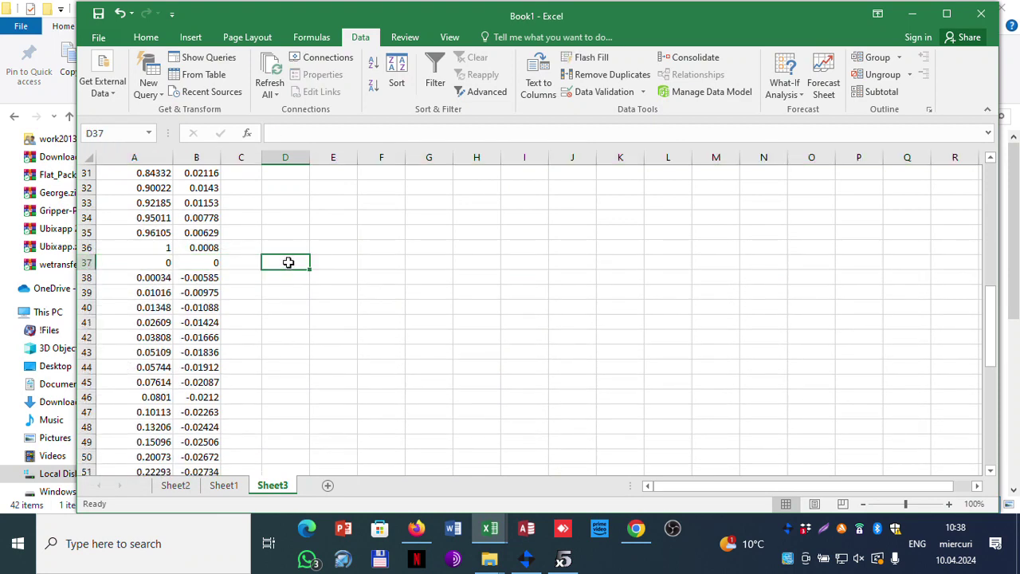
pyautogui.write('=')
pyautogui.hotkey('ctrl', 'v')
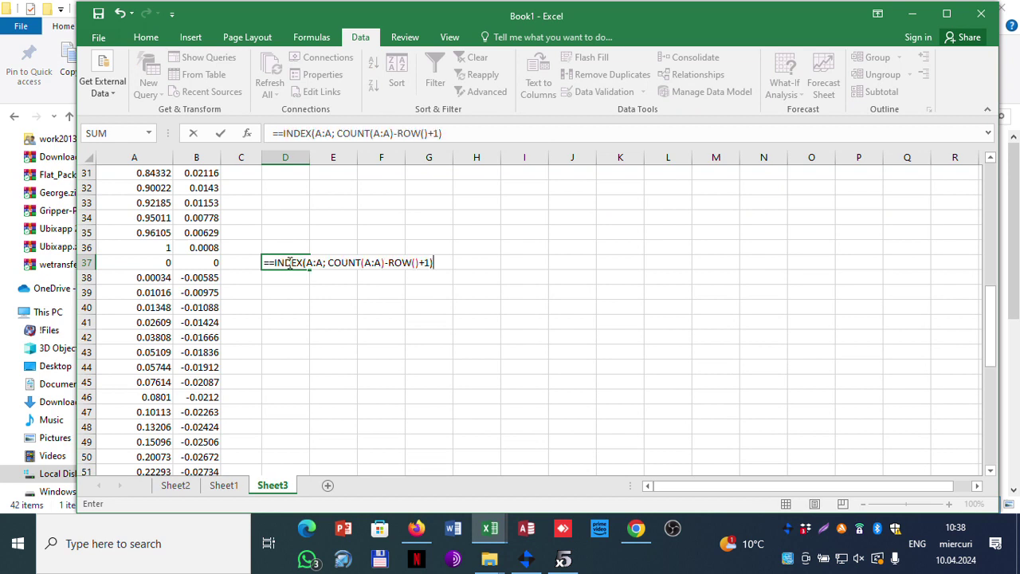
pyautogui.click(275, 133)
pyautogui.press('Delete')
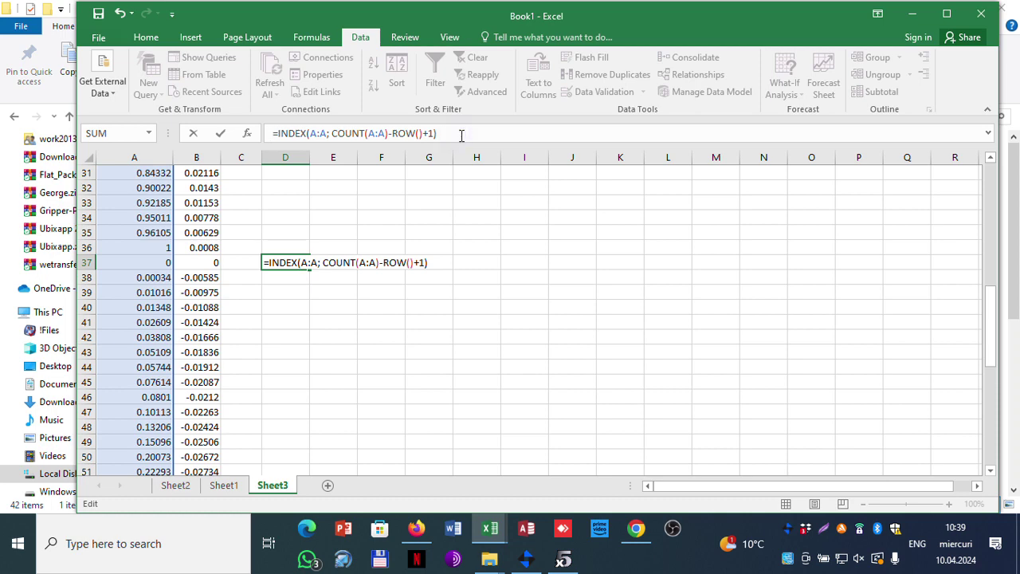
pyautogui.press('Return')
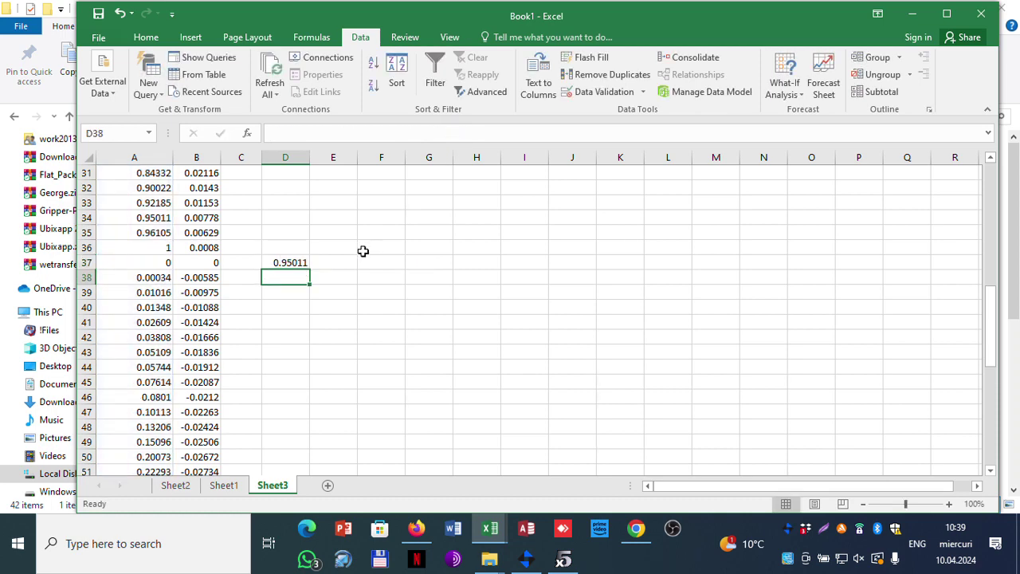
pyautogui.scroll(-7, 234, 326)
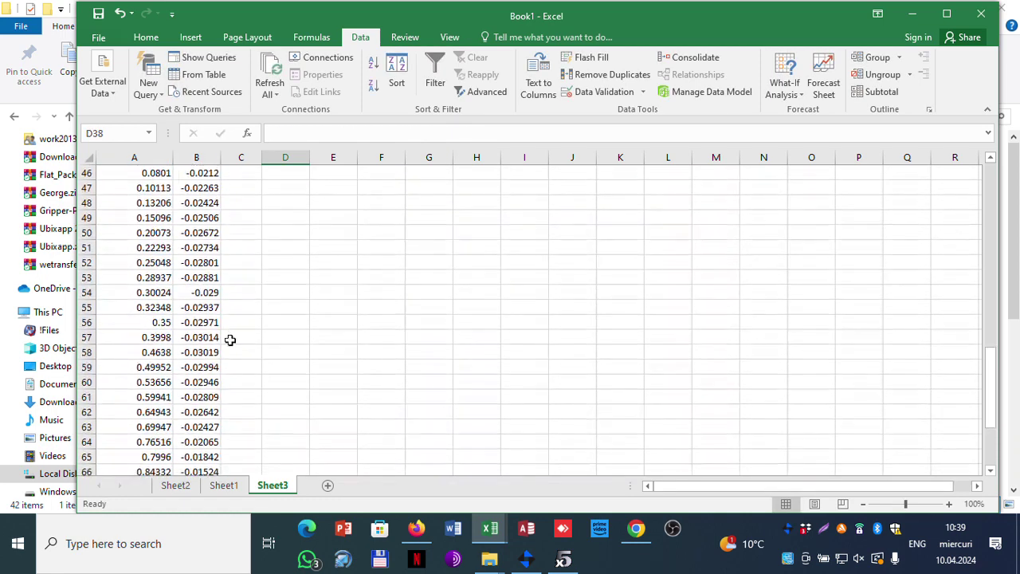
pyautogui.scroll(9, 295, 382)
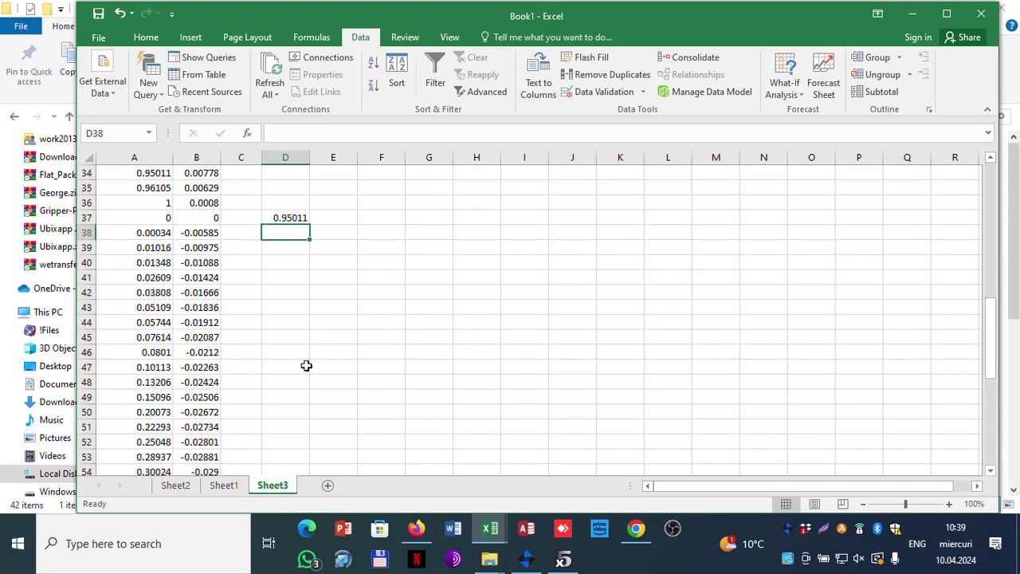
pyautogui.click(291, 350)
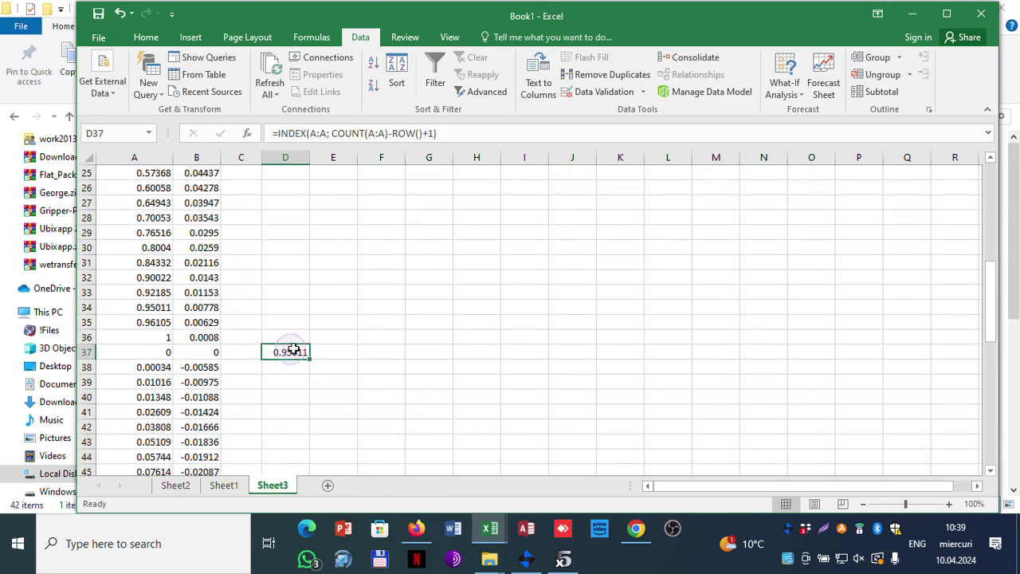
pyautogui.hotkey('ctrl', 'c')
pyautogui.scroll(8, 308, 335)
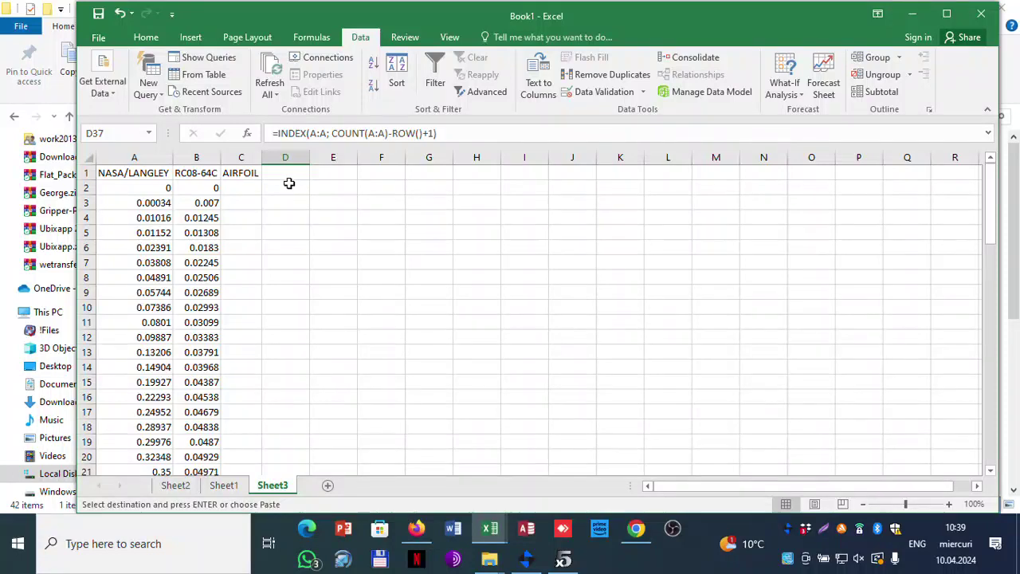
pyautogui.click(285, 186)
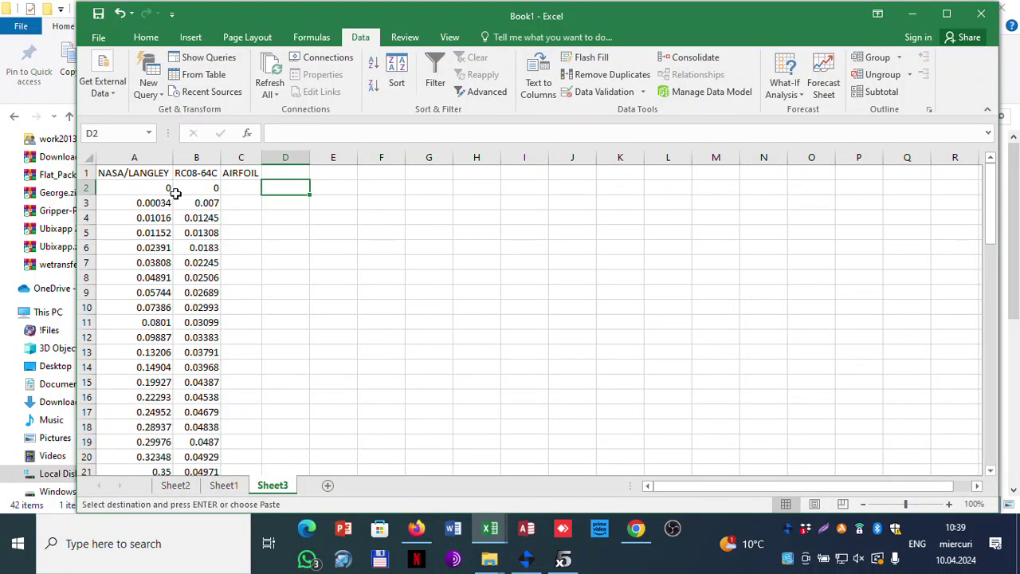
# - Delete row 1 holding the airfoil title, leaving only coordinates in the sheet
pyautogui.click(85, 172)
pyautogui.rightClick(85, 172)
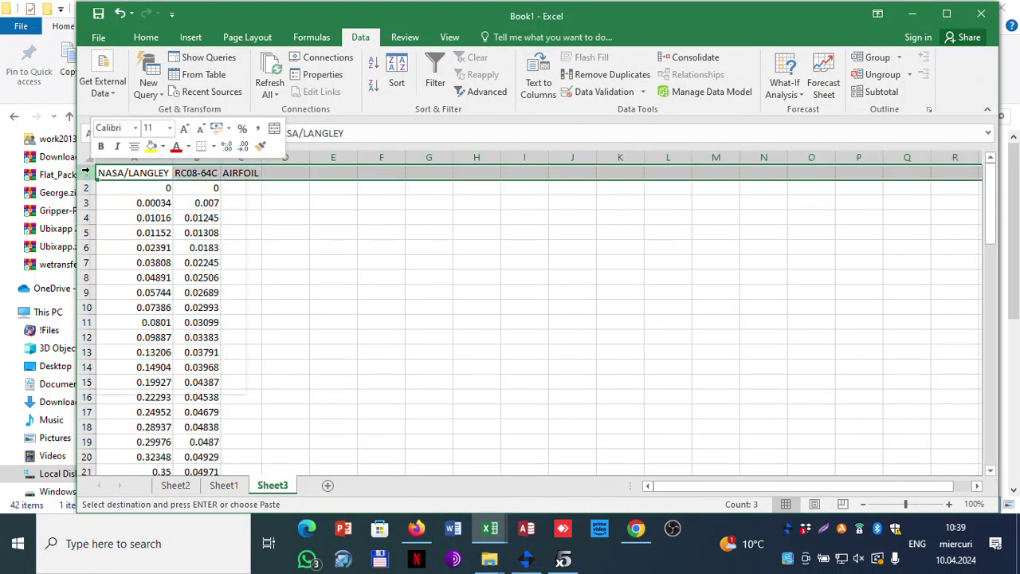
pyautogui.click(150, 295)
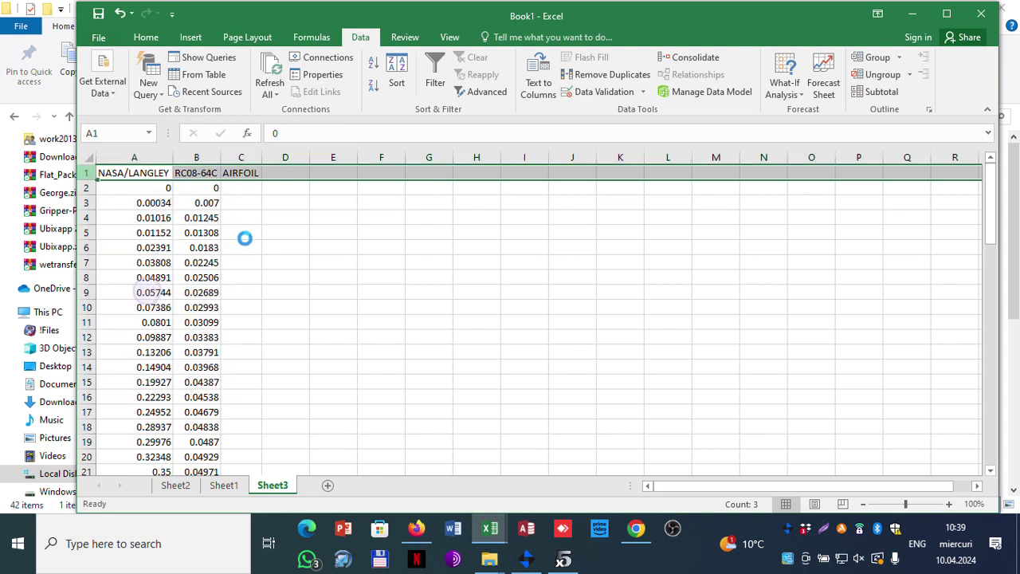
pyautogui.click(290, 173)
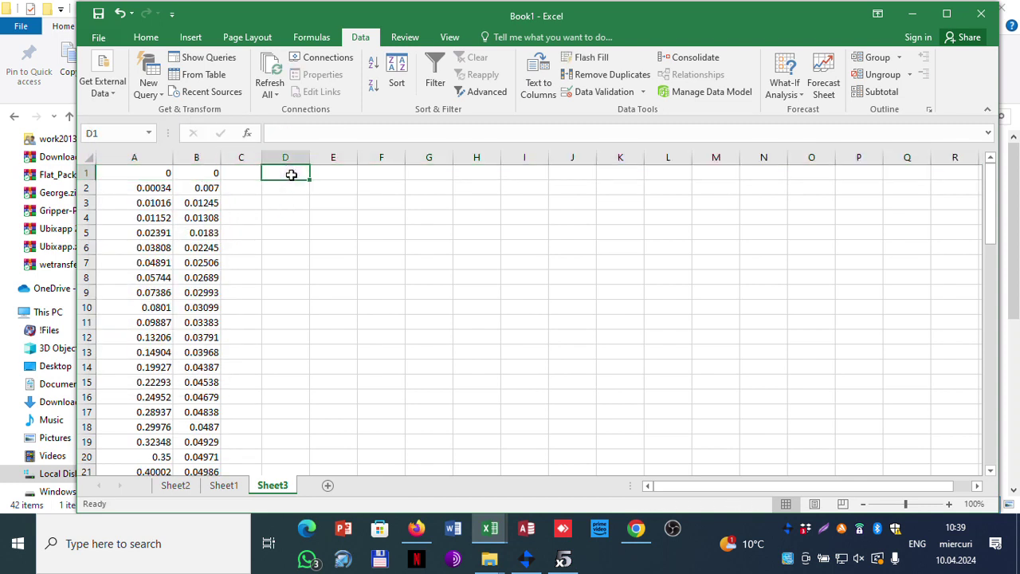
pyautogui.click(300, 133)
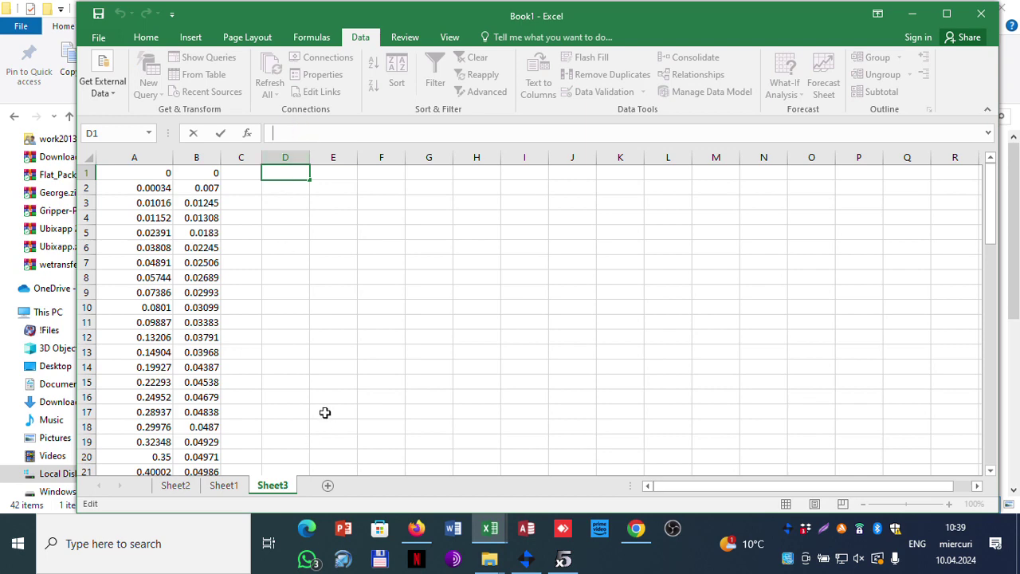
pyautogui.click(290, 348)
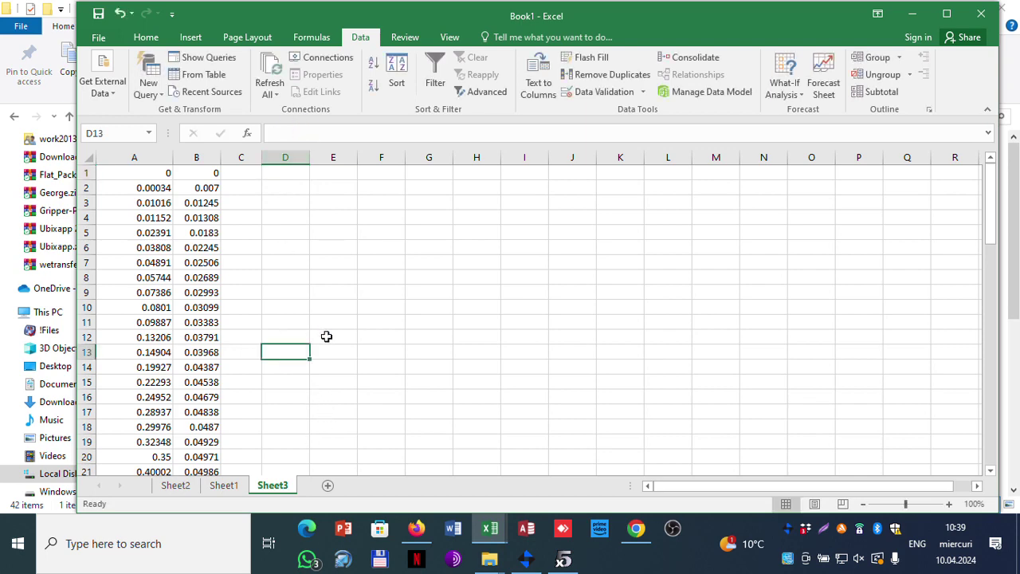
# - Copy the INDEX formula from cell D36 into D1 and E1, so that E1 refers to column B
pyautogui.scroll(-13, 324, 337)
pyautogui.scroll(2, 321, 329)
pyautogui.scroll(2, 321, 330)
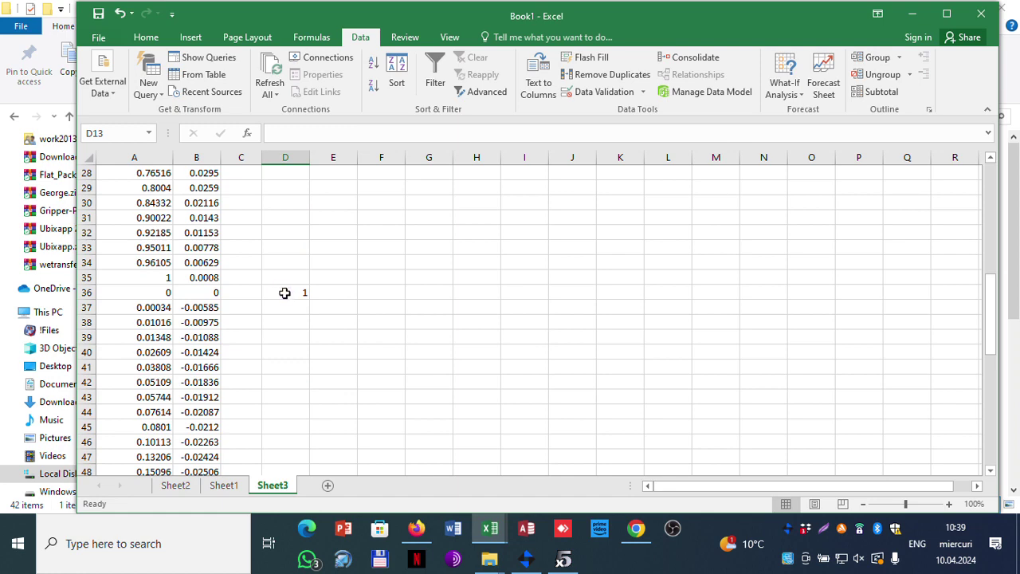
pyautogui.click(284, 292)
pyautogui.hotkey('ctrl', 'c')
pyautogui.scroll(-12, 279, 335)
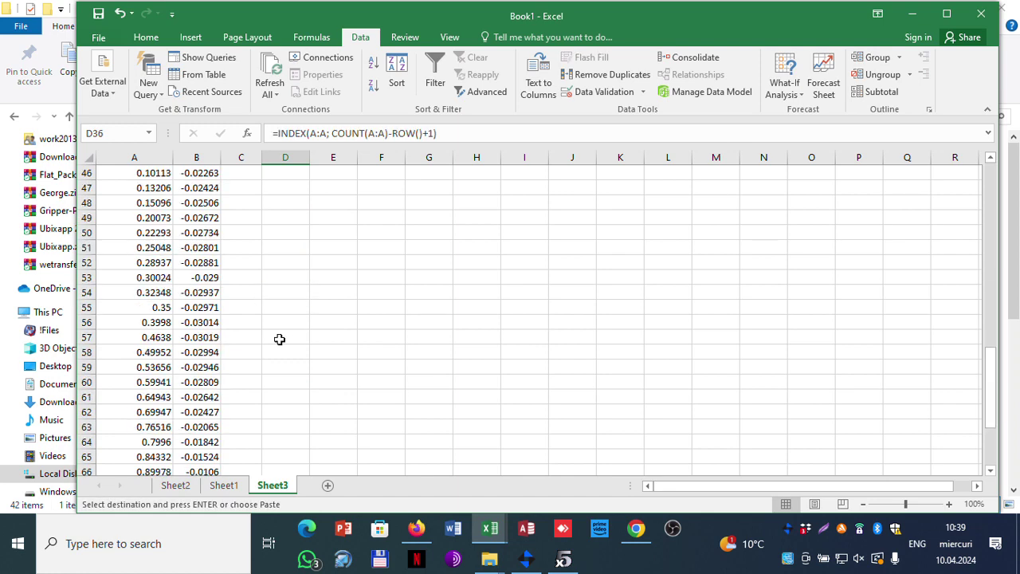
pyautogui.scroll(20, 296, 287)
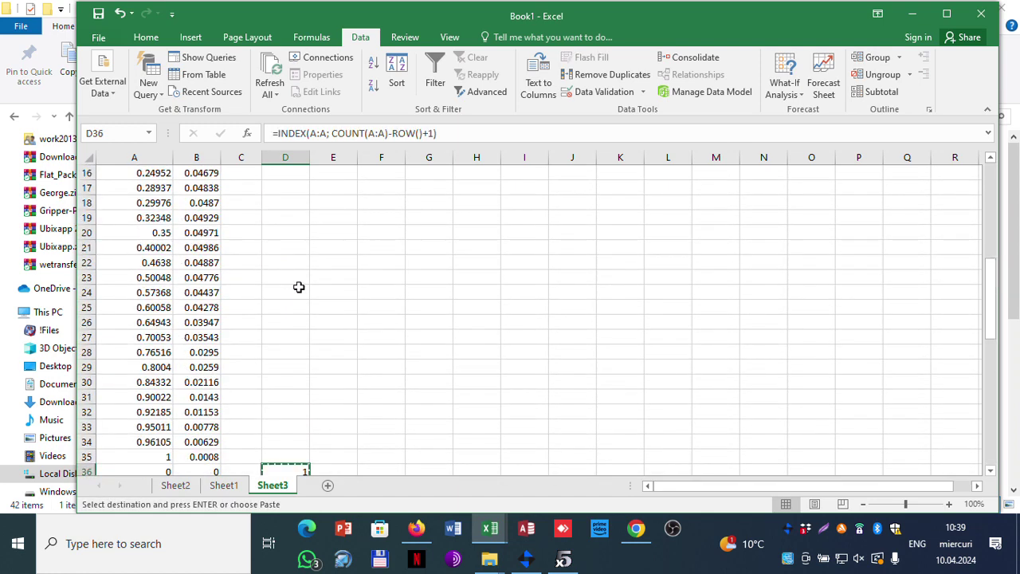
pyautogui.click(290, 172)
pyautogui.hotkey('ctrl', 'v')
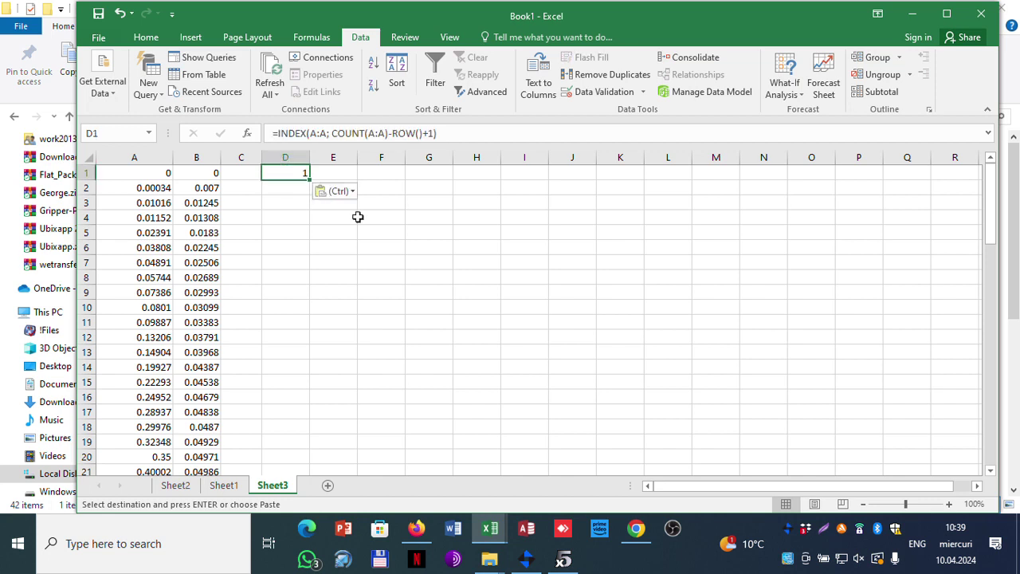
pyautogui.click(331, 173)
pyautogui.hotkey('ctrl', 'v')
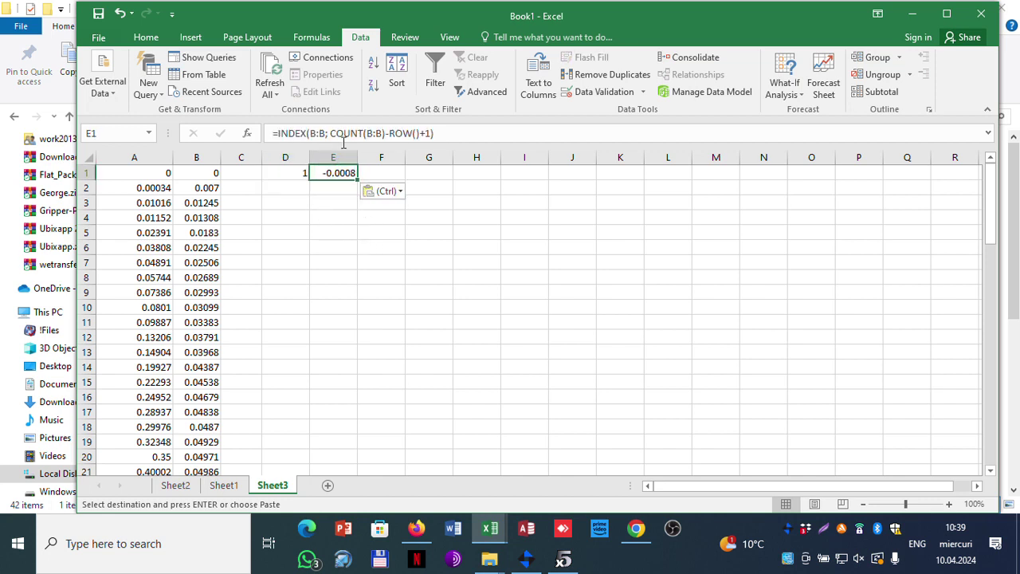
pyautogui.press('Escape')
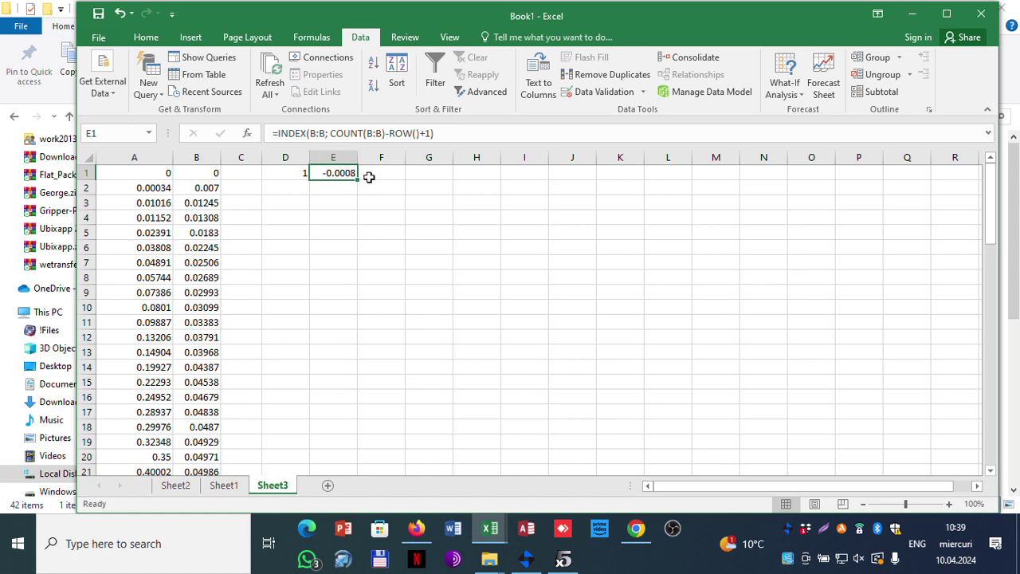
# - Fill the INDEX formulas in D1:E1 down through row 70, alongside all the original coordinates
pyautogui.scroll(-20, 283, 239)
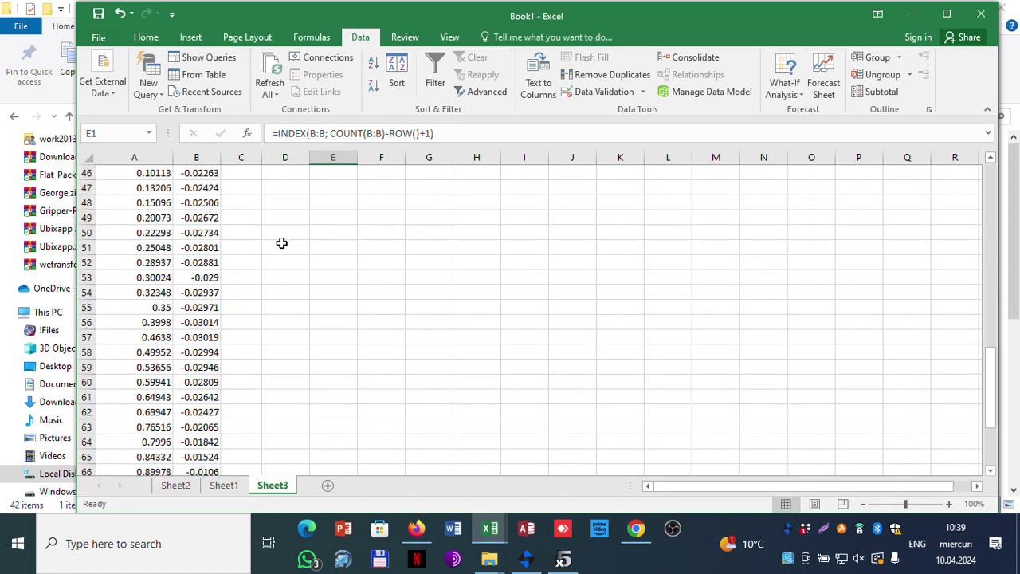
pyautogui.scroll(3, 226, 294)
pyautogui.scroll(20, 300, 291)
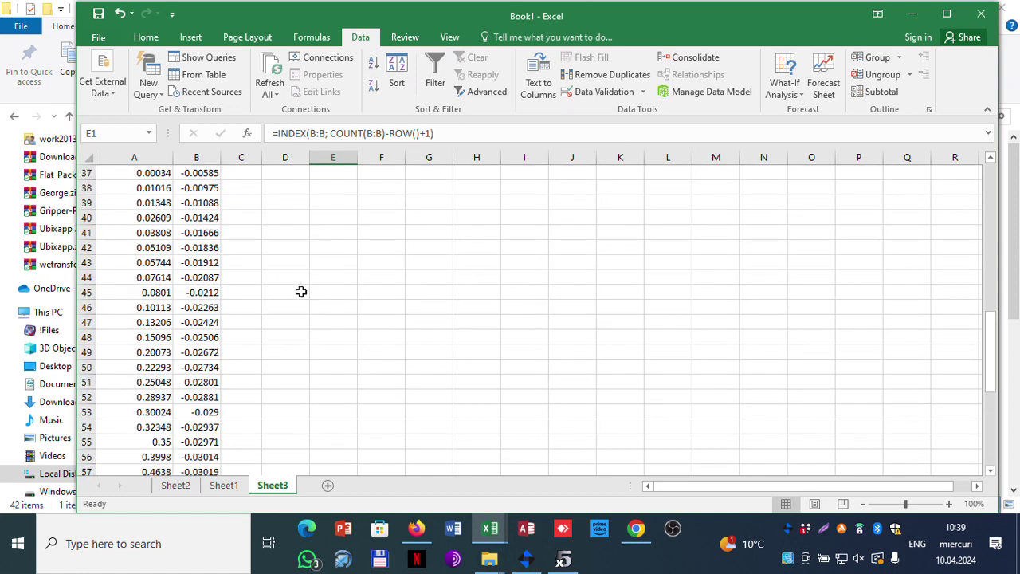
pyautogui.moveTo(288, 173); pyautogui.dragTo(357, 389)
pyautogui.scroll(18, 401, 295)
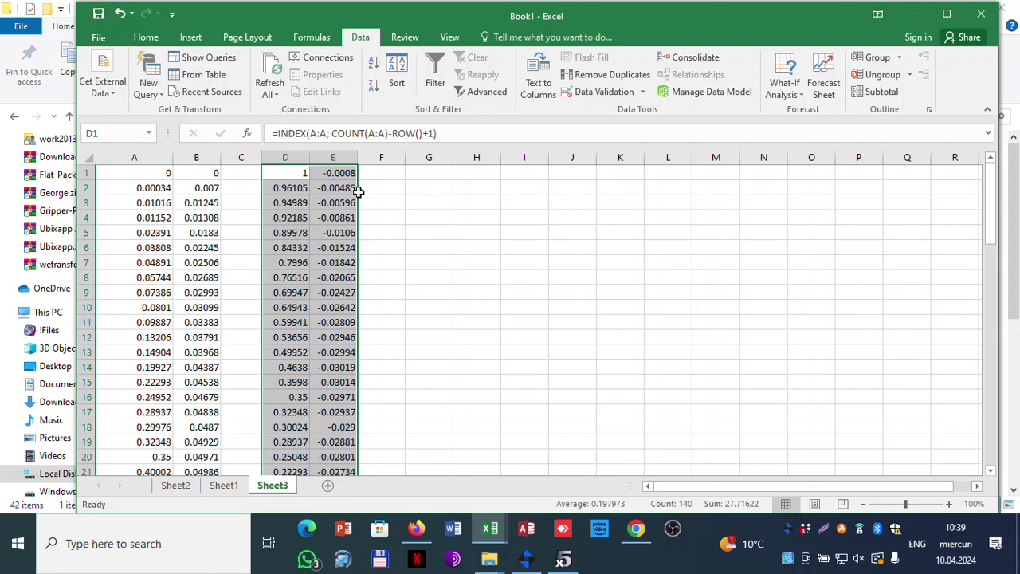
# - Check the reversed coordinates against the originals, then copy the reversed lower-surface block D1:E35, ending at the 0, 0 point
pyautogui.click(434, 247)
pyautogui.scroll(-4, 343, 334)
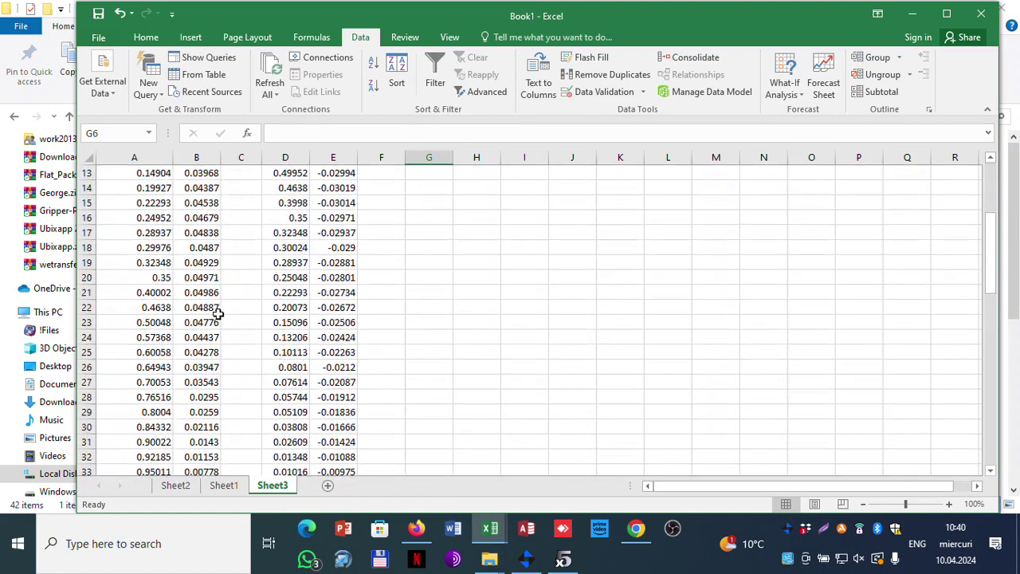
pyautogui.scroll(-4, 200, 291)
pyautogui.scroll(8, 255, 287)
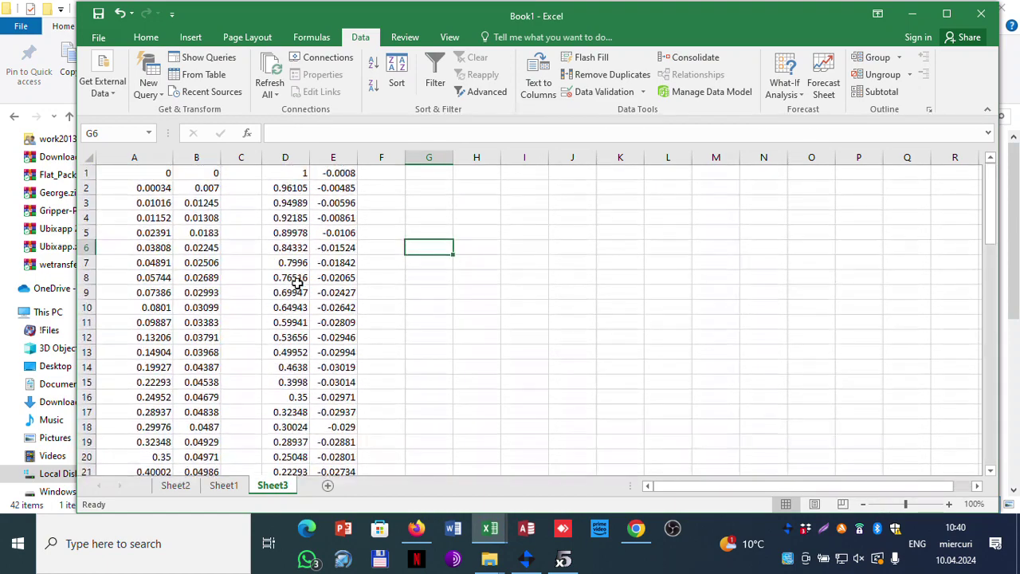
pyautogui.moveTo(293, 173); pyautogui.dragTo(343, 407)
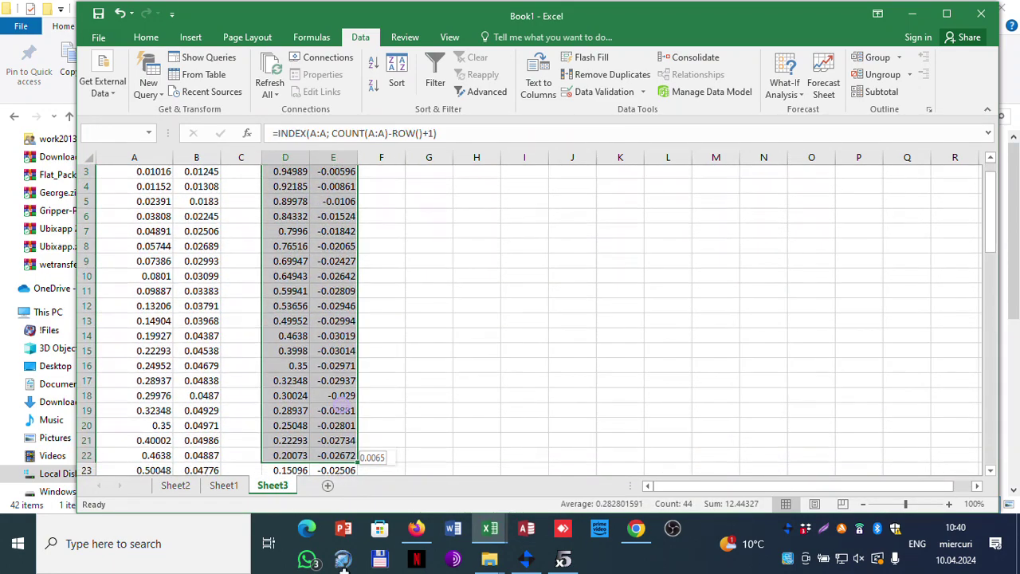
pyautogui.moveTo(333, 444); pyautogui.dragTo(346, 276)
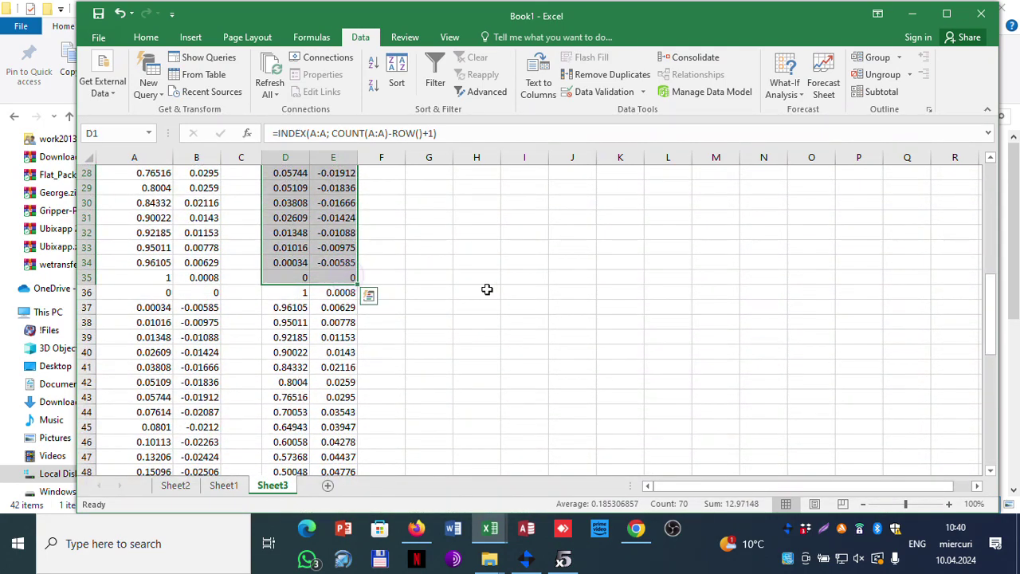
pyautogui.hotkey('ctrl', 'c')
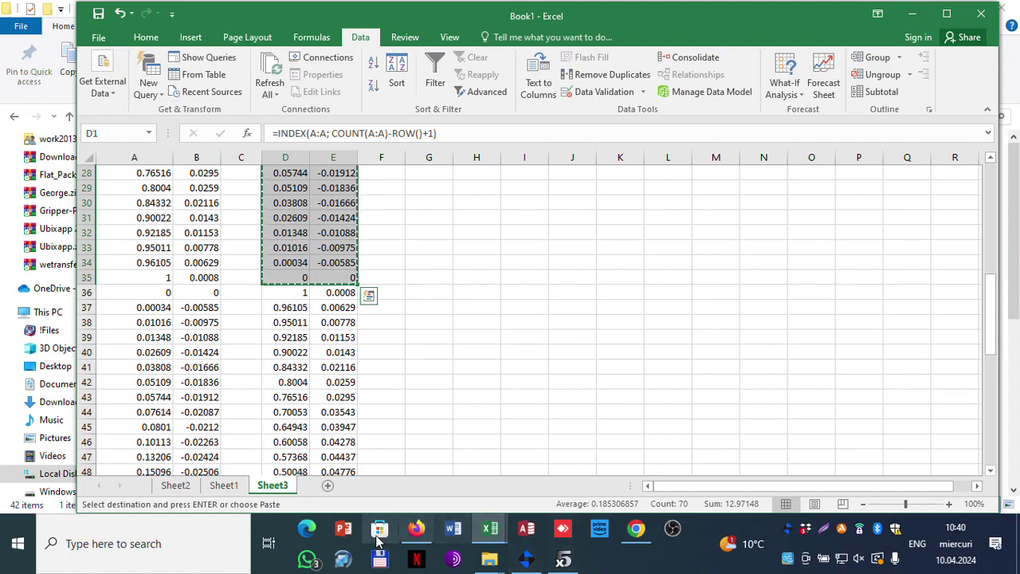
# - Switch to File Explorer and open rc0864c.dat from the profile folder in Notepad
pyautogui.click(489, 559)
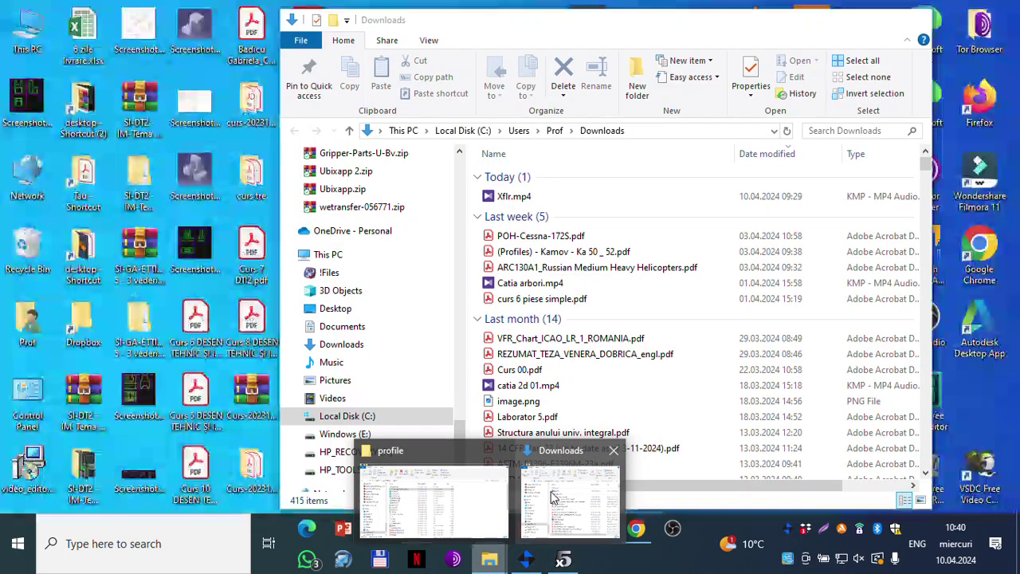
pyautogui.click(553, 496)
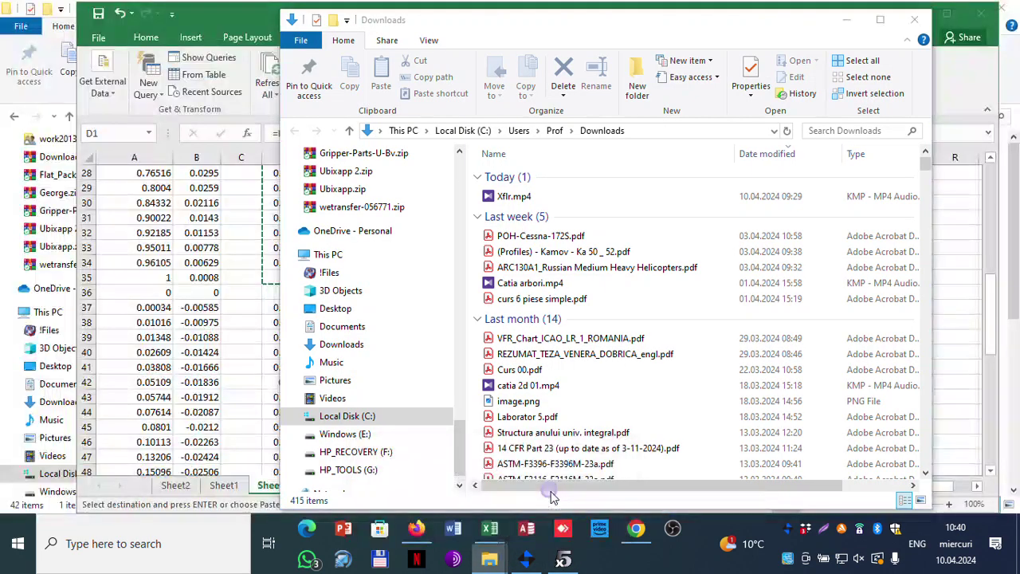
pyautogui.click(489, 547)
pyautogui.click(391, 489)
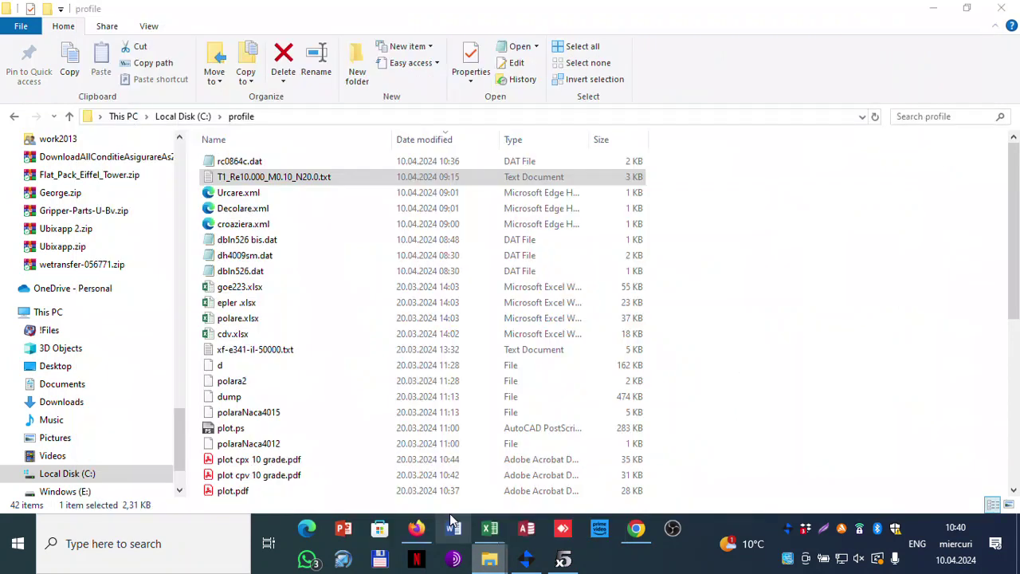
pyautogui.click(247, 162)
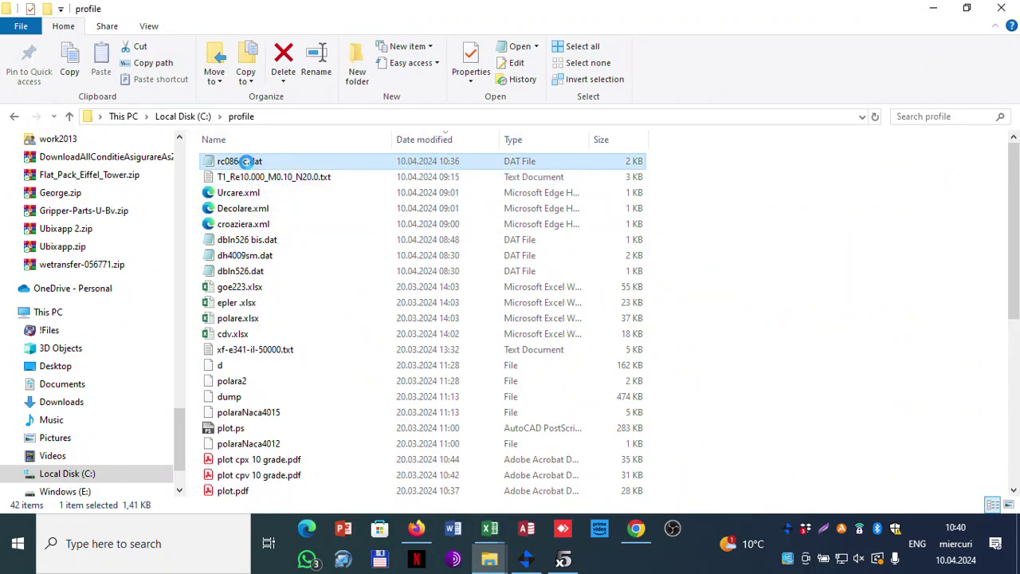
pyautogui.doubleClick(247, 163)
pyautogui.rightClick(247, 161)
pyautogui.click(289, 170)
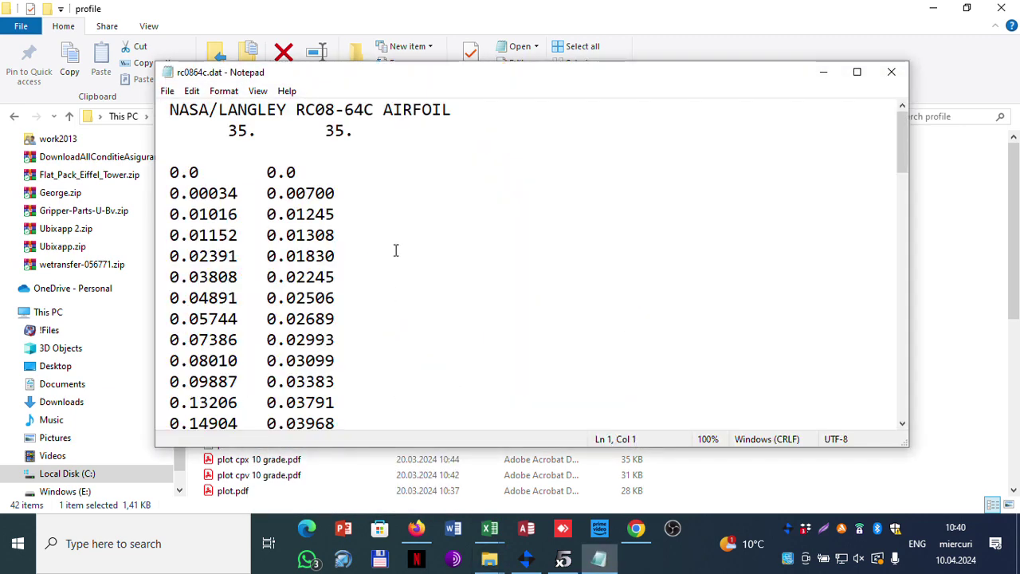
# - Delete the line containing the two 35. values beneath the airfoil title
pyautogui.moveTo(369, 130); pyautogui.dragTo(101, 133)
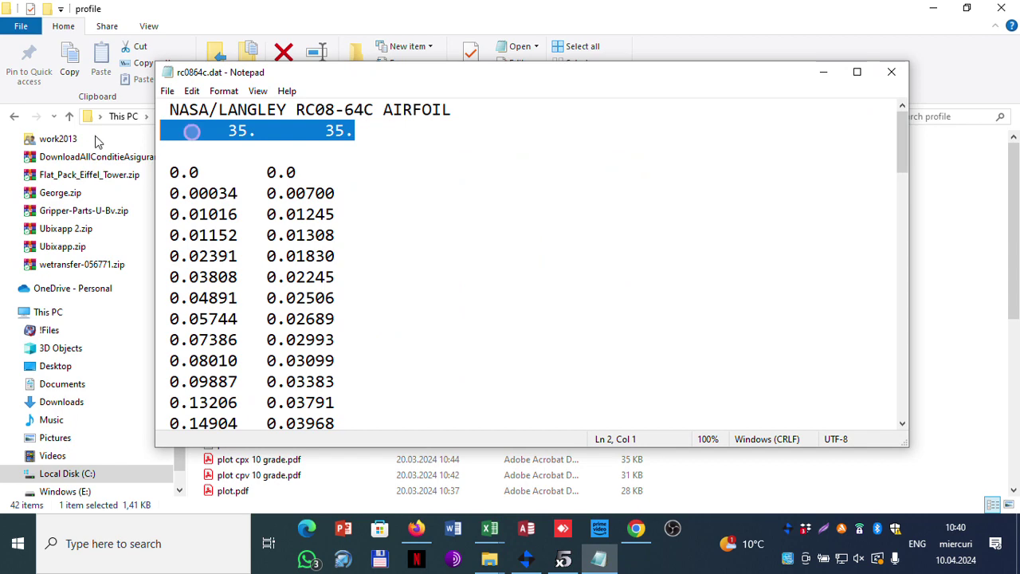
pyautogui.press('Delete')
pyautogui.press('Delete')
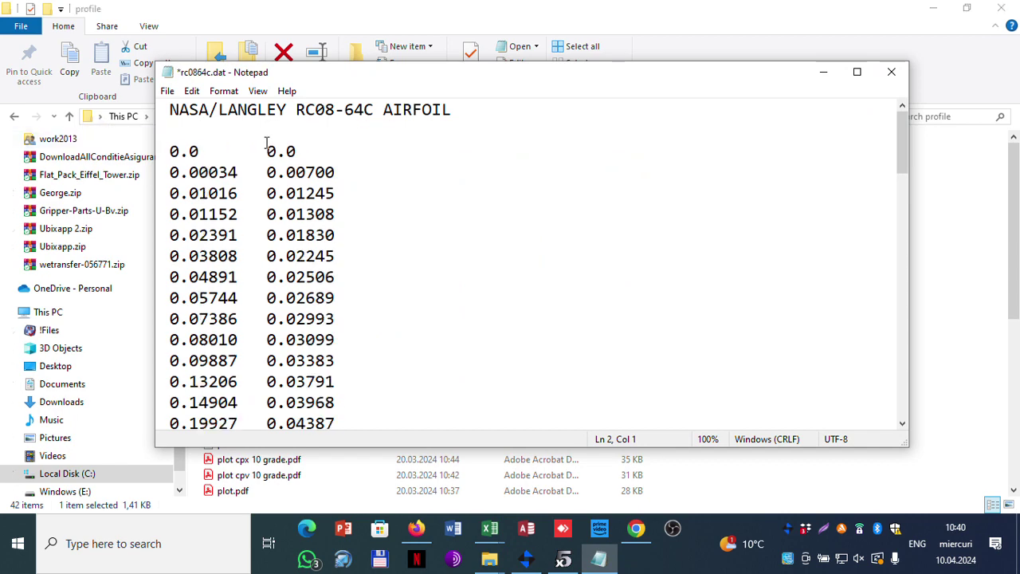
# - Replace the second coordinate block, with the negative values, by the copied reversed block directly below the 1.00000, 0.00080 line
pyautogui.scroll(-20, 267, 144)
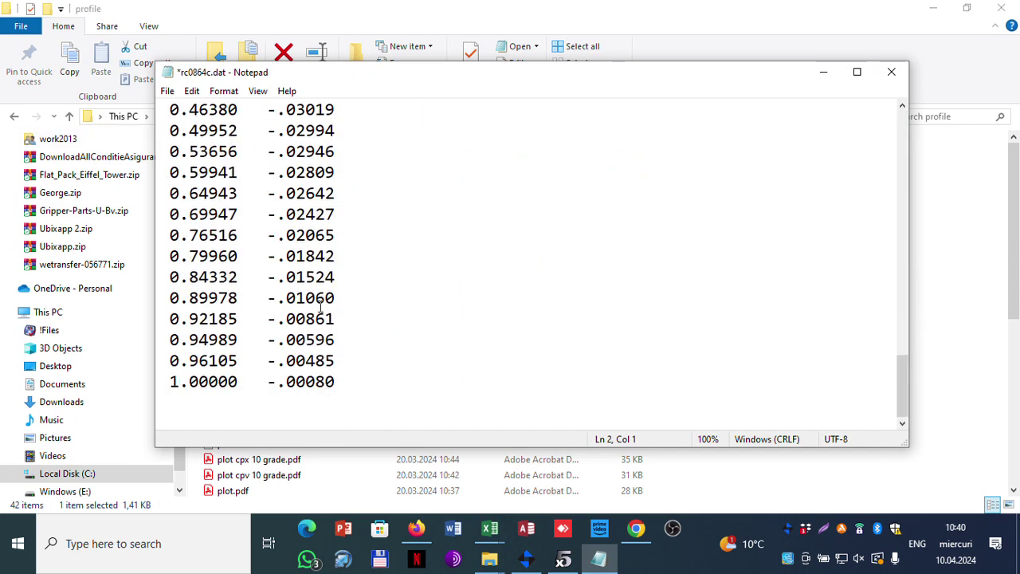
pyautogui.moveTo(342, 383); pyautogui.dragTo(153, 288)
pyautogui.press('Delete')
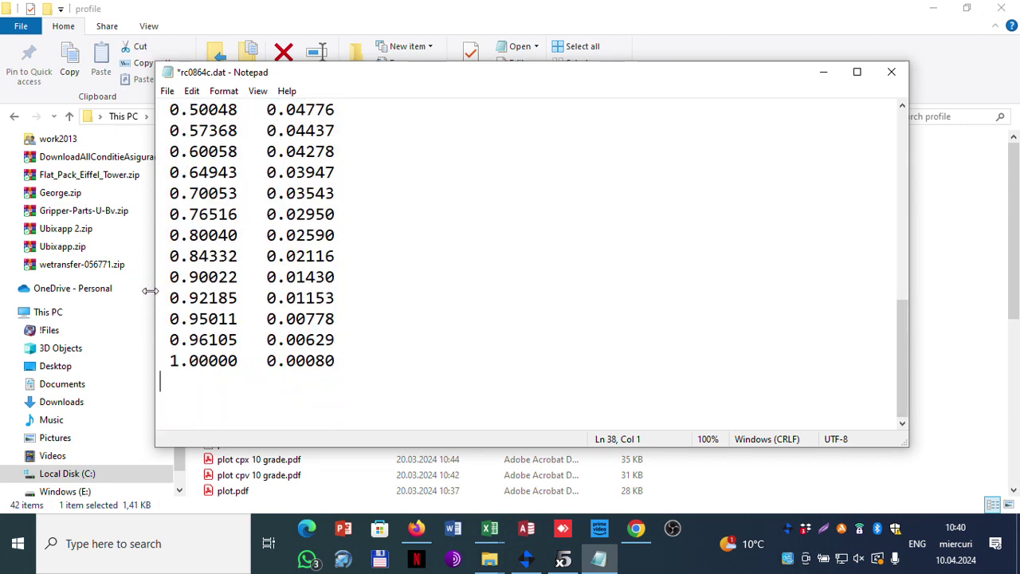
pyautogui.hotkey('ctrl', 'v')
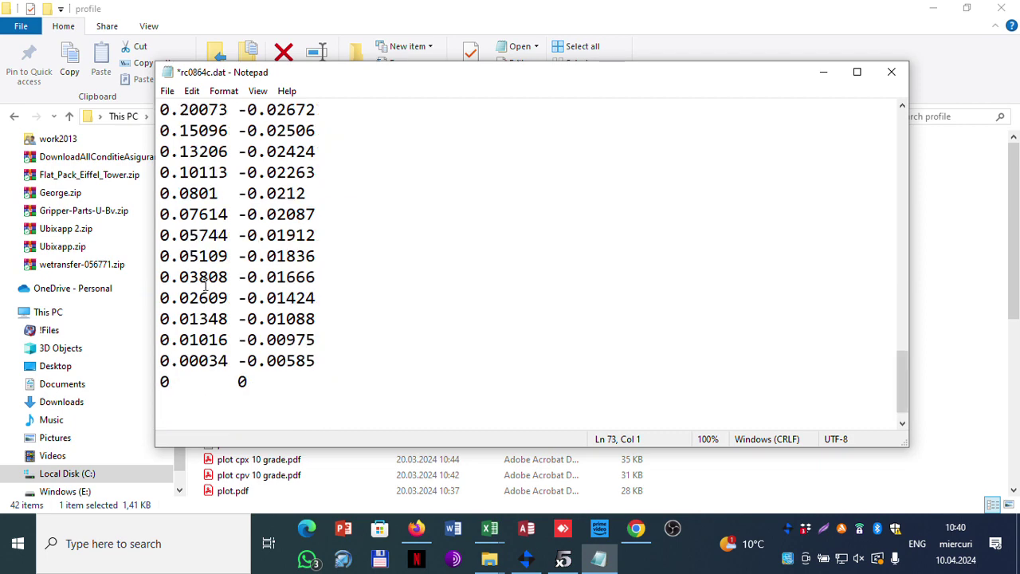
# - Insert a leading space before each pasted lower-surface coordinate line, from the 1, -0.0008 line down to the final 0, 0 line
pyautogui.scroll(9, 206, 279)
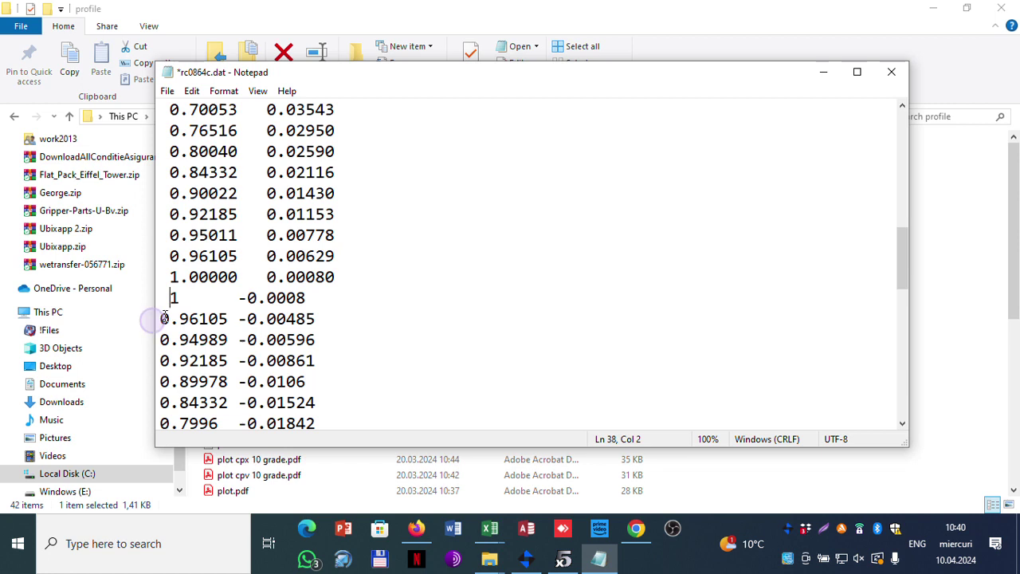
pyautogui.click(162, 318)
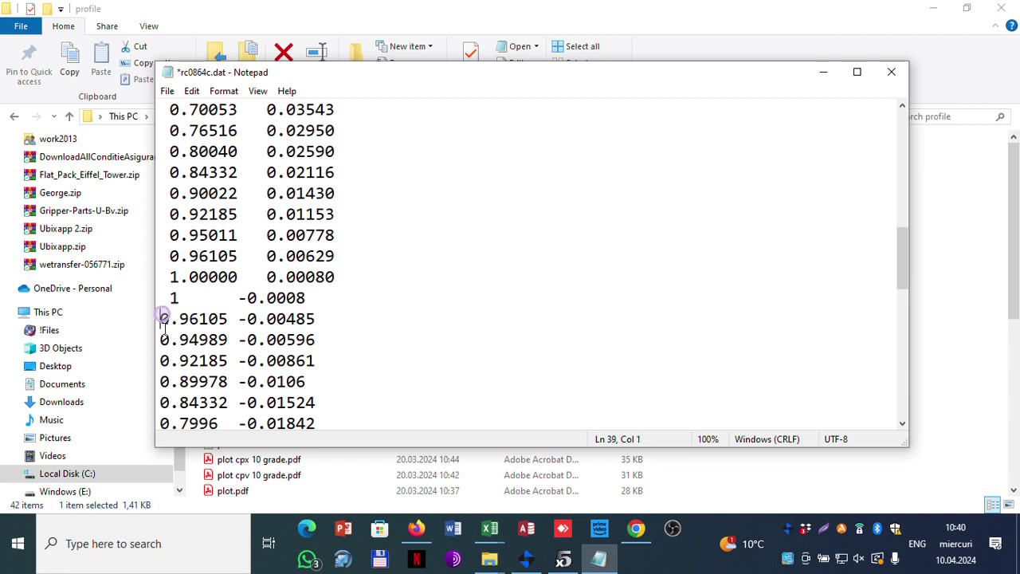
pyautogui.click(163, 360)
pyautogui.click(162, 381)
pyautogui.click(162, 402)
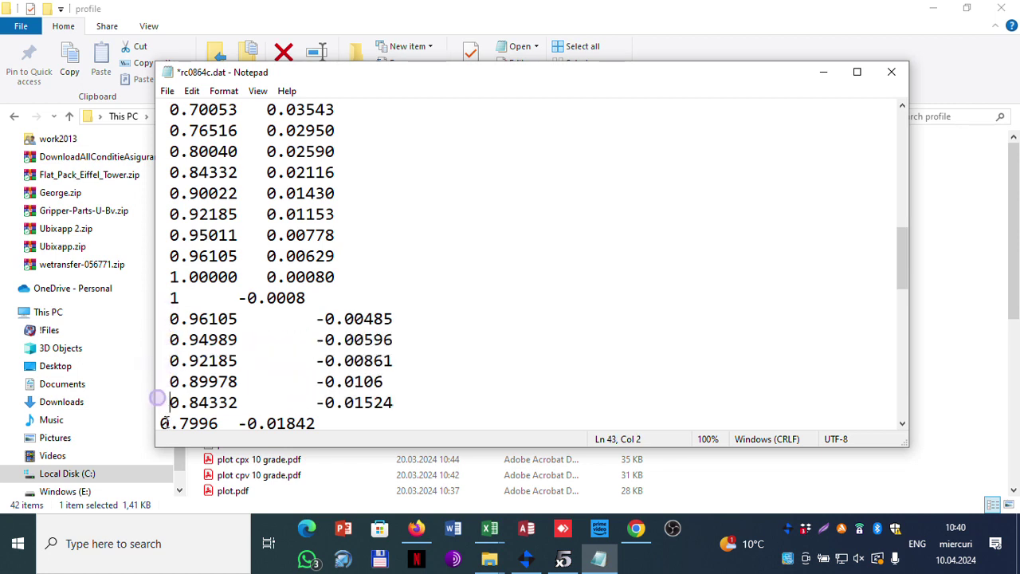
pyautogui.click(161, 422)
pyautogui.scroll(-2, 167, 359)
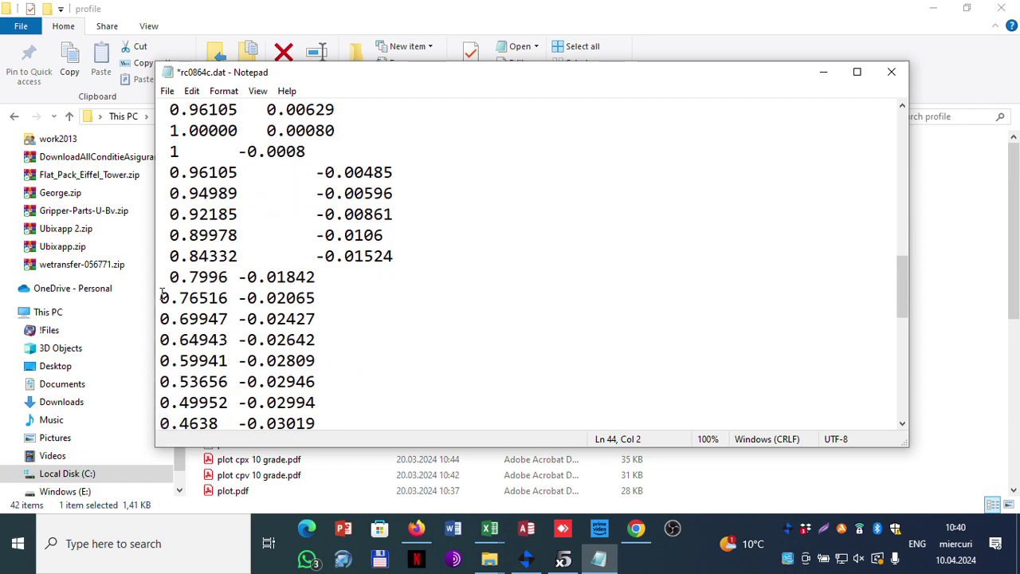
pyautogui.click(162, 296)
pyautogui.click(161, 339)
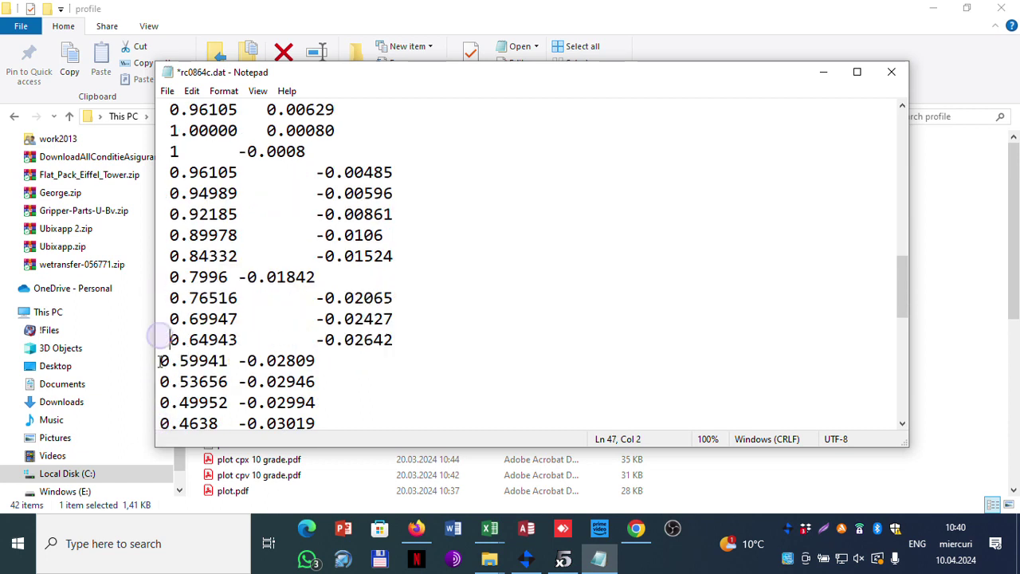
pyautogui.click(162, 360)
pyautogui.click(161, 381)
pyautogui.click(160, 402)
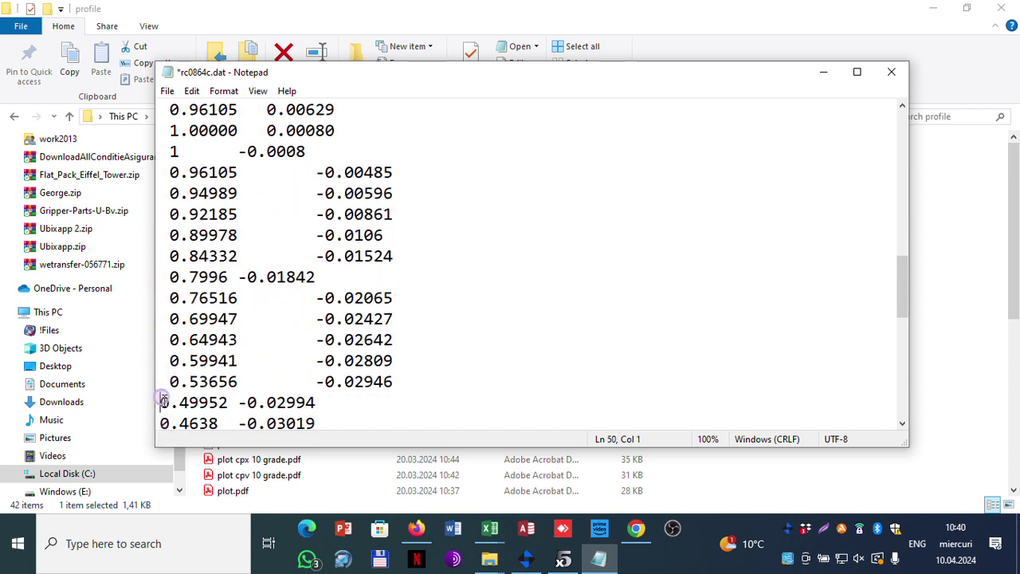
pyautogui.scroll(-3, 174, 365)
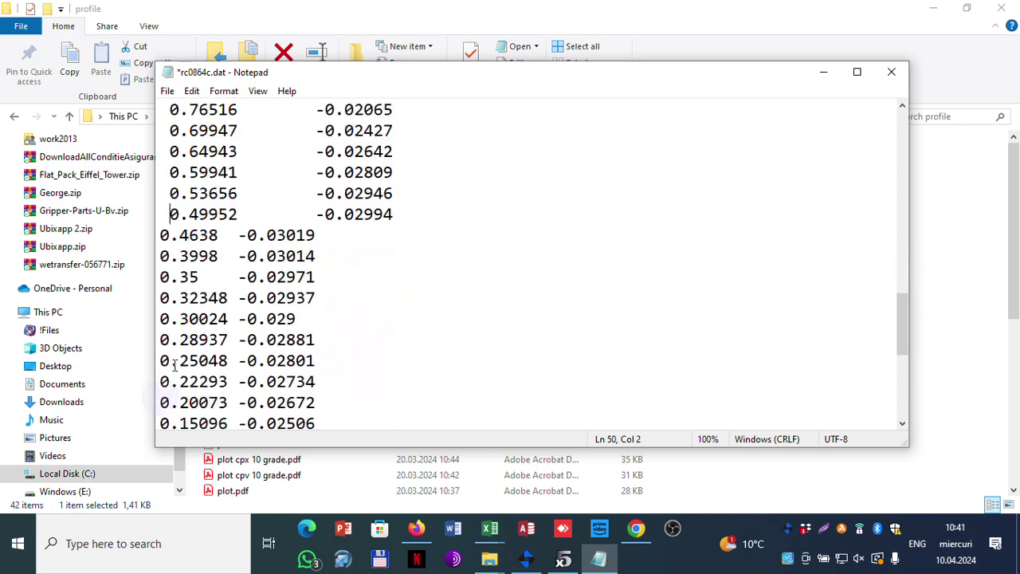
pyautogui.click(160, 256)
pyautogui.click(160, 276)
pyautogui.click(160, 298)
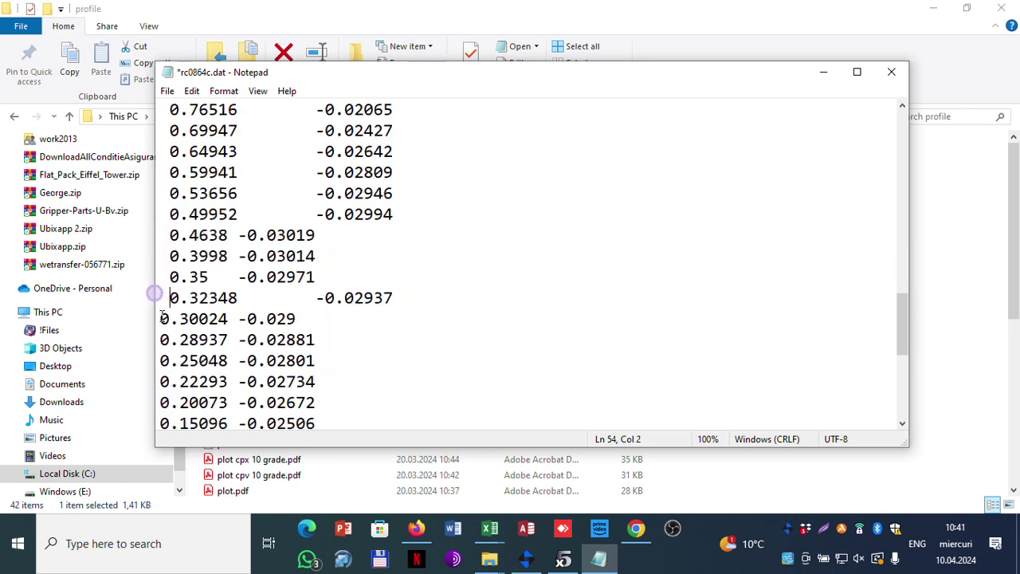
pyautogui.click(160, 318)
pyautogui.click(160, 339)
pyautogui.click(160, 360)
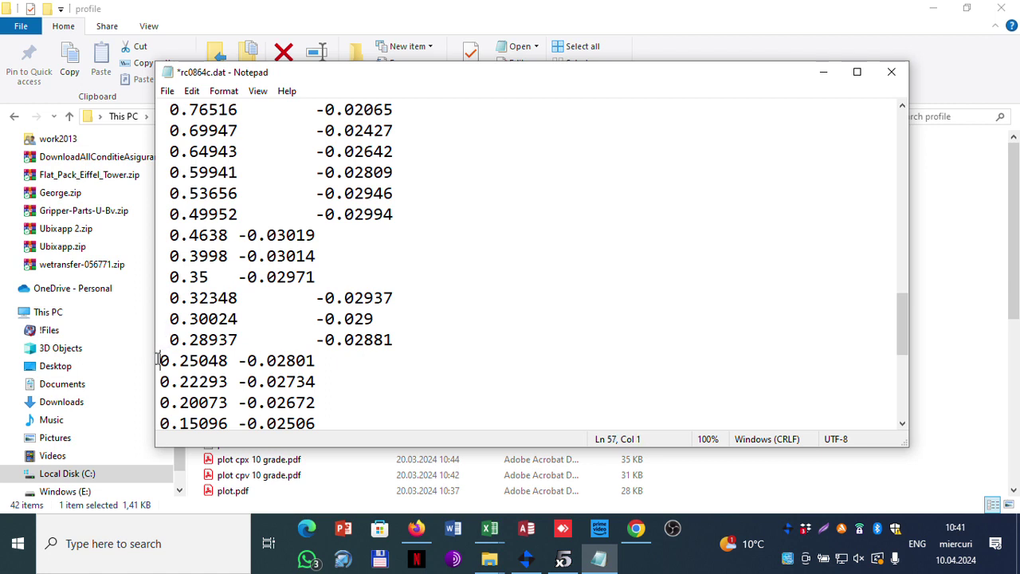
pyautogui.click(159, 382)
pyautogui.click(159, 403)
pyautogui.scroll(-3, 160, 401)
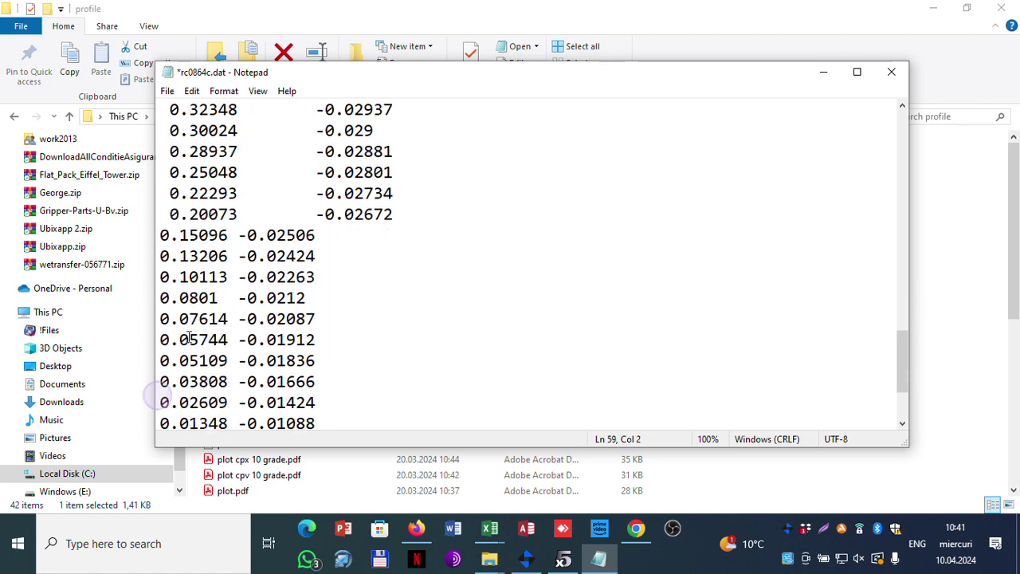
pyautogui.click(160, 256)
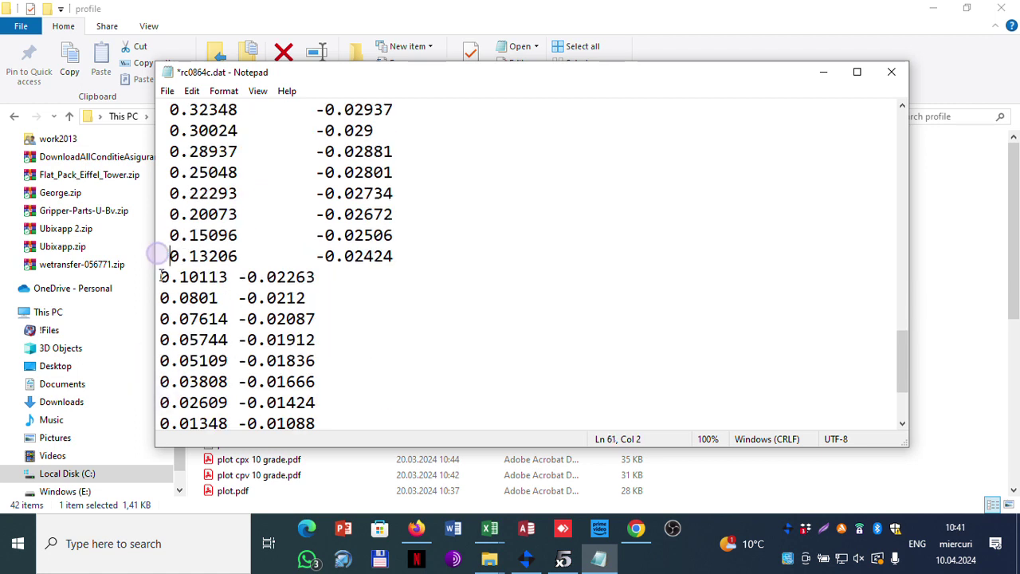
pyautogui.click(160, 277)
pyautogui.click(160, 297)
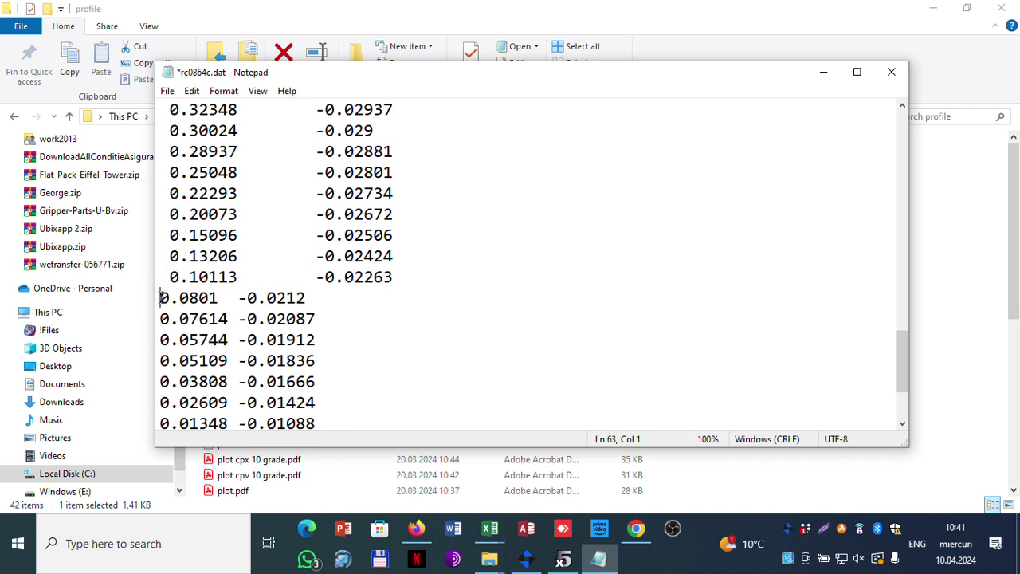
pyautogui.scroll(-1, 159, 279)
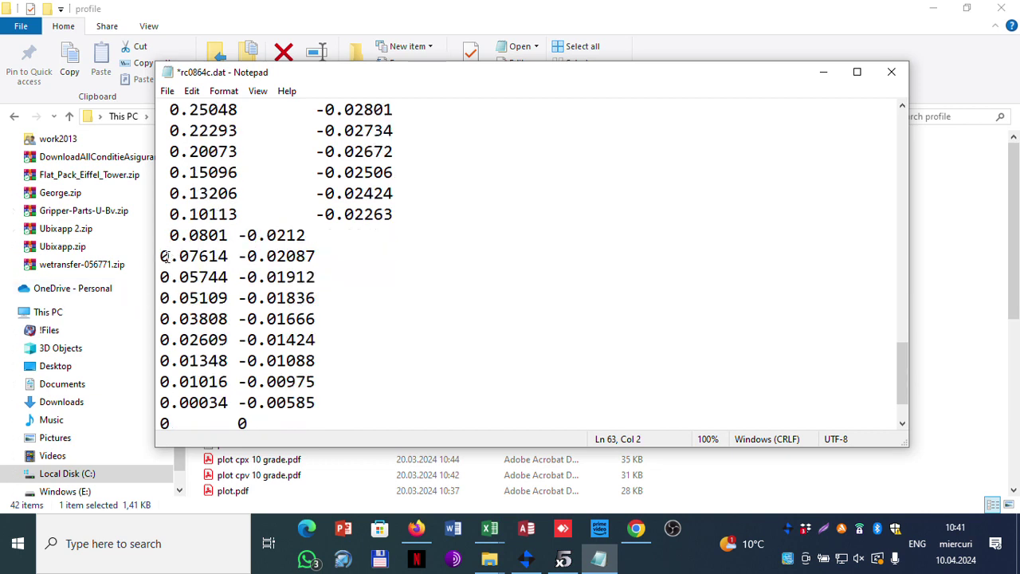
pyautogui.click(160, 297)
pyautogui.click(160, 318)
pyautogui.click(161, 340)
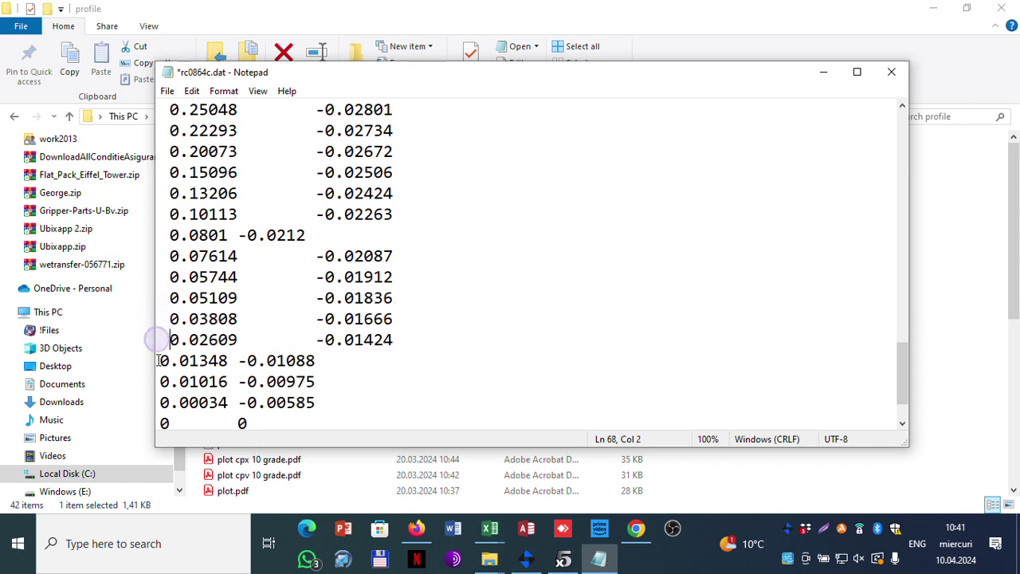
pyautogui.click(160, 360)
pyautogui.click(161, 382)
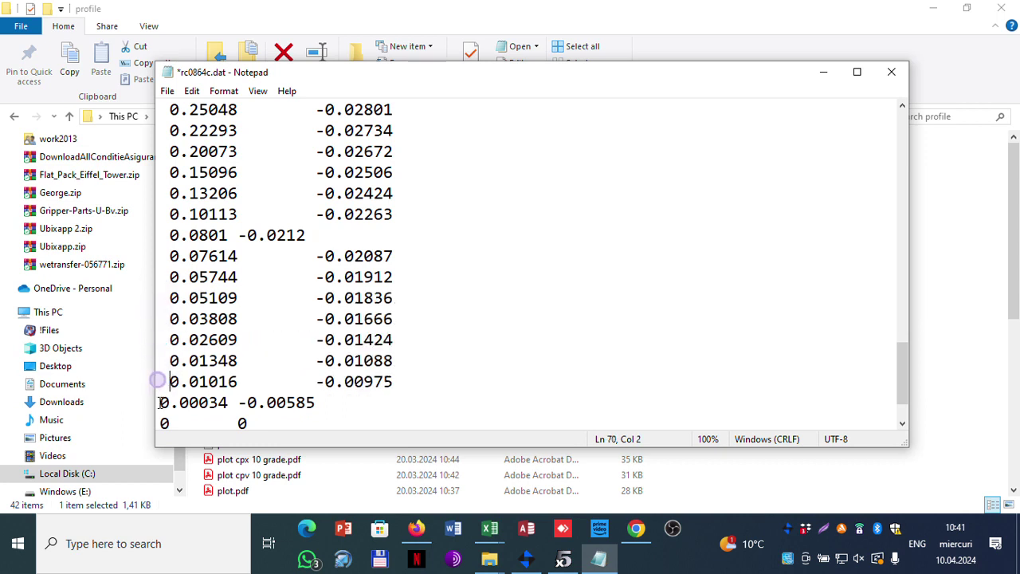
pyautogui.click(160, 403)
pyautogui.click(161, 423)
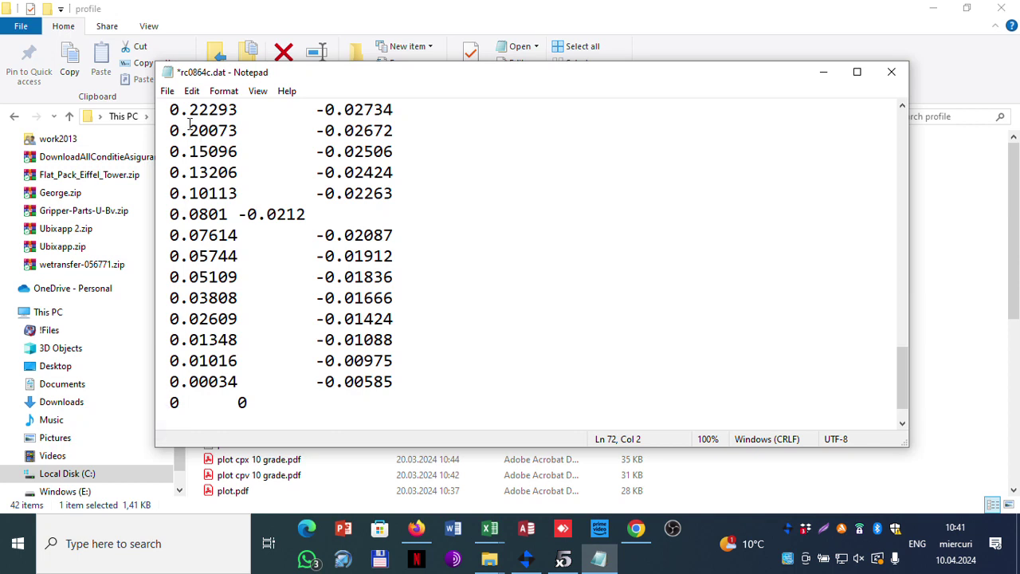
# - Save the edited airfoil as a new file named rc0864c bis.dat in the profile folder, with the All Files type
pyautogui.click(167, 91)
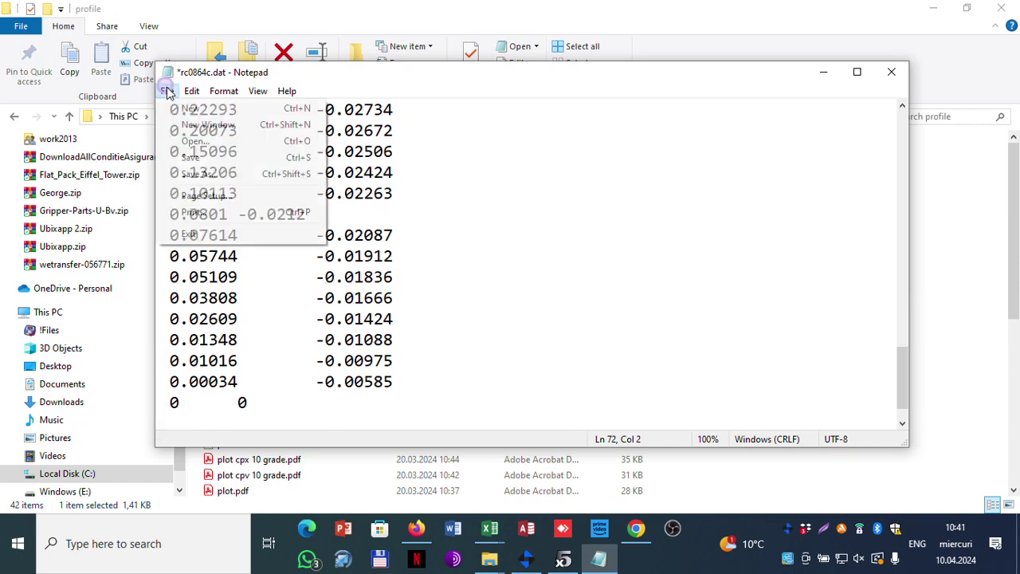
pyautogui.click(191, 174)
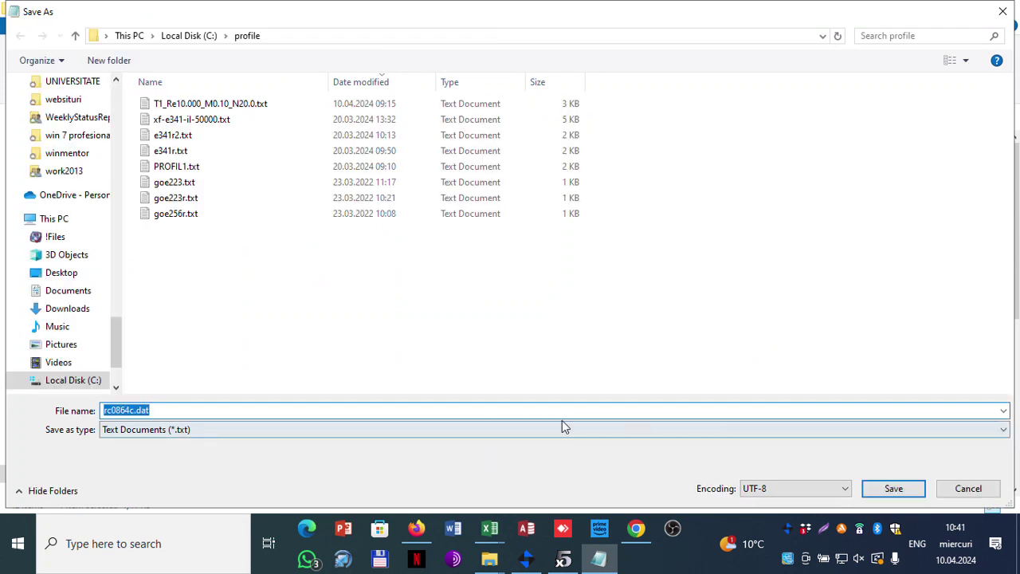
pyautogui.click(350, 429)
pyautogui.click(190, 455)
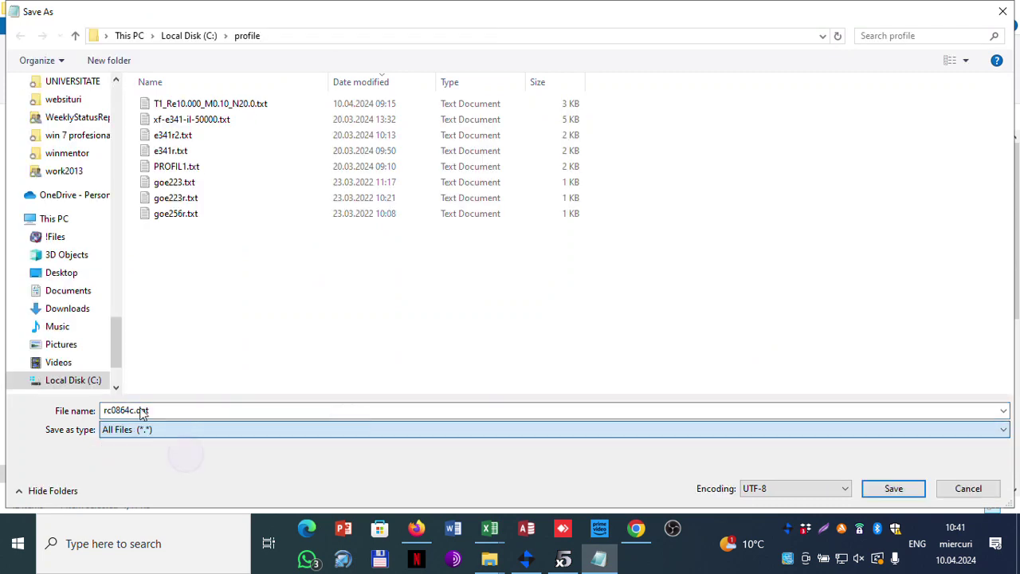
pyautogui.click(142, 411)
pyautogui.click(133, 411)
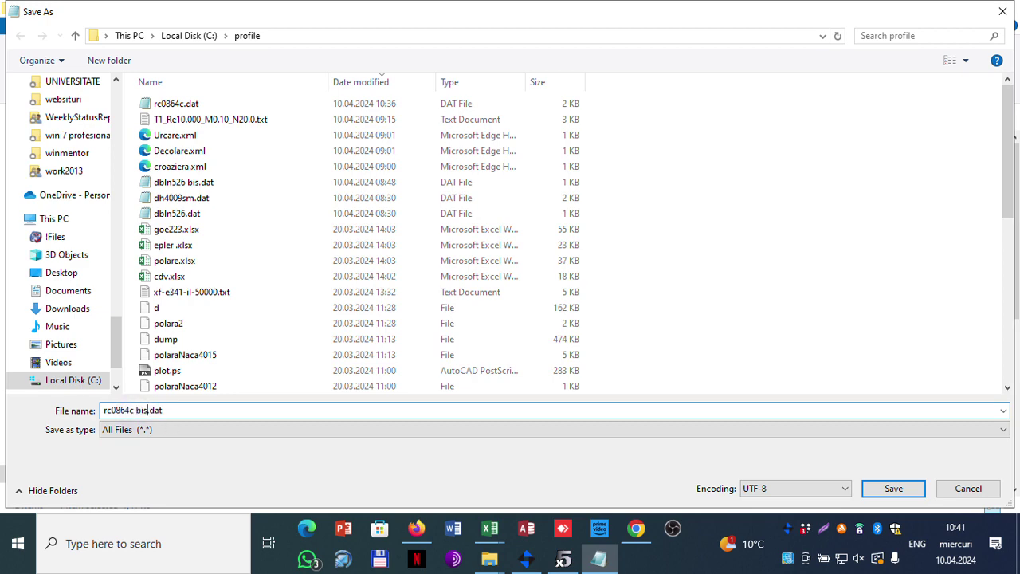
pyautogui.press('Return')
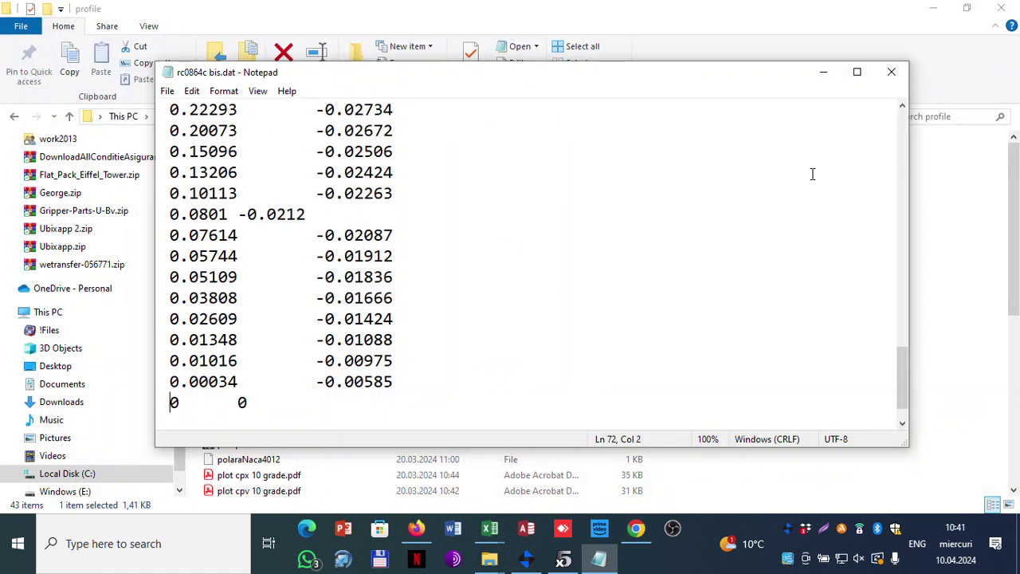
# - Switch to xflr5, load rc0864c bis.dat from the profile folder, and select the NASA/LANGLEY RC08-64C airfoil in the object list
pyautogui.click(564, 559)
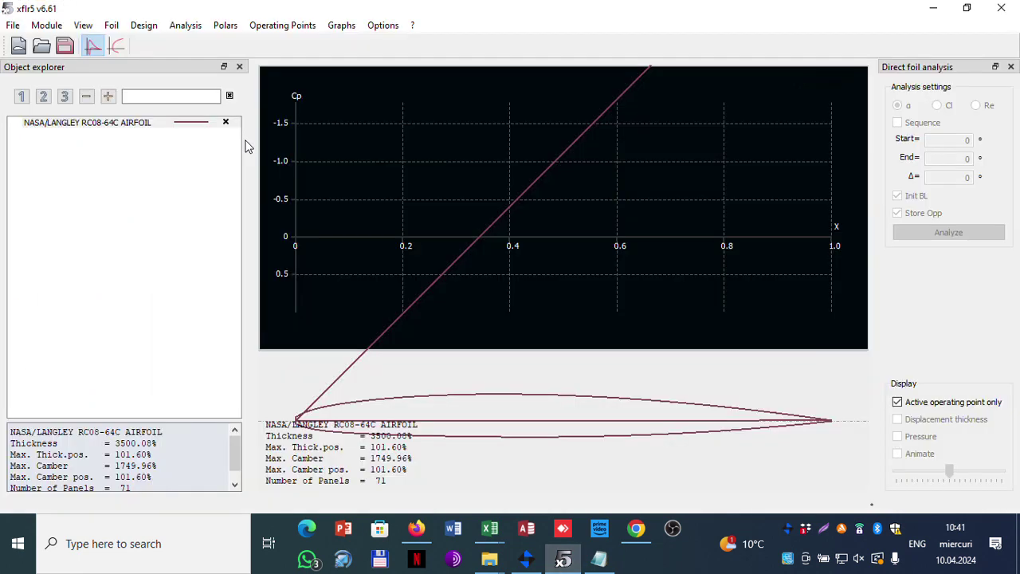
pyautogui.click(42, 46)
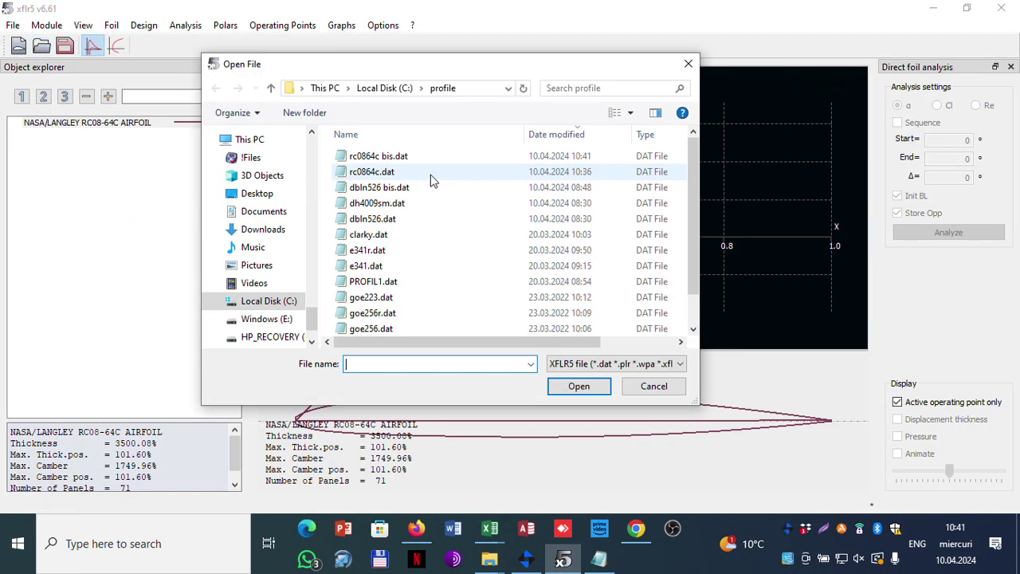
pyautogui.click(420, 156)
pyautogui.click(580, 388)
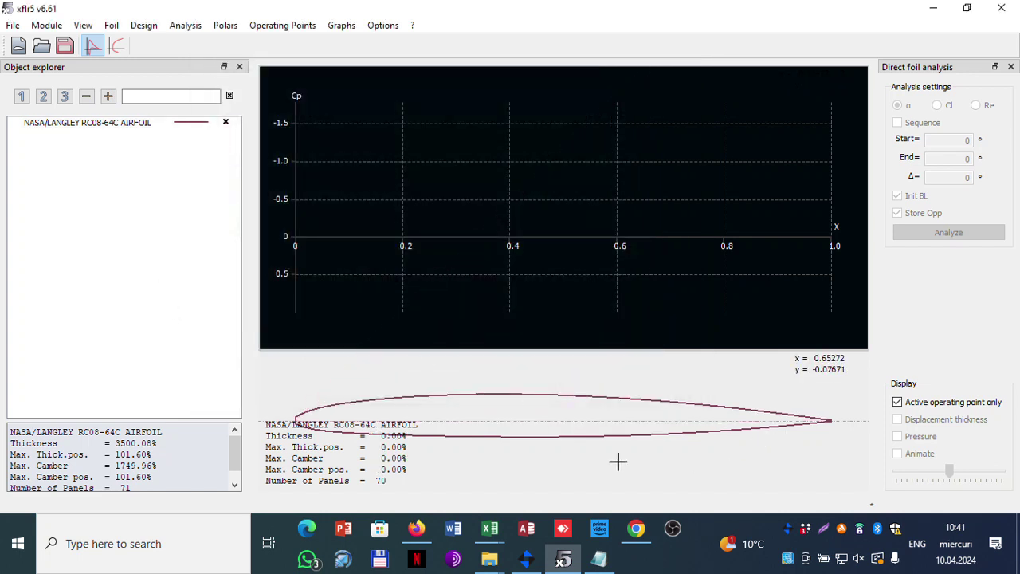
pyautogui.click(131, 123)
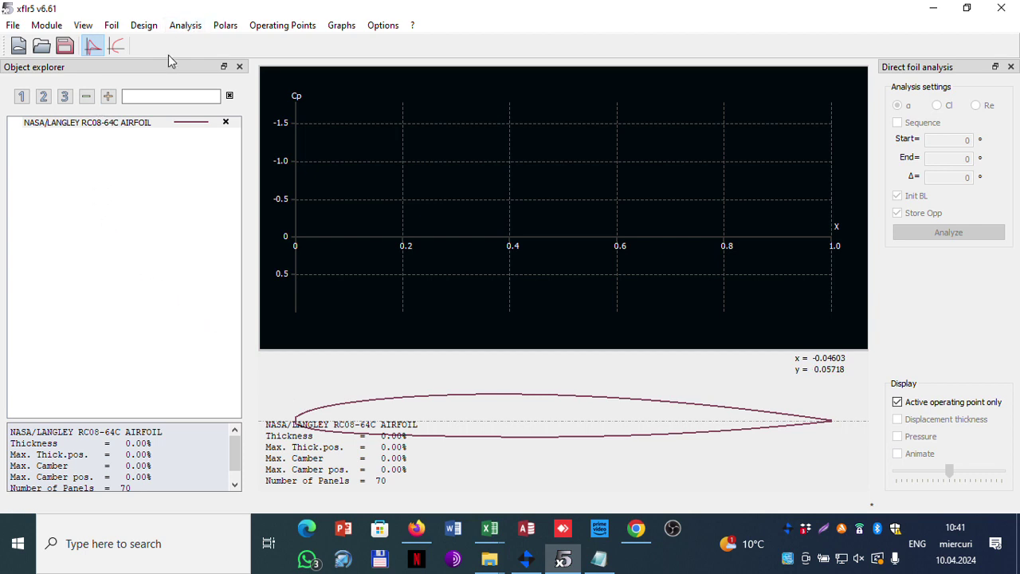
# - Switch to the Aerospaceweb Atmospheric Properties Calculator in Chrome and bring its Inputs section into view
pyautogui.click(417, 532)
pyautogui.click(717, 16)
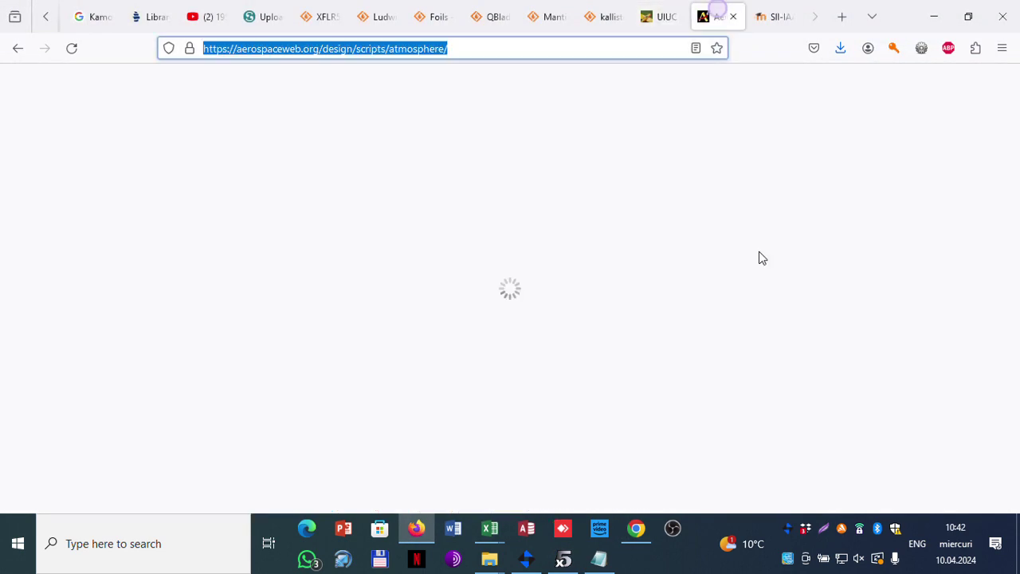
pyautogui.click(636, 527)
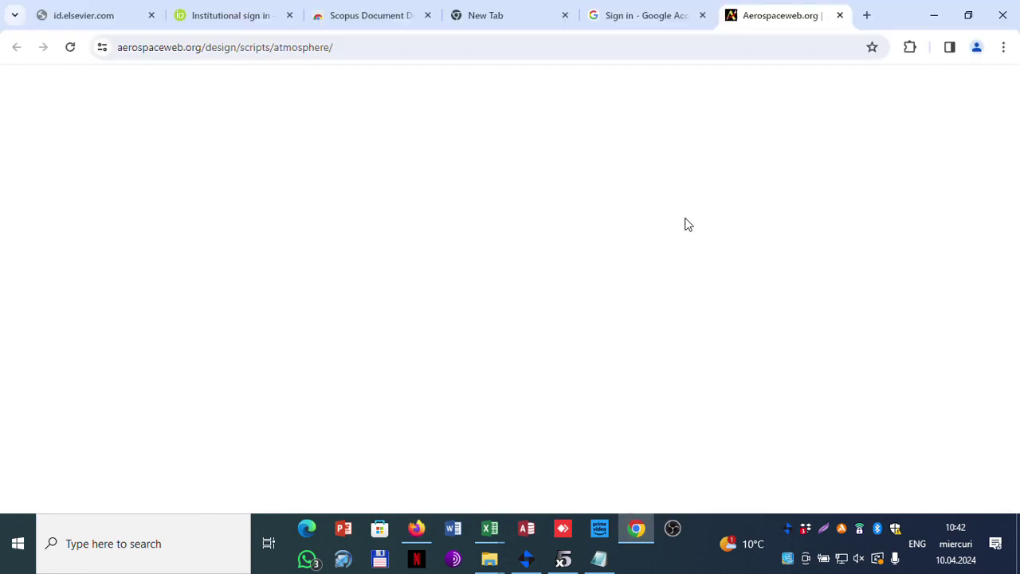
pyautogui.scroll(15, 569, 114)
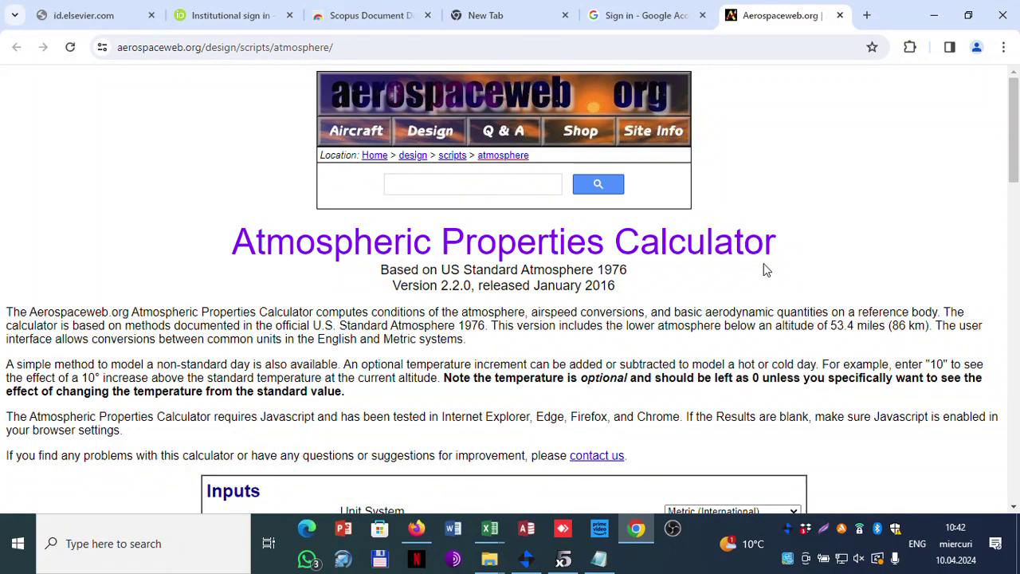
pyautogui.scroll(-2, 797, 233)
pyautogui.scroll(-2, 796, 233)
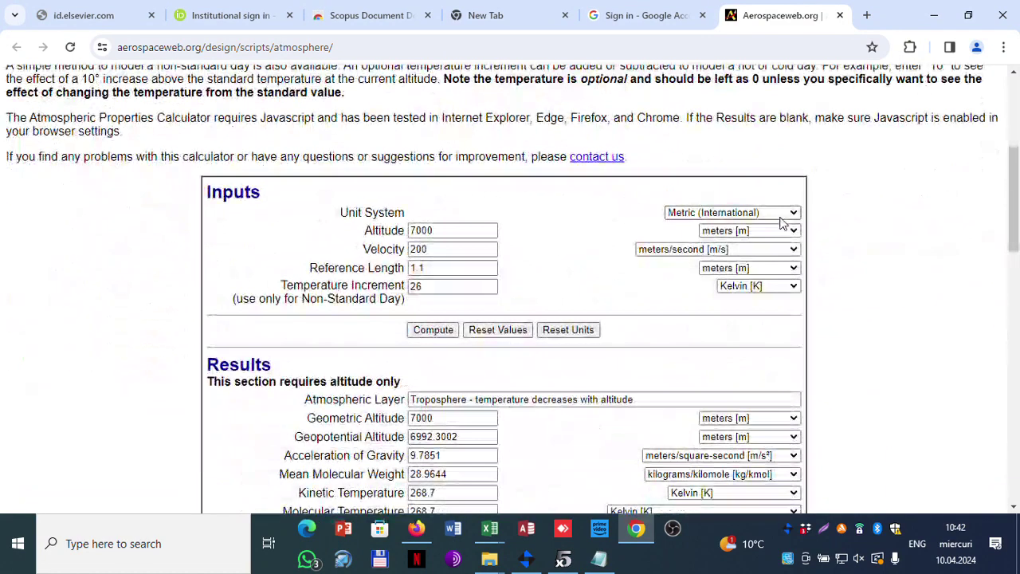
# - Set the calculator's altitude to 100 meters and the velocity to 280 m/s
pyautogui.click(451, 231)
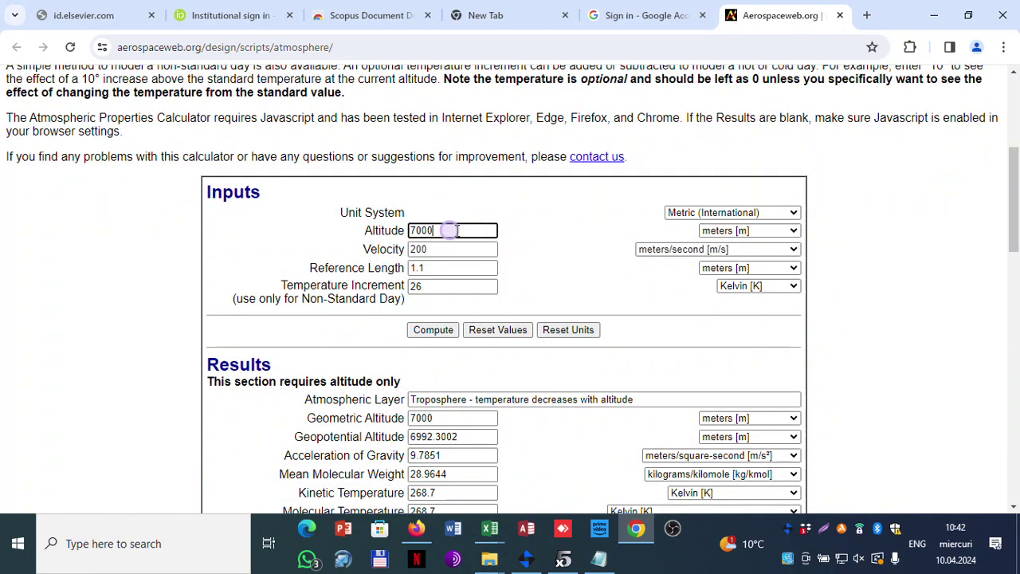
pyautogui.press('BackSpace')
pyautogui.press('BackSpace')
pyautogui.press('BackSpace')
pyautogui.press('BackSpace')
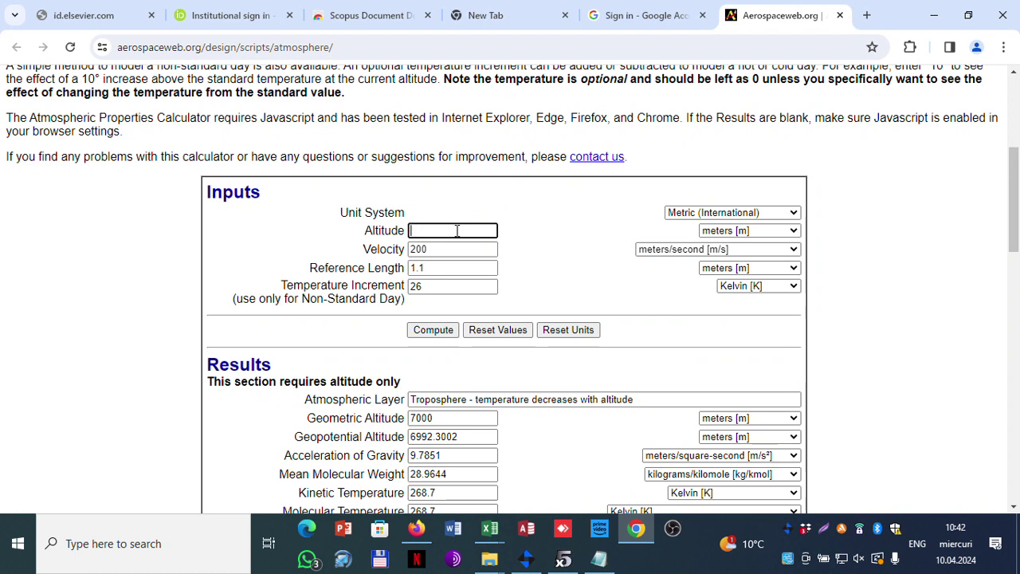
pyautogui.write('1000')
pyautogui.press('BackSpace')
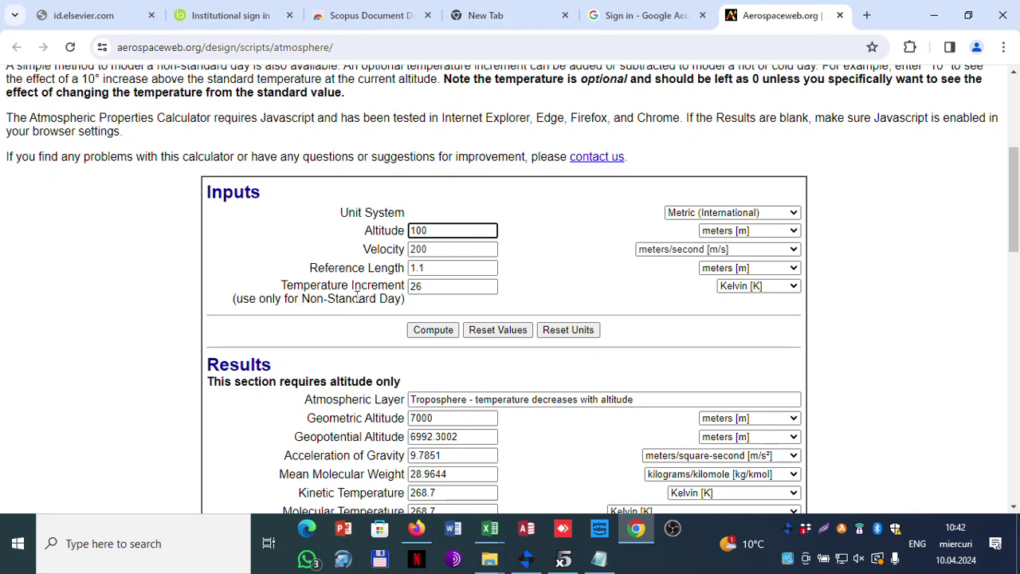
pyautogui.moveTo(438, 249); pyautogui.dragTo(401, 249)
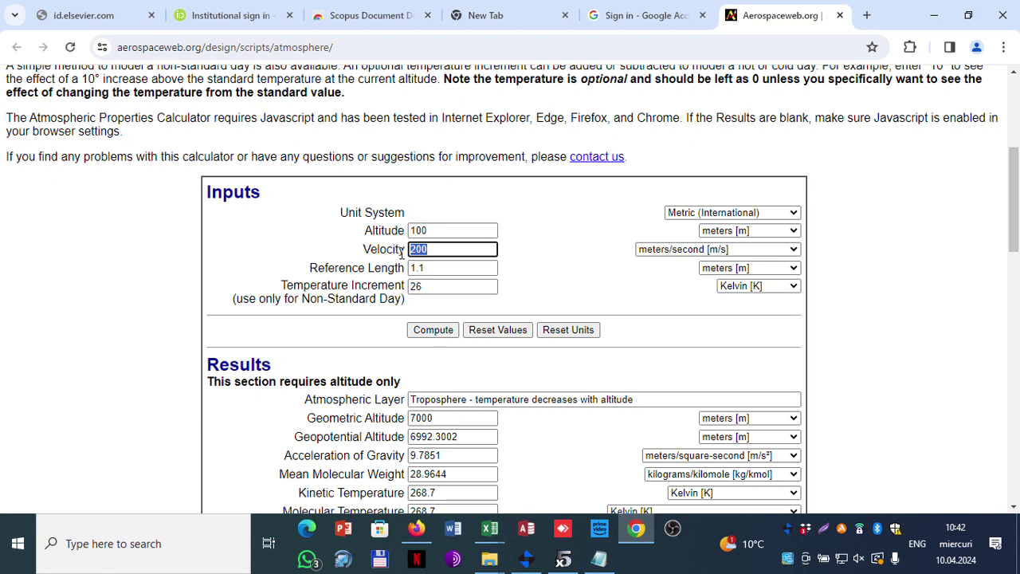
pyautogui.write('280')
# - Set the calculator's reference length to 0.4 meters
pyautogui.click(467, 270)
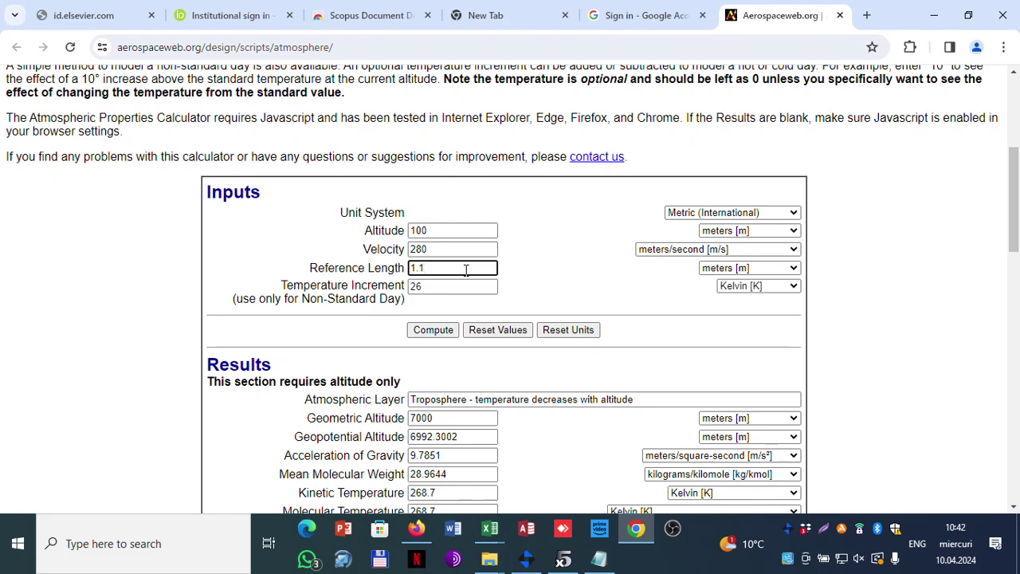
pyautogui.moveTo(467, 270); pyautogui.dragTo(391, 266)
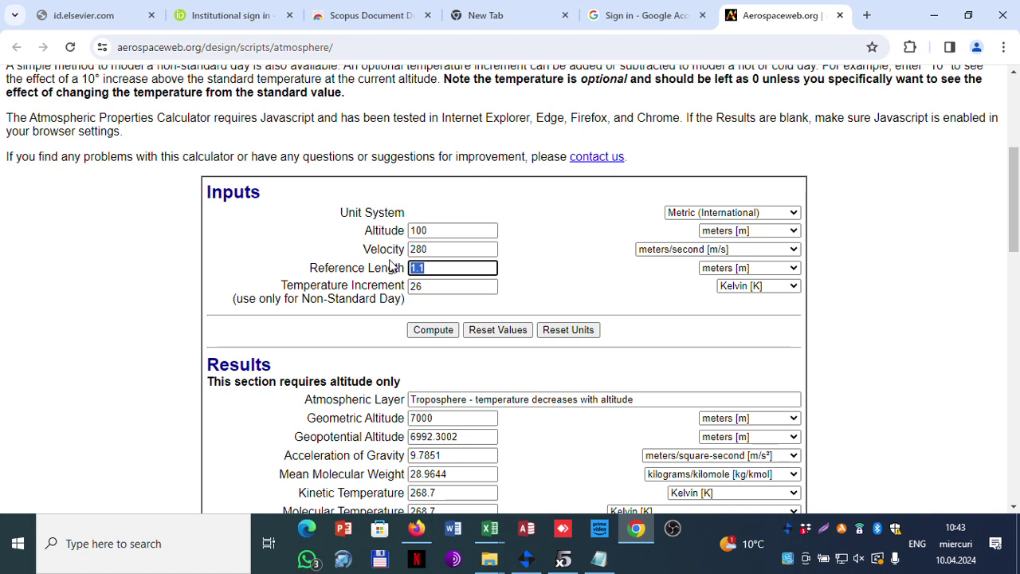
pyautogui.write('0.4')
pyautogui.press('Tab')
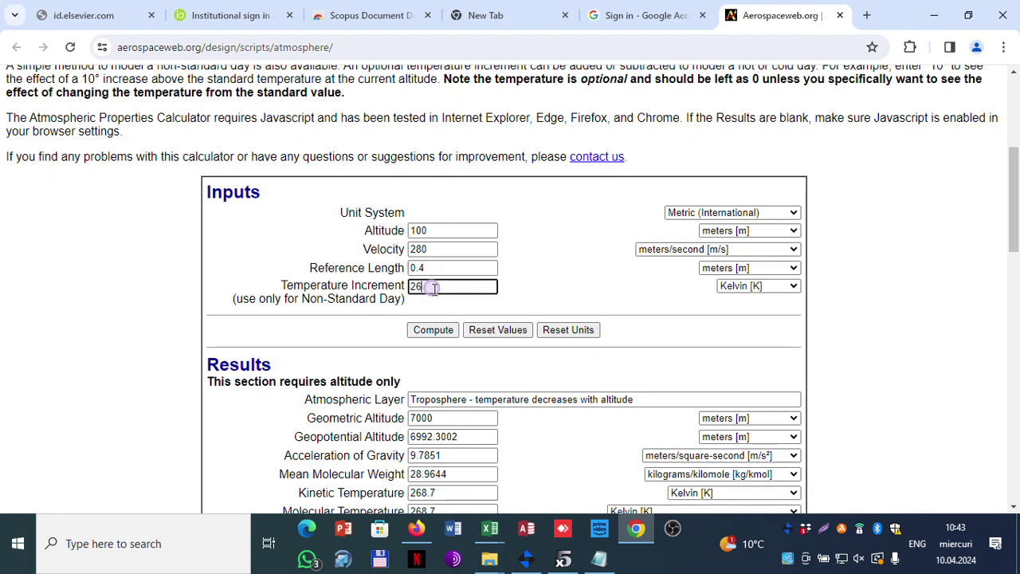
# - Switch the temperature increment unit to Celsius, clear the increment value, and compute the atmospheric results
pyautogui.click(418, 286)
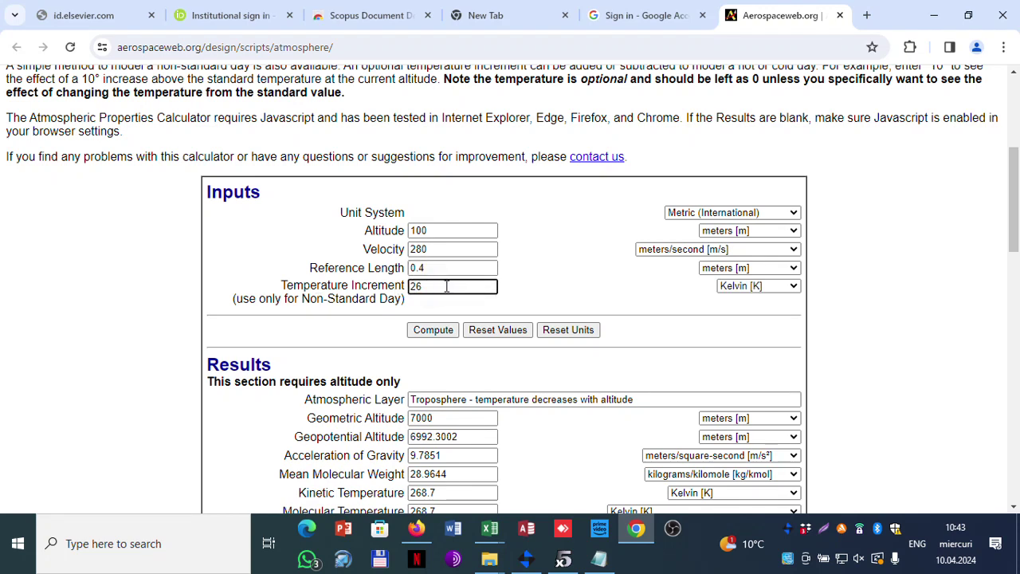
pyautogui.moveTo(447, 285); pyautogui.dragTo(399, 285)
pyautogui.click(765, 286)
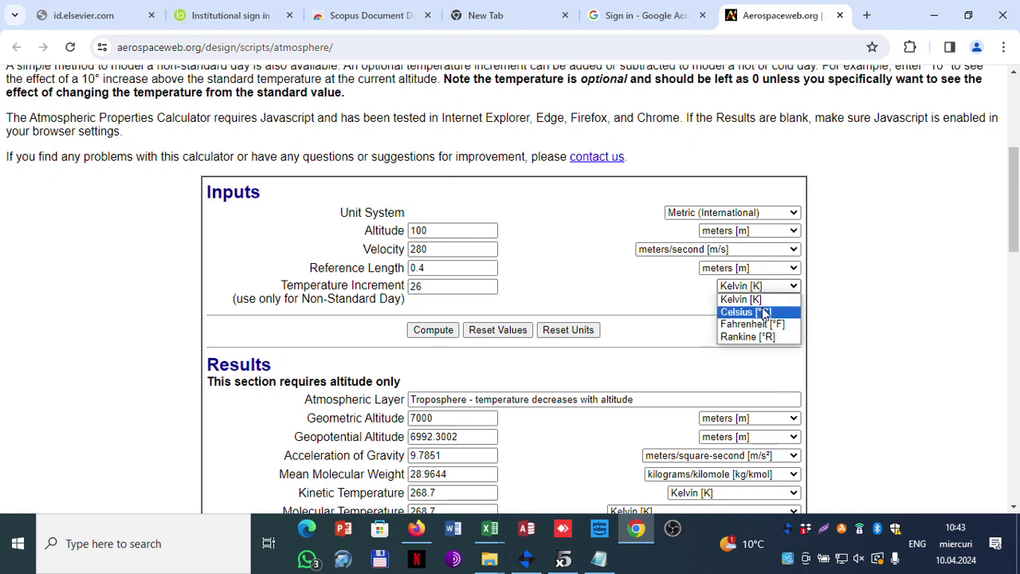
pyautogui.click(765, 311)
pyautogui.moveTo(457, 285); pyautogui.dragTo(391, 297)
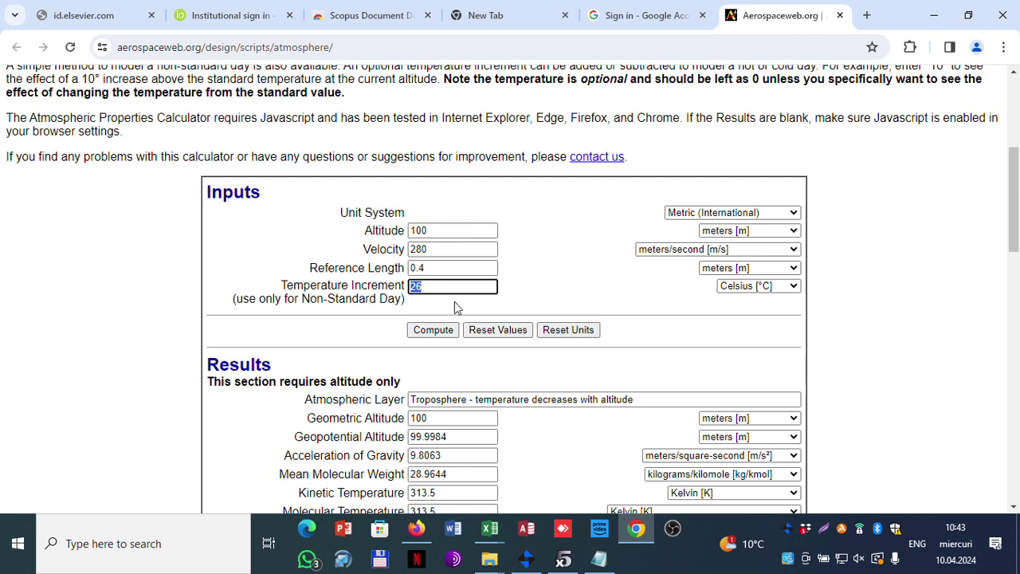
pyautogui.press('BackSpace')
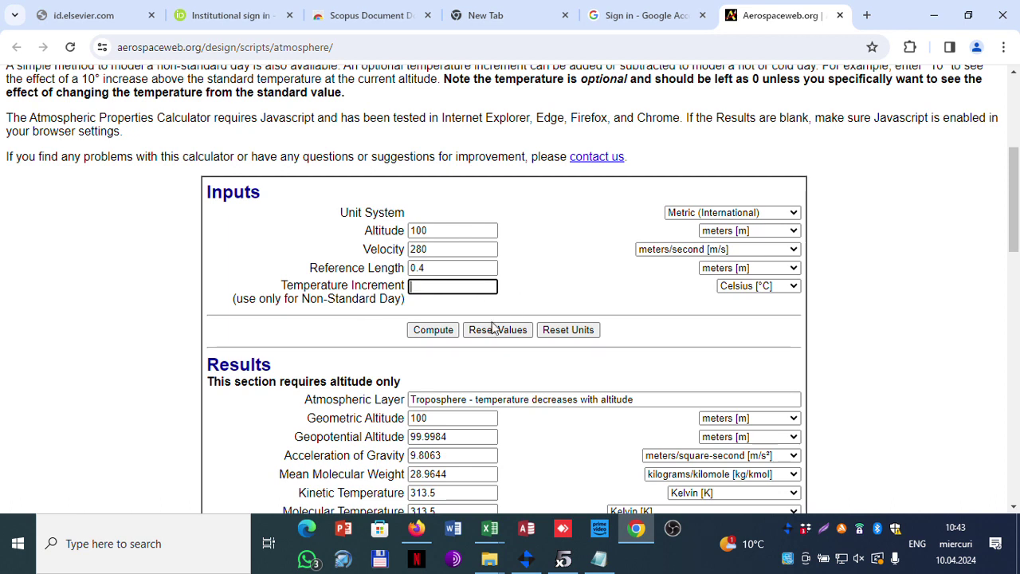
pyautogui.click(428, 332)
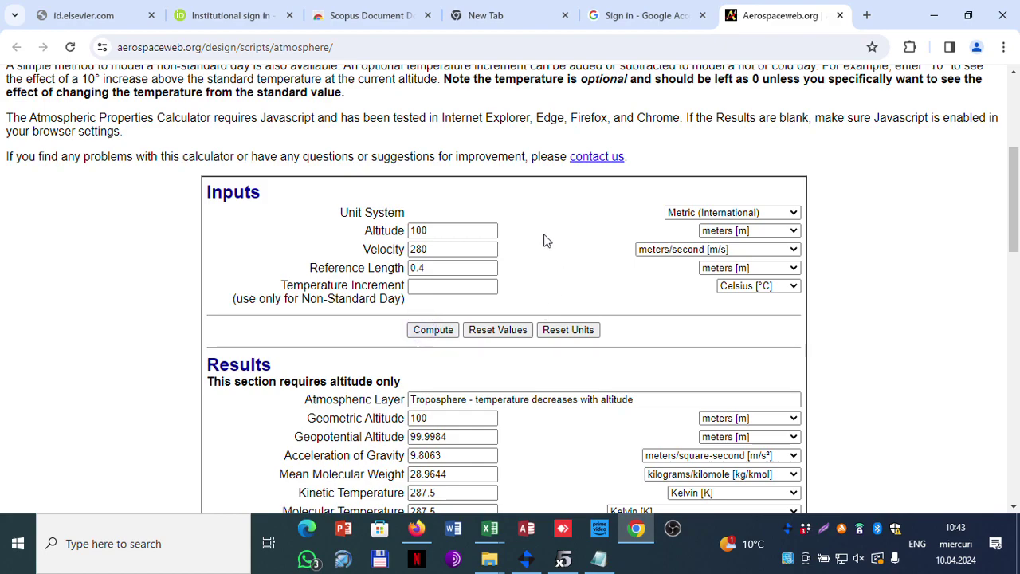
# - Check the computed Mach number and copy the Reynolds number from the calculator's results
pyautogui.scroll(-12, 545, 241)
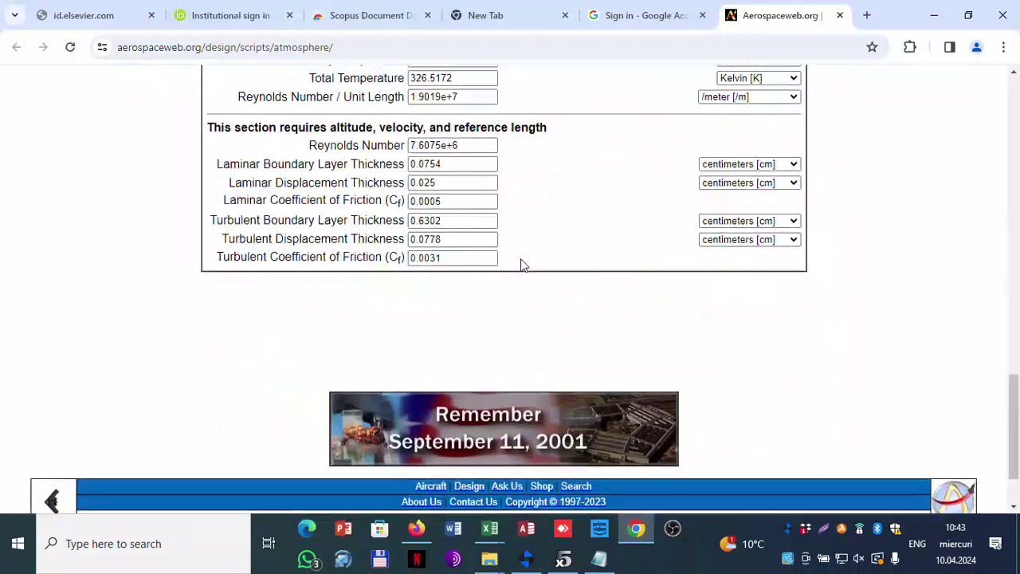
pyautogui.scroll(3, 513, 260)
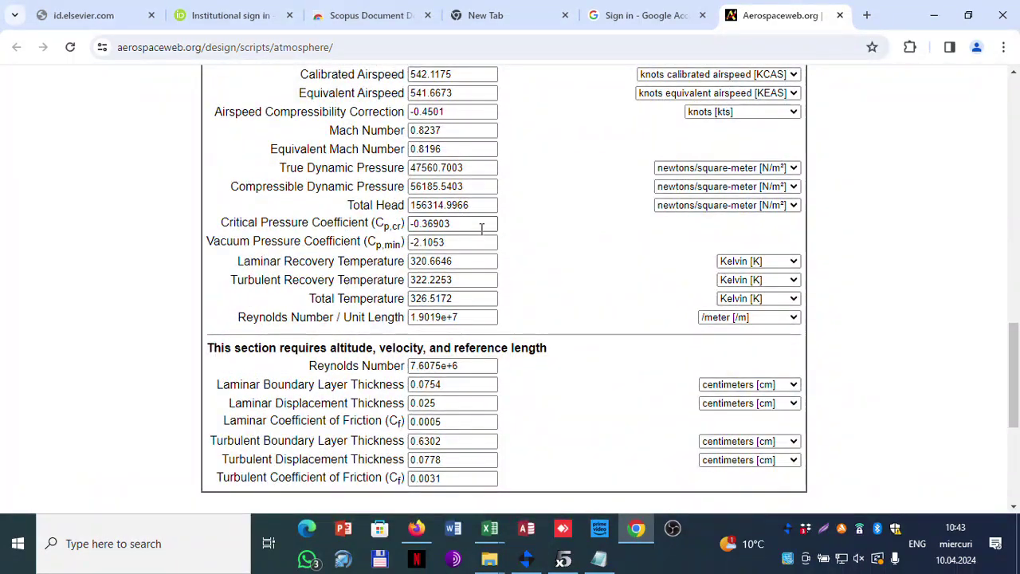
pyautogui.scroll(1, 481, 229)
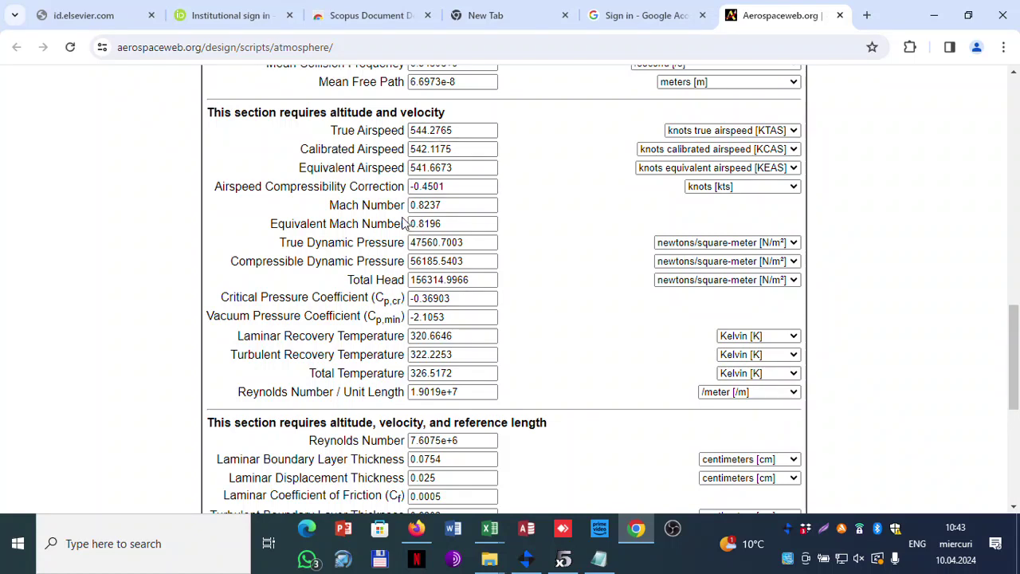
pyautogui.click(496, 443)
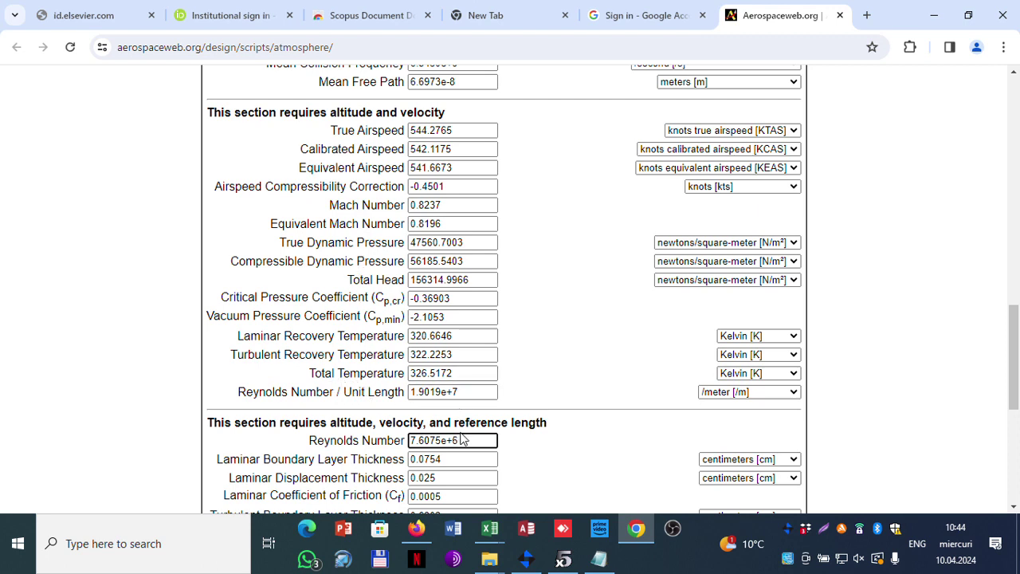
pyautogui.moveTo(469, 437); pyautogui.dragTo(386, 438)
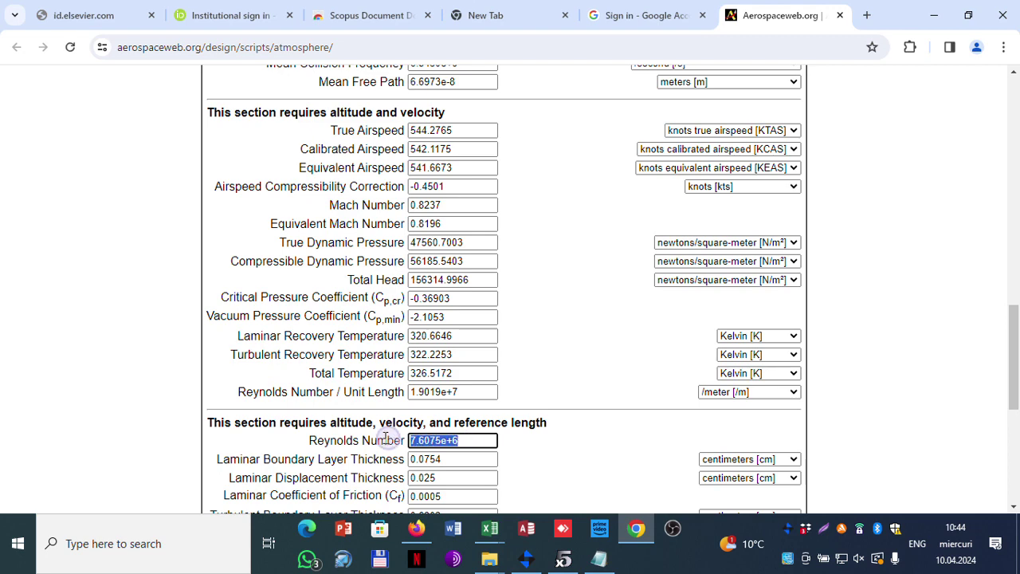
# - Switch to xflr5, define a new analysis for the airfoil, and set its Reynolds number to 7.6075e+06
pyautogui.click(563, 558)
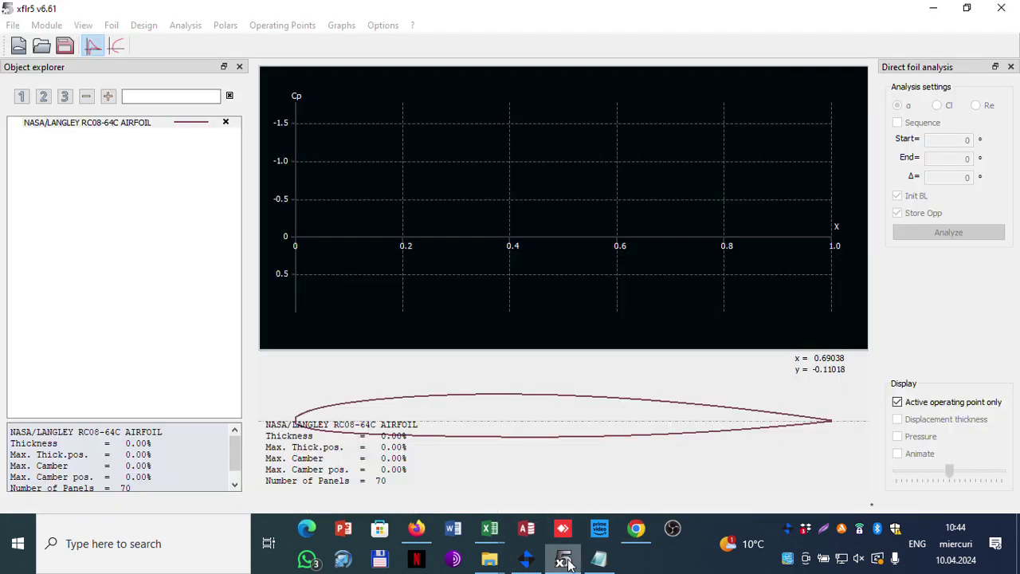
pyautogui.click(195, 29)
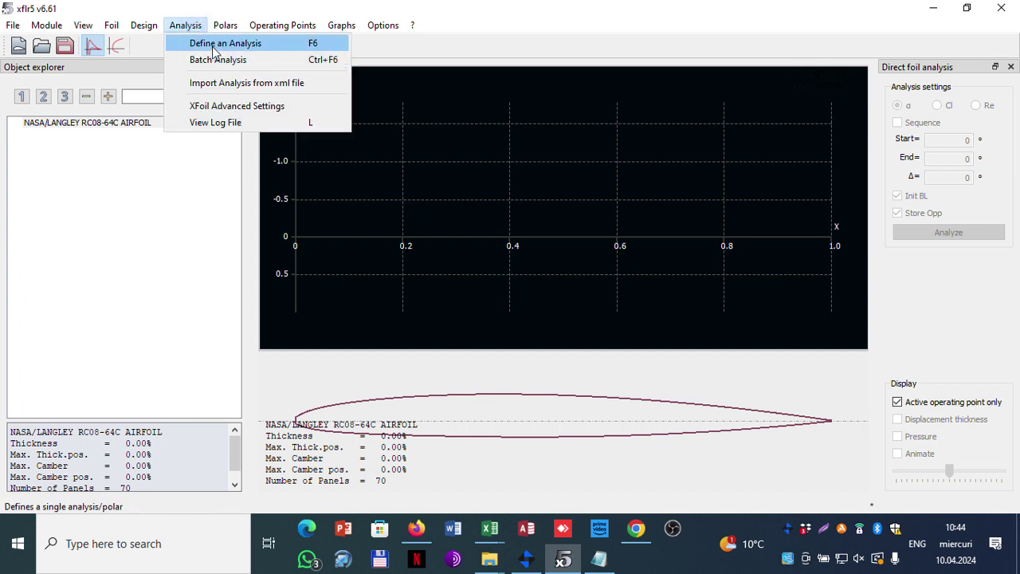
pyautogui.click(212, 43)
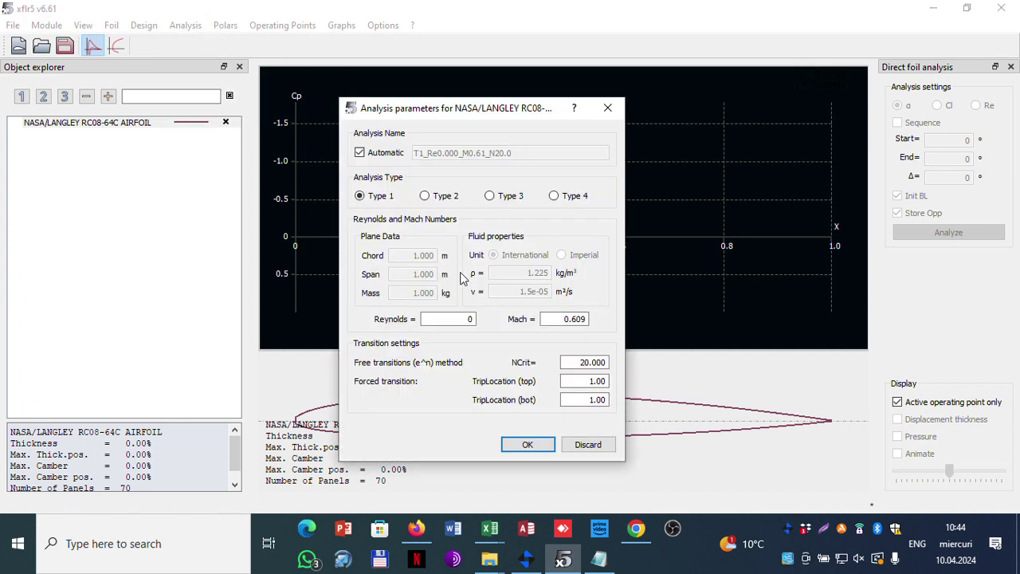
pyautogui.doubleClick(443, 317)
pyautogui.write('7.6075e+06')
pyautogui.press('Tab')
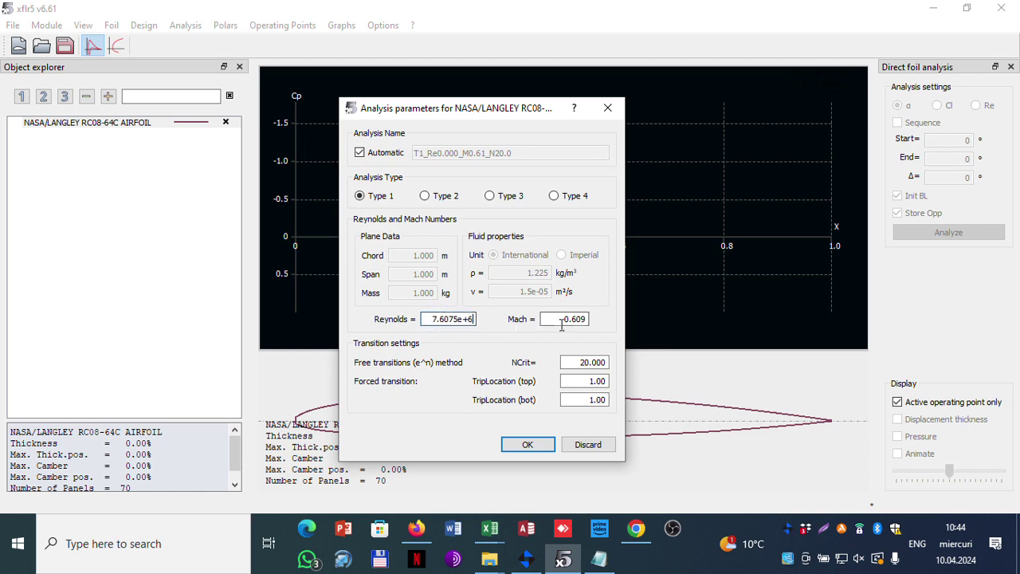
# - Return to the calculator in Chrome and copy the computed Mach number for the analysis
pyautogui.click(560, 318)
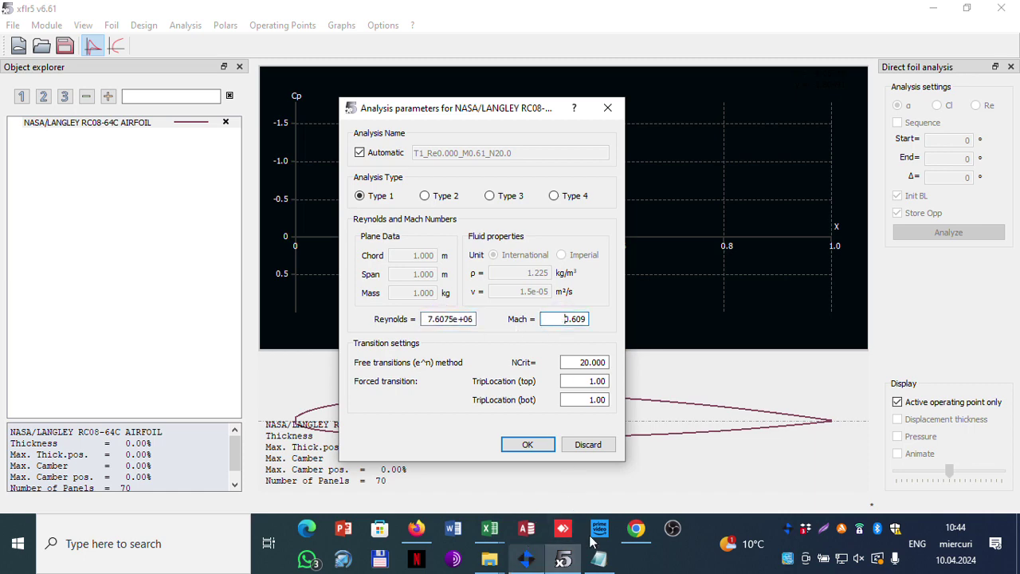
pyautogui.click(636, 528)
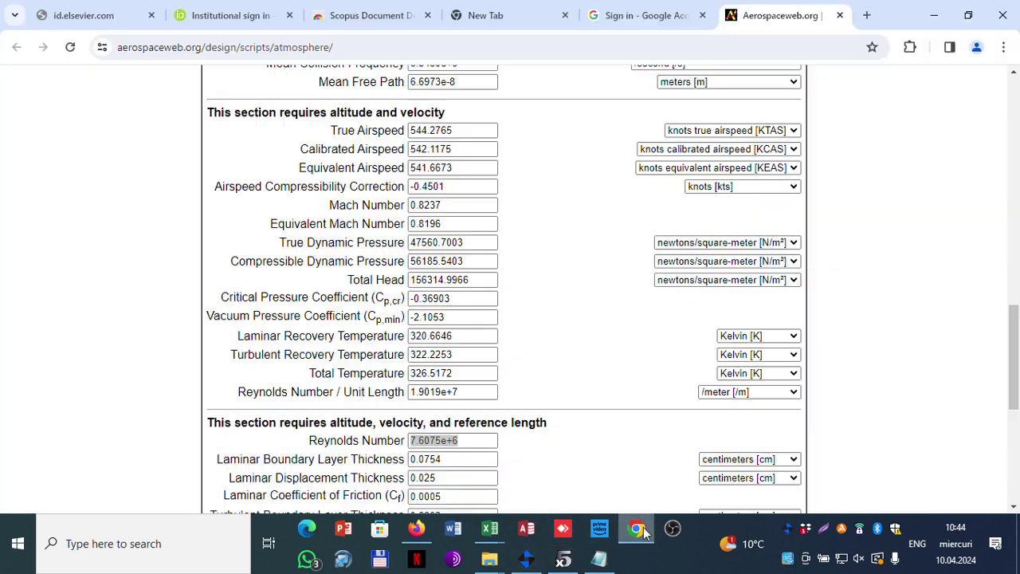
pyautogui.doubleClick(451, 204)
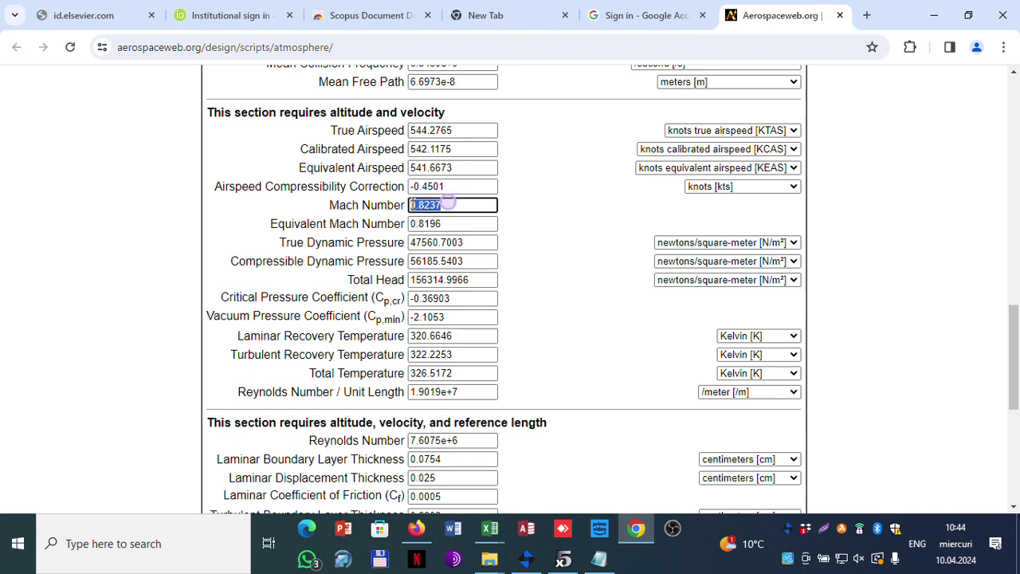
pyautogui.rightClick(434, 209)
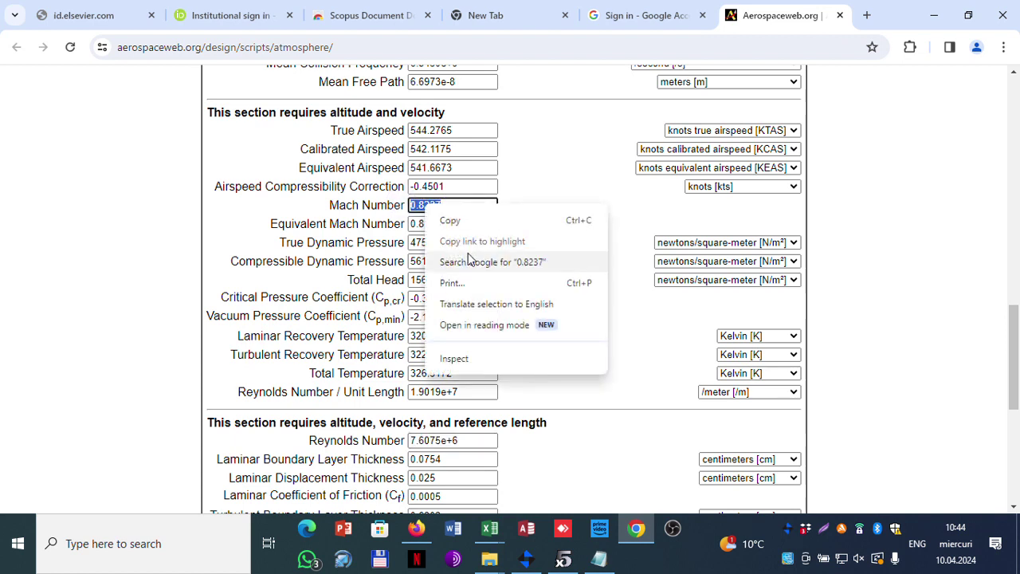
pyautogui.click(462, 220)
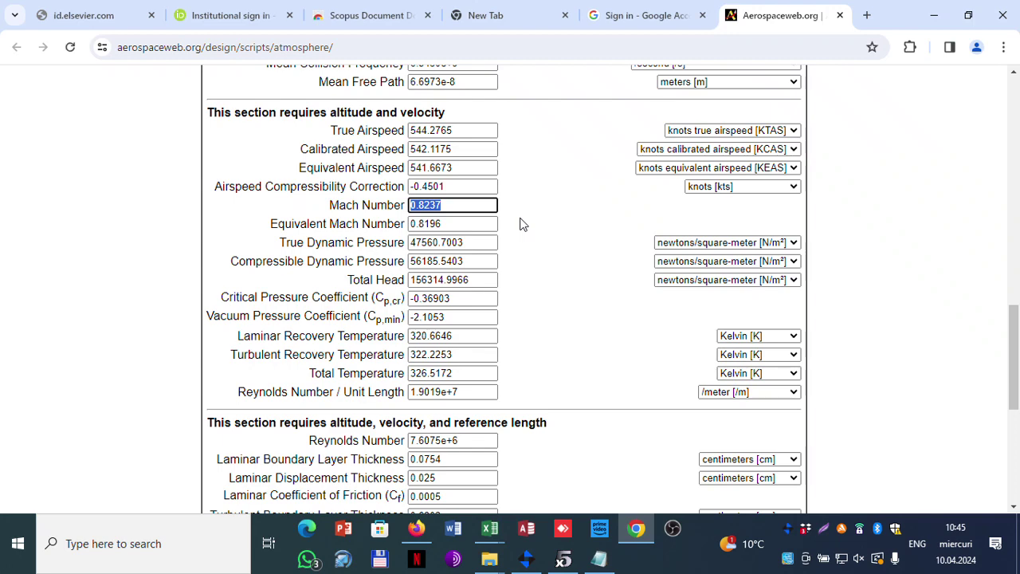
# - Set the calculator's velocity to 77 m/s and compute the results
pyautogui.scroll(9, 564, 228)
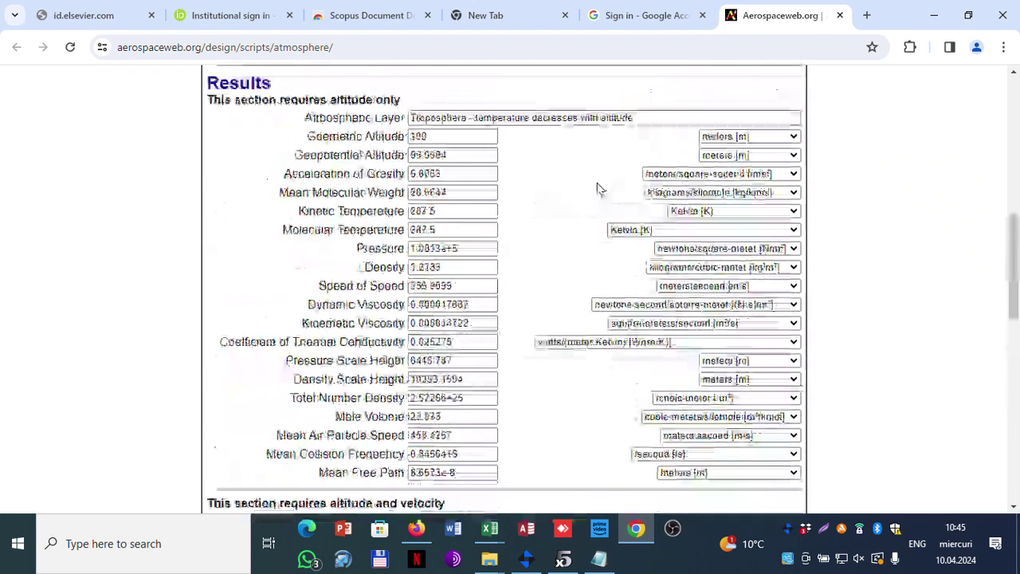
pyautogui.scroll(-2, 556, 198)
pyautogui.moveTo(444, 323); pyautogui.dragTo(398, 323)
pyautogui.write('77')
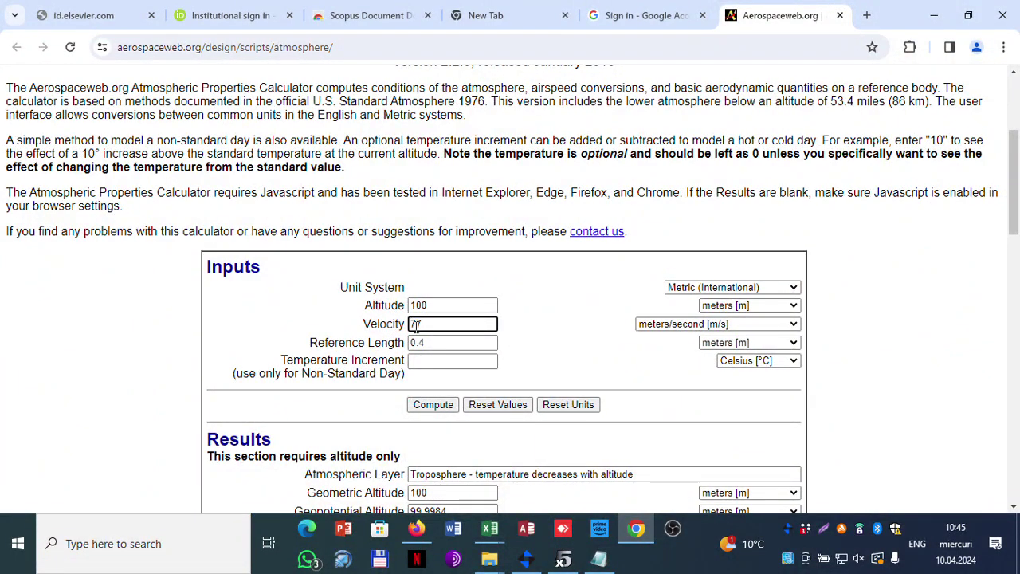
pyautogui.click(441, 405)
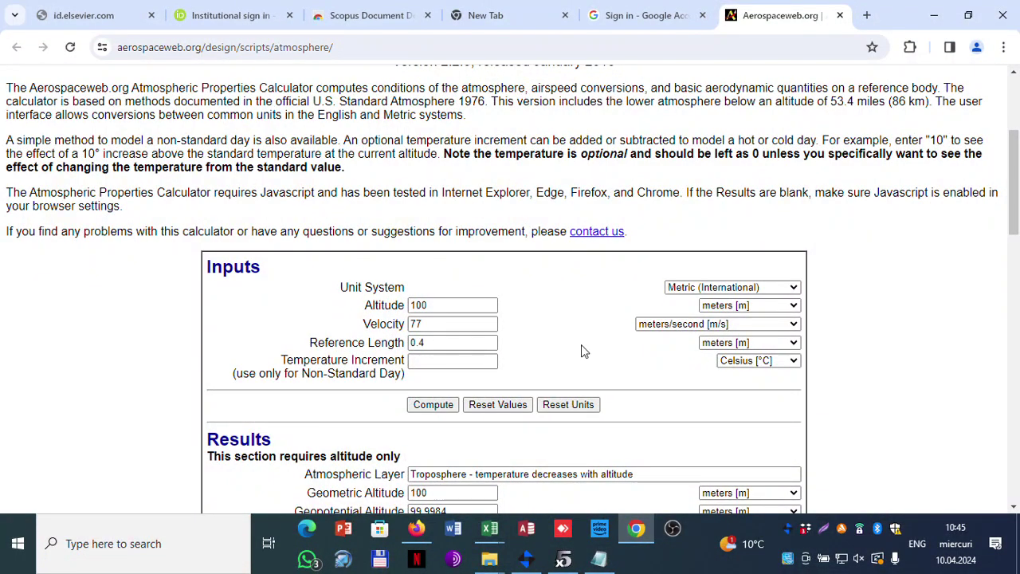
# - Examine the Mach number in the new results and check it against the velocity entered in the inputs
pyautogui.scroll(-12, 587, 296)
pyautogui.scroll(4, 591, 295)
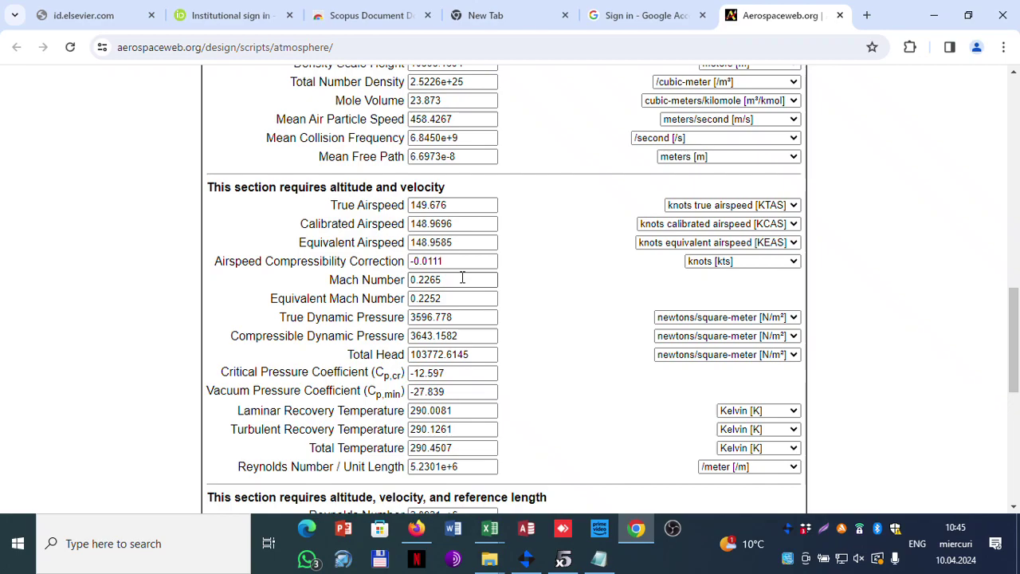
pyautogui.scroll(10, 471, 280)
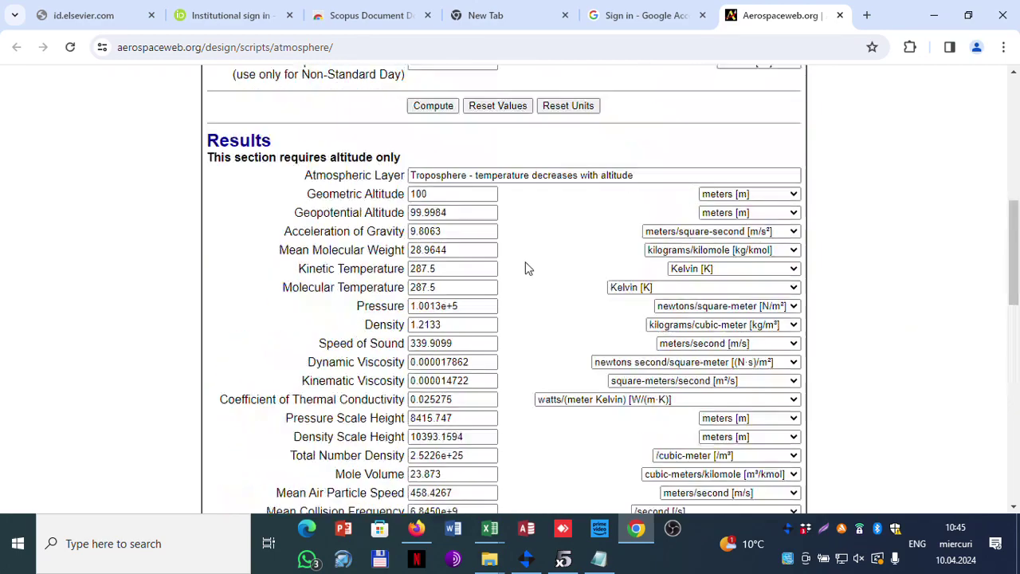
pyautogui.click(459, 319)
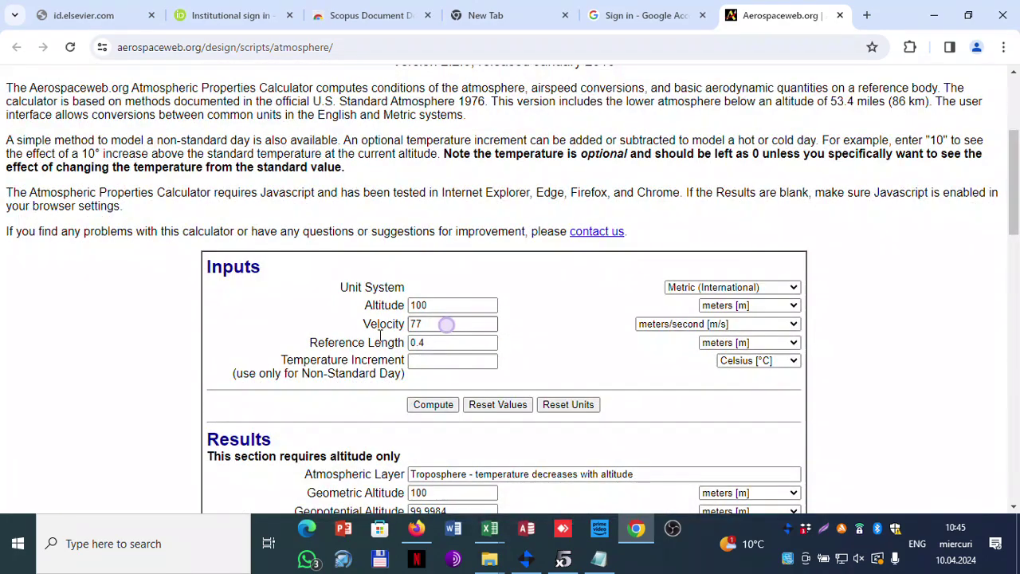
pyautogui.moveTo(449, 324); pyautogui.dragTo(379, 335)
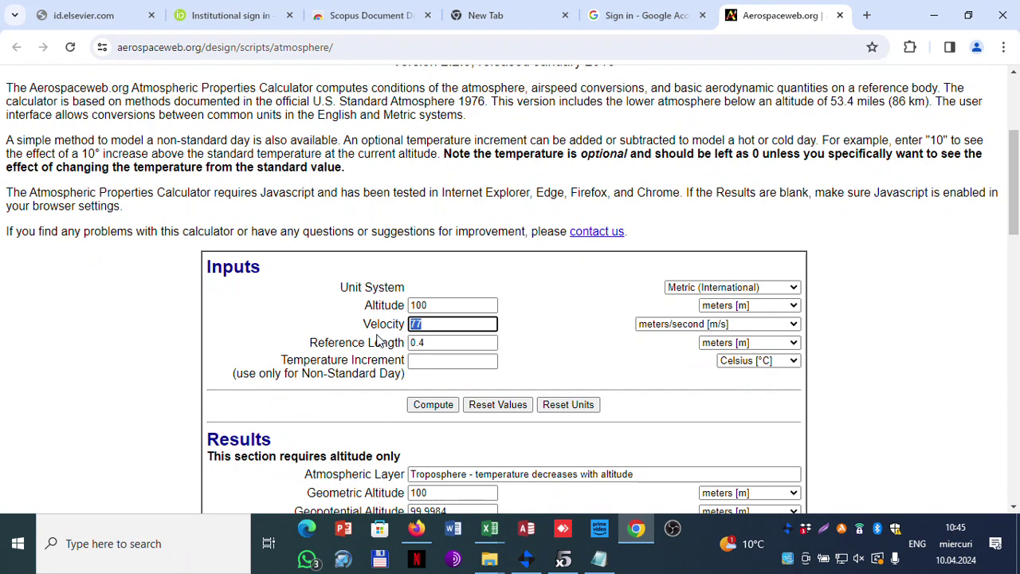
pyautogui.scroll(-5, 610, 275)
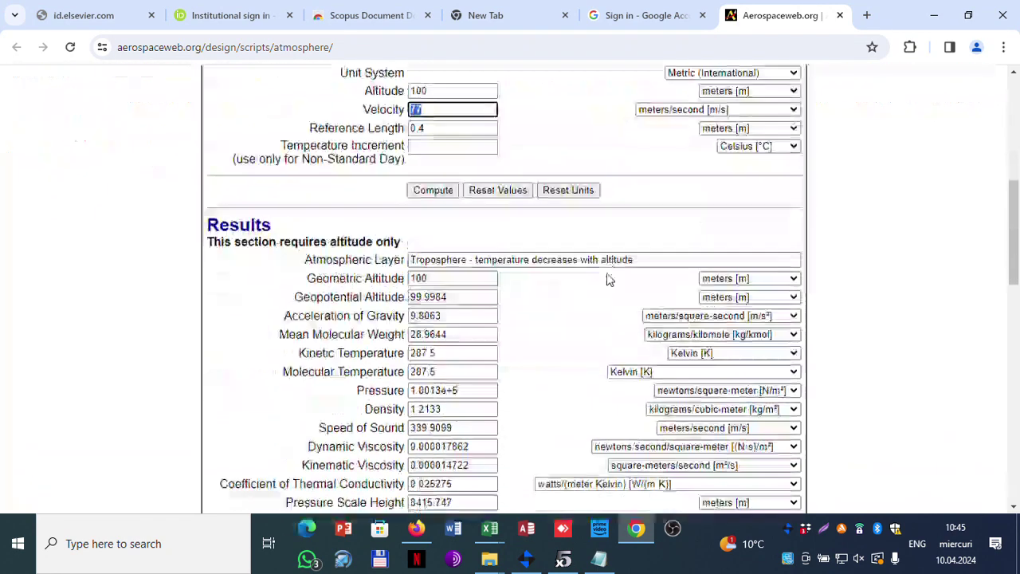
pyautogui.scroll(5, 603, 263)
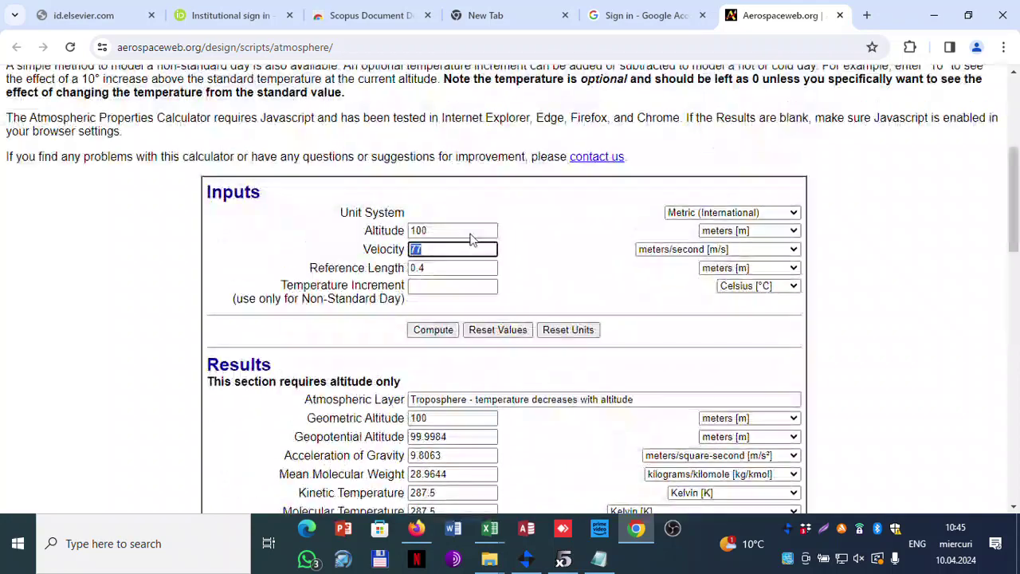
# - Recompute the conditions for 77 m/s and copy the Reynolds number from the results
pyautogui.click(433, 330)
pyautogui.scroll(-10, 618, 267)
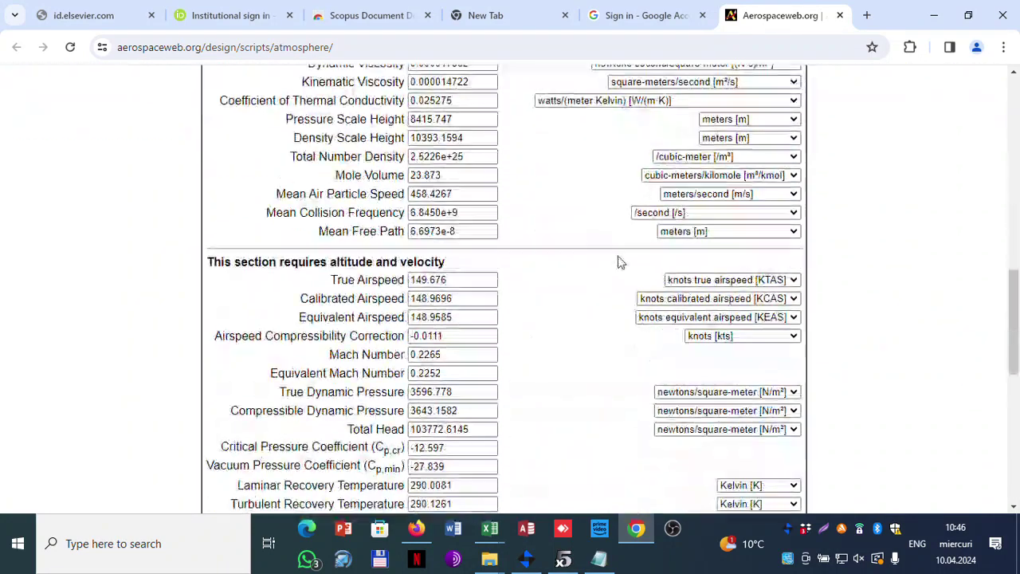
pyautogui.moveTo(488, 291); pyautogui.dragTo(346, 289)
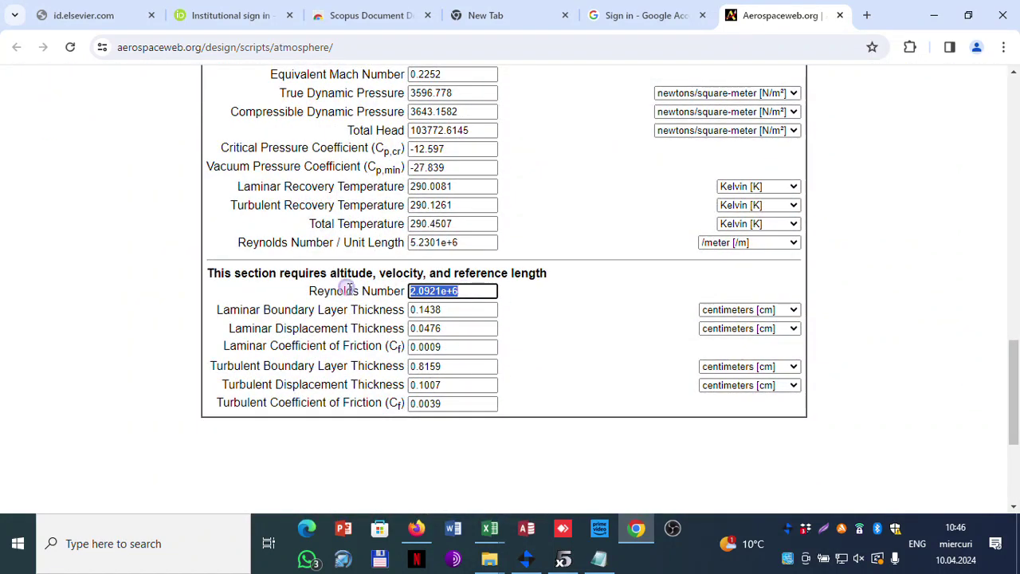
# - Switch to xflr5 and set the analysis Reynolds number to 2.0921e+6
pyautogui.click(562, 558)
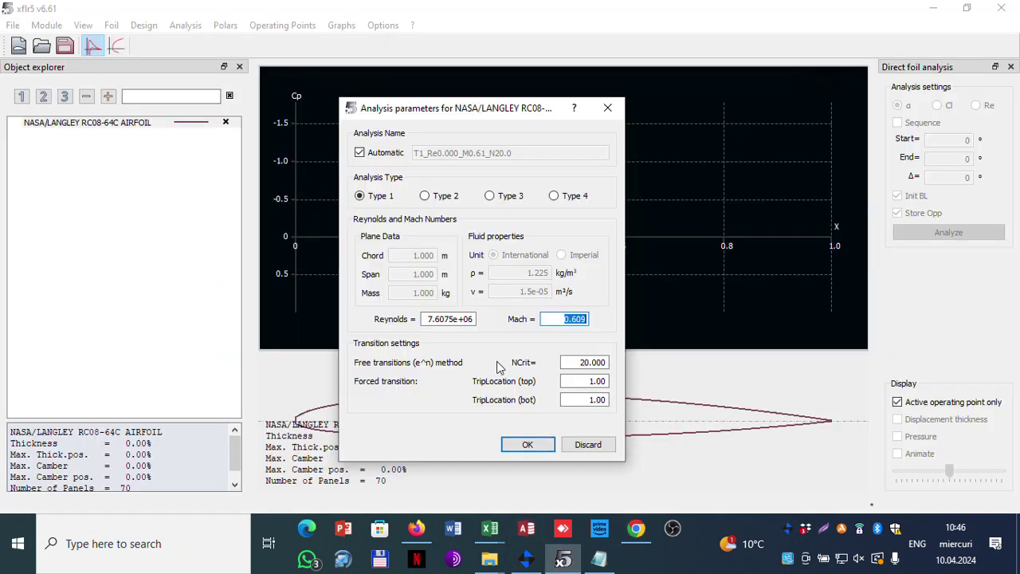
pyautogui.click(464, 317)
pyautogui.doubleClick(464, 316)
pyautogui.hotkey('ctrl', 'v')
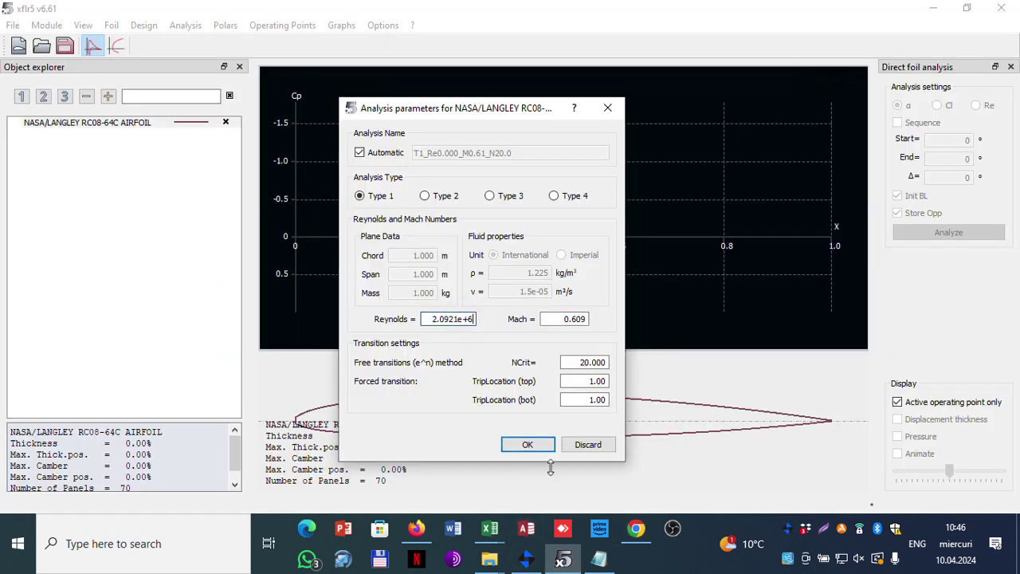
# - Switch to the atmospheric calculator in the browser and copy the Mach number from the results for 77 m/s
pyautogui.click(562, 558)
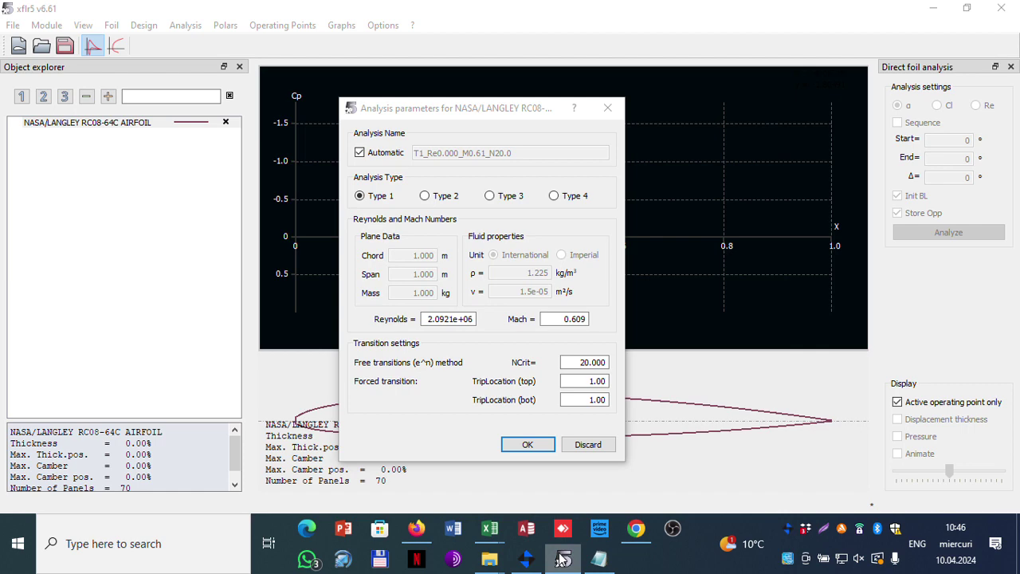
pyautogui.click(629, 532)
pyautogui.scroll(1, 549, 326)
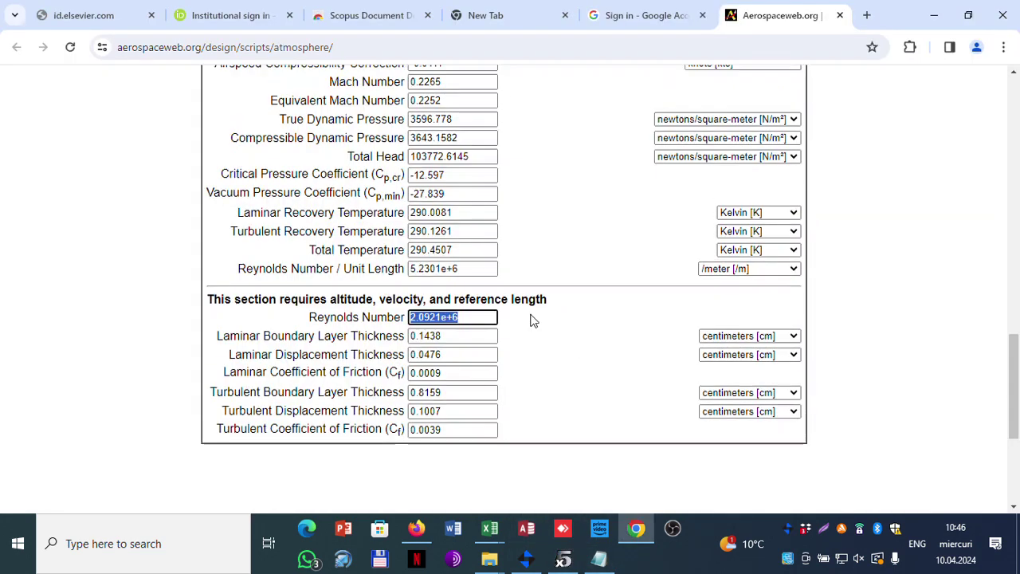
pyautogui.scroll(3, 534, 320)
pyautogui.doubleClick(459, 354)
pyautogui.hotkey('ctrl', 'c')
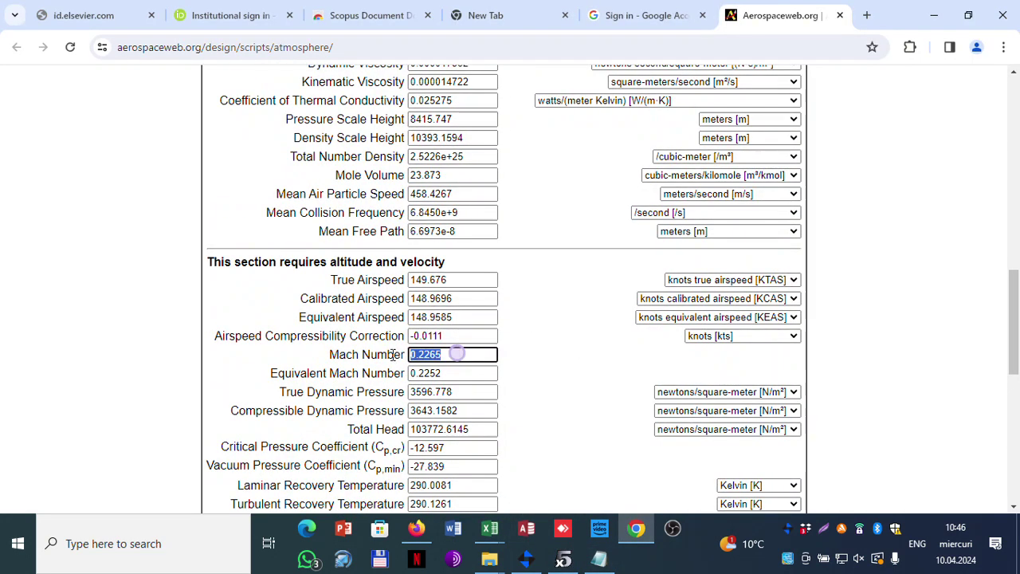
# - Switch back to xflr5 and set the analysis Mach number to 0.2265
pyautogui.click(563, 558)
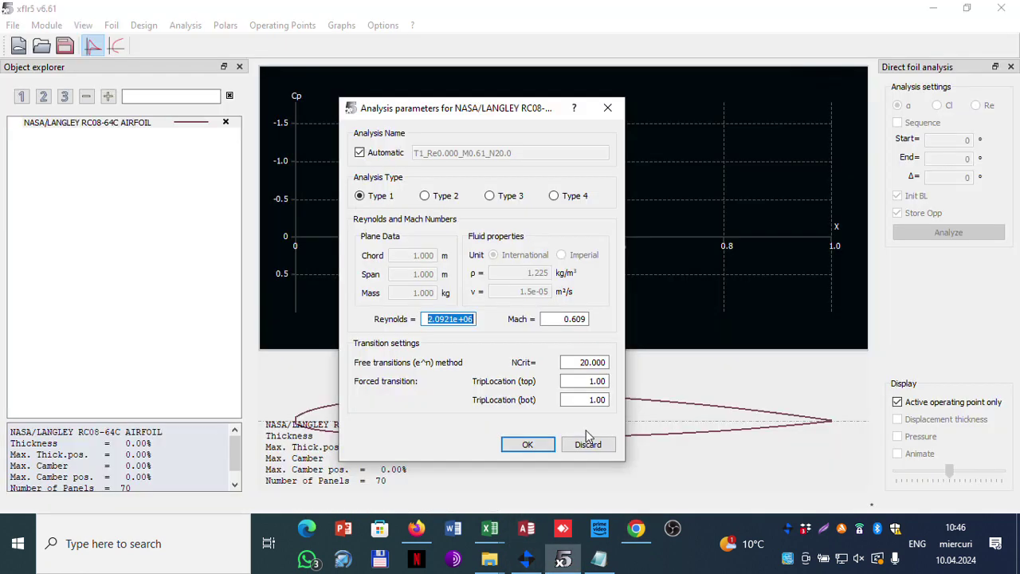
pyautogui.doubleClick(570, 319)
pyautogui.doubleClick(572, 318)
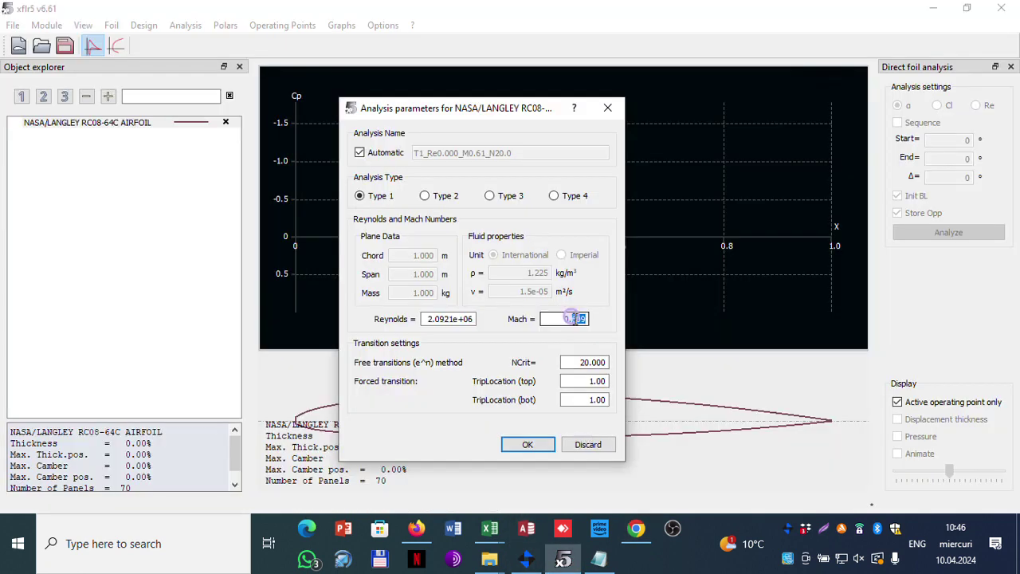
pyautogui.doubleClick(574, 318)
pyautogui.write('0.2265')
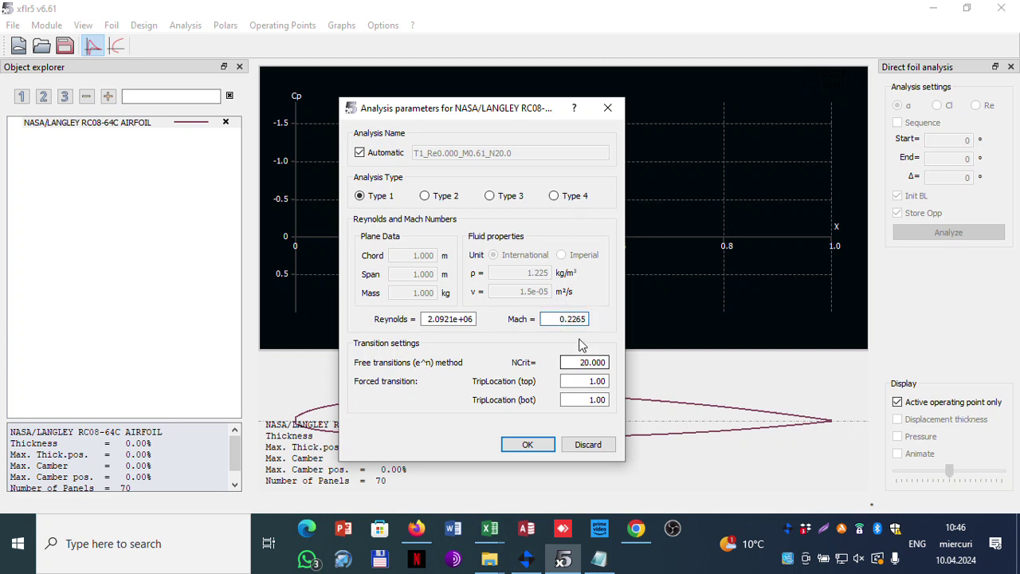
pyautogui.press('BackSpace')
pyautogui.press('BackSpace')
pyautogui.press('BackSpace')
pyautogui.press('BackSpace')
pyautogui.press('BackSpace')
pyautogui.hotkey('ctrl', 'v')
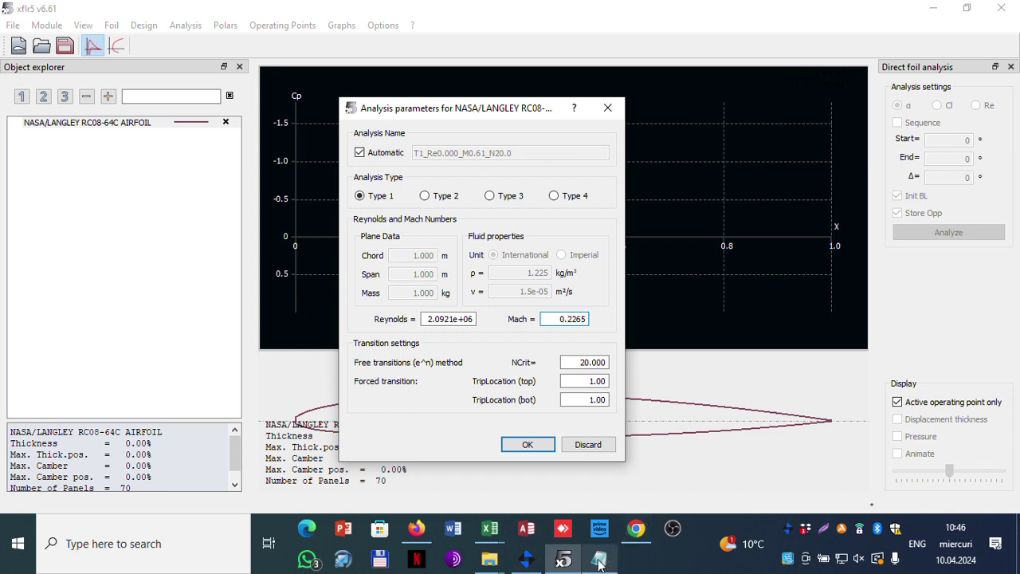
# - Keep NCrit at 20 for free transition and create the Type 1 analysis
pyautogui.moveTo(572, 561)
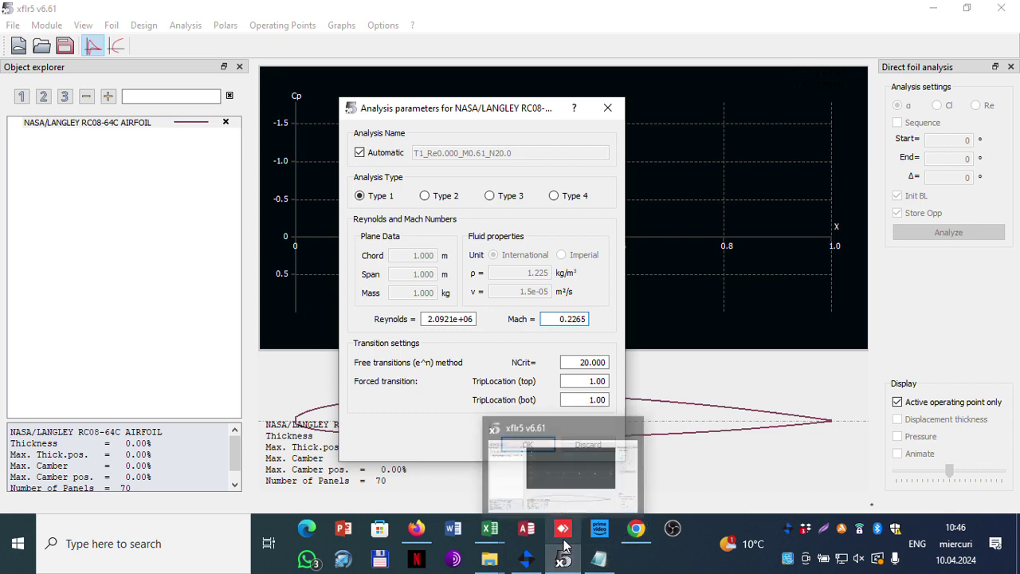
pyautogui.click(576, 363)
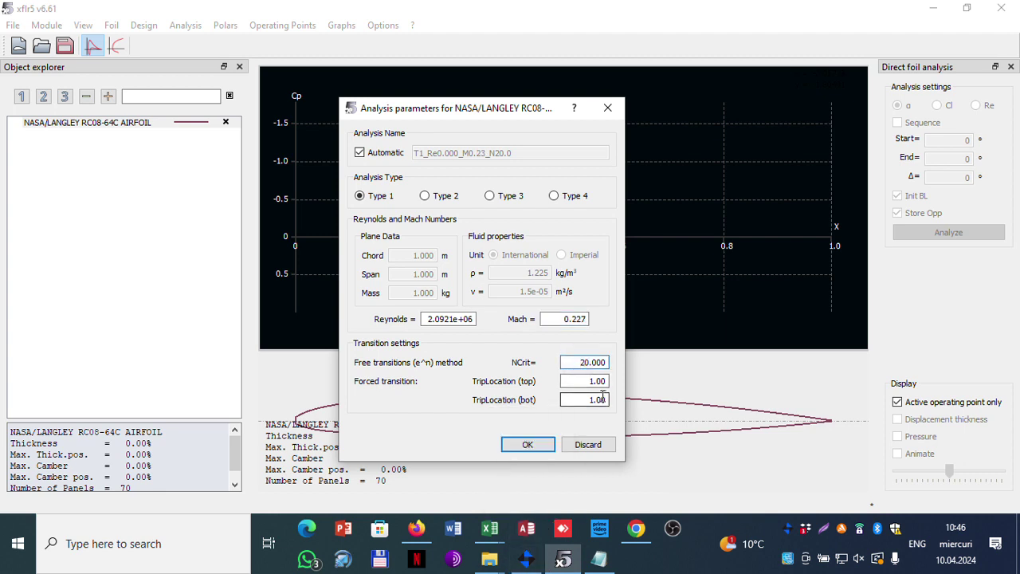
pyautogui.moveTo(580, 362); pyautogui.dragTo(614, 367)
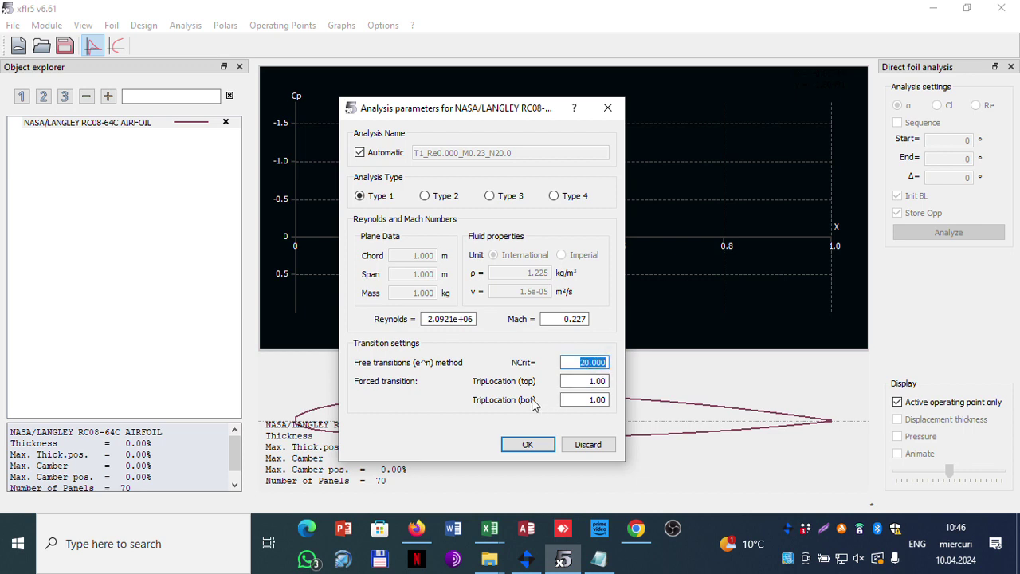
pyautogui.click(529, 445)
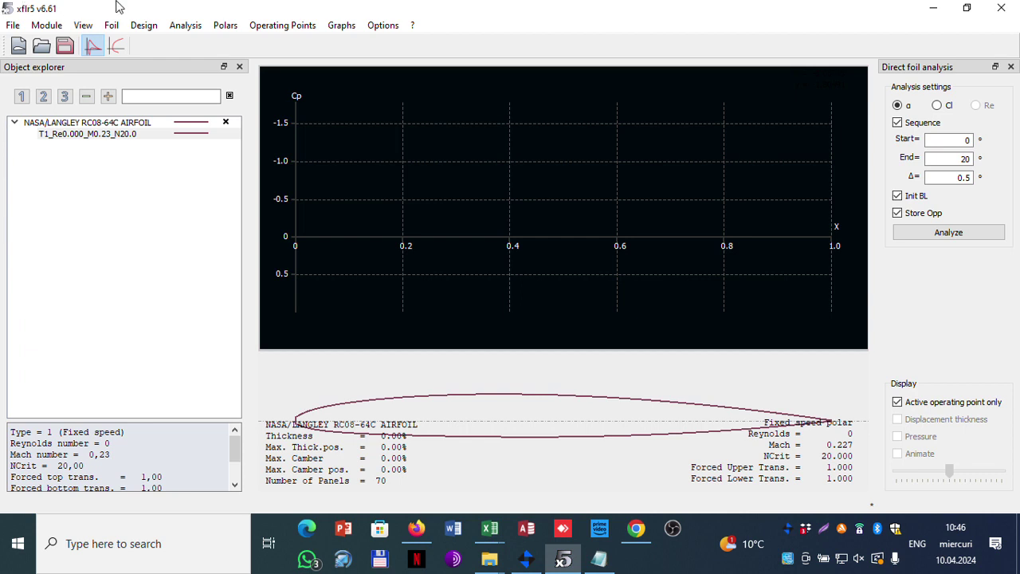
# - Open a new analysis definition, and in the browser calculator compute the conditions for 1000 m altitude and 90 m/s velocity
pyautogui.click(173, 25)
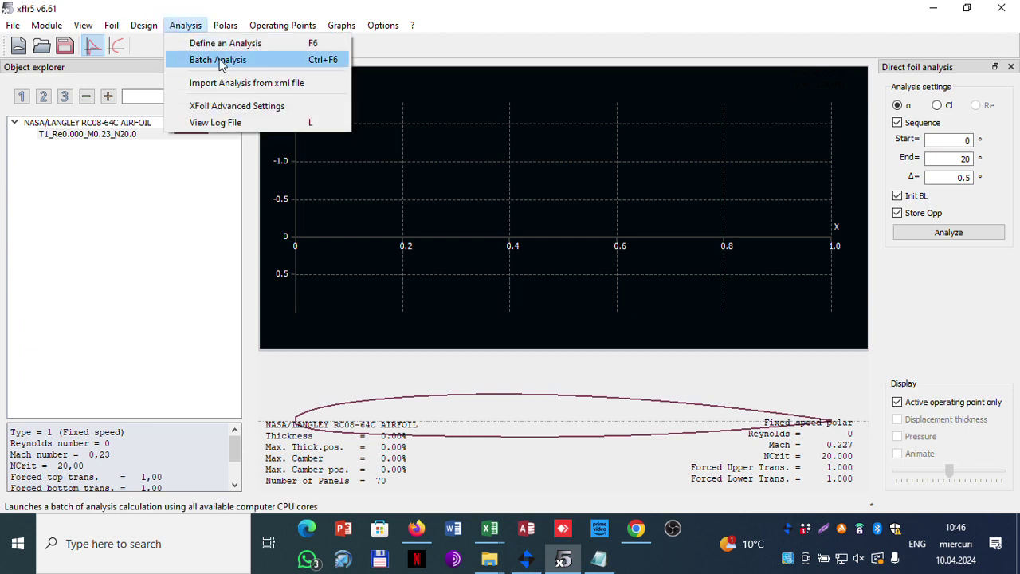
pyautogui.click(223, 43)
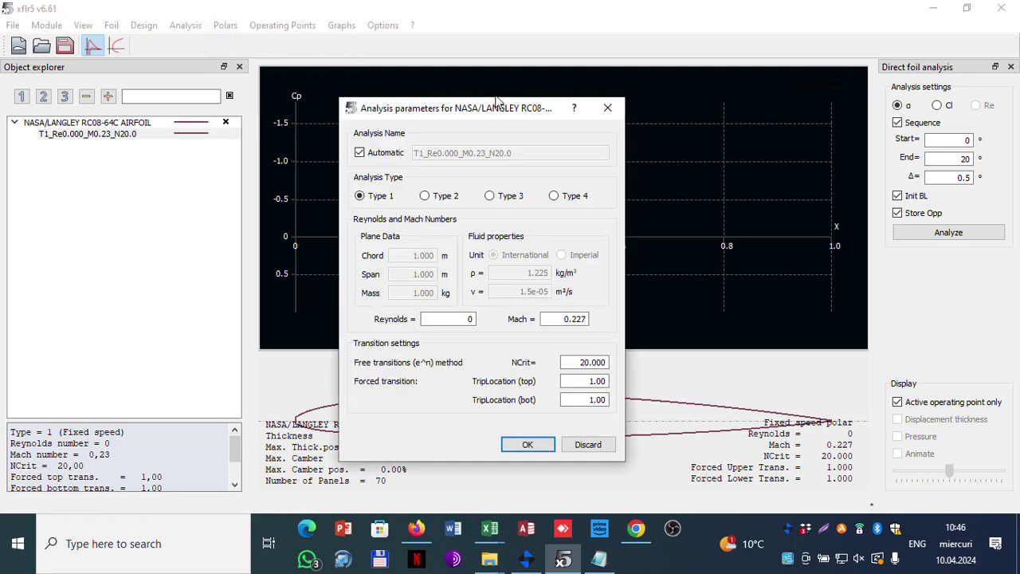
pyautogui.click(636, 527)
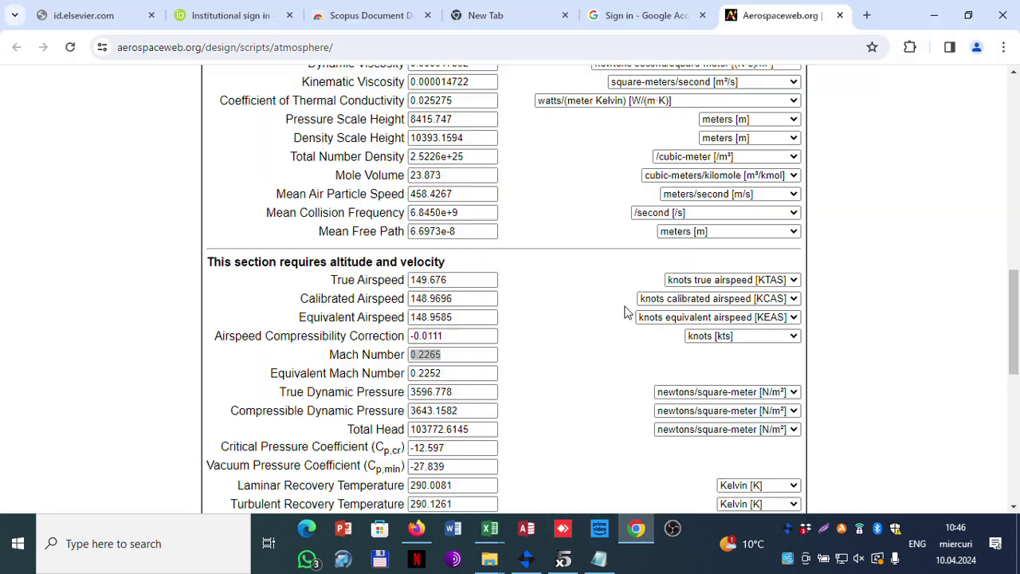
pyautogui.scroll(10, 566, 177)
pyautogui.scroll(-5, 550, 195)
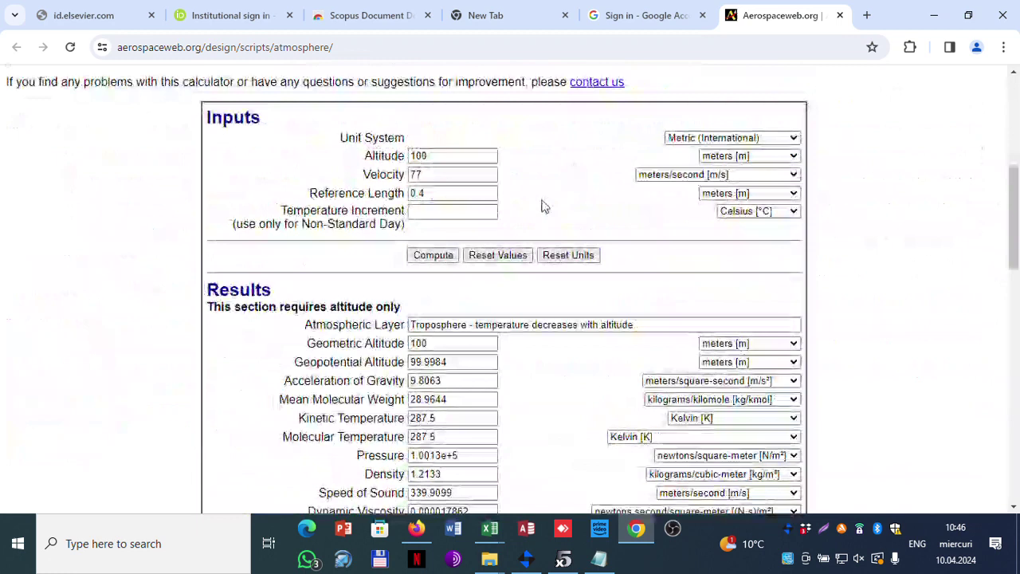
pyautogui.doubleClick(442, 155)
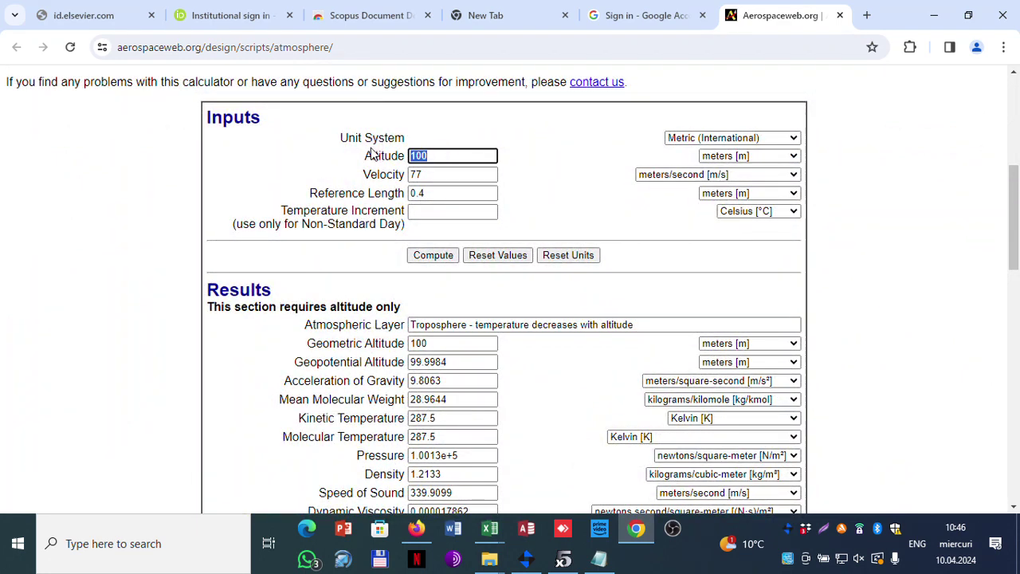
pyautogui.write('1000')
pyautogui.doubleClick(427, 172)
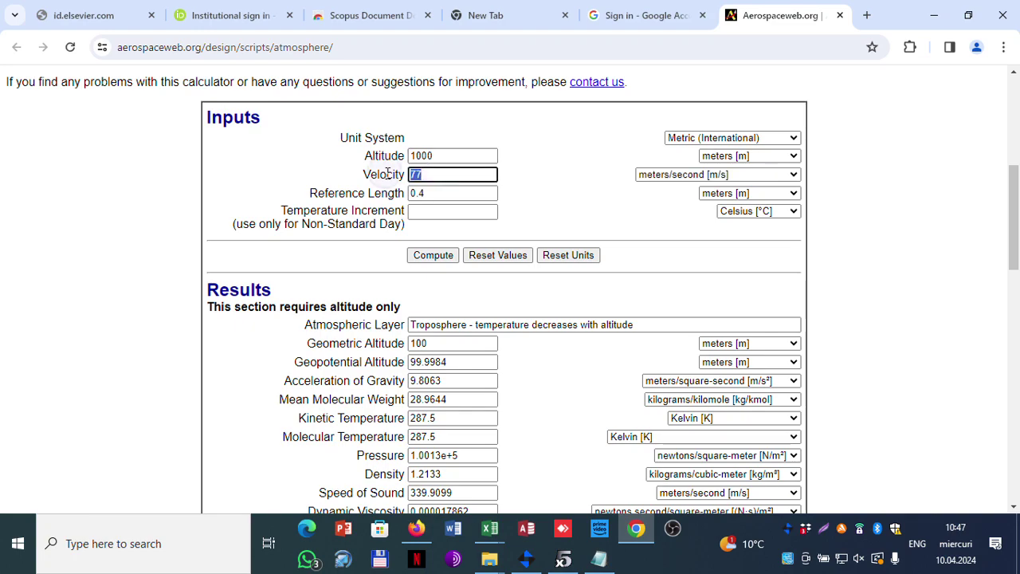
pyautogui.write('90')
pyautogui.click(433, 255)
# - Copy the calculated Reynolds number and set it in the new xflr5 analysis as 2.2766e+6
pyautogui.scroll(-10, 590, 191)
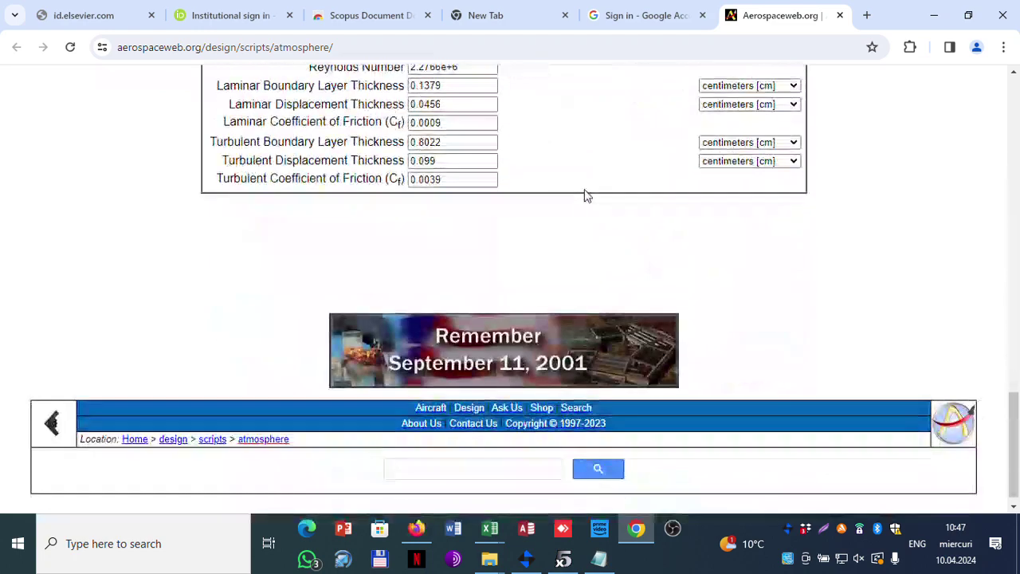
pyautogui.scroll(3, 571, 202)
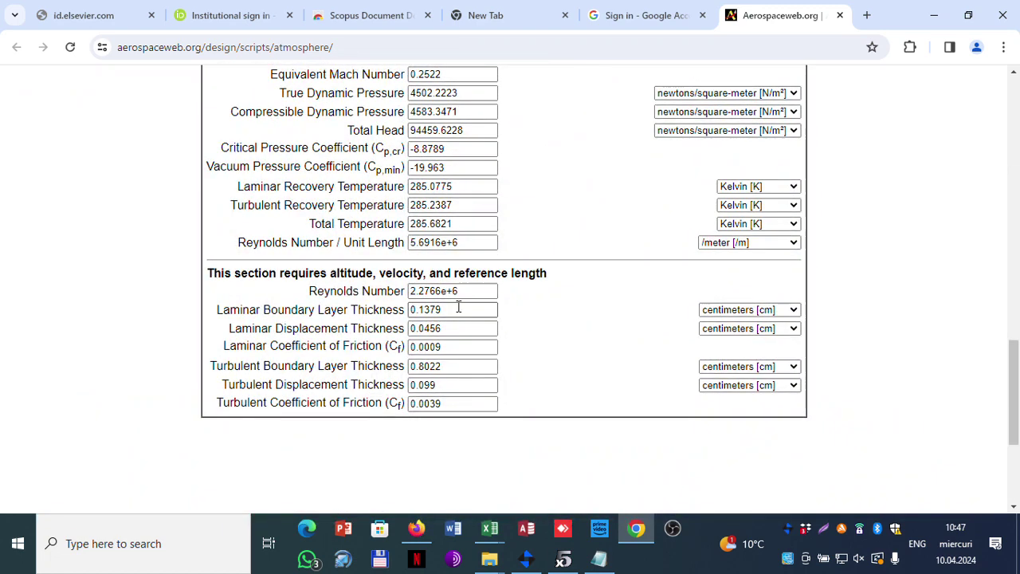
pyautogui.moveTo(468, 291); pyautogui.dragTo(388, 285)
pyautogui.hotkey('ctrl', 'c')
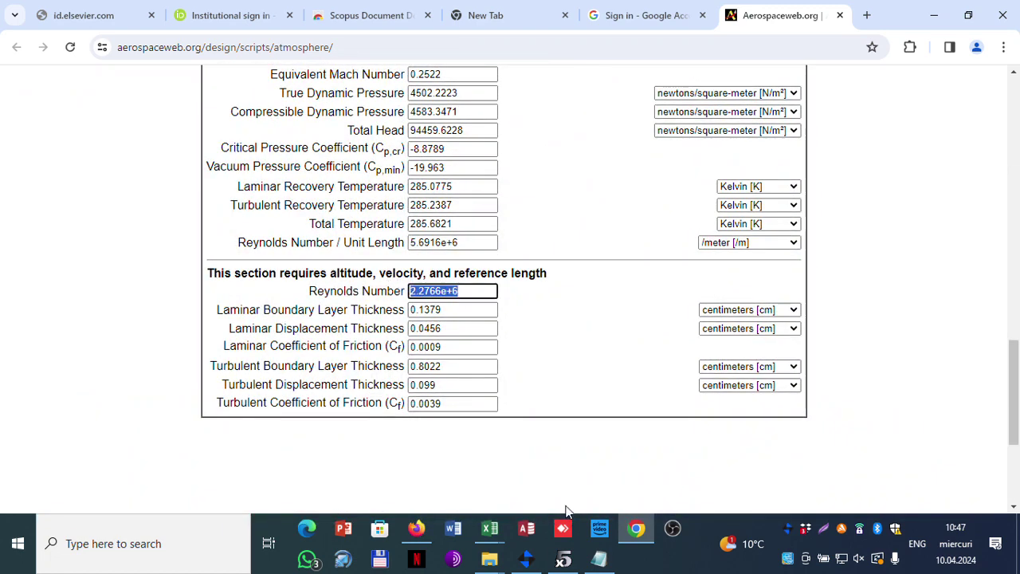
pyautogui.click(563, 559)
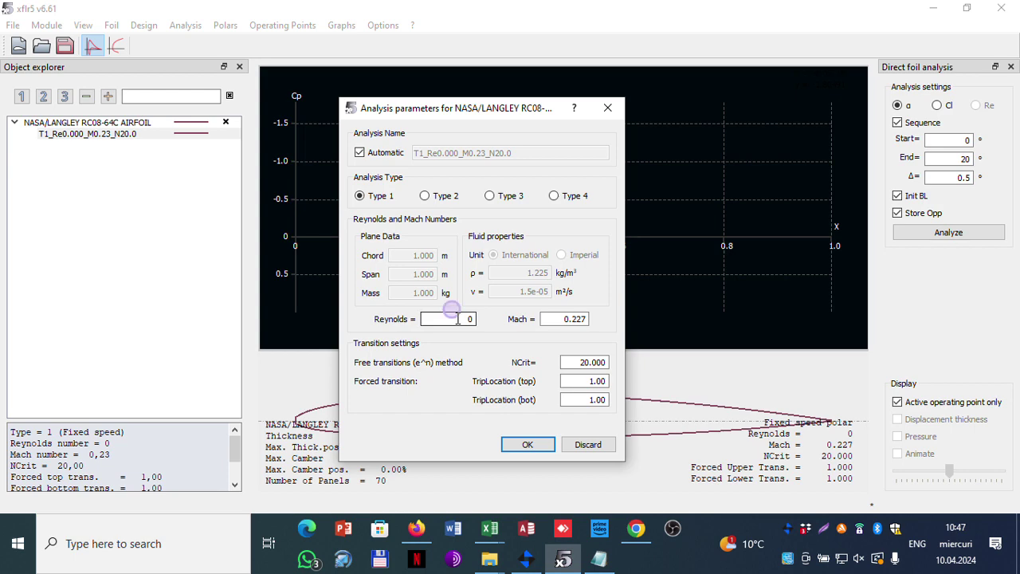
pyautogui.doubleClick(458, 320)
pyautogui.hotkey('ctrl', 'v')
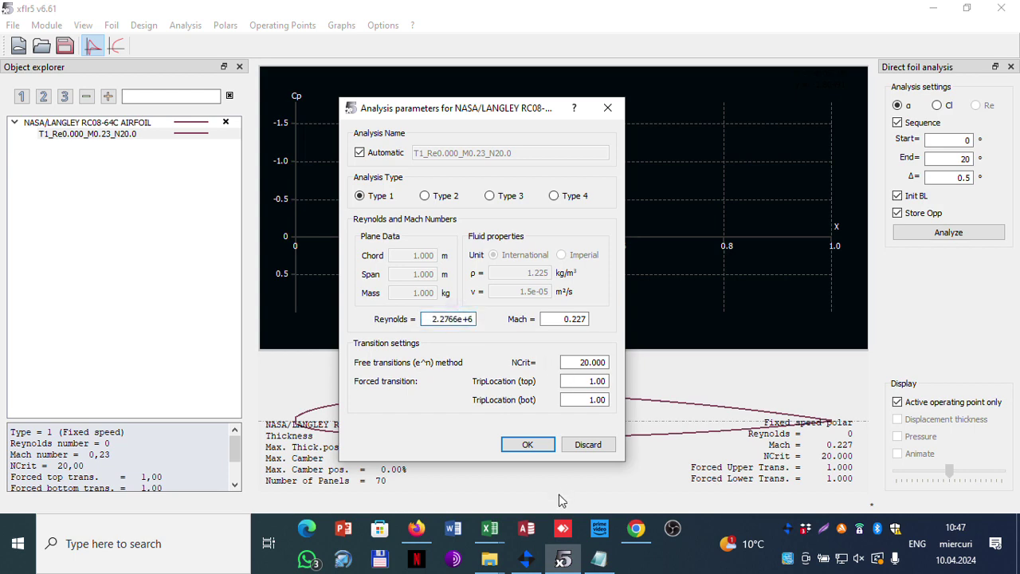
# - Switch to the calculator and copy the Equivalent Mach Number from the results for 90 m/s
pyautogui.click(636, 529)
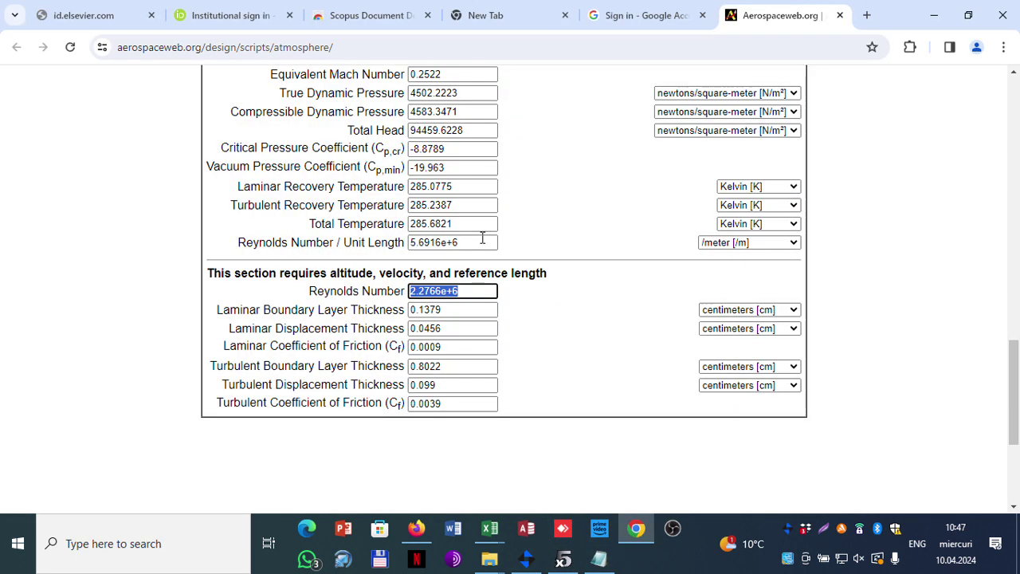
pyautogui.scroll(3, 482, 237)
pyautogui.moveTo(458, 280); pyautogui.dragTo(373, 284)
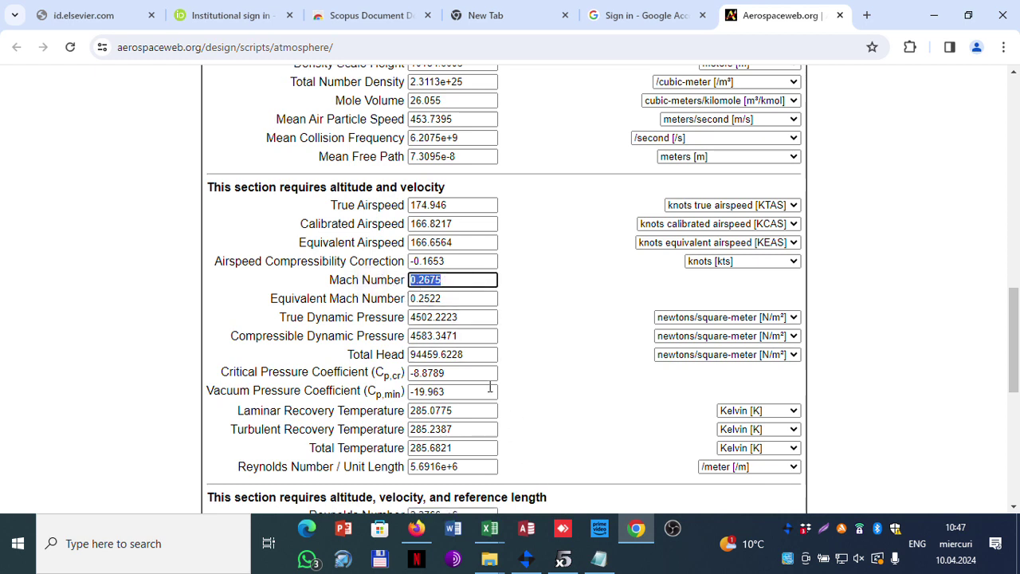
pyautogui.doubleClick(457, 298)
pyautogui.hotkey('ctrl', 'c')
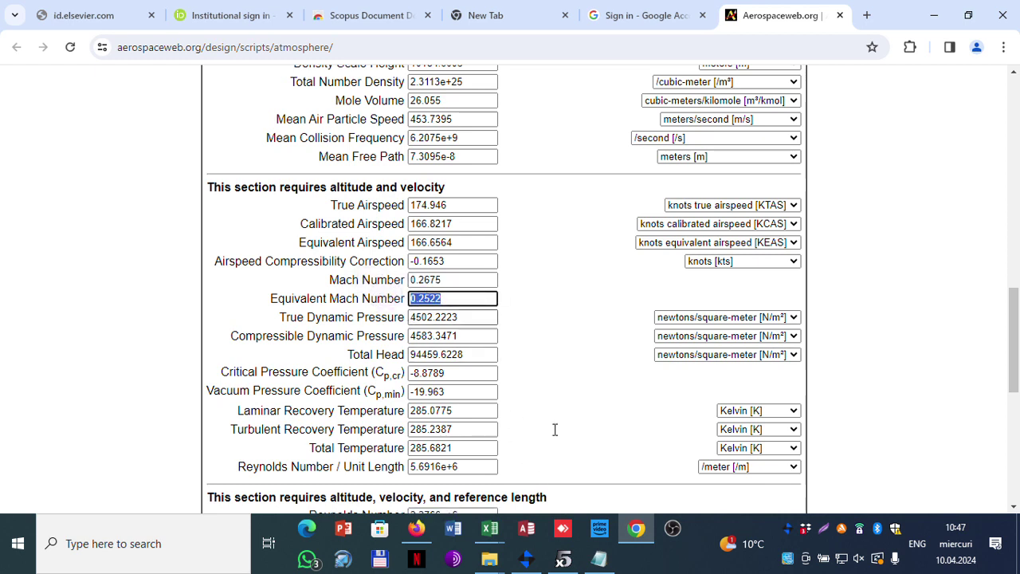
# - In xflr5, set the new analysis's Mach number to 0.2522 and create the analysis
pyautogui.click(563, 559)
pyautogui.doubleClick(576, 317)
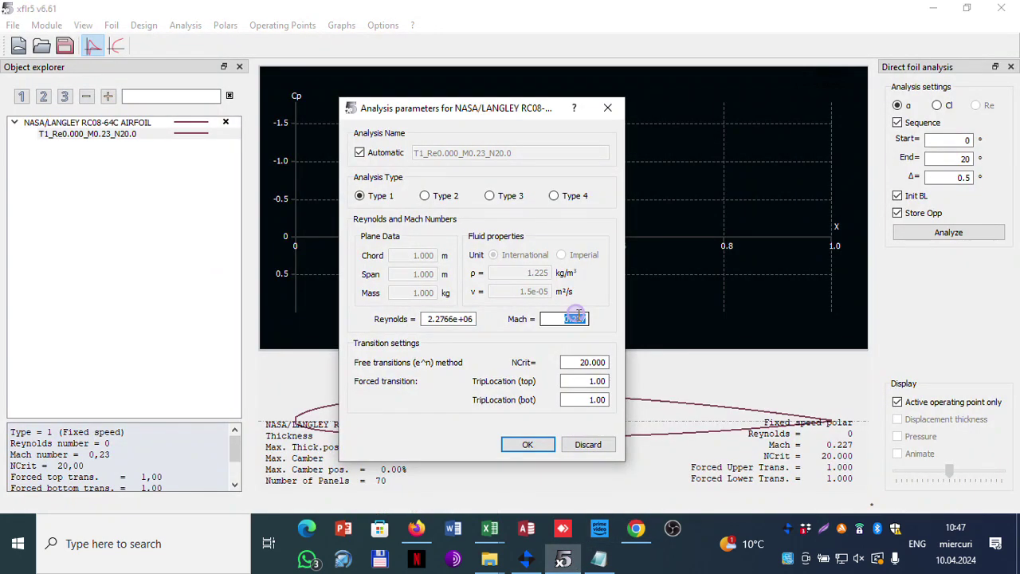
pyautogui.hotkey('ctrl', 'v')
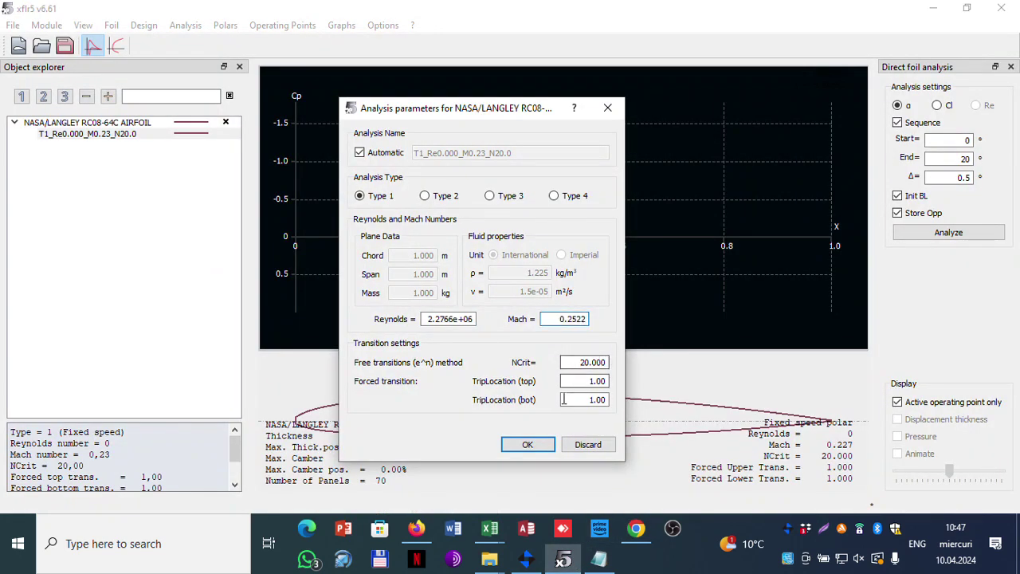
pyautogui.click(528, 443)
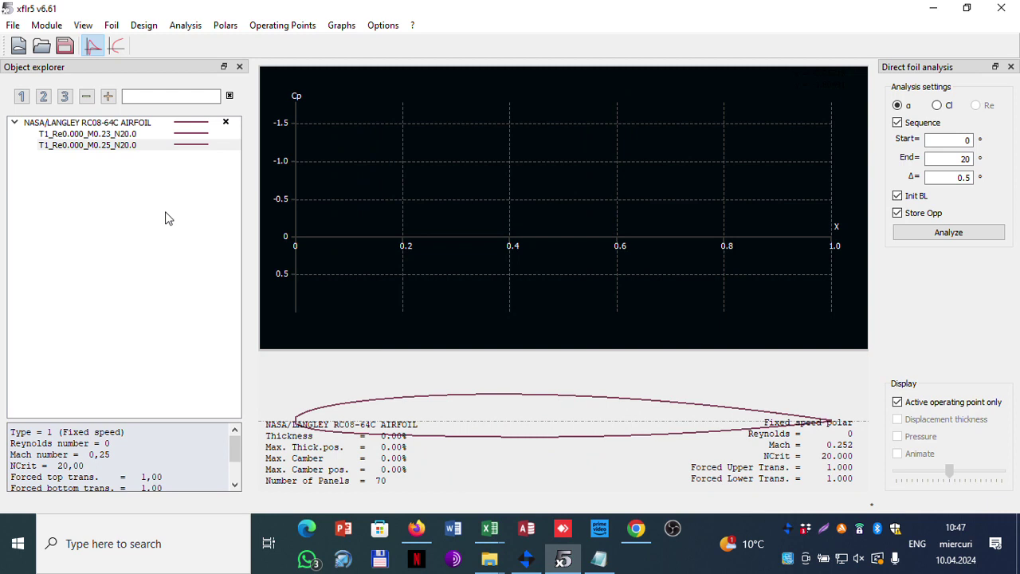
# - Review the two defined analyses, and examine the Re, Mach and row action options in the batch analysis table
pyautogui.click(119, 134)
pyautogui.click(123, 146)
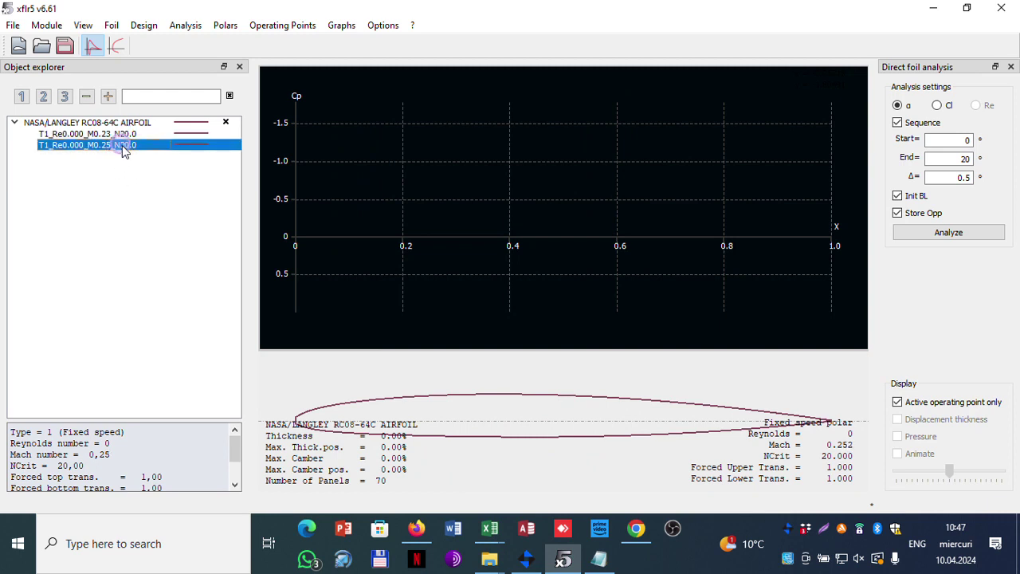
pyautogui.click(186, 27)
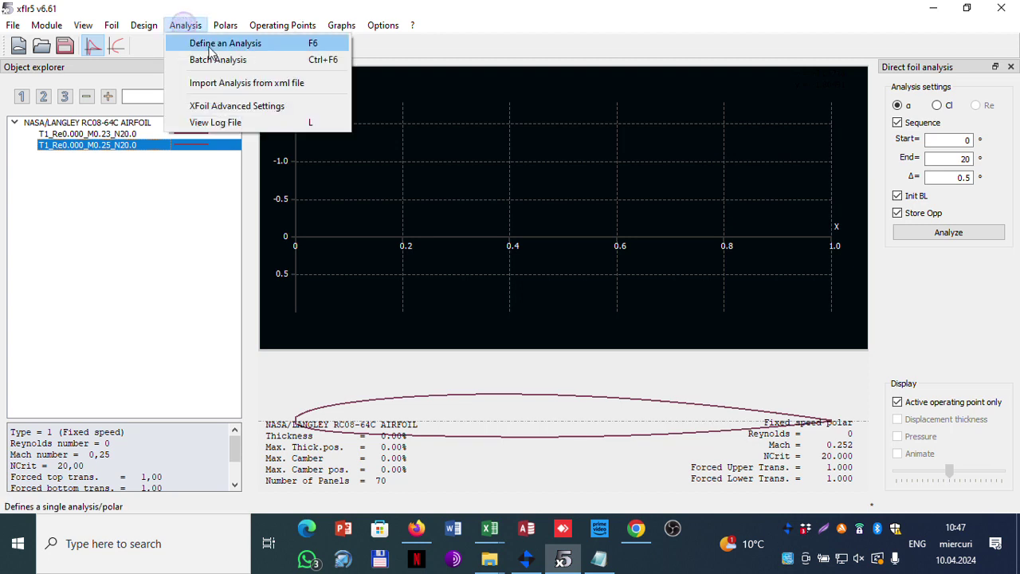
pyautogui.click(218, 60)
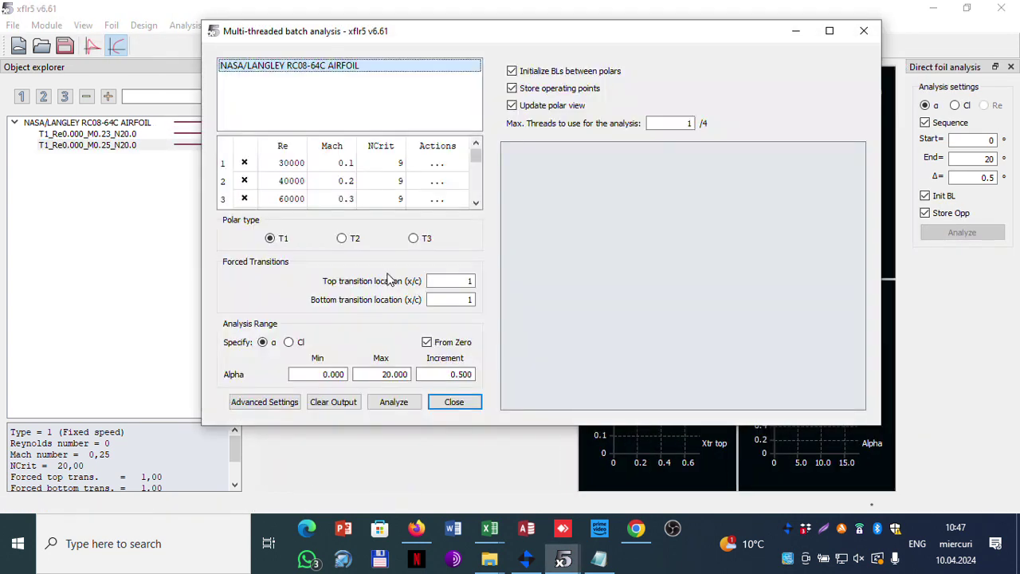
pyautogui.doubleClick(296, 169)
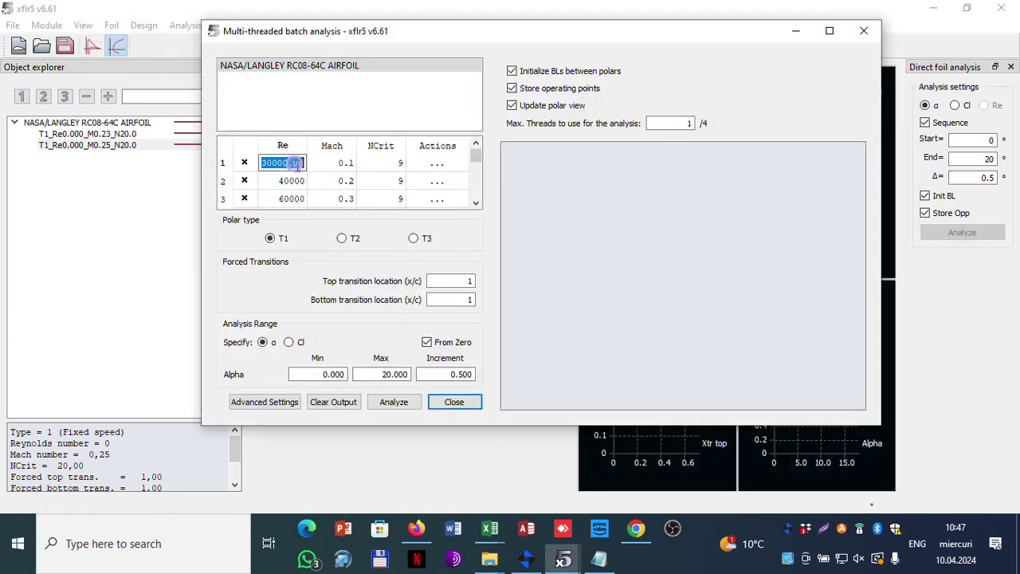
pyautogui.doubleClick(343, 166)
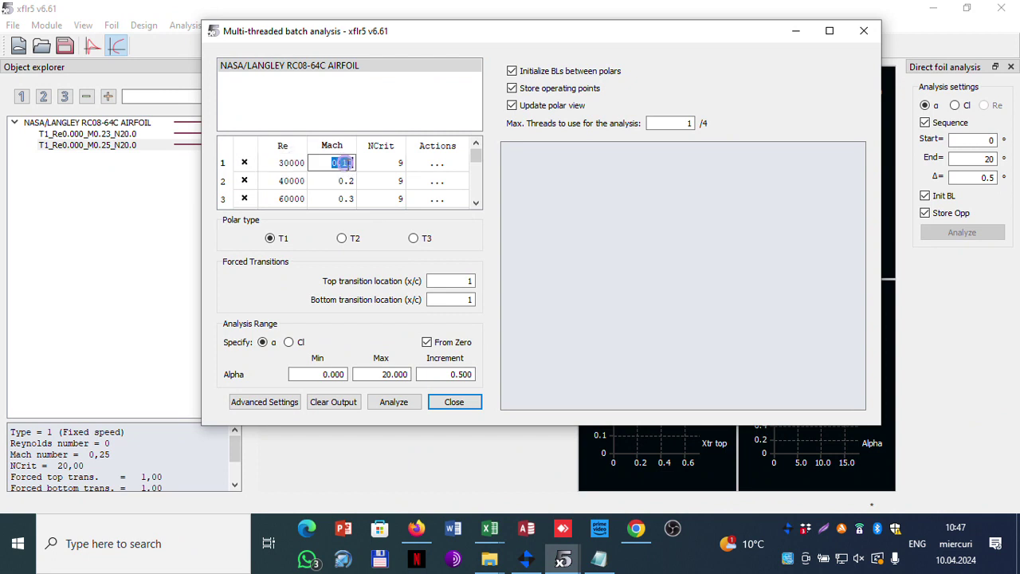
pyautogui.click(442, 163)
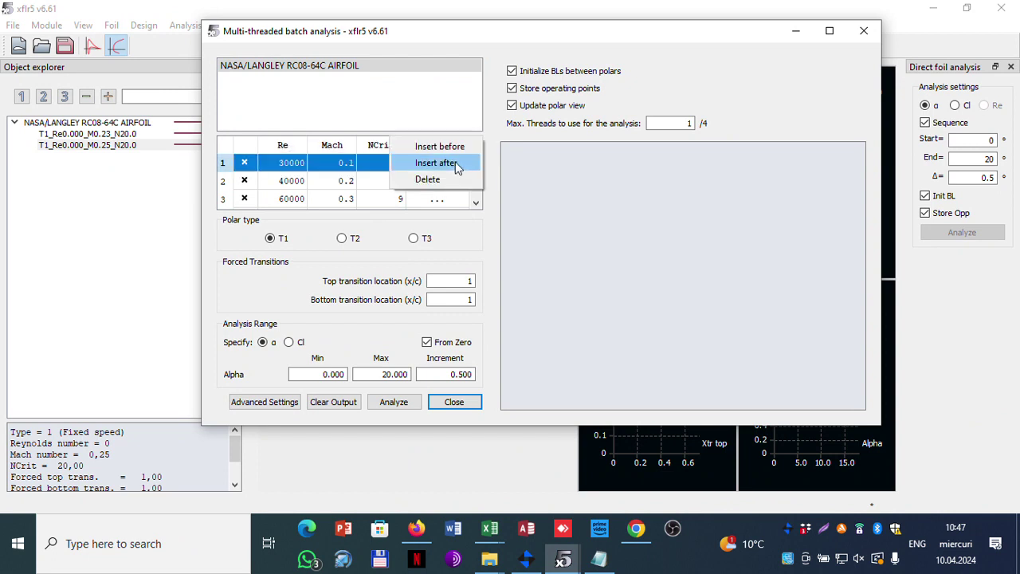
pyautogui.click(701, 71)
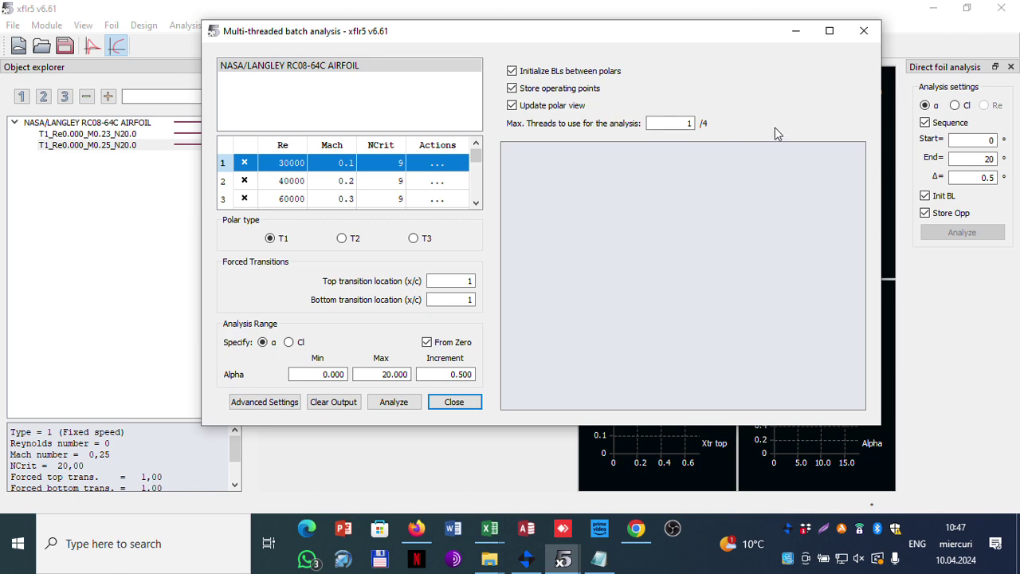
# - Close the batch analysis and set the direct analysis alpha sequence to run from -7° to 7°
pyautogui.click(864, 30)
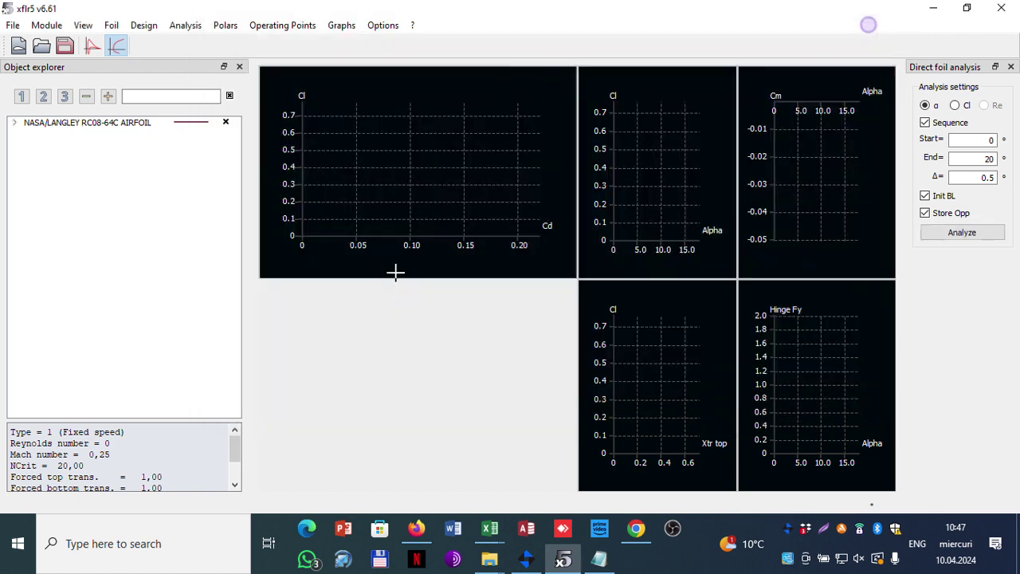
pyautogui.click(14, 122)
pyautogui.click(106, 147)
pyautogui.click(978, 140)
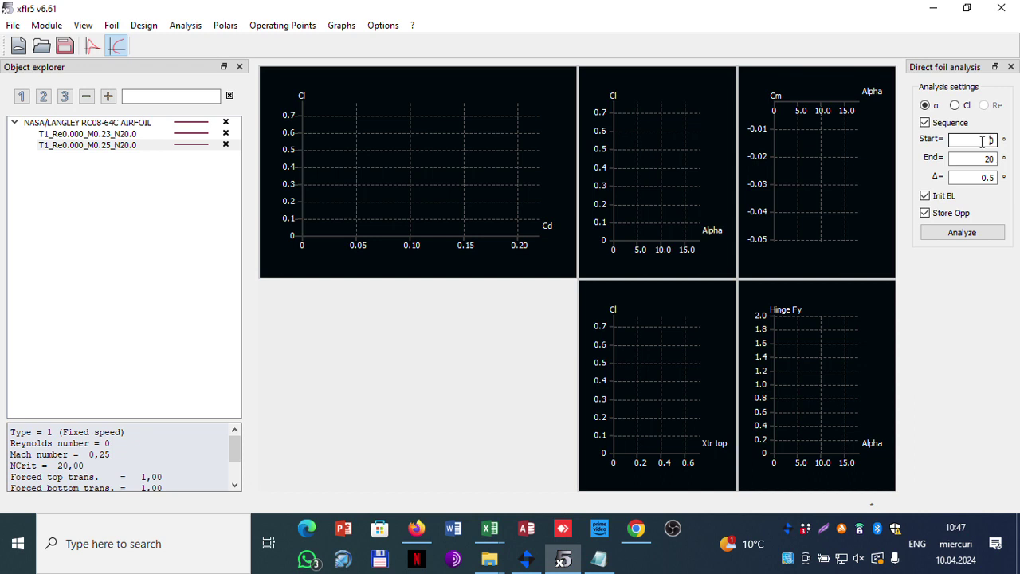
pyautogui.moveTo(978, 140); pyautogui.dragTo(1006, 146)
pyautogui.write('-7')
pyautogui.moveTo(984, 158); pyautogui.dragTo(1005, 160)
pyautogui.write('7')
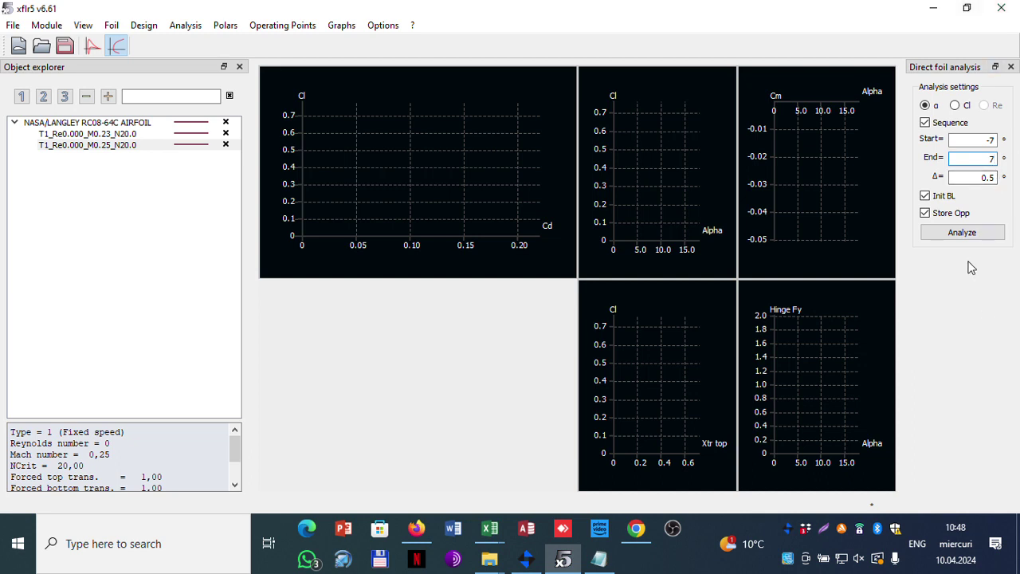
# - Try to run the M0.25 analysis over the alpha sequence, and cancel the calculation
pyautogui.click(960, 233)
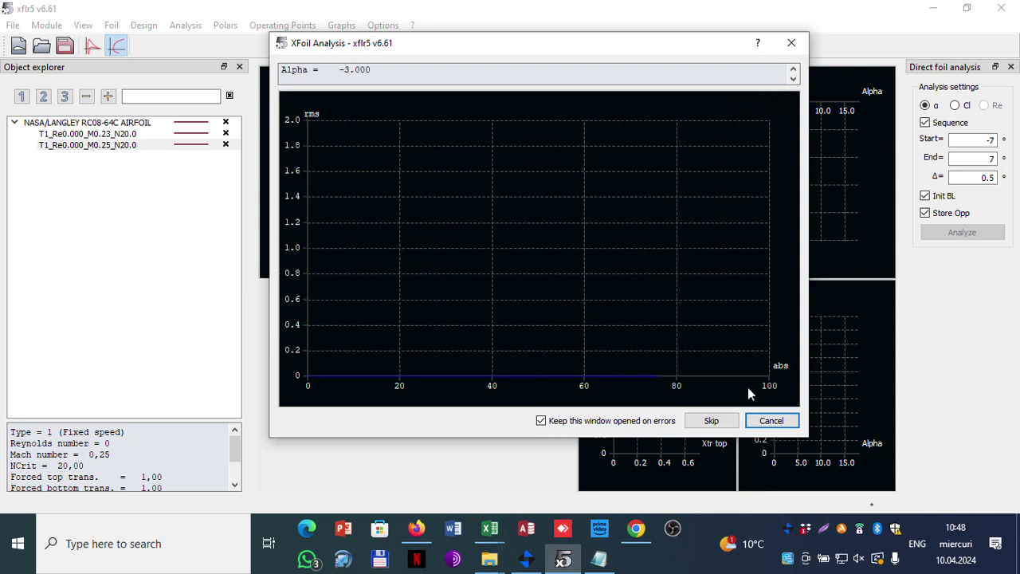
pyautogui.click(766, 420)
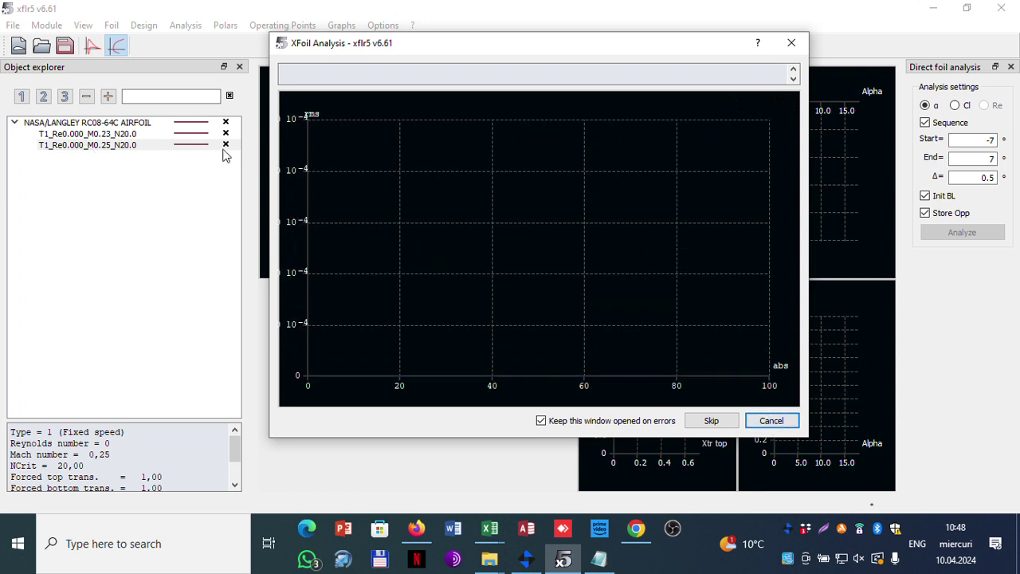
pyautogui.click(760, 418)
pyautogui.click(773, 421)
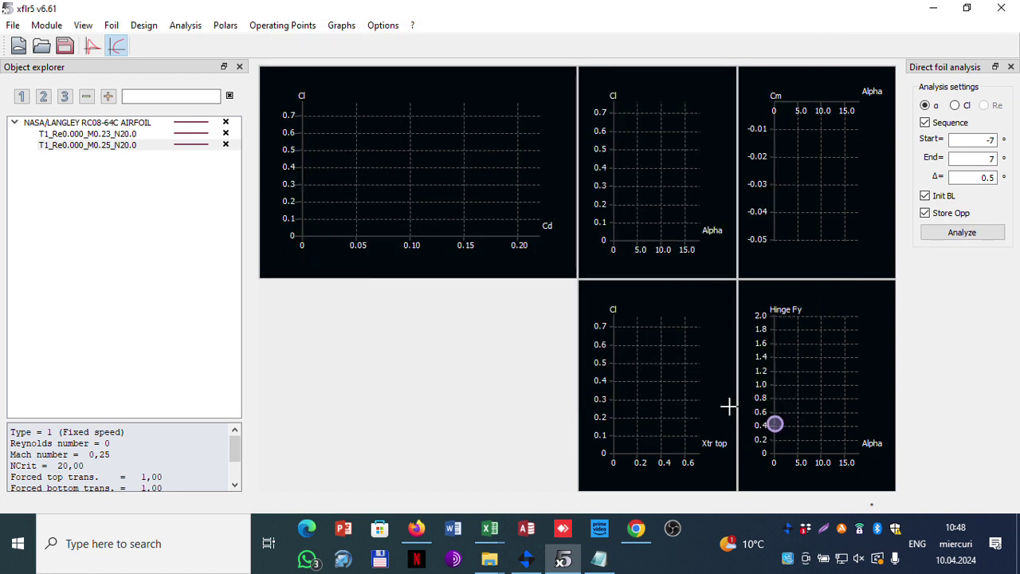
# - Reset the T1_Re0.000_M0.25_N20.0 polar and look over its other available actions
pyautogui.click(80, 144)
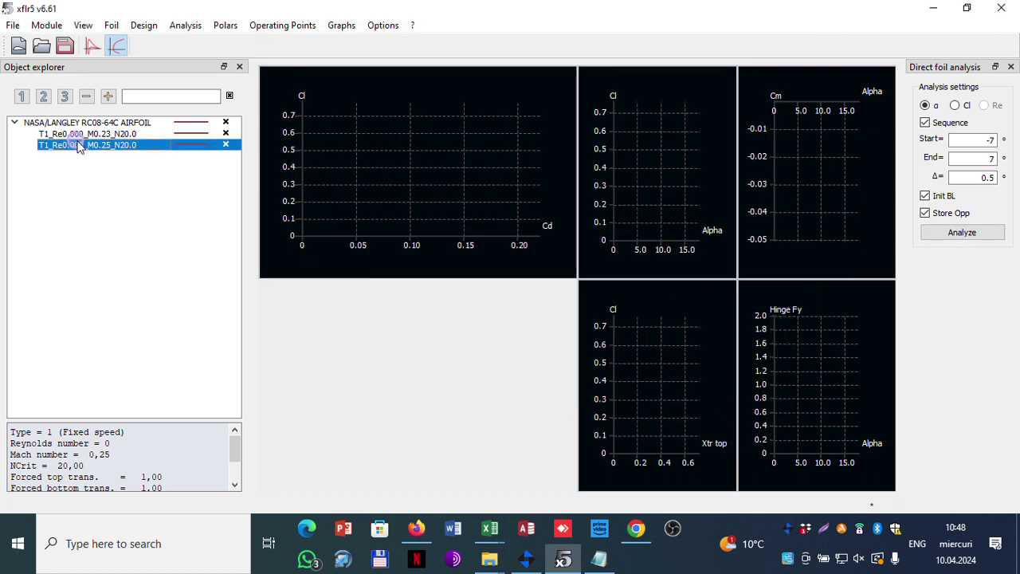
pyautogui.rightClick(80, 136)
pyautogui.press('Escape')
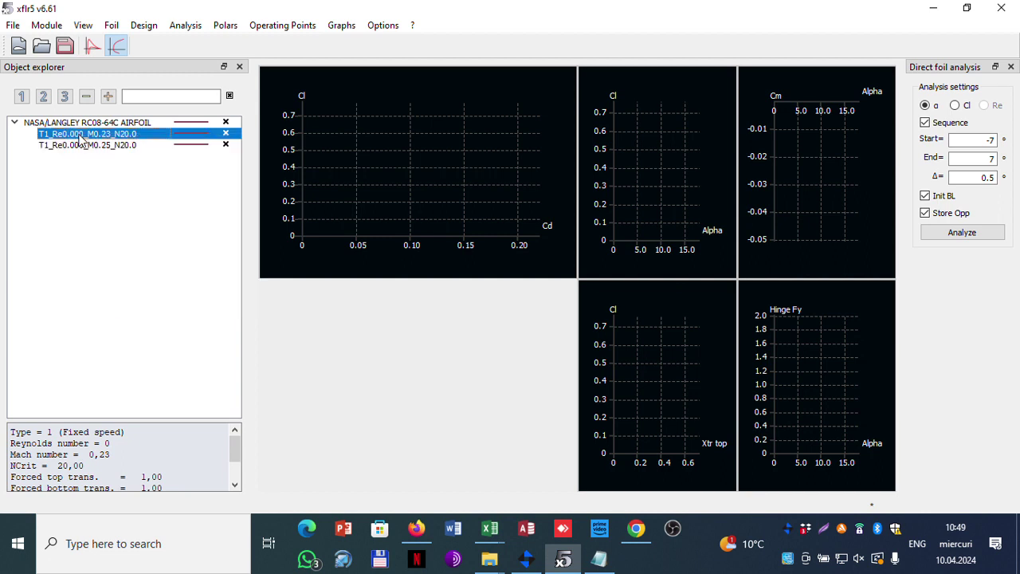
pyautogui.rightClick(83, 137)
pyautogui.rightClick(64, 145)
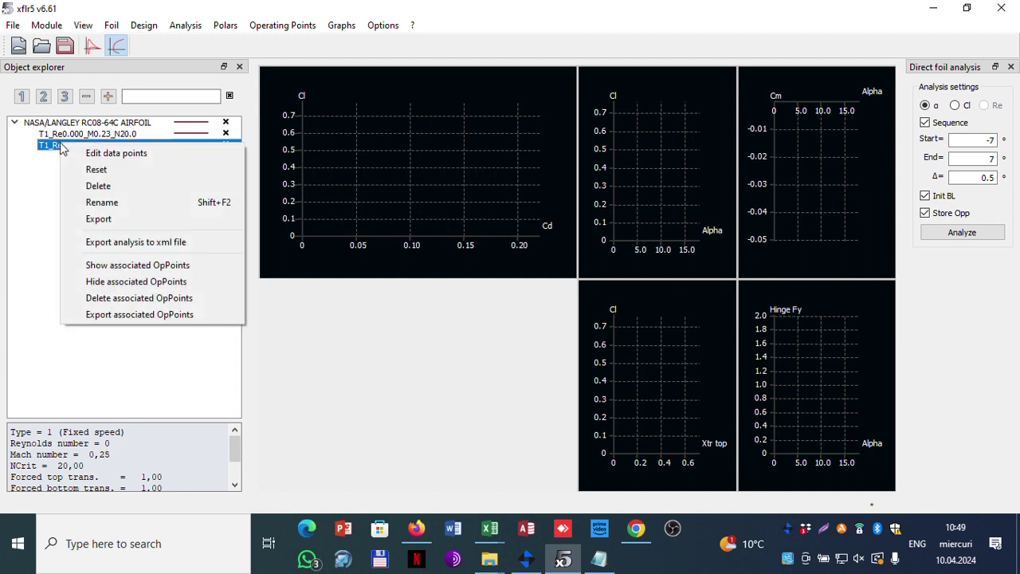
pyautogui.click(101, 172)
pyautogui.rightClick(113, 144)
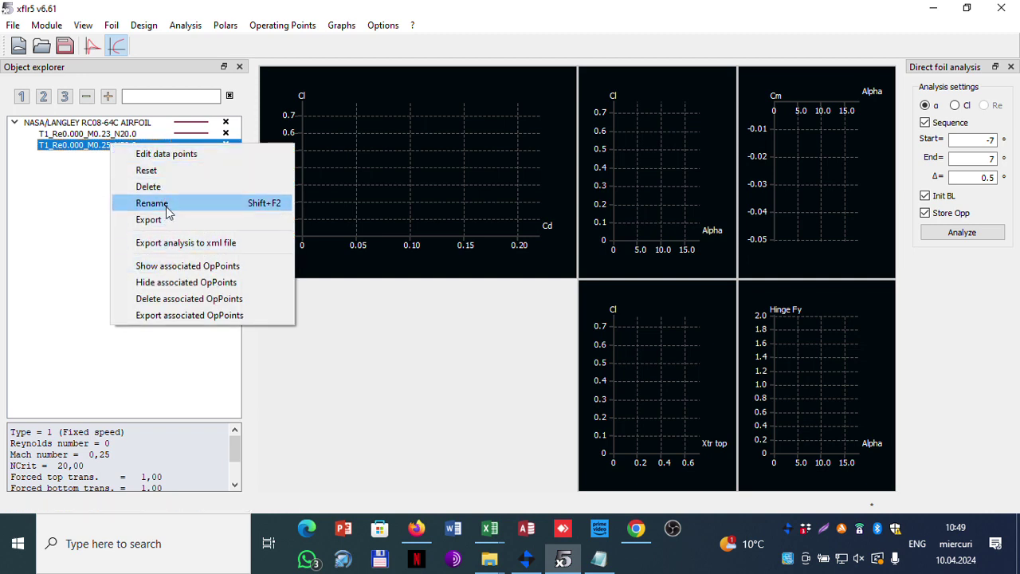
# - Examine the XFoil advanced settings and leave them without changes
pyautogui.click(195, 28)
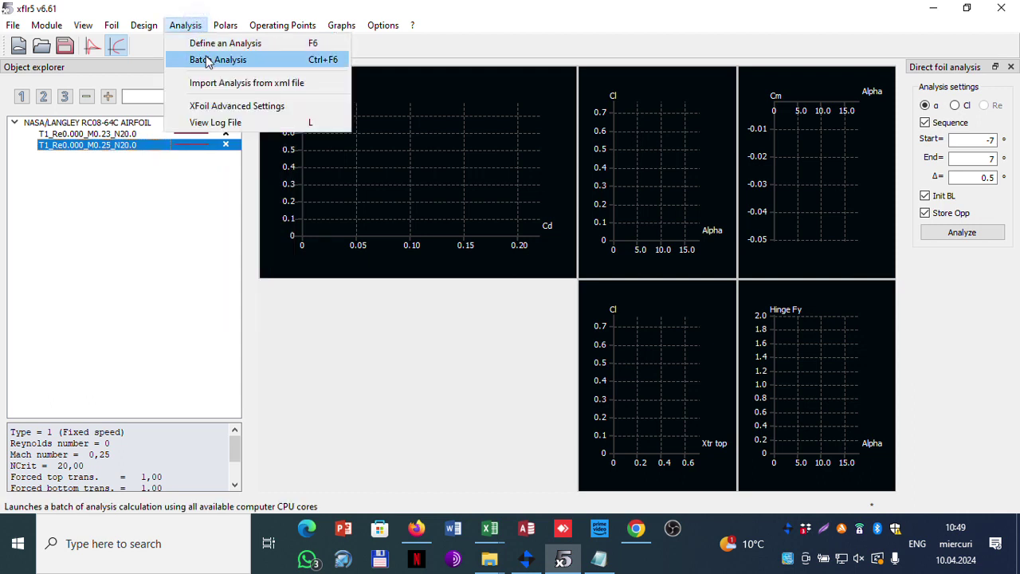
pyautogui.click(229, 108)
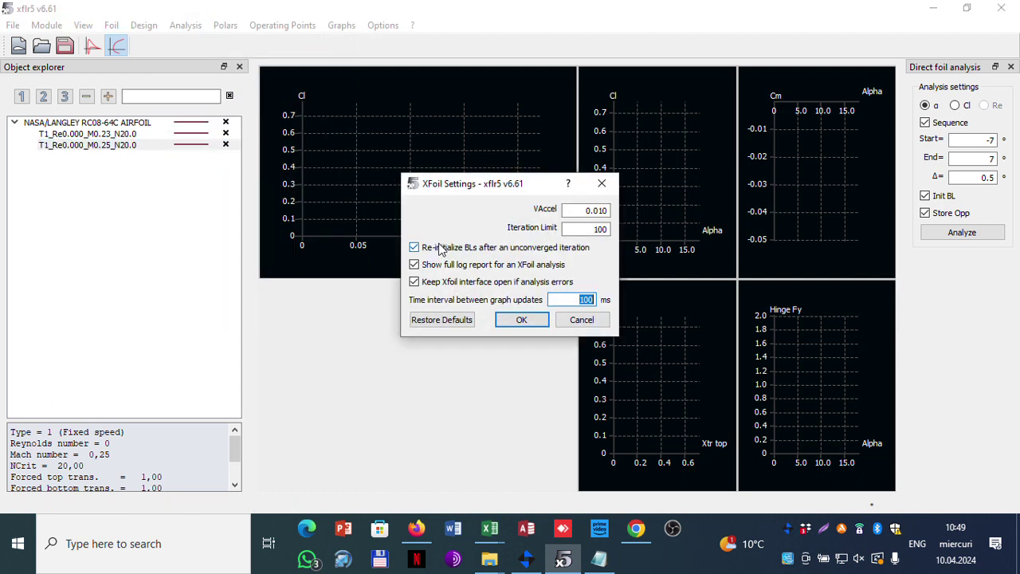
pyautogui.click(581, 319)
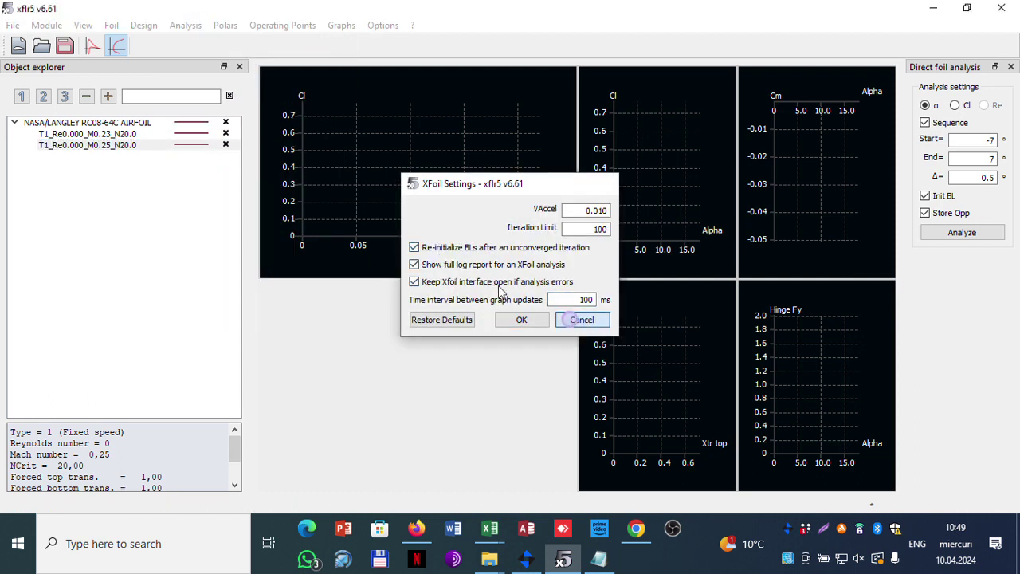
pyautogui.click(172, 30)
pyautogui.click(171, 30)
pyautogui.click(168, 29)
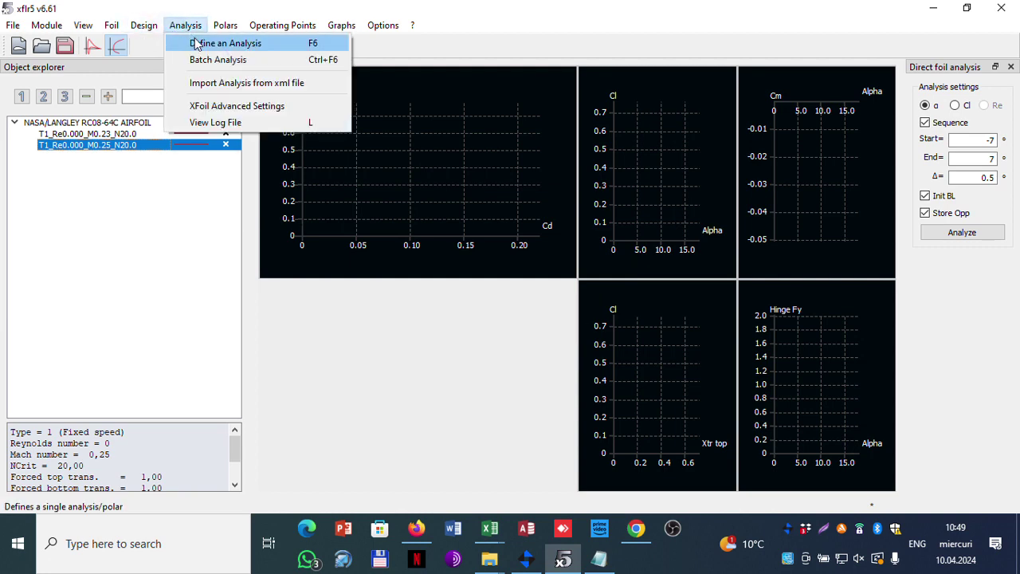
pyautogui.click(199, 43)
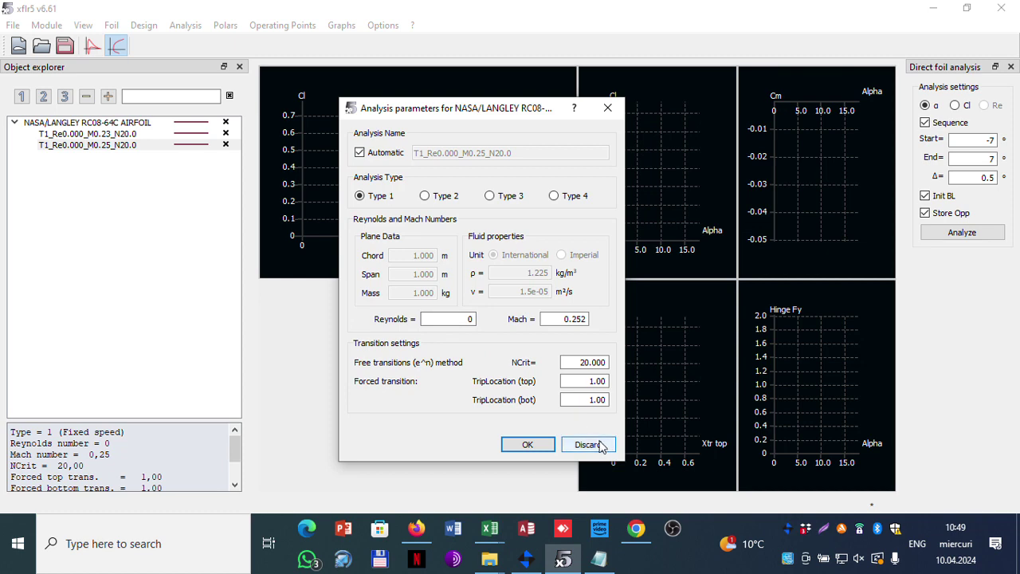
pyautogui.click(360, 152)
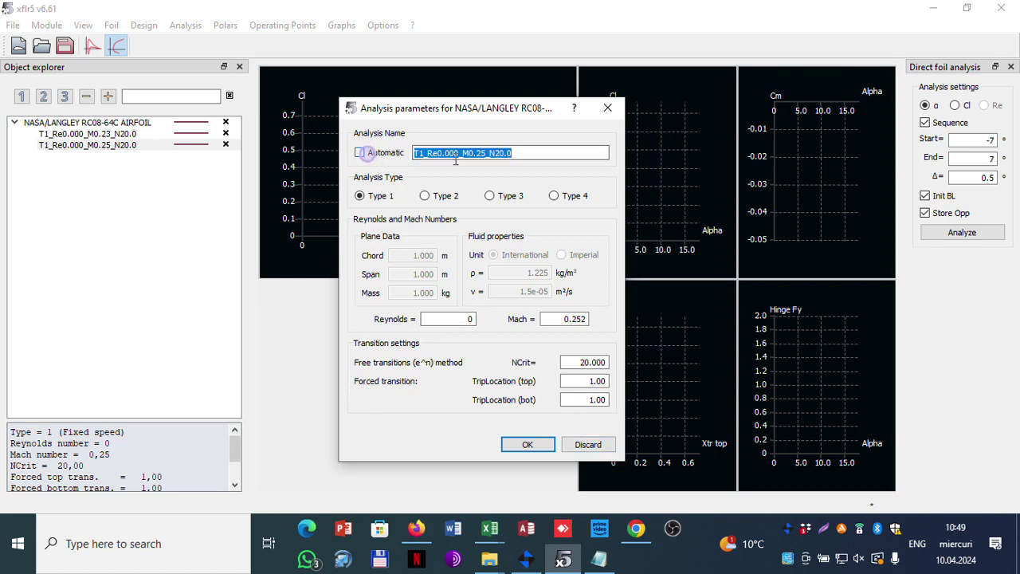
pyautogui.click(588, 443)
pyautogui.click(144, 25)
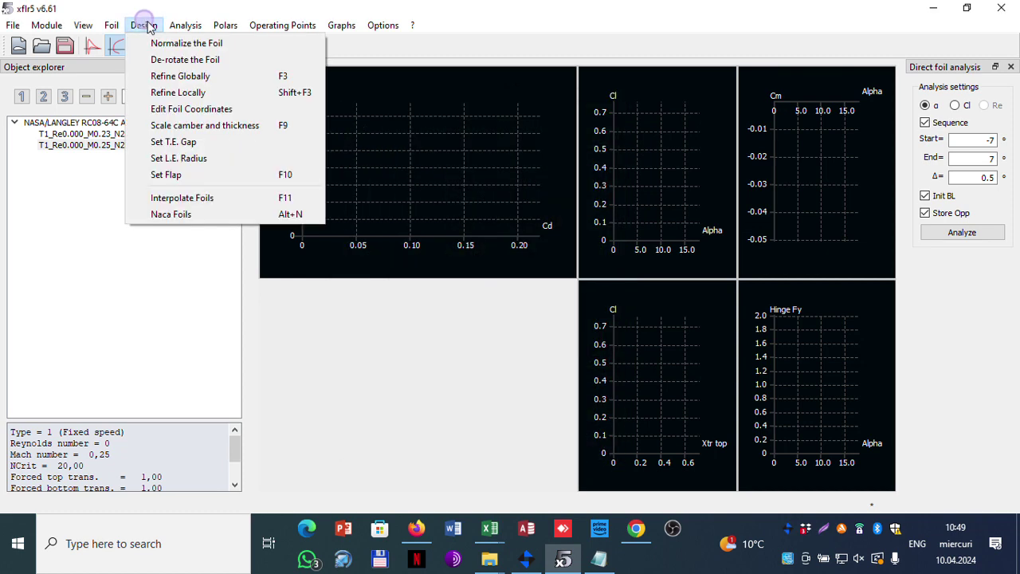
pyautogui.click(185, 27)
pyautogui.click(227, 27)
pyautogui.click(230, 30)
pyautogui.click(229, 32)
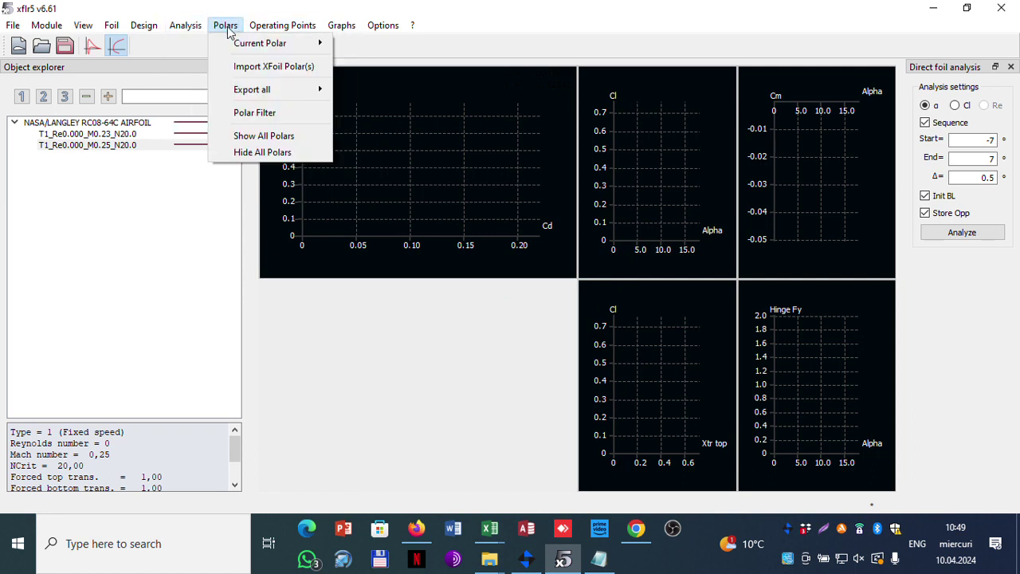
pyautogui.moveTo(237, 41)
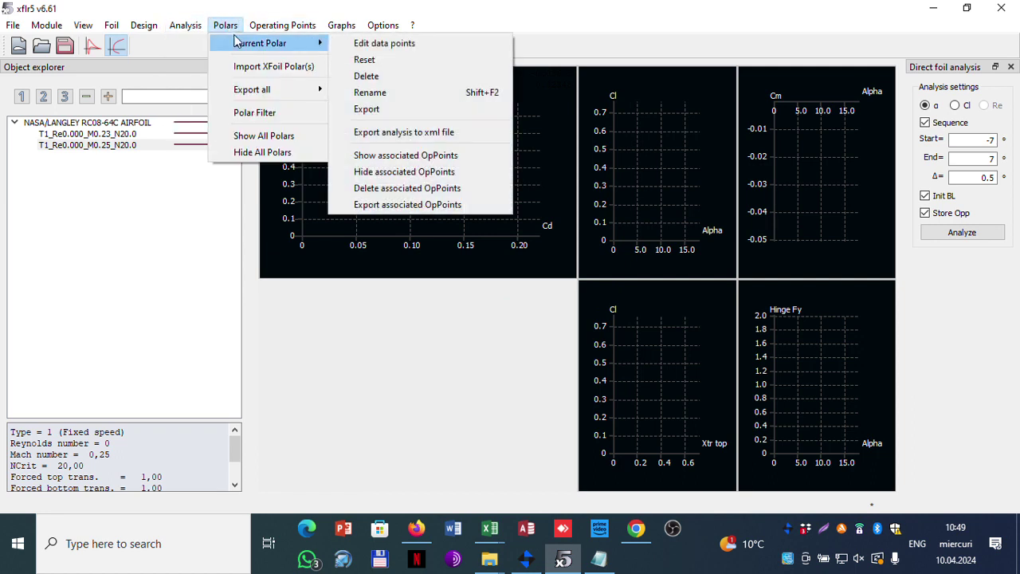
pyautogui.moveTo(59, 29)
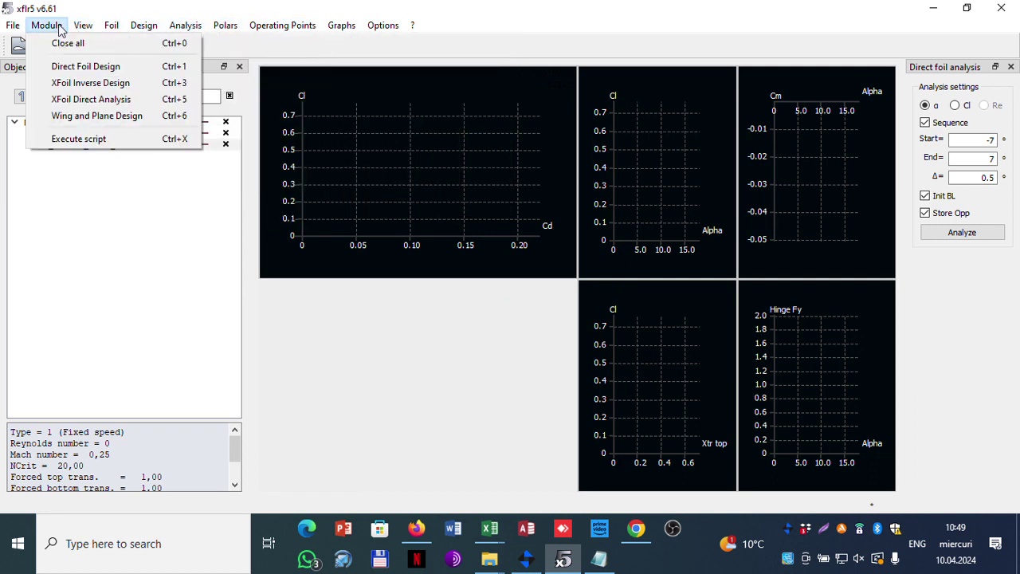
pyautogui.moveTo(137, 29)
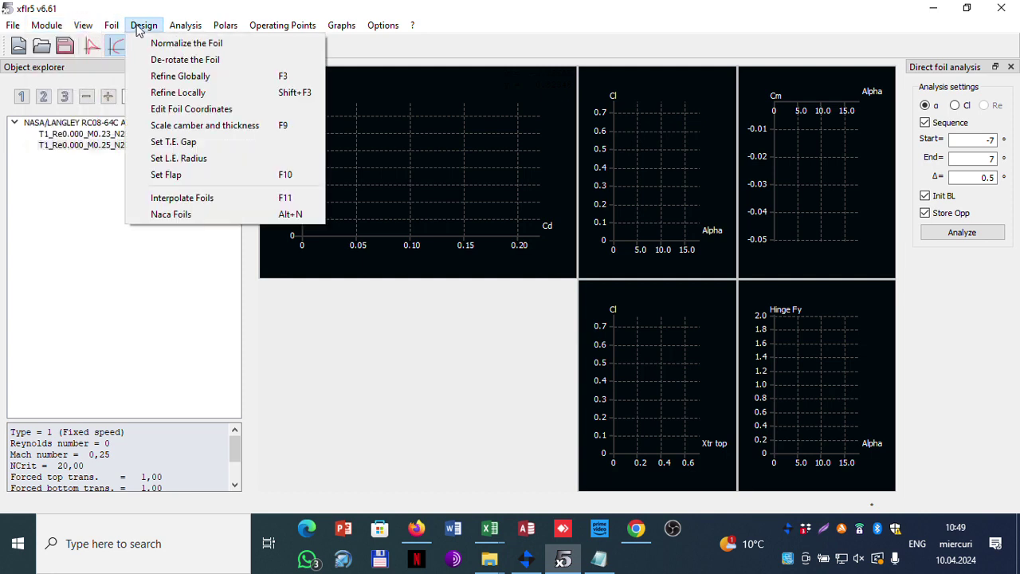
# - Start defining a new analysis for the airfoil, keeping its name automatic
pyautogui.moveTo(188, 30)
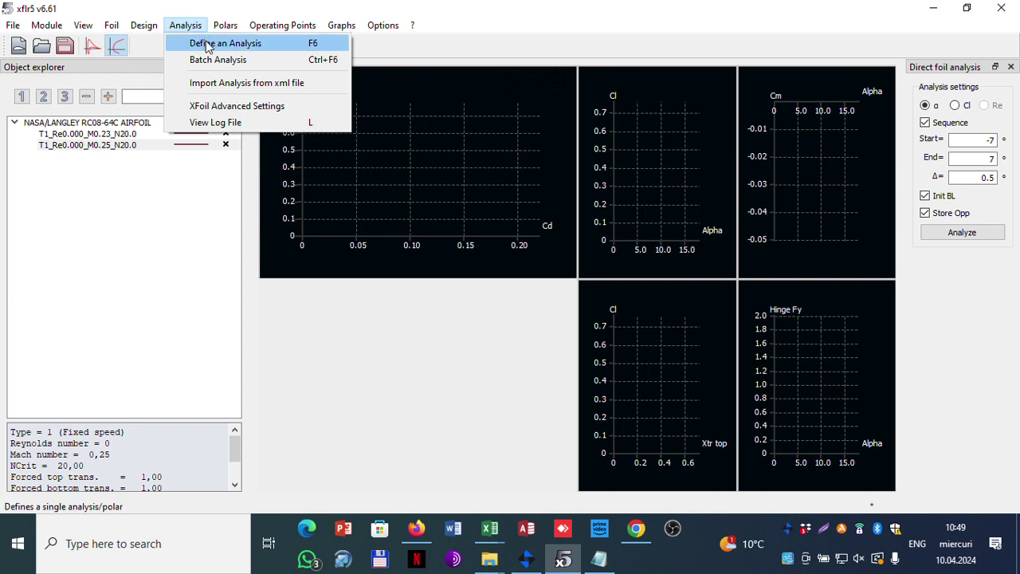
pyautogui.click(207, 45)
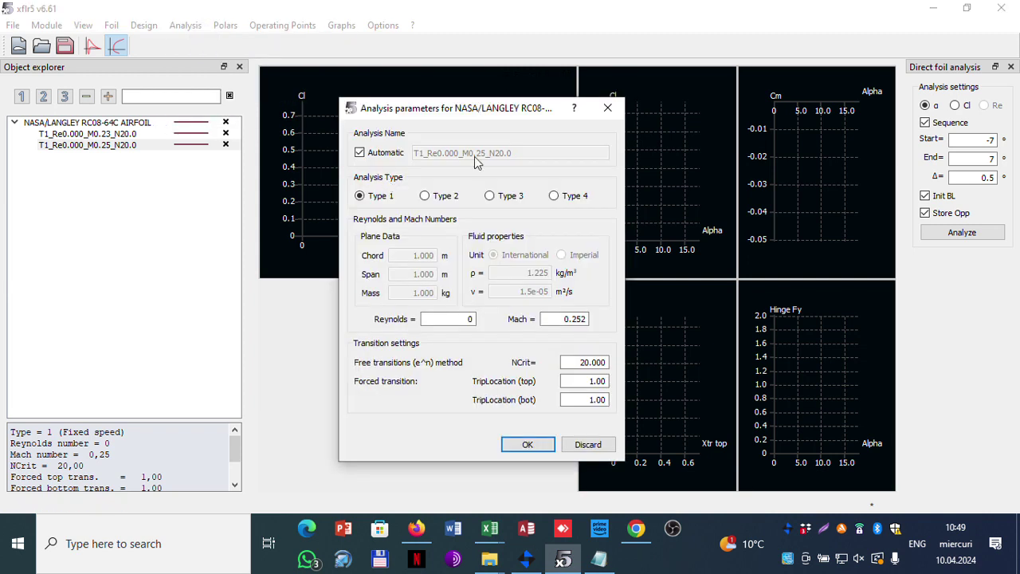
pyautogui.click(369, 152)
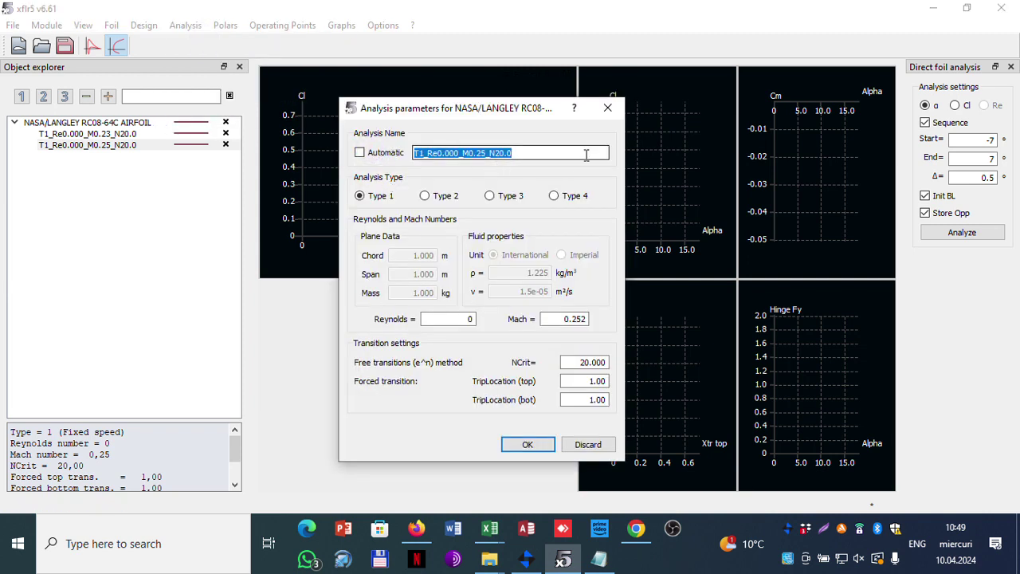
pyautogui.click(388, 158)
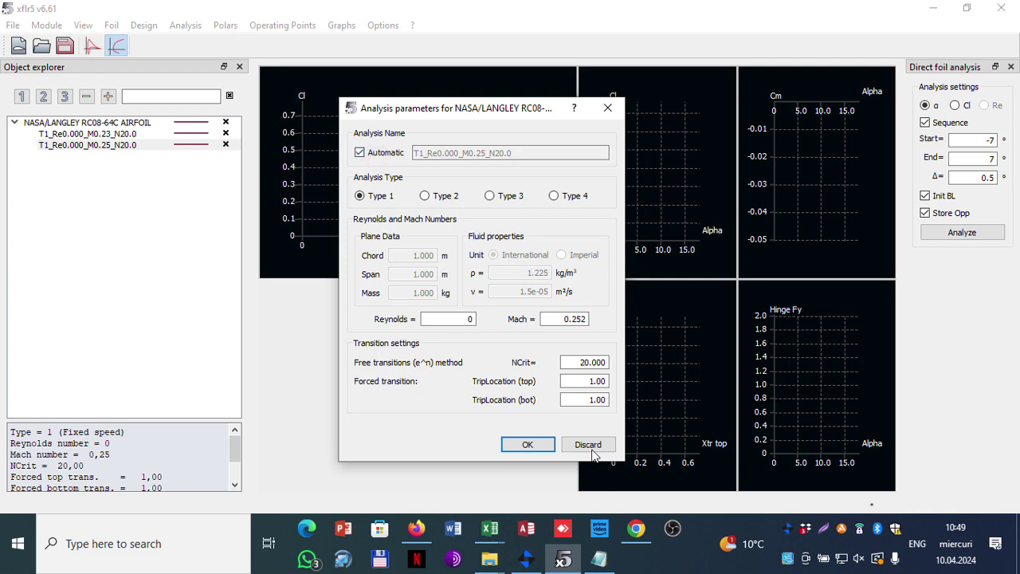
# - Switch to the Aerospaceweb calculator in Chrome and copy the Reynolds Number from the reference-length results
pyautogui.click(636, 528)
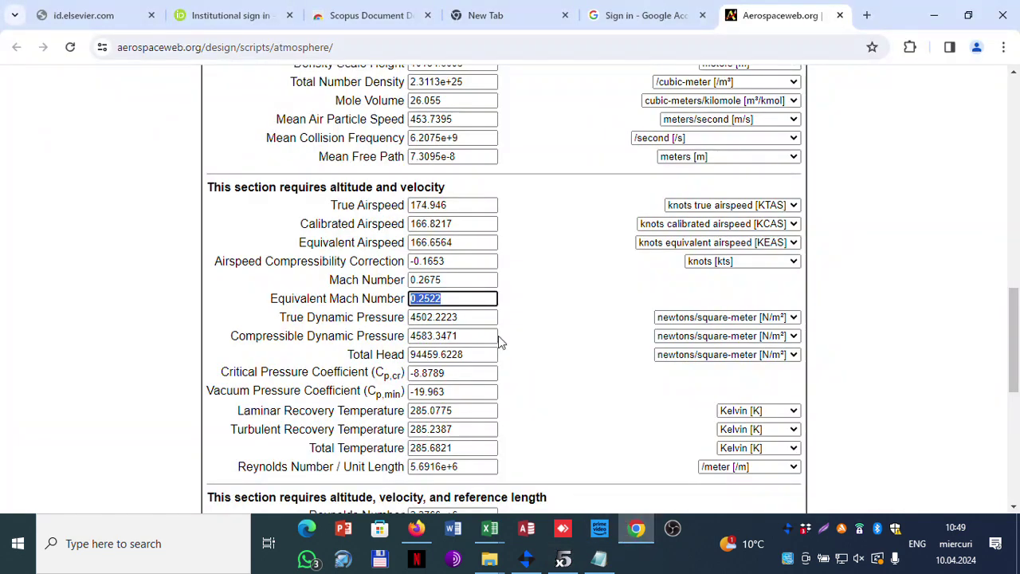
pyautogui.scroll(-3, 501, 341)
pyautogui.click(433, 291)
pyautogui.doubleClick(431, 292)
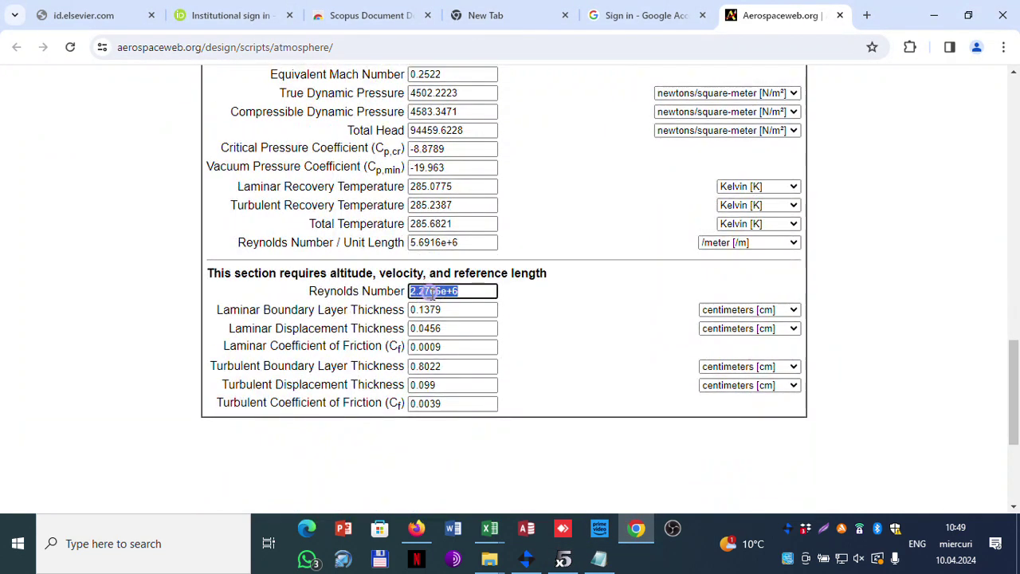
pyautogui.rightClick(436, 296)
pyautogui.click(455, 310)
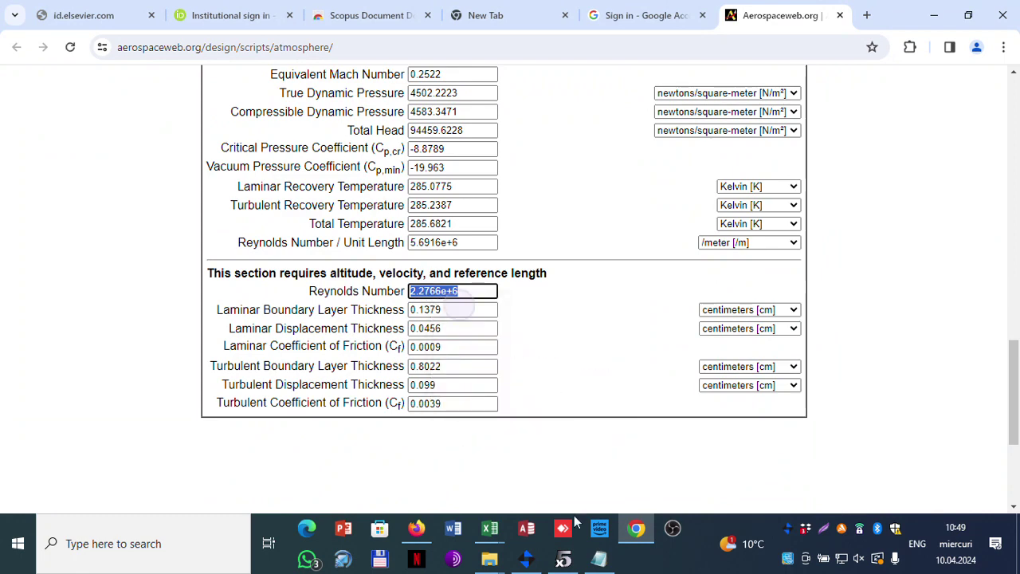
# - Switch to xflr5 and set the new analysis's Reynolds number to 2.2766e+6
pyautogui.click(563, 559)
pyautogui.click(452, 318)
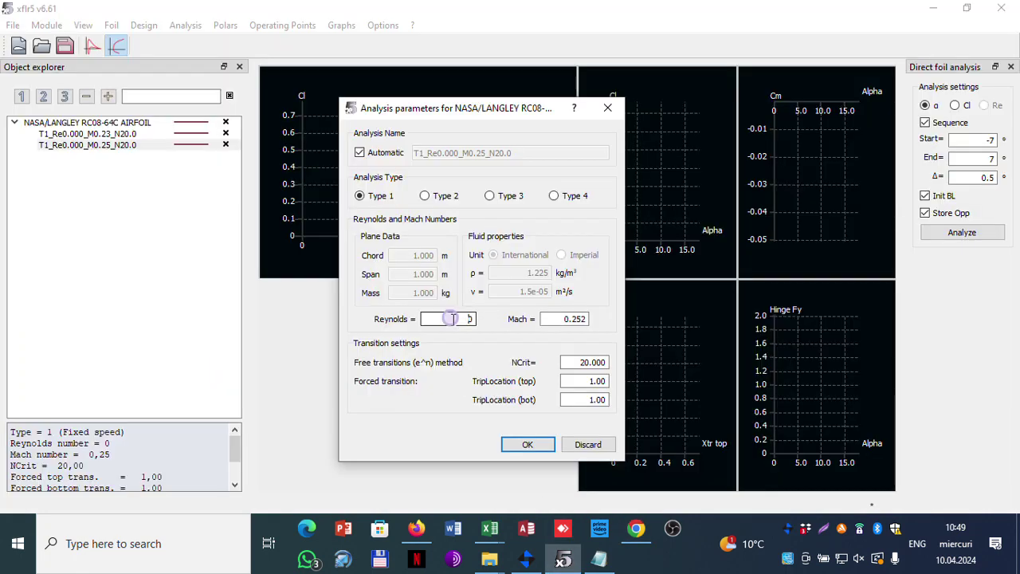
pyautogui.hotkey('ctrl', 'v')
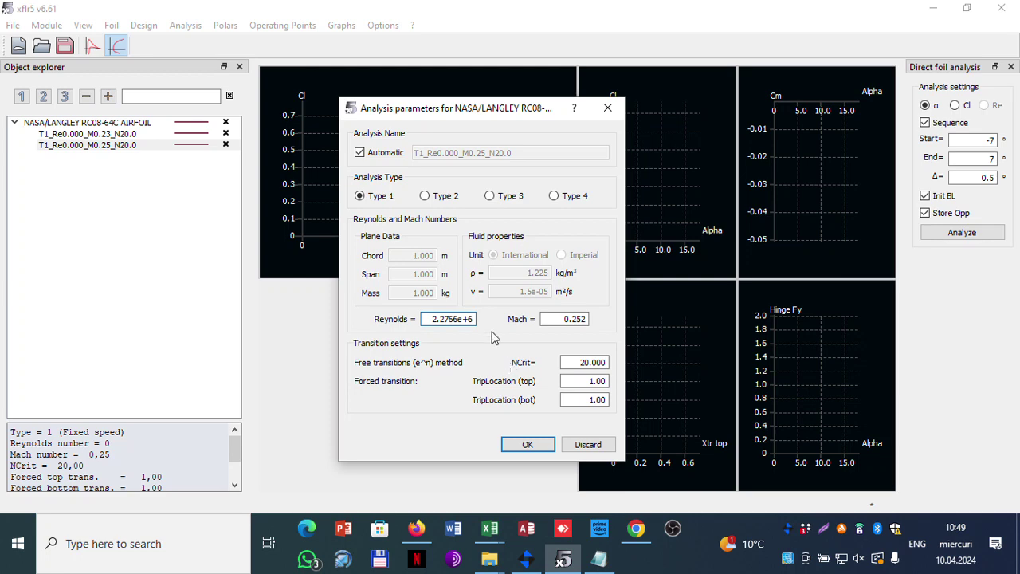
pyautogui.press('Tab')
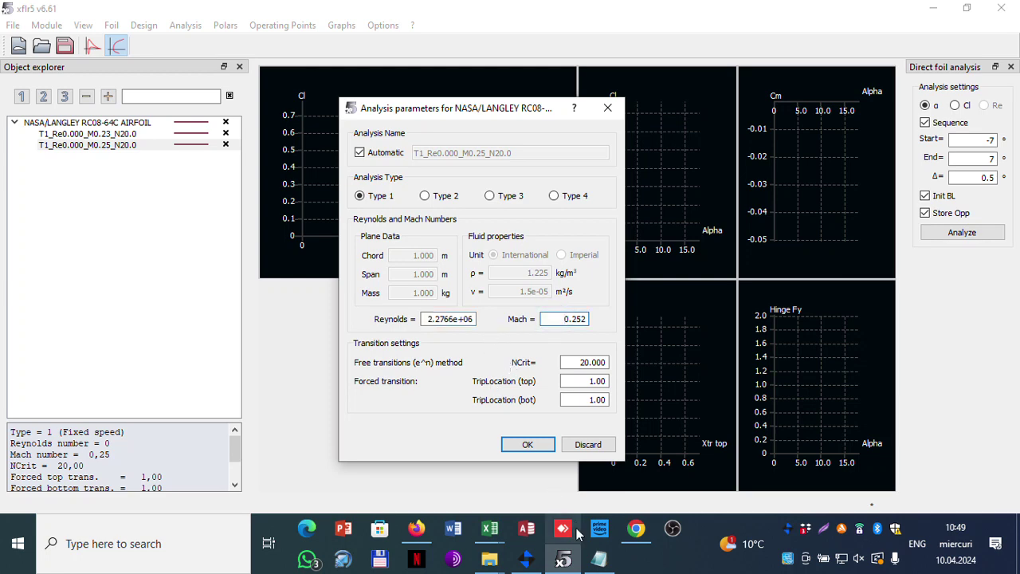
# - Switch to Chrome and search Google for 2.2766e+6, rejecting all cookies, to look for a plain-number conversion
pyautogui.click(636, 528)
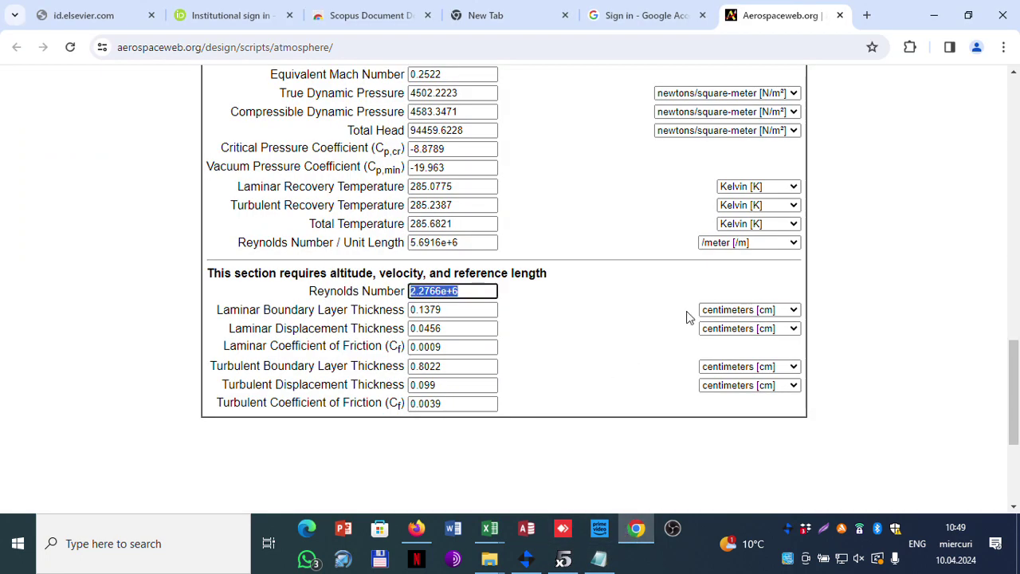
pyautogui.click(866, 14)
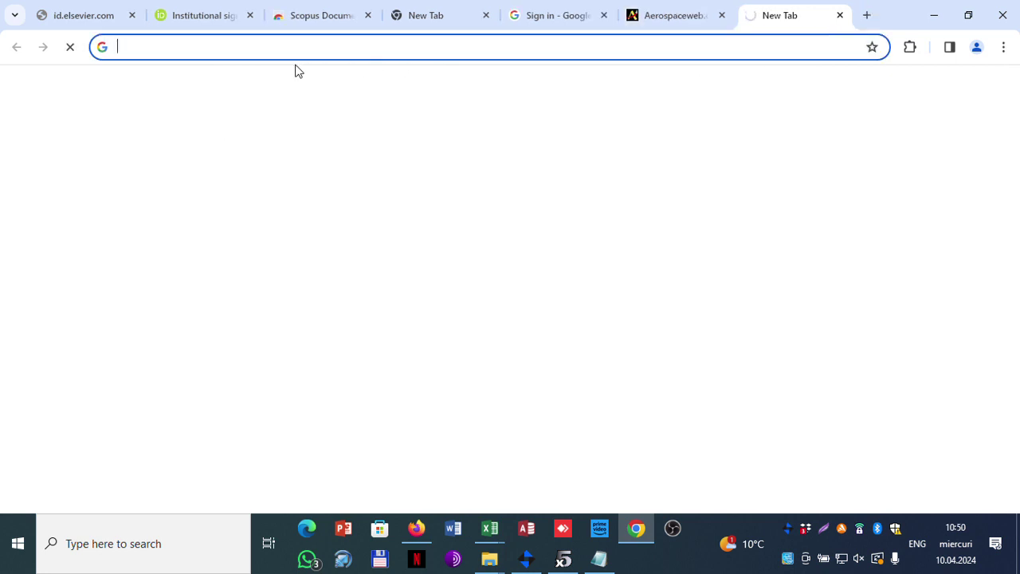
pyautogui.hotkey('ctrl', 'v')
pyautogui.press('Return')
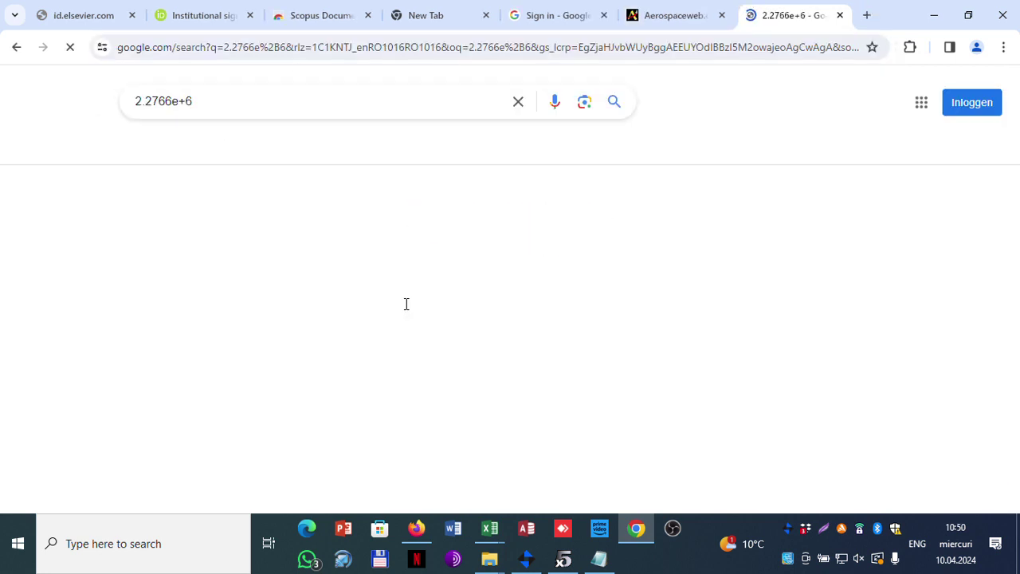
pyautogui.scroll(-3, 677, 243)
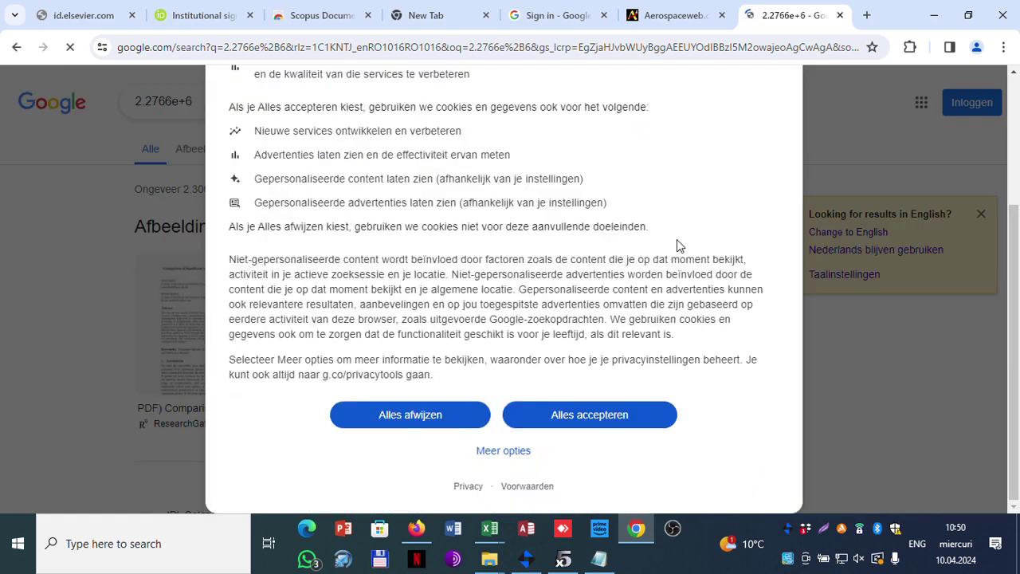
pyautogui.scroll(3, 514, 378)
pyautogui.scroll(-3, 469, 373)
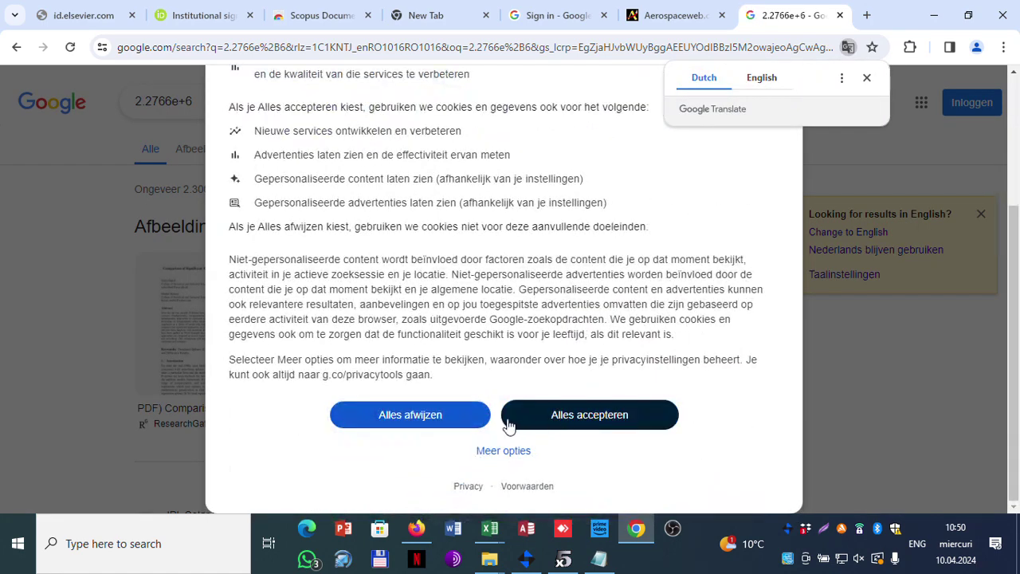
pyautogui.click(427, 423)
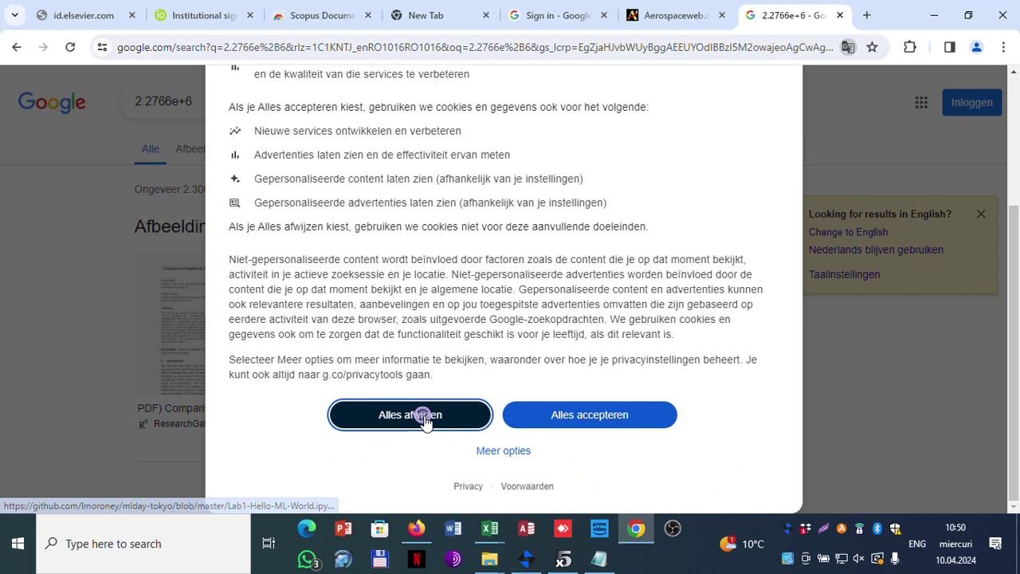
pyautogui.scroll(-5, 326, 154)
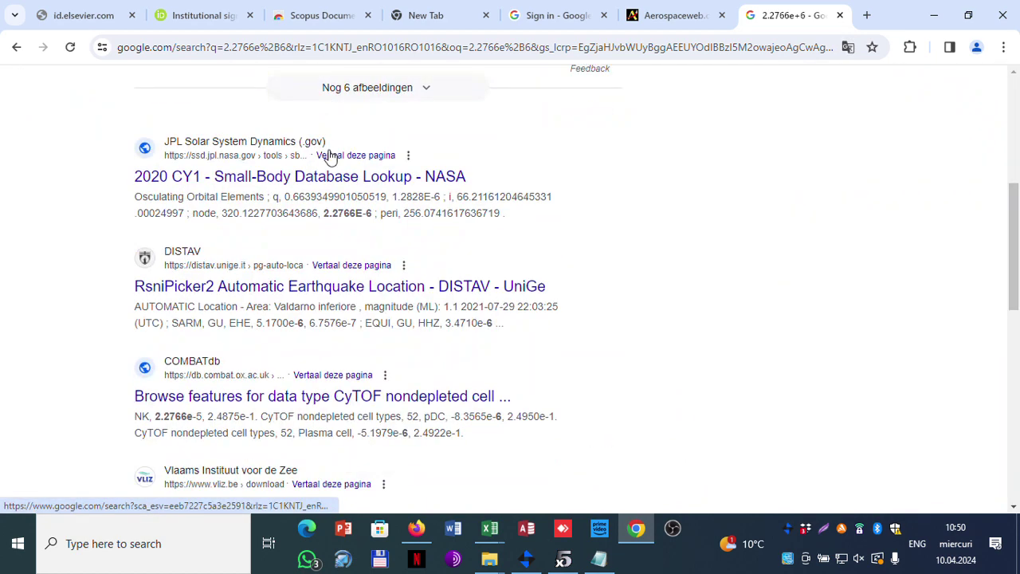
pyautogui.scroll(5, 330, 164)
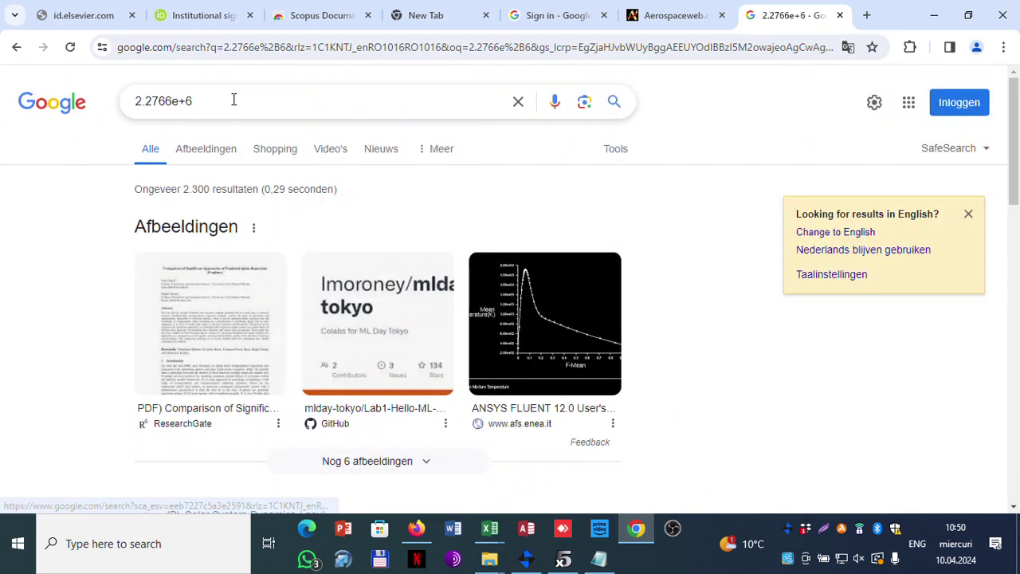
# - Take the search term to Excel and enter 2.2766e+6 in cell E4 of Sheet3
pyautogui.moveTo(230, 97); pyautogui.dragTo(64, 100)
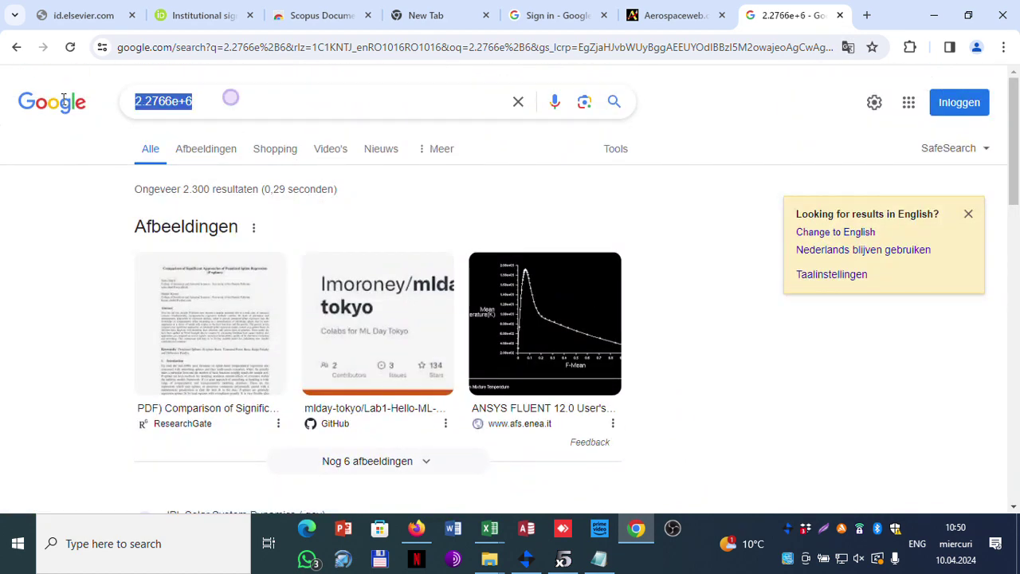
pyautogui.click(491, 530)
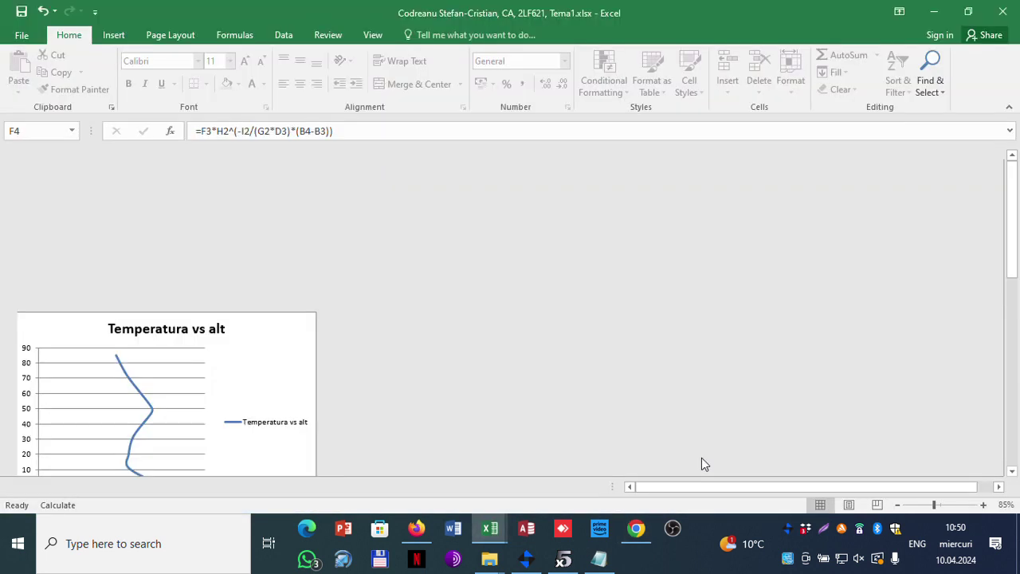
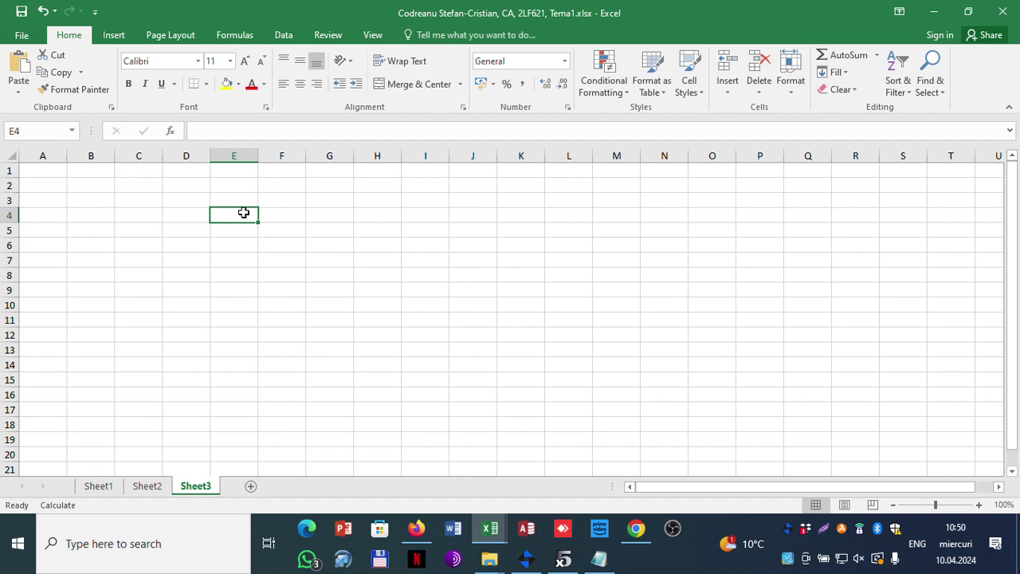
pyautogui.write('2.28E+06')
pyautogui.press('Return')
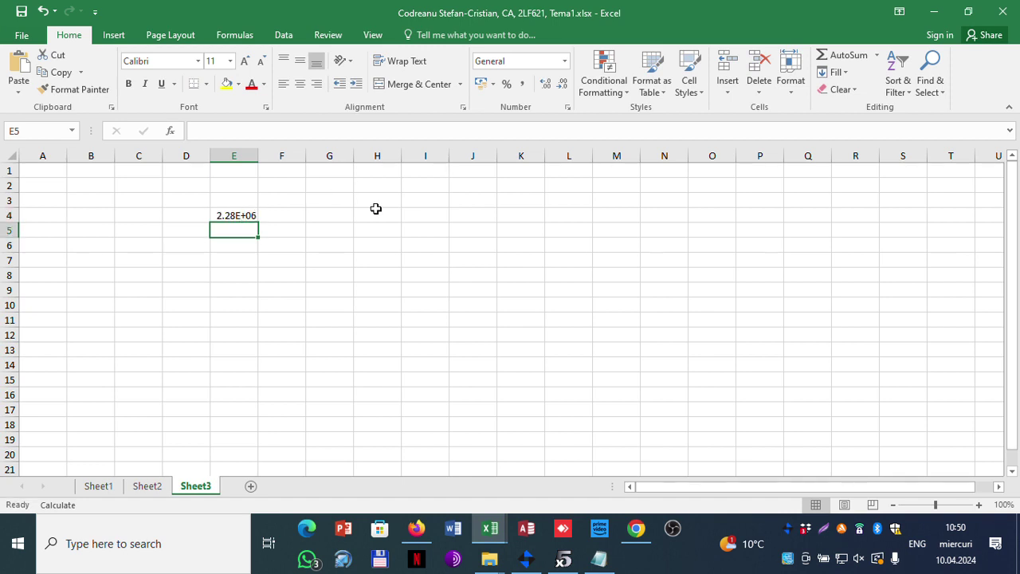
# - Format cell E4 as Number and copy its plain value 2276600
pyautogui.click(243, 215)
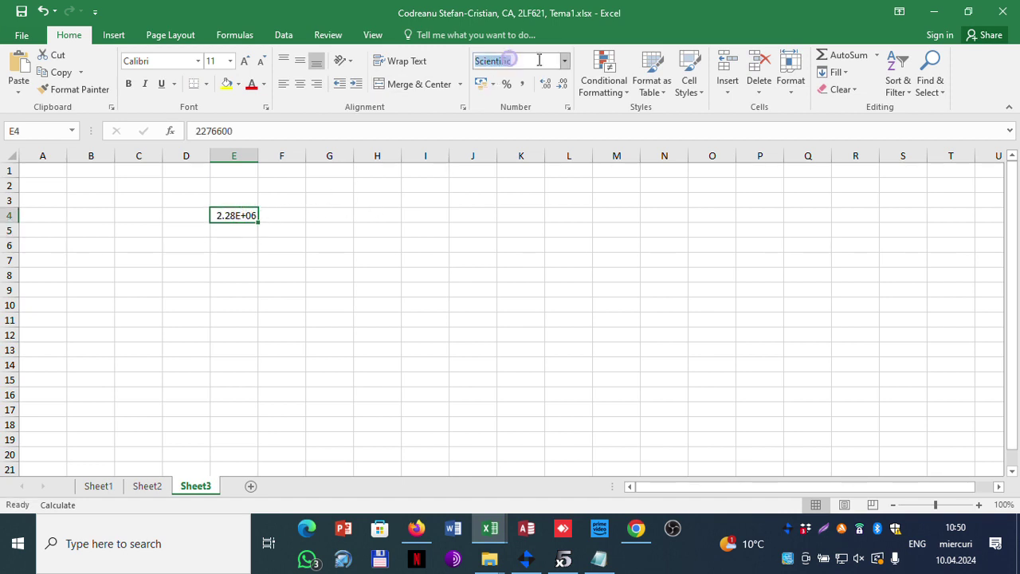
pyautogui.click(562, 62)
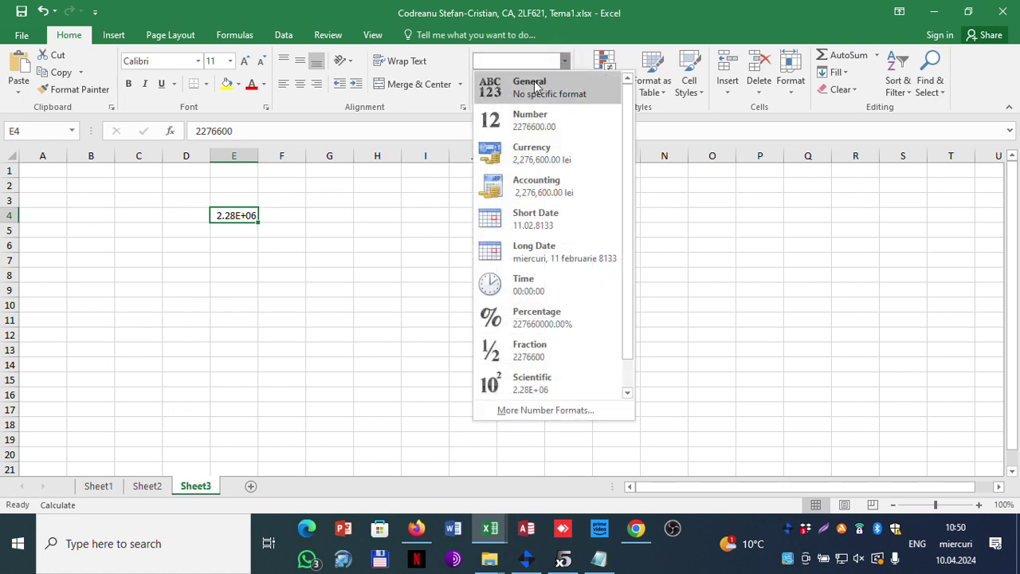
pyautogui.click(542, 85)
pyautogui.click(562, 62)
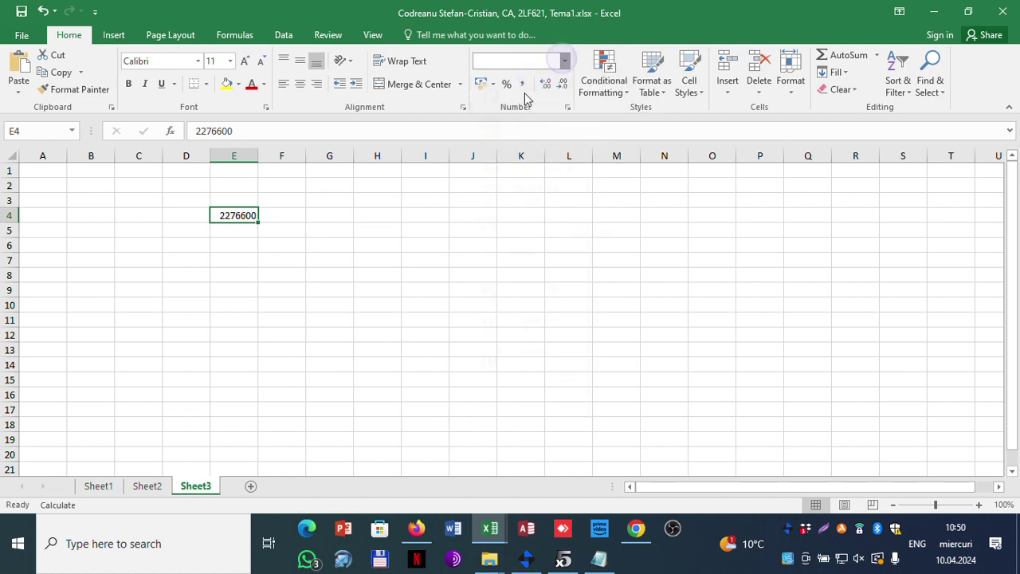
pyautogui.click(525, 116)
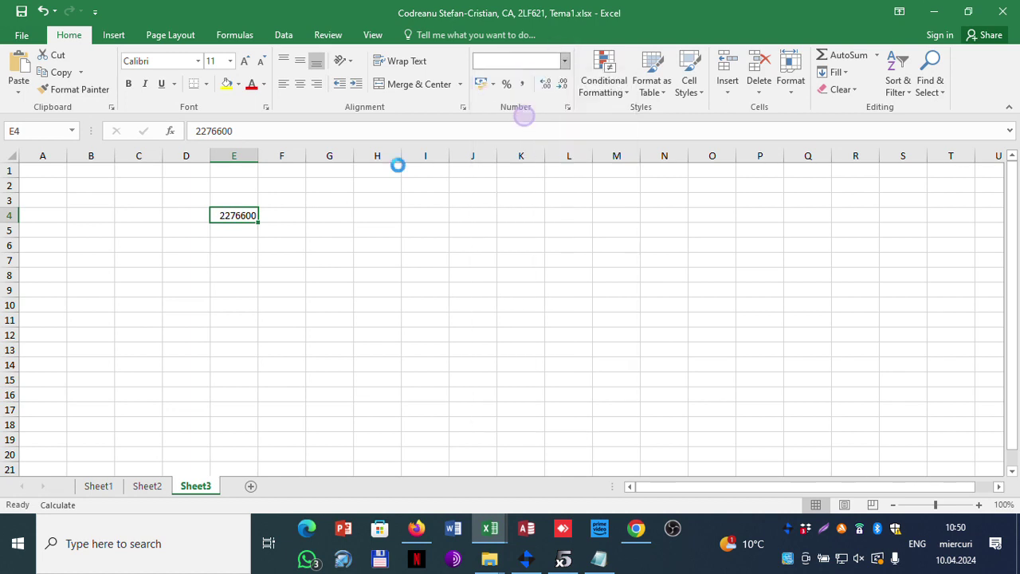
pyautogui.doubleClick(249, 131)
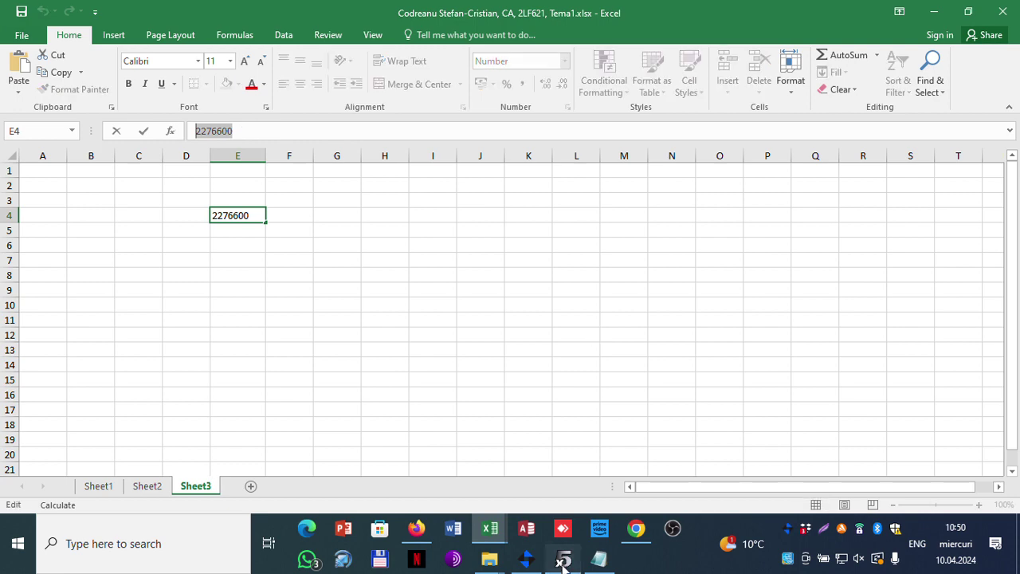
# - Switch to xflr5 and try to define the analysis with the Reynolds number copied from Excel
pyautogui.click(563, 558)
pyautogui.click(448, 318)
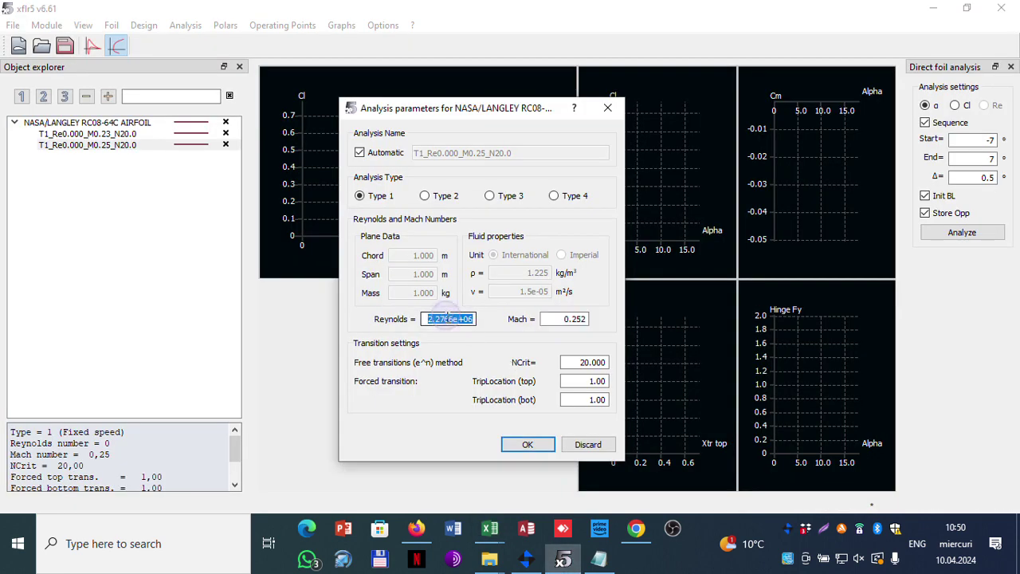
pyautogui.click(527, 445)
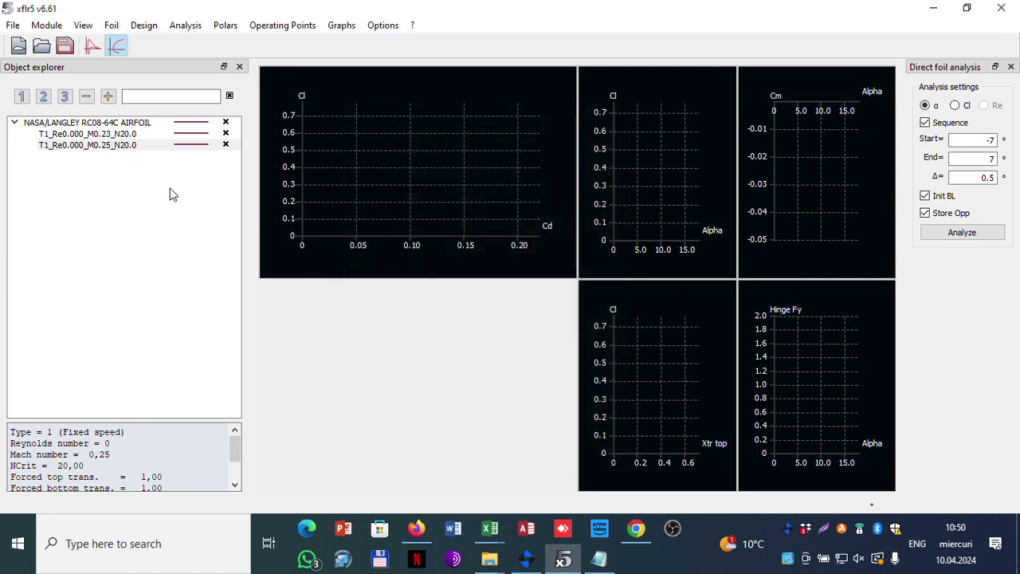
# - Delete the airfoil's two polars with a zero Reynolds number, at Mach 0.23 and Mach 0.25
pyautogui.click(119, 172)
pyautogui.click(102, 136)
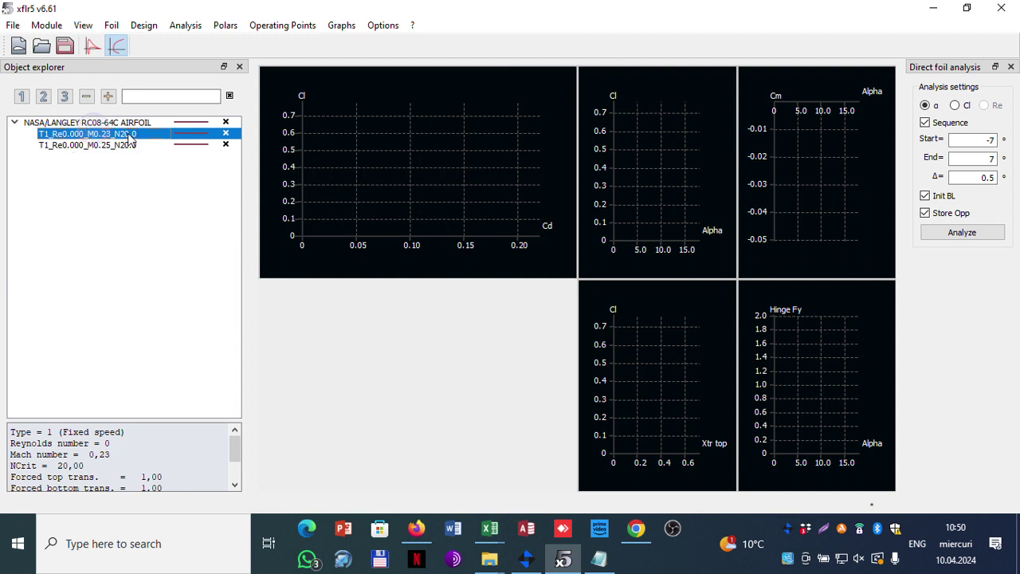
pyautogui.rightClick(112, 133)
pyautogui.click(145, 177)
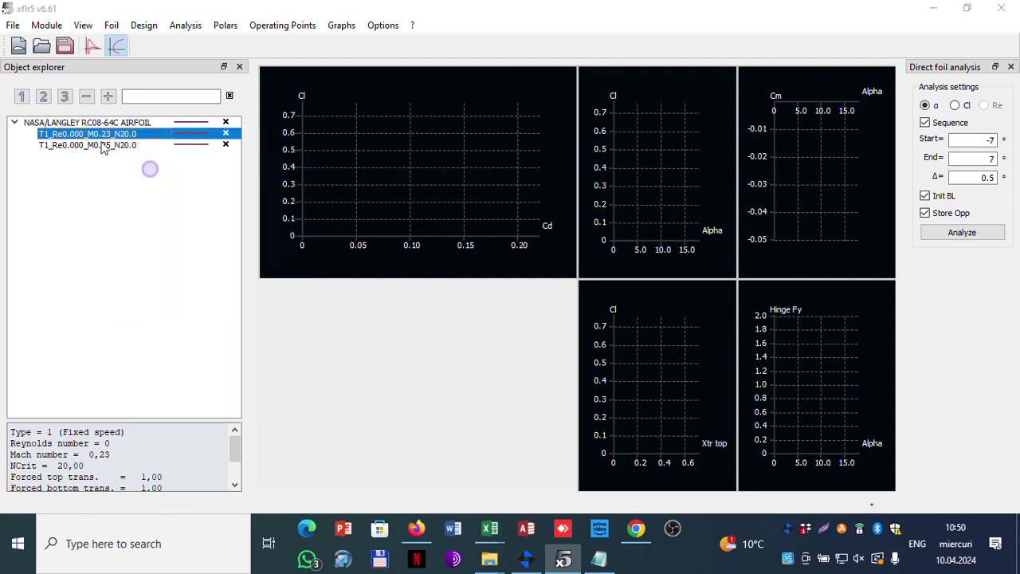
pyautogui.click(464, 291)
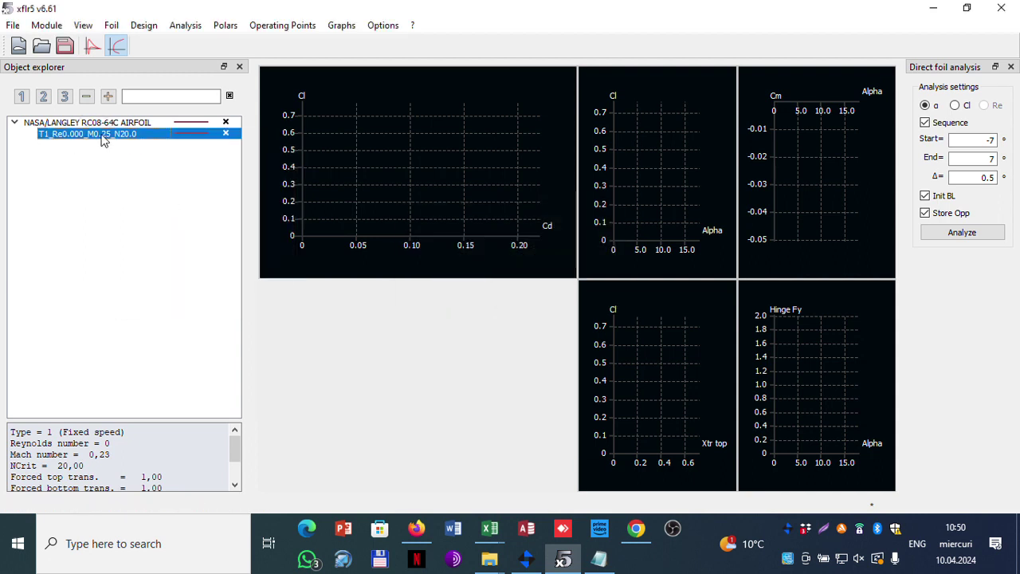
pyautogui.rightClick(105, 137)
pyautogui.click(130, 174)
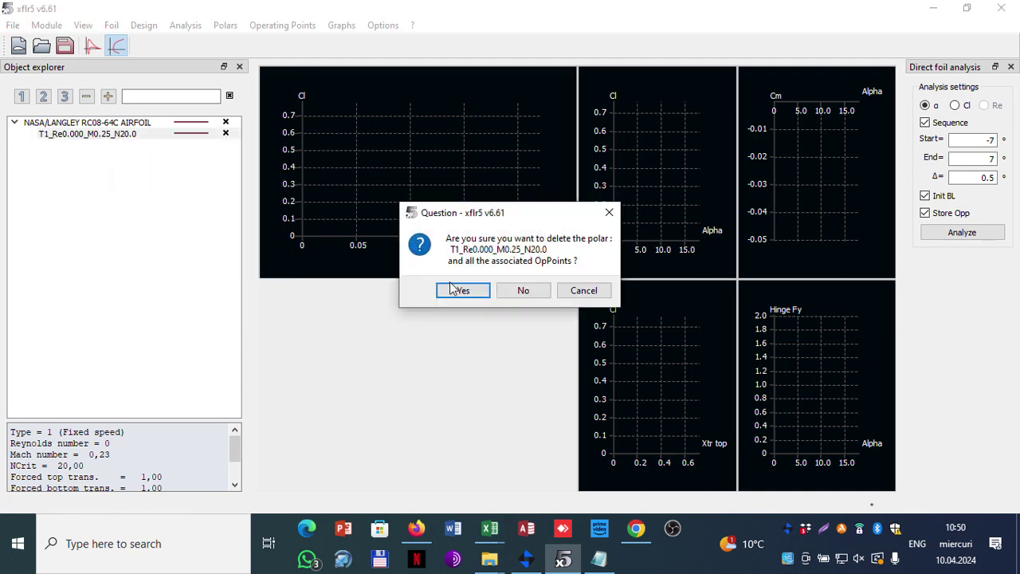
pyautogui.click(448, 283)
# - Define a new analysis for the airfoil with Reynolds number 2276600 and Mach 0.252
pyautogui.click(193, 26)
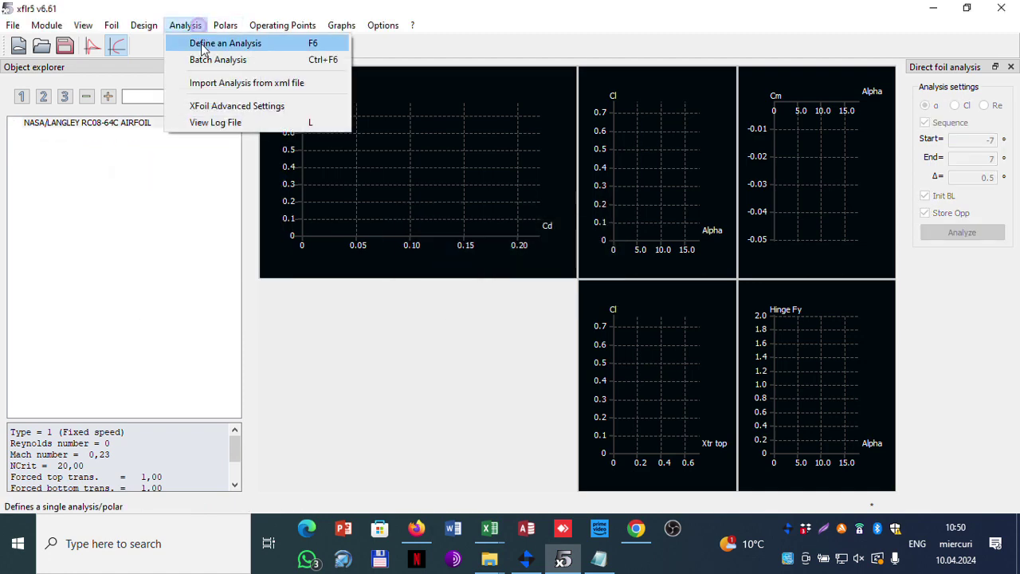
pyautogui.click(203, 42)
pyautogui.doubleClick(446, 318)
pyautogui.write('2276600')
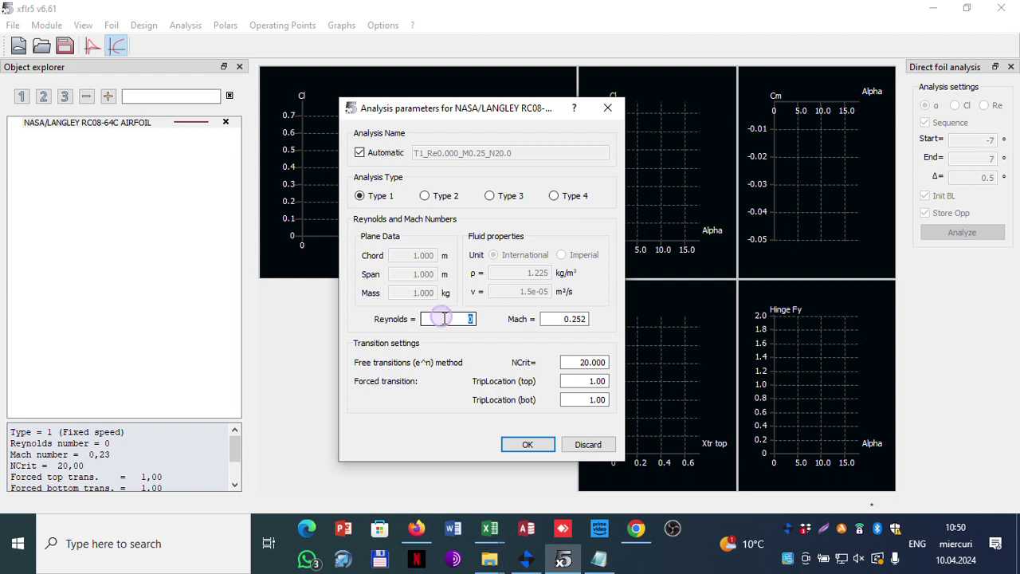
pyautogui.click(526, 444)
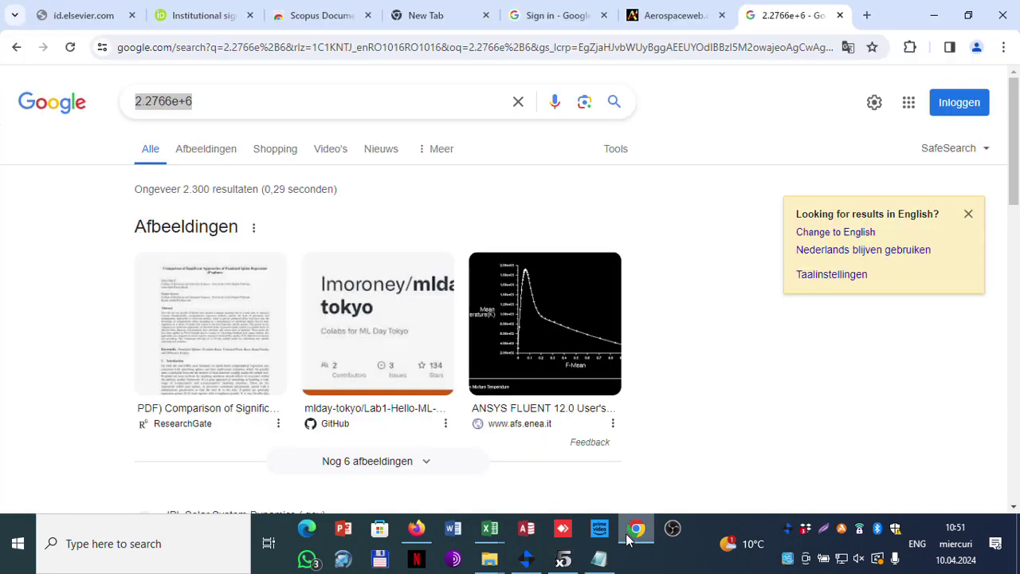
# - Switch to the Aerospaceweb calculator in Chrome and compute the properties for altitude 100 m and velocity 80 m/s
pyautogui.click(636, 528)
pyautogui.click(661, 19)
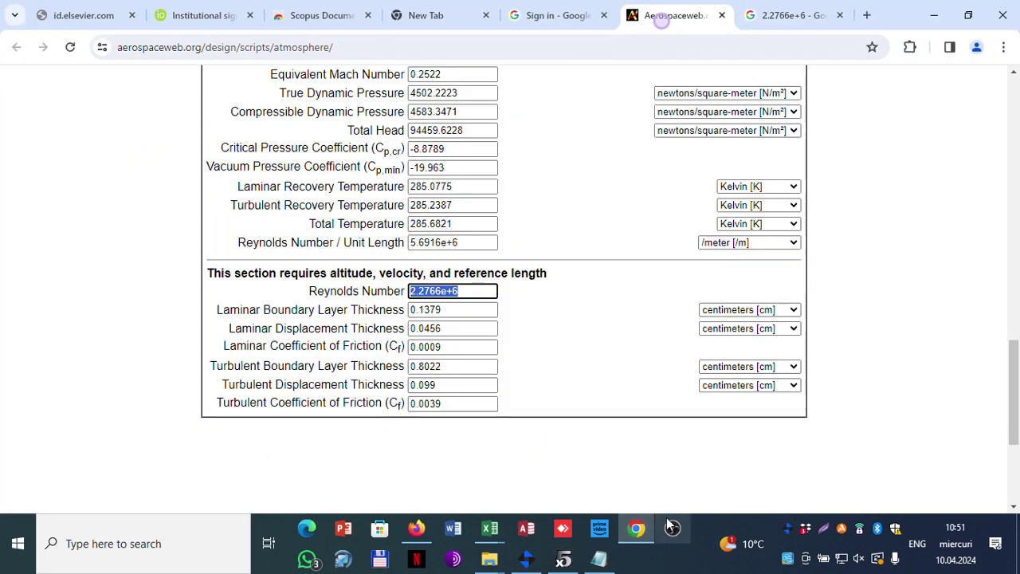
pyautogui.scroll(12, 515, 310)
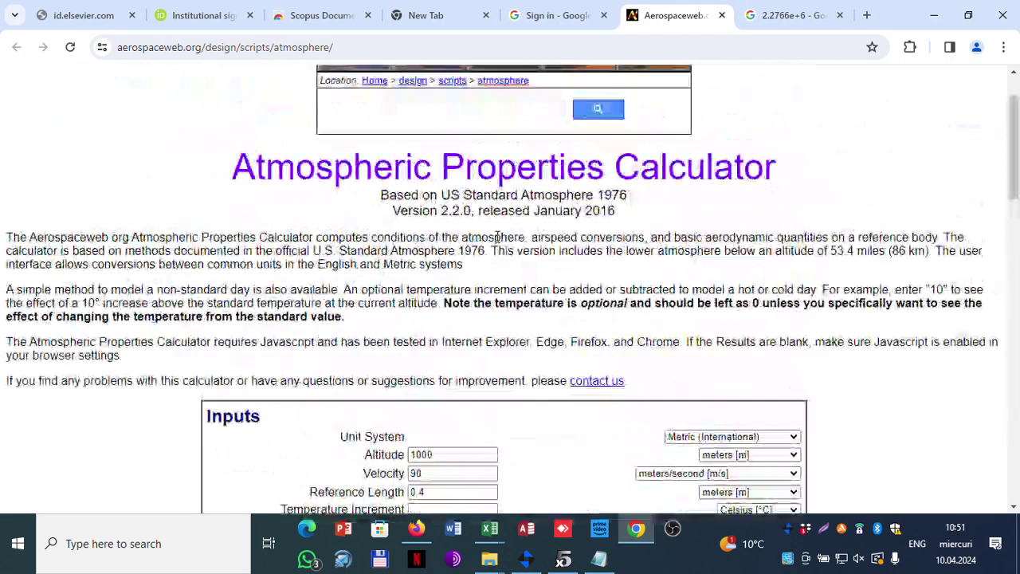
pyautogui.scroll(-3, 496, 236)
pyautogui.moveTo(446, 230); pyautogui.dragTo(371, 231)
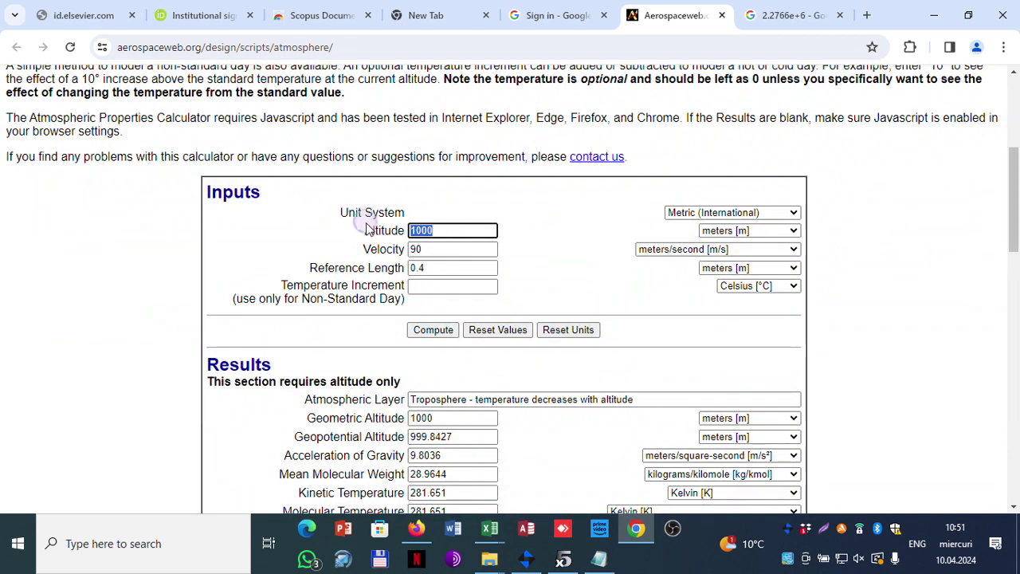
pyautogui.write('100')
pyautogui.click(438, 249)
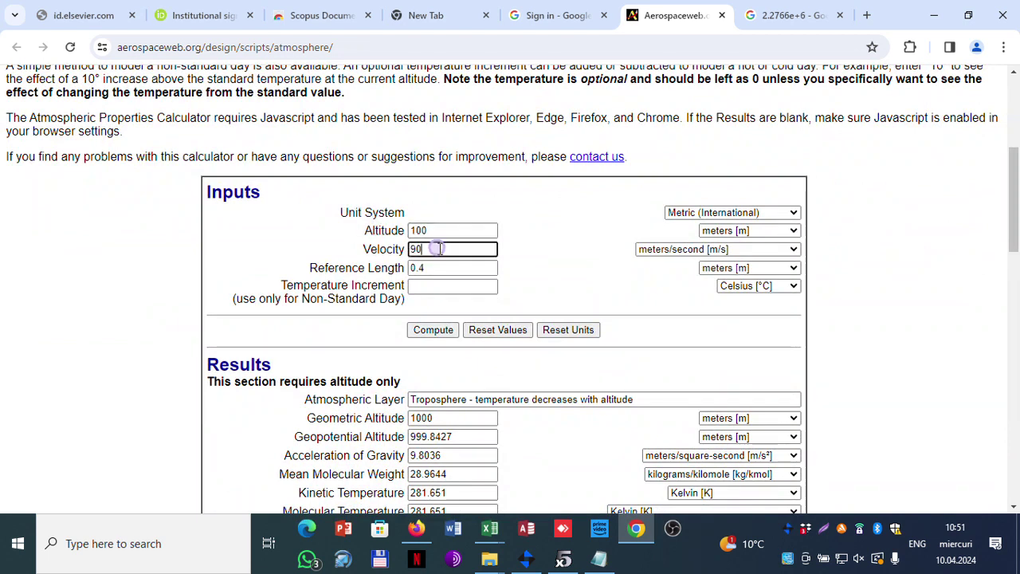
pyautogui.doubleClick(436, 249)
pyautogui.write('88')
pyautogui.click(437, 330)
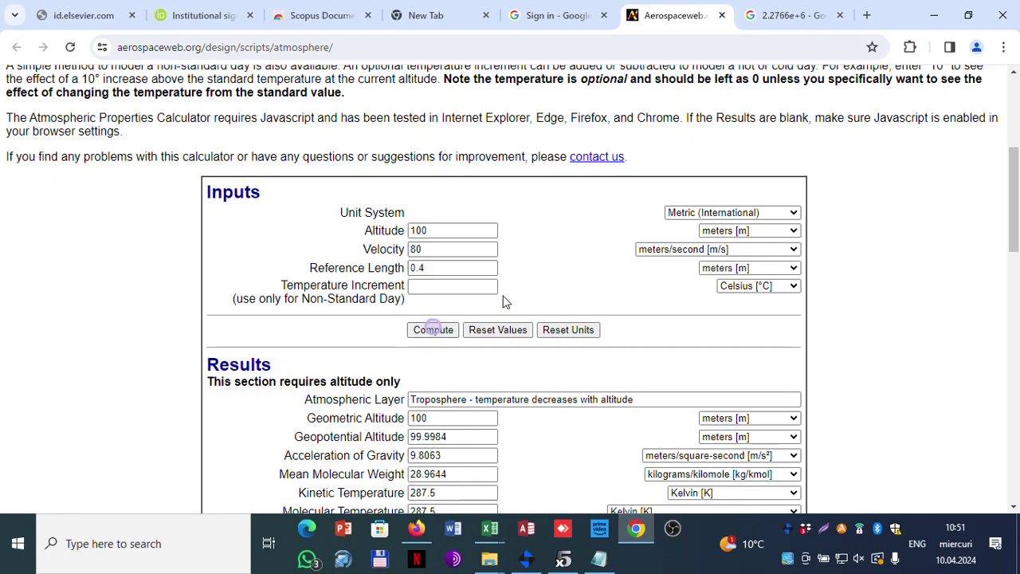
# - Copy the Reynolds Number 2.1736e+6 from the results that require altitude, velocity and reference length
pyautogui.scroll(-3, 546, 281)
pyautogui.scroll(-15, 546, 281)
pyautogui.scroll(2, 494, 192)
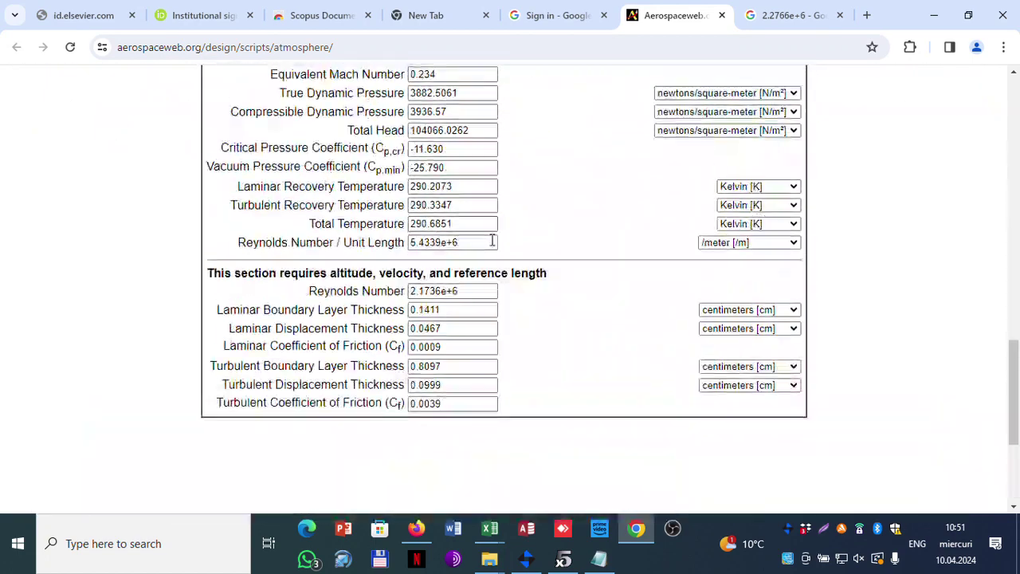
pyautogui.click(462, 293)
pyautogui.moveTo(462, 294); pyautogui.dragTo(375, 291)
pyautogui.hotkey('ctrl', 'c')
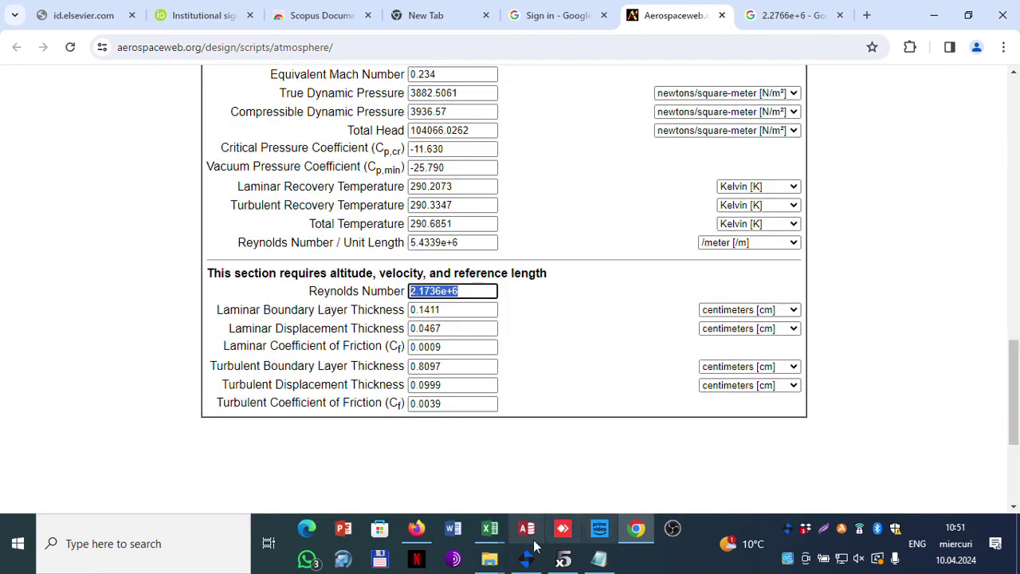
# - Switch to the Excel workbook and paste the copied Reynolds number 2.1736e+6 into cell E5 of Sheet3
pyautogui.click(491, 530)
pyautogui.click(686, 475)
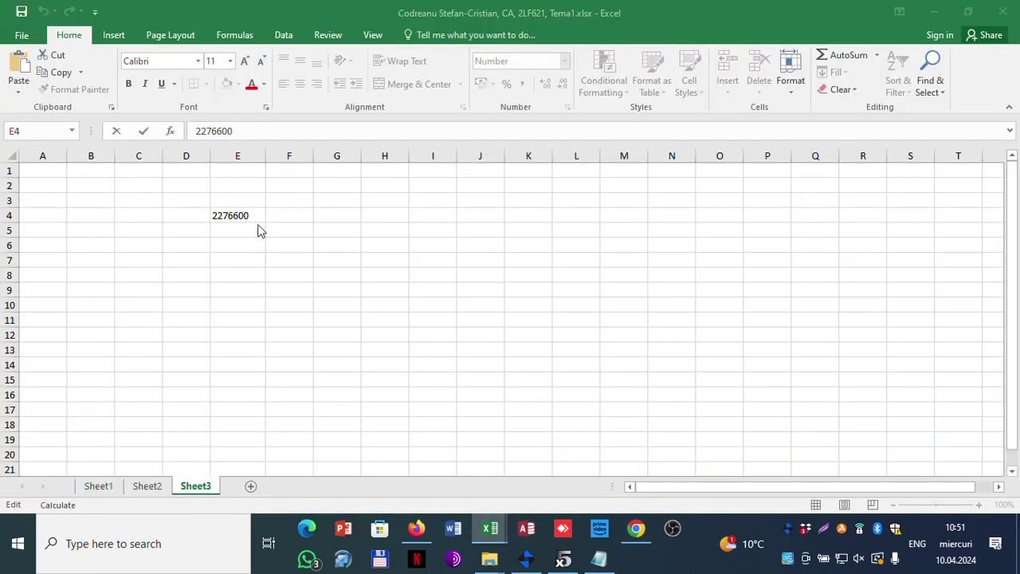
pyautogui.click(235, 229)
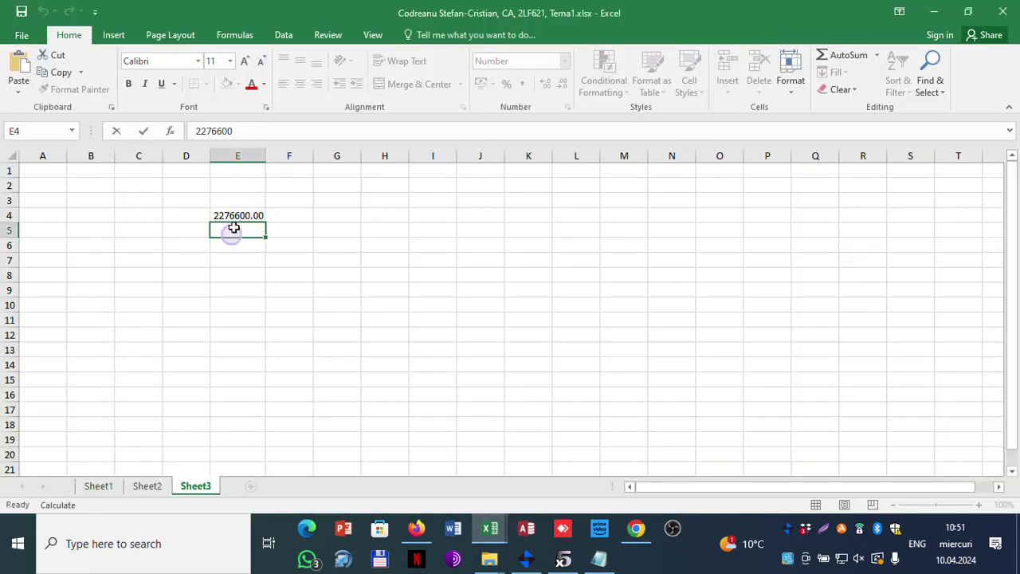
pyautogui.doubleClick(234, 229)
pyautogui.hotkey('ctrl', 'v')
pyautogui.click(242, 264)
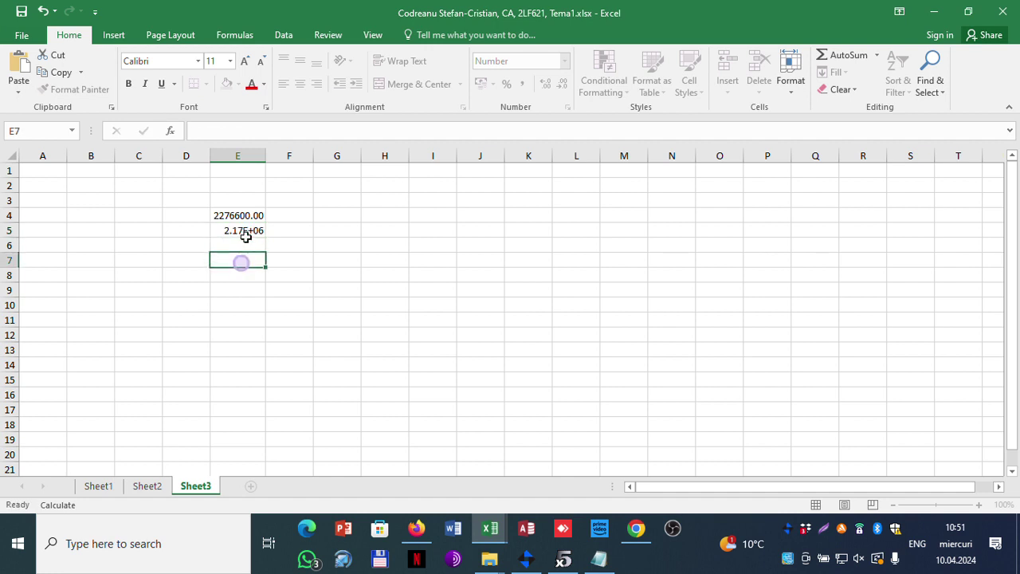
# - Format cell E5 as Number and copy its plain value 2173600
pyautogui.click(241, 232)
pyautogui.click(564, 62)
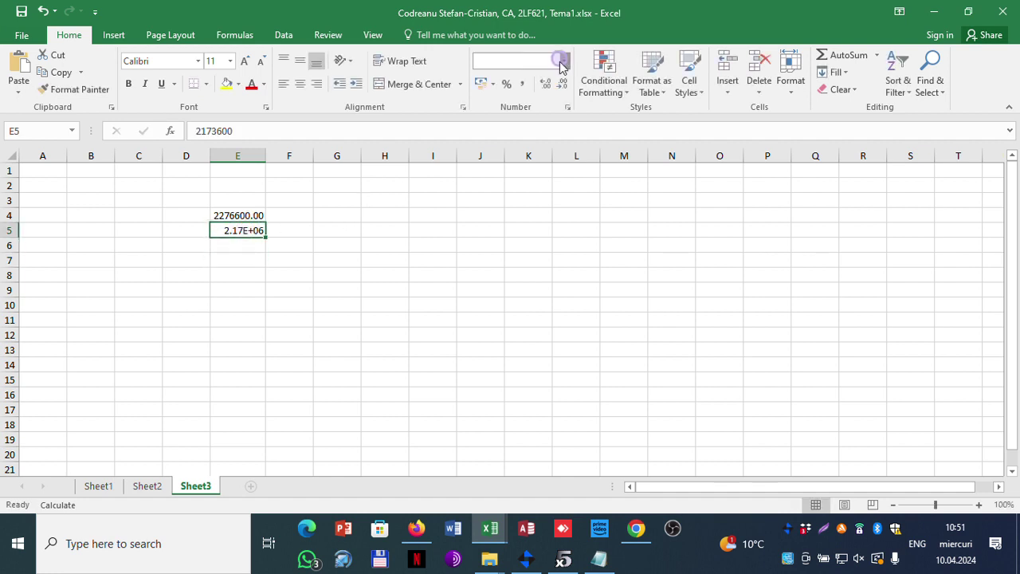
pyautogui.click(532, 117)
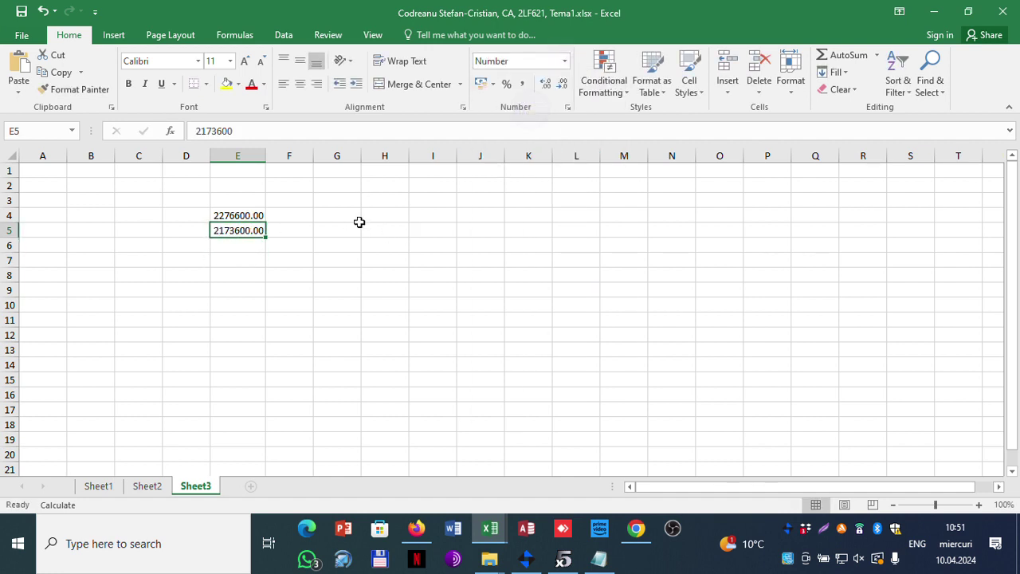
pyautogui.doubleClick(247, 130)
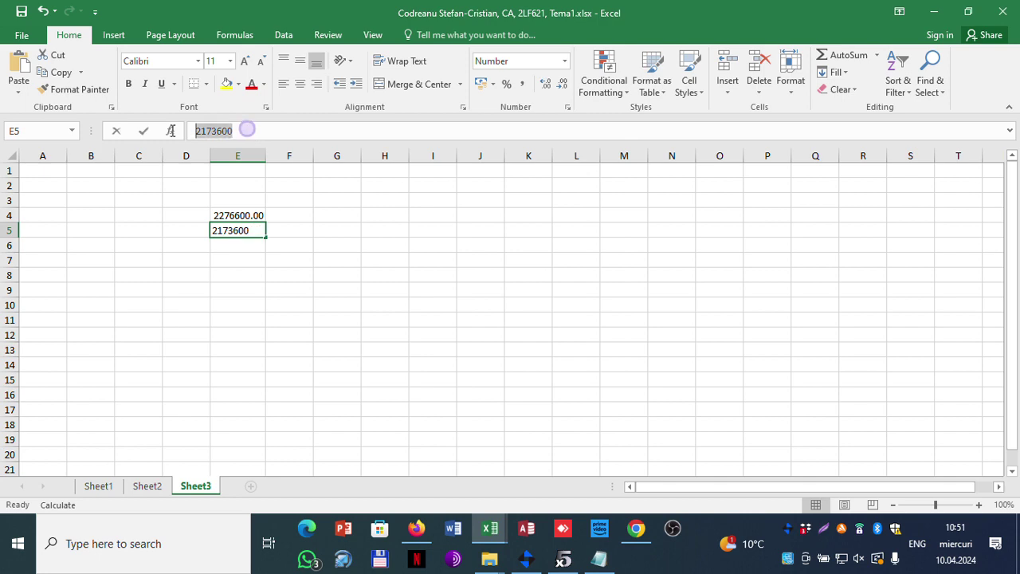
# - Switch to xflr5 and start a new airfoil analysis with automatic naming off and Reynolds number 2173600
pyautogui.click(562, 557)
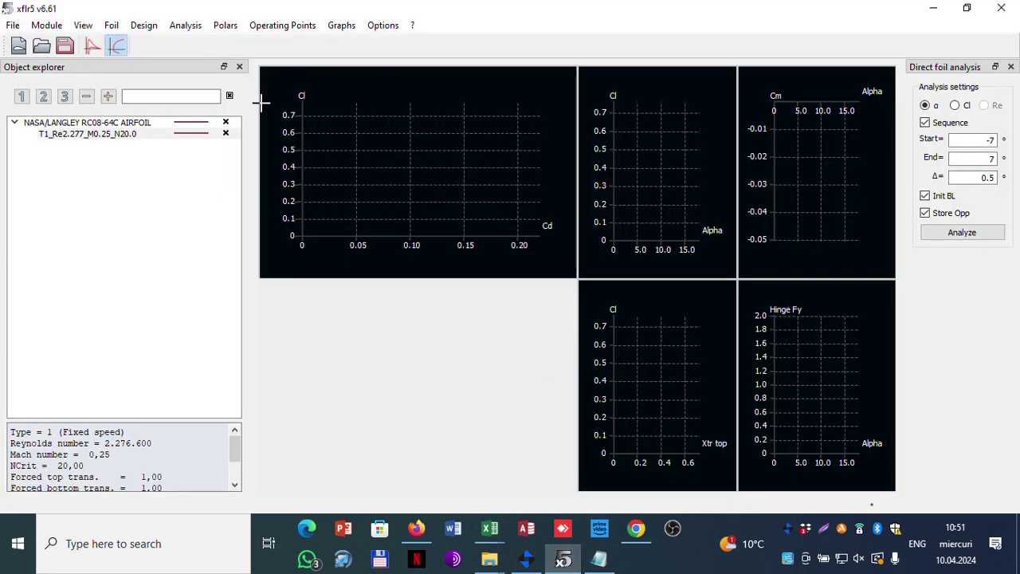
pyautogui.click(185, 24)
pyautogui.click(199, 41)
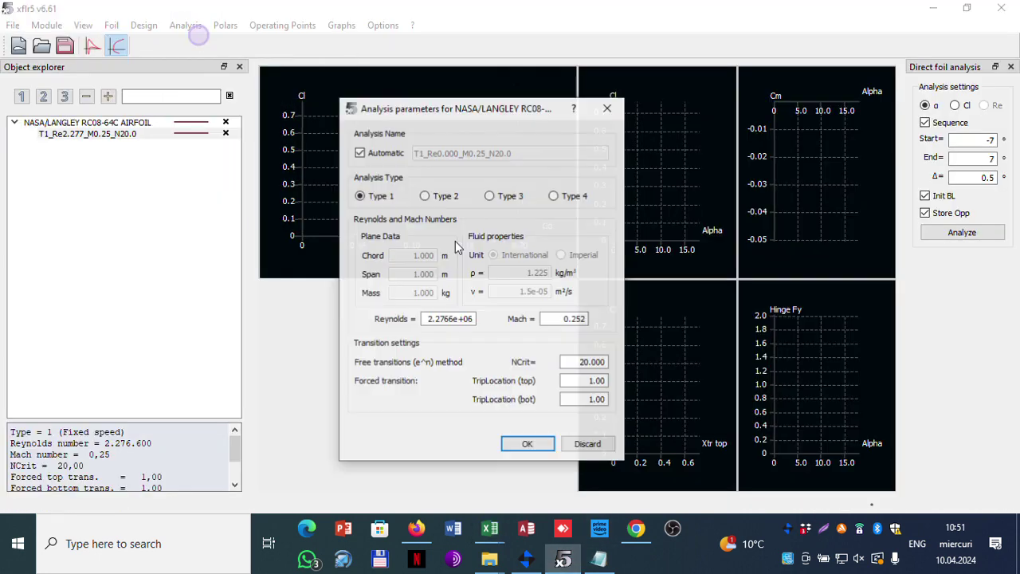
pyautogui.click(391, 154)
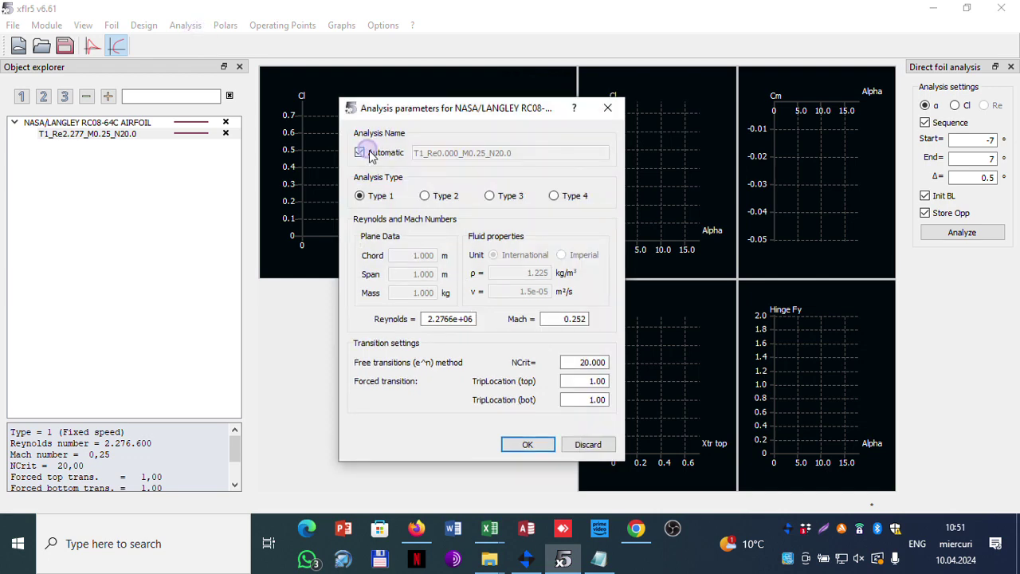
pyautogui.tripleClick(460, 319)
pyautogui.write('2.1736e6')
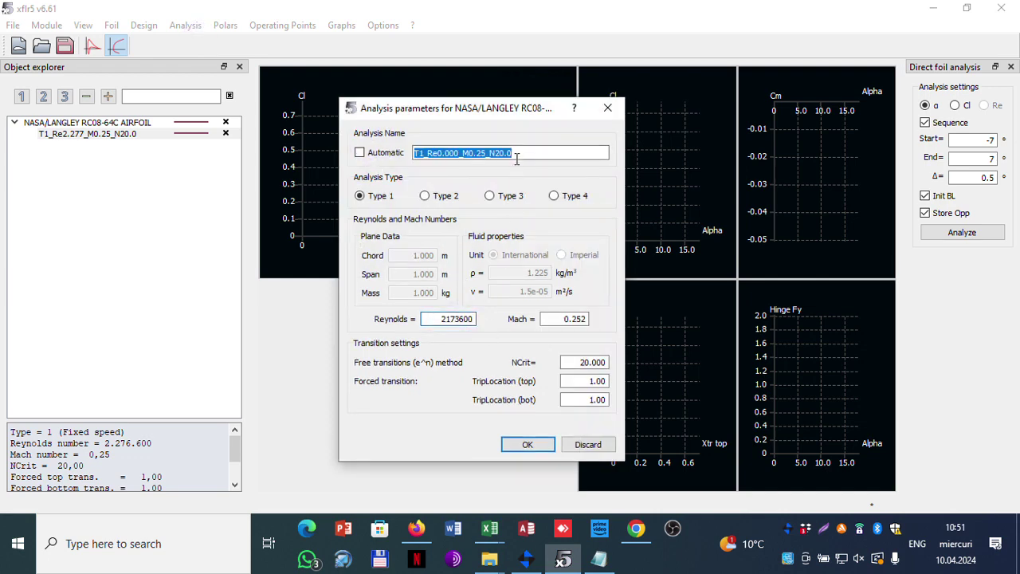
pyautogui.click(518, 153)
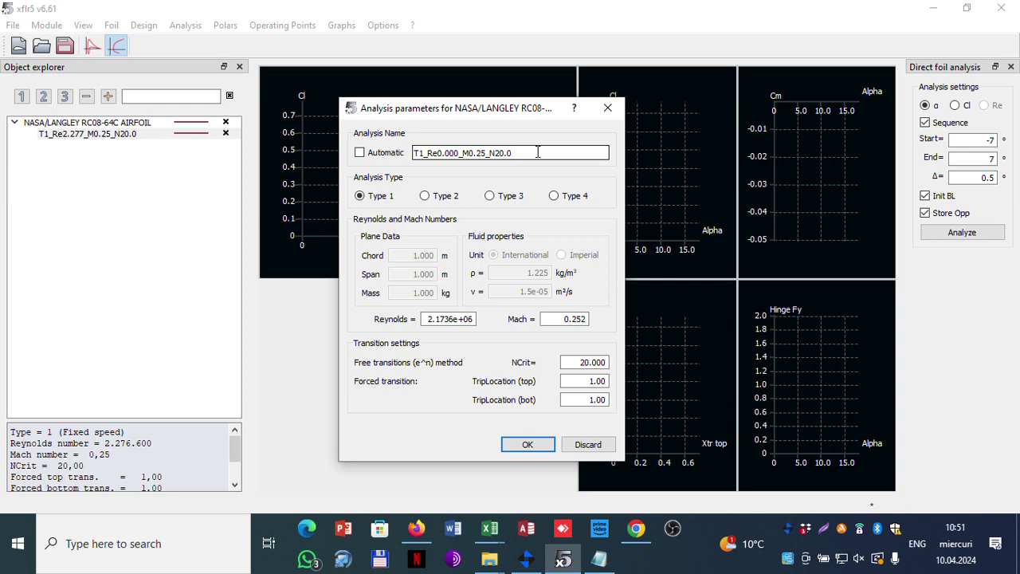
# - Copy 2173600 from cell E5 in Excel again and paste it as the xflr5 analysis's Reynolds number
pyautogui.click(489, 529)
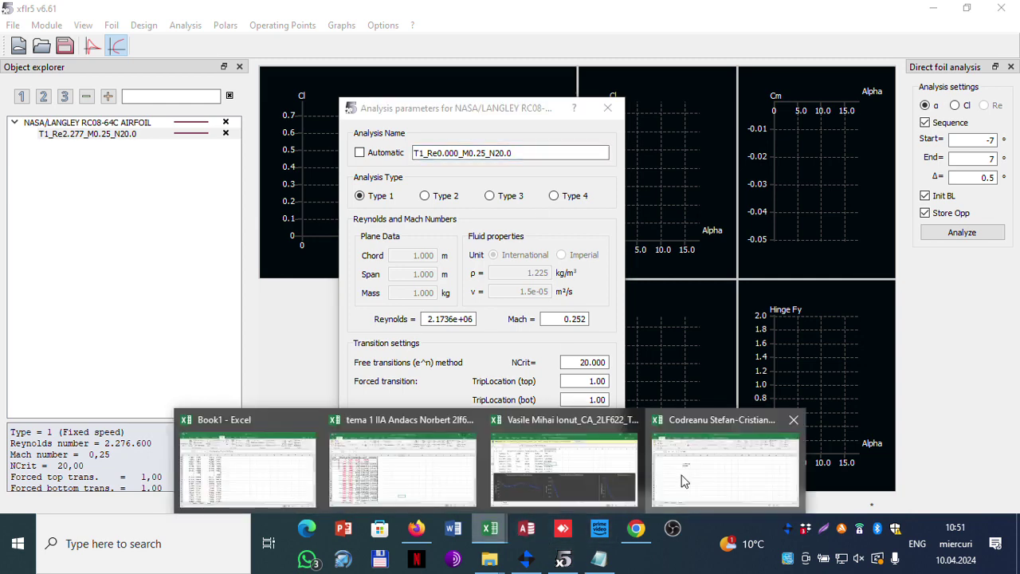
pyautogui.click(681, 481)
pyautogui.rightClick(216, 130)
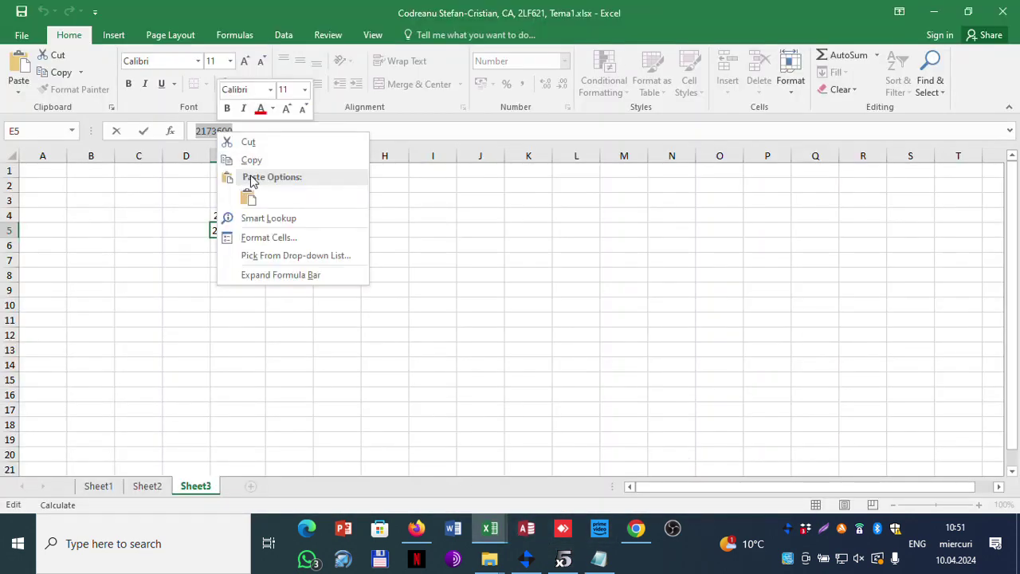
pyautogui.click(253, 164)
pyautogui.click(564, 558)
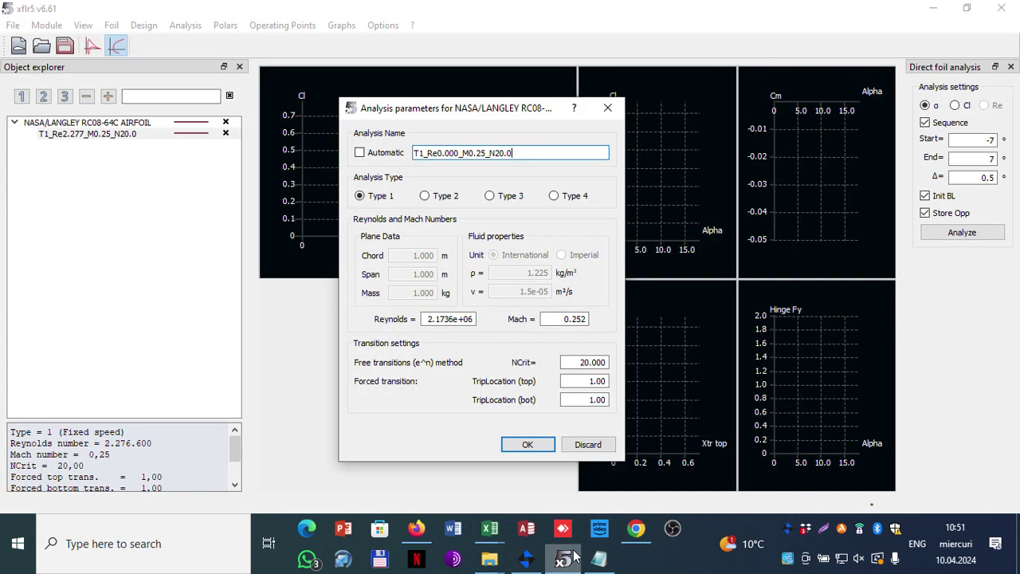
pyautogui.tripleClick(455, 319)
pyautogui.hotkey('ctrl', 'v')
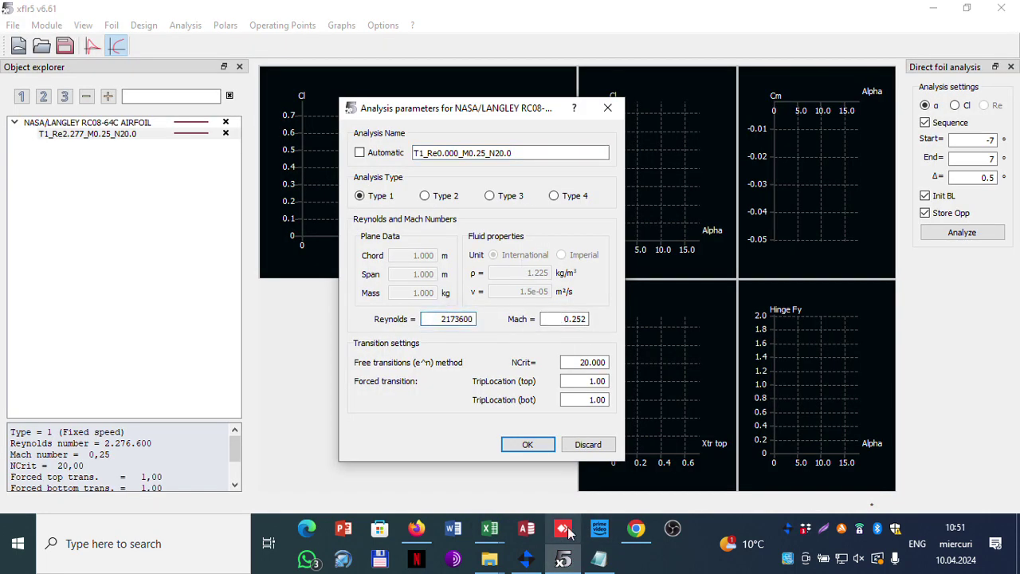
# - Copy the Equivalent Mach Number 0.234 from the Aerospaceweb calculator in Chrome and set it as the Mach number in xflr5
pyautogui.click(636, 528)
pyautogui.scroll(3, 486, 295)
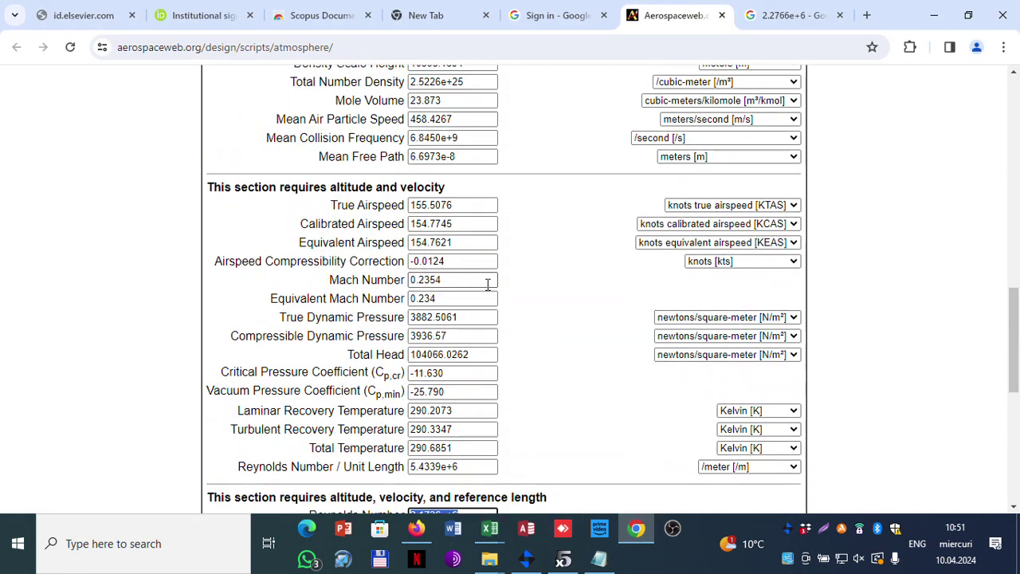
pyautogui.moveTo(444, 299); pyautogui.dragTo(400, 300)
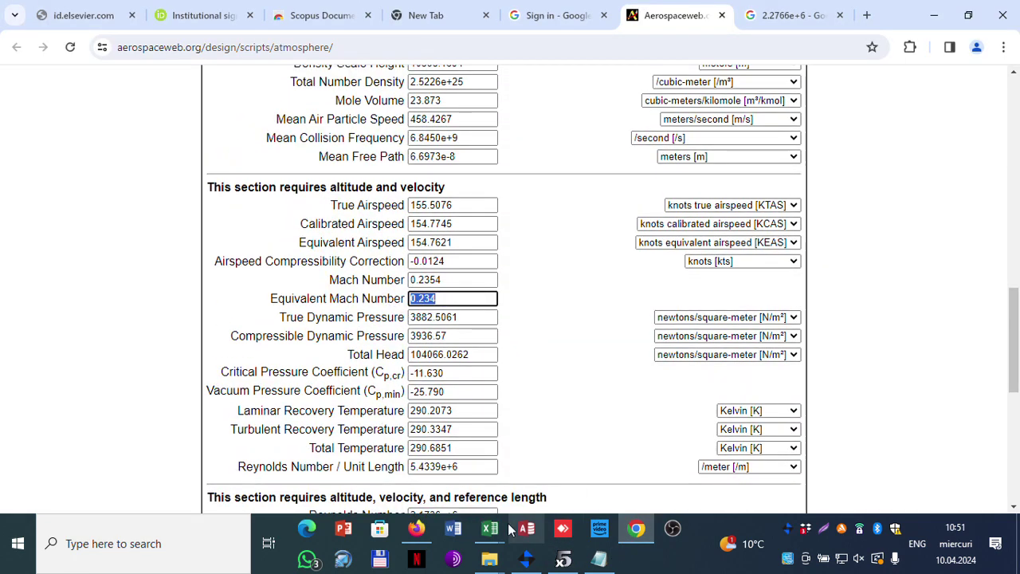
pyautogui.click(563, 559)
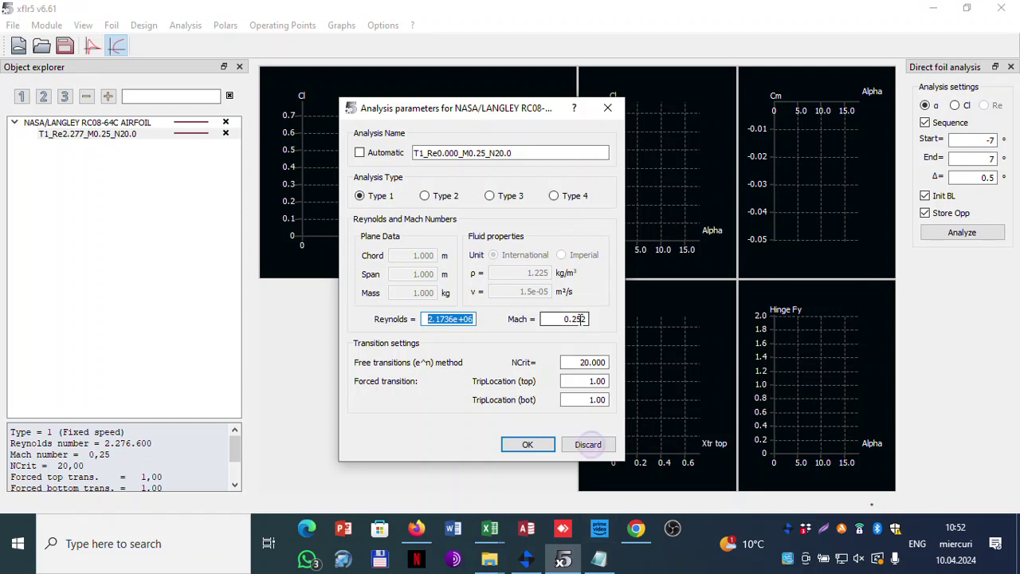
pyautogui.doubleClick(574, 319)
pyautogui.hotkey('ctrl', 'v')
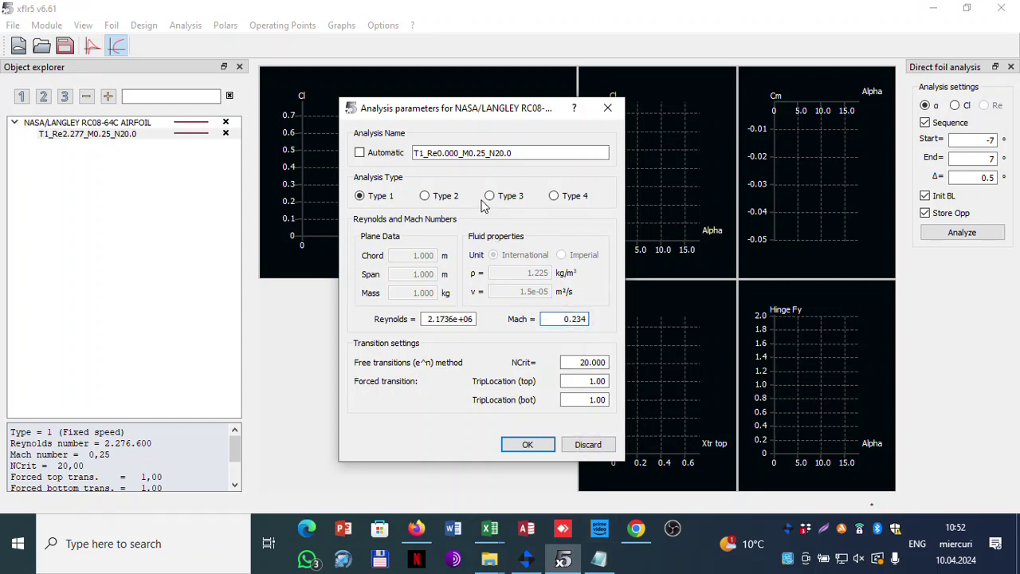
# - Name the analysis decolare and create it
pyautogui.moveTo(518, 152); pyautogui.dragTo(417, 147)
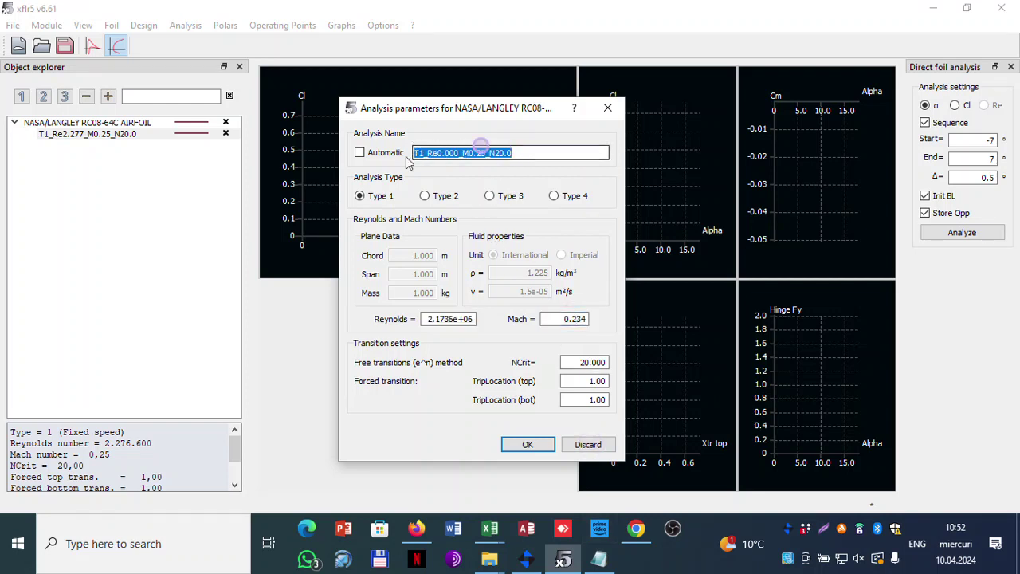
pyautogui.write('decolare')
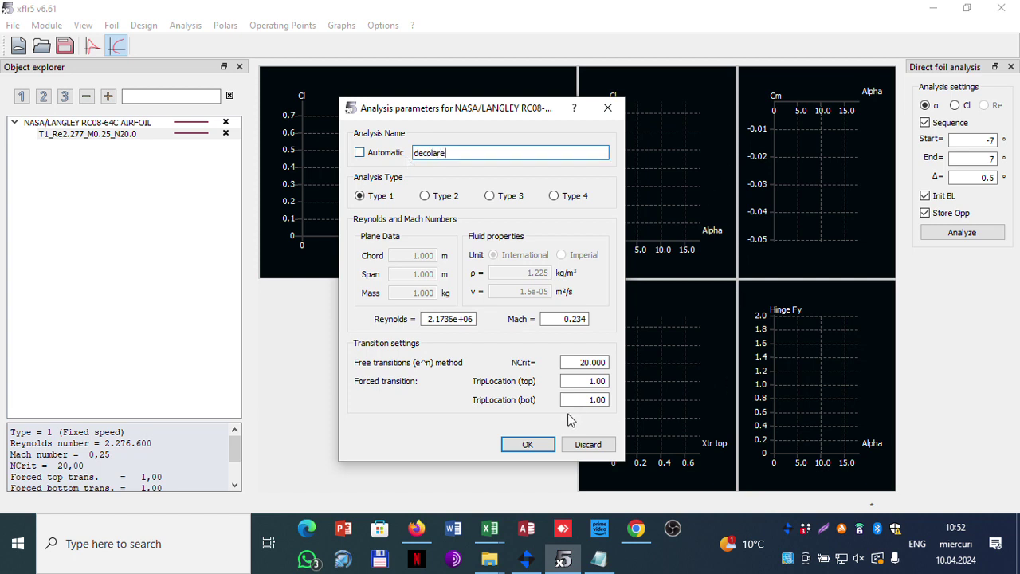
pyautogui.click(519, 444)
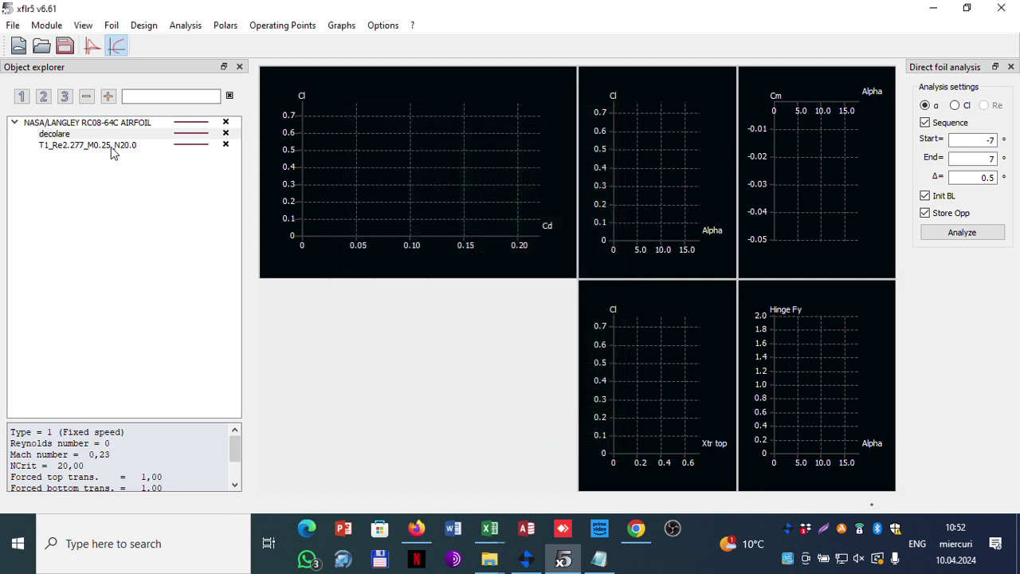
# - Start the analysis of the decolare polar from -7° to 7° and cancel the run
pyautogui.click(72, 138)
pyautogui.rightClick(72, 137)
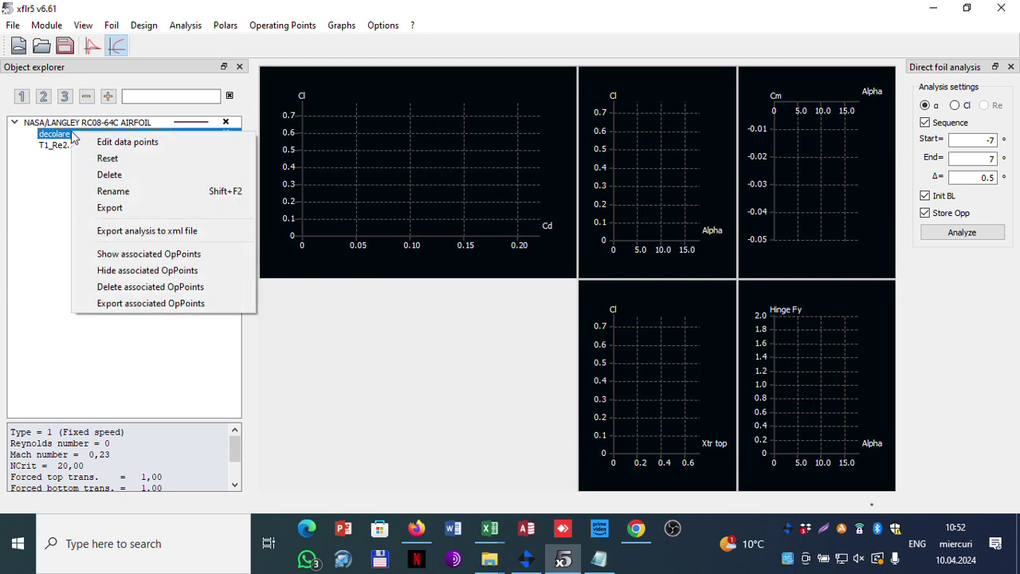
pyautogui.click(951, 236)
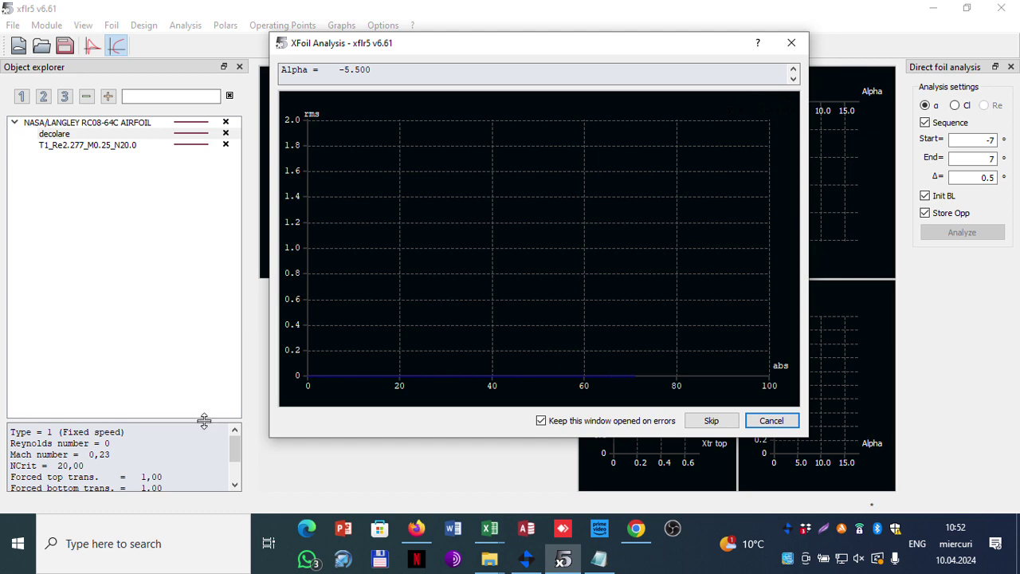
pyautogui.moveTo(94, 443); pyautogui.dragTo(109, 455)
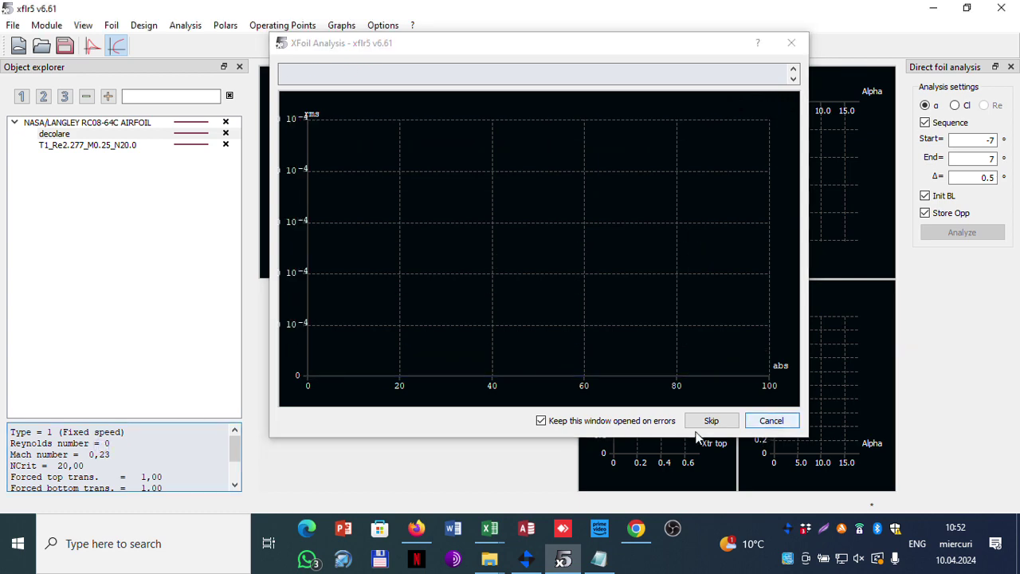
pyautogui.click(768, 417)
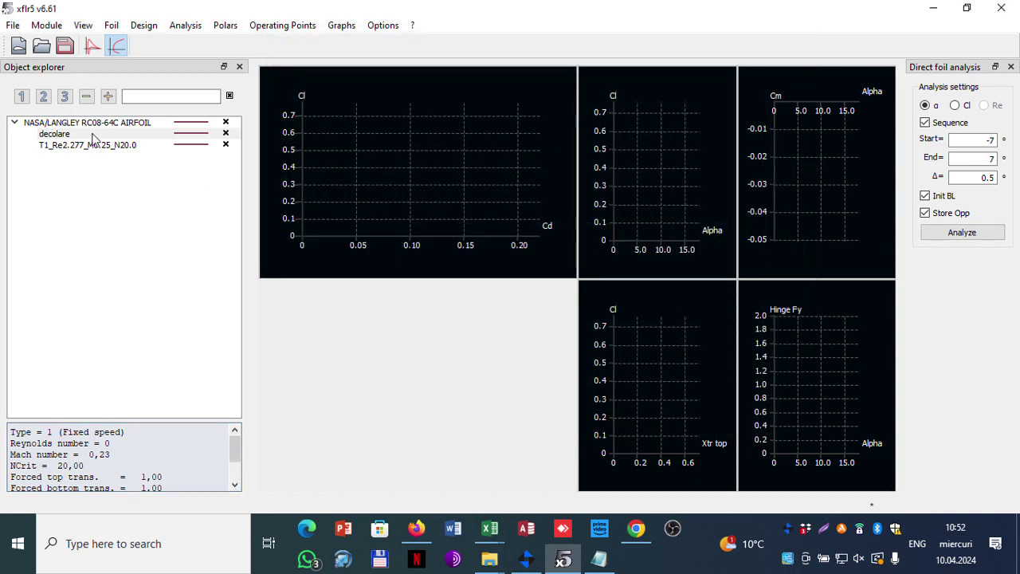
# - Delete the decolare polar and all its associated operating points
pyautogui.click(56, 134)
pyautogui.rightClick(94, 140)
pyautogui.click(141, 176)
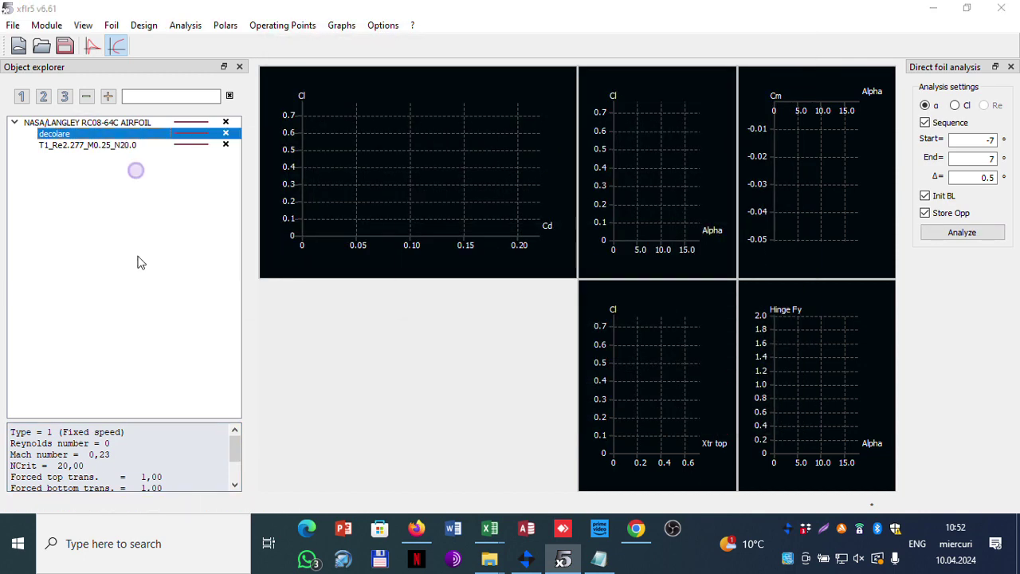
pyautogui.click(460, 293)
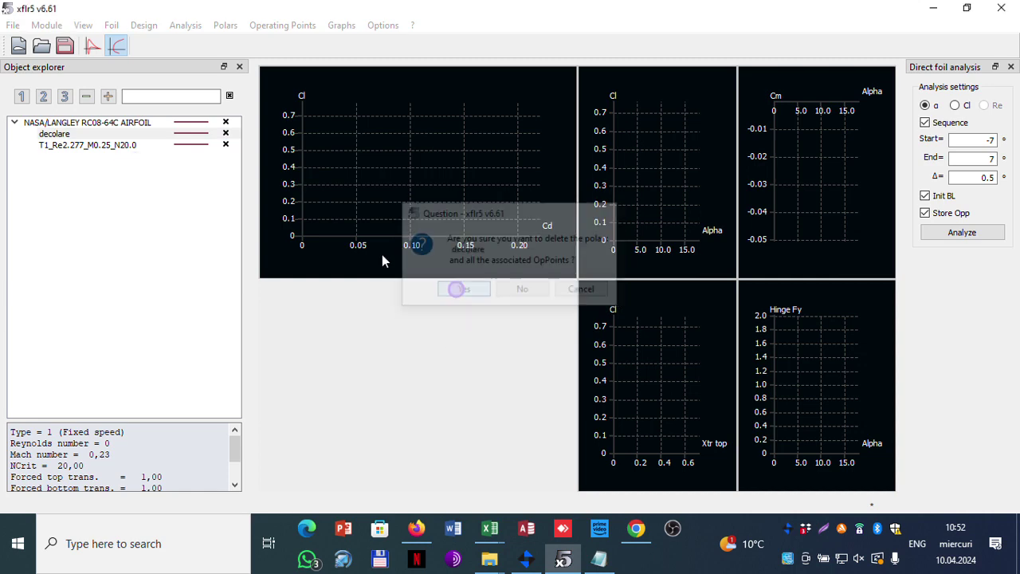
# - Start a new analysis for the airfoil and set its Reynolds number to 2173600, copied from cell E5 in Excel
pyautogui.click(191, 27)
pyautogui.click(204, 42)
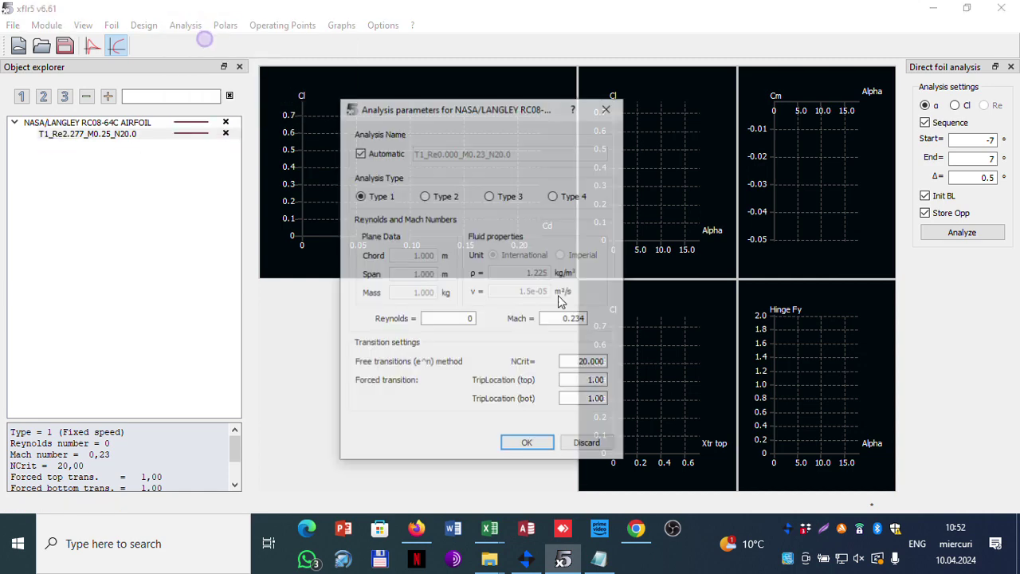
pyautogui.click(454, 317)
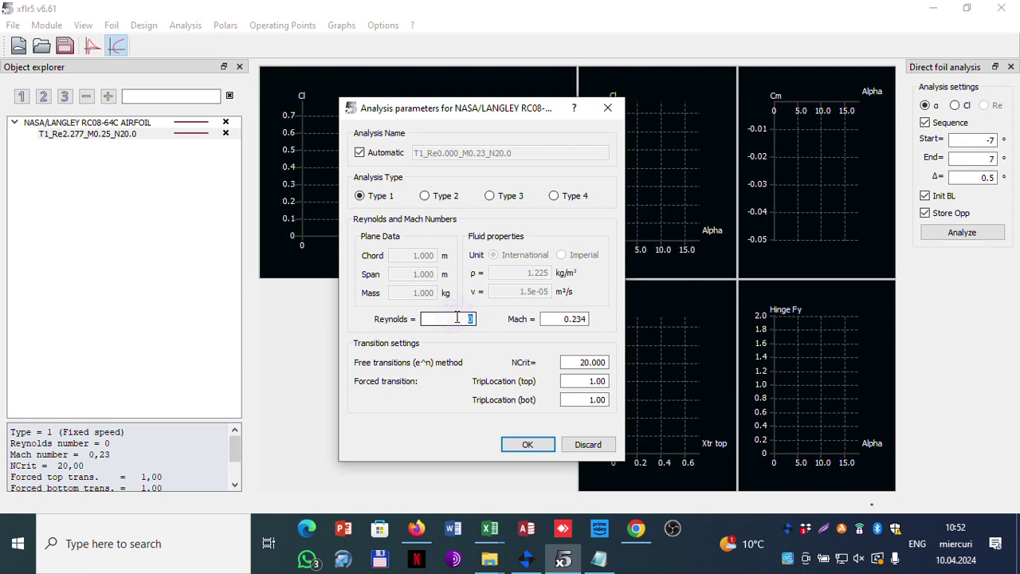
pyautogui.write('0.234')
pyautogui.click(567, 319)
pyautogui.click(490, 528)
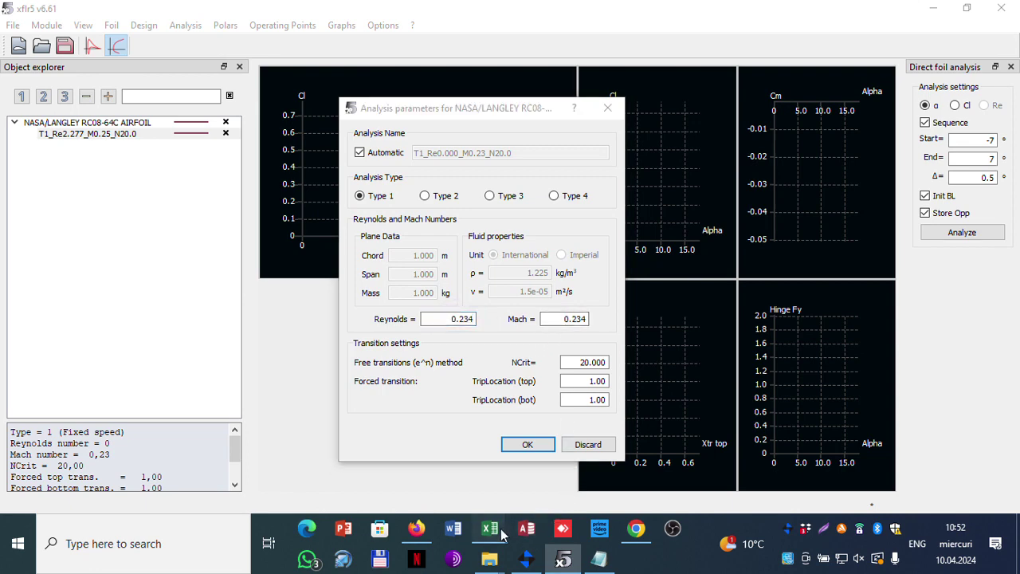
pyautogui.click(690, 478)
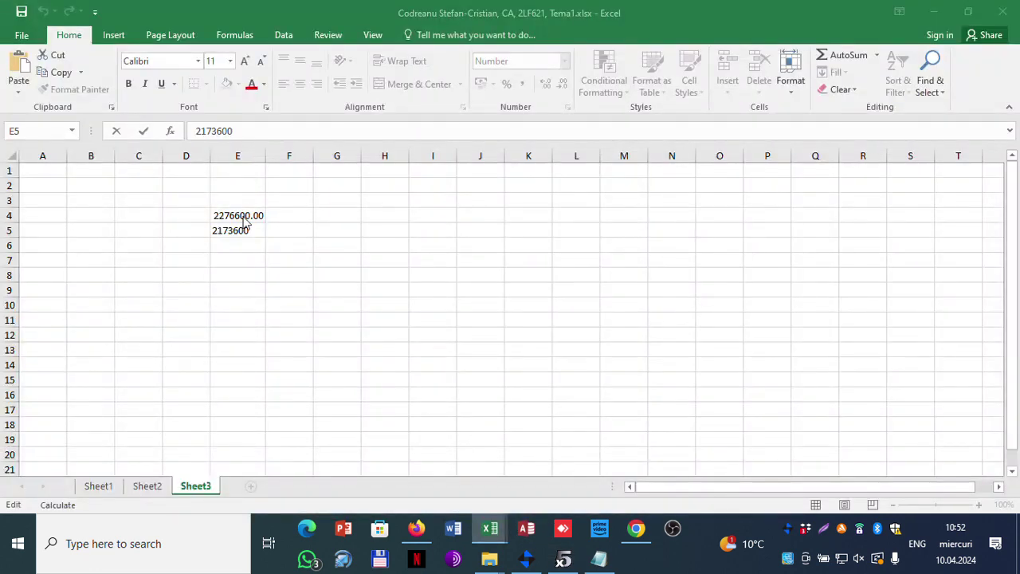
pyautogui.click(243, 230)
pyautogui.moveTo(239, 130); pyautogui.dragTo(173, 130)
pyautogui.hotkey('ctrl', 'c')
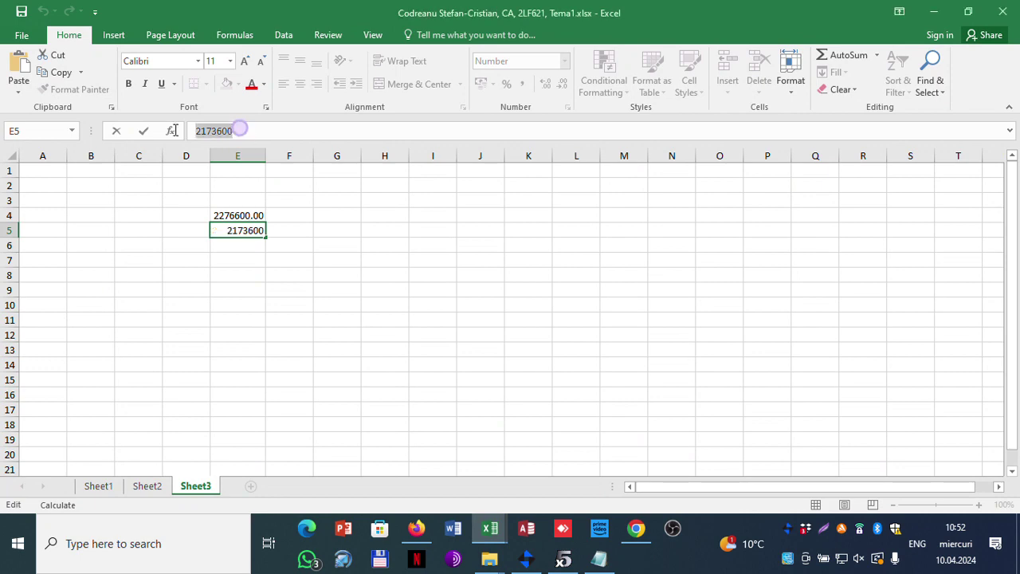
pyautogui.click(563, 560)
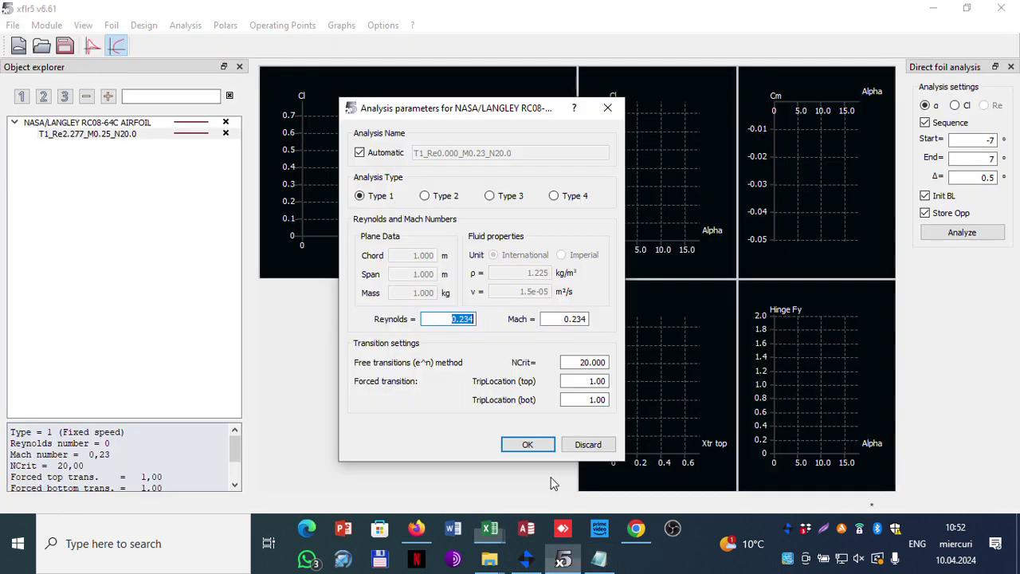
pyautogui.hotkey('ctrl', 'v')
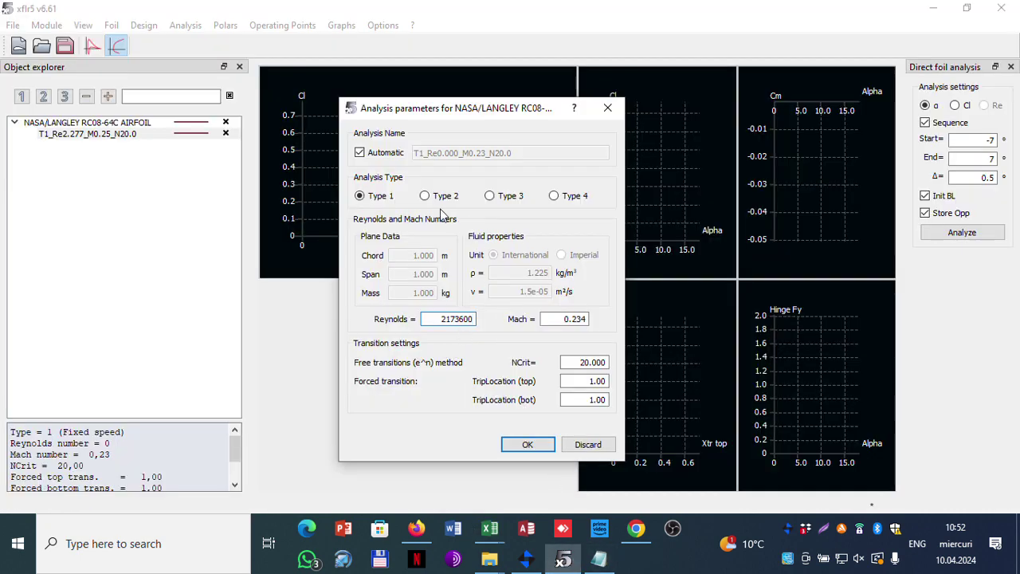
# - Create the analysis with Reynolds 2173600 and Mach 0.234 and select its polar under the airfoil
pyautogui.click(524, 446)
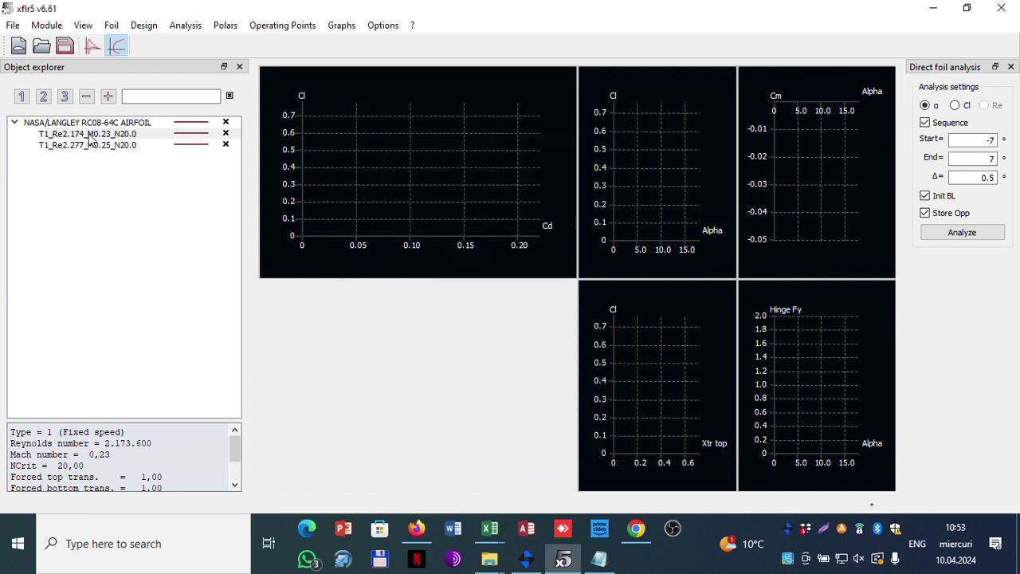
pyautogui.click(90, 136)
pyautogui.click(90, 146)
pyautogui.click(90, 136)
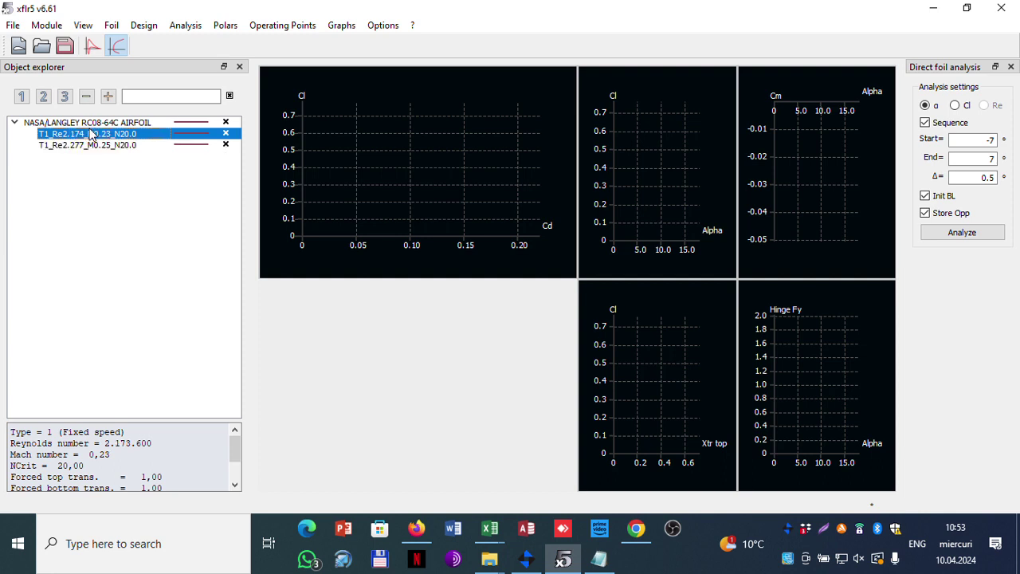
pyautogui.click(90, 143)
pyautogui.click(89, 122)
pyautogui.click(99, 135)
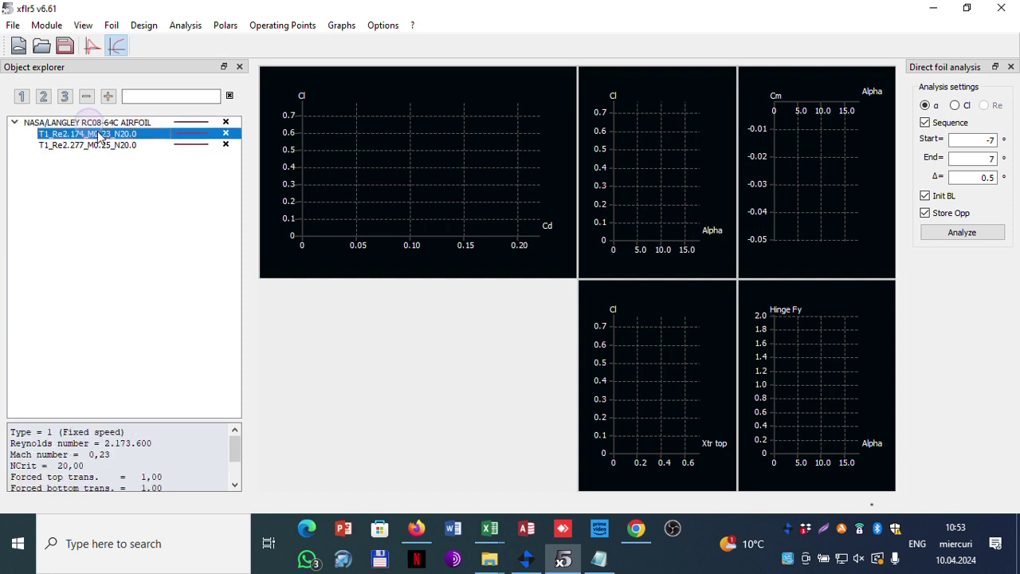
# - Run the Reynolds 2173600 analysis from -7° to 7° in 0.5° increments and close the finished run
pyautogui.click(974, 235)
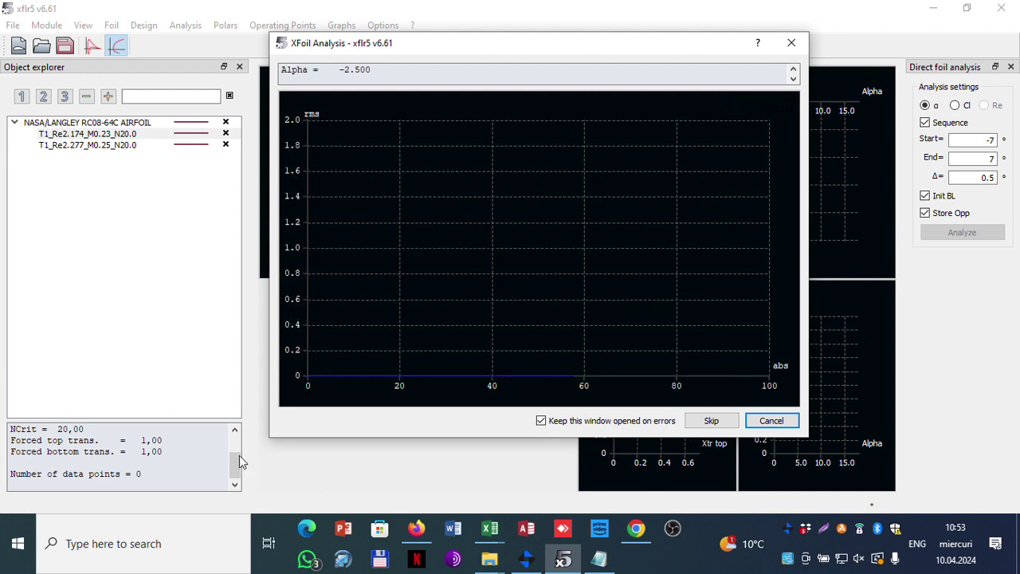
pyautogui.moveTo(239, 463); pyautogui.dragTo(236, 436)
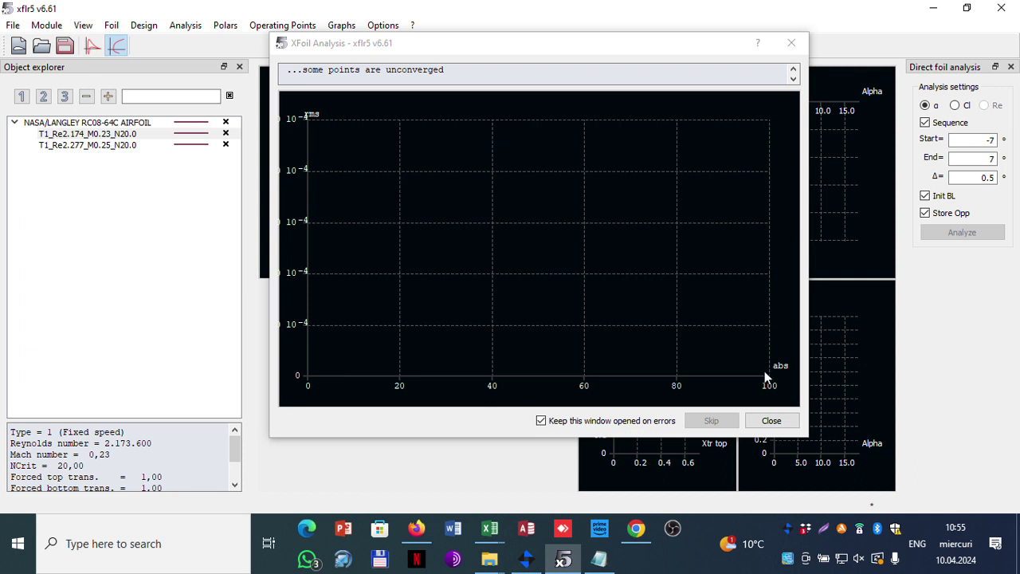
pyautogui.click(771, 420)
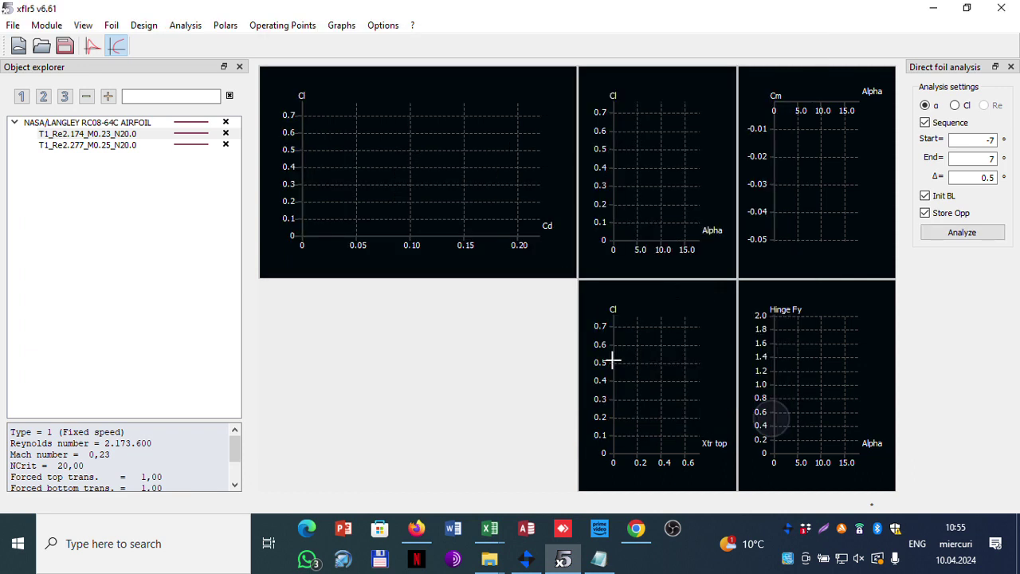
# - Check the Reynolds values in Excel and define another analysis with Reynolds 2173000 and Mach 0.234 in xflr5
pyautogui.click(69, 134)
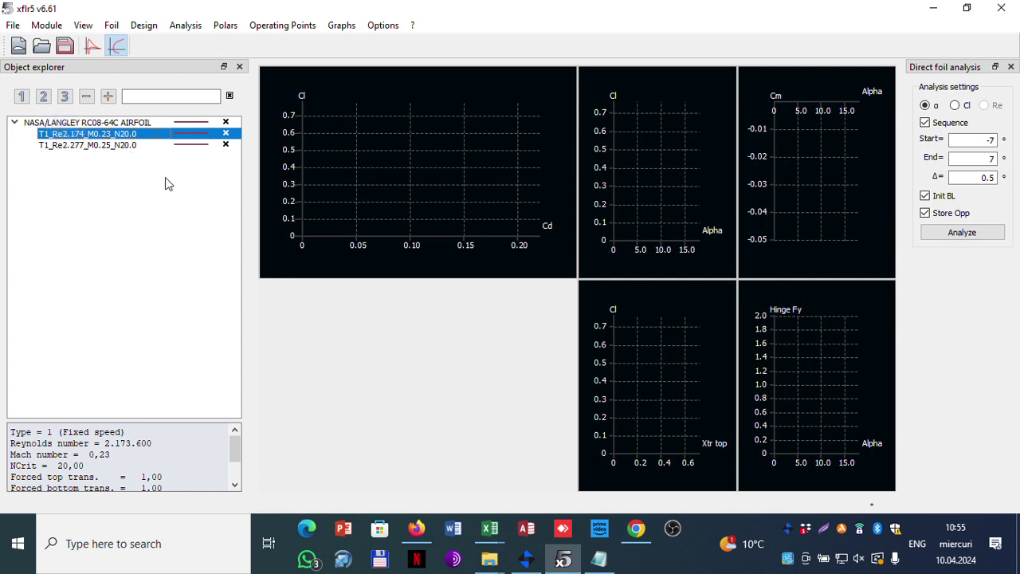
pyautogui.click(182, 24)
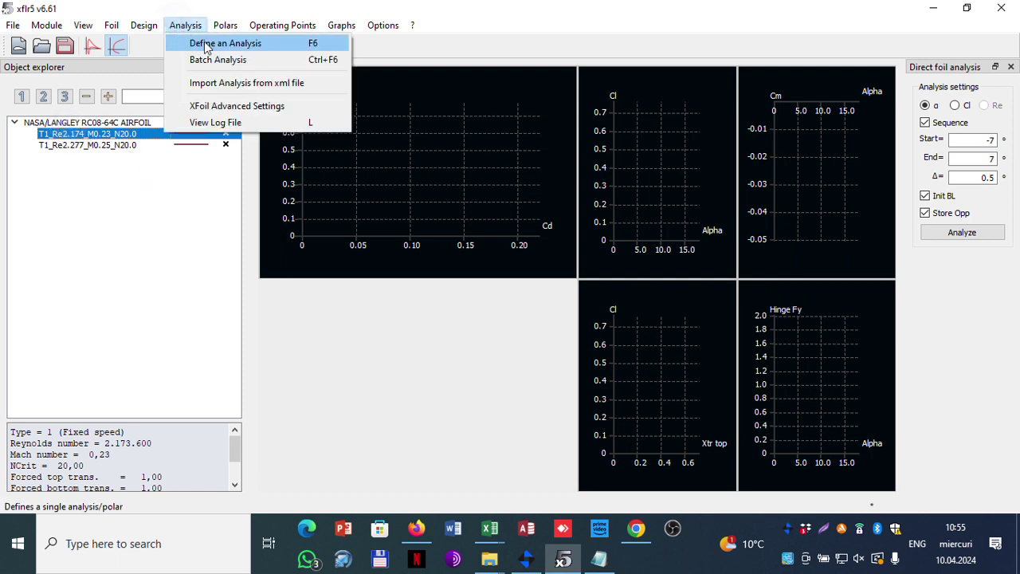
pyautogui.click(205, 44)
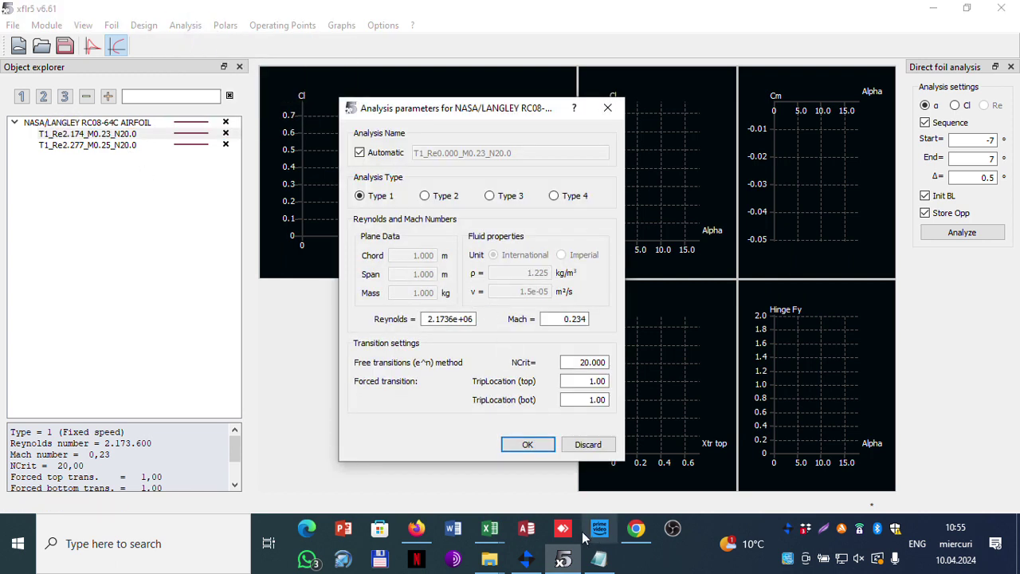
pyautogui.click(489, 527)
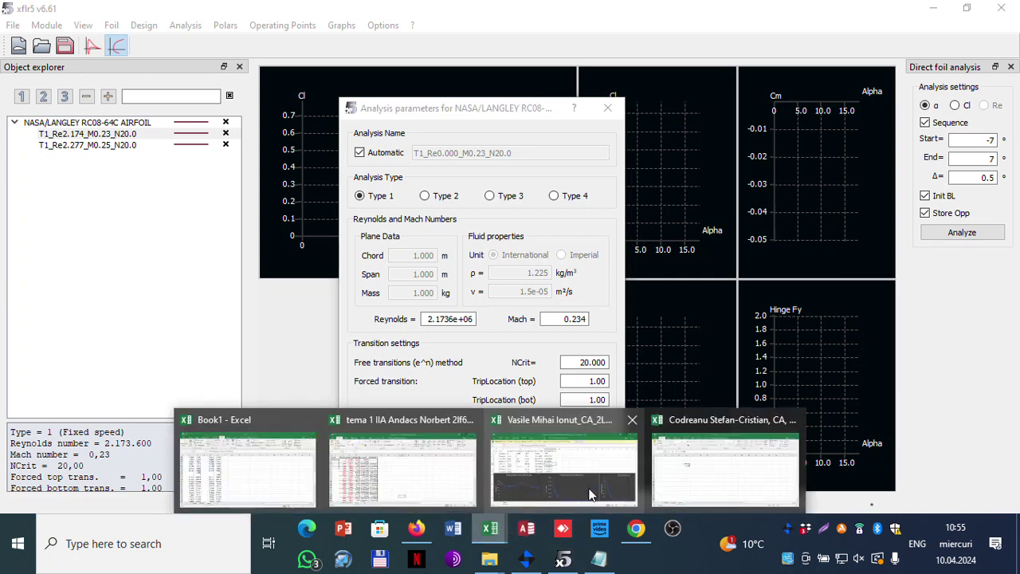
pyautogui.click(699, 481)
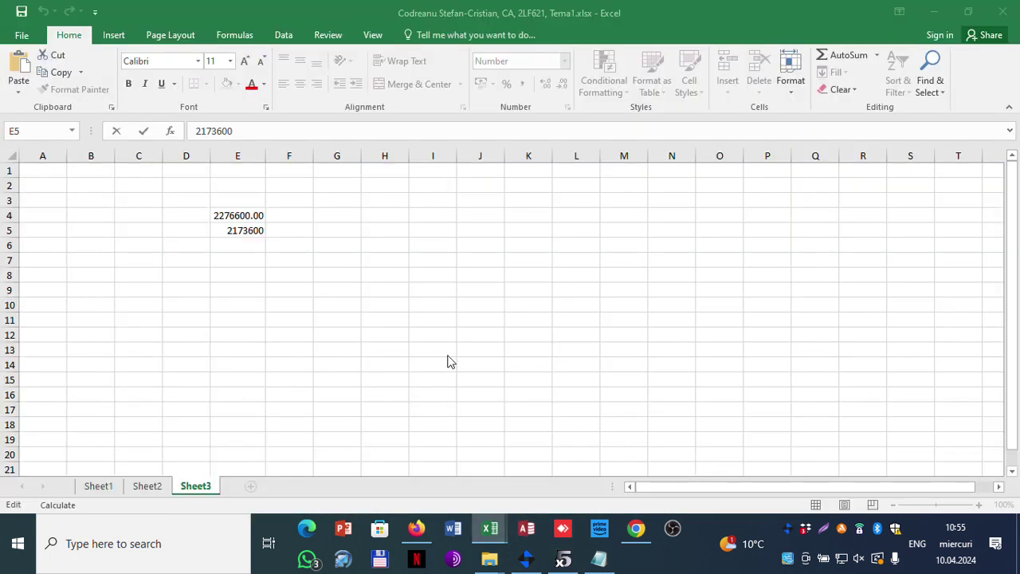
pyautogui.click(930, 13)
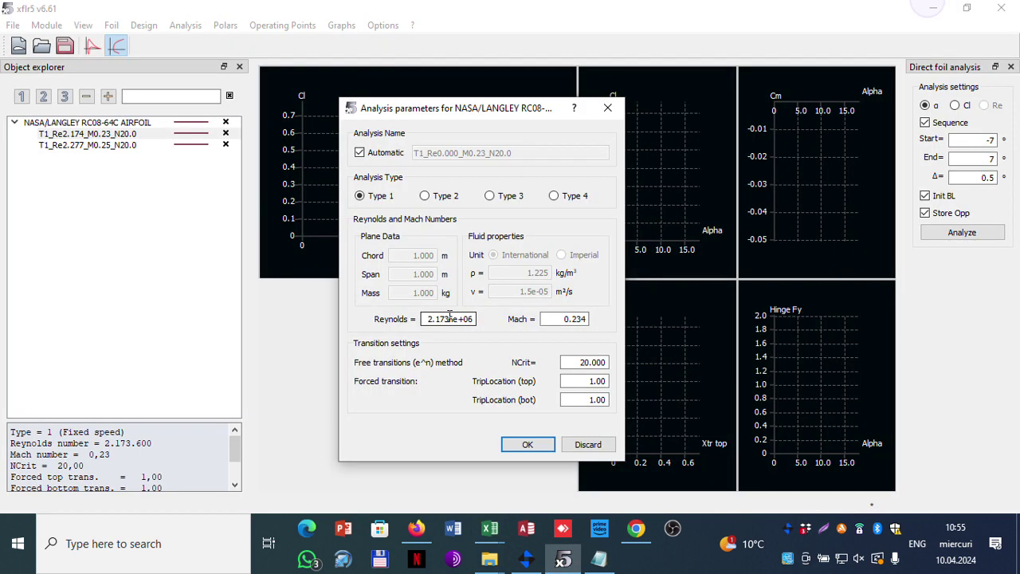
pyautogui.doubleClick(449, 319)
pyautogui.write('2')
pyautogui.click(527, 444)
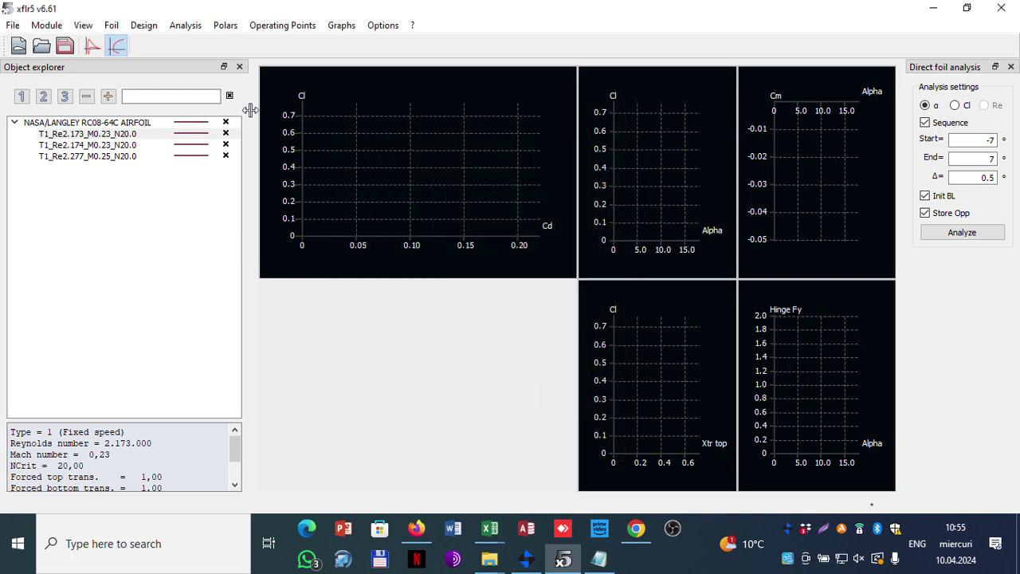
# - Define another Type 1 analysis for the airfoil with Reynolds 100000000 and Mach 0.234
pyautogui.click(185, 25)
pyautogui.click(200, 41)
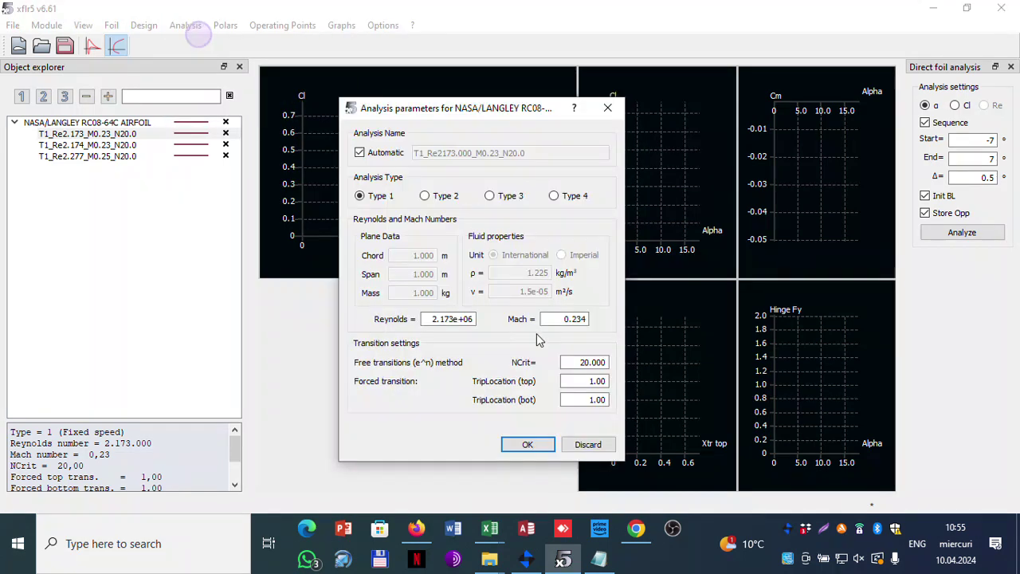
pyautogui.doubleClick(444, 315)
pyautogui.write('100000000')
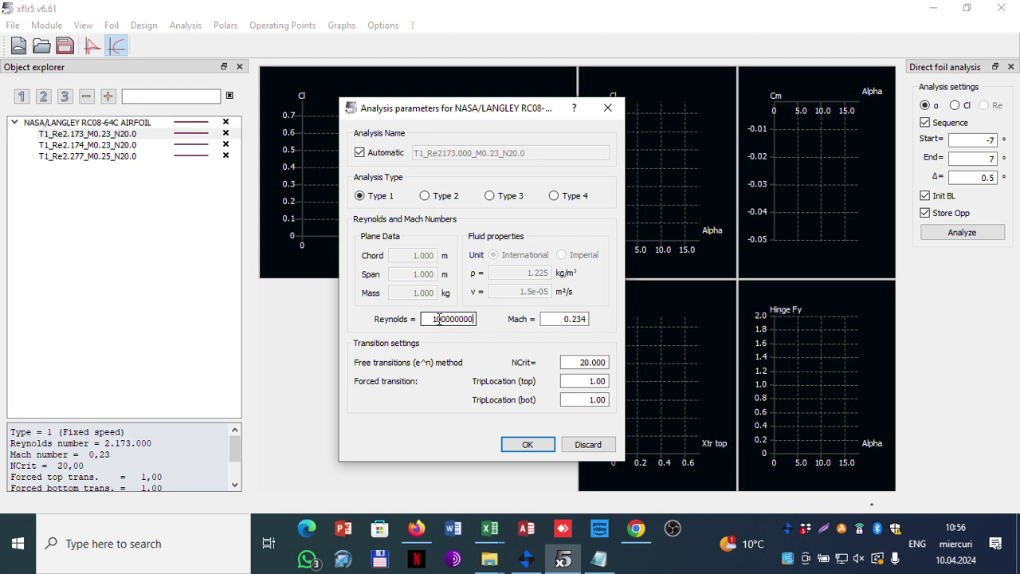
pyautogui.moveTo(436, 319); pyautogui.dragTo(462, 314)
pyautogui.click(527, 444)
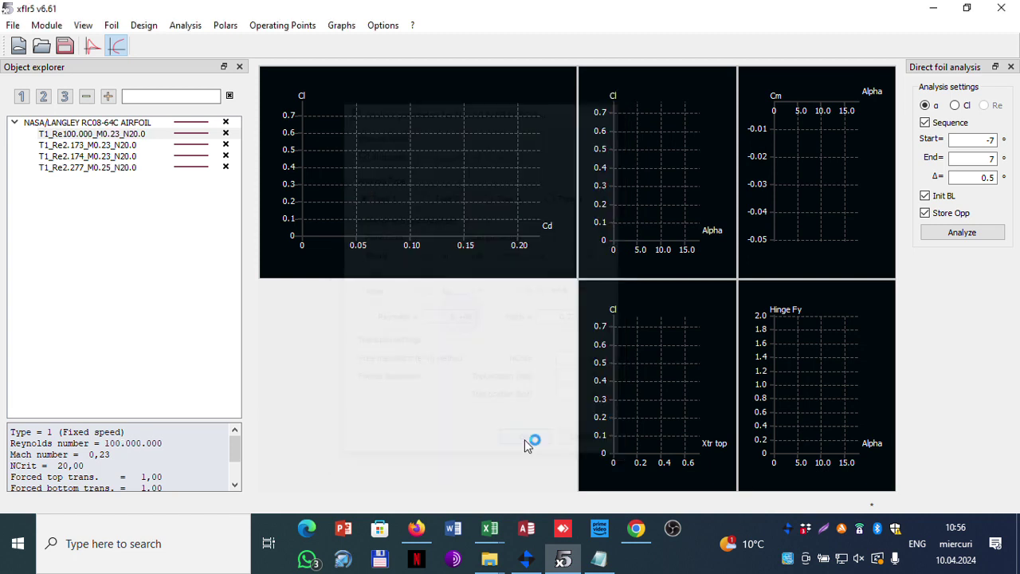
# - Define another Type 1 analysis for the airfoil with Reynolds 100000 and Mach 0.234
pyautogui.click(192, 30)
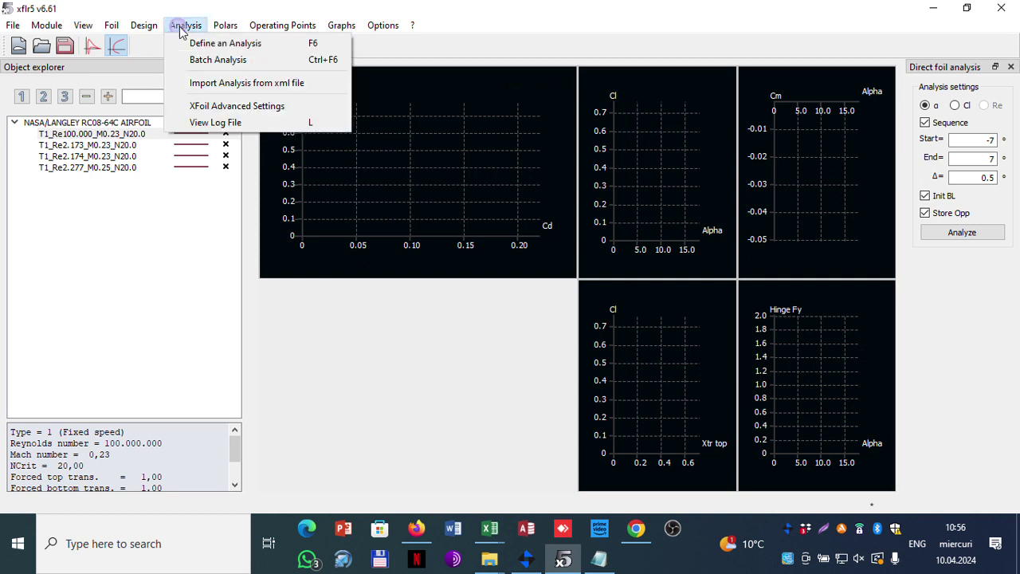
pyautogui.click(203, 41)
pyautogui.click(459, 320)
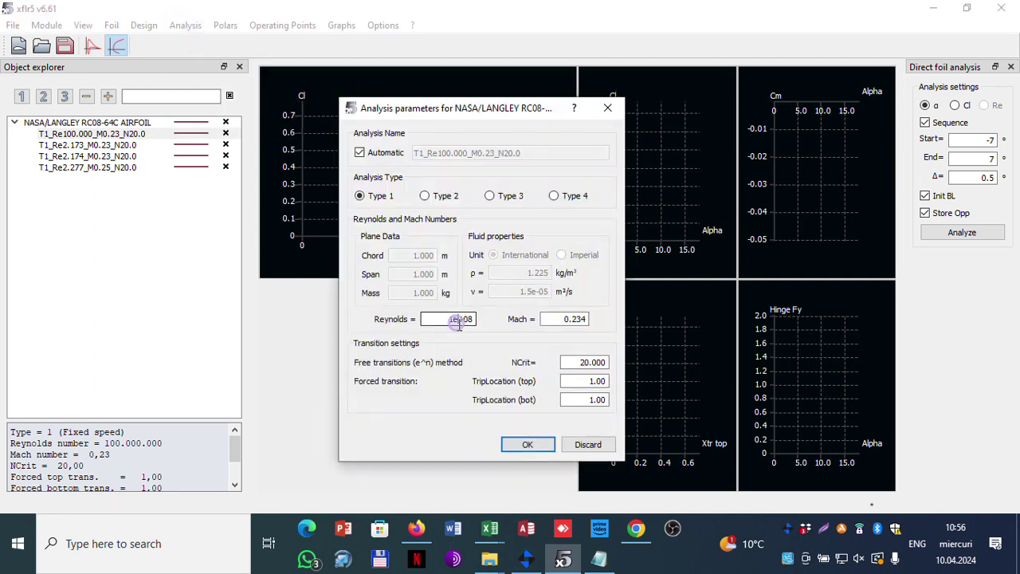
pyautogui.doubleClick(460, 320)
pyautogui.write('100000')
pyautogui.click(531, 444)
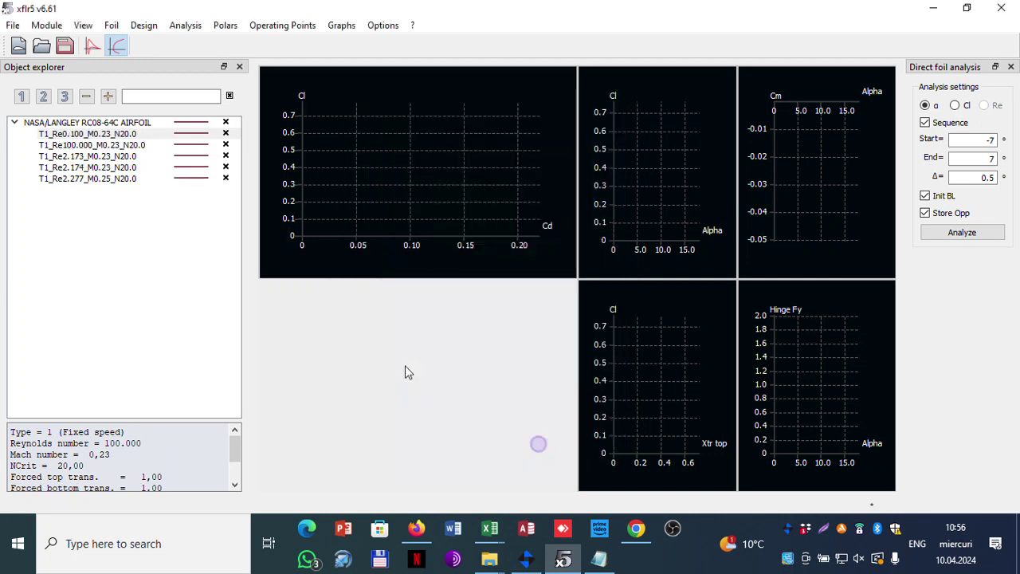
# - Start the Reynolds 100000, Mach 0.234 analysis with the angle range set from 0° to 7° and cancel the run
pyautogui.doubleClick(976, 139)
pyautogui.write('0')
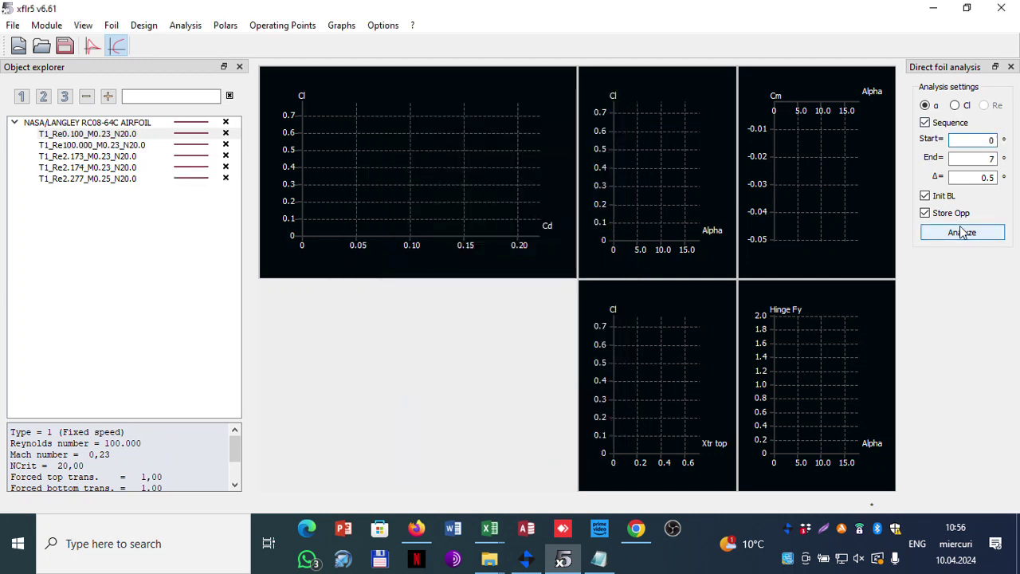
pyautogui.click(962, 232)
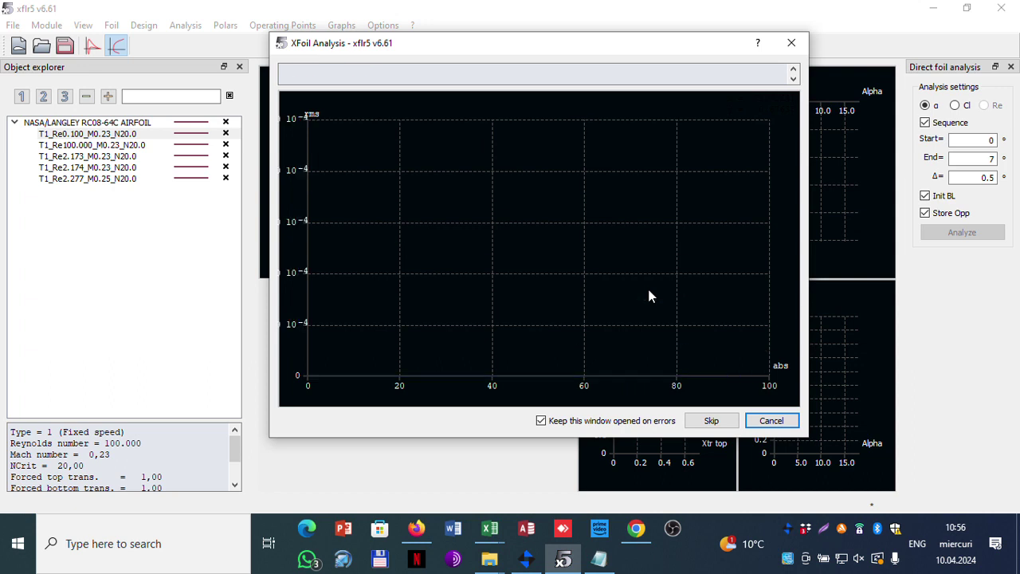
pyautogui.click(766, 420)
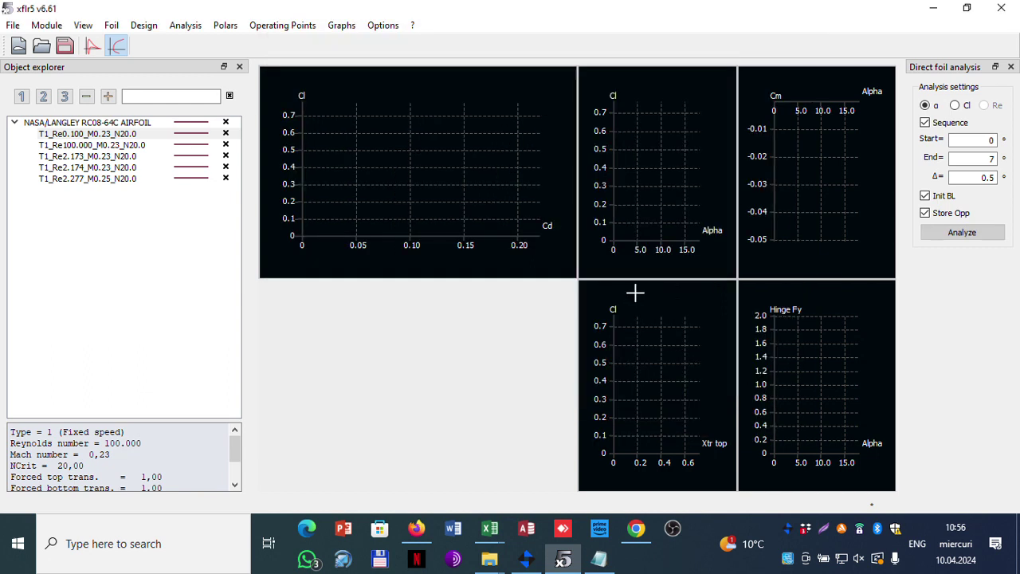
# - Define another Type 1 analysis for the airfoil with Reynolds 100000 and Mach 0.4
pyautogui.click(144, 26)
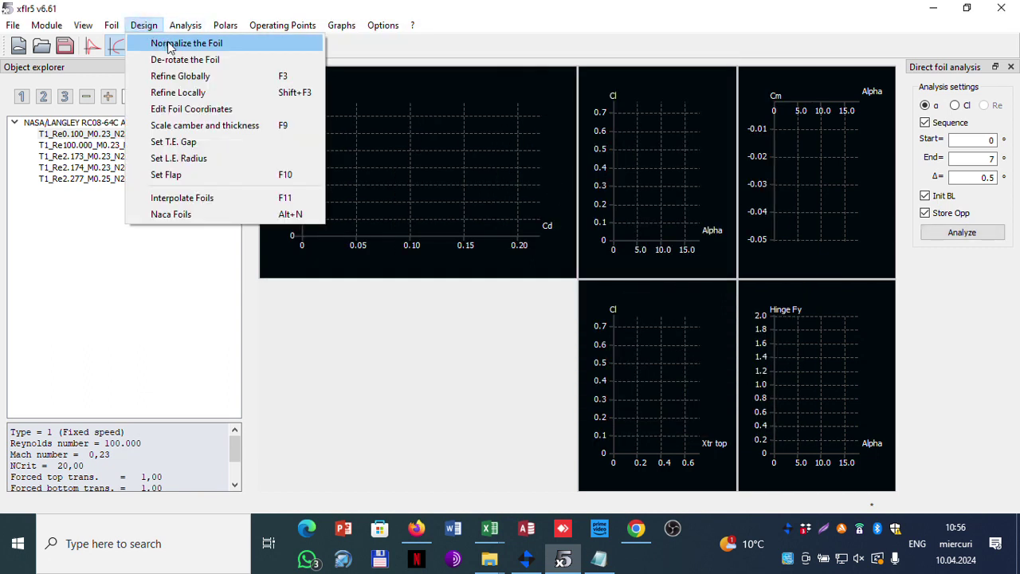
pyautogui.click(204, 36)
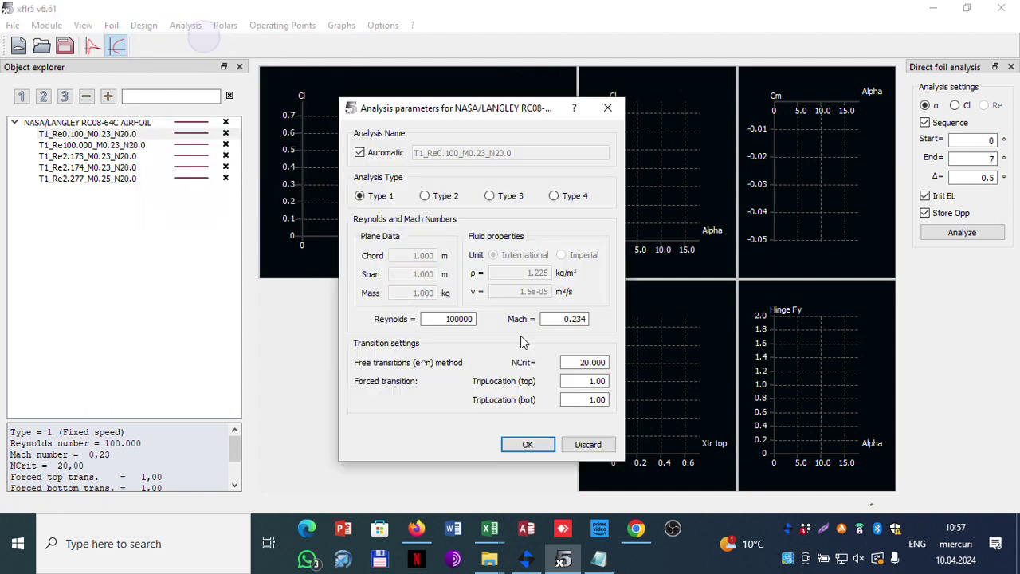
pyautogui.click(574, 319)
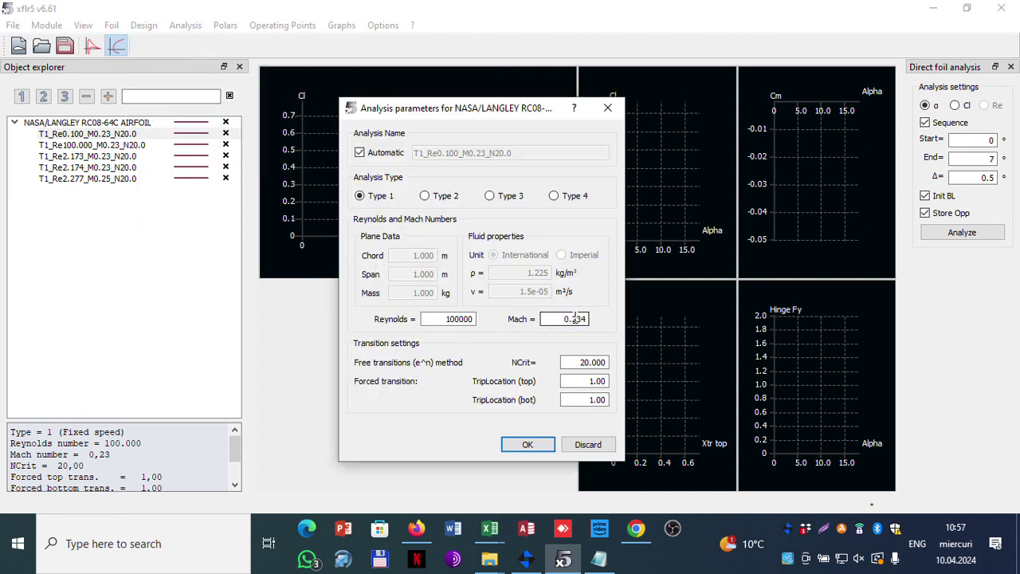
pyautogui.moveTo(574, 318); pyautogui.dragTo(603, 321)
pyautogui.write('4')
pyautogui.click(527, 444)
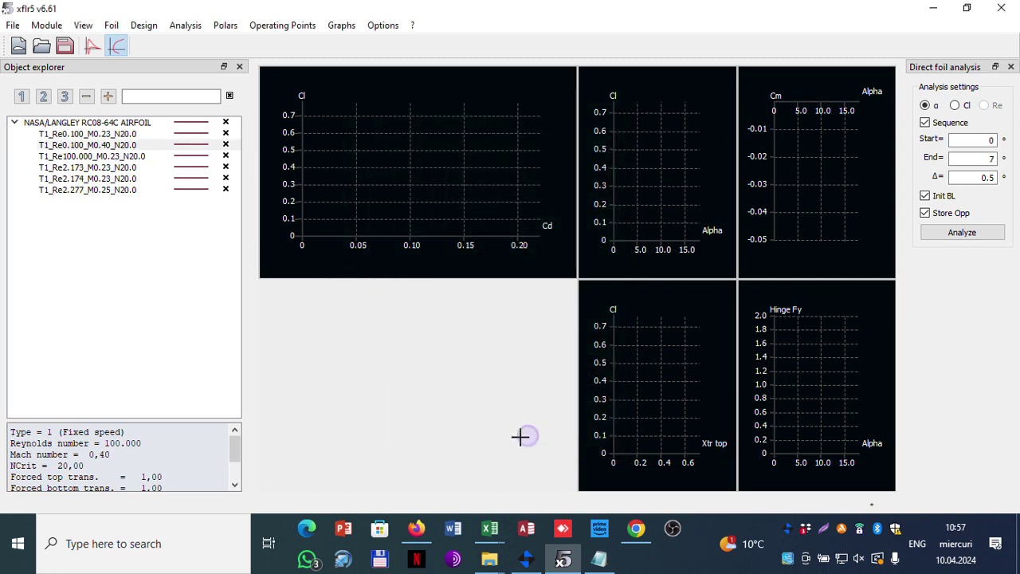
# - Set the angle increment to 1°, then start the Reynolds 100000, Mach 0.4 analysis and cancel the run
pyautogui.rightClick(126, 147)
pyautogui.click(982, 177)
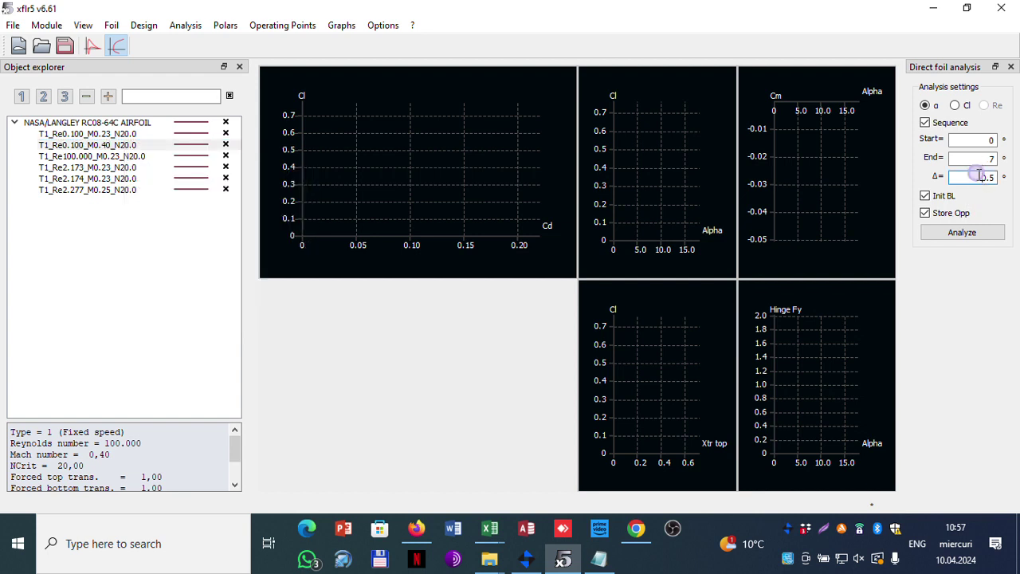
pyautogui.moveTo(977, 177); pyautogui.dragTo(1004, 183)
pyautogui.write('1')
pyautogui.click(974, 231)
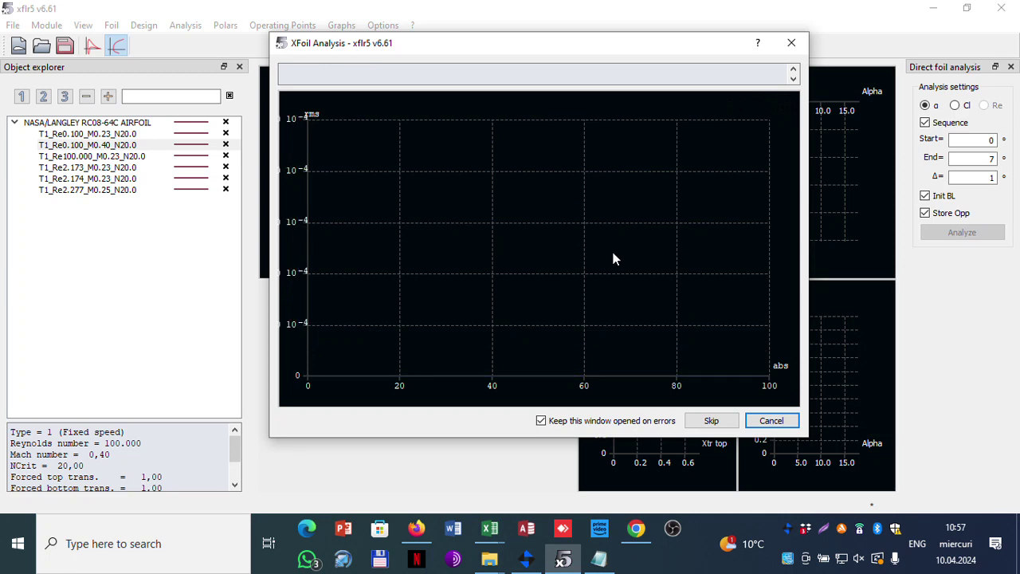
pyautogui.doubleClick(770, 422)
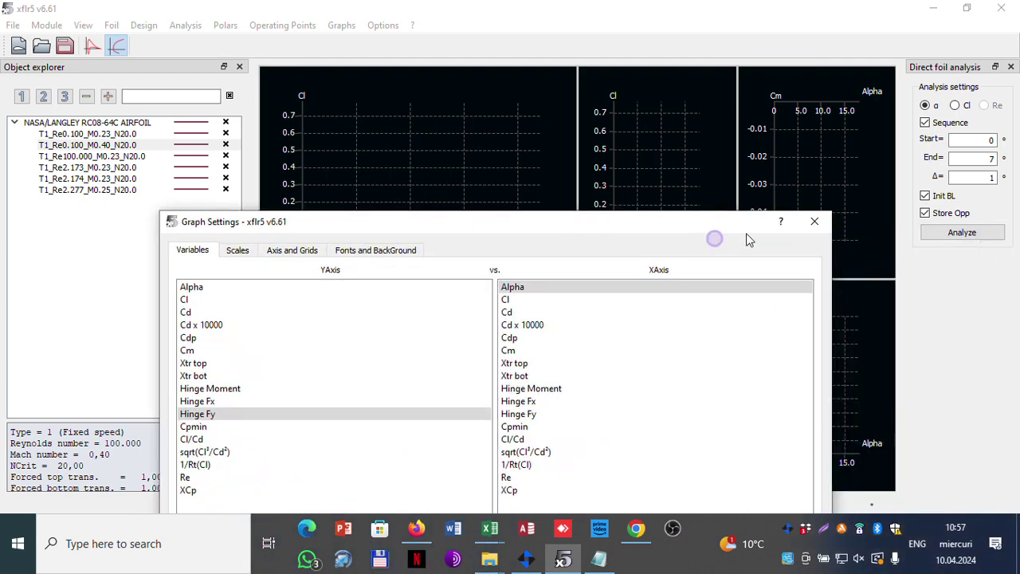
pyautogui.click(814, 221)
# - Try to define another analysis with Reynolds 100000 and the Mach value cleared
pyautogui.click(196, 26)
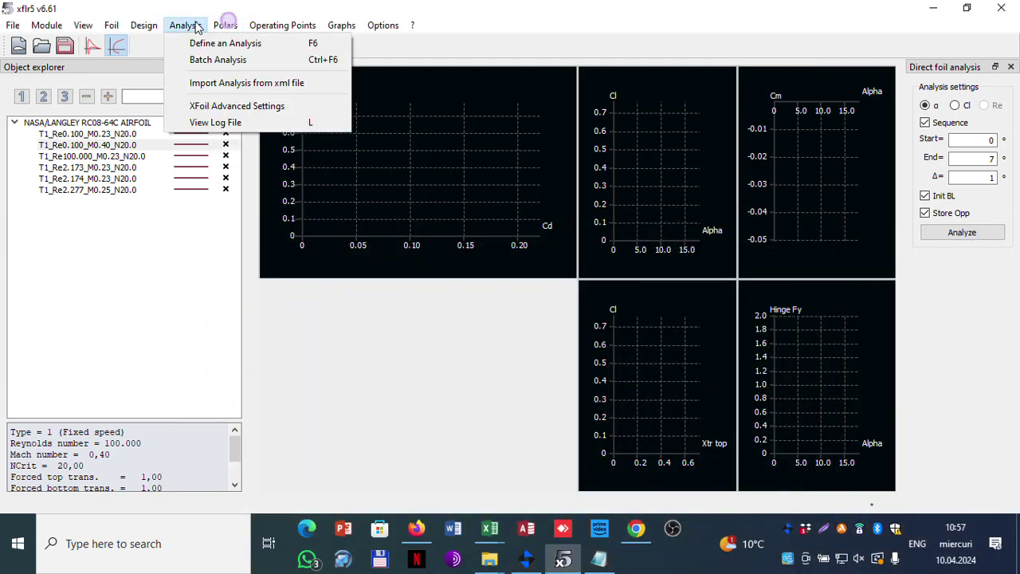
pyautogui.click(201, 42)
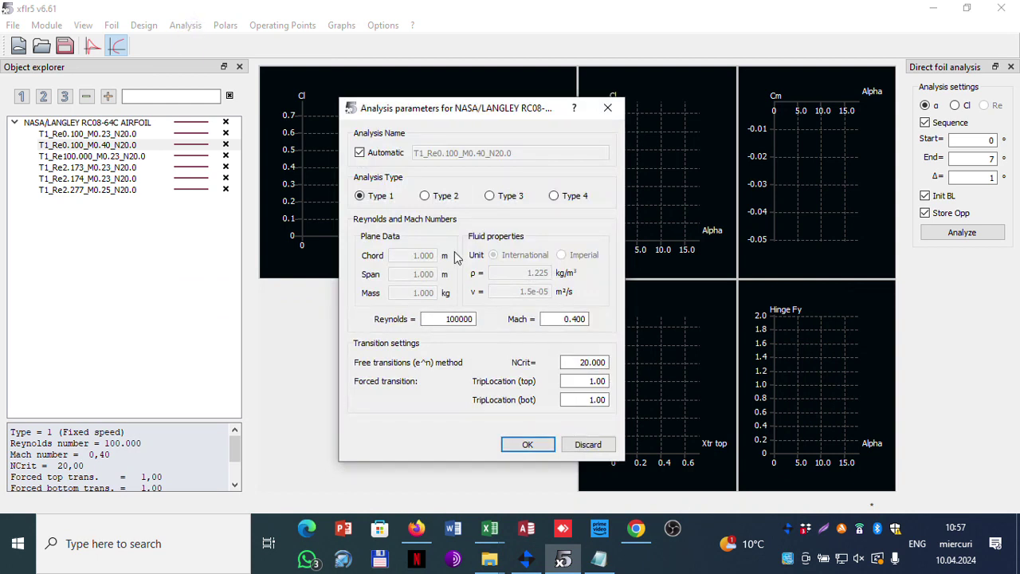
pyautogui.moveTo(558, 319); pyautogui.dragTo(628, 318)
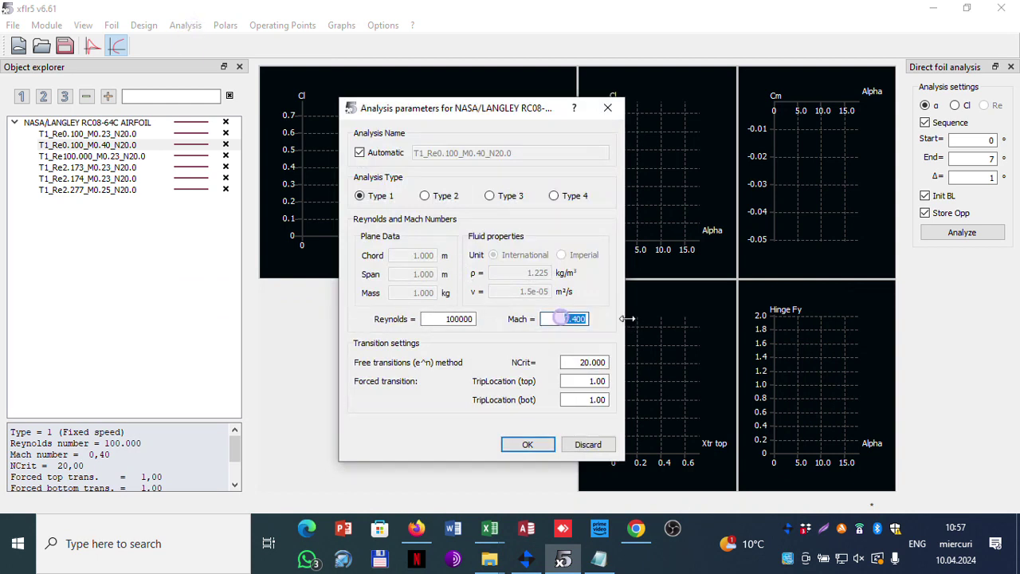
pyautogui.press('BackSpace')
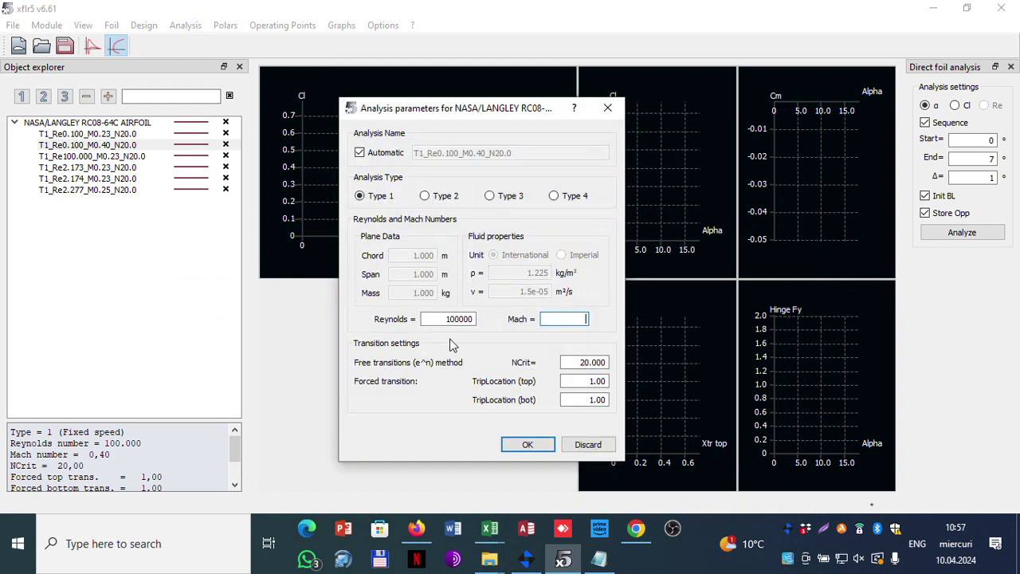
pyautogui.click(516, 446)
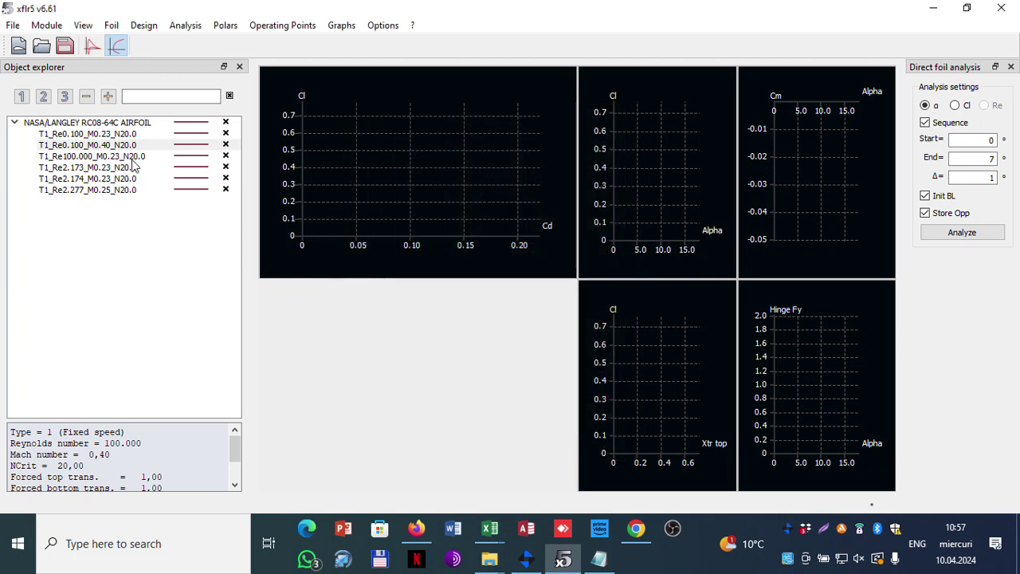
# - Define another Type 1 analysis for the RC08-64C airfoil with Reynolds 100000 and Mach 0.1
pyautogui.click(194, 26)
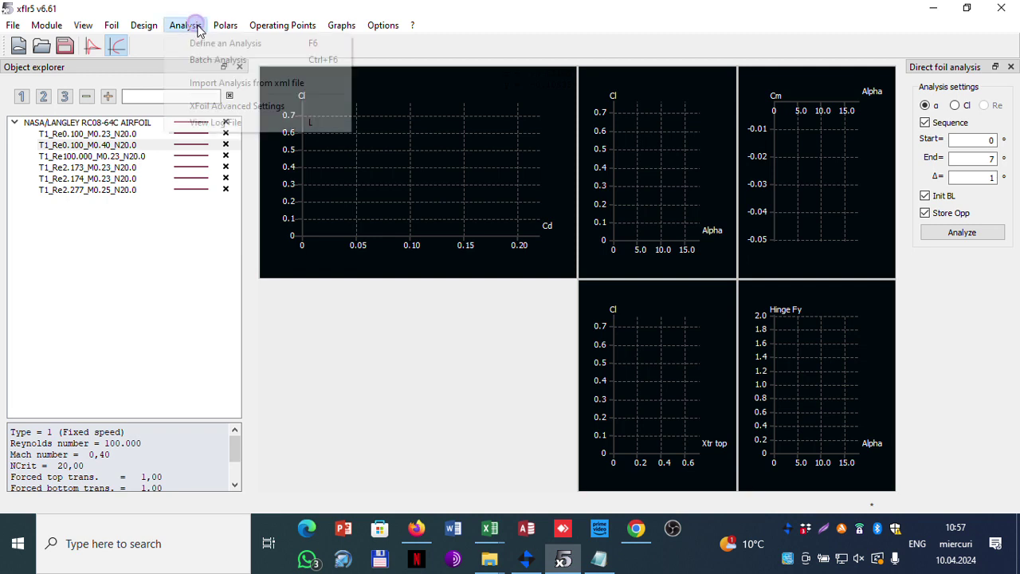
pyautogui.click(199, 41)
pyautogui.click(569, 319)
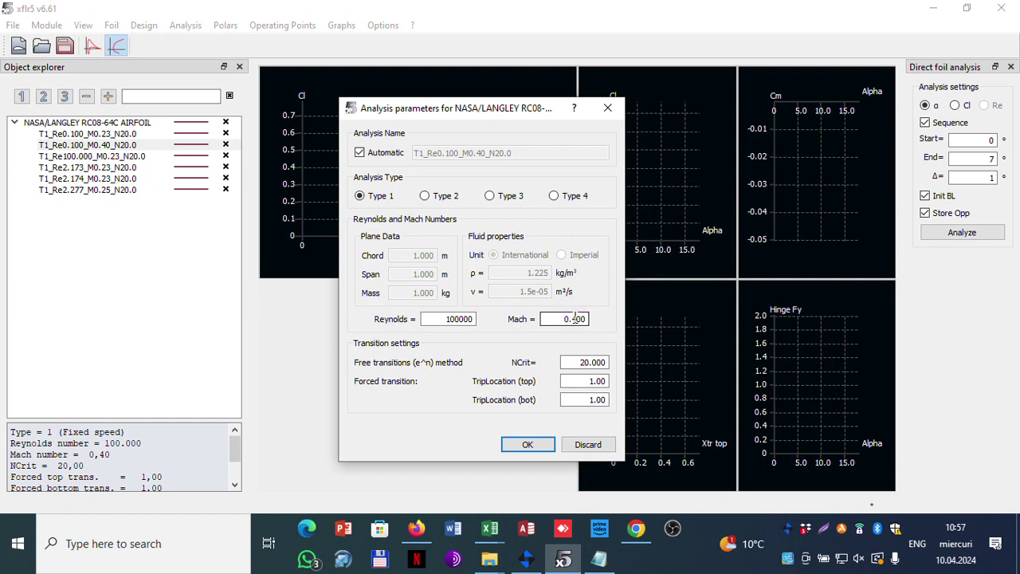
pyautogui.moveTo(571, 318); pyautogui.dragTo(593, 319)
pyautogui.write('1')
pyautogui.click(524, 446)
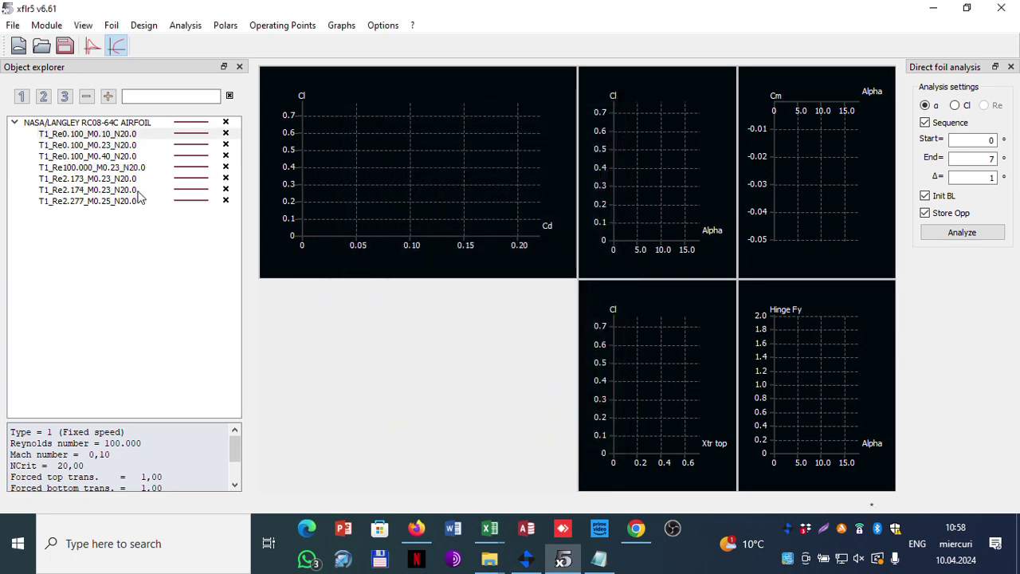
# - Try to run the Reynolds 100000, Mach 0.1 analysis, then cancel the run
pyautogui.click(102, 136)
pyautogui.rightClick(102, 137)
pyautogui.click(963, 250)
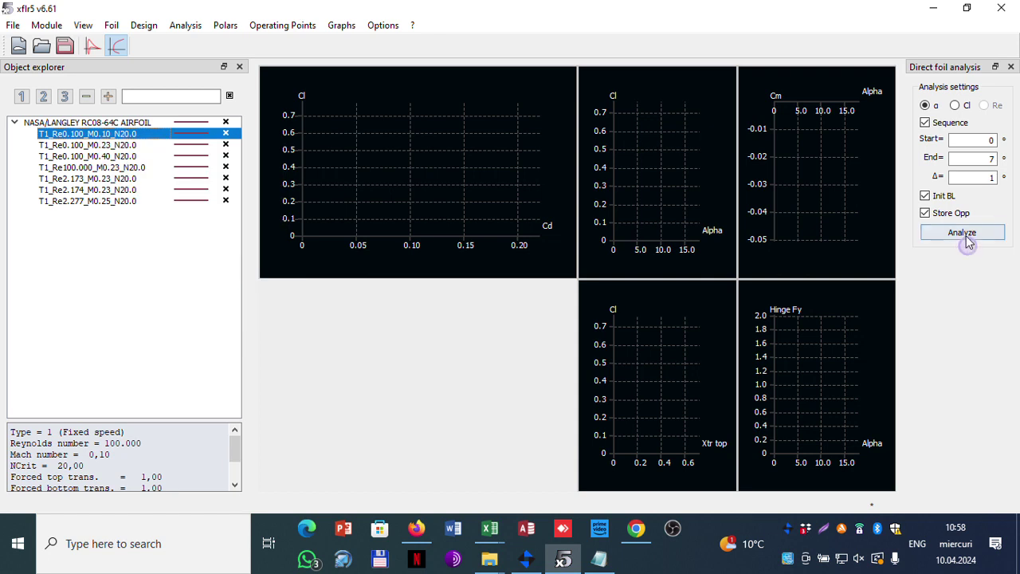
pyautogui.click(965, 236)
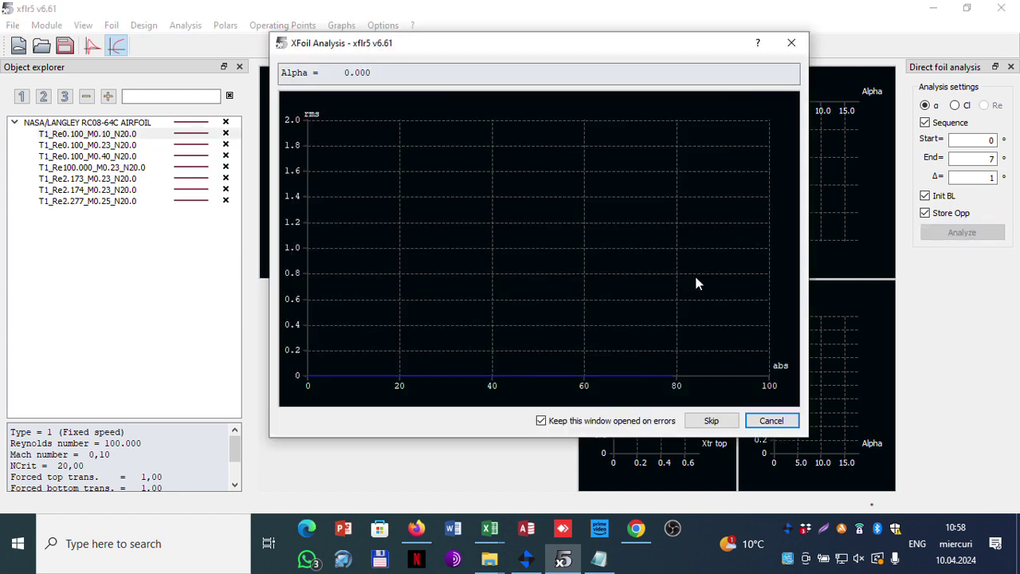
pyautogui.click(556, 418)
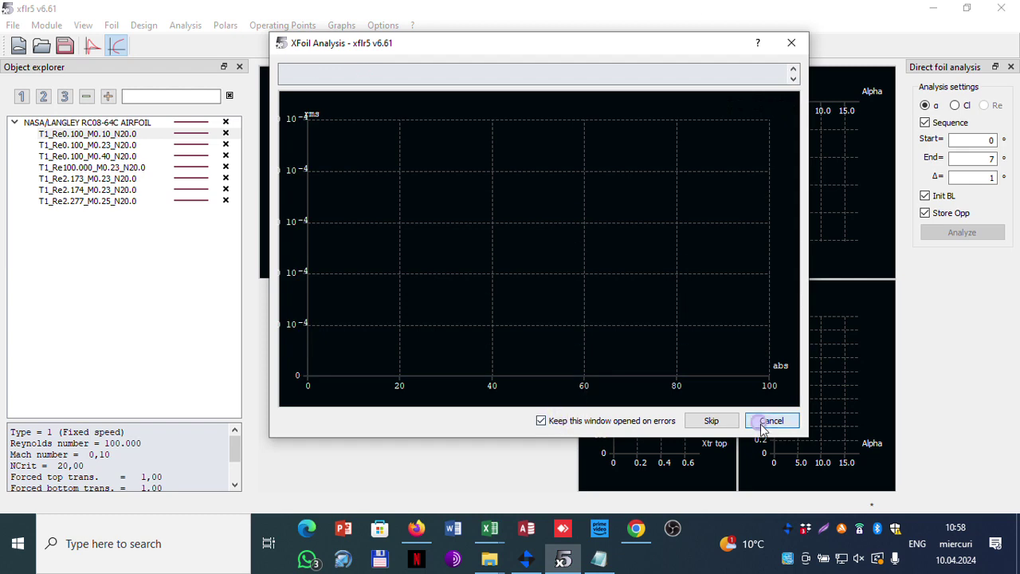
pyautogui.click(790, 42)
# - Normalize the RC08-64C foil and store it under its existing name
pyautogui.click(116, 26)
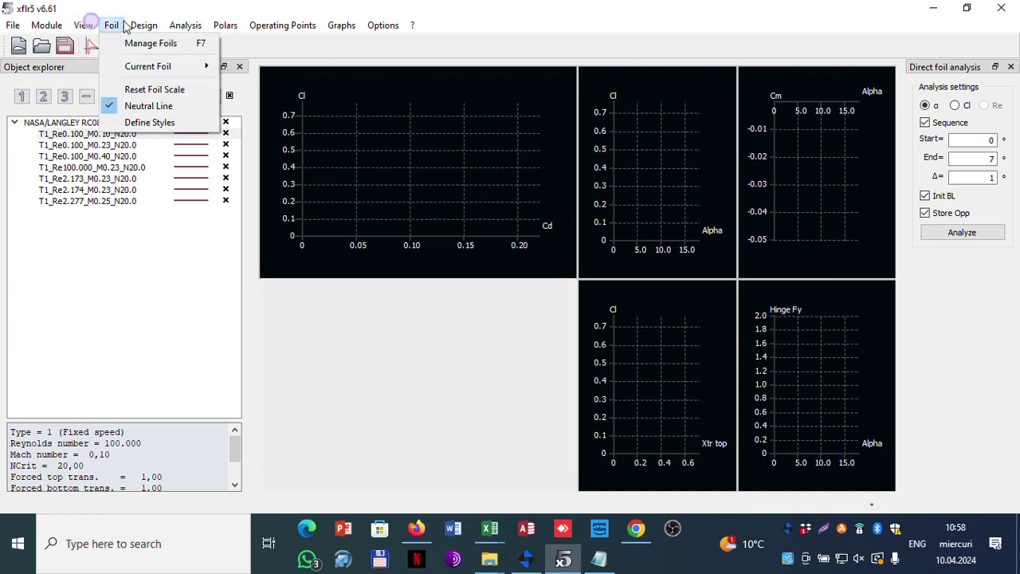
pyautogui.moveTo(142, 27)
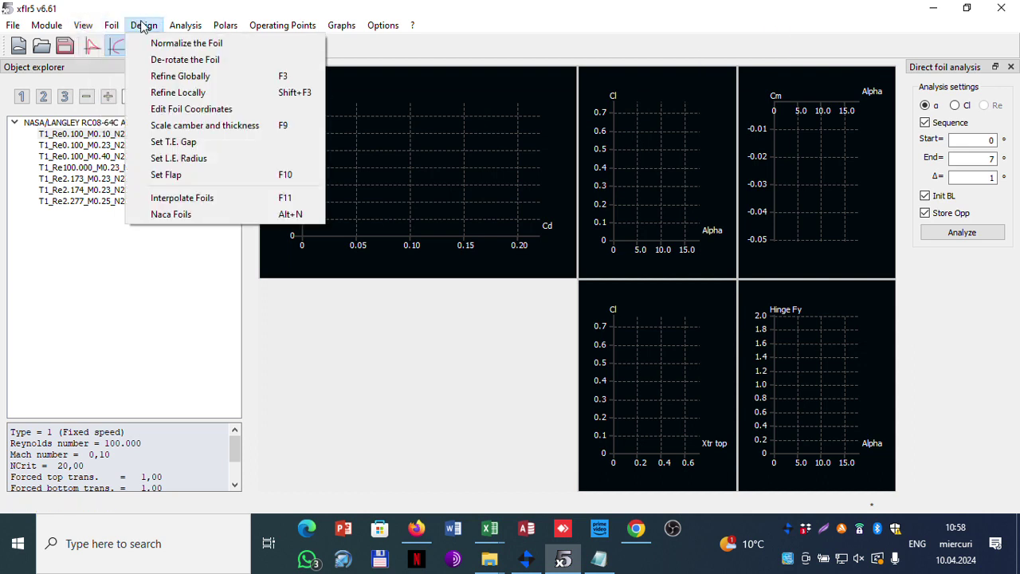
pyautogui.click(171, 43)
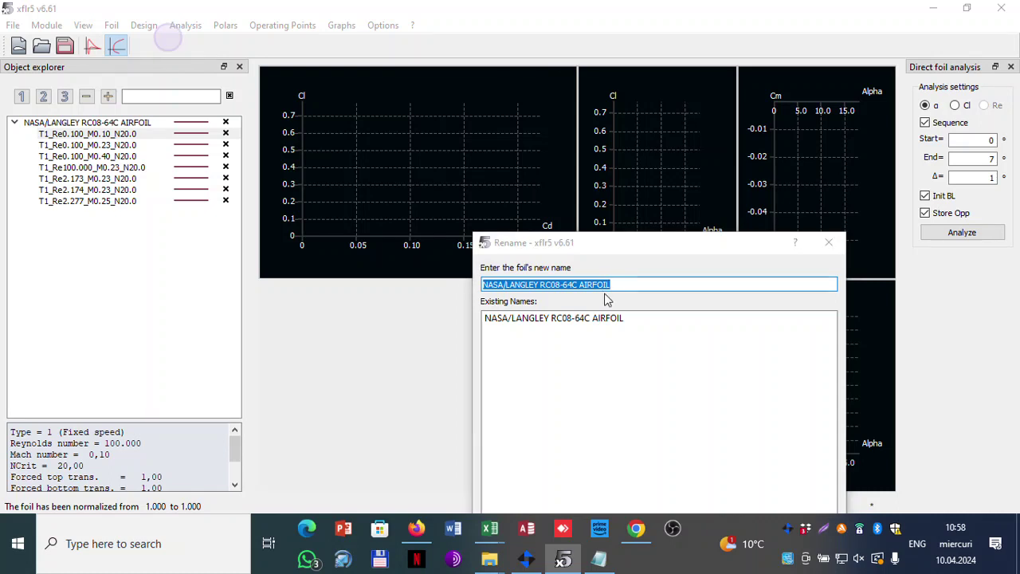
pyautogui.moveTo(589, 241); pyautogui.dragTo(438, 56)
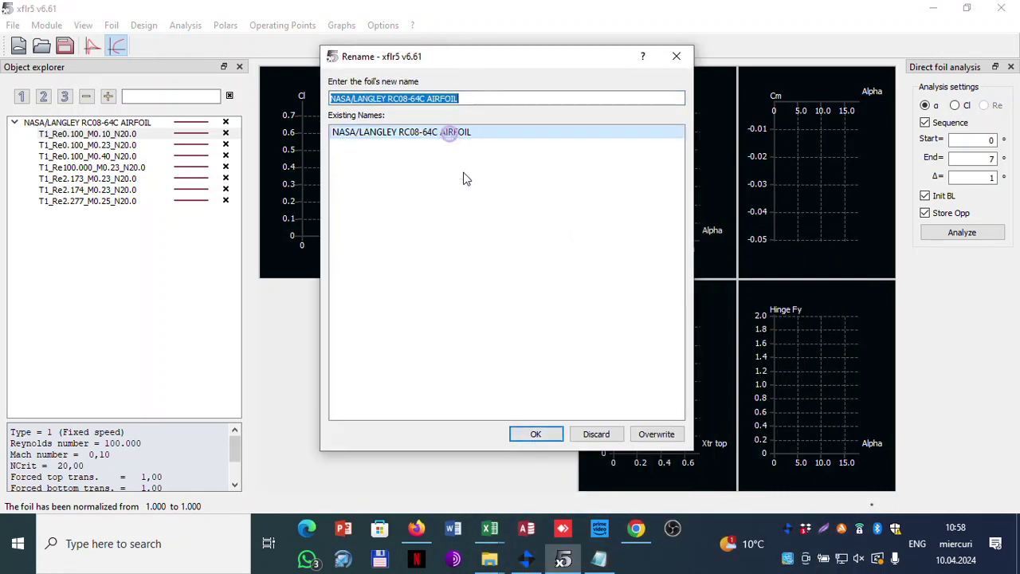
pyautogui.click(535, 434)
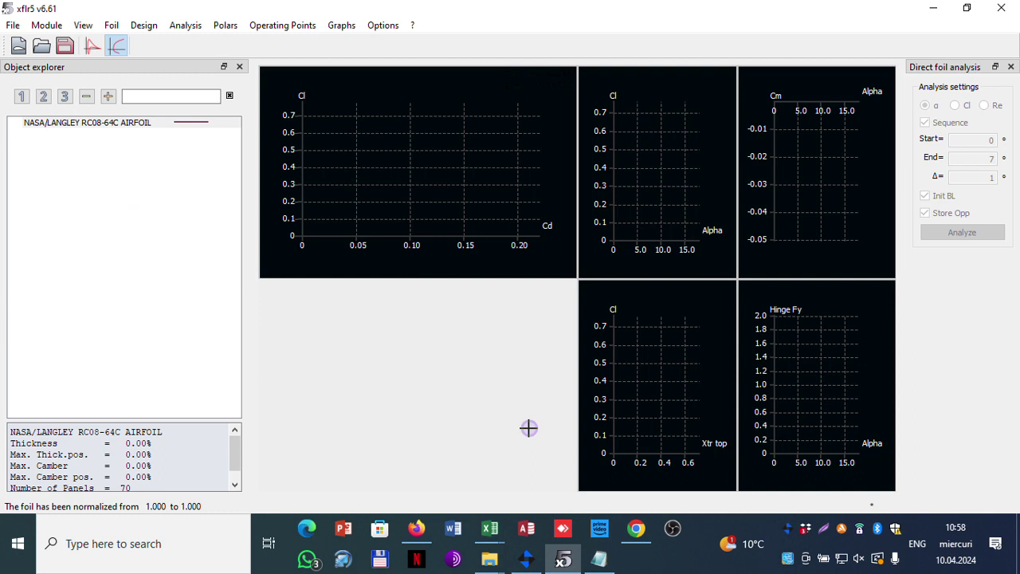
# - Show the foil's shape with the Cp graph and de-rotate the foil, storing it under its existing name
pyautogui.click(91, 45)
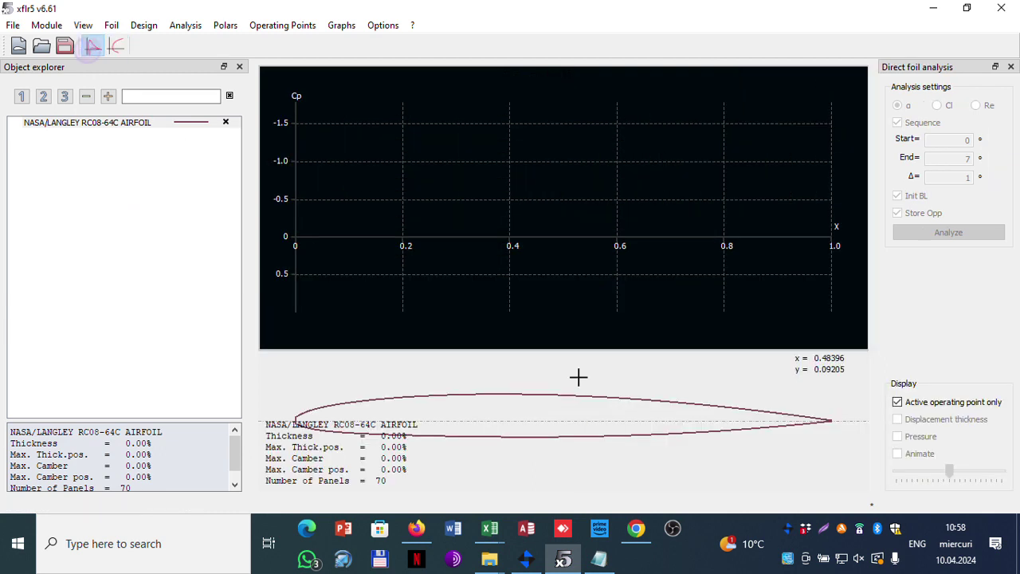
pyautogui.scroll(-3, 773, 417)
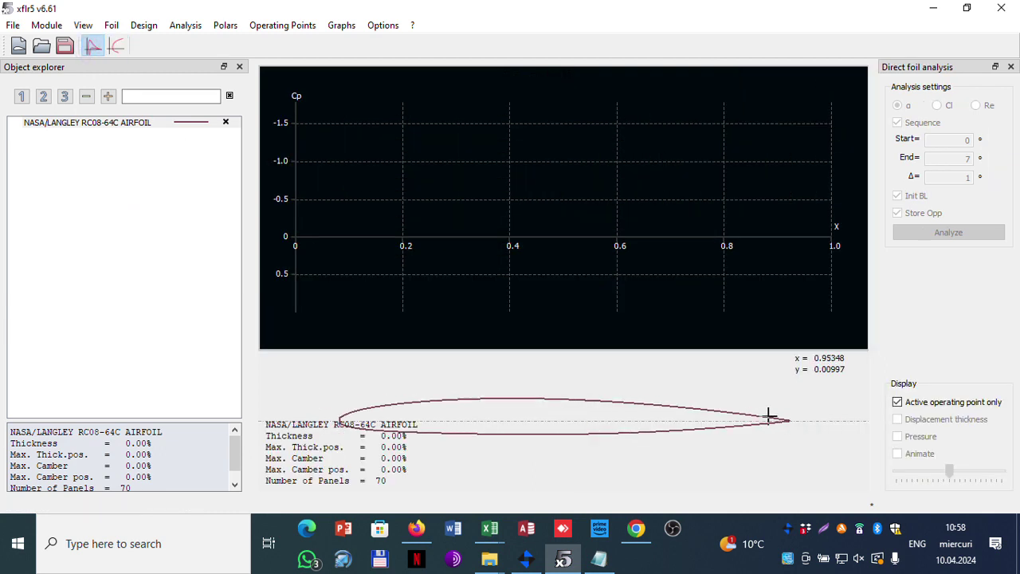
pyautogui.click(142, 26)
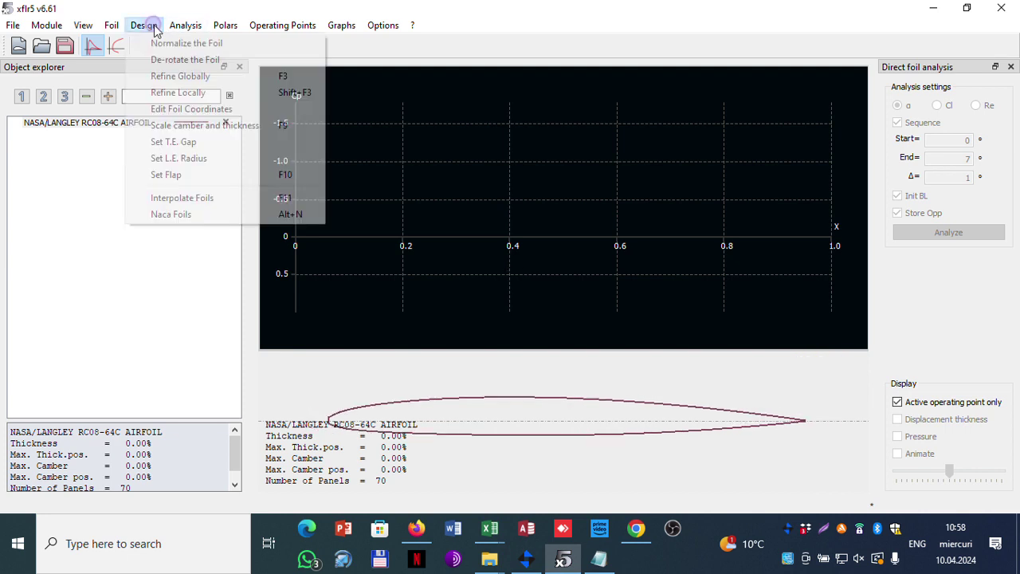
pyautogui.click(189, 64)
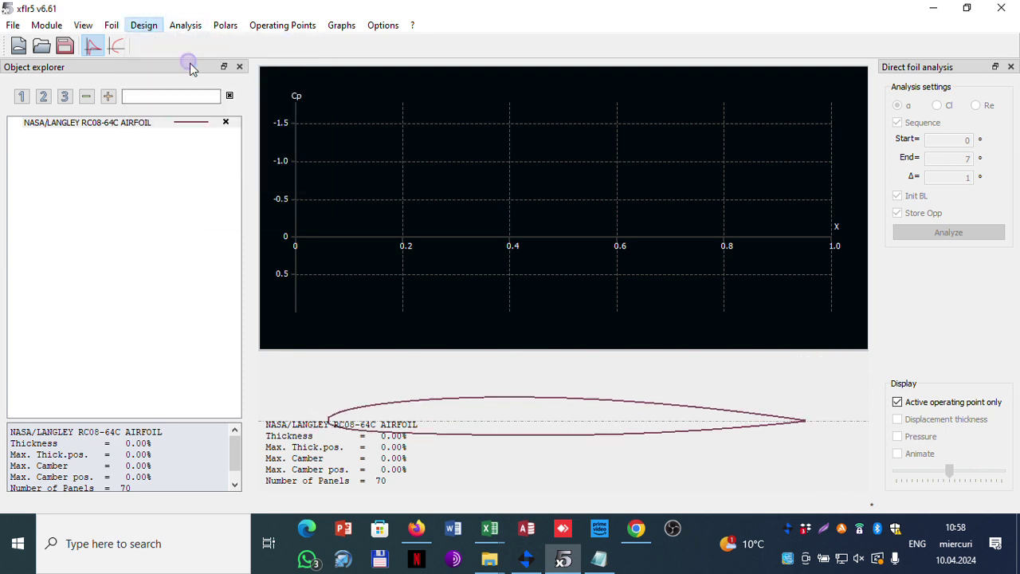
pyautogui.click(537, 435)
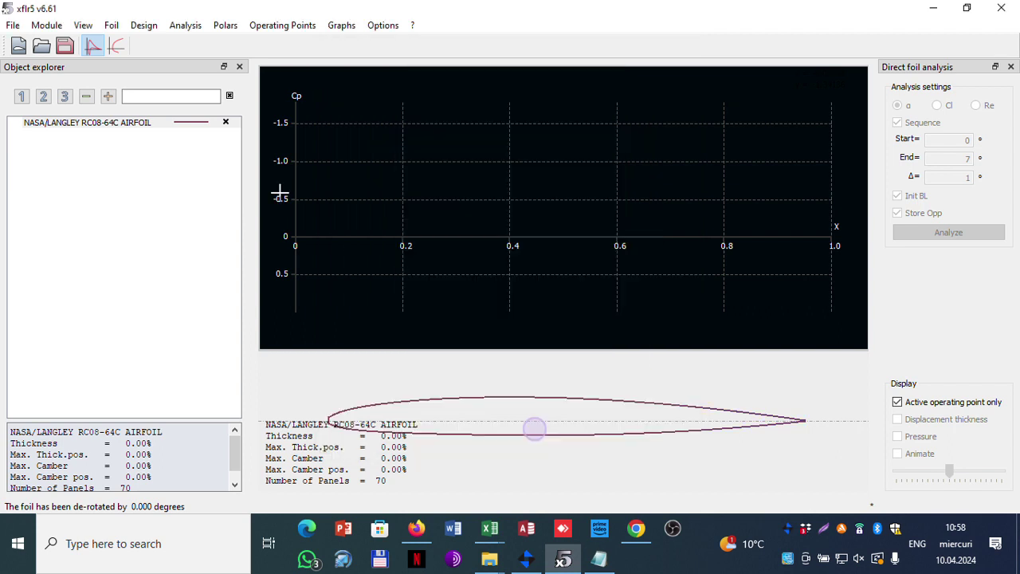
# - Generate a NACA 2215 foil with 100 panels, store it as NACA 2215 and select it
pyautogui.click(142, 25)
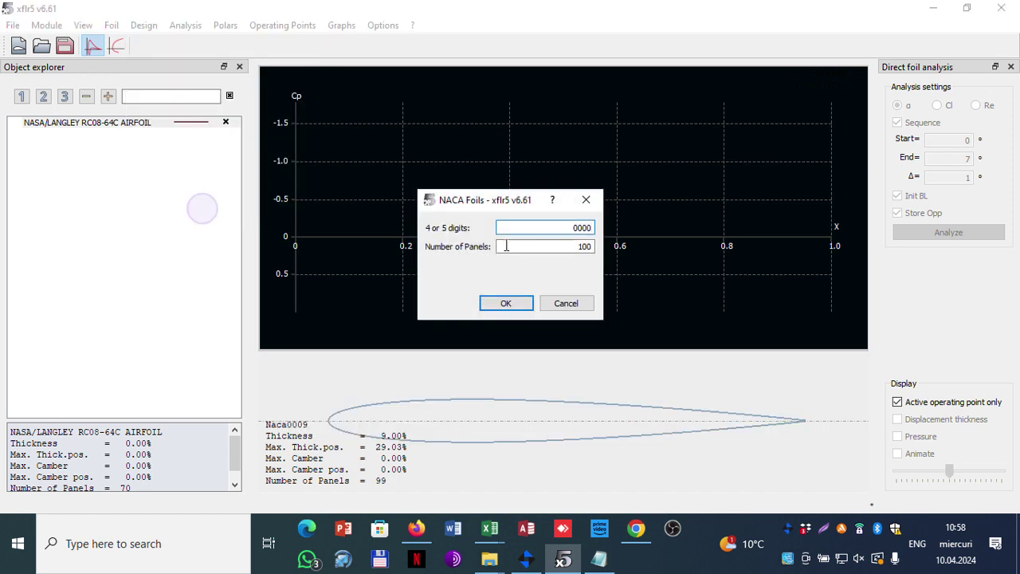
pyautogui.moveTo(552, 227); pyautogui.dragTo(602, 228)
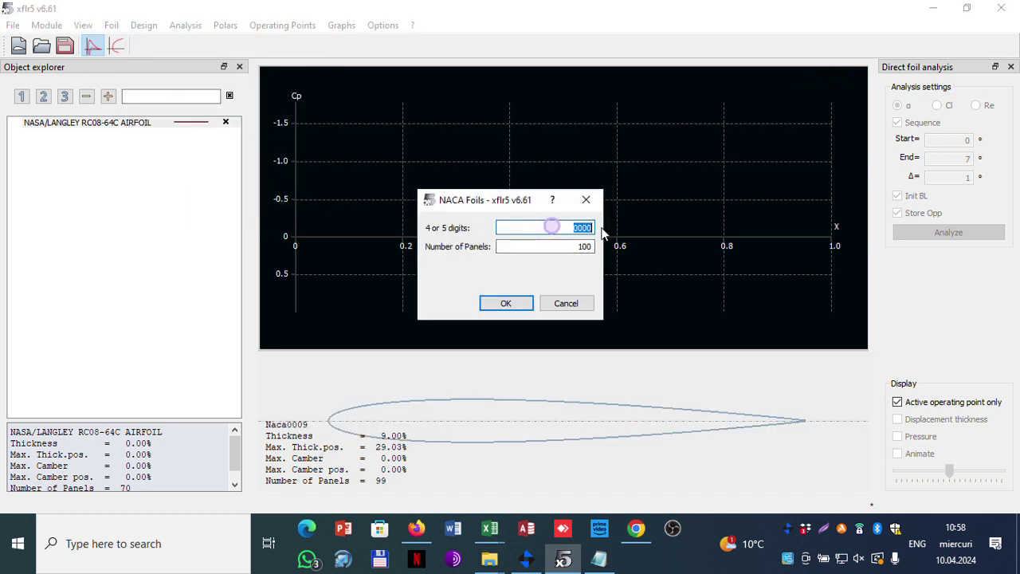
pyautogui.write('2215')
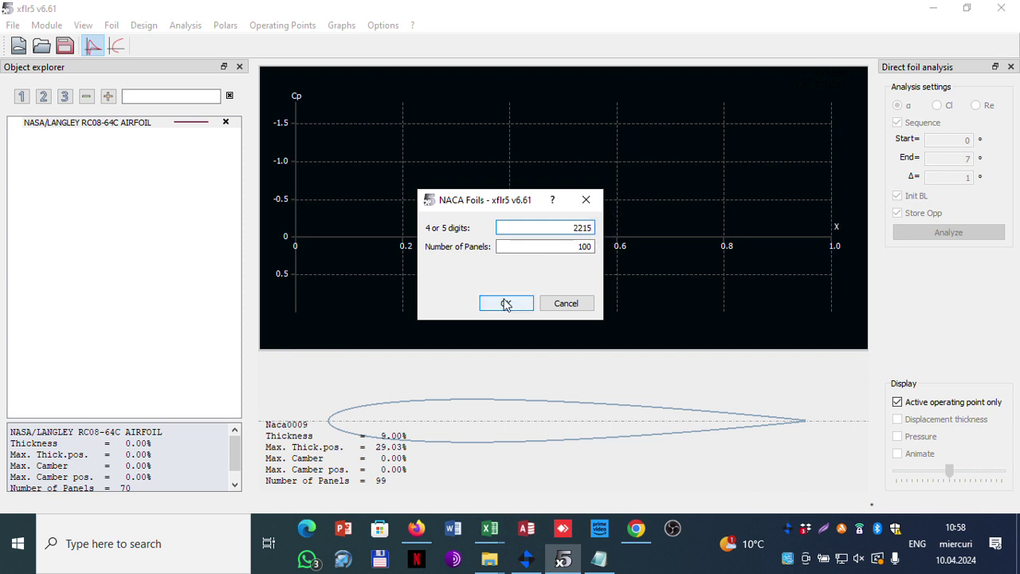
pyautogui.click(504, 304)
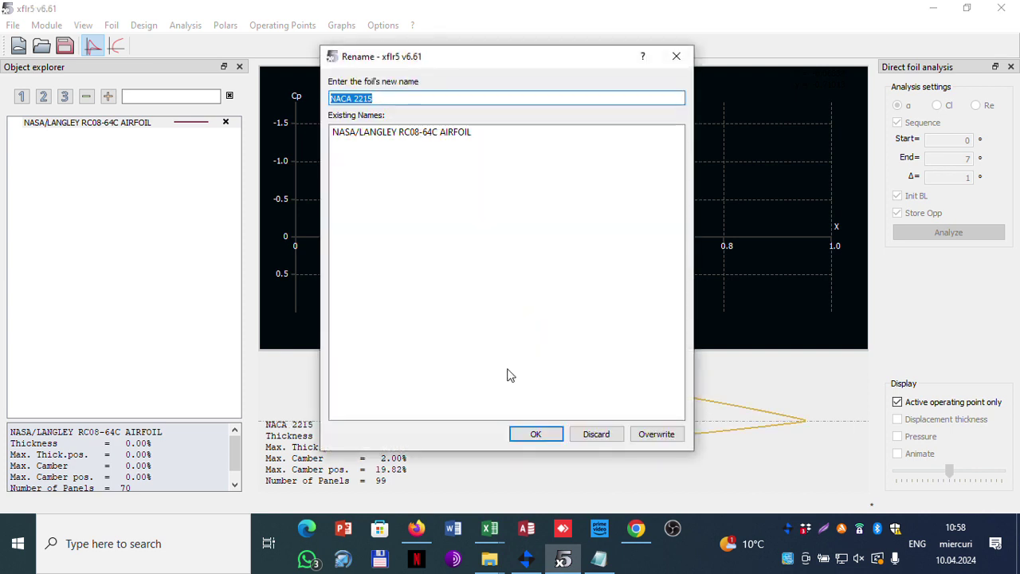
pyautogui.click(535, 434)
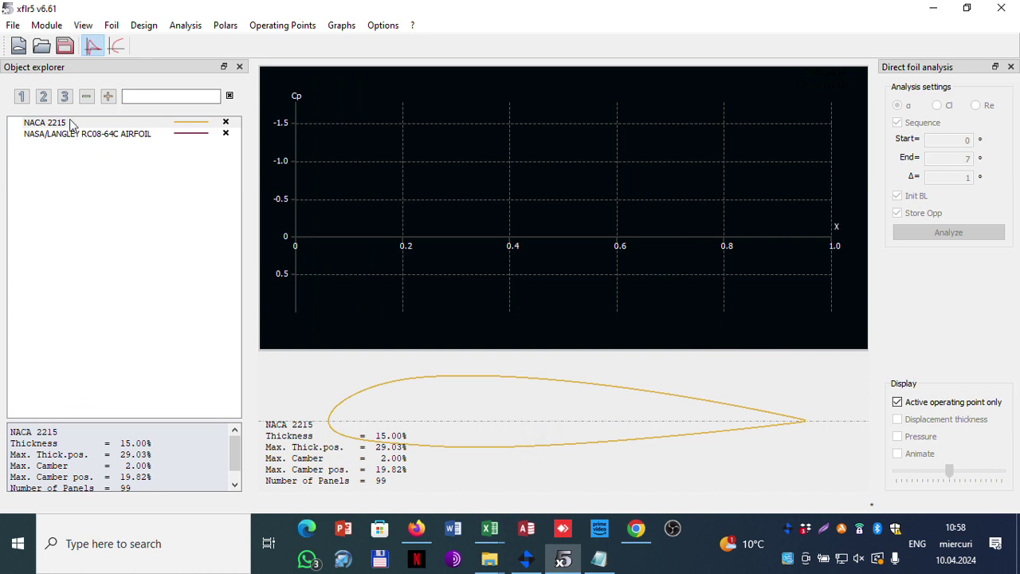
pyautogui.click(69, 133)
pyautogui.click(67, 124)
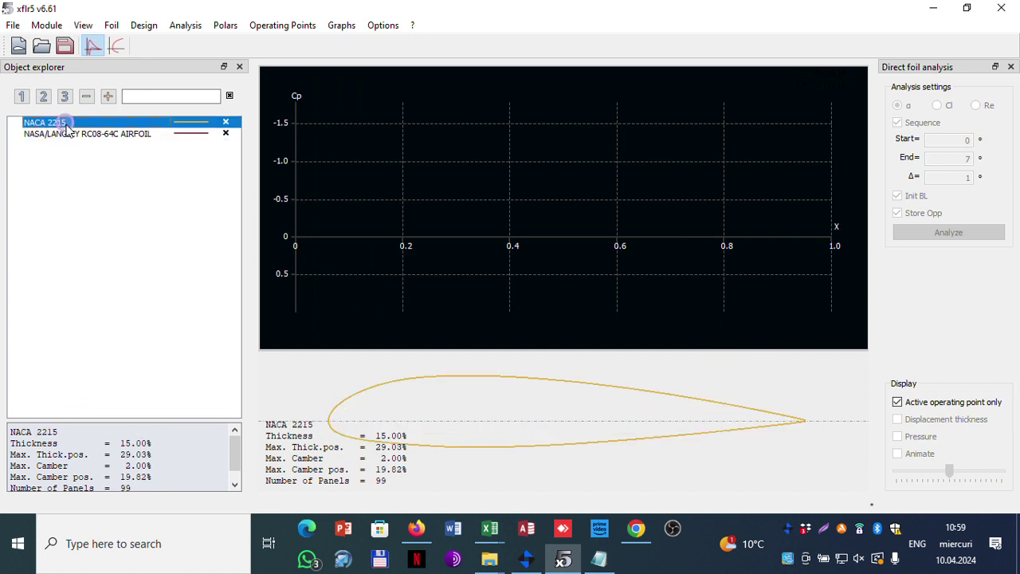
# - Define a Type 1 analysis for NACA 2215 with Reynolds 100000, Mach 0.100 and NCrit 20, and run it from 0° to 7° in 1° steps
pyautogui.click(196, 25)
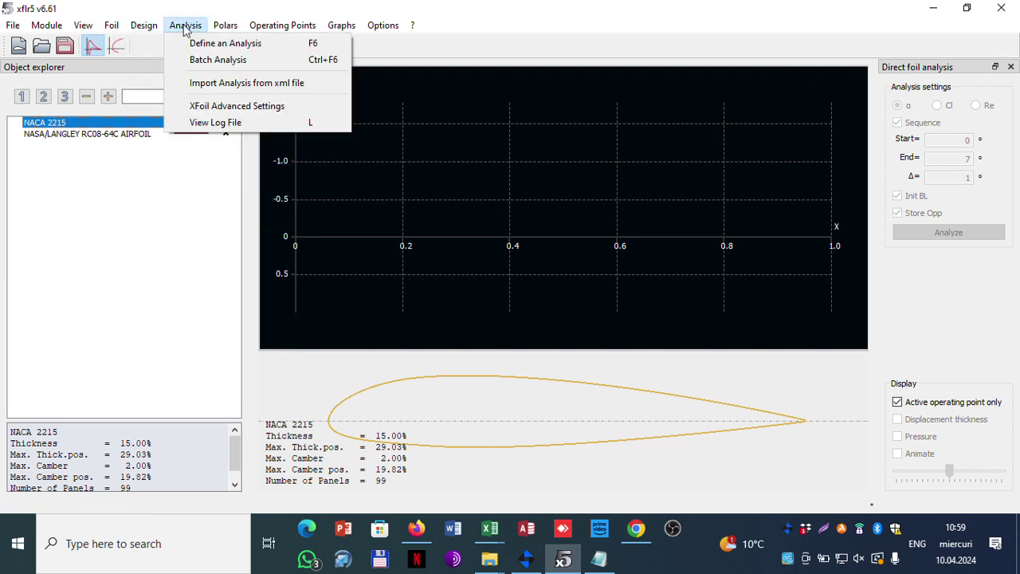
pyautogui.click(195, 42)
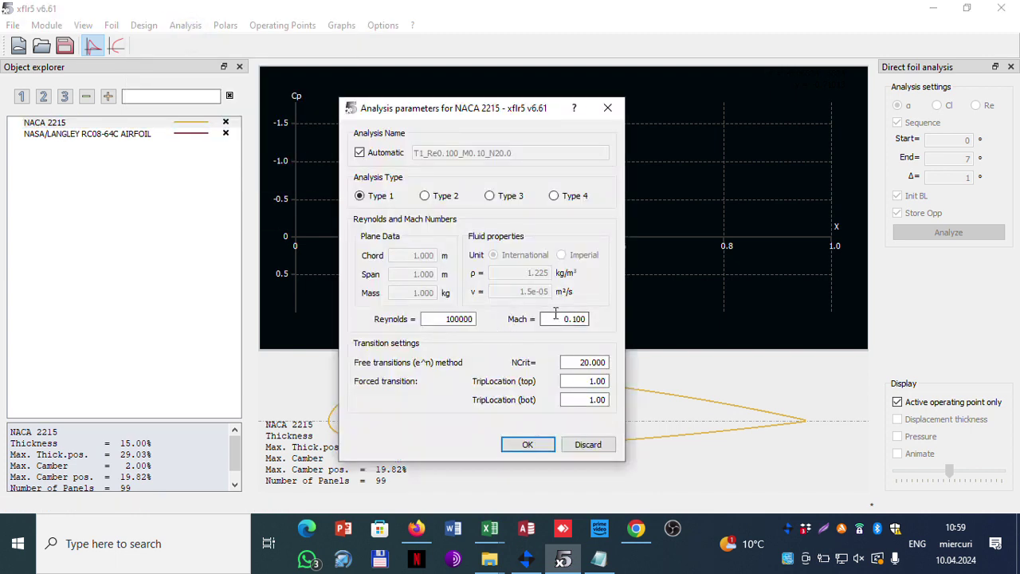
pyautogui.click(527, 444)
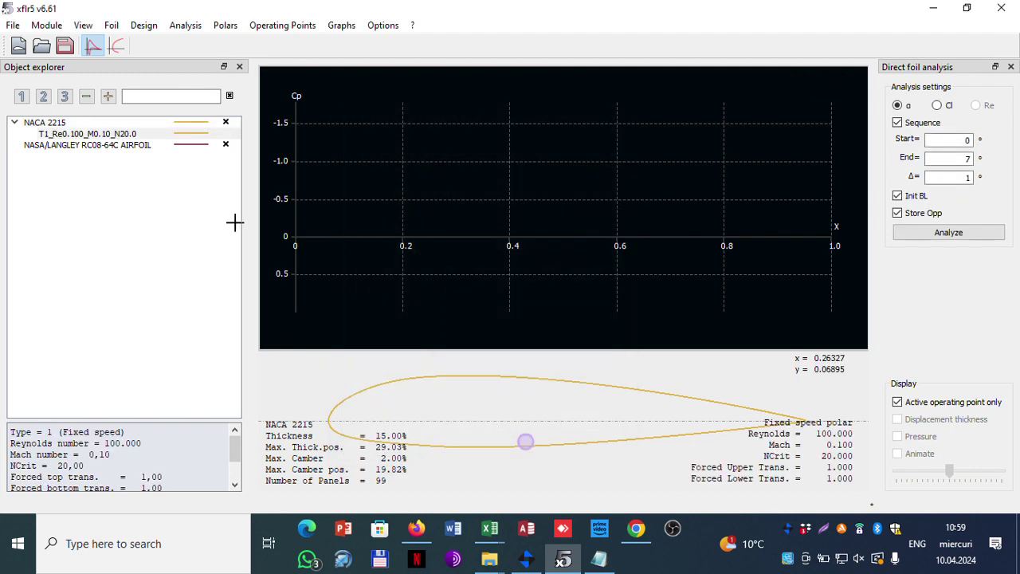
pyautogui.click(948, 233)
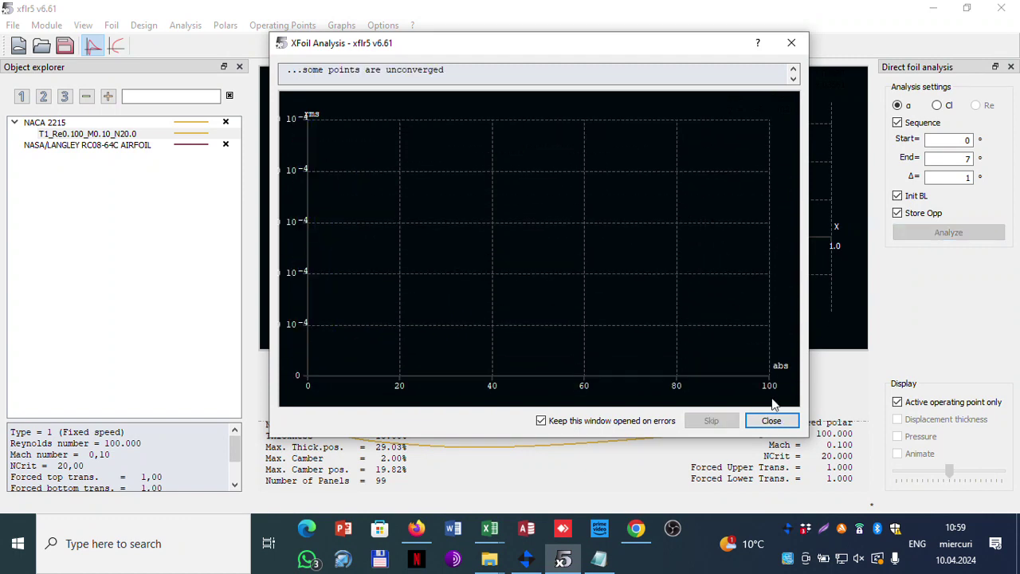
pyautogui.click(771, 421)
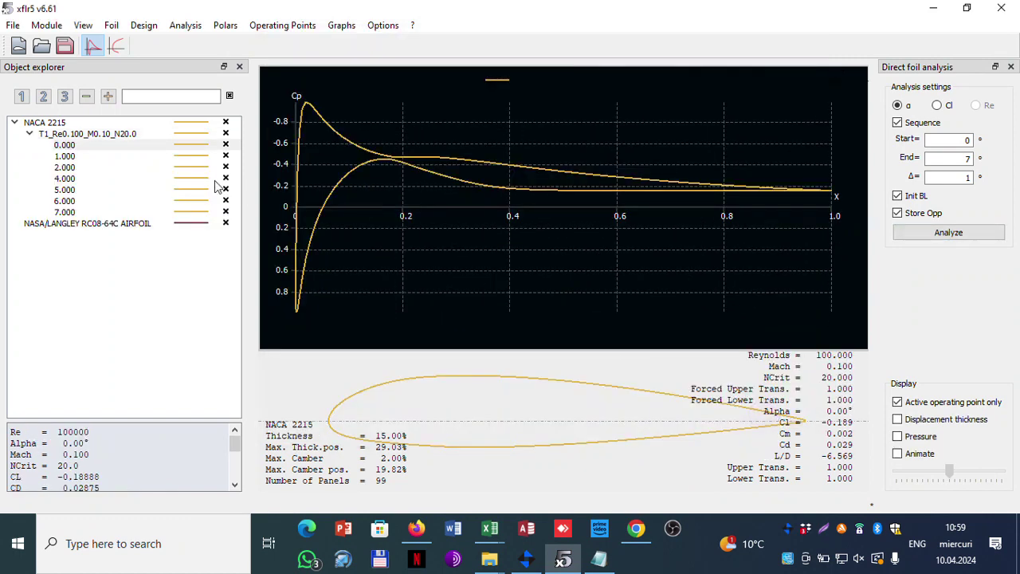
# - Try to analyze the NASA/LANGLEY RC08-64C airfoil from 0° to 7° with a Type 1 analysis at Reynolds 100000, Mach 0.100 and NCrit 20
pyautogui.click(106, 223)
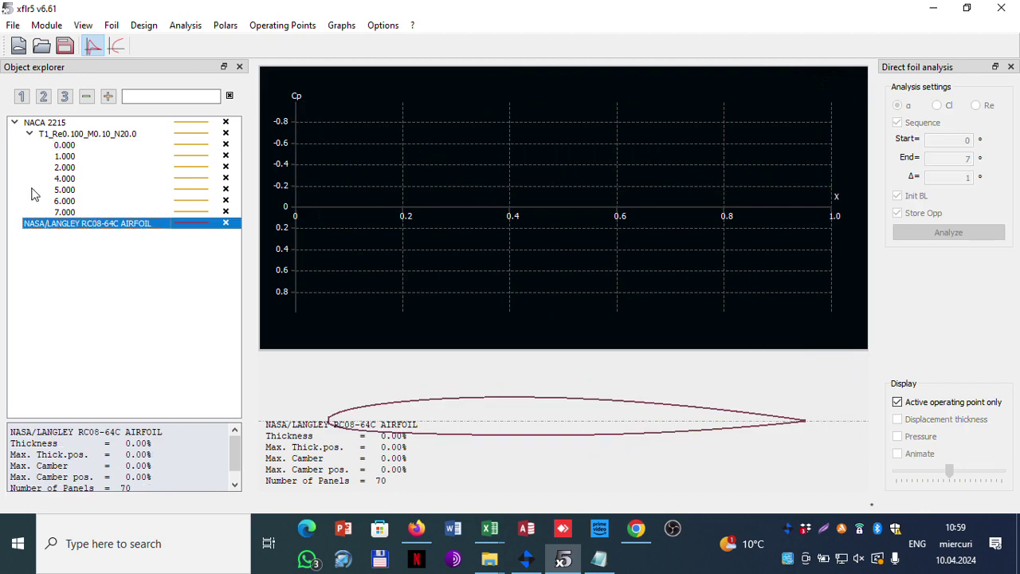
pyautogui.click(188, 25)
pyautogui.click(200, 41)
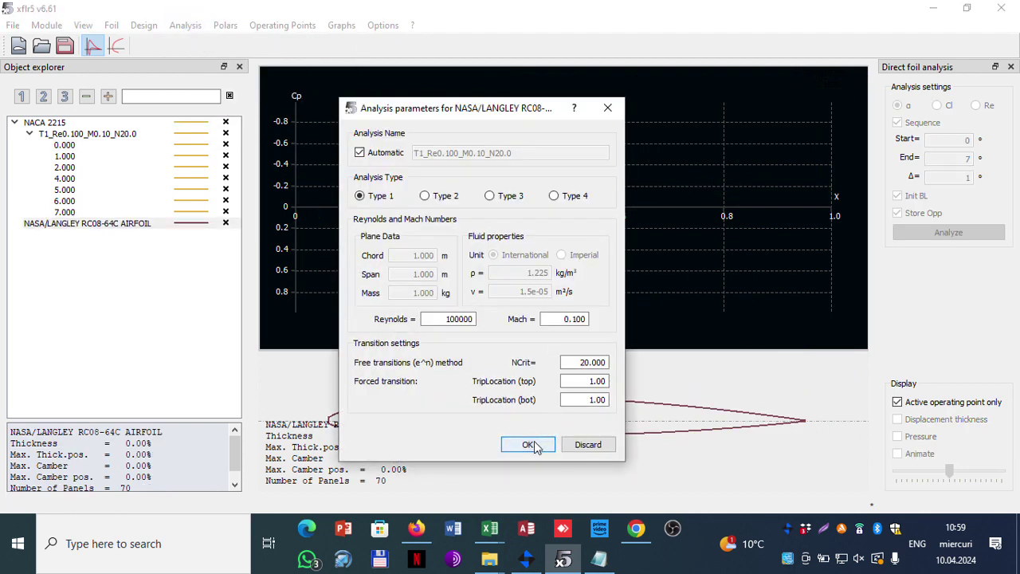
pyautogui.click(528, 445)
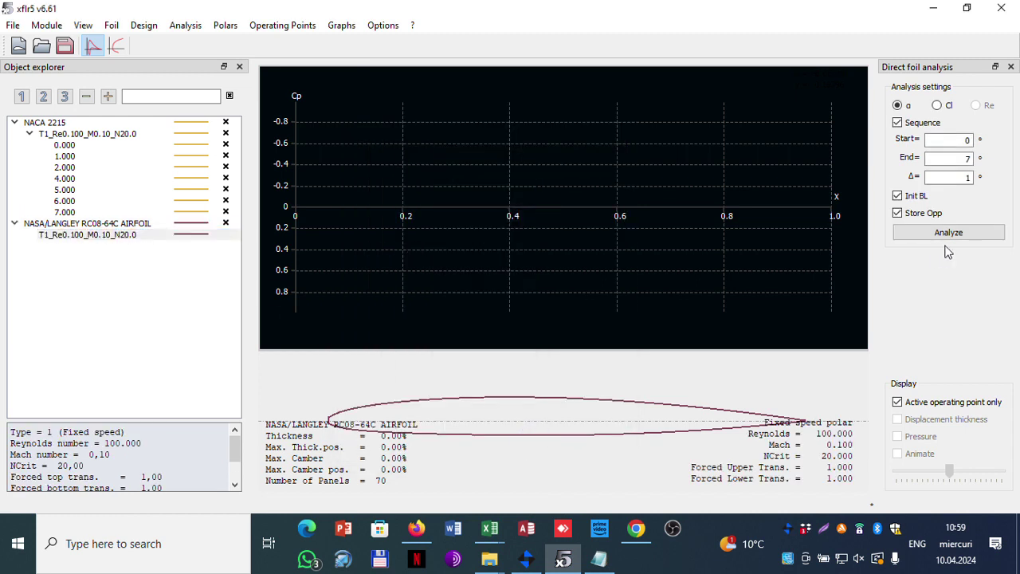
pyautogui.click(948, 233)
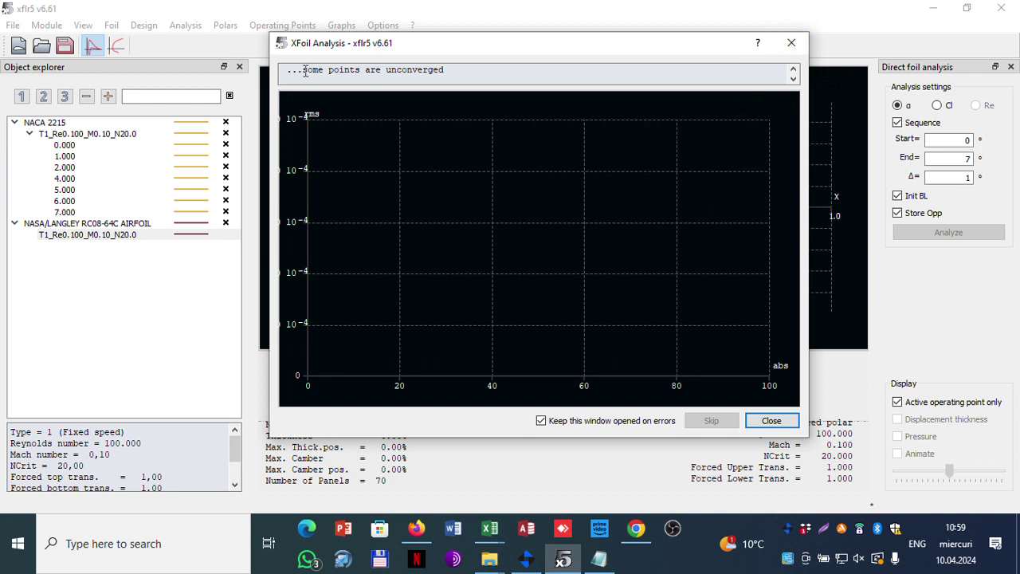
pyautogui.click(770, 420)
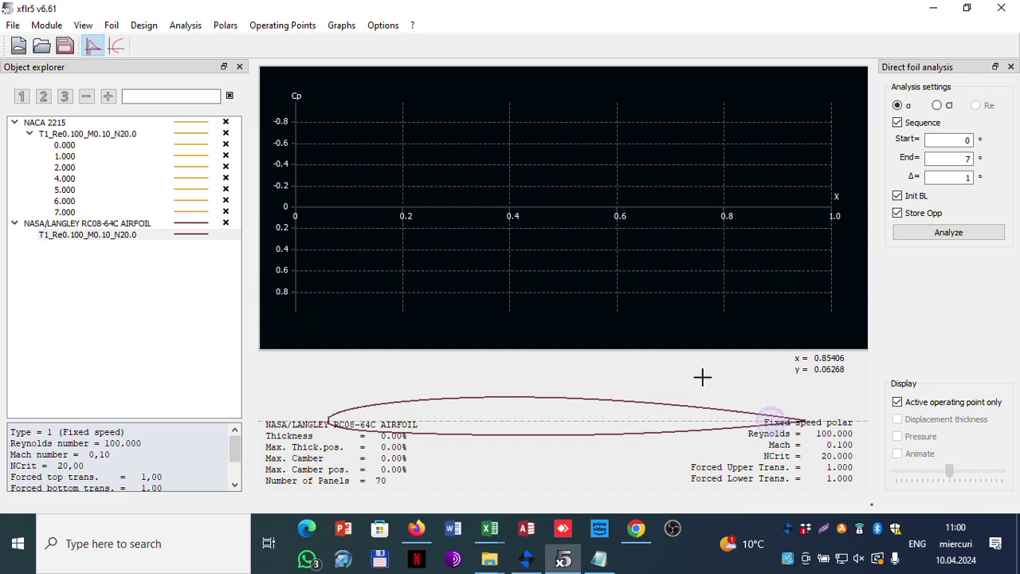
# - Check the data of the NASA/LANGLEY RC08-64C polar T1_Re0.100_M0.10_N20.0 and delete that polar
pyautogui.click(92, 239)
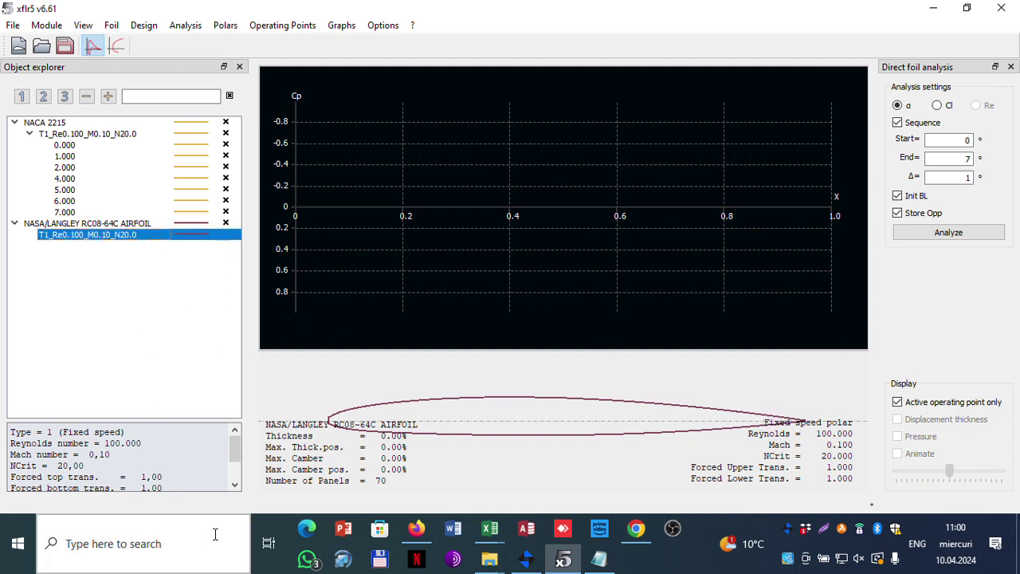
pyautogui.click(235, 466)
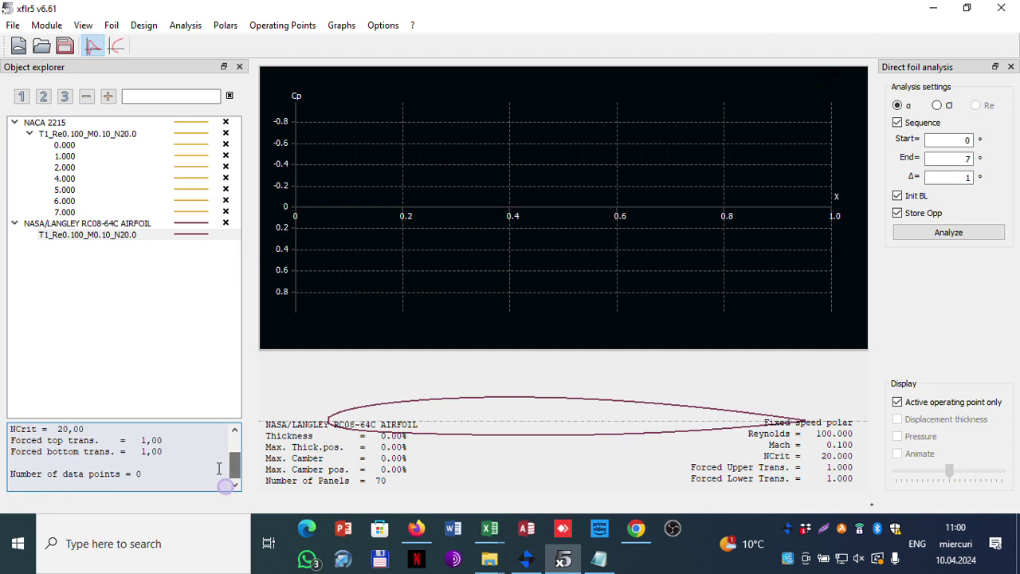
pyautogui.click(125, 237)
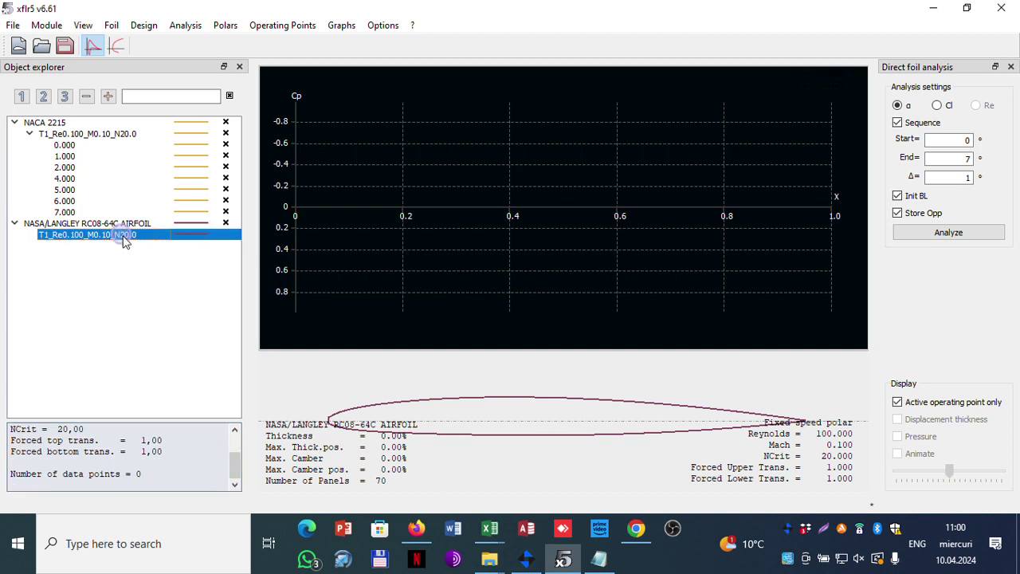
pyautogui.rightClick(126, 237)
pyautogui.click(156, 276)
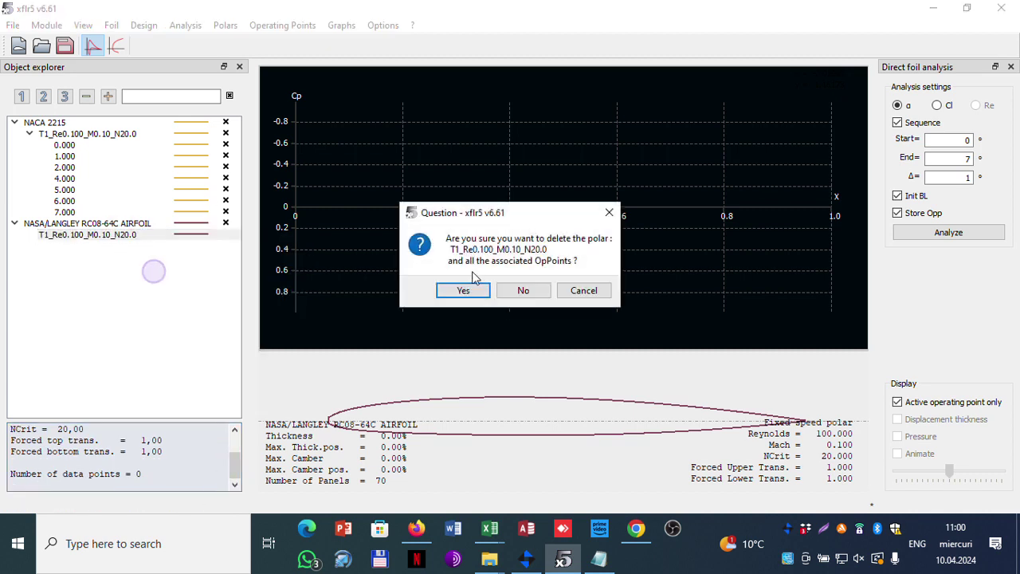
pyautogui.click(468, 288)
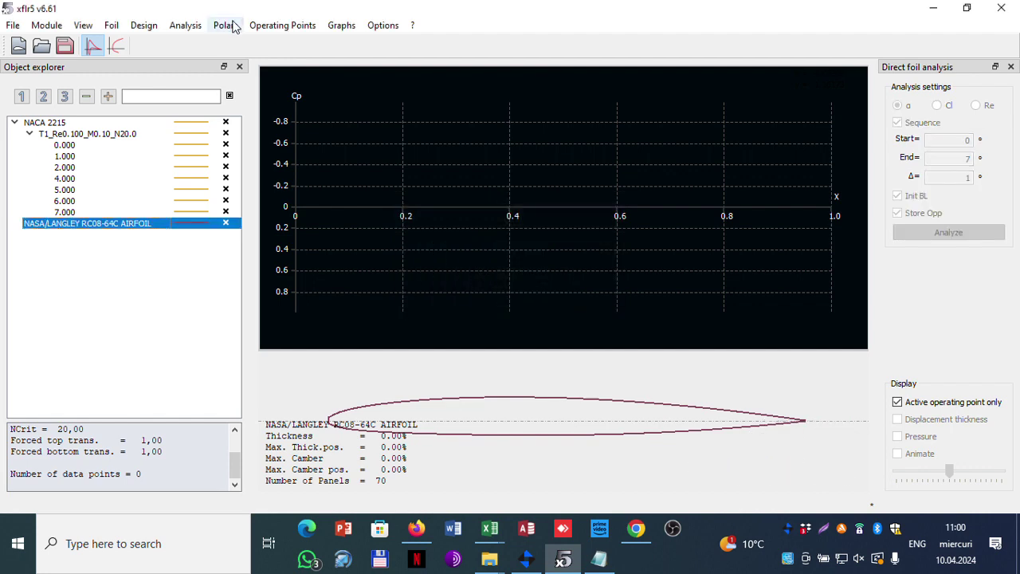
# - Define a Type 1 analysis for the NASA/LANGLEY RC08-64C airfoil with Reynolds 1000000, Mach 0.100 and NCrit 50
pyautogui.click(185, 25)
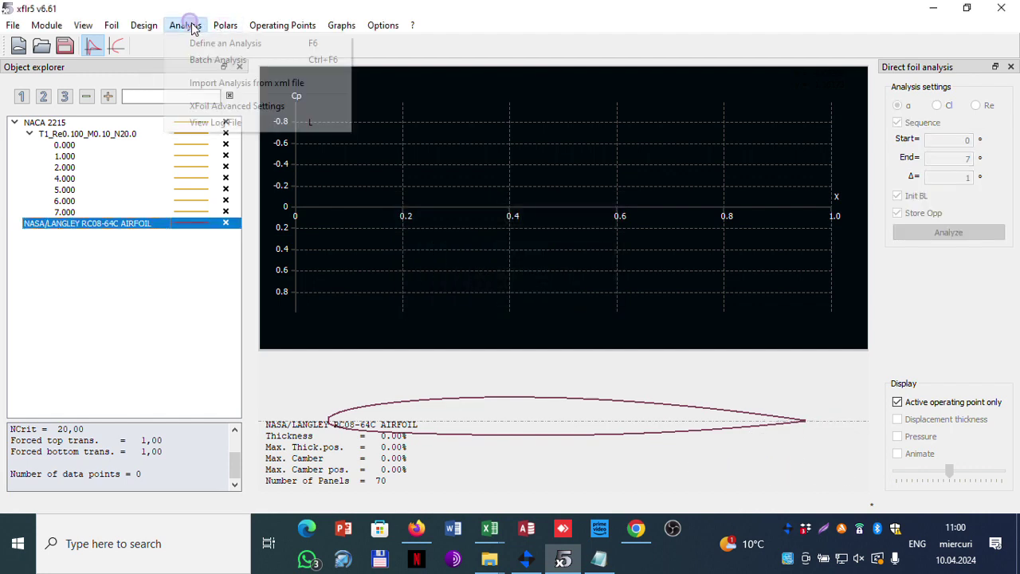
pyautogui.click(200, 41)
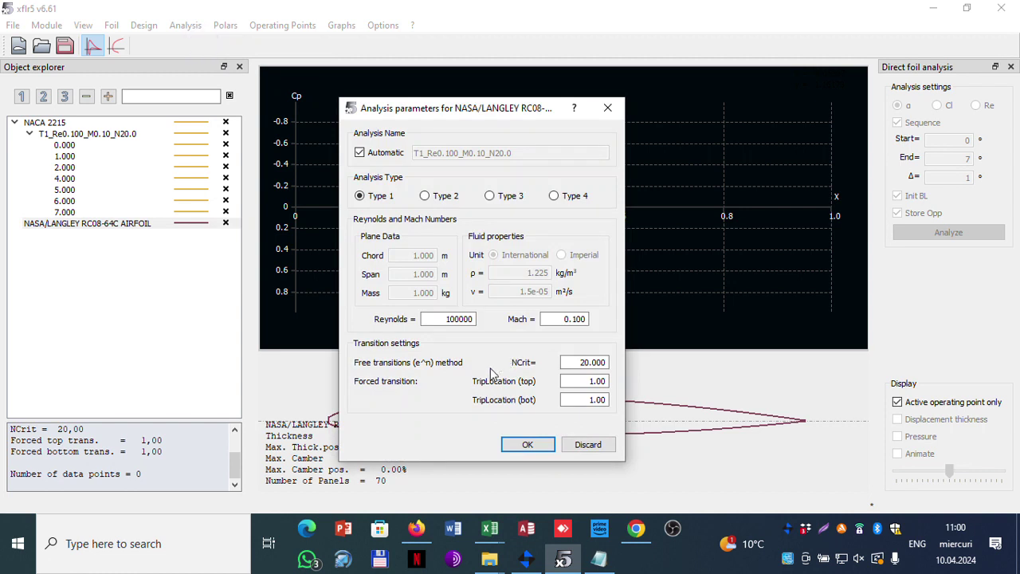
pyautogui.click(459, 318)
pyautogui.write('0')
pyautogui.moveTo(580, 362); pyautogui.dragTo(584, 362)
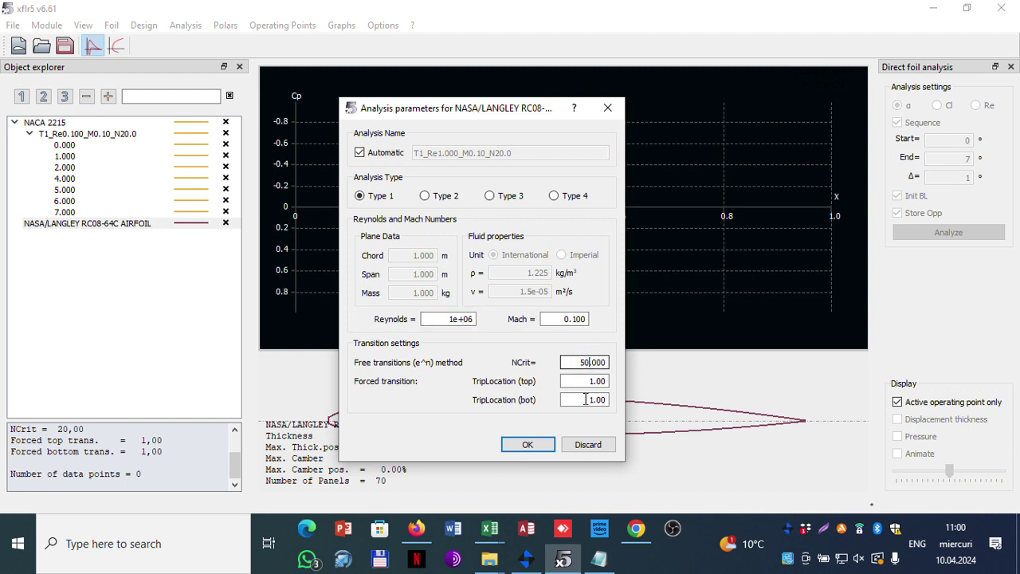
pyautogui.click(537, 444)
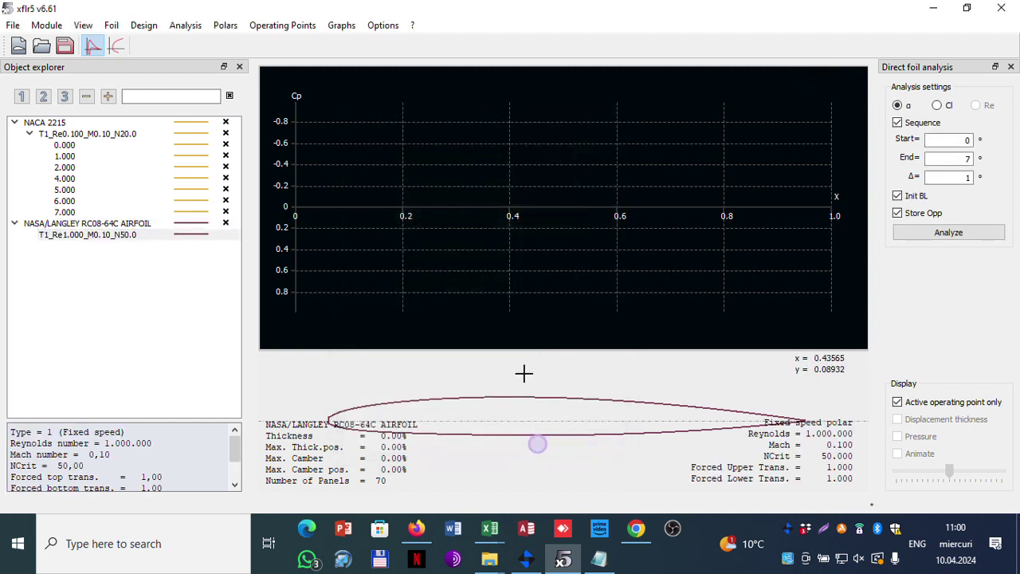
# - Try to run the RC08-64C analysis from 0° to 7° in 1° steps and close the XFoil analysis window
pyautogui.click(950, 232)
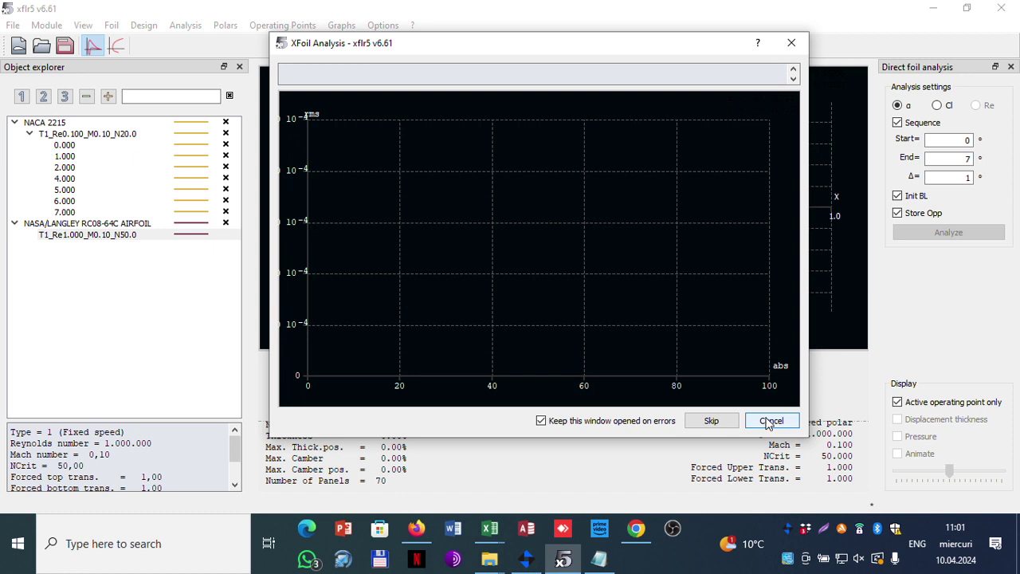
pyautogui.click(771, 425)
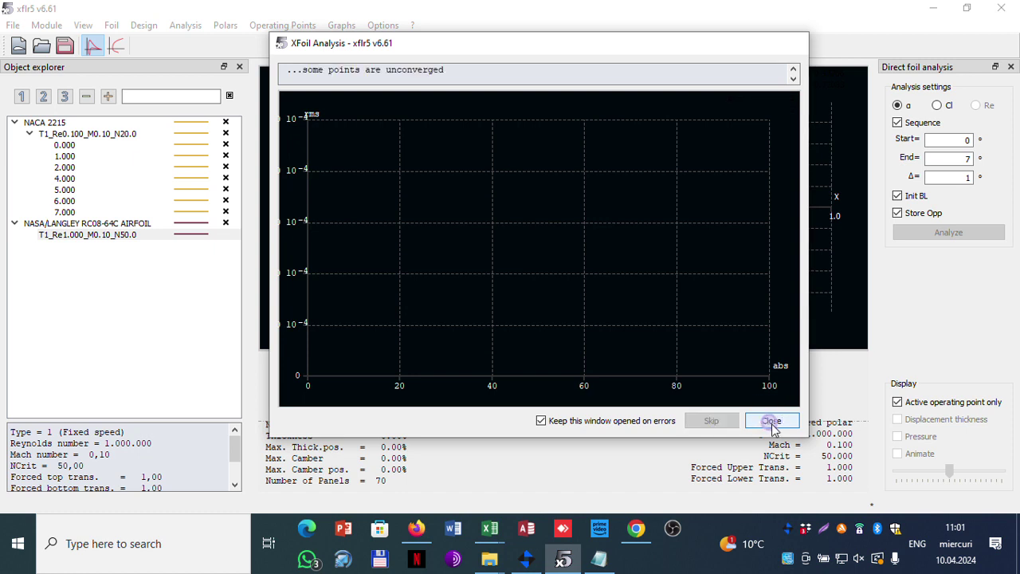
pyautogui.click(771, 422)
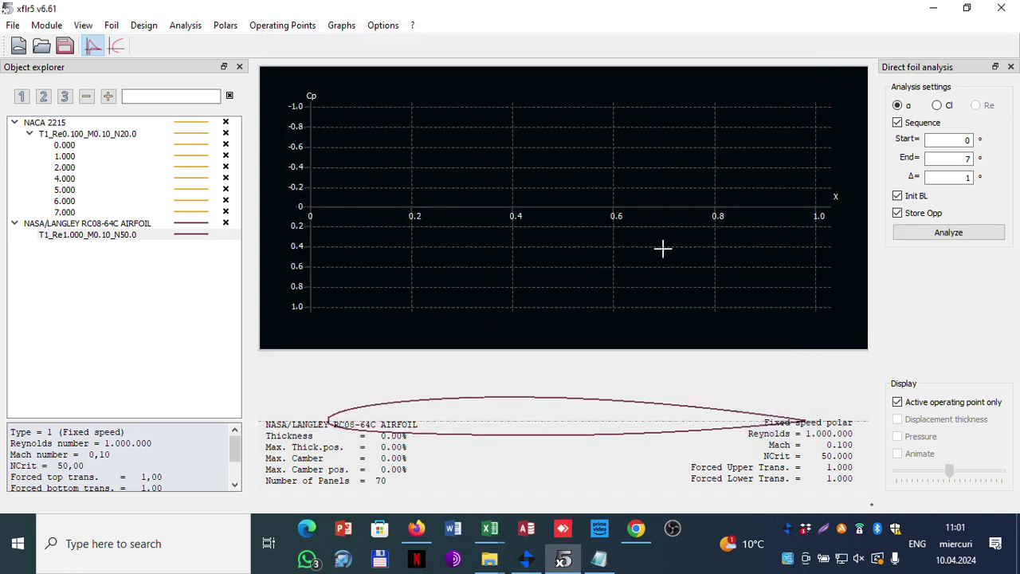
# - View the polar graphs of the NACA 2215 analysis and return to the pressure coefficient view
pyautogui.click(80, 133)
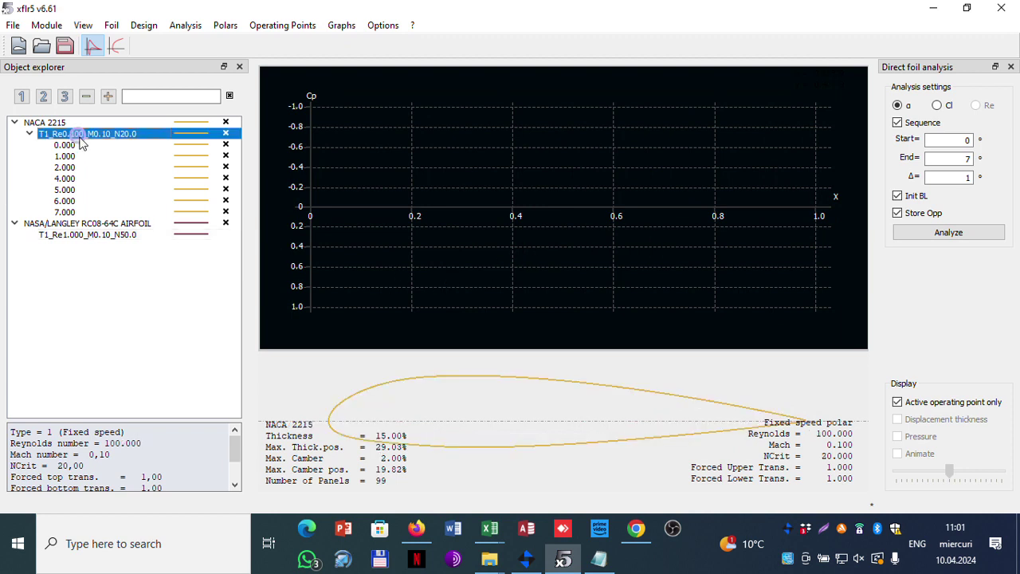
pyautogui.click(115, 46)
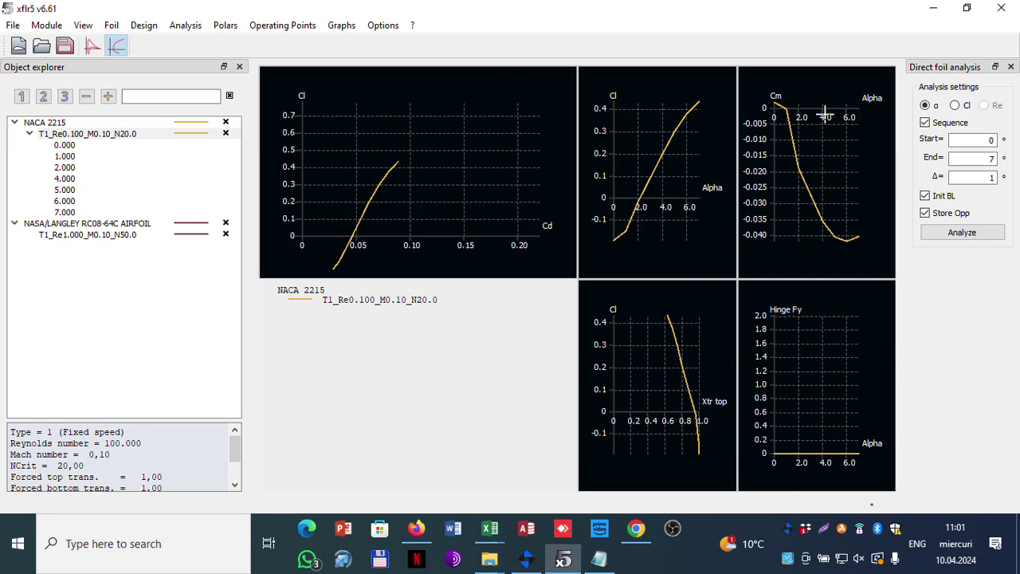
pyautogui.click(93, 46)
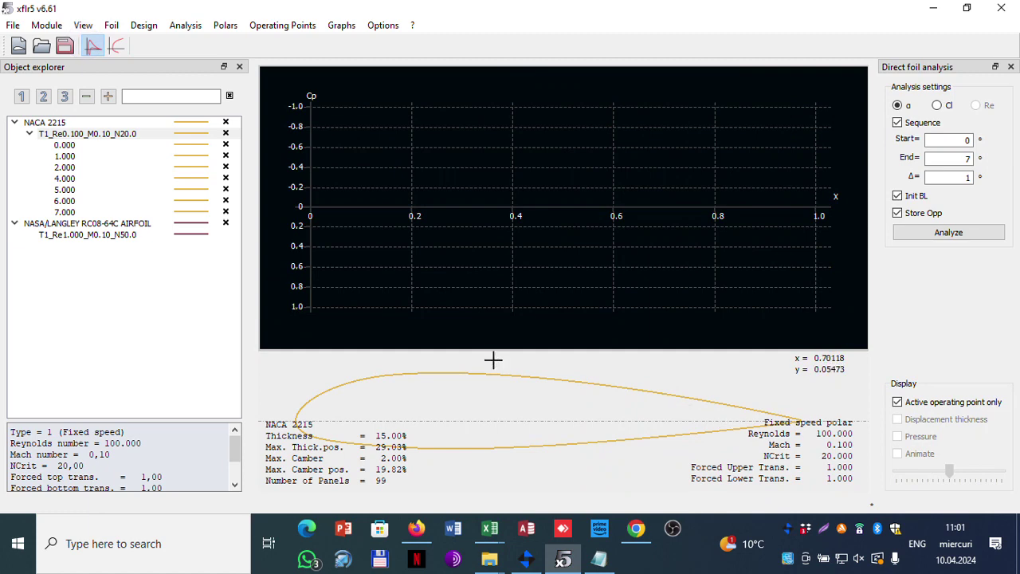
# - Display the NACA 2215 operating point at 0° with animation, pressure arrows and displacement thickness enabled
pyautogui.click(67, 145)
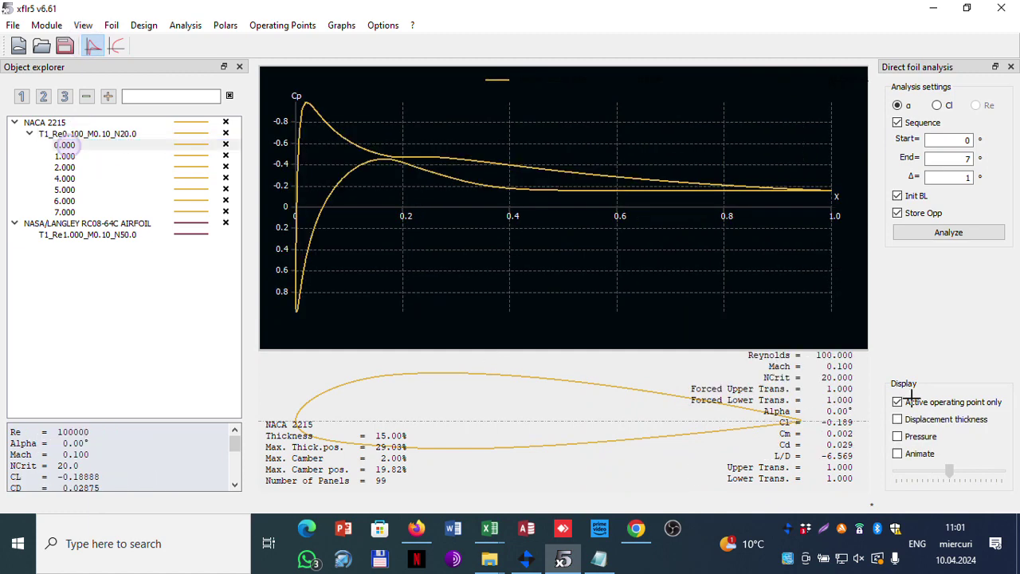
pyautogui.click(898, 453)
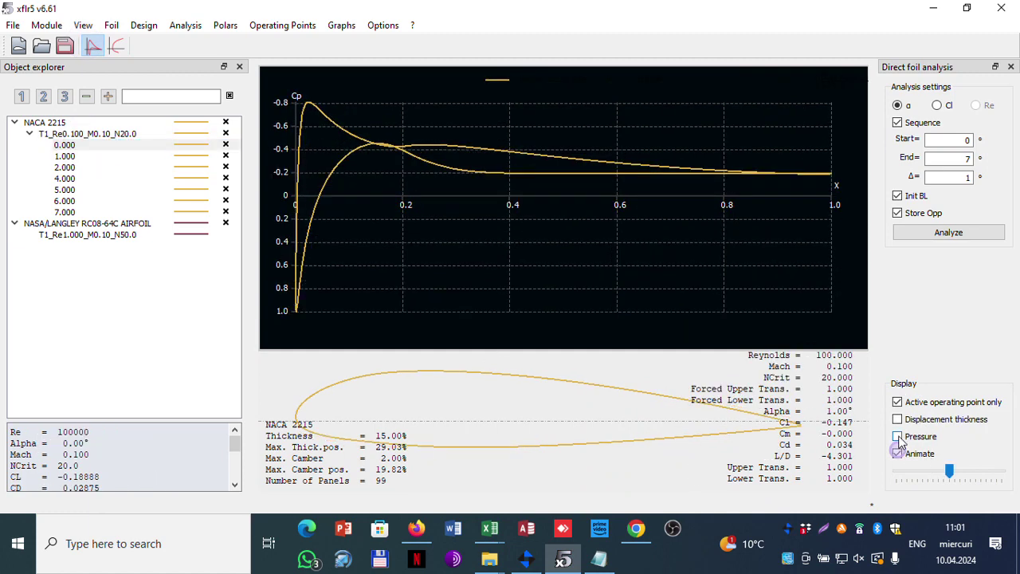
pyautogui.click(897, 435)
pyautogui.click(897, 419)
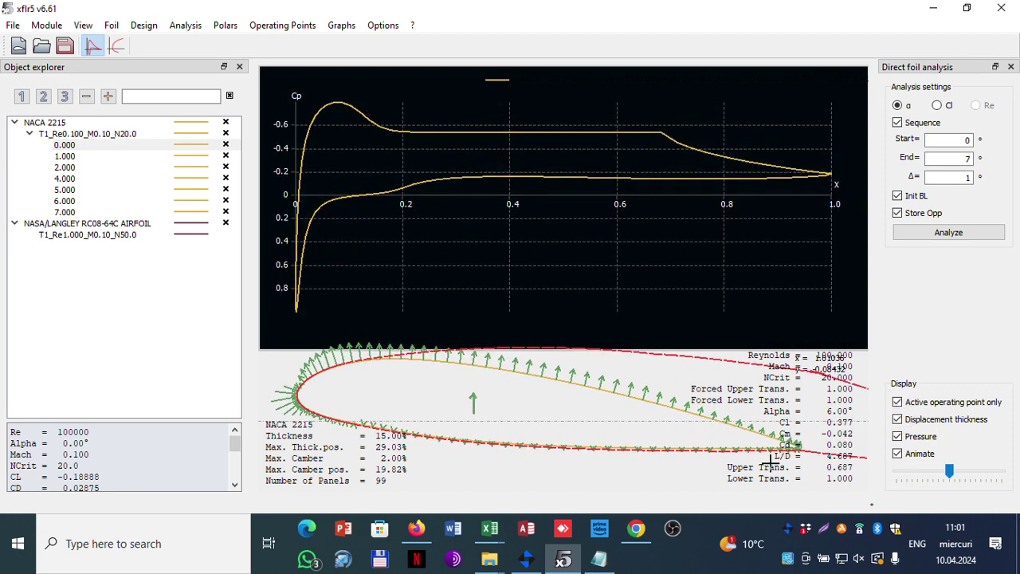
pyautogui.scroll(-5, 624, 399)
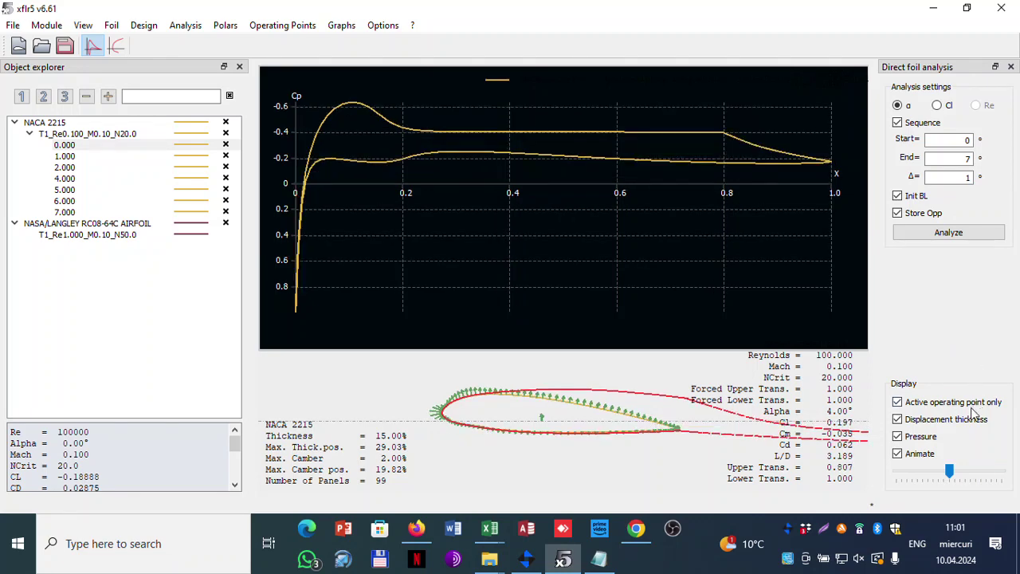
# - Export the NACA 2215 polar as the text file T1_Re0.100_M0.10_N20.0.txt in the profile folder on drive C
pyautogui.click(119, 47)
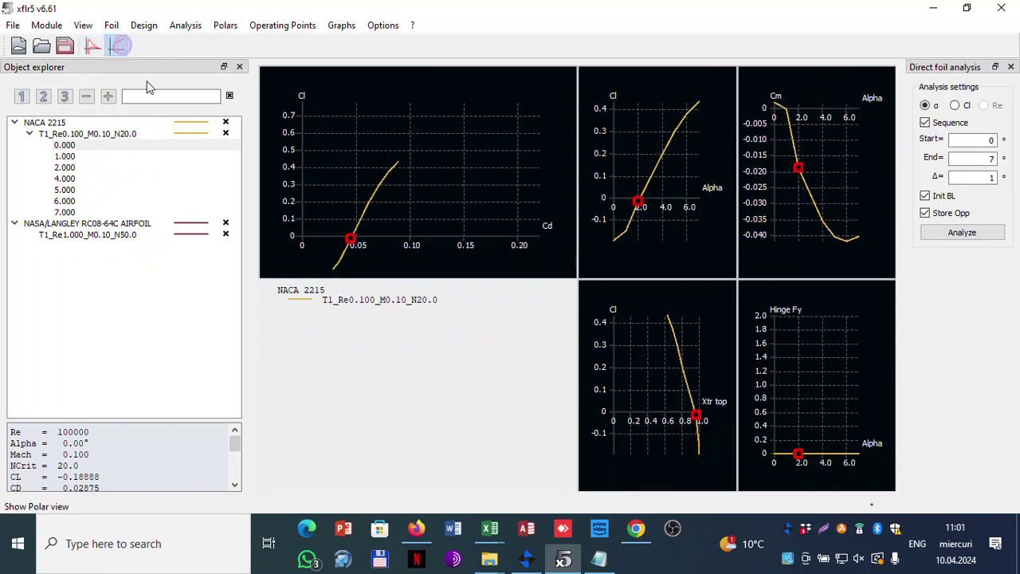
pyautogui.click(90, 135)
pyautogui.rightClick(90, 139)
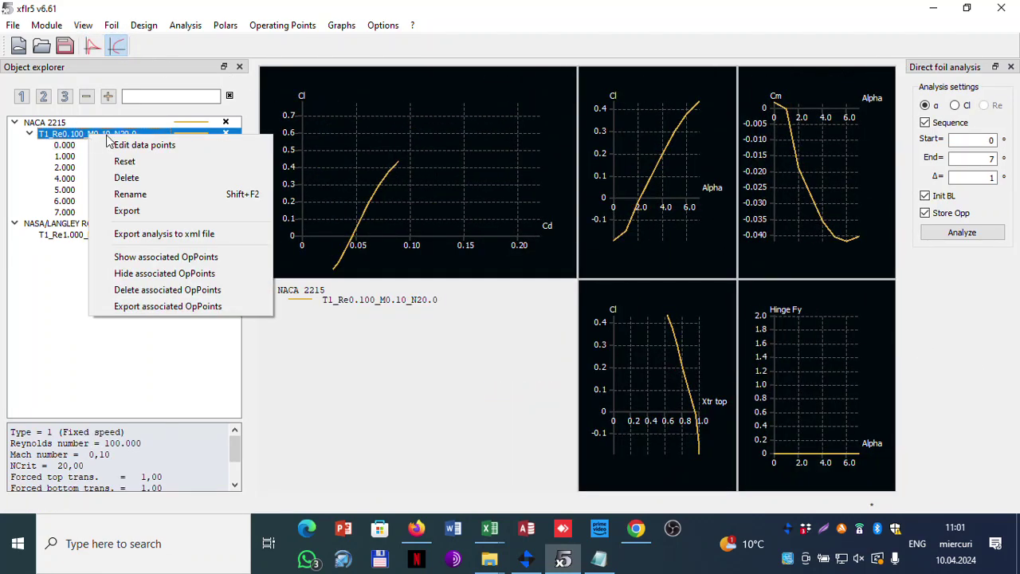
pyautogui.click(169, 211)
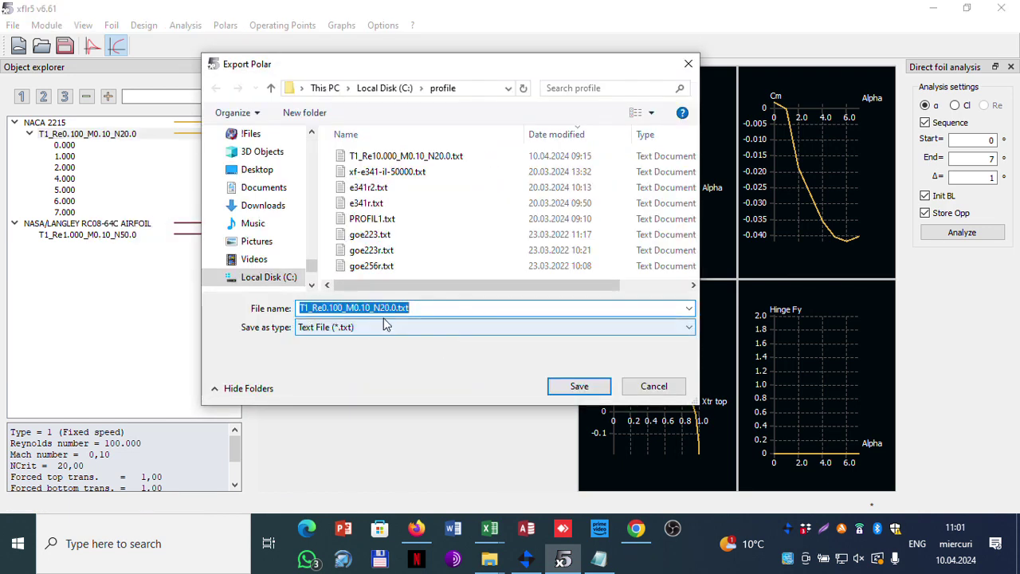
pyautogui.click(569, 389)
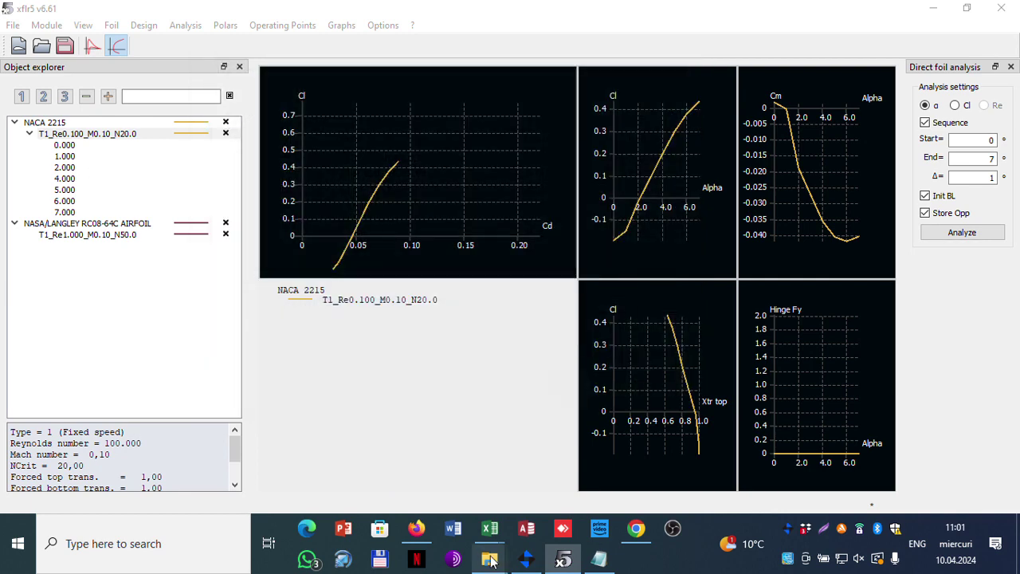
# - Switch to the profile folder in File Explorer and open the exported T1_Re0.100_M0.10_N20.0.txt in Notepad
pyautogui.moveTo(502, 546)
pyautogui.click(468, 480)
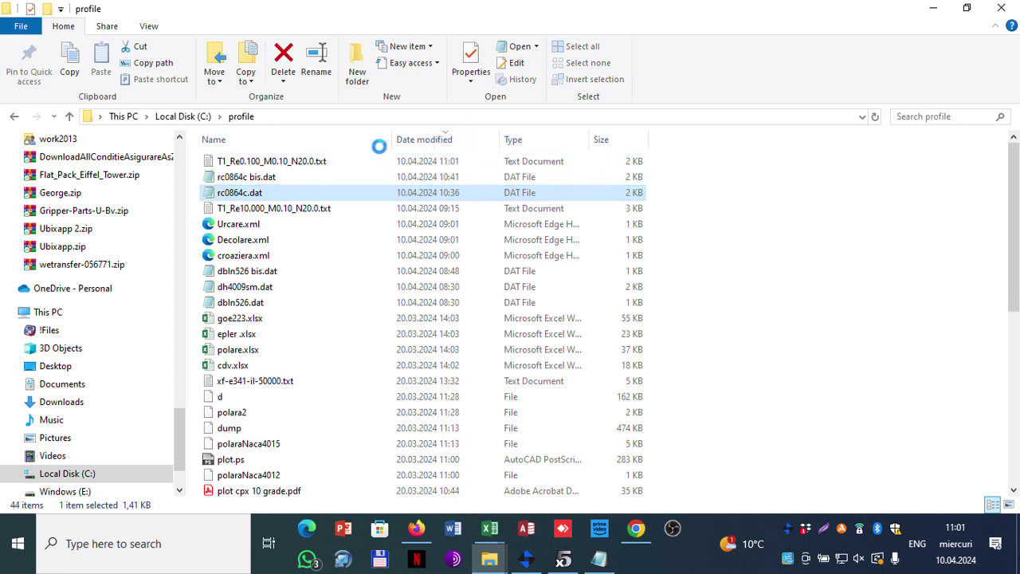
pyautogui.click(302, 162)
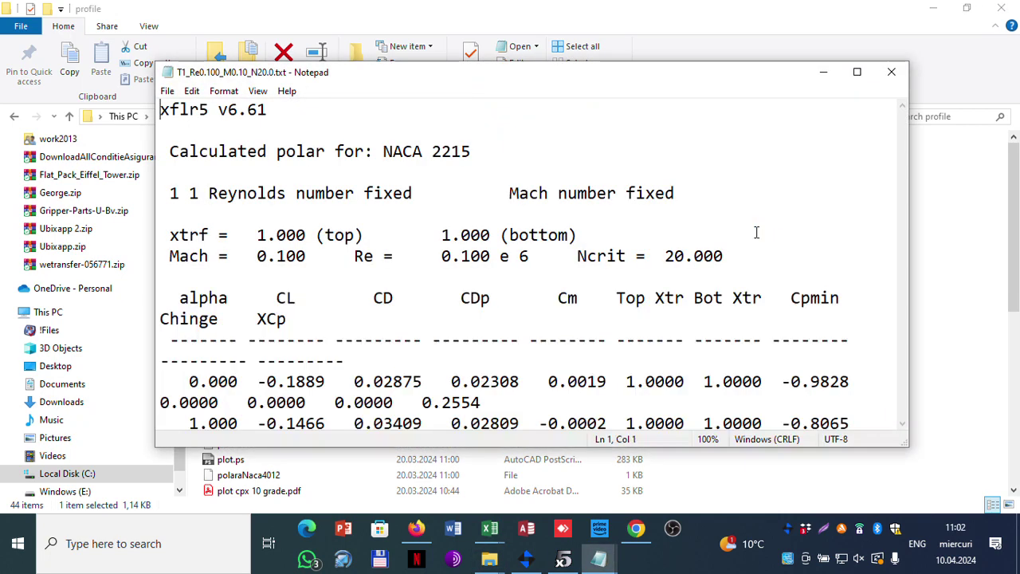
# - Read through the exported NACA 2215 polar data in Notepad and return to xflr5
pyautogui.scroll(-2, 681, 175)
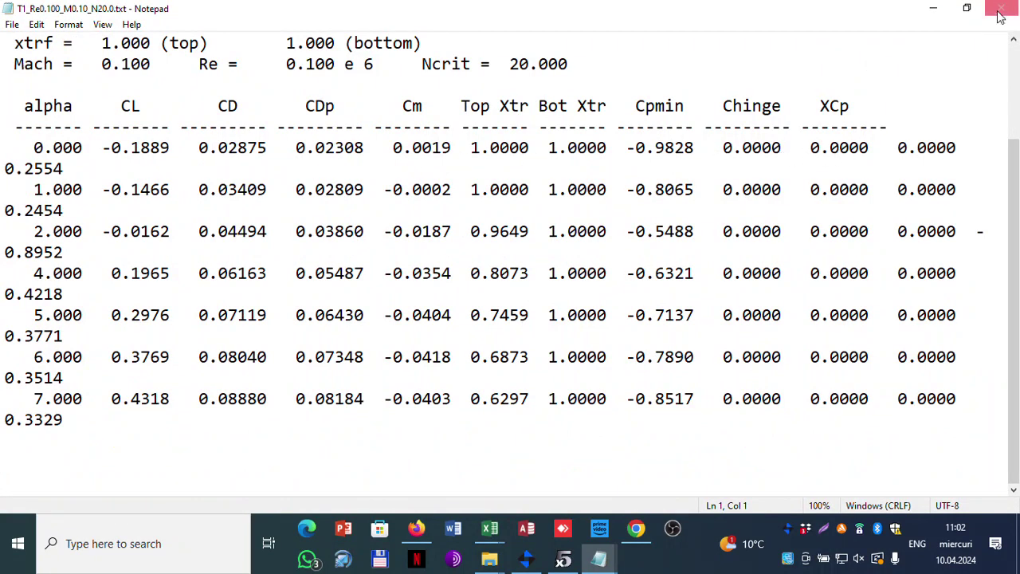
pyautogui.click(932, 8)
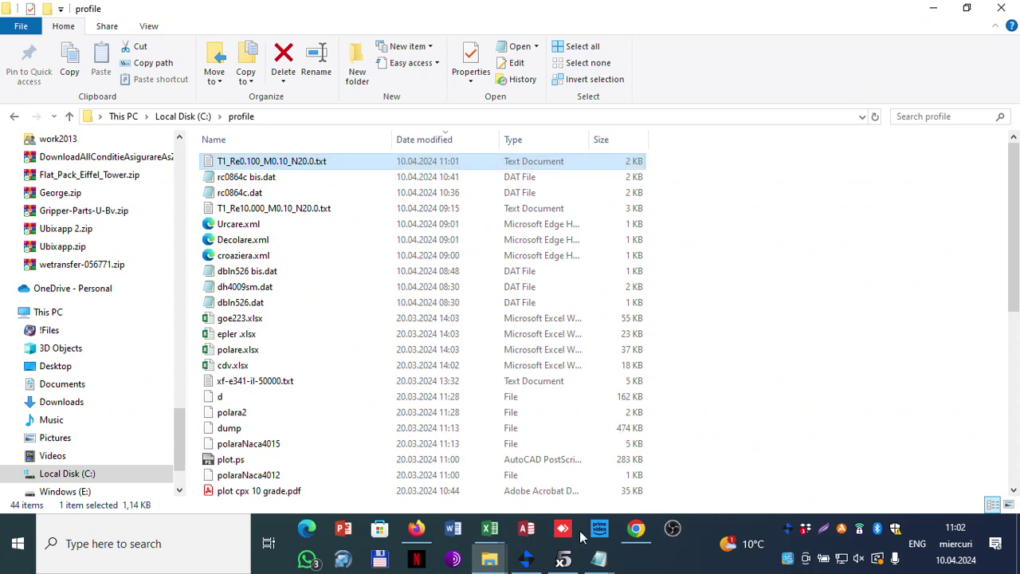
pyautogui.click(562, 559)
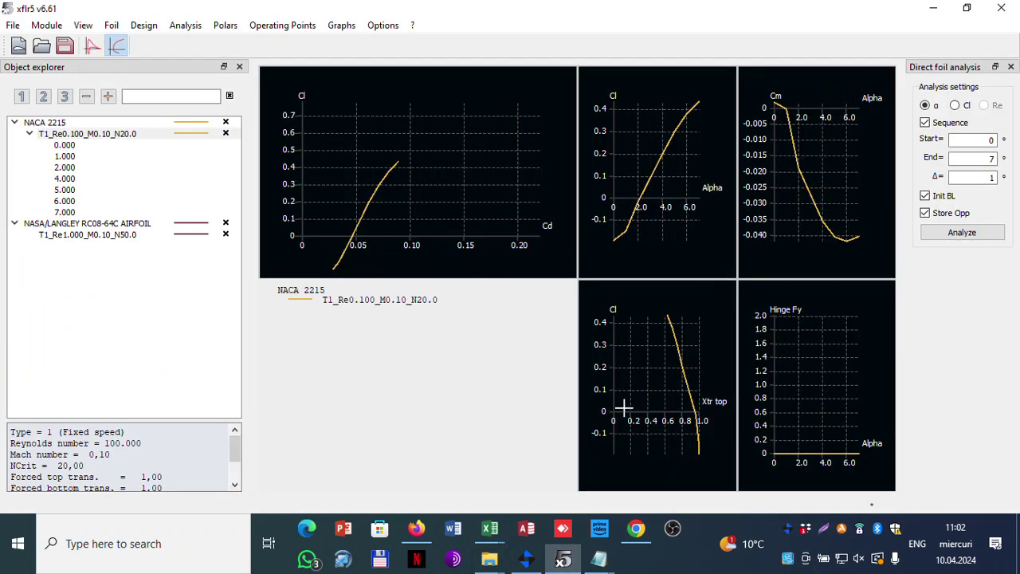
# - Review the geometry properties of the NASA/LANGLEY RC08-64C and NACA 2215 foils
pyautogui.click(87, 225)
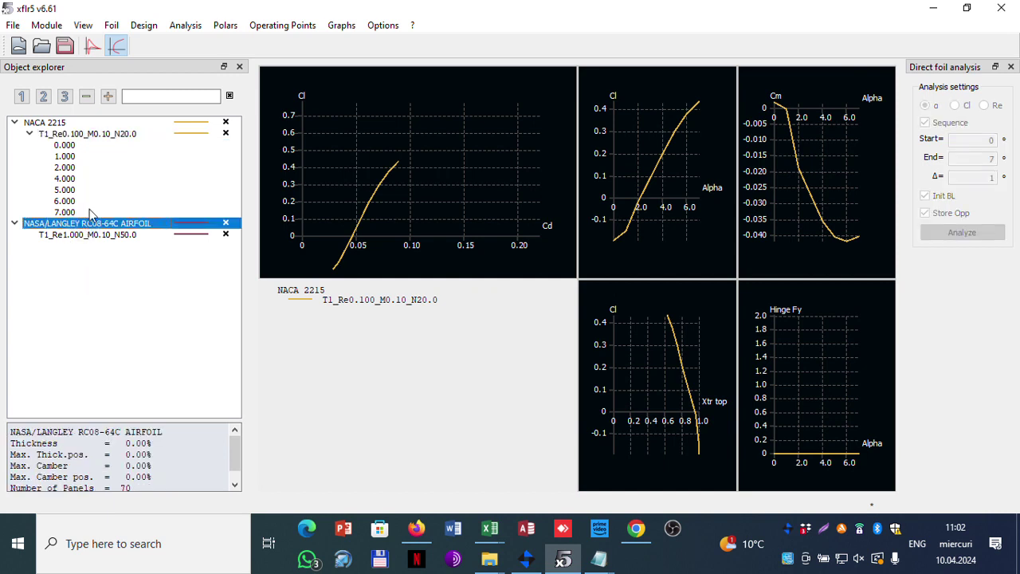
pyautogui.click(79, 134)
pyautogui.click(60, 122)
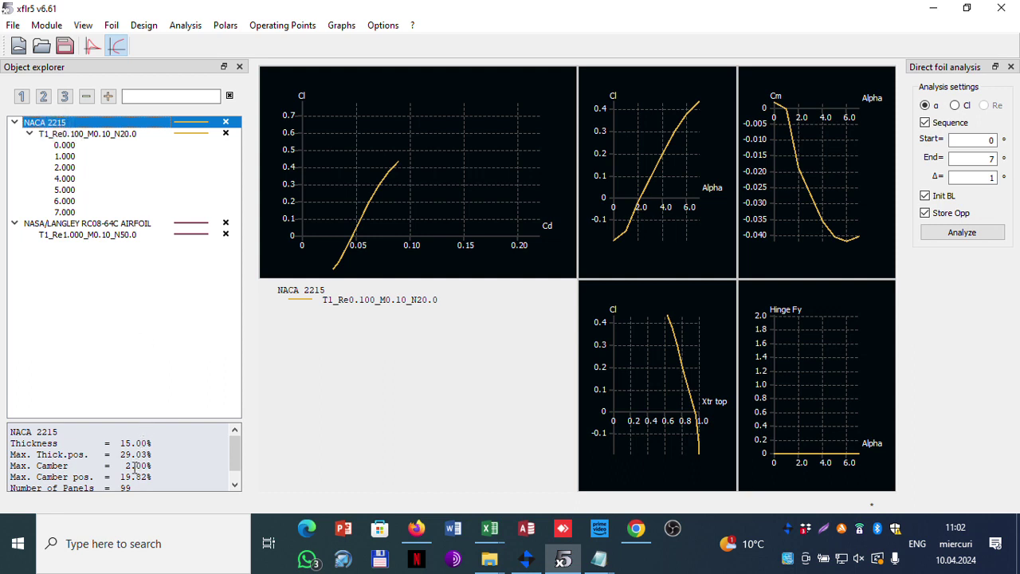
pyautogui.scroll(-1, 136, 466)
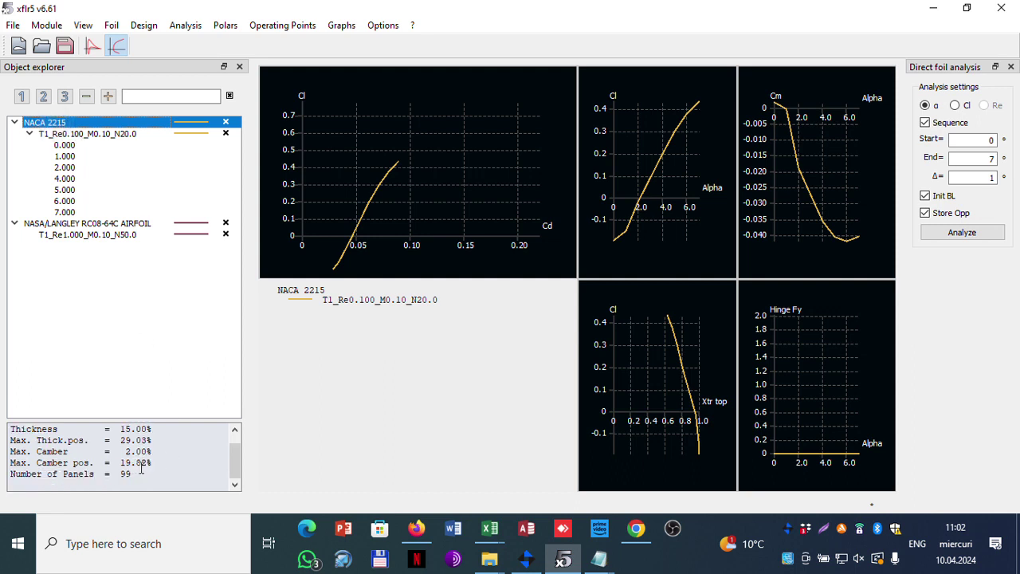
pyautogui.click(107, 224)
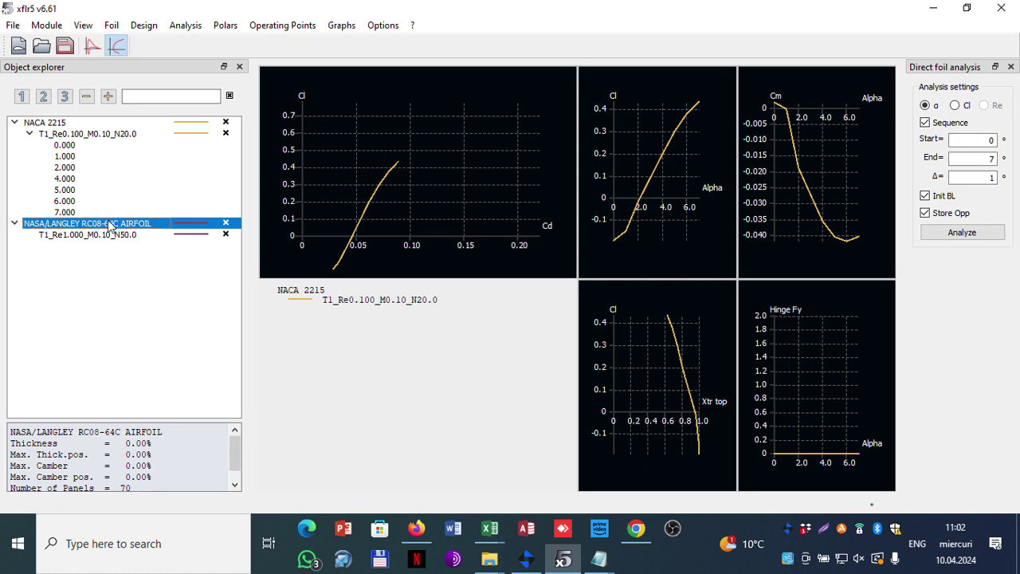
pyautogui.rightClick(108, 227)
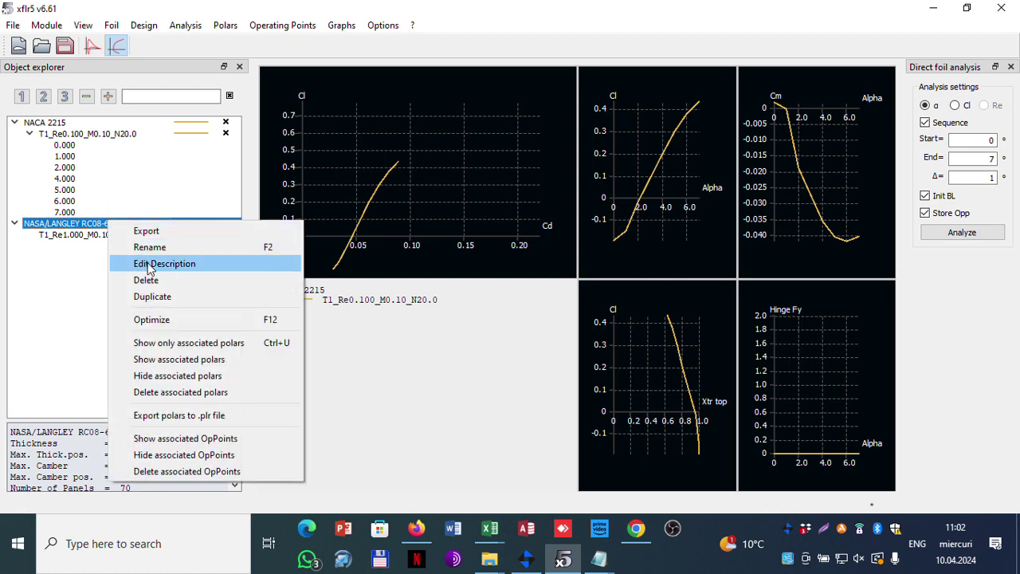
pyautogui.click(149, 266)
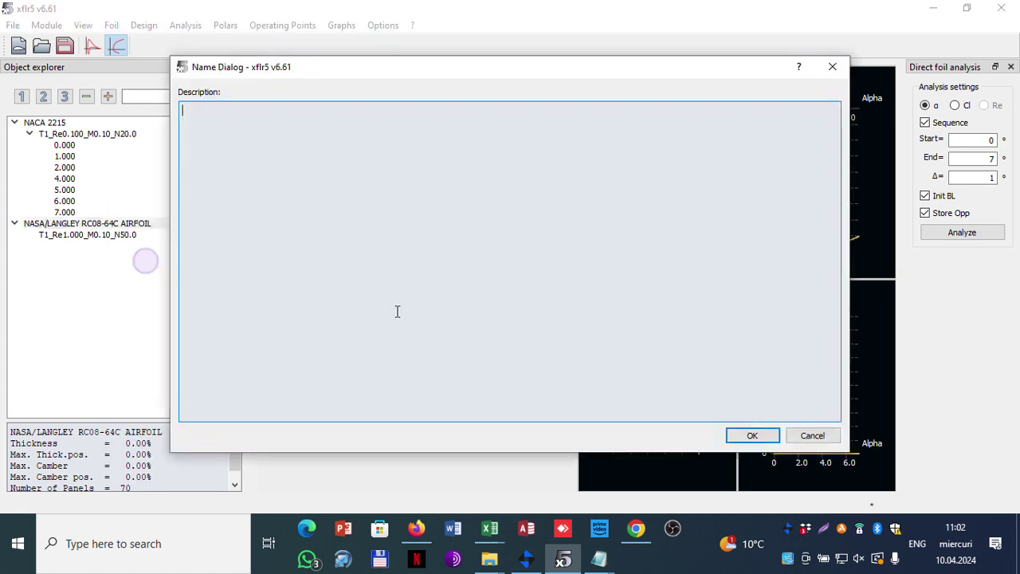
pyautogui.click(812, 435)
# - Delete the T1_Re1.000_M0.10_N50.0 polar of the NASA/LANGLEY RC08-64C airfoil and show the operating point view
pyautogui.click(184, 234)
pyautogui.rightClick(137, 234)
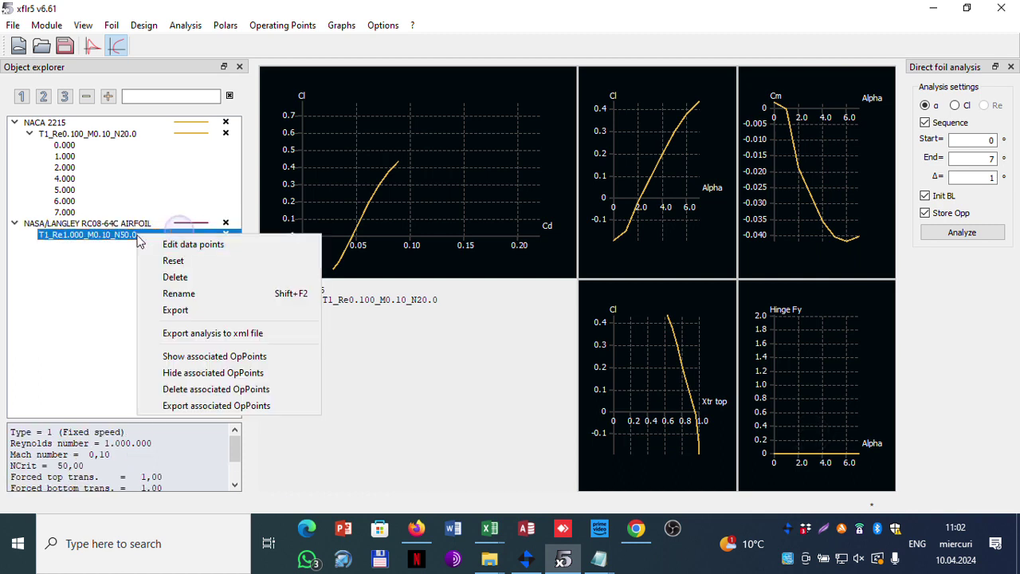
pyautogui.click(202, 279)
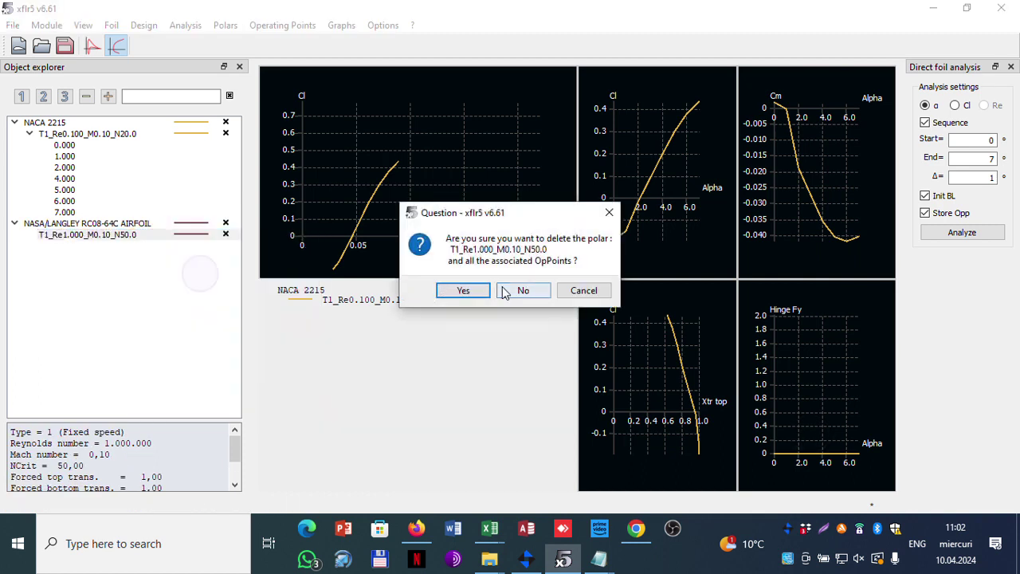
pyautogui.click(464, 290)
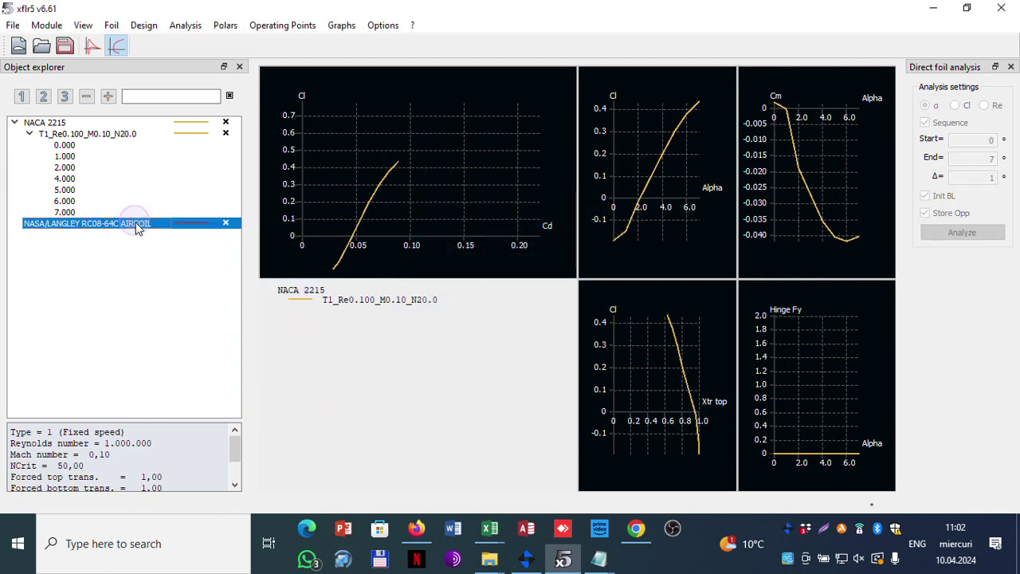
pyautogui.click(91, 45)
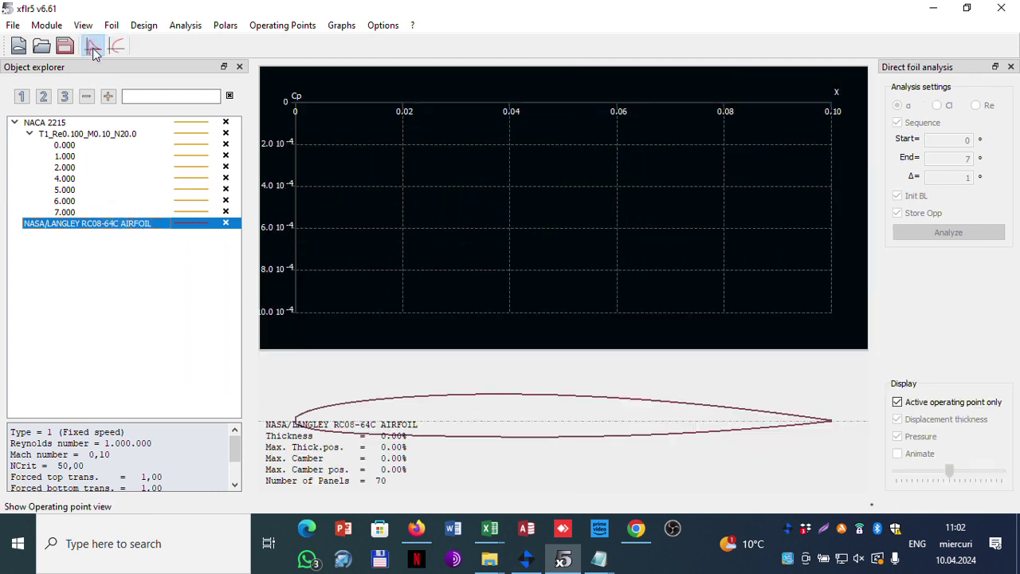
# - Try scaling the NASA/LANGLEY RC08-64C foil with a maximum camber position of 0.35% chord and a thickness of 0.35% chord
pyautogui.click(143, 26)
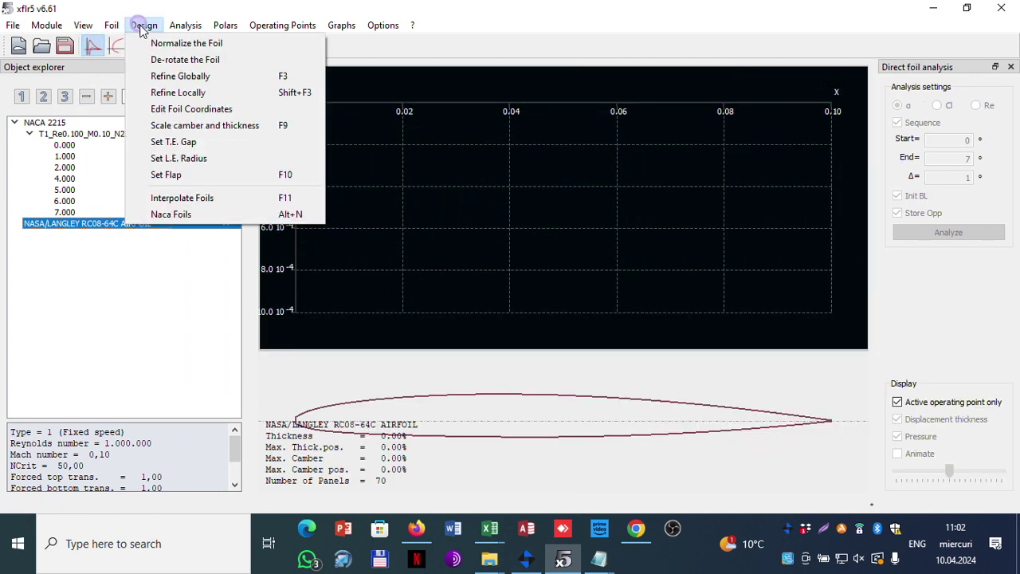
pyautogui.click(197, 127)
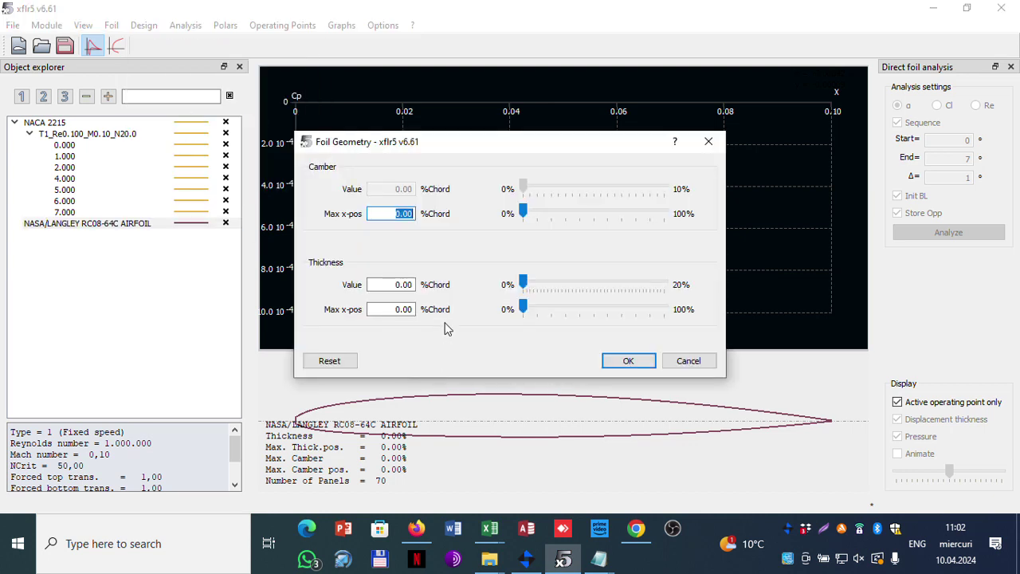
pyautogui.click(414, 285)
pyautogui.doubleClick(426, 287)
pyautogui.write('0.')
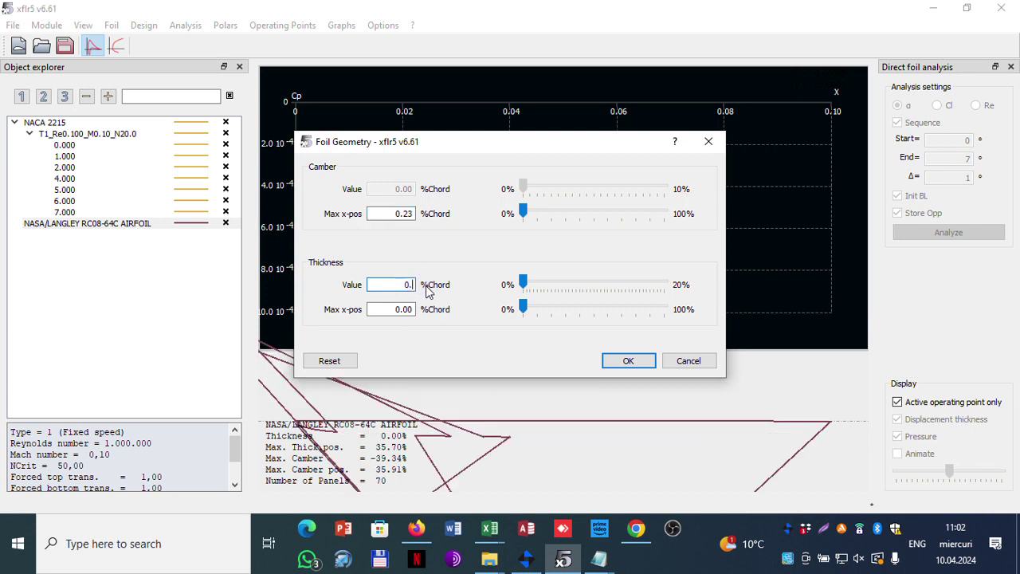
pyautogui.click(402, 213)
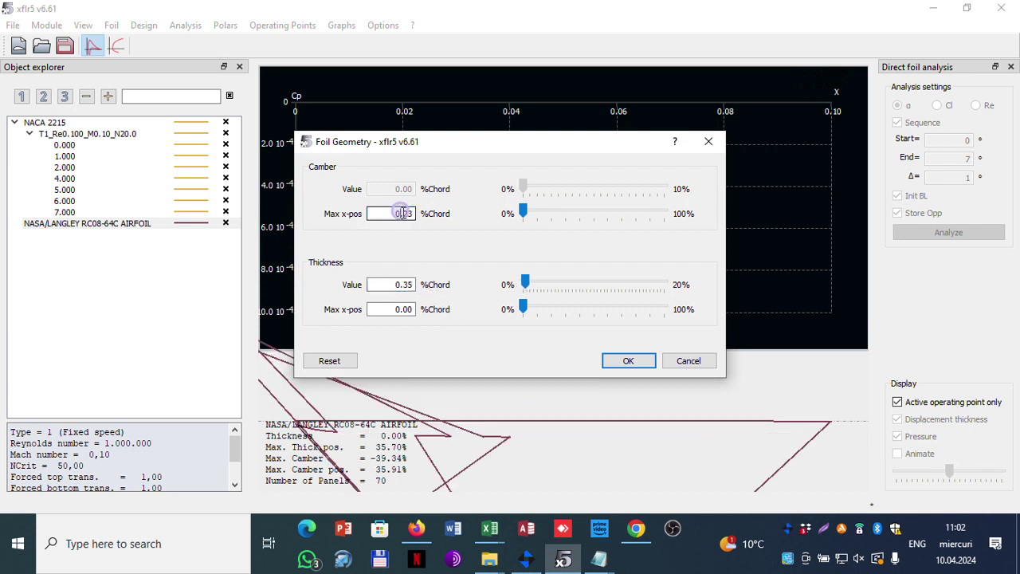
pyautogui.doubleClick(400, 214)
pyautogui.write('0.3')
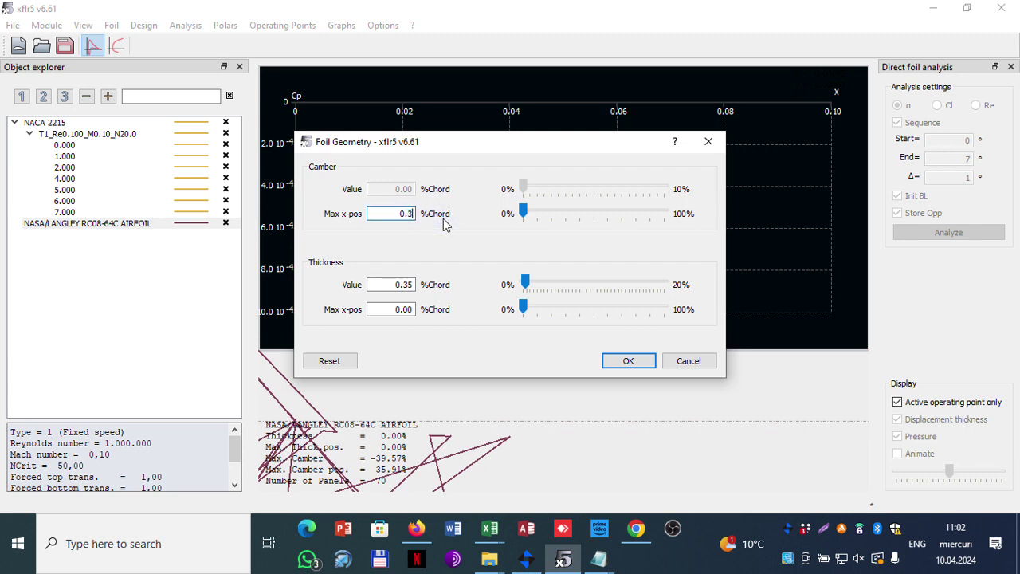
pyautogui.click(390, 283)
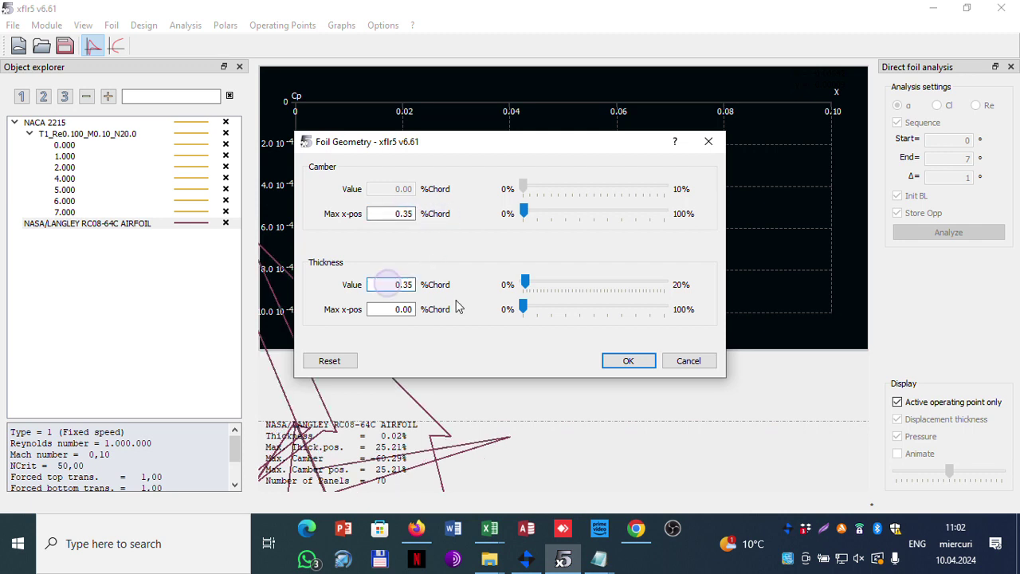
pyautogui.click(694, 363)
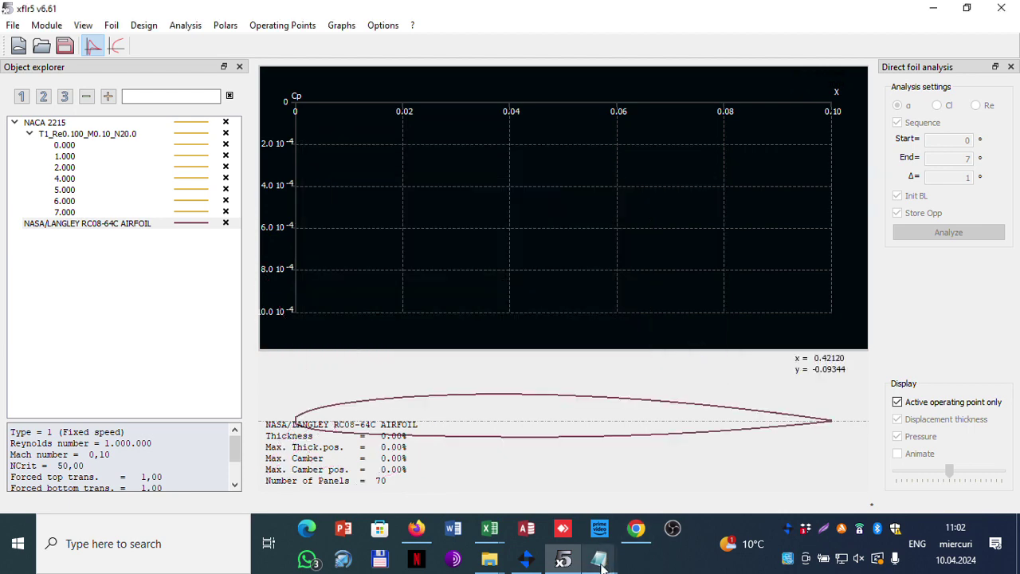
# - Switch to the profile folder in File Explorer and open rc0864c.dat in Notepad to inspect its coordinates
pyautogui.moveTo(491, 560)
pyautogui.click(466, 490)
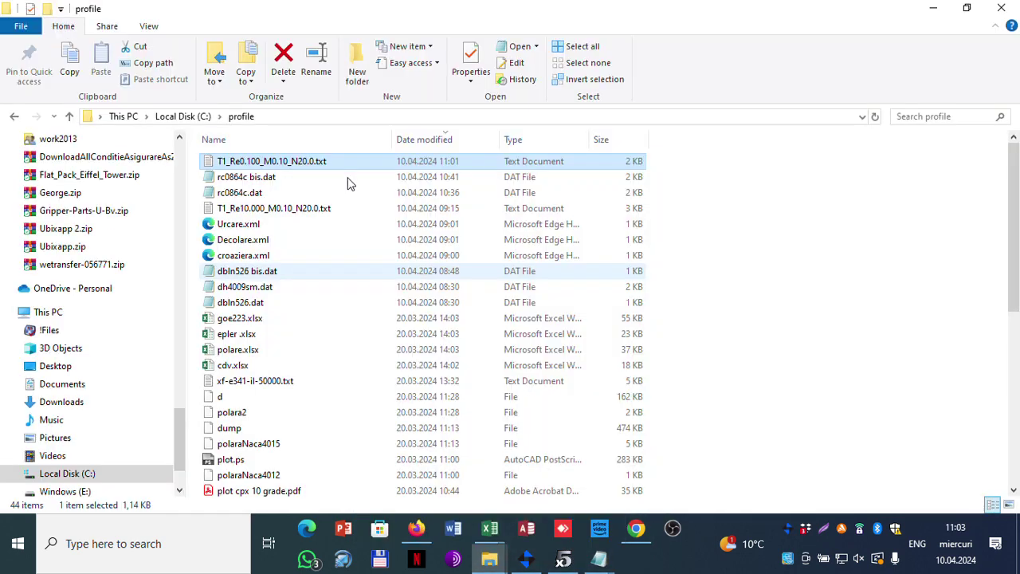
pyautogui.doubleClick(256, 193)
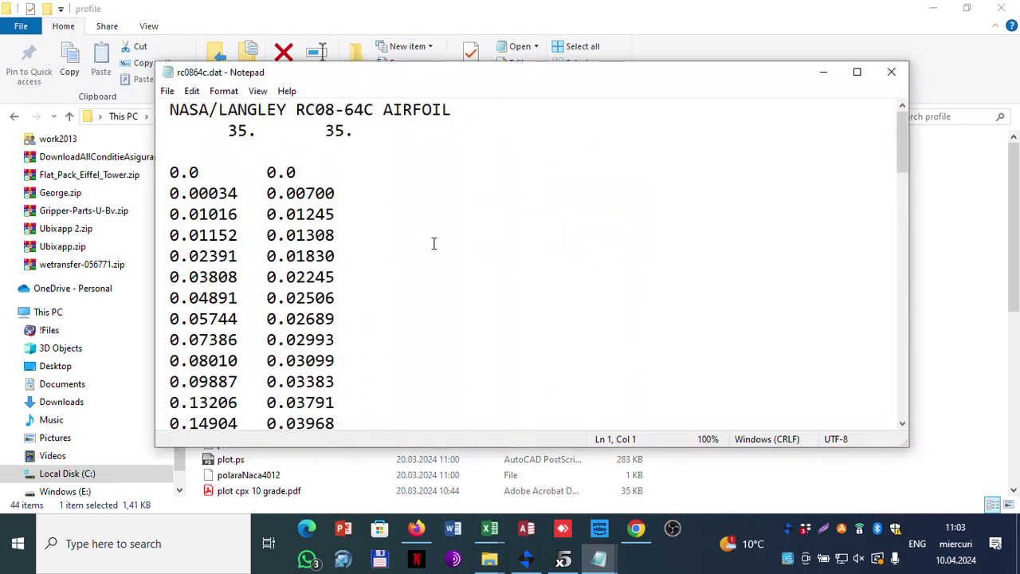
# - Switch to Firefox and bring up the UIUC Airfoil Coordinates Database page
pyautogui.click(635, 528)
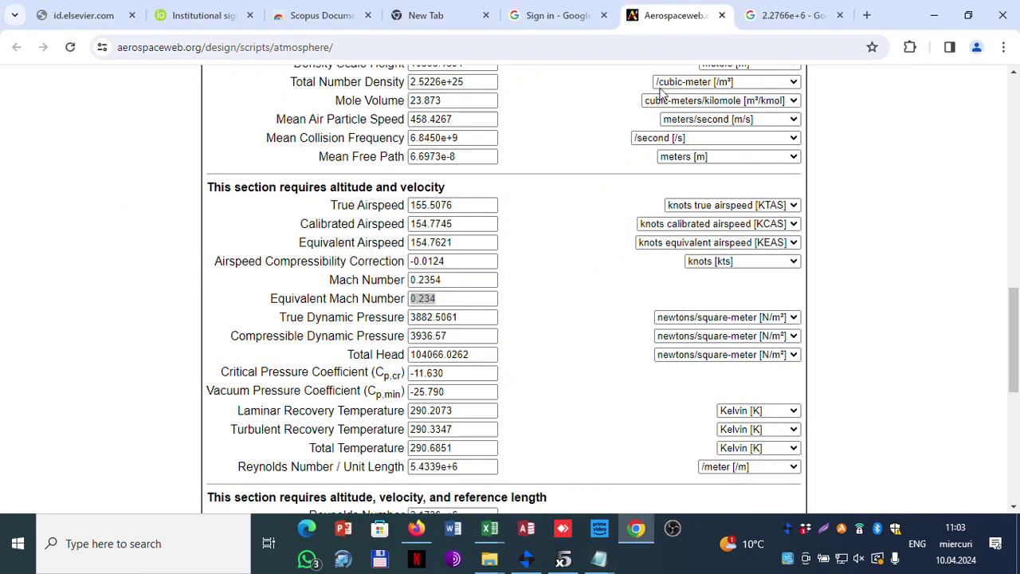
pyautogui.click(416, 528)
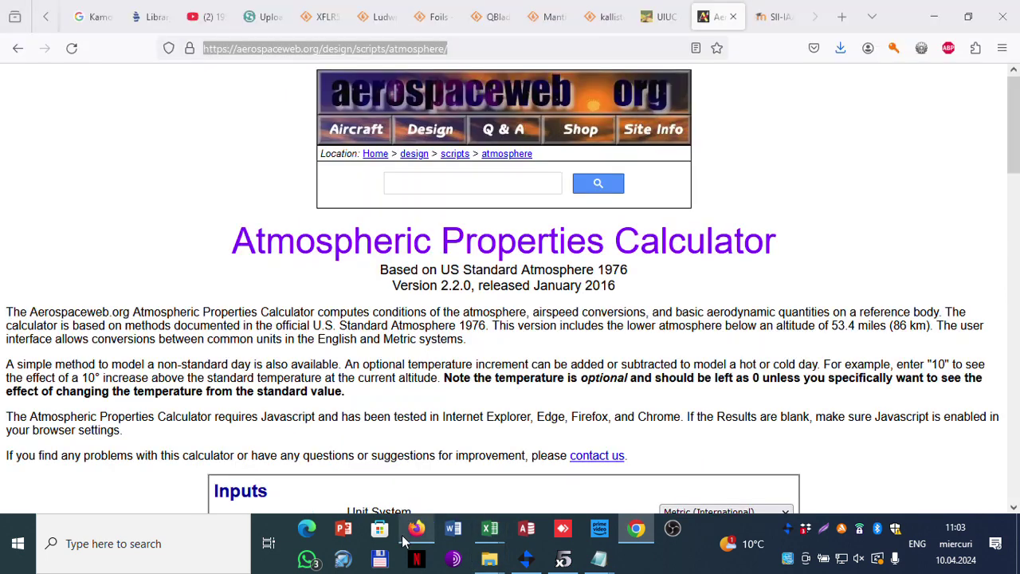
pyautogui.click(660, 18)
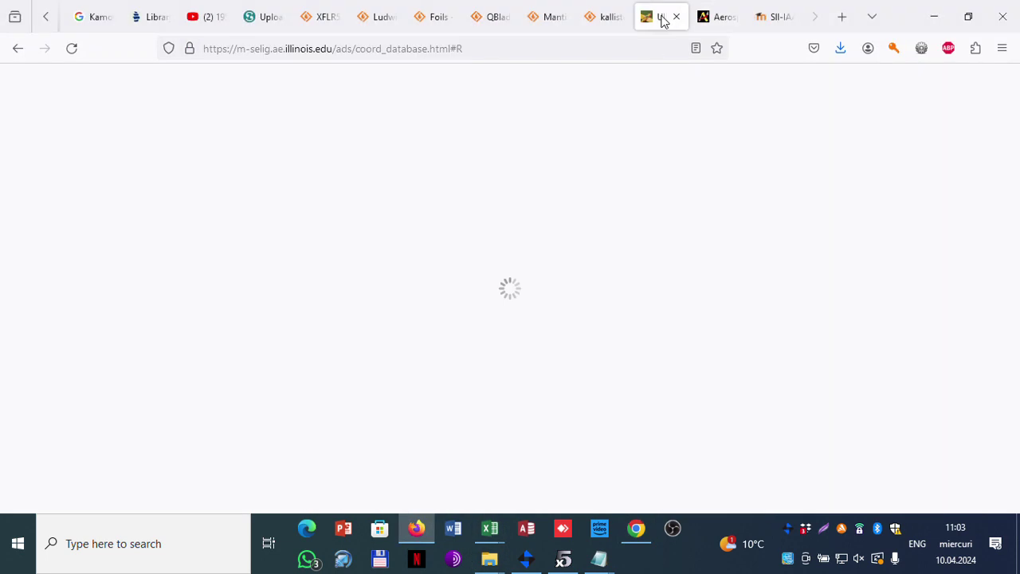
# - Examine the database's useful sources, its archives and the point order of the standard .dat coordinate format
pyautogui.moveTo(1013, 382); pyautogui.dragTo(1010, 76)
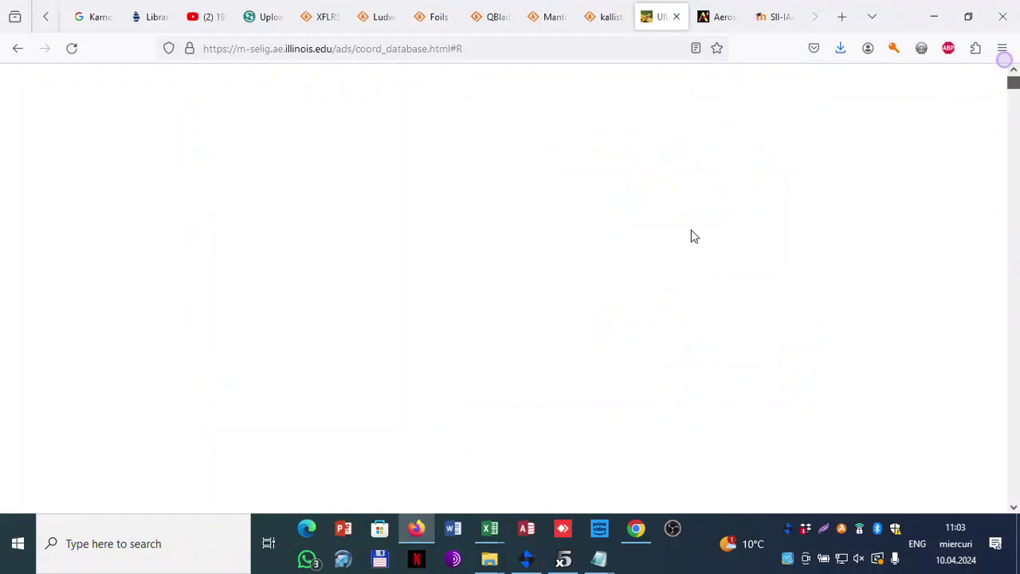
pyautogui.scroll(-5, 555, 256)
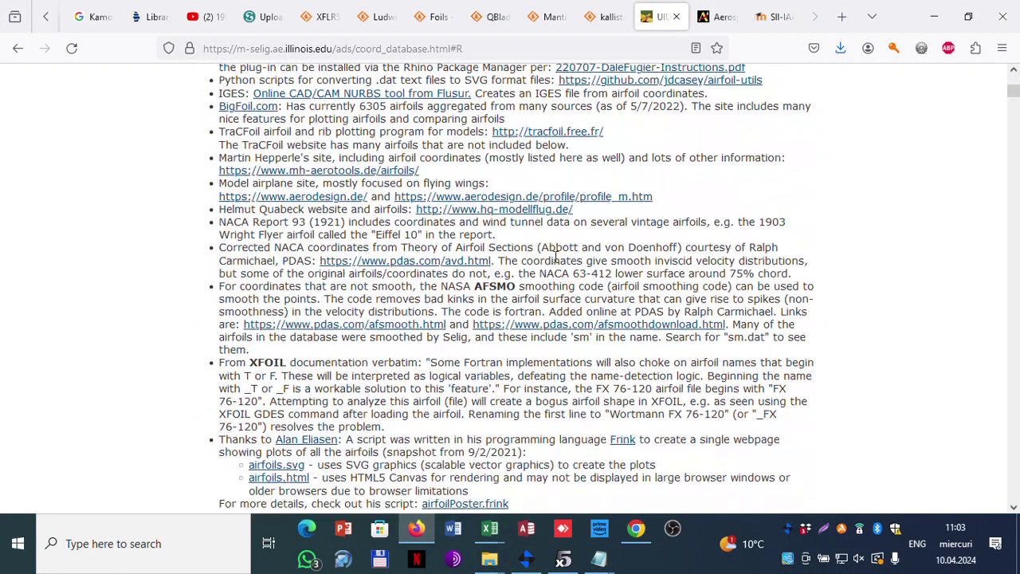
pyautogui.scroll(-3, 555, 256)
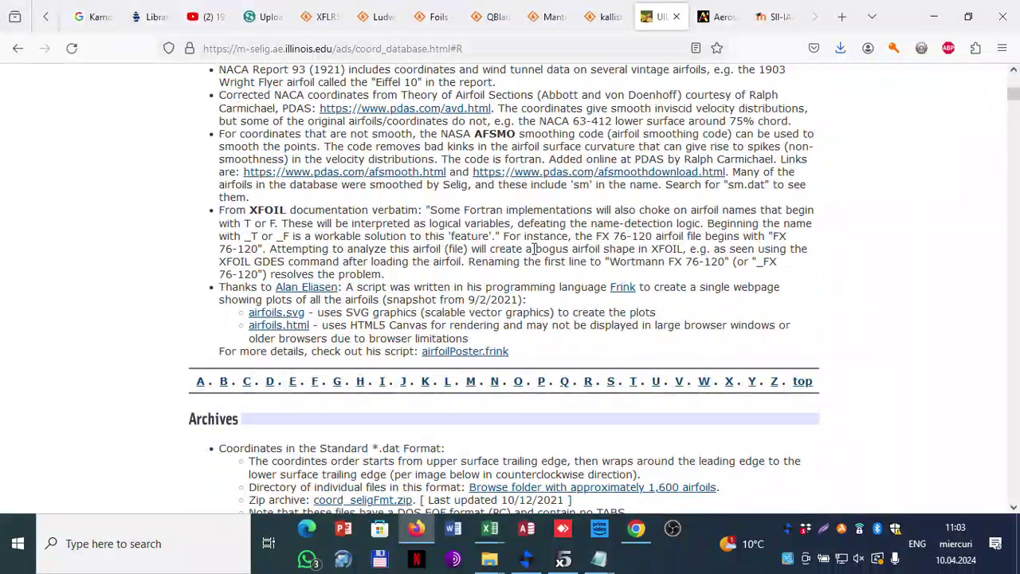
pyautogui.scroll(-4, 534, 249)
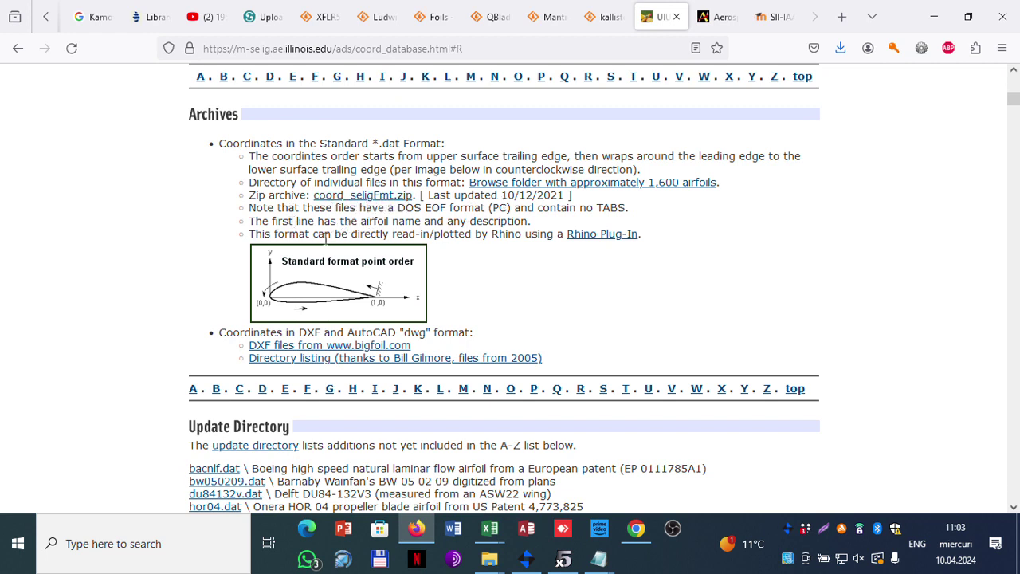
pyautogui.scroll(-2, 519, 287)
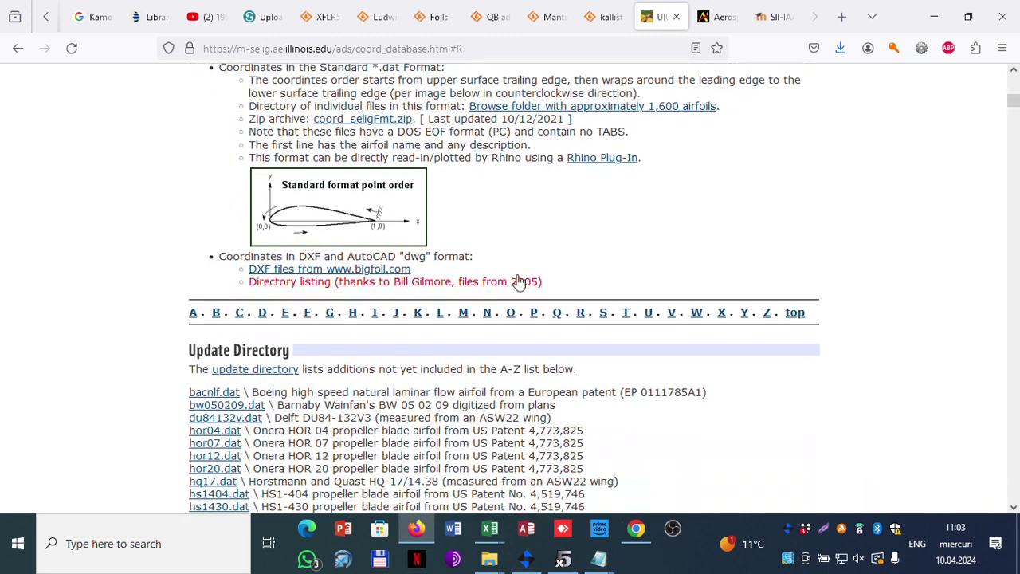
pyautogui.scroll(2, 532, 231)
pyautogui.scroll(-1, 558, 232)
pyautogui.scroll(-2, 558, 231)
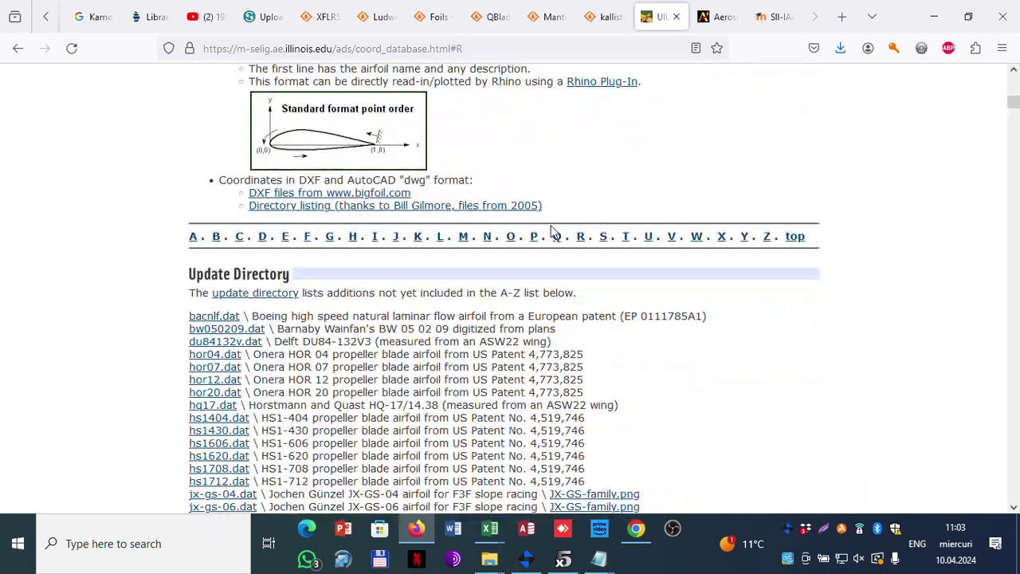
pyautogui.scroll(6, 553, 229)
pyautogui.scroll(2, 550, 228)
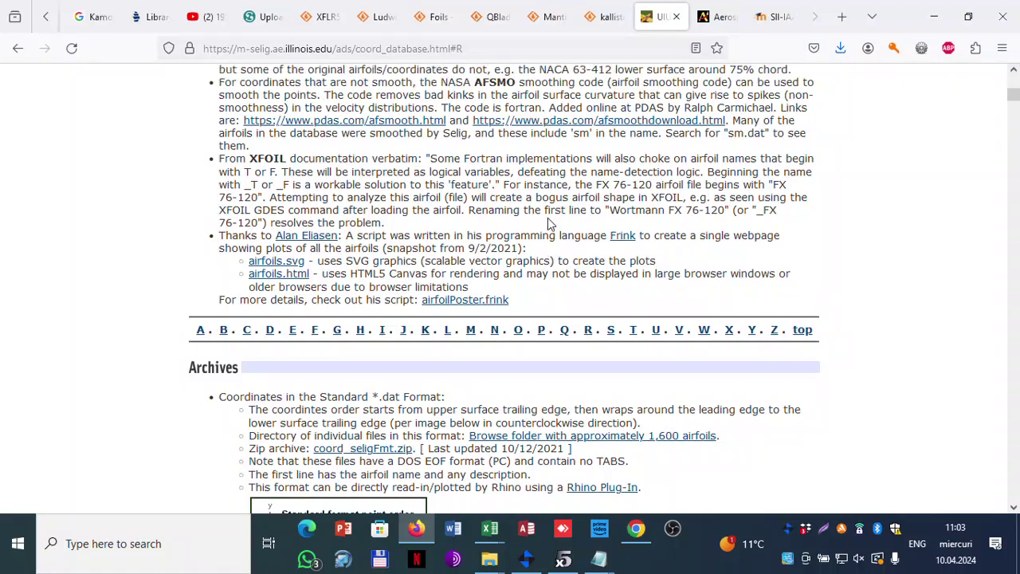
pyautogui.scroll(5, 446, 296)
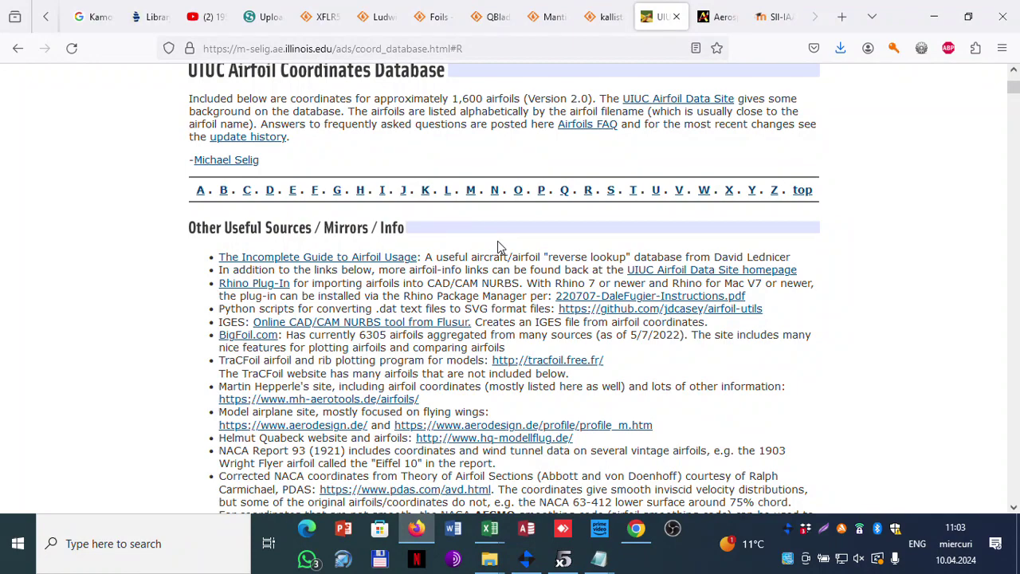
pyautogui.scroll(-2, 502, 244)
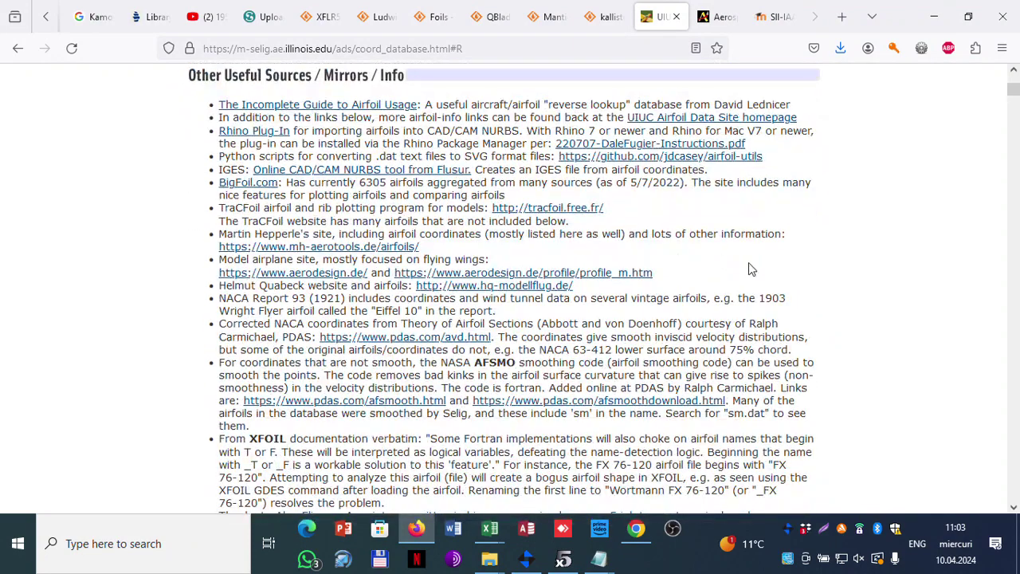
pyautogui.scroll(-1, 749, 269)
pyautogui.scroll(-6, 749, 271)
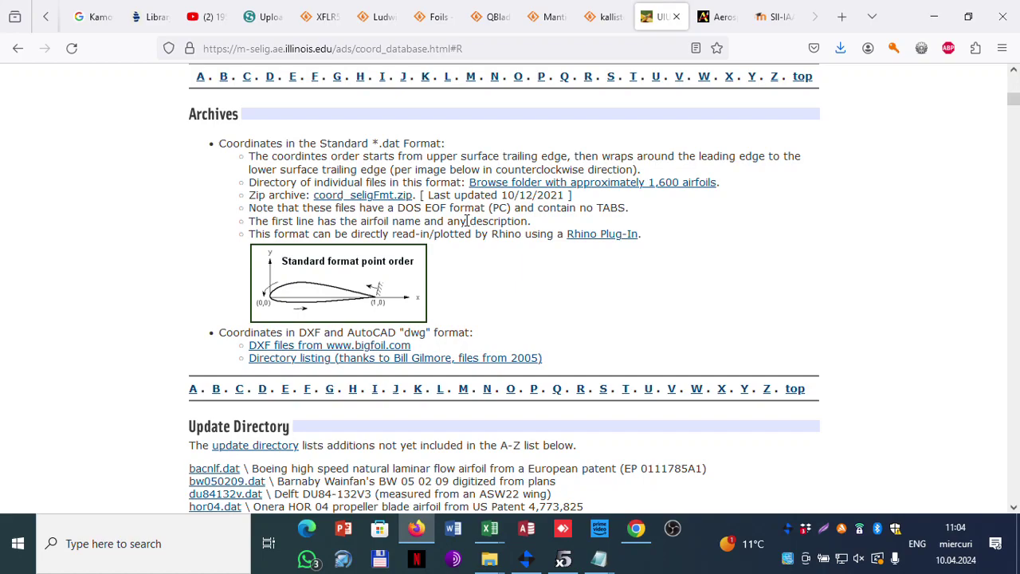
# - Look through the database's update directory and its A-Z airfoil listing
pyautogui.scroll(-3, 467, 221)
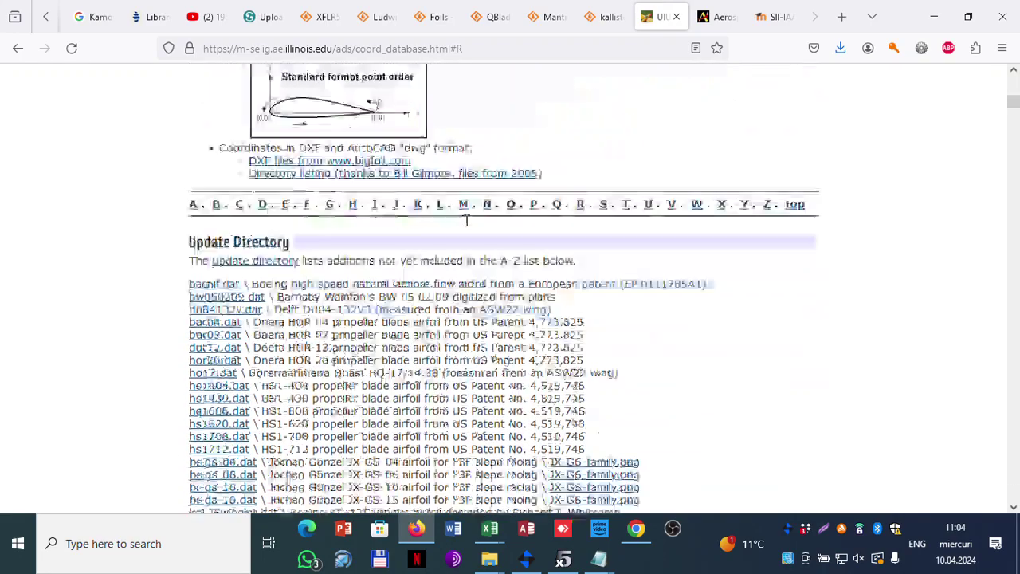
pyautogui.scroll(-3, 466, 220)
pyautogui.scroll(-15, 466, 221)
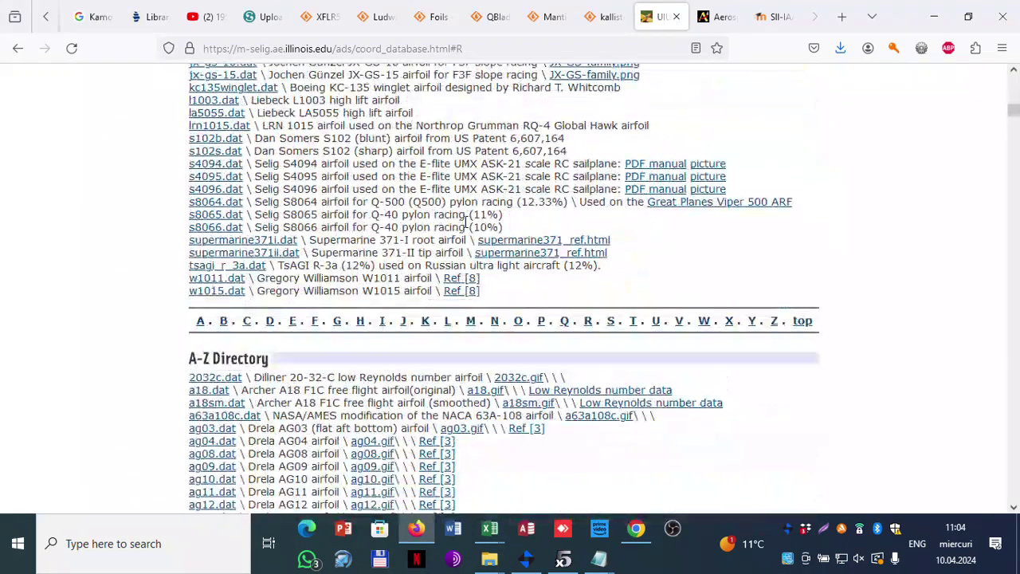
pyautogui.scroll(-20, 438, 227)
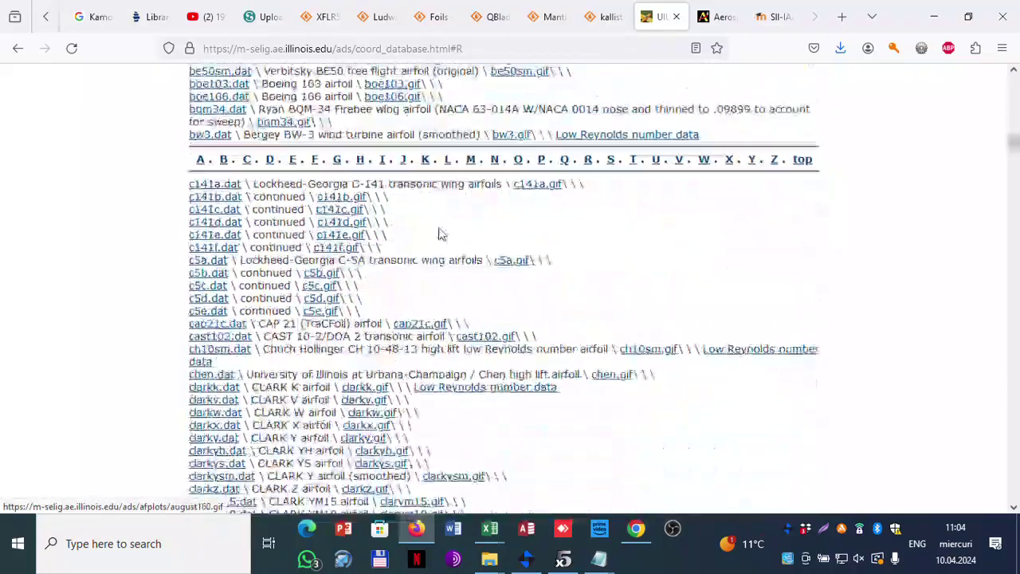
pyautogui.scroll(20, 441, 226)
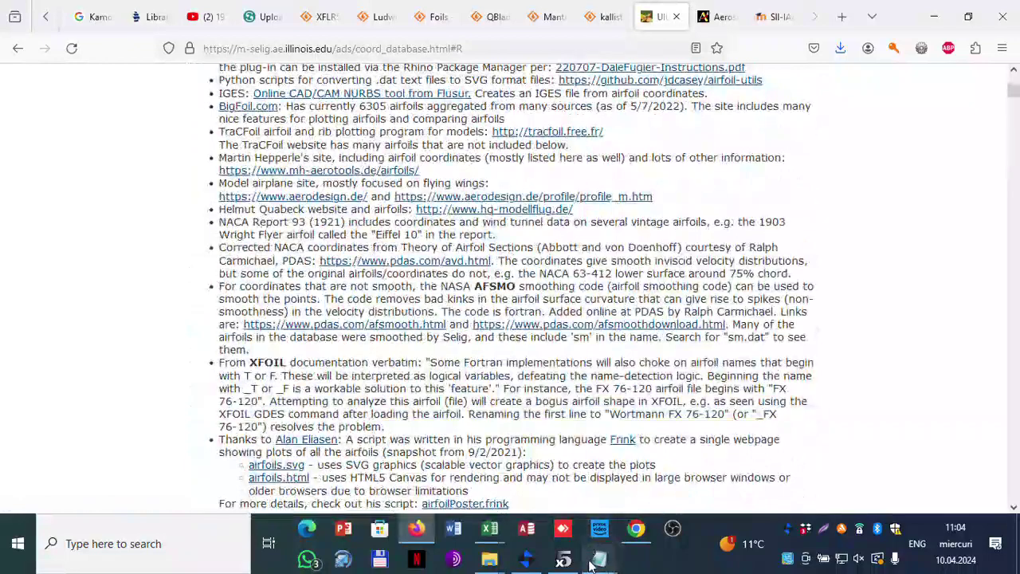
# - Switch to xflr5 and open the description of the NASA/LANGLEY RC08-64C foil, closing it without adding text
pyautogui.click(563, 559)
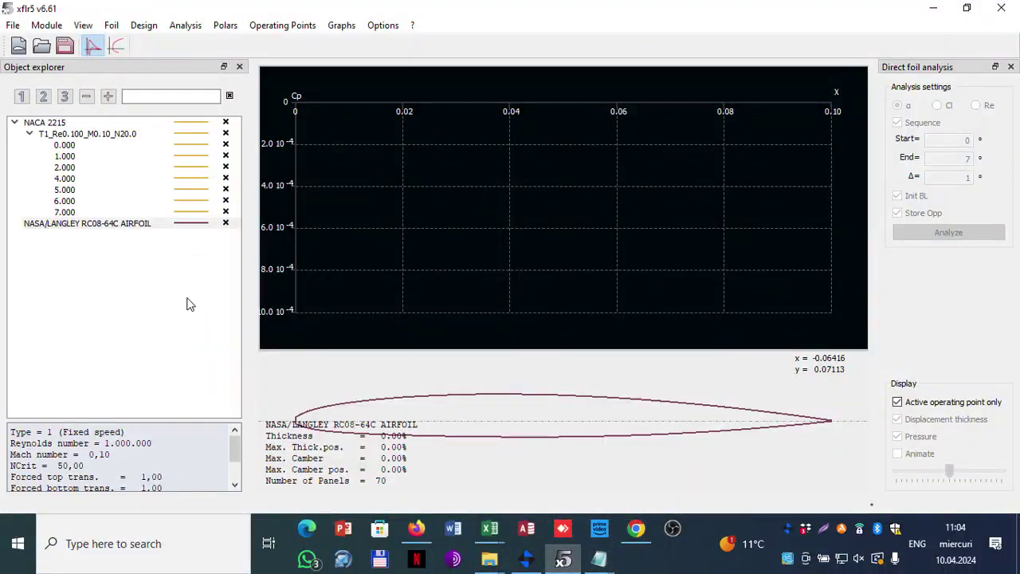
pyautogui.click(94, 225)
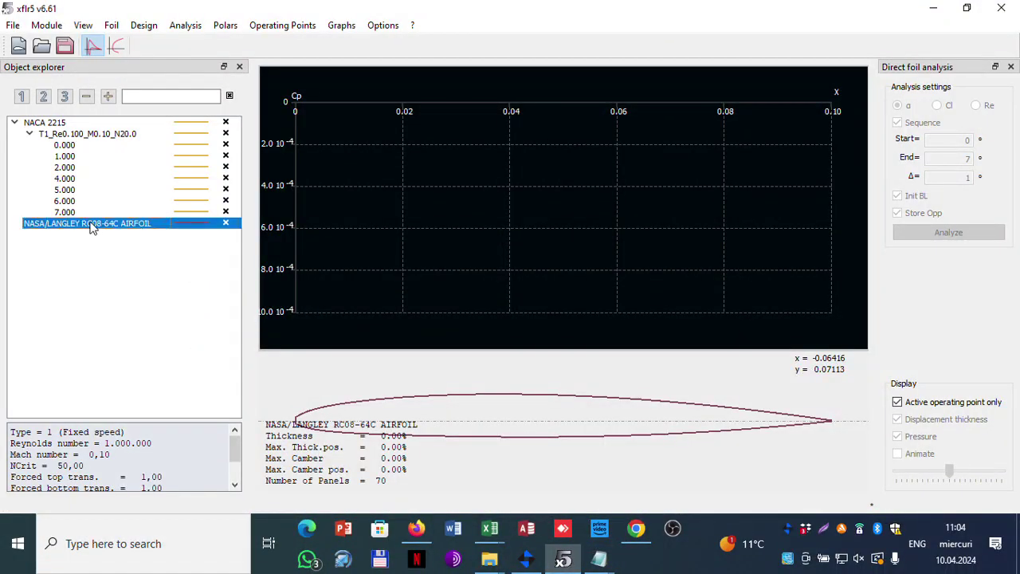
pyautogui.click(143, 24)
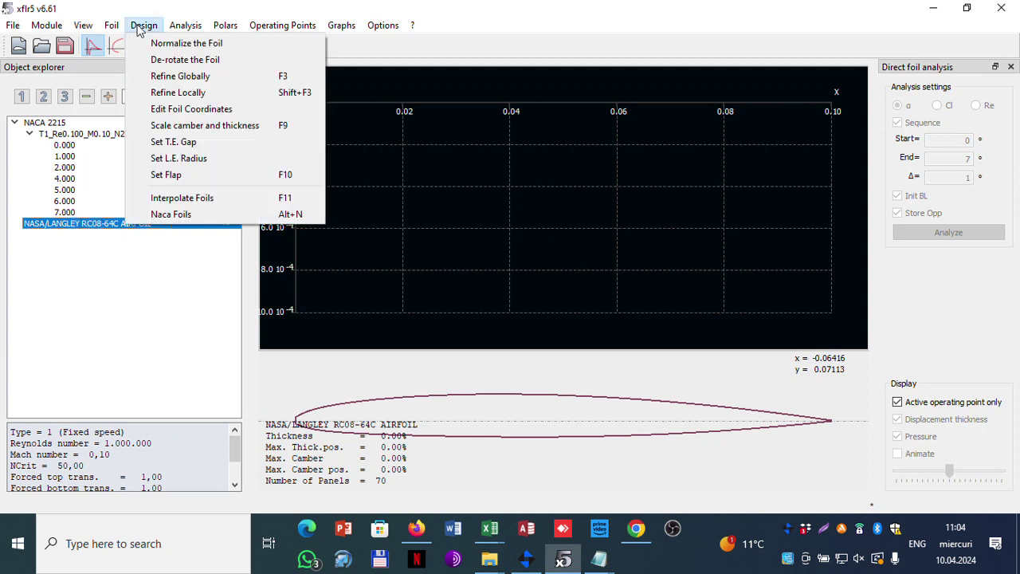
pyautogui.moveTo(114, 26)
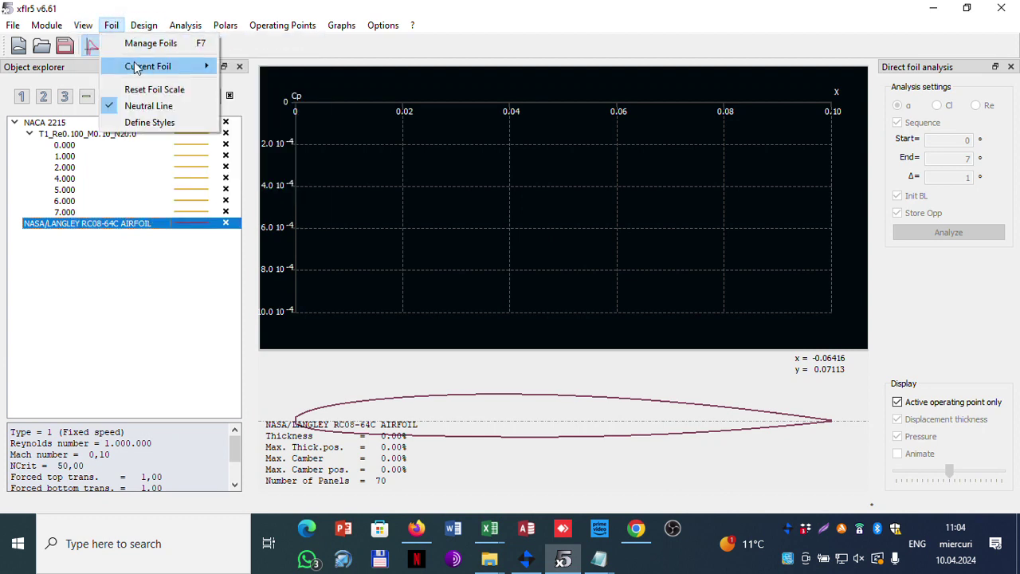
pyautogui.moveTo(137, 69)
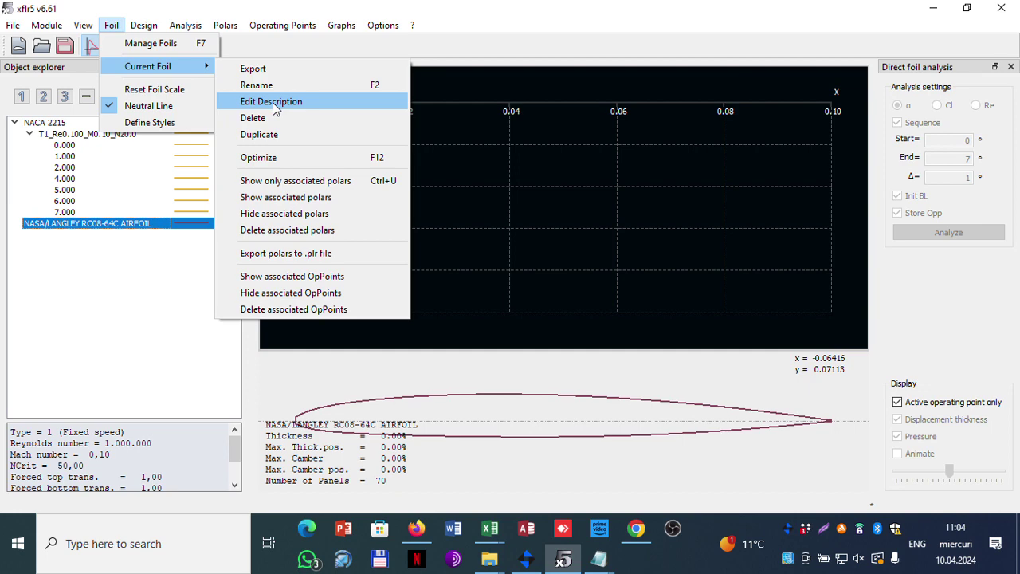
pyautogui.click(272, 102)
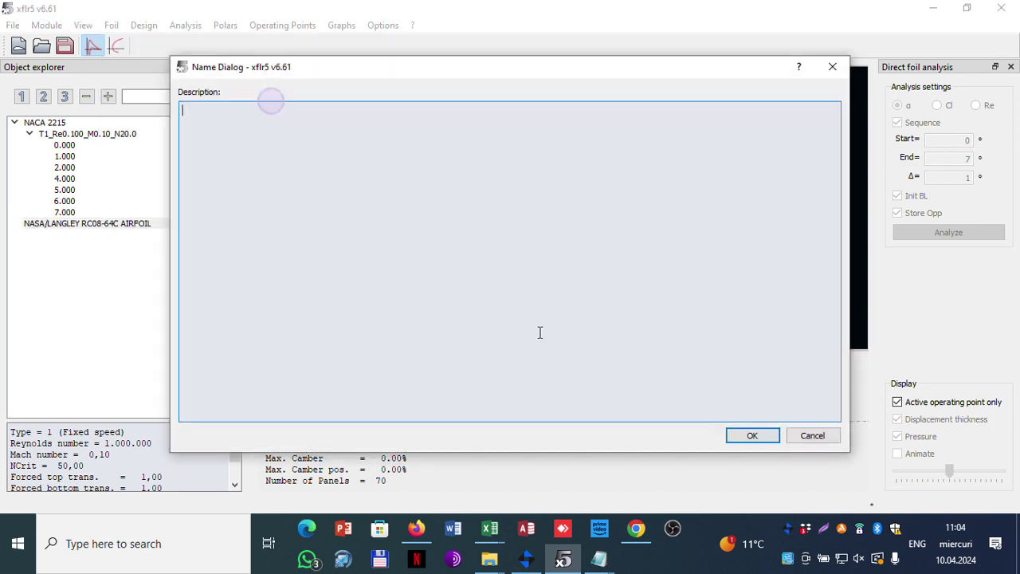
pyautogui.click(753, 436)
pyautogui.click(109, 25)
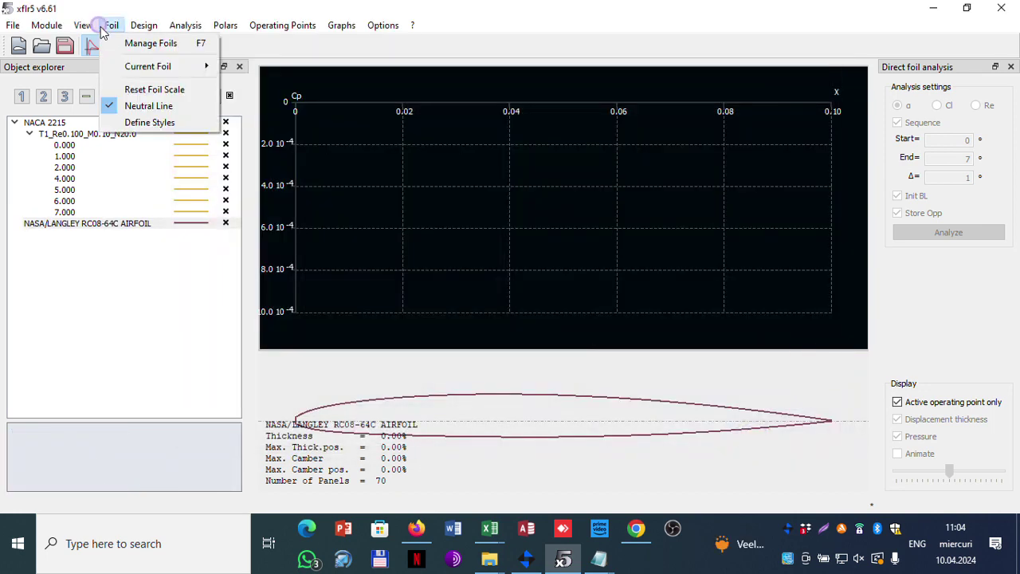
# - Try to remove the NASA/LANGLEY RC08-64C foil directly from its row in the object tree
pyautogui.moveTo(134, 31)
pyautogui.moveTo(83, 29)
pyautogui.click(224, 233)
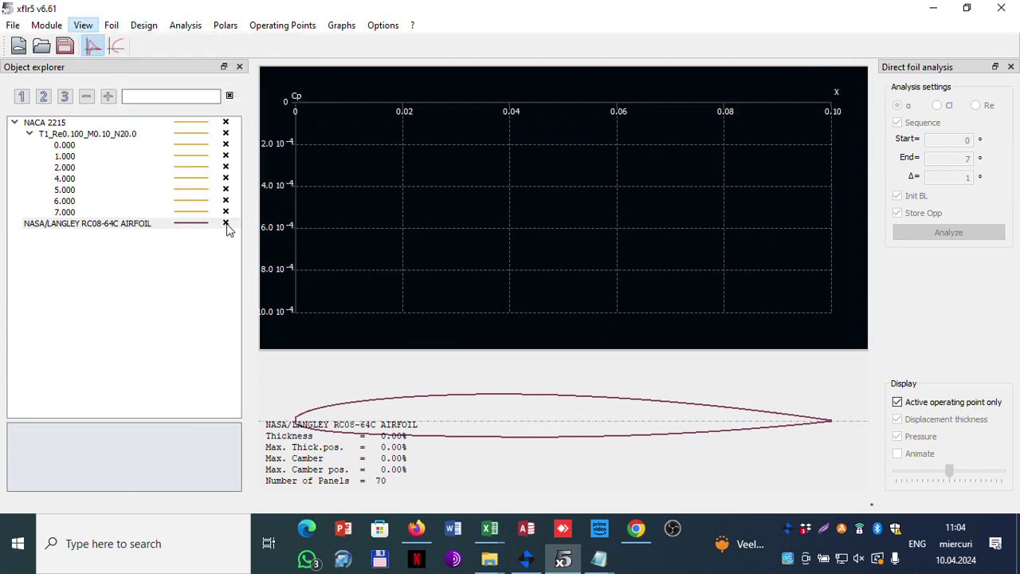
pyautogui.click(227, 227)
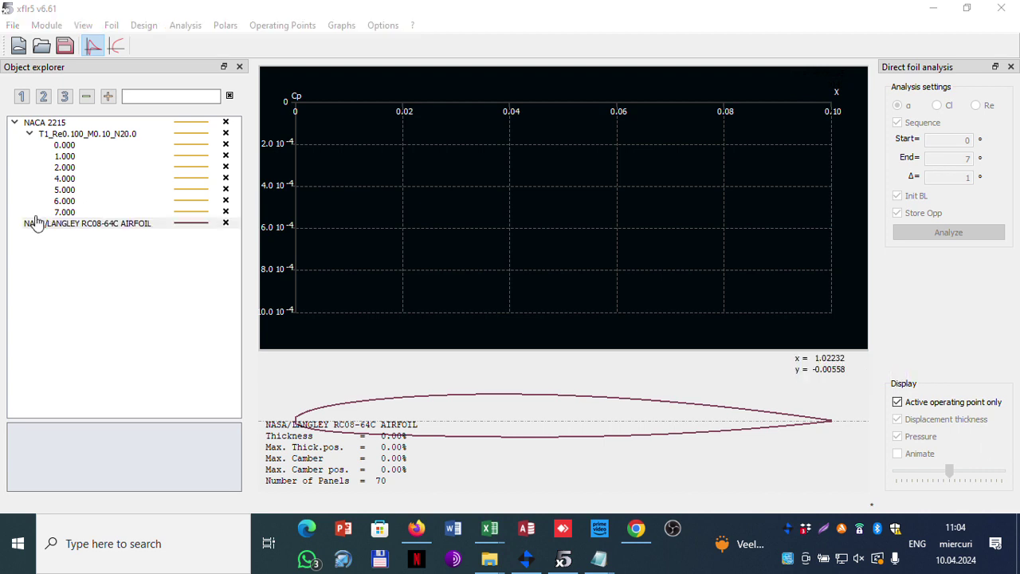
pyautogui.click(105, 227)
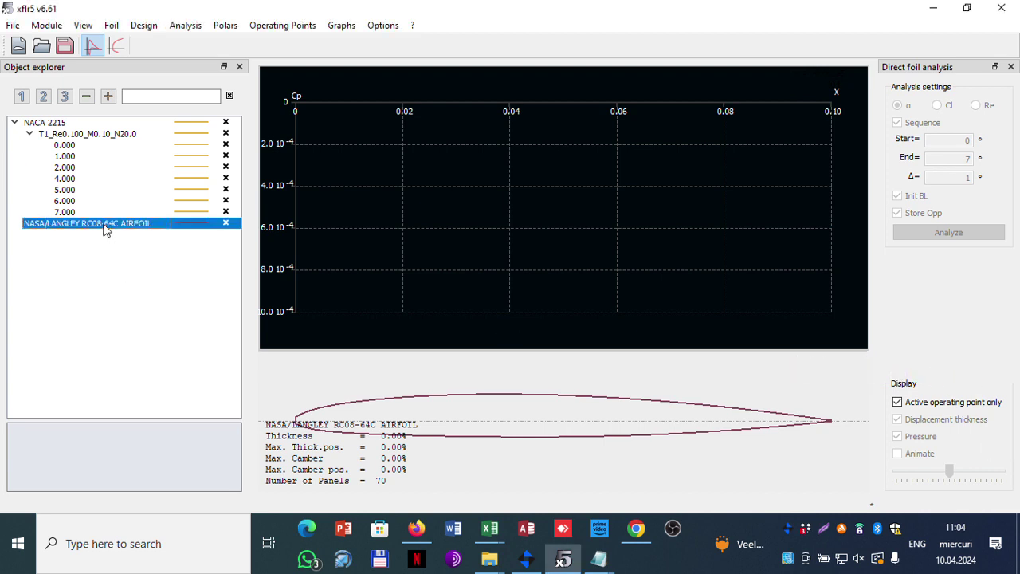
pyautogui.click(225, 226)
pyautogui.click(694, 316)
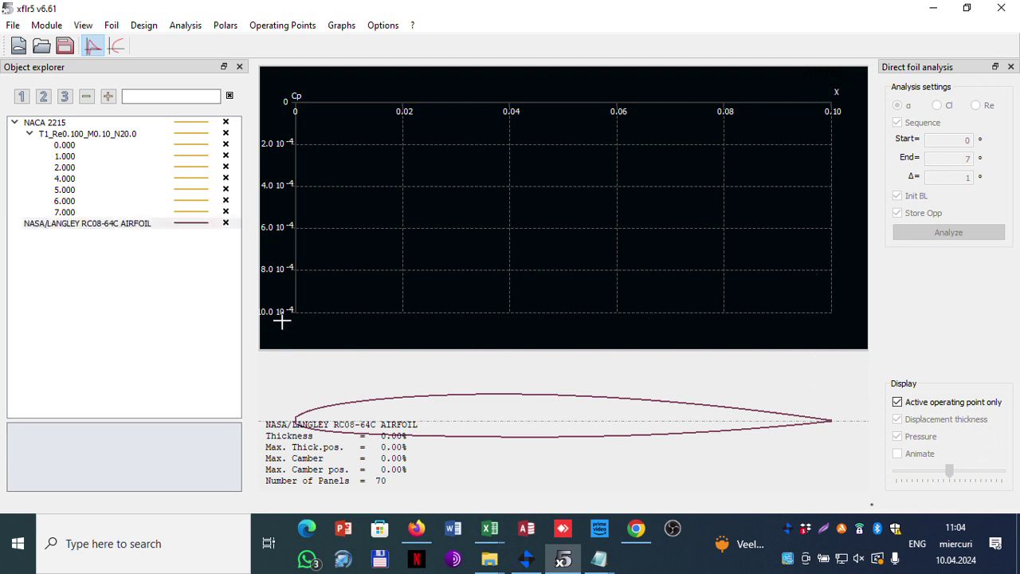
pyautogui.click(141, 225)
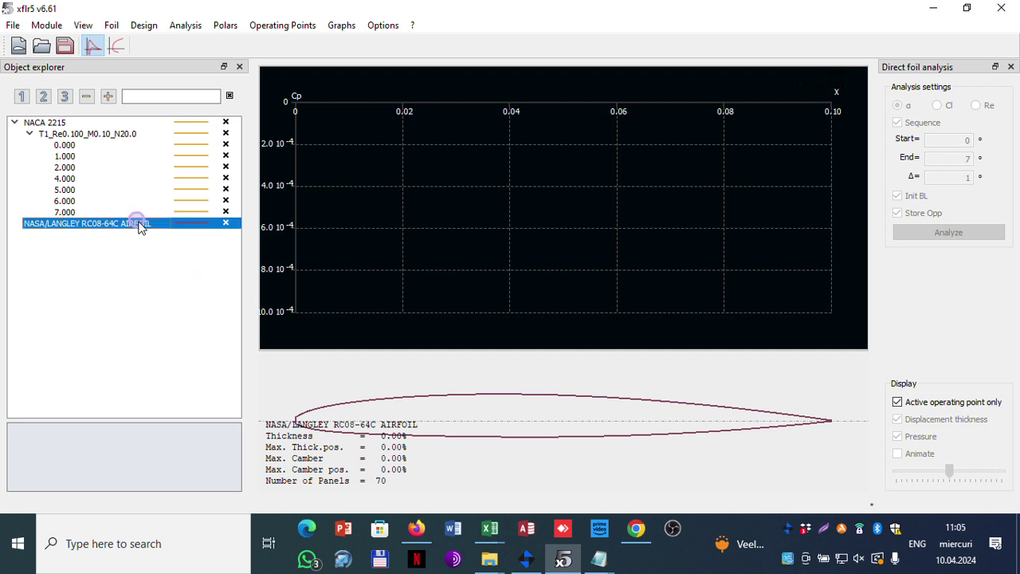
pyautogui.click(227, 226)
# - Delete the NASA/LANGLEY RC08-64C foil together with its associated operating points and polars
pyautogui.click(92, 135)
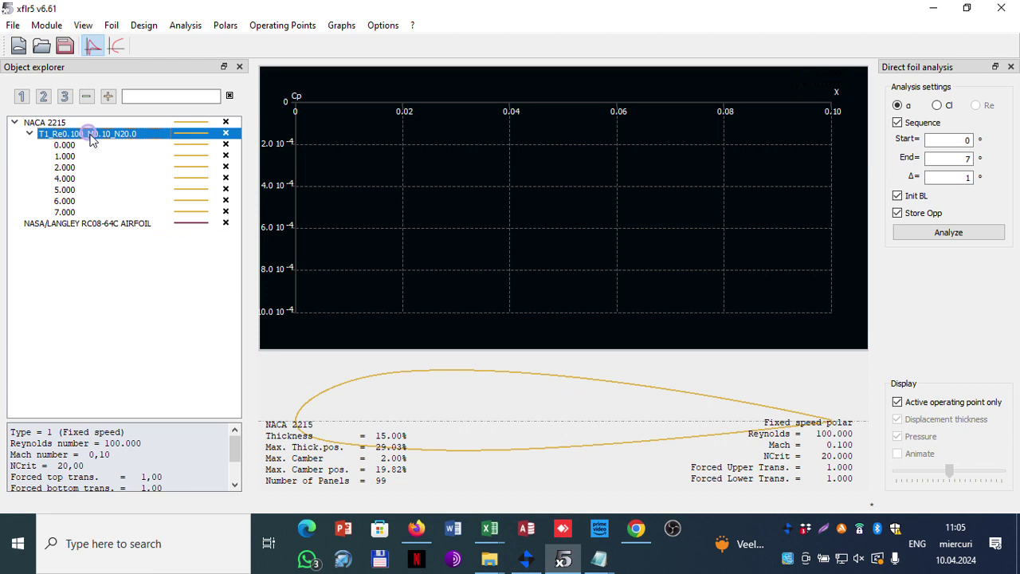
pyautogui.click(83, 224)
pyautogui.rightClick(86, 223)
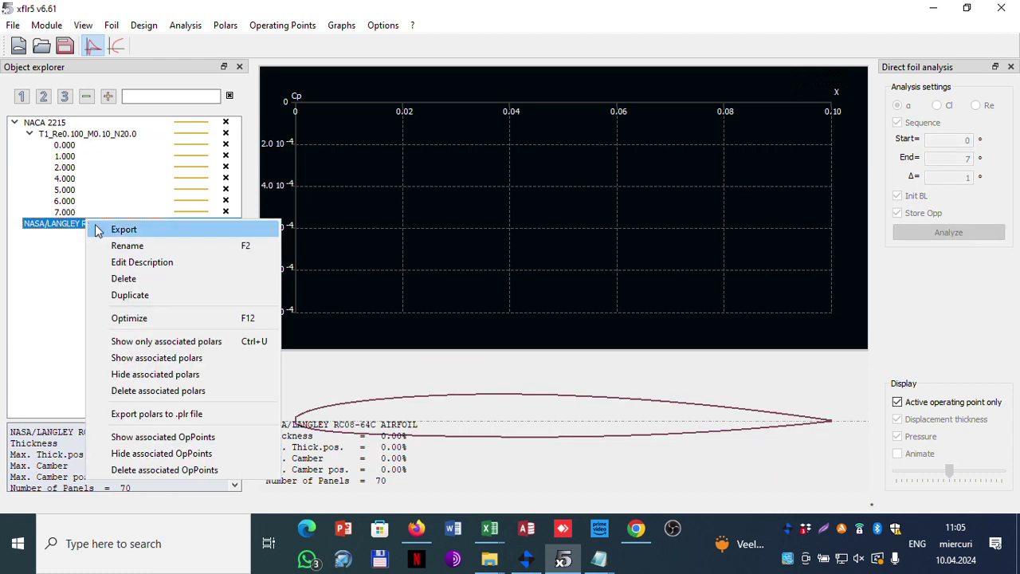
pyautogui.click(135, 278)
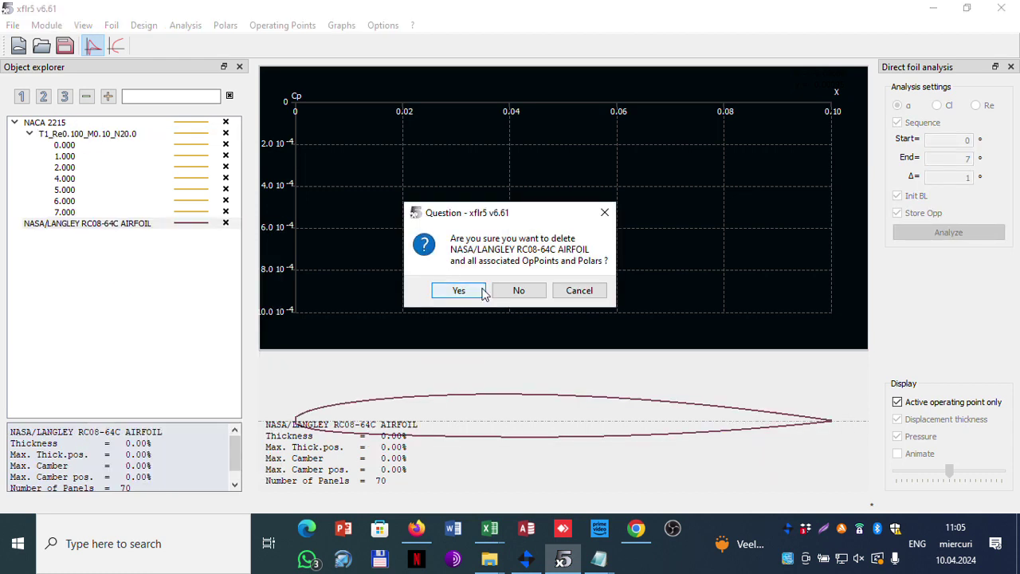
pyautogui.click(462, 292)
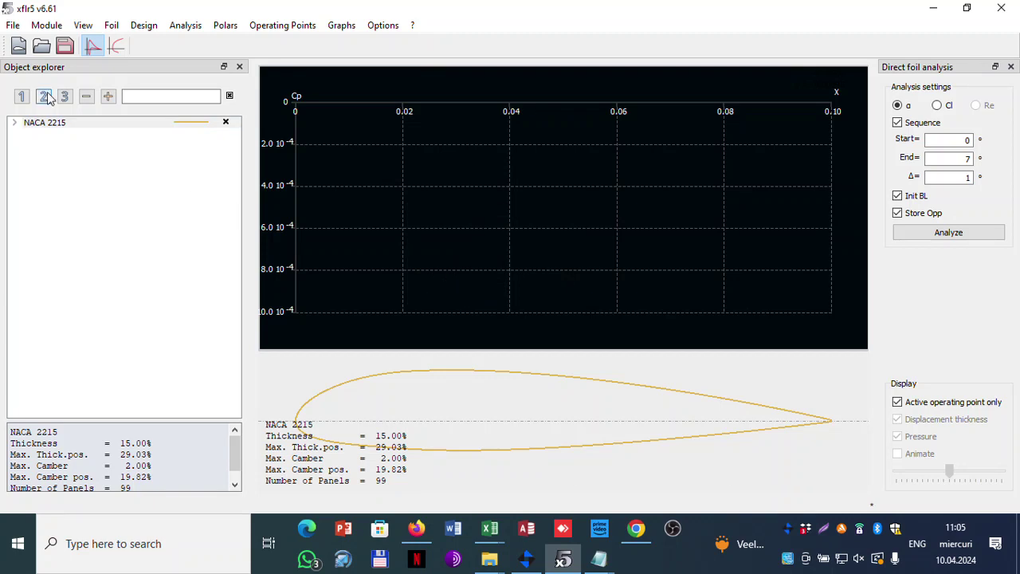
# - Load the foil file rc0864c bis.dat from the profile folder and select the imported foil
pyautogui.click(42, 48)
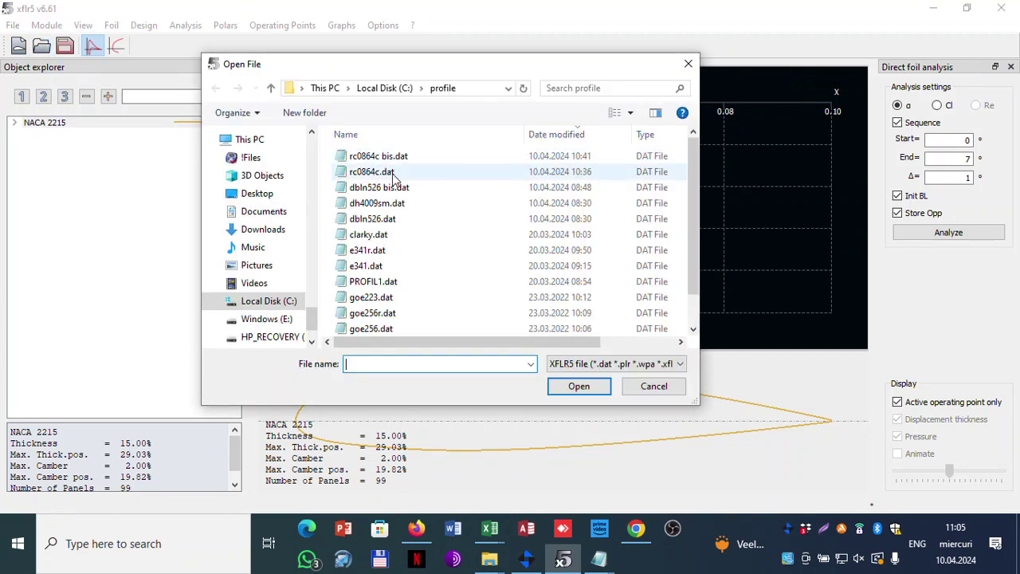
pyautogui.click(374, 156)
pyautogui.click(579, 388)
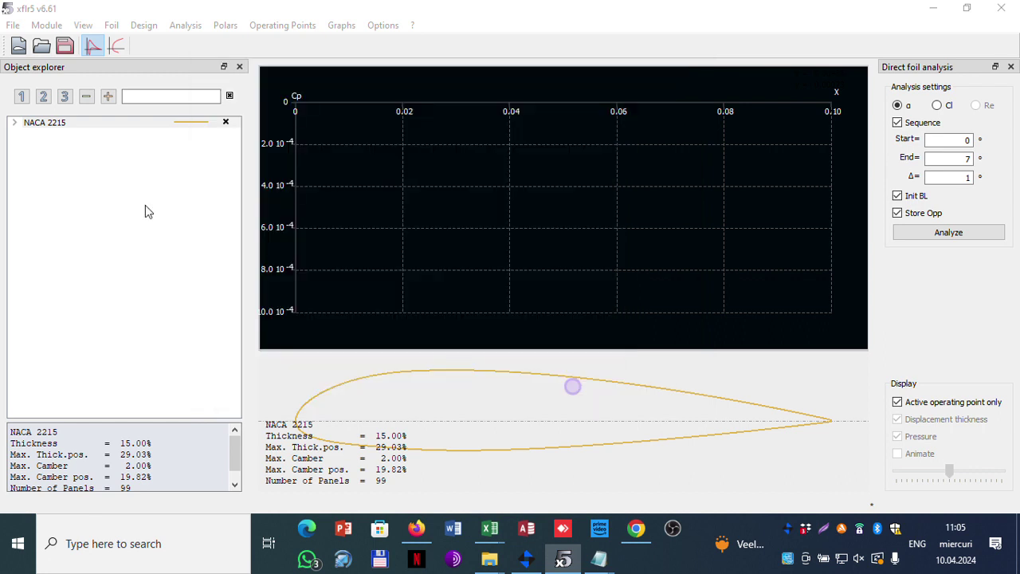
pyautogui.click(60, 134)
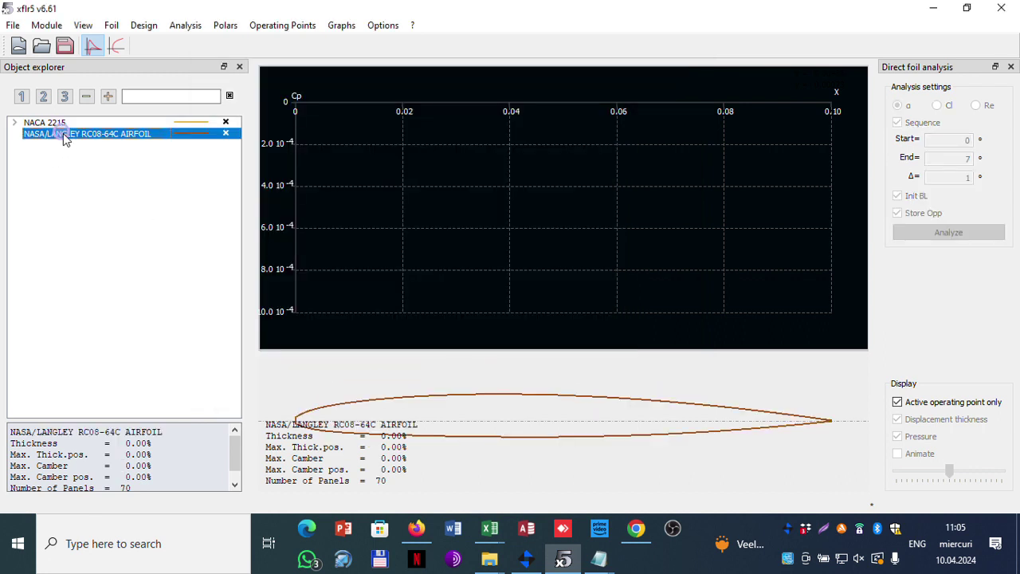
pyautogui.scroll(-1, 162, 463)
pyautogui.scroll(1, 159, 455)
# - Open the 2D optimization for the NASA/LANGLEY RC08-64C foil and set its XFoil NCrit to 20
pyautogui.rightClick(114, 136)
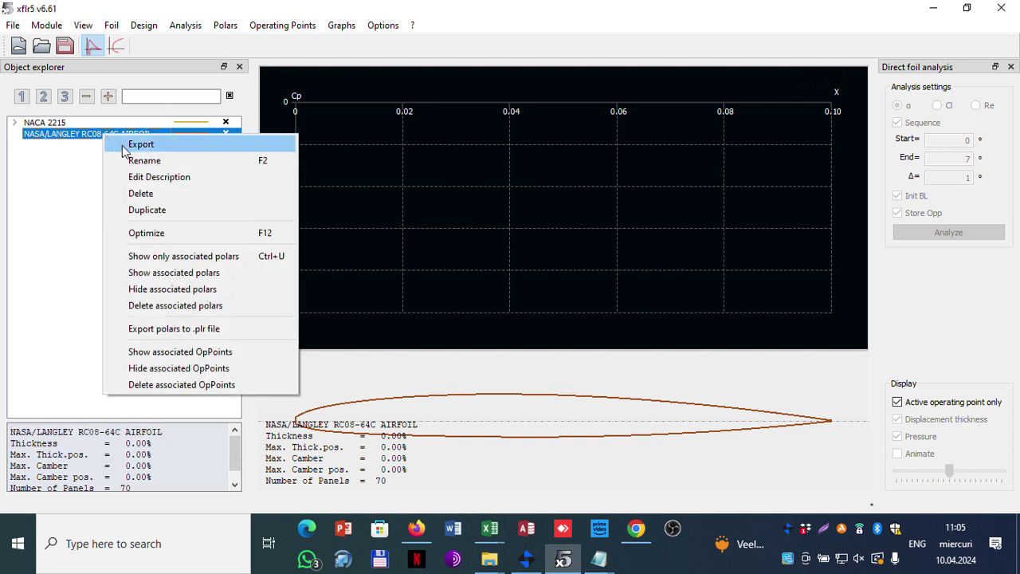
pyautogui.click(166, 232)
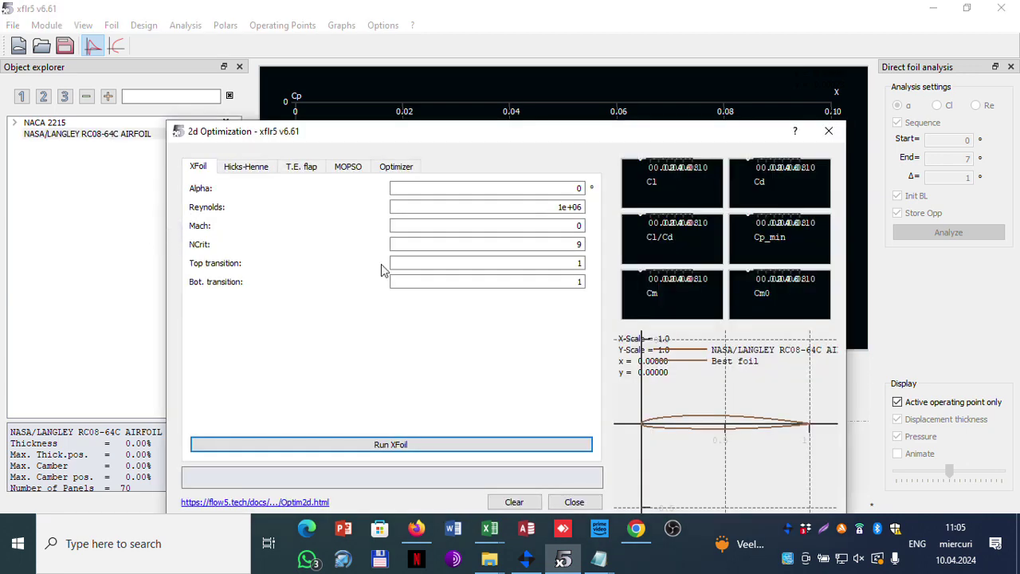
pyautogui.moveTo(434, 135); pyautogui.dragTo(411, 82)
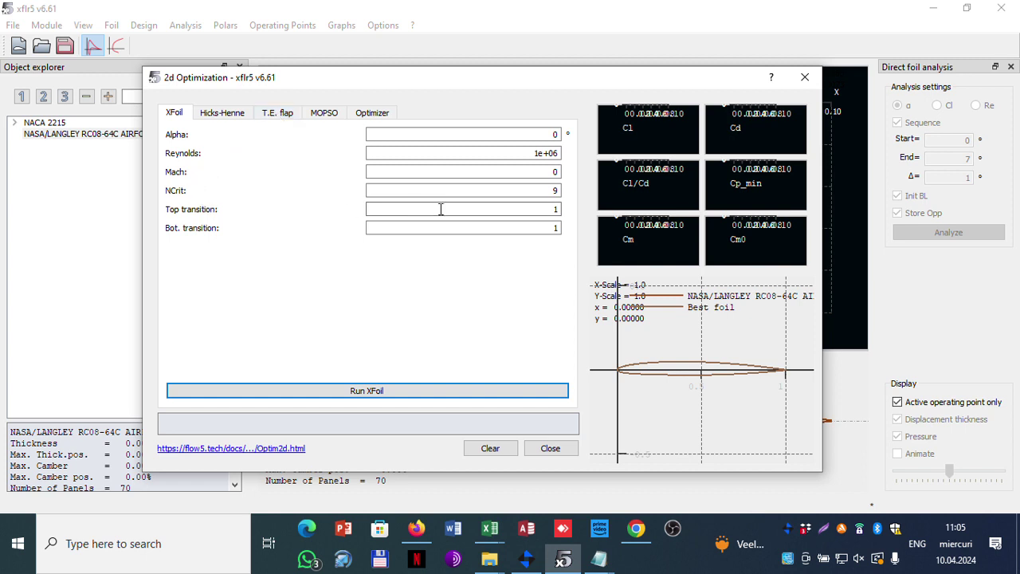
pyautogui.moveTo(515, 193); pyautogui.dragTo(560, 192)
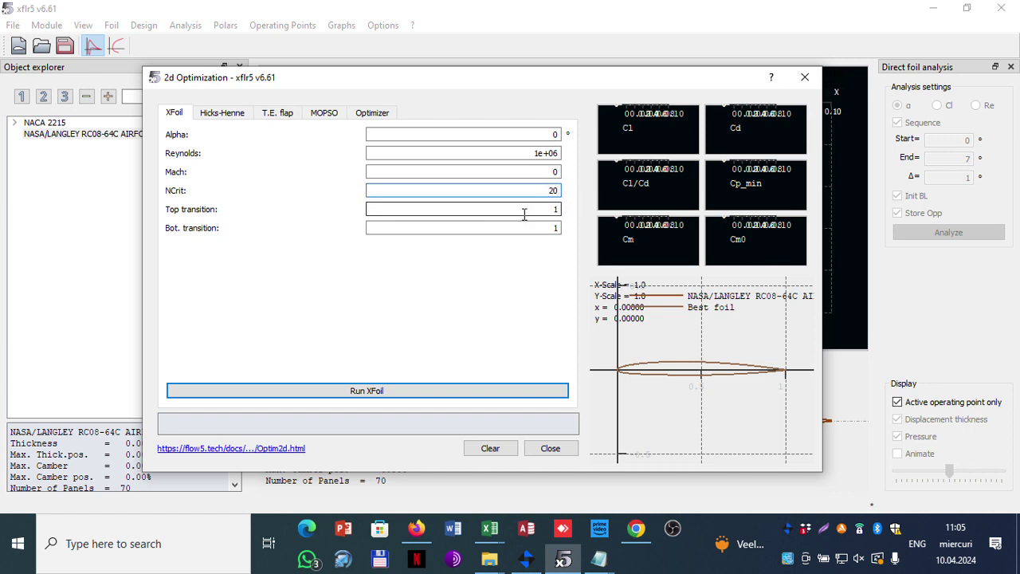
# - Review the Hicks-Henne, T.E. flap, MOPSO, Optimizer and XFoil settings, and close the optimization without running it
pyautogui.click(224, 114)
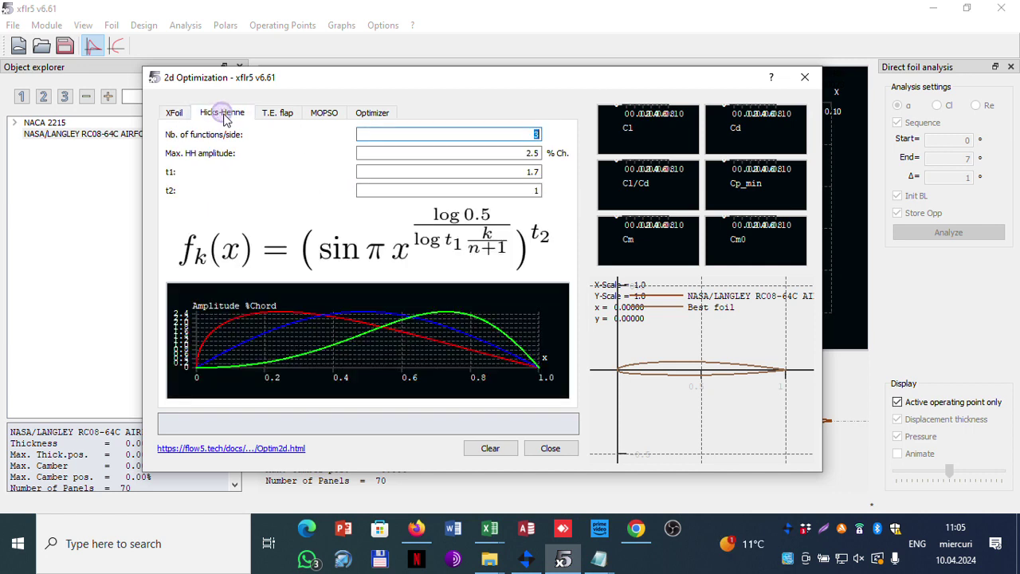
pyautogui.click(277, 114)
pyautogui.click(322, 115)
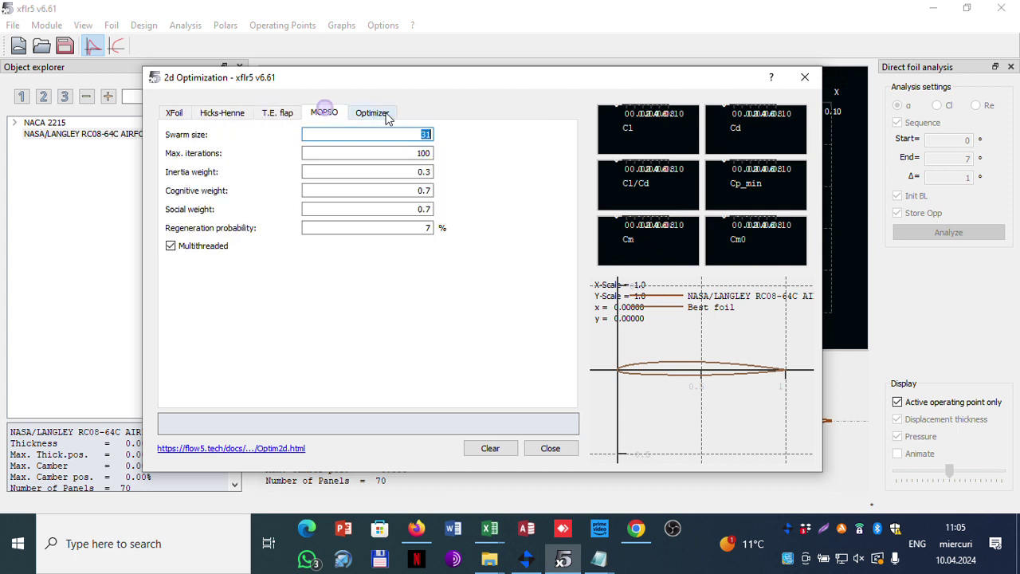
pyautogui.click(384, 116)
pyautogui.click(323, 115)
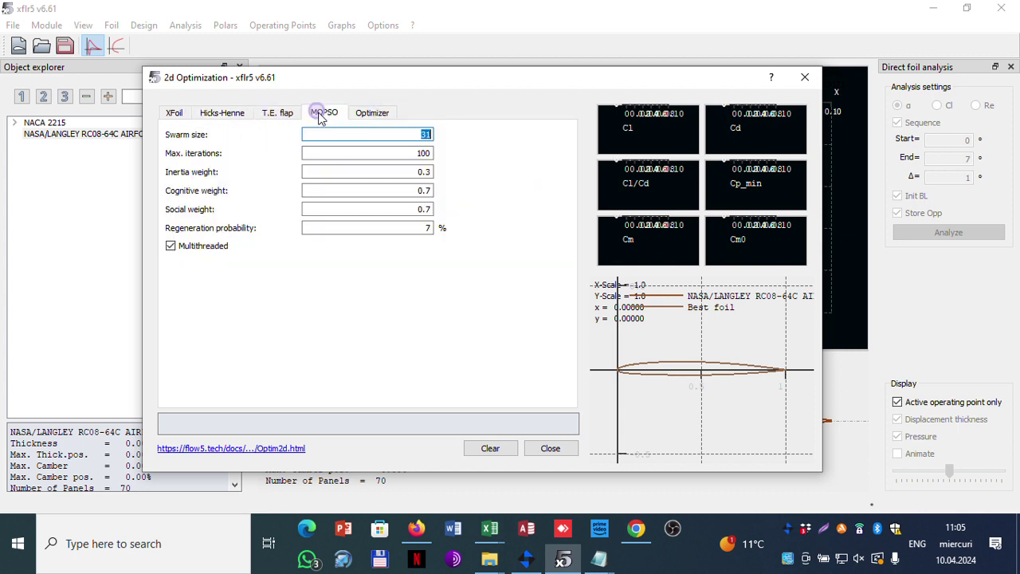
pyautogui.click(174, 114)
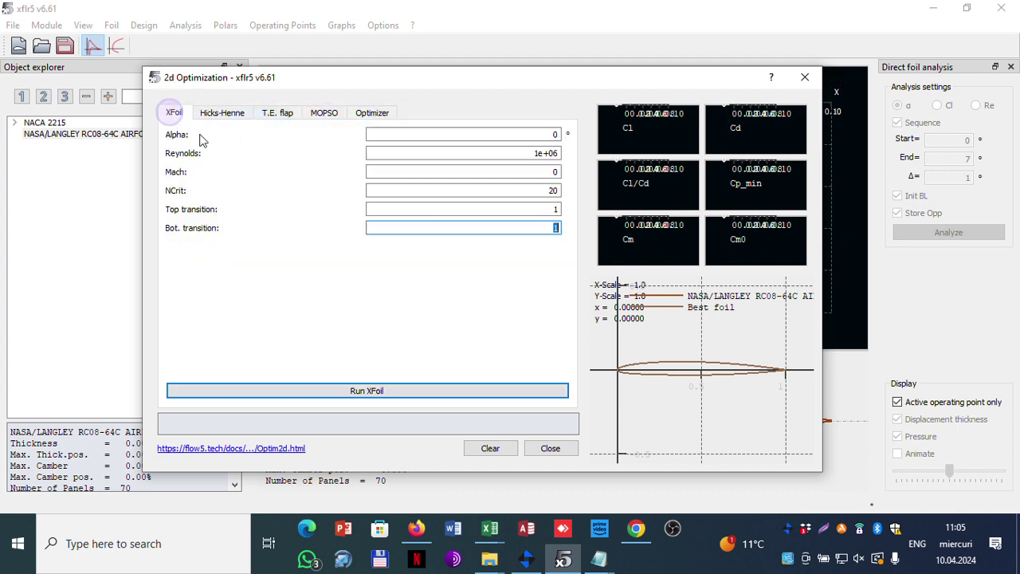
pyautogui.click(548, 449)
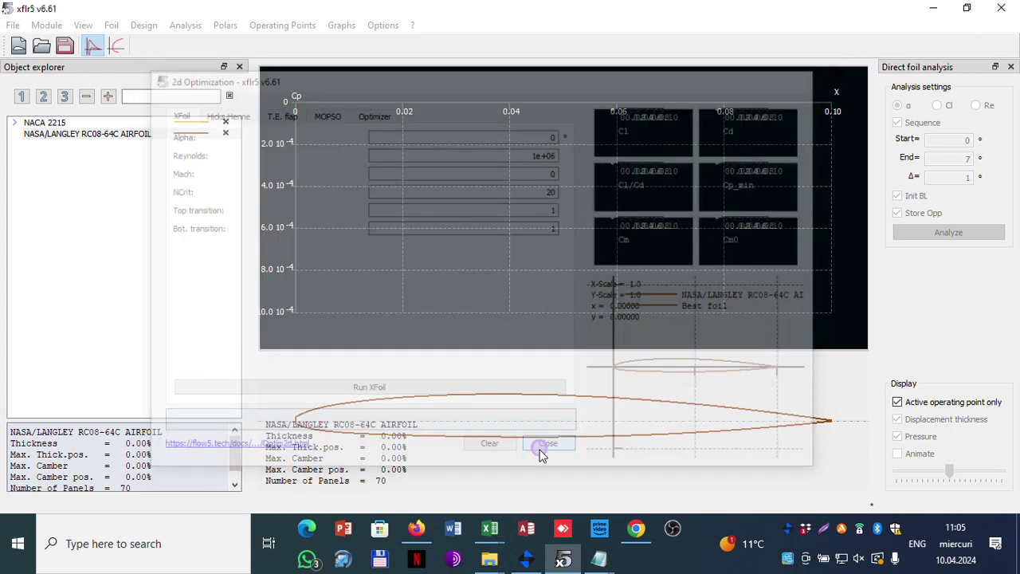
# - Show the operating points associated with the NASA/LANGLEY RC08-64C foil
pyautogui.click(102, 135)
pyautogui.rightClick(102, 135)
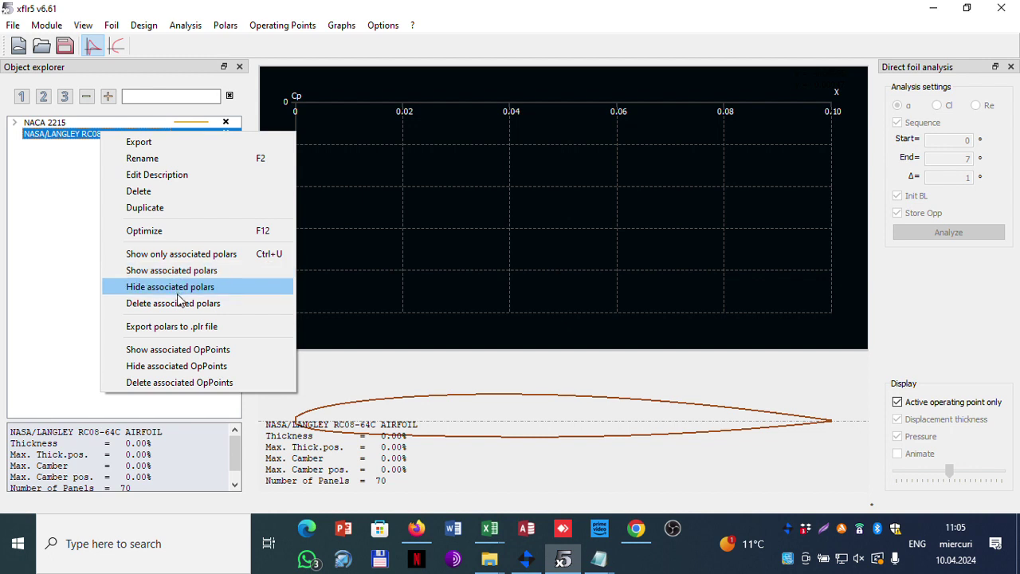
pyautogui.click(204, 349)
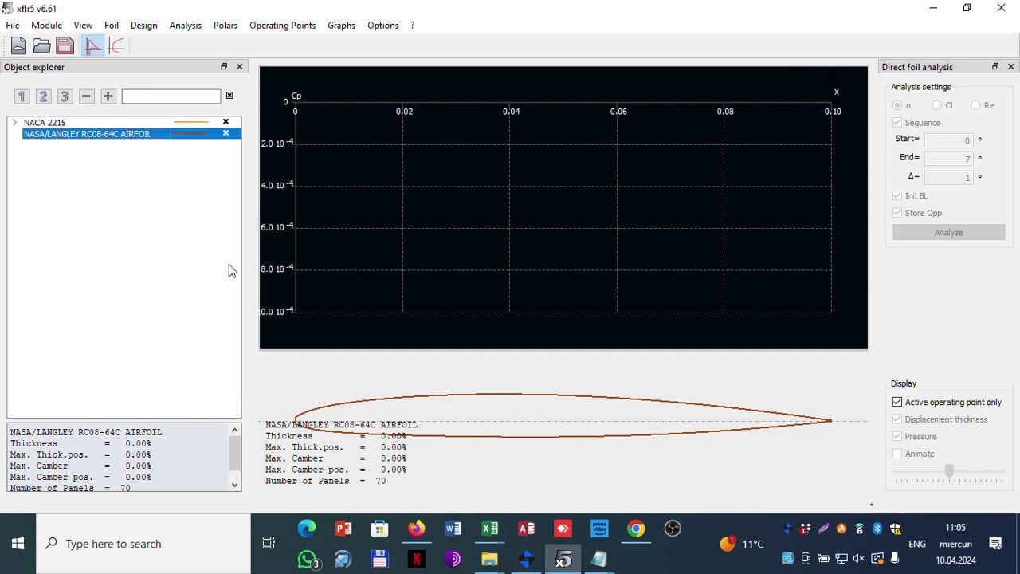
# - Open the foil management list and compare the point counts of NACA 2215 and NASA/LANGLEY RC08-64C
pyautogui.rightClick(117, 136)
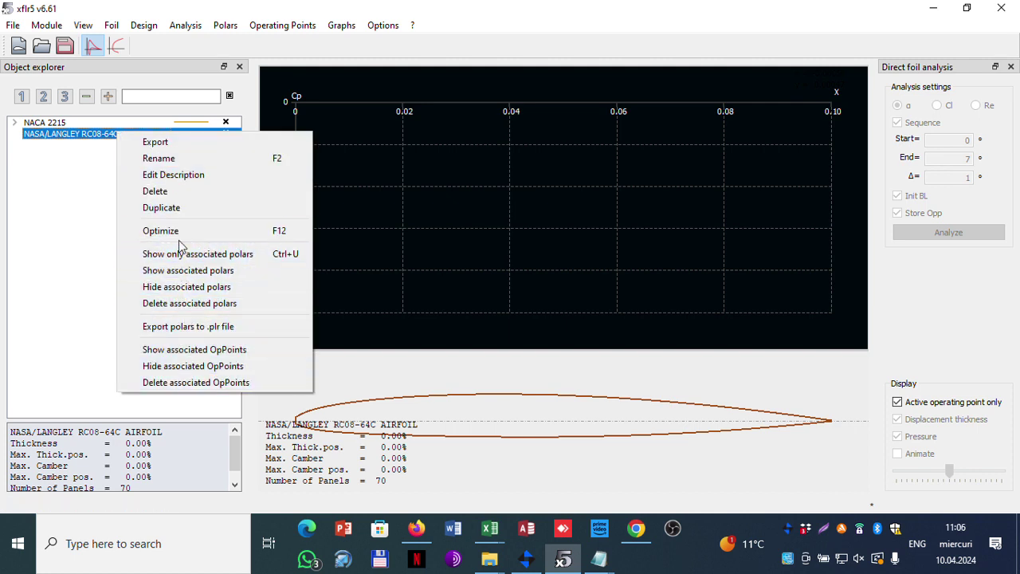
pyautogui.click(145, 24)
pyautogui.click(135, 24)
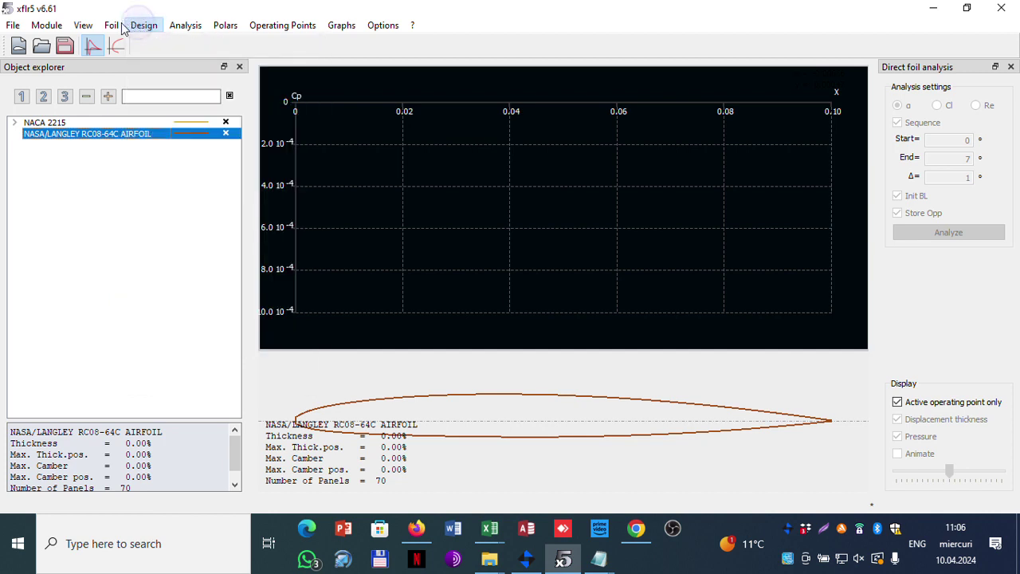
pyautogui.click(112, 24)
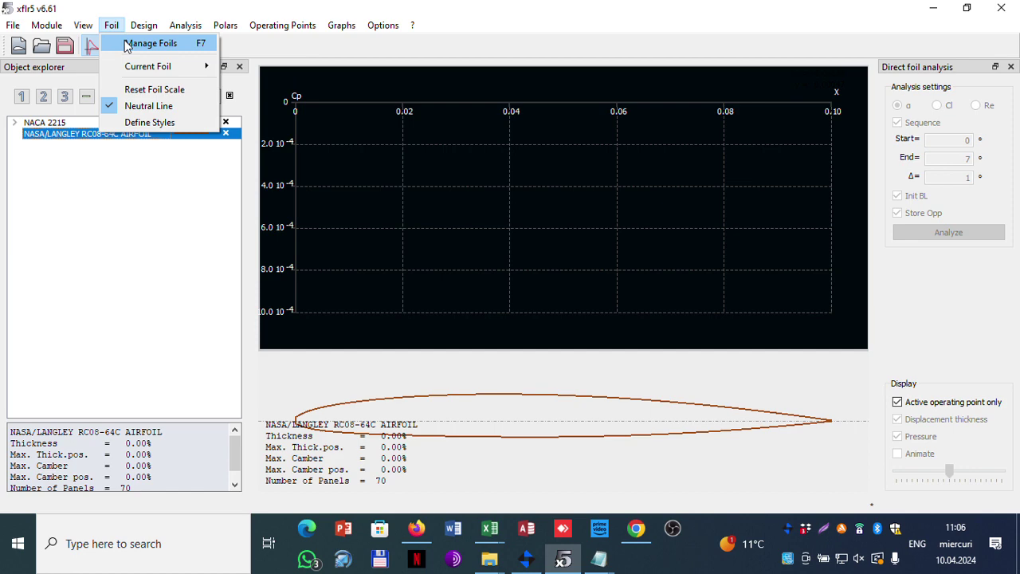
pyautogui.click(150, 43)
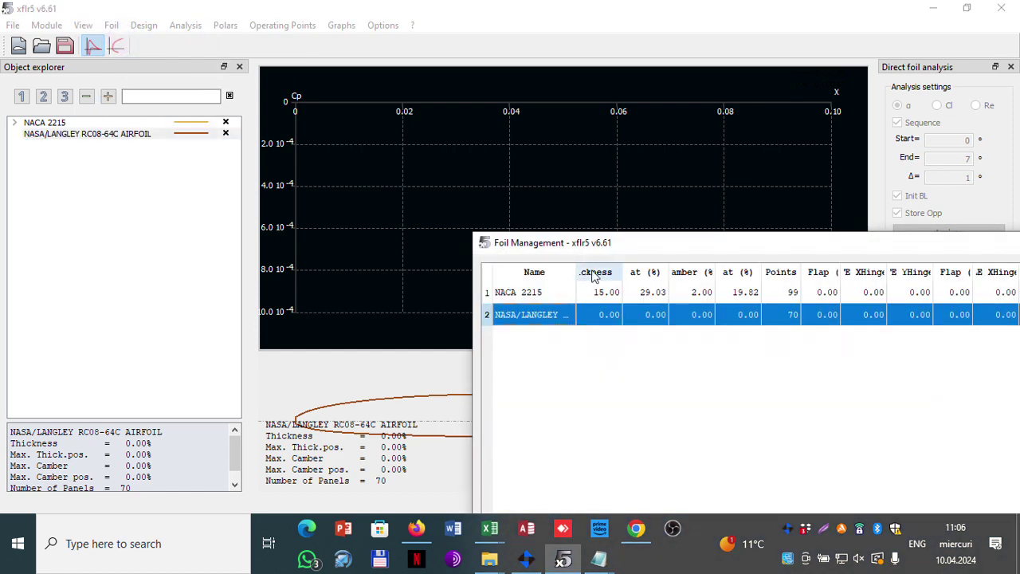
pyautogui.moveTo(600, 247); pyautogui.dragTo(298, 126)
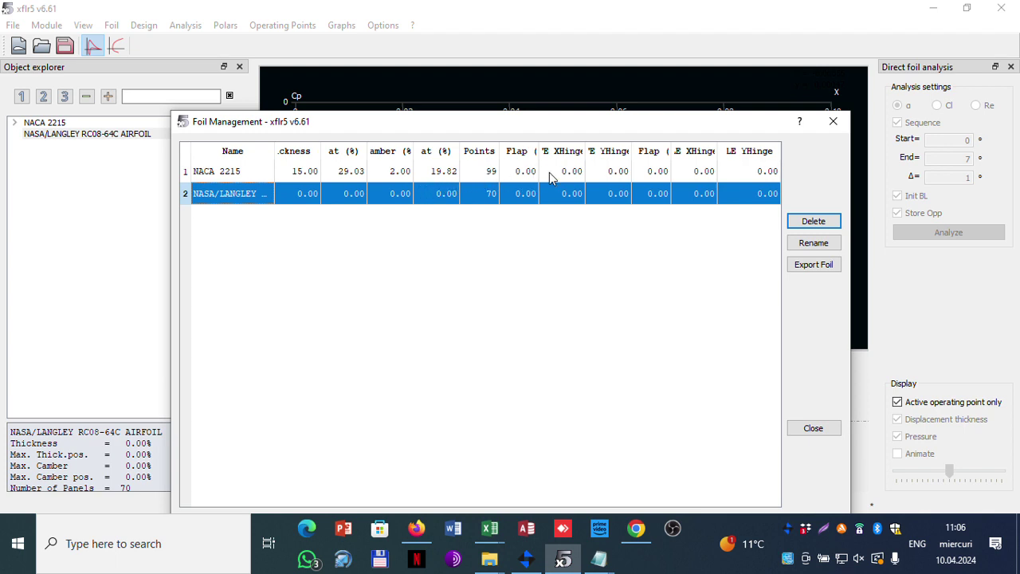
pyautogui.click(486, 194)
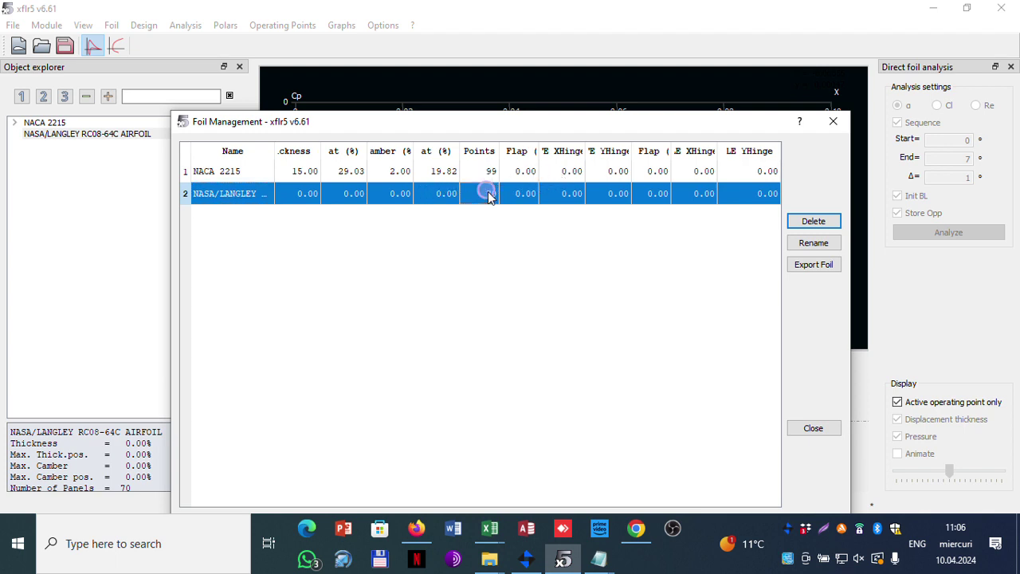
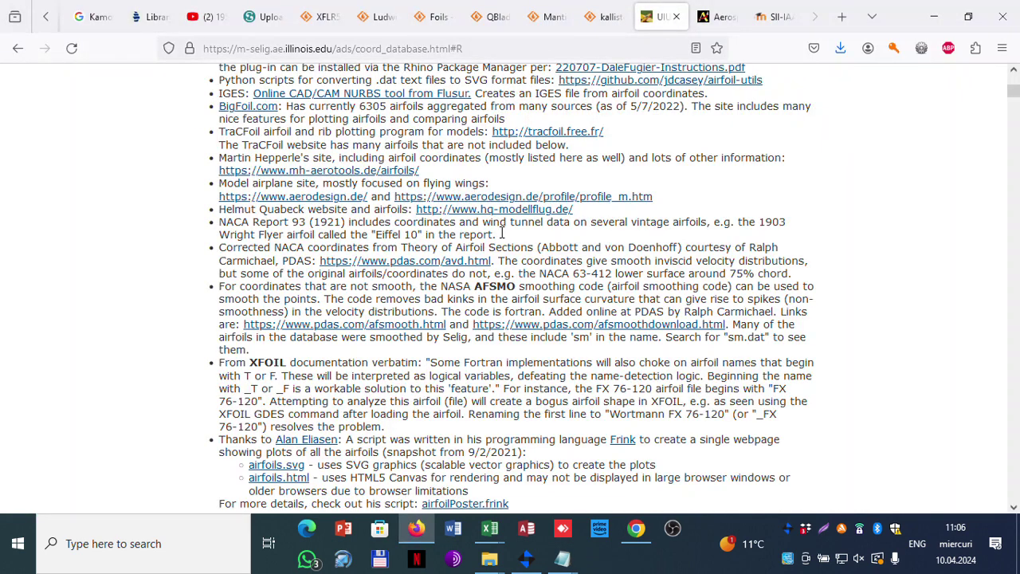
# - Minimise the open browser, file and Notepad windows to reach the desktop
pyautogui.click(931, 19)
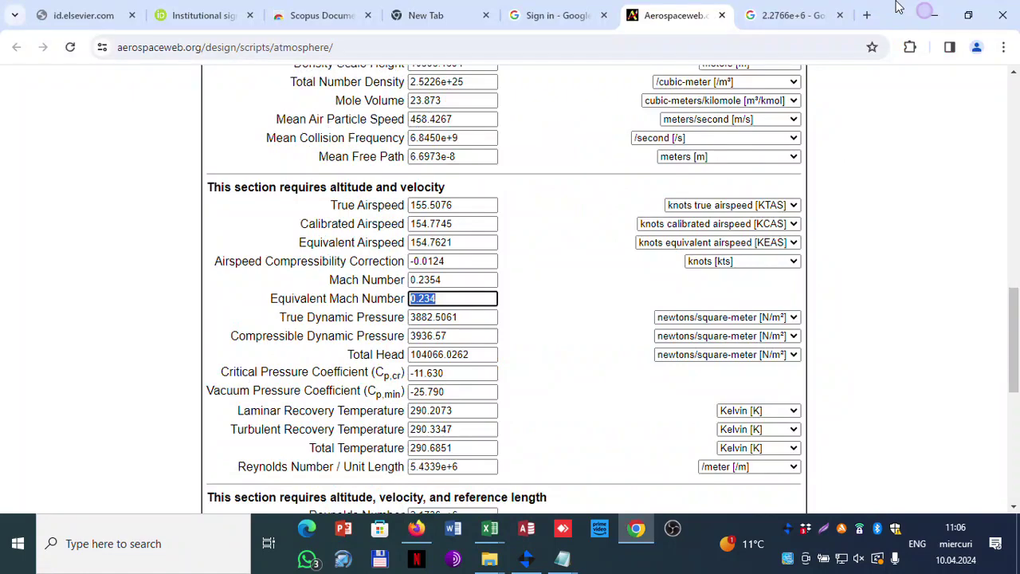
pyautogui.click(929, 14)
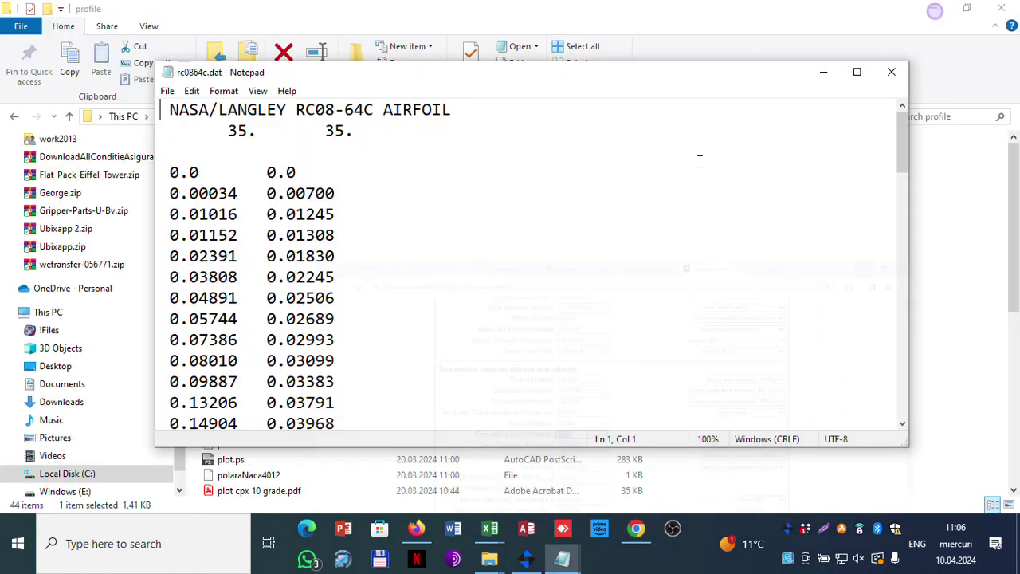
pyautogui.click(936, 11)
pyautogui.click(936, 11)
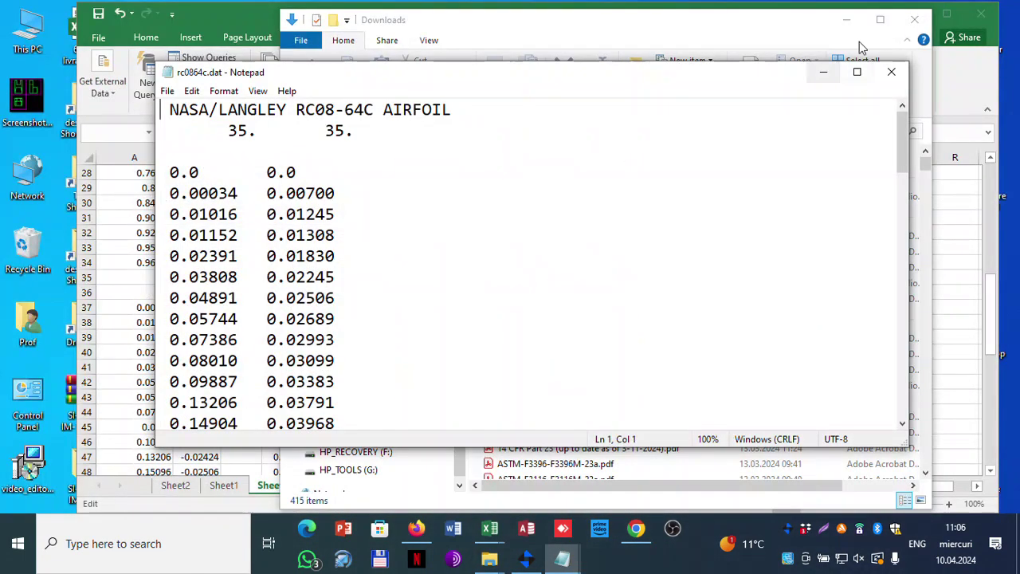
pyautogui.click(813, 70)
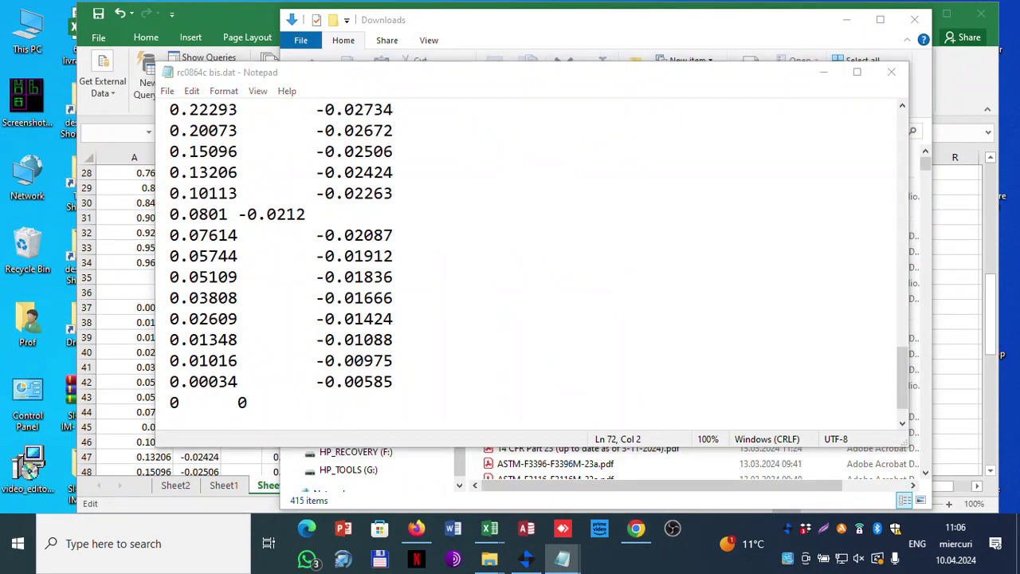
pyautogui.rightClick(625, 557)
pyautogui.click(673, 470)
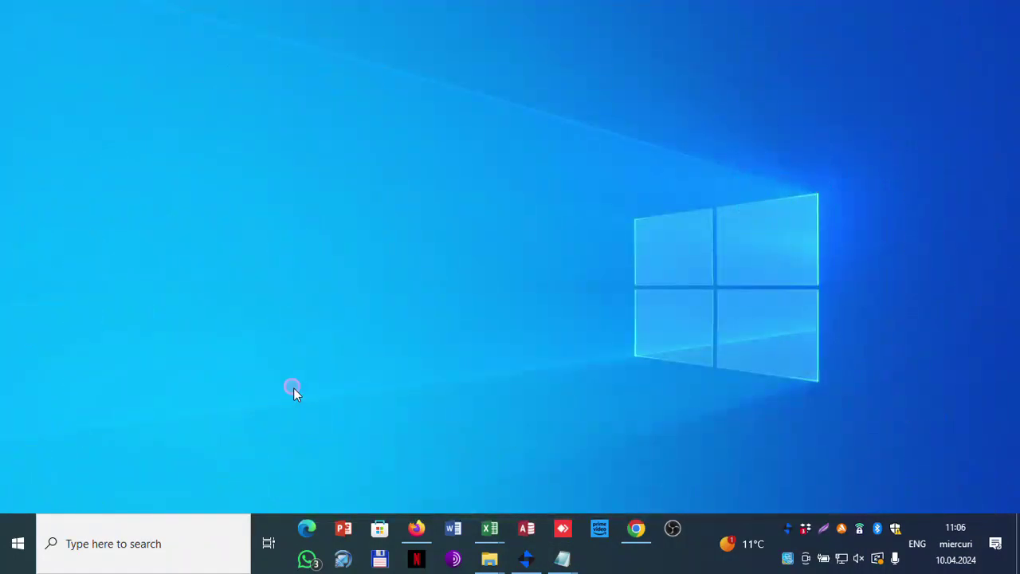
# - Start xflr5 again from the desktop and switch to the direct foil analysis module
pyautogui.doubleClick(307, 392)
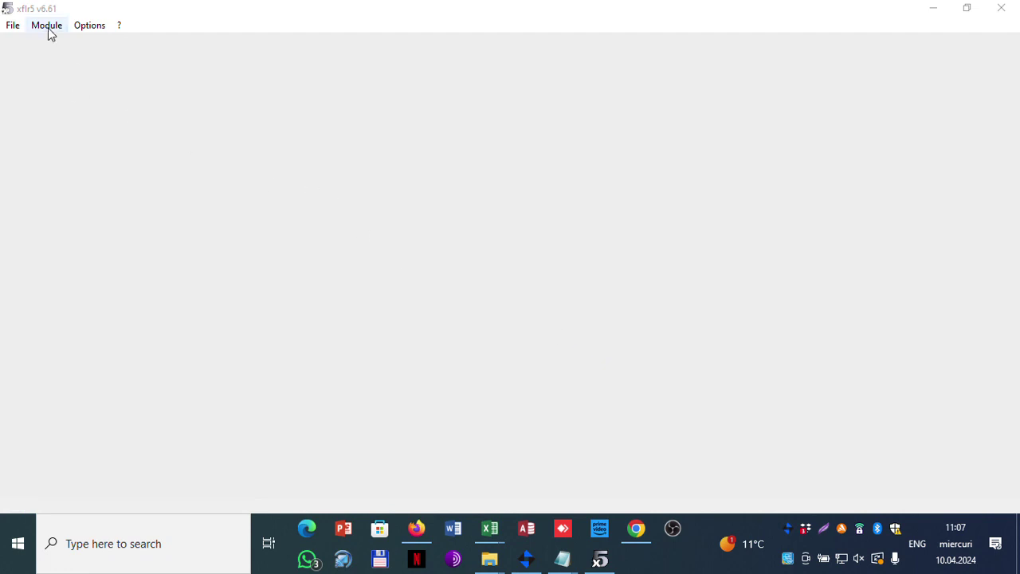
pyautogui.click(48, 26)
pyautogui.click(78, 94)
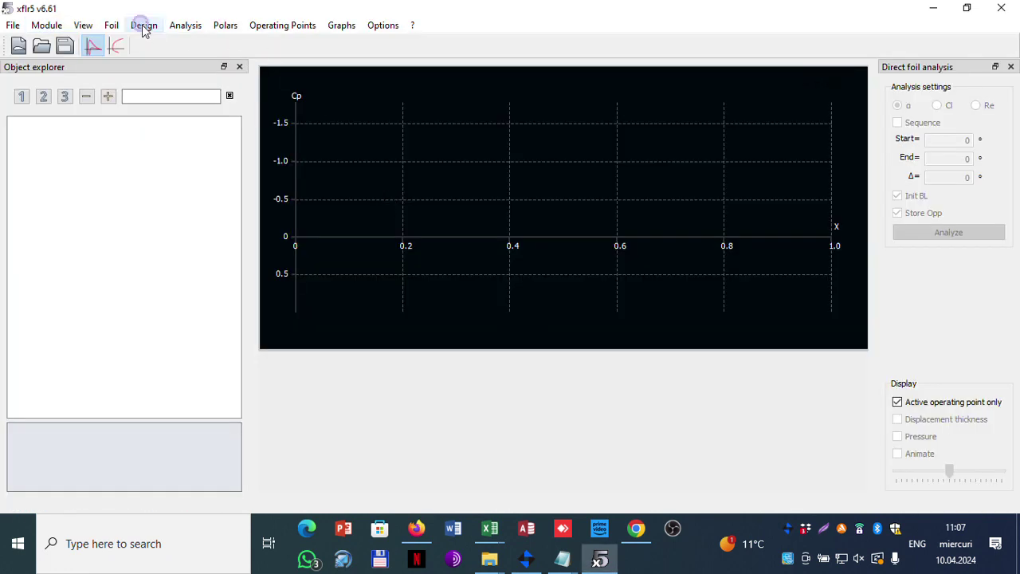
# - Generate a NACA 2215 foil with 100 panels and store it under the name NACA 2215
pyautogui.click(143, 26)
pyautogui.click(170, 210)
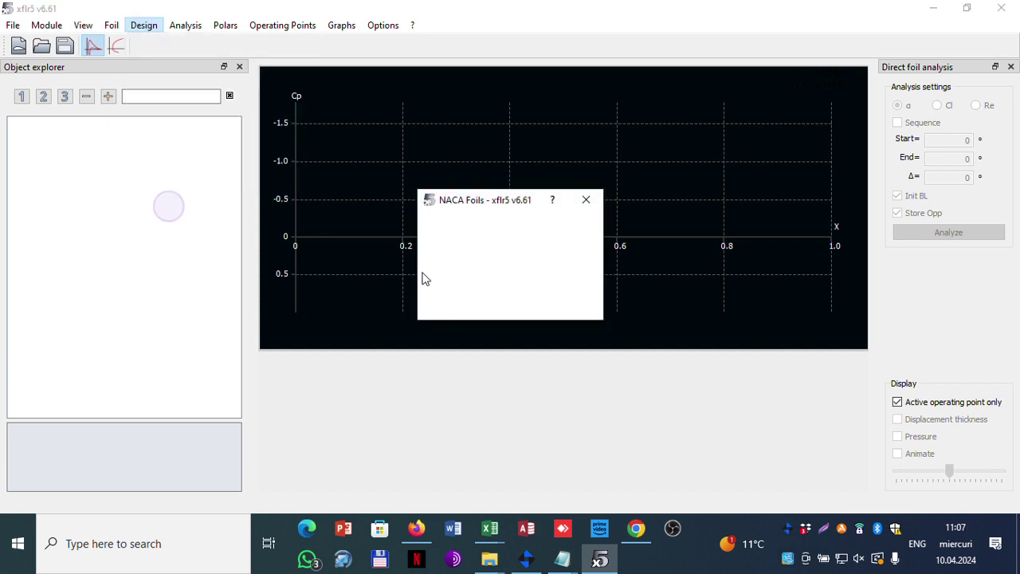
pyautogui.write('0000')
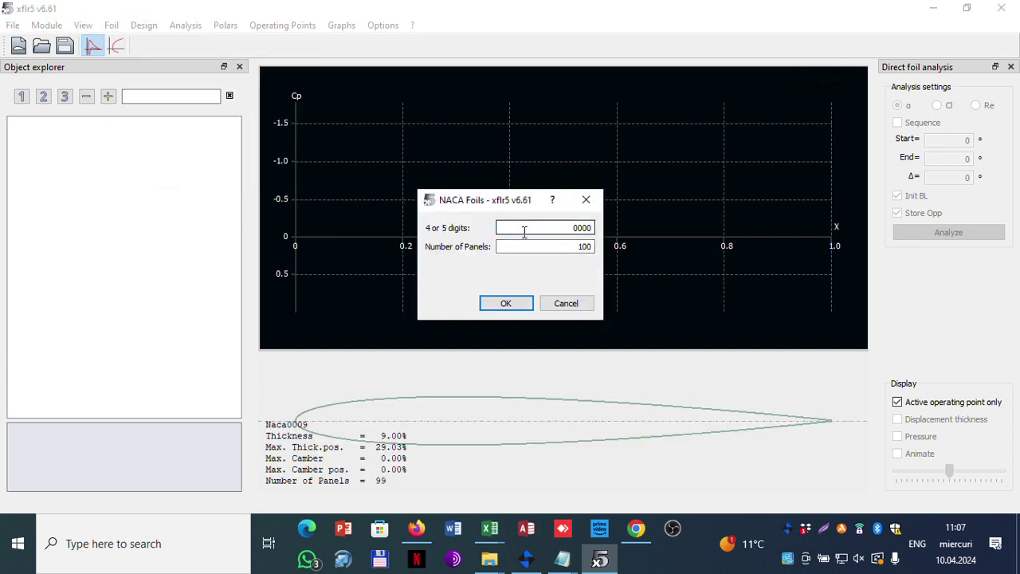
pyautogui.doubleClick(523, 229)
pyautogui.write('2215')
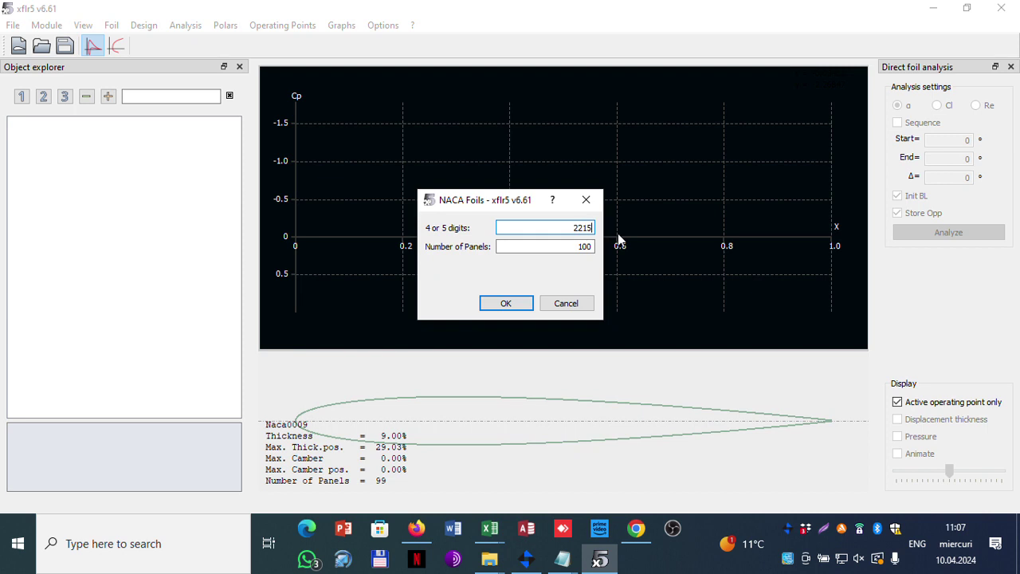
pyautogui.click(502, 304)
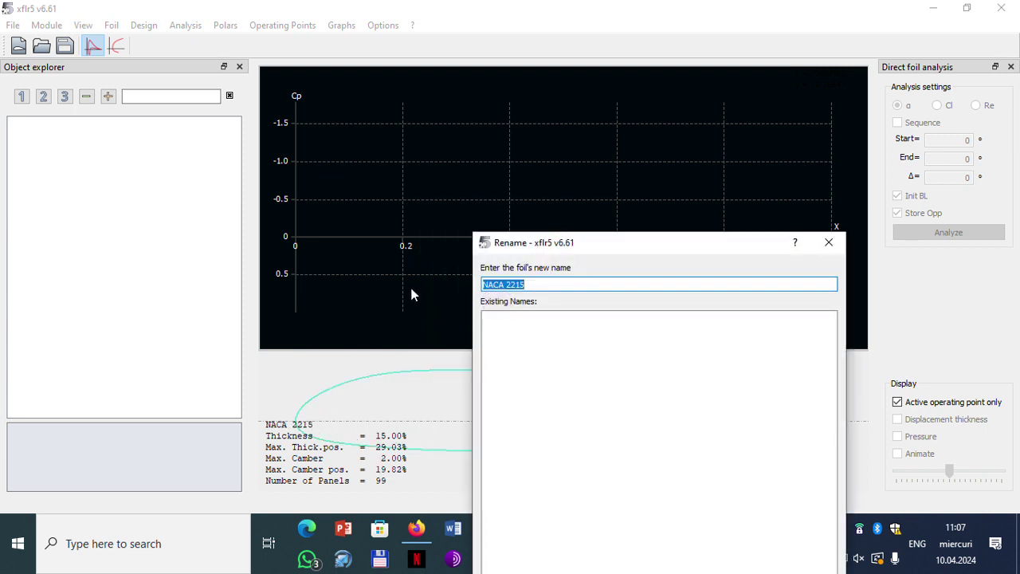
pyautogui.moveTo(662, 242); pyautogui.dragTo(520, 114)
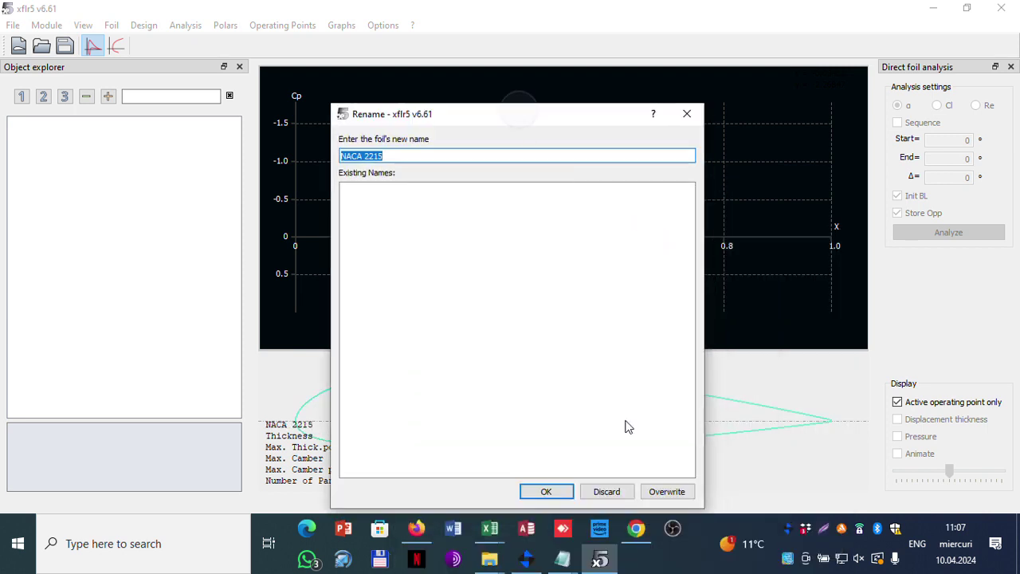
pyautogui.click(659, 491)
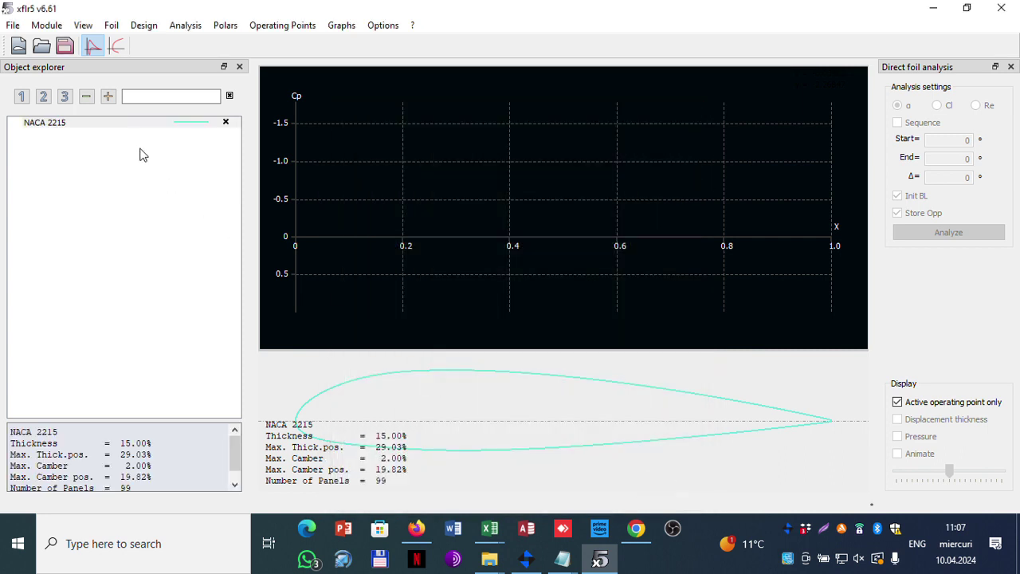
# - Examine the coordinate table of the NACA 2215 foil and close it without editing
pyautogui.rightClick(120, 130)
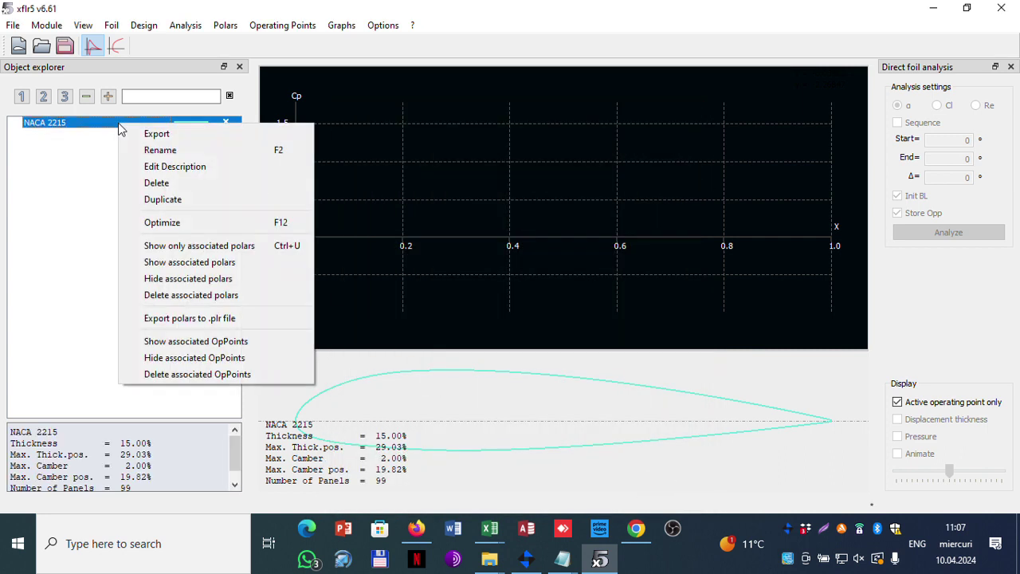
pyautogui.click(141, 26)
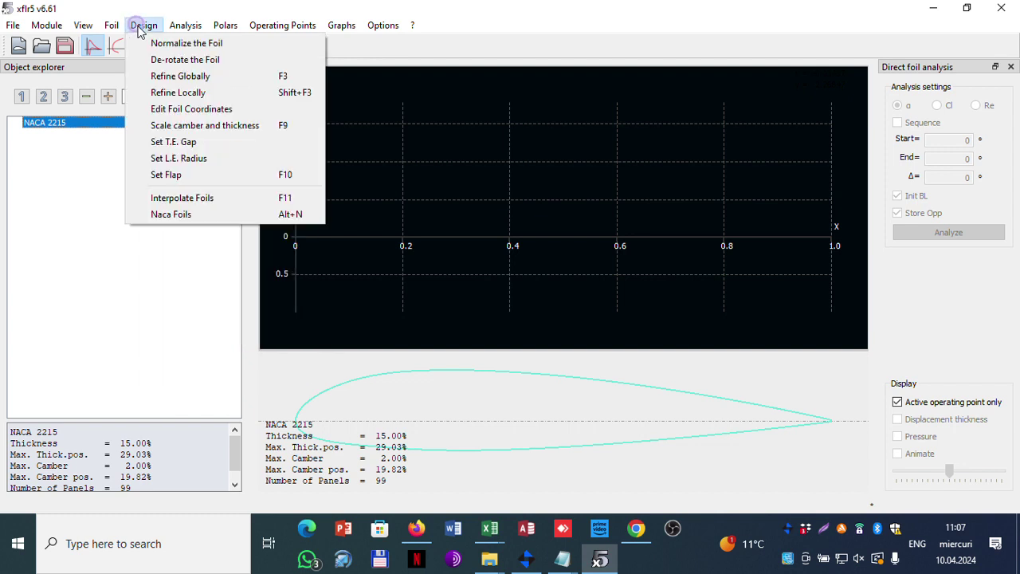
pyautogui.click(191, 109)
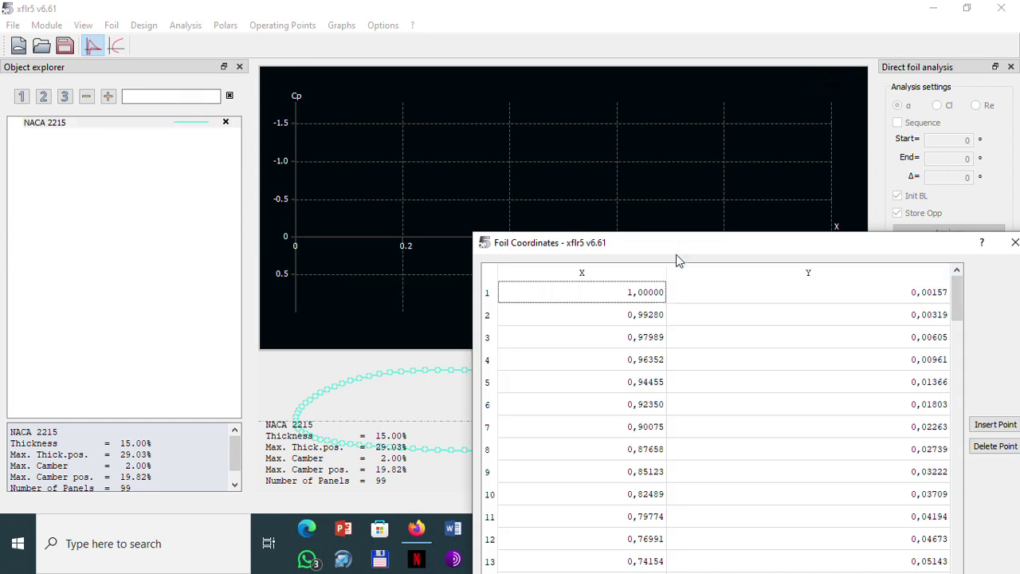
pyautogui.moveTo(677, 243); pyautogui.dragTo(352, 95)
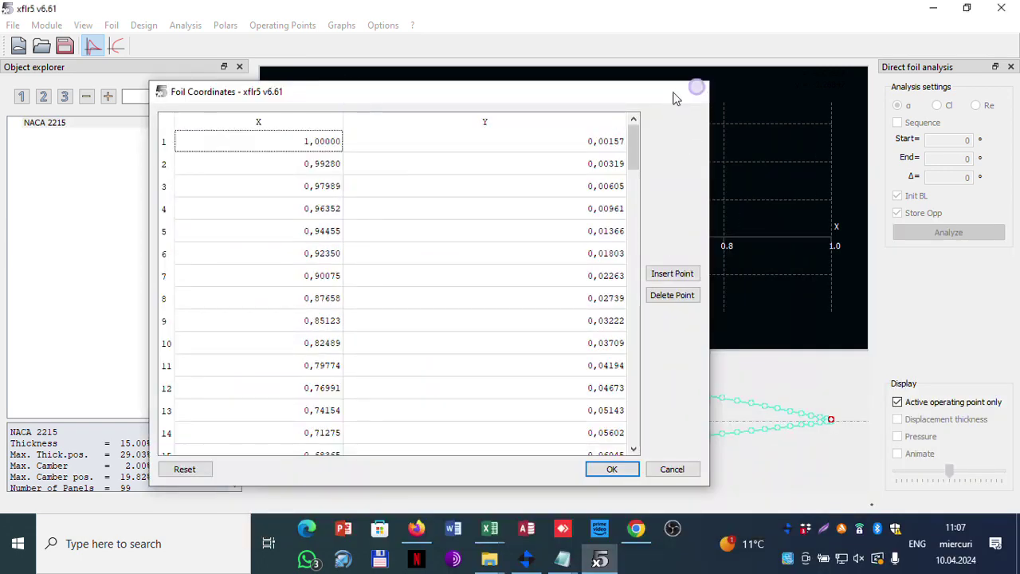
pyautogui.click(692, 90)
# - Export the NACA 2215 foil from foil management as NACA 2215.dat into the profile folder, and close the foil list
pyautogui.rightClick(117, 128)
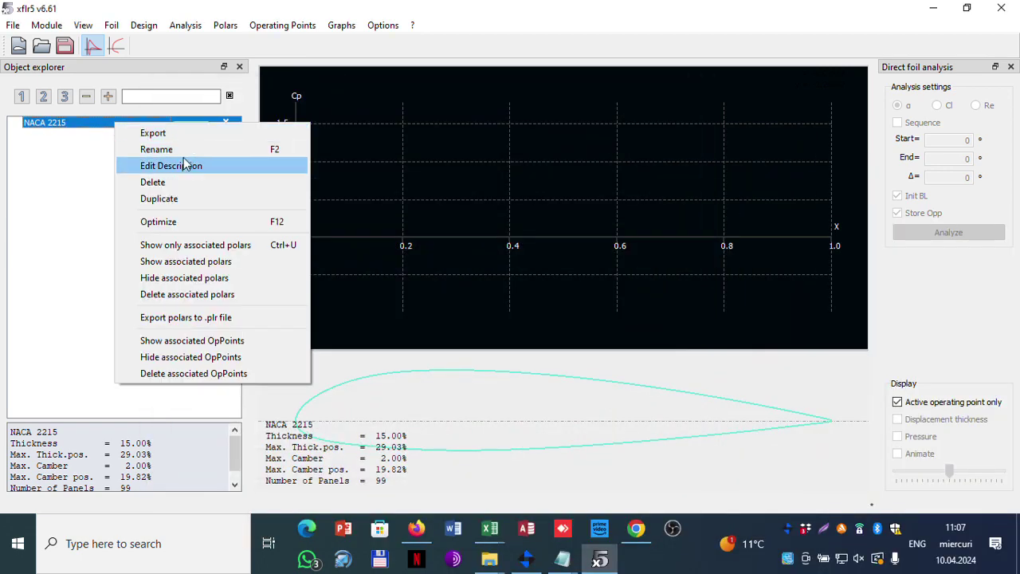
pyautogui.click(139, 27)
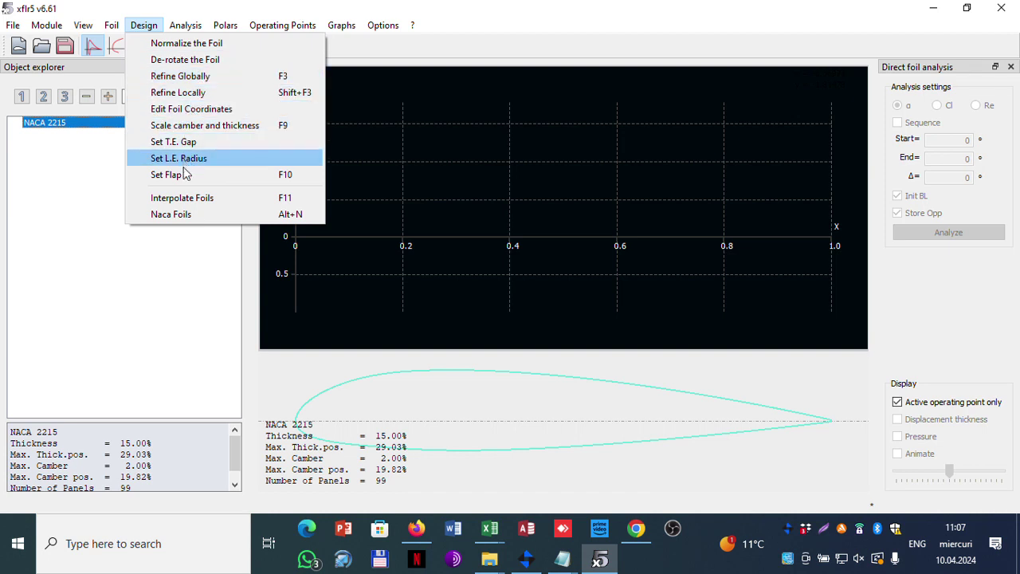
pyautogui.moveTo(112, 24)
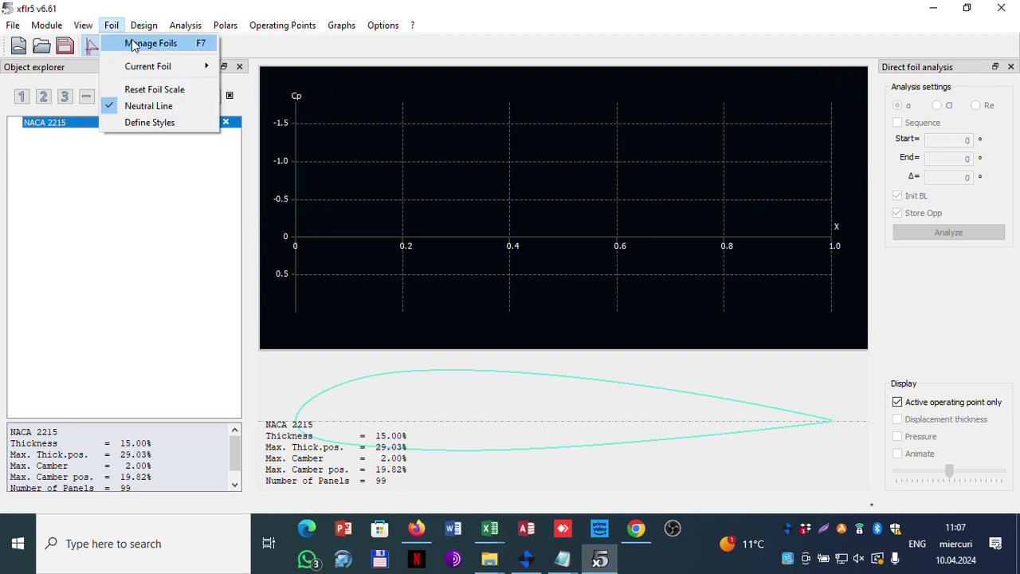
pyautogui.click(132, 45)
pyautogui.moveTo(631, 238); pyautogui.dragTo(291, 106)
pyautogui.click(777, 247)
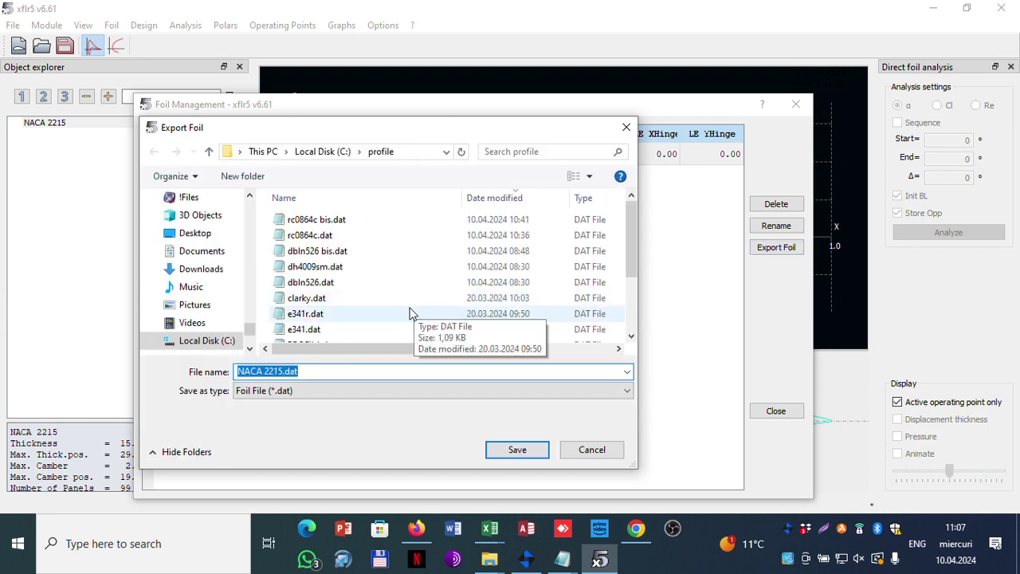
pyautogui.click(515, 448)
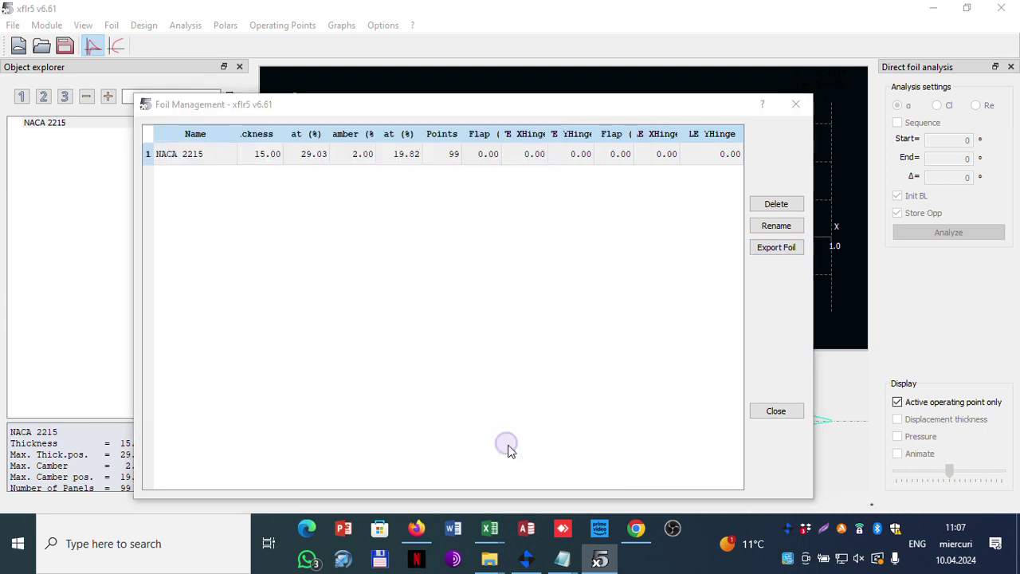
pyautogui.moveTo(489, 559)
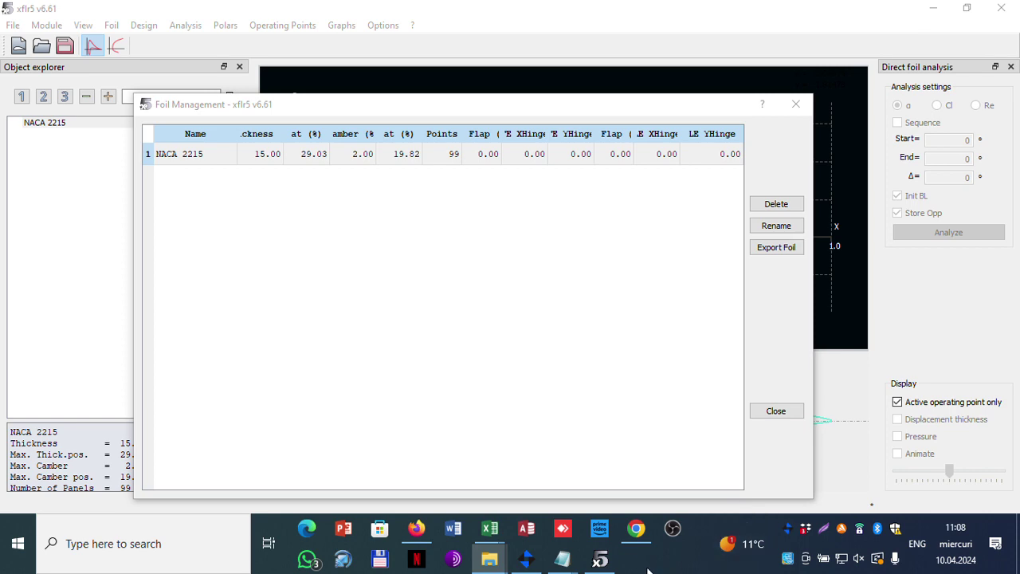
pyautogui.click(784, 413)
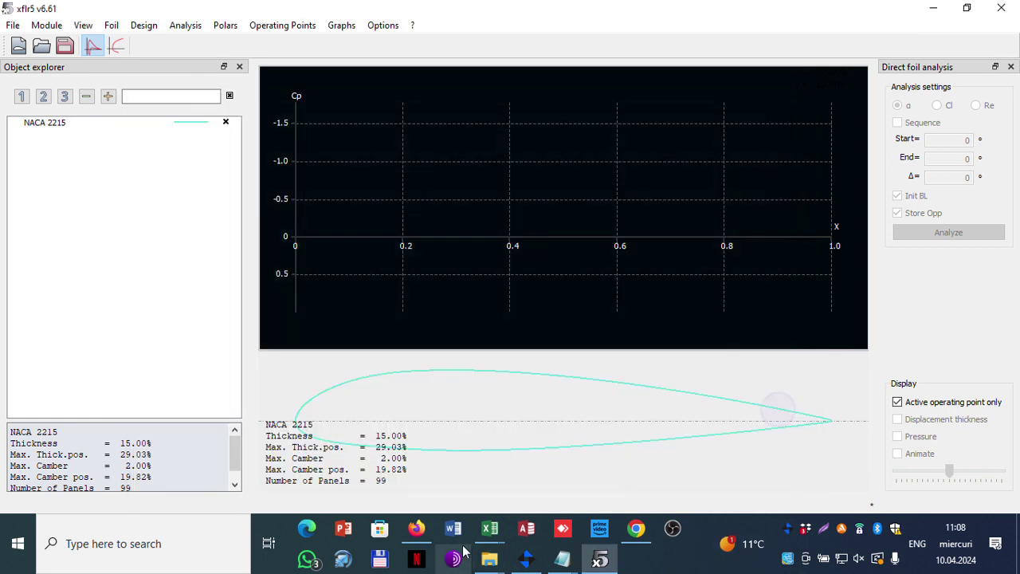
# - Switch to File Explorer, open NACA 2215.dat from the profile folder in Notepad, and look through its coordinate format
pyautogui.click(445, 488)
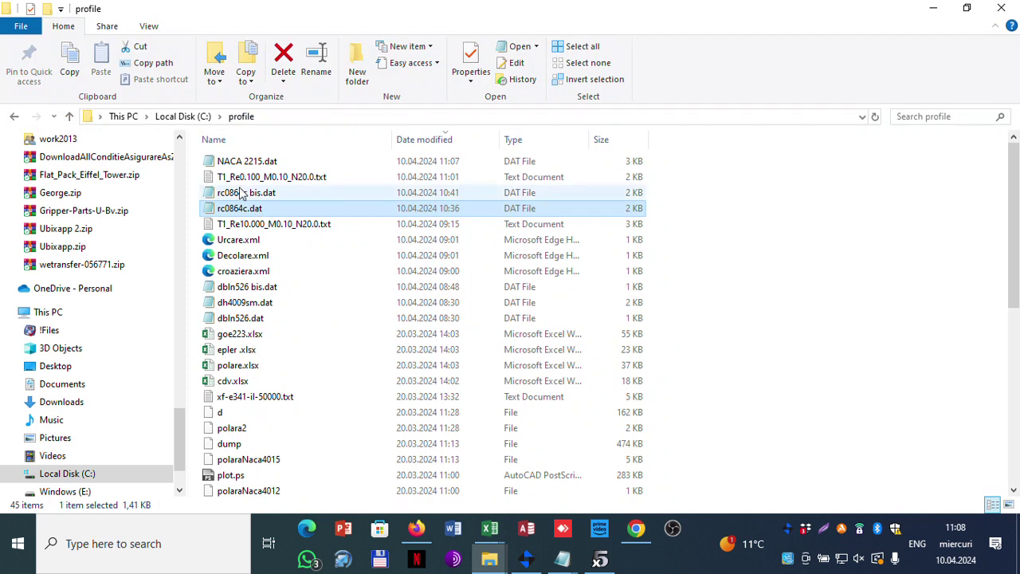
pyautogui.click(248, 161)
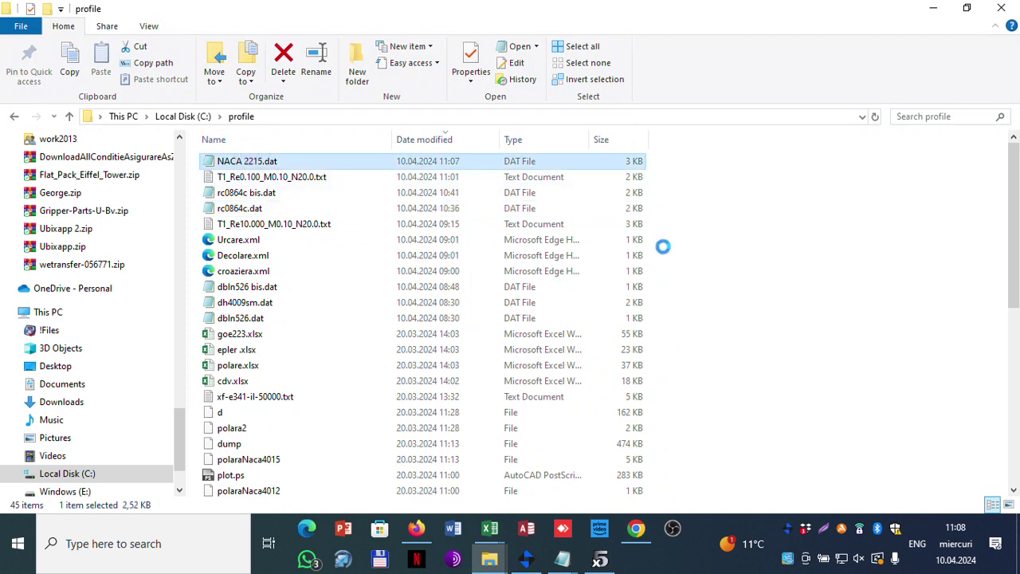
pyautogui.press('F2')
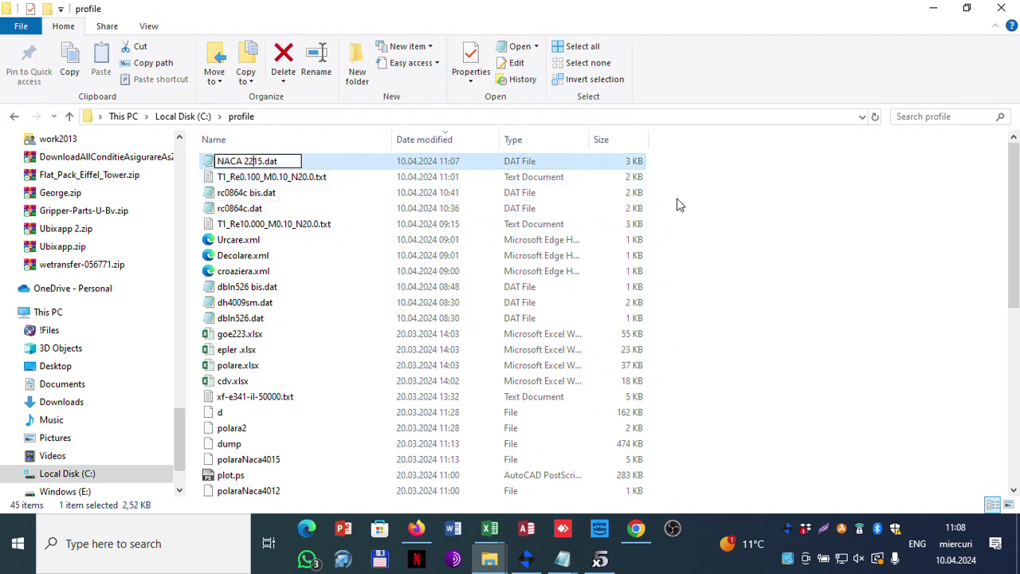
pyautogui.click(331, 176)
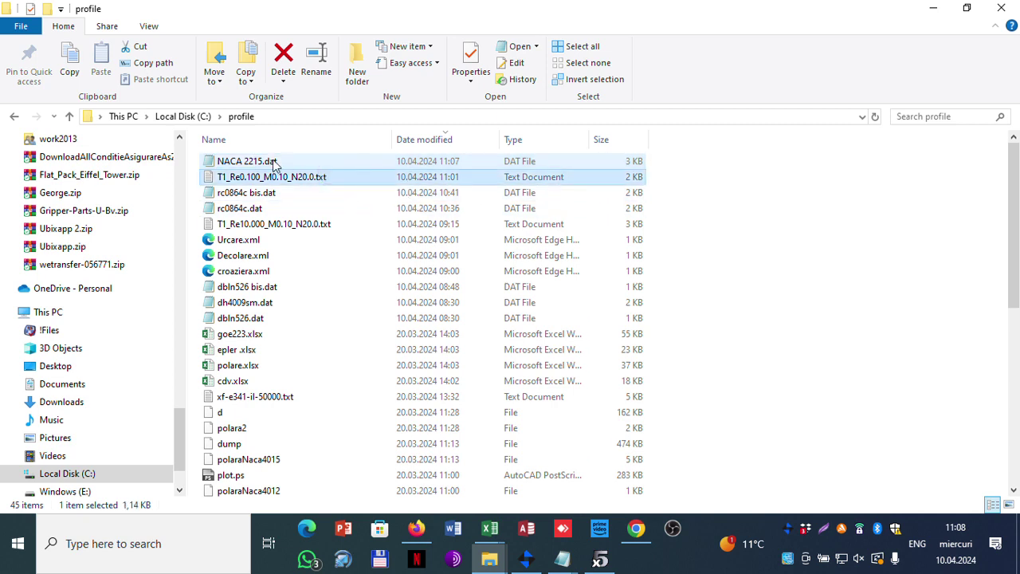
pyautogui.click(274, 164)
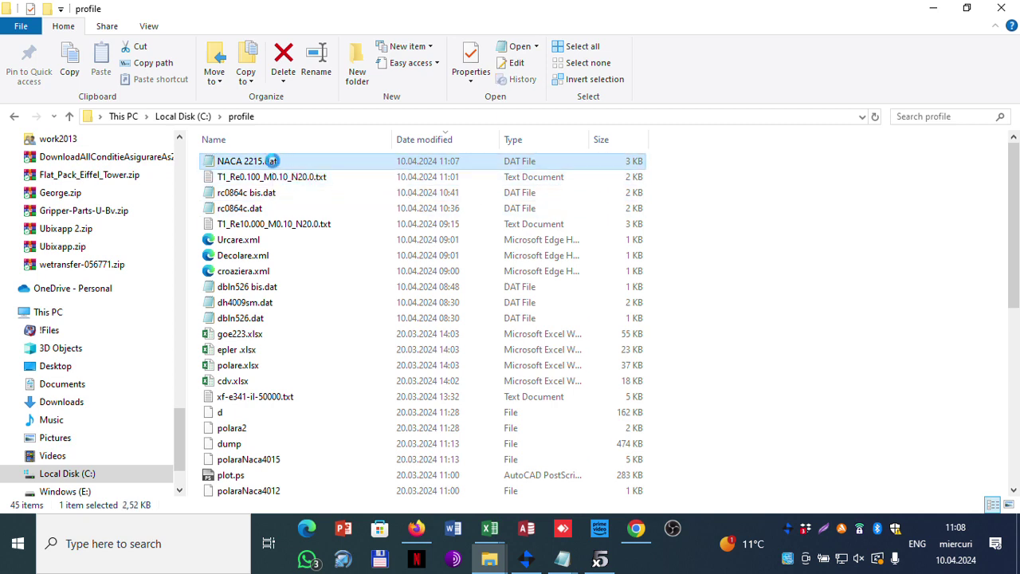
pyautogui.rightClick(274, 163)
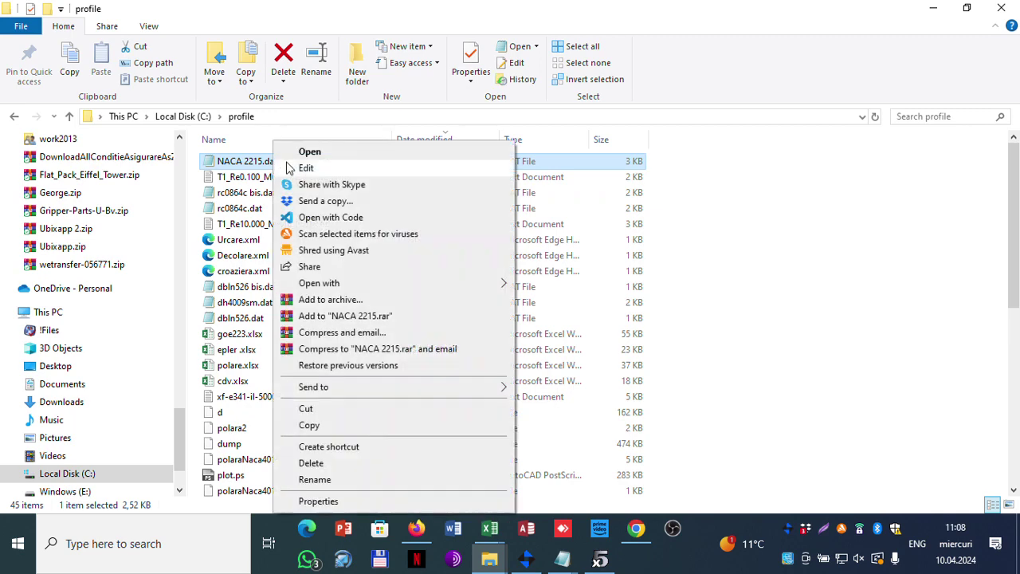
pyautogui.click(293, 166)
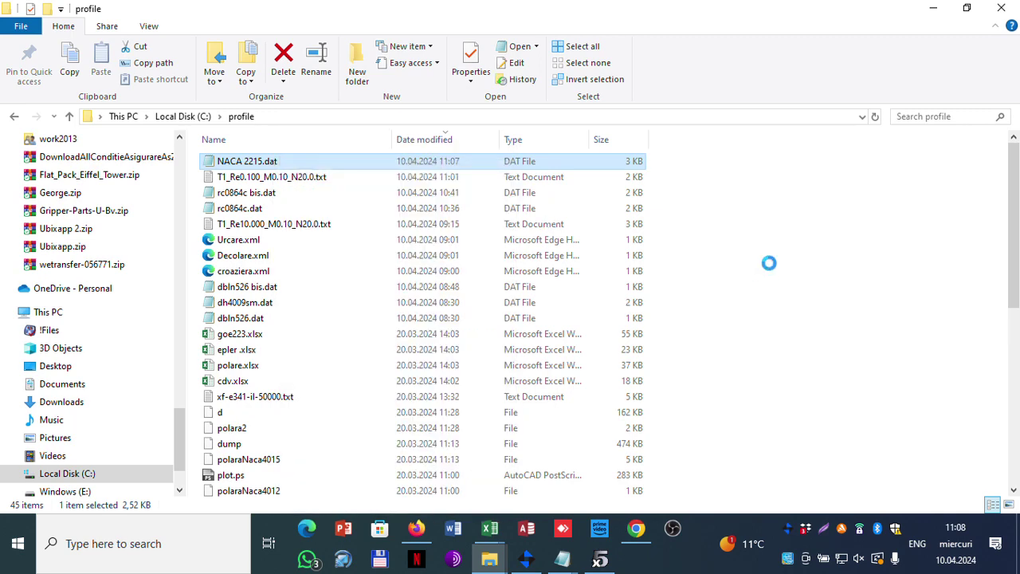
pyautogui.scroll(-20, 526, 195)
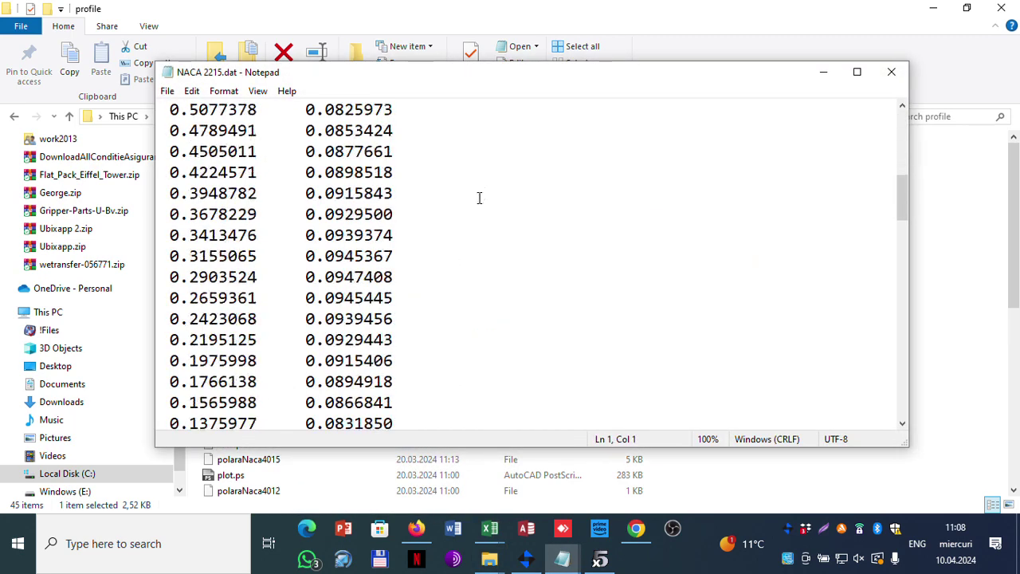
pyautogui.scroll(4, 470, 208)
pyautogui.scroll(20, 470, 207)
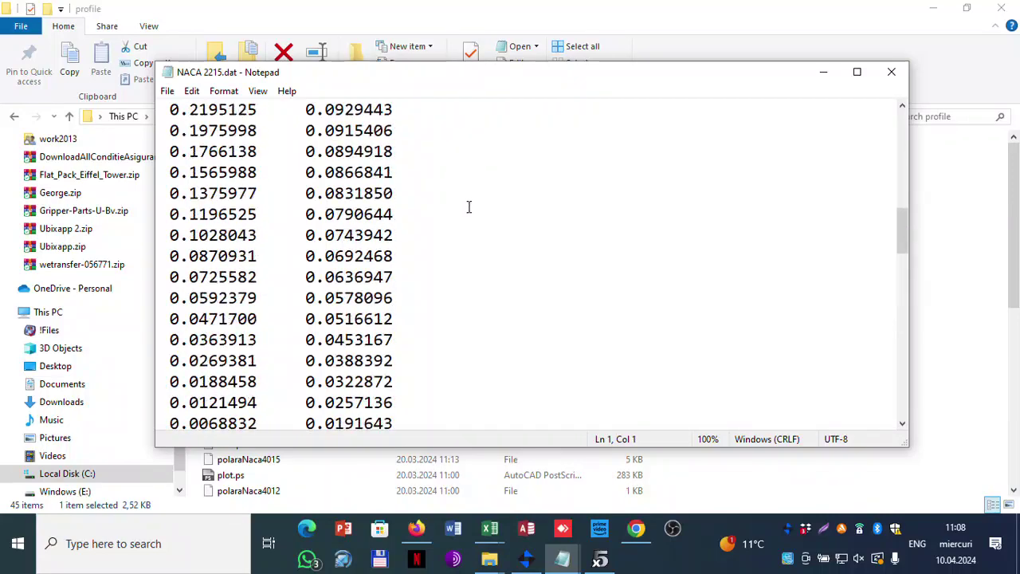
pyautogui.scroll(-20, 464, 201)
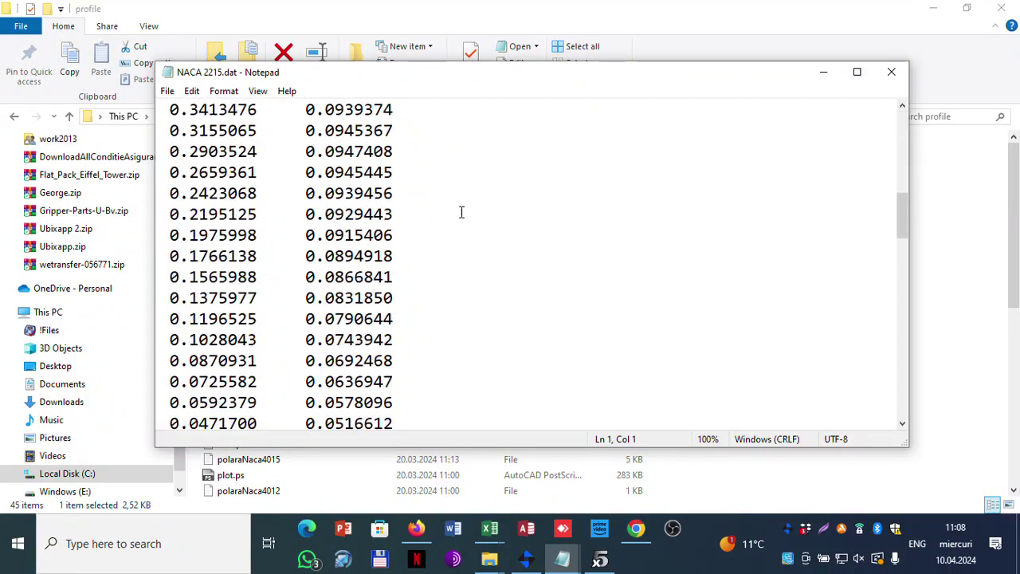
pyautogui.scroll(15, 462, 229)
pyautogui.scroll(10, 462, 231)
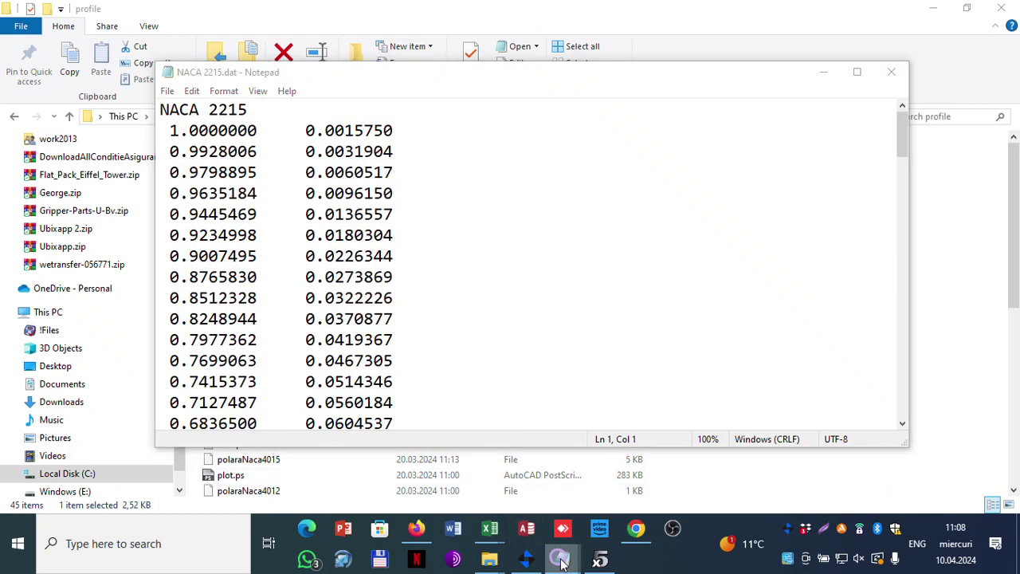
# - In the open rc0864c bis.dat file, delete the blank line under the airfoil name and the extra space before the first coordinate row
pyautogui.moveTo(562, 556)
pyautogui.moveTo(651, 506)
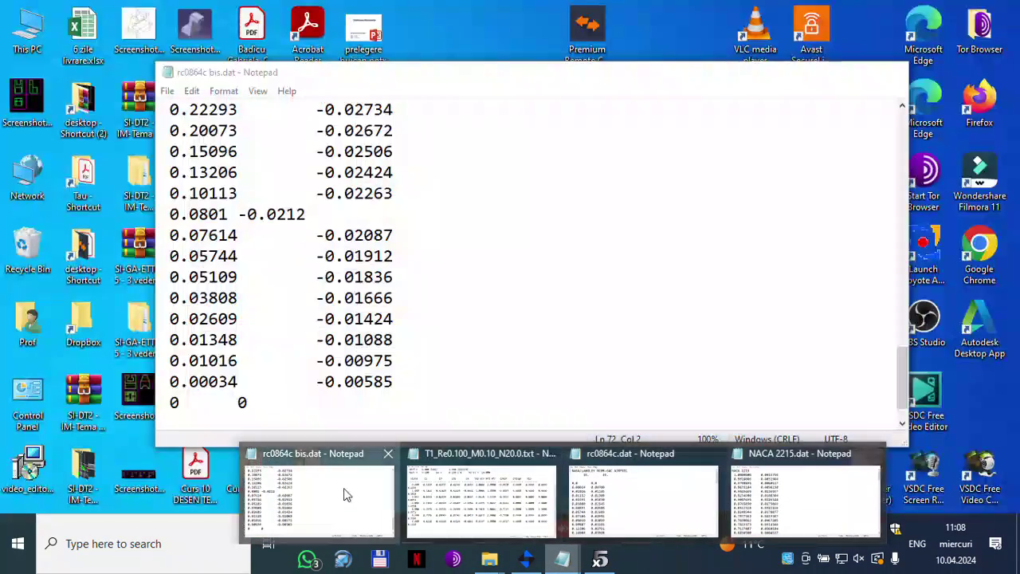
pyautogui.click(343, 488)
pyautogui.scroll(20, 352, 291)
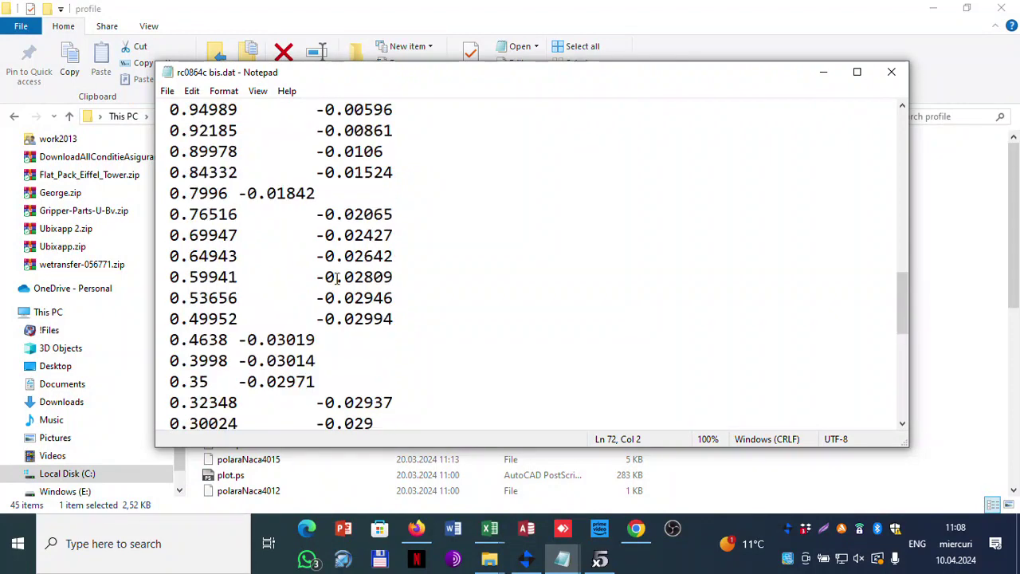
pyautogui.moveTo(303, 132); pyautogui.dragTo(163, 111)
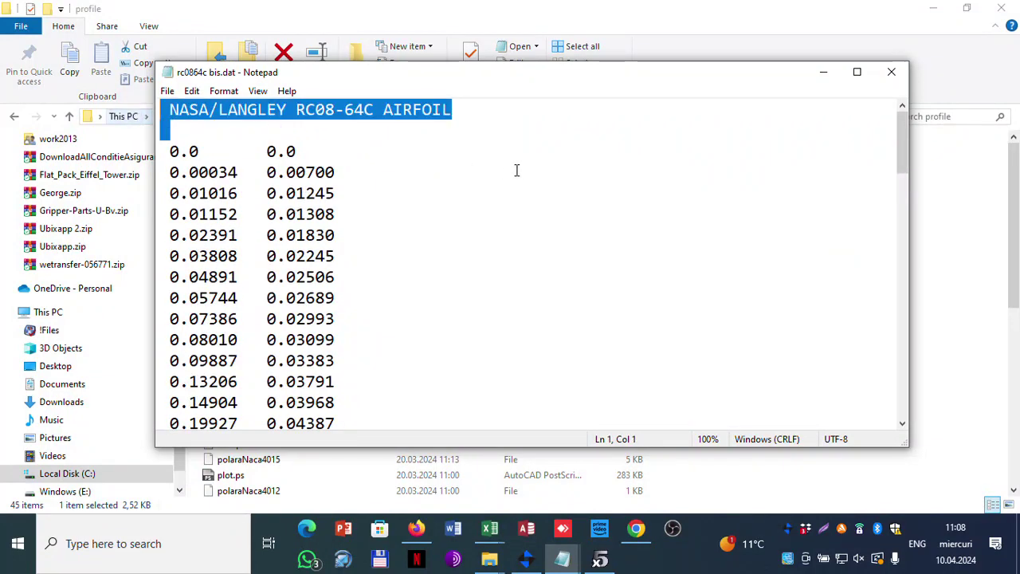
pyautogui.click(287, 135)
pyautogui.press('Delete')
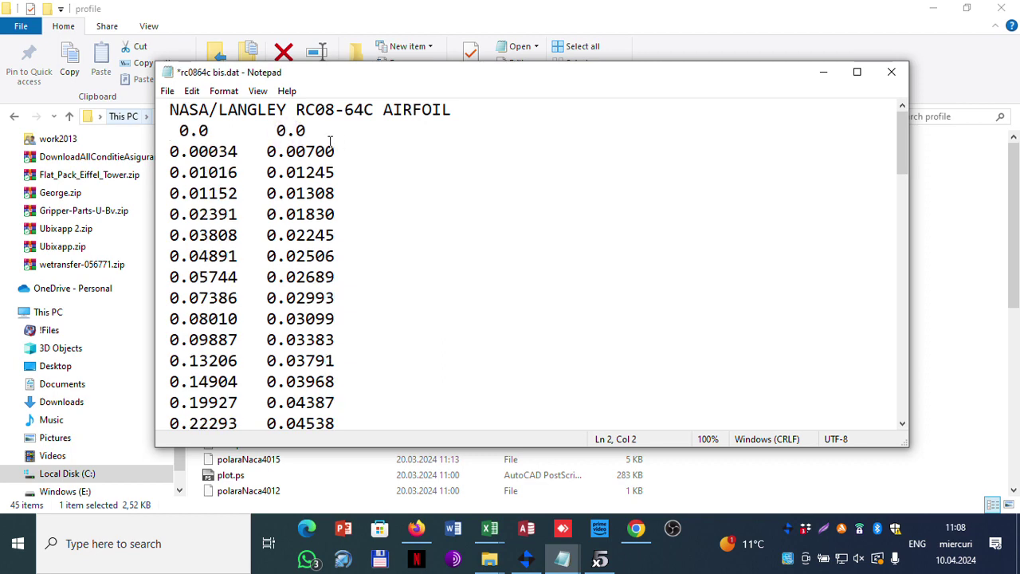
pyautogui.press('Delete')
# - Arrange the rc0864c bis.dat and NACA 2215.dat windows so both can be compared, with rc0864c bis.dat active
pyautogui.moveTo(415, 79); pyautogui.dragTo(528, 107)
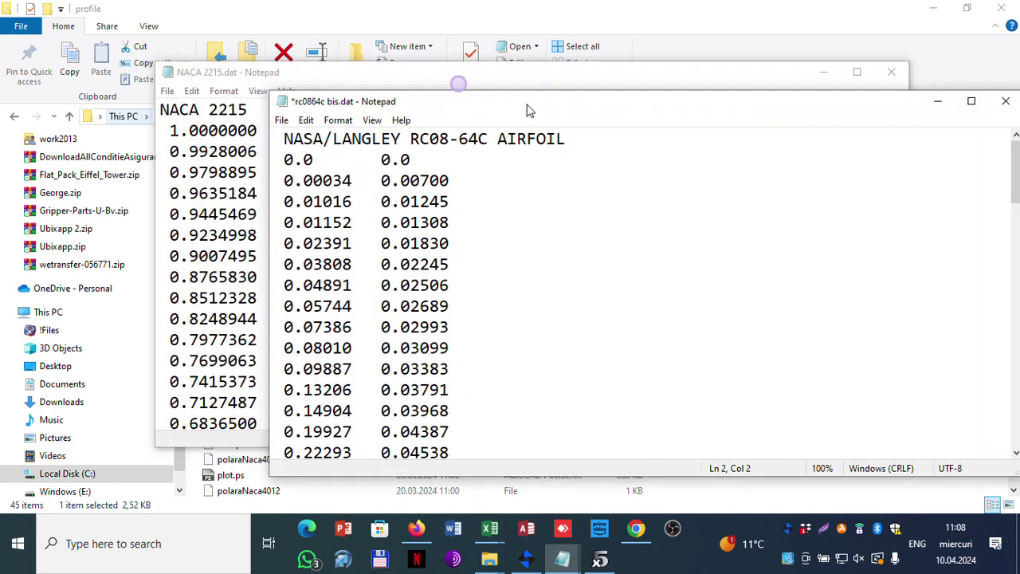
pyautogui.moveTo(231, 69); pyautogui.dragTo(239, 75)
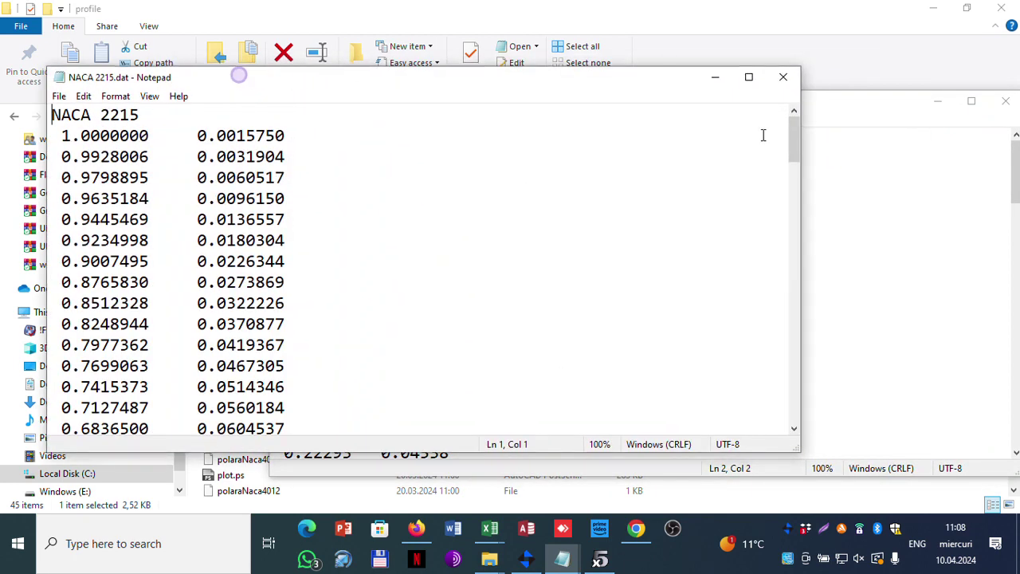
pyautogui.click(829, 121)
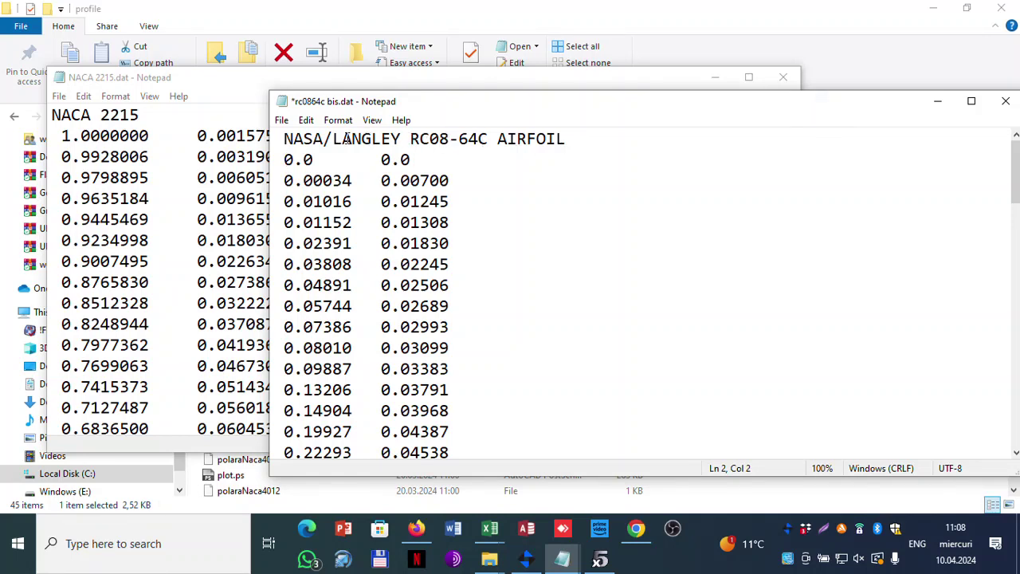
# - Remove the slash between NASA and LANGLEY in the rc0864c bis.dat header and look through the remaining coordinate rows
pyautogui.click(330, 138)
pyautogui.press('BackSpace')
pyautogui.scroll(-11, 474, 150)
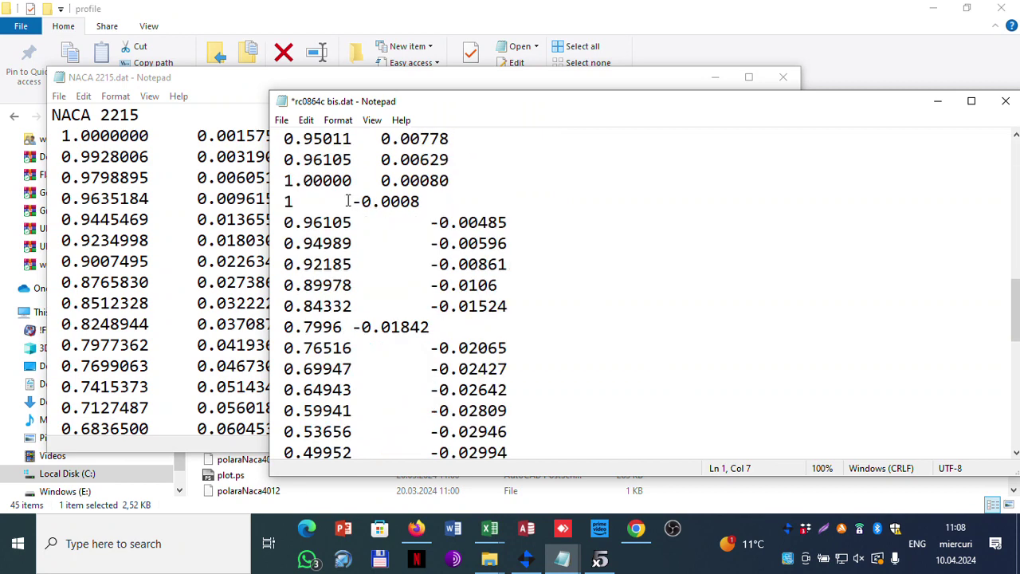
pyautogui.click(357, 227)
pyautogui.scroll(-8, 392, 221)
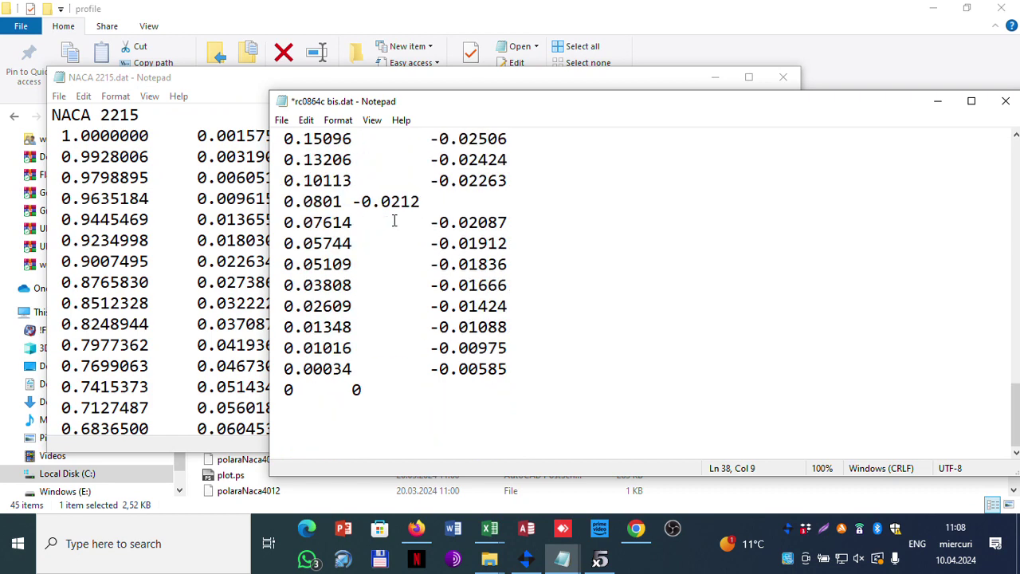
pyautogui.scroll(9, 392, 217)
pyautogui.scroll(7, 393, 216)
pyautogui.scroll(-9, 394, 207)
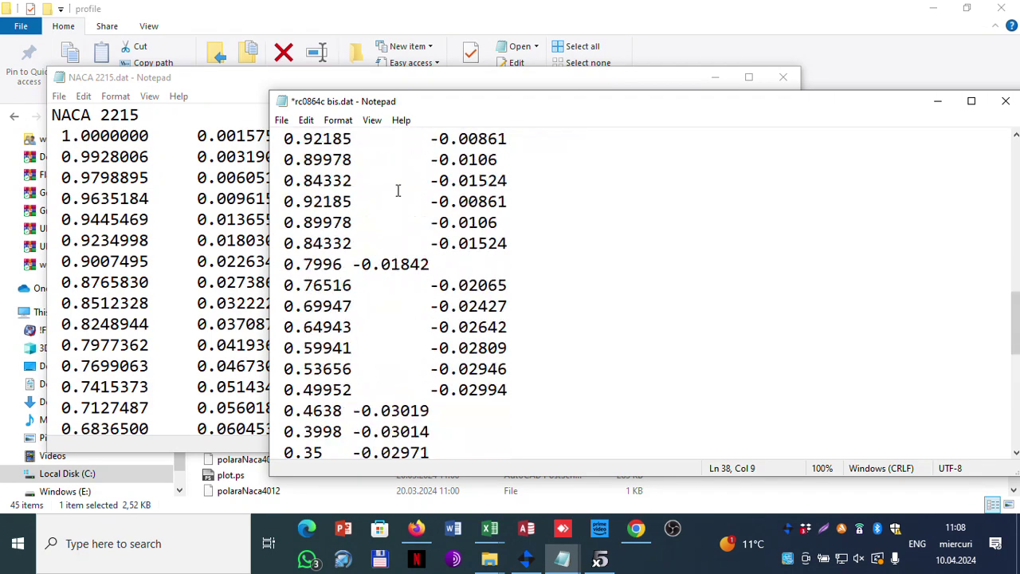
pyautogui.scroll(1, 399, 191)
# - Write the first lower-surface x value as 1.00000 and separate it from -0.0008 with three spaces instead of a tab
pyautogui.click(326, 201)
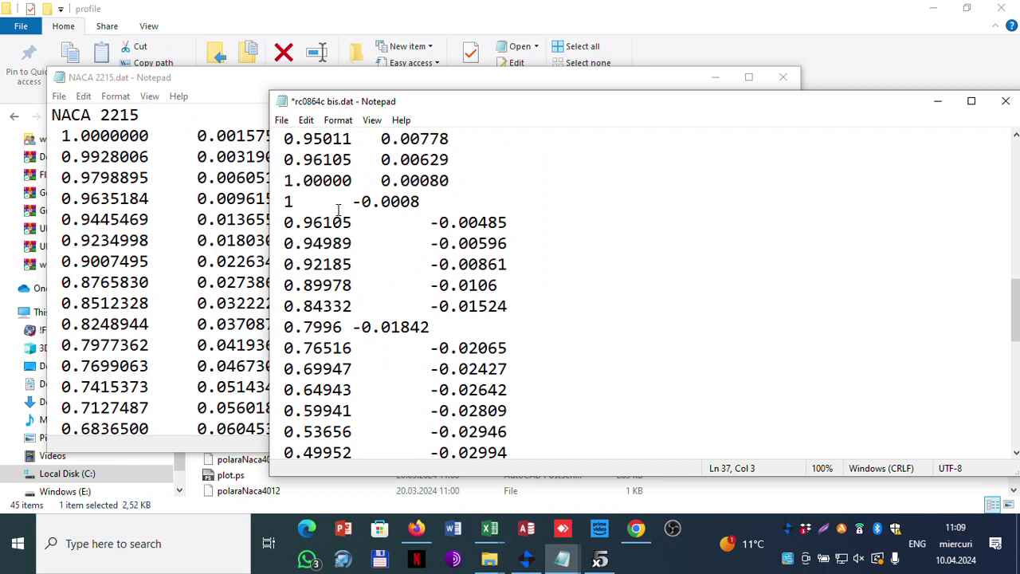
pyautogui.write('.00000')
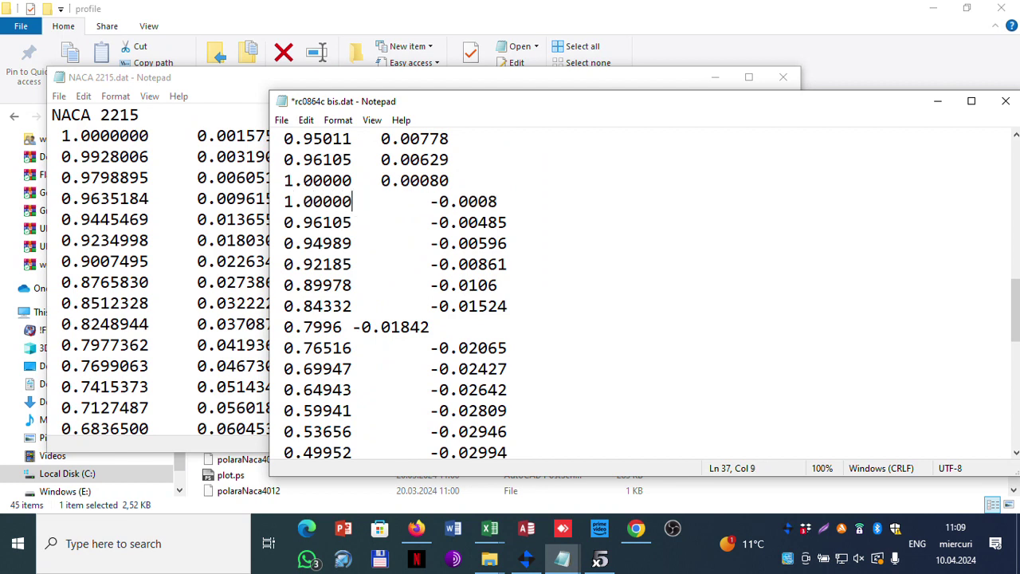
pyautogui.press('Delete')
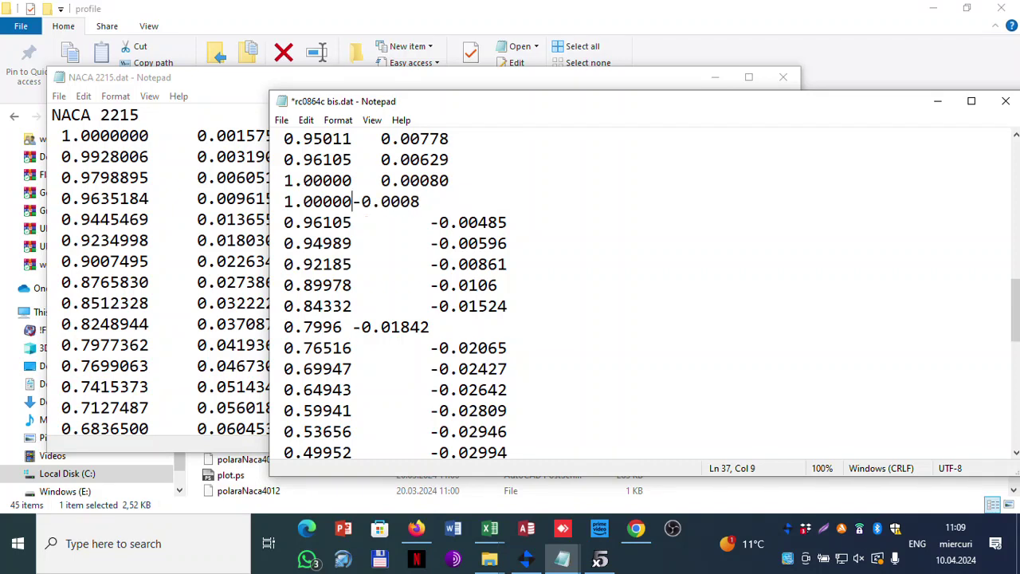
pyautogui.press('Tab')
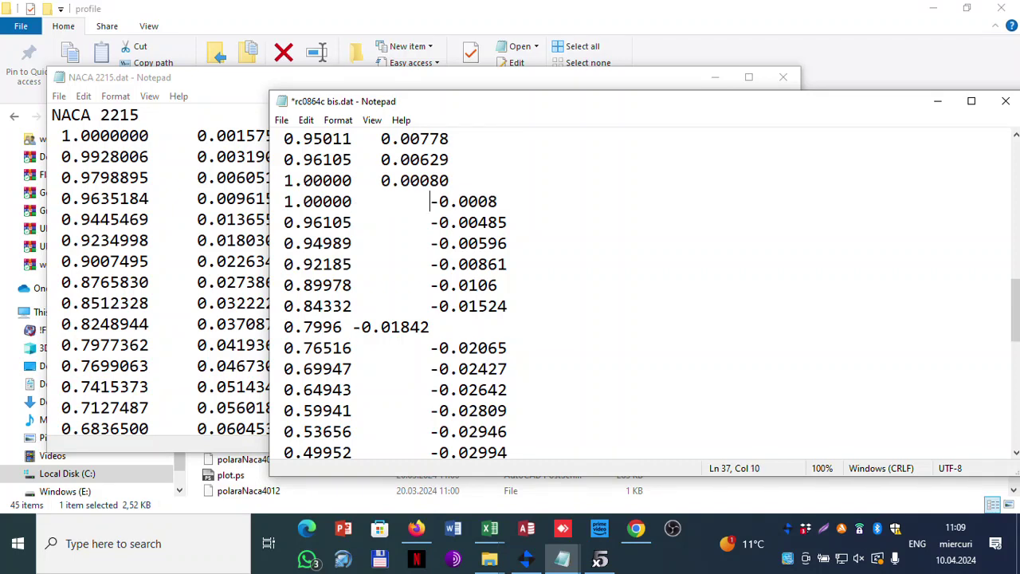
pyautogui.press('BackSpace')
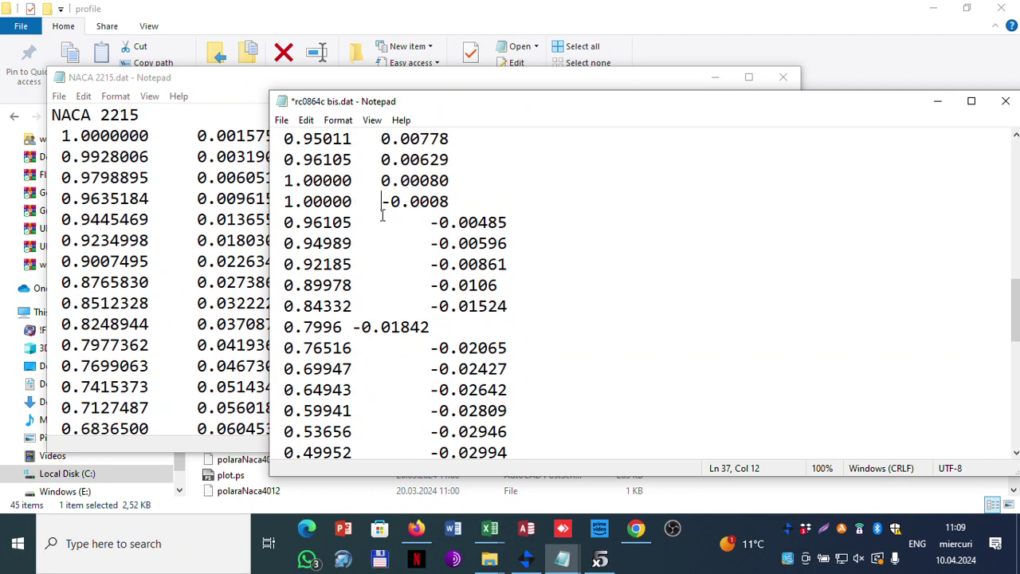
# - Replace the tab in the 0.96105 lower-surface row with the same three-space gap used in the upper-surface rows
pyautogui.click(364, 221)
pyautogui.press('Delete')
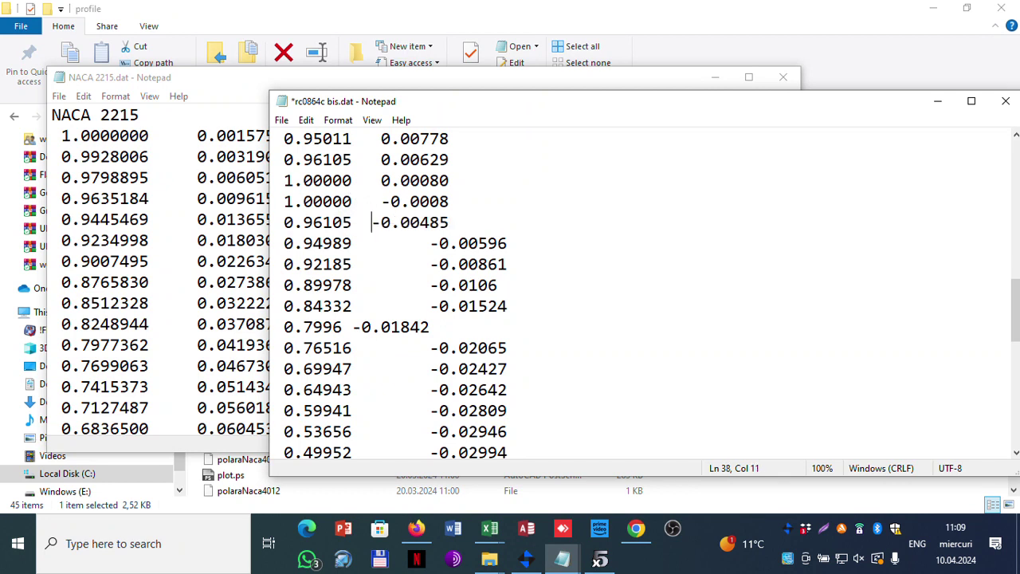
pyautogui.click(374, 180)
pyautogui.moveTo(374, 181); pyautogui.dragTo(355, 223)
pyautogui.click(369, 181)
pyautogui.press('Right')
pyautogui.press('Right')
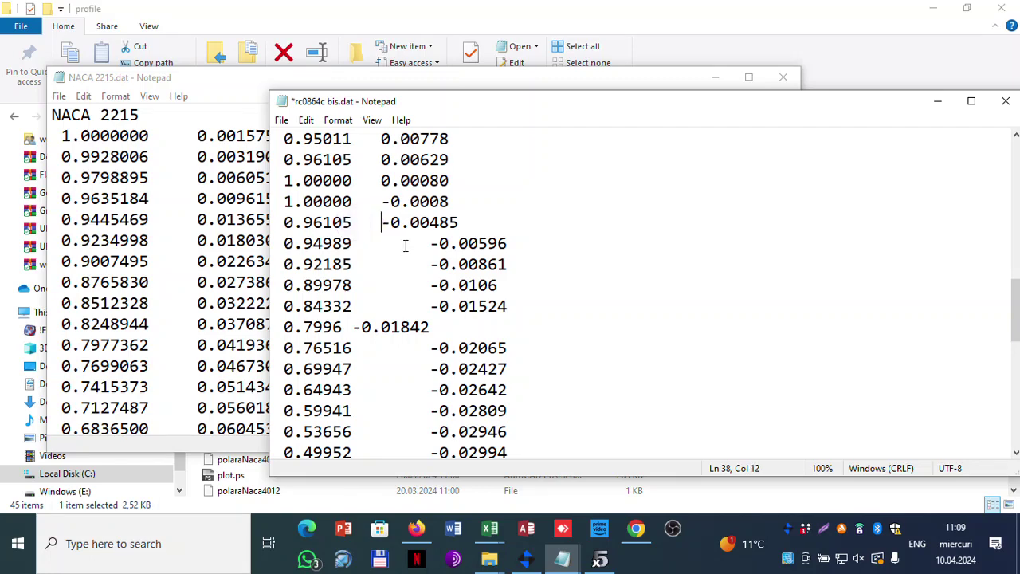
# - Replace the tabs before the y values with three spaces in the lower-surface rows from 0.94989 through 0.69947
pyautogui.moveTo(430, 243); pyautogui.dragTo(357, 245)
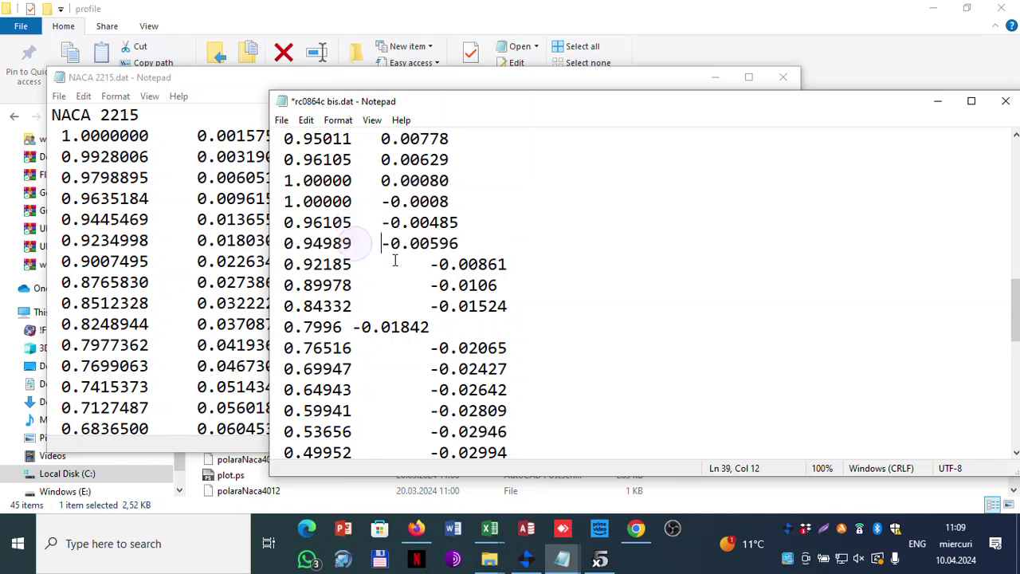
pyautogui.moveTo(430, 263); pyautogui.dragTo(366, 262)
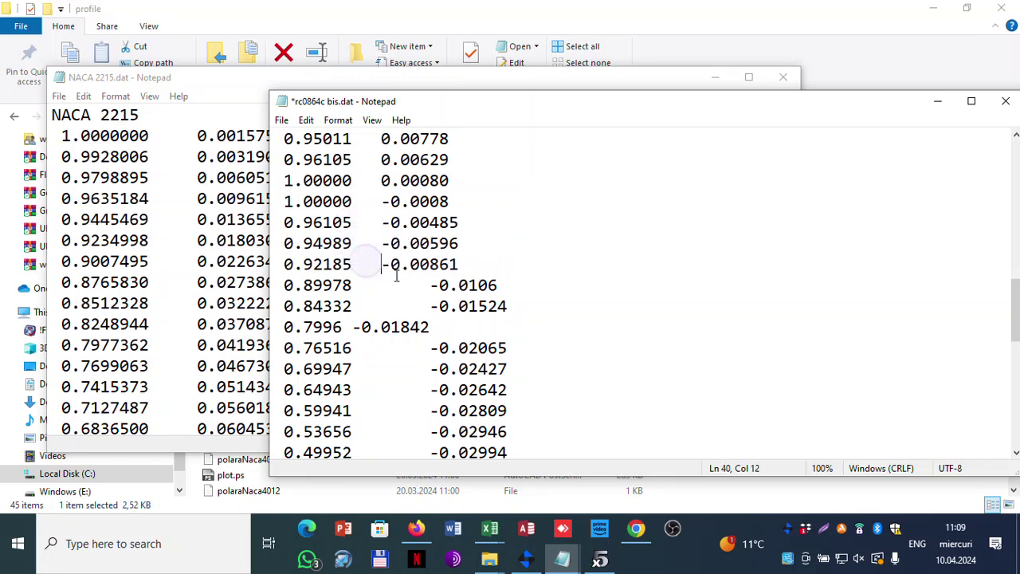
pyautogui.moveTo(431, 284); pyautogui.dragTo(371, 282)
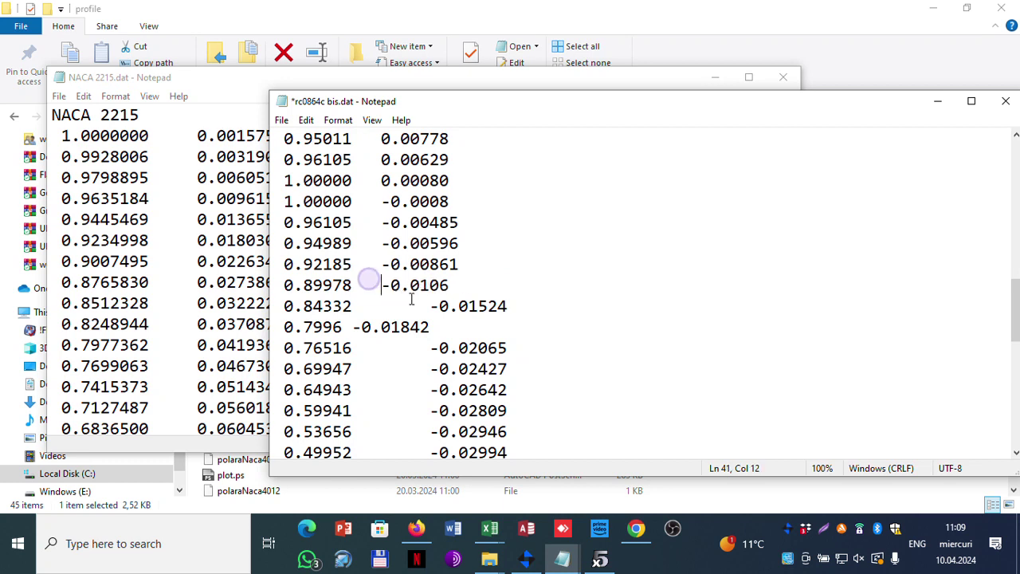
pyautogui.moveTo(430, 305); pyautogui.dragTo(351, 326)
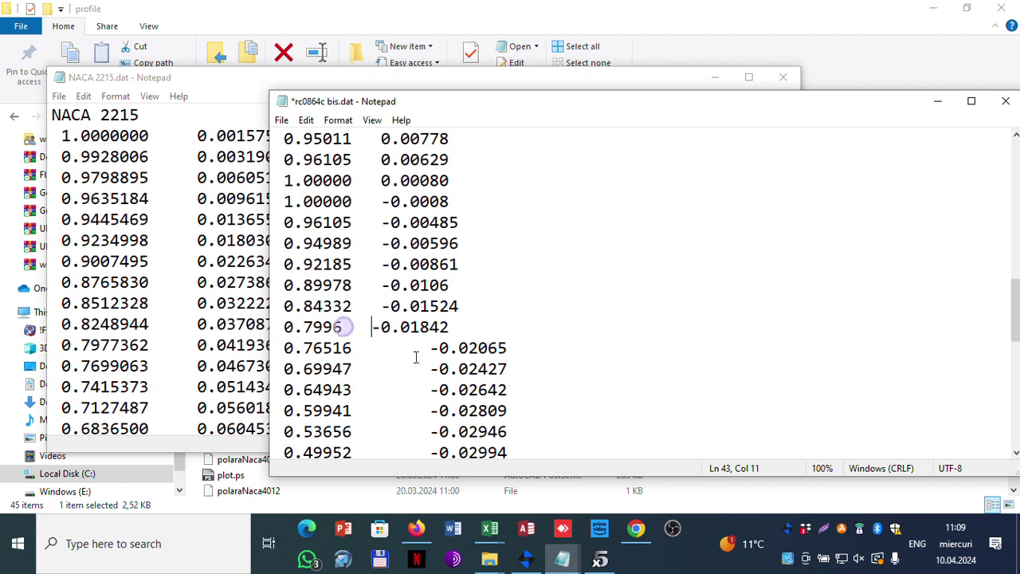
pyautogui.moveTo(430, 347); pyautogui.dragTo(387, 370)
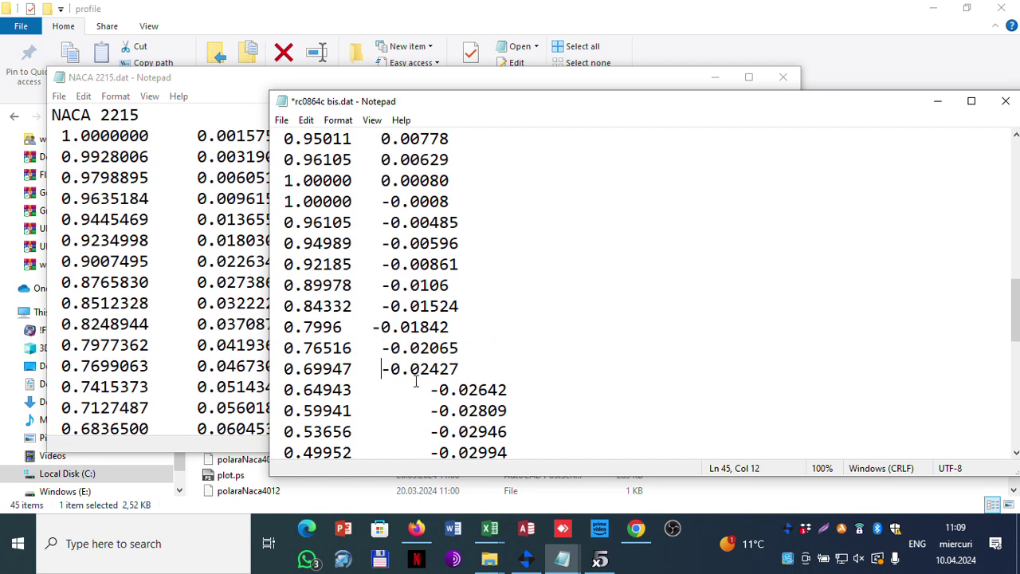
# - Replace the tabs before the y values with three spaces in the lower-surface rows from 0.64943 through 0.30024
pyautogui.scroll(-2, 416, 380)
pyautogui.moveTo(423, 266); pyautogui.dragTo(352, 263)
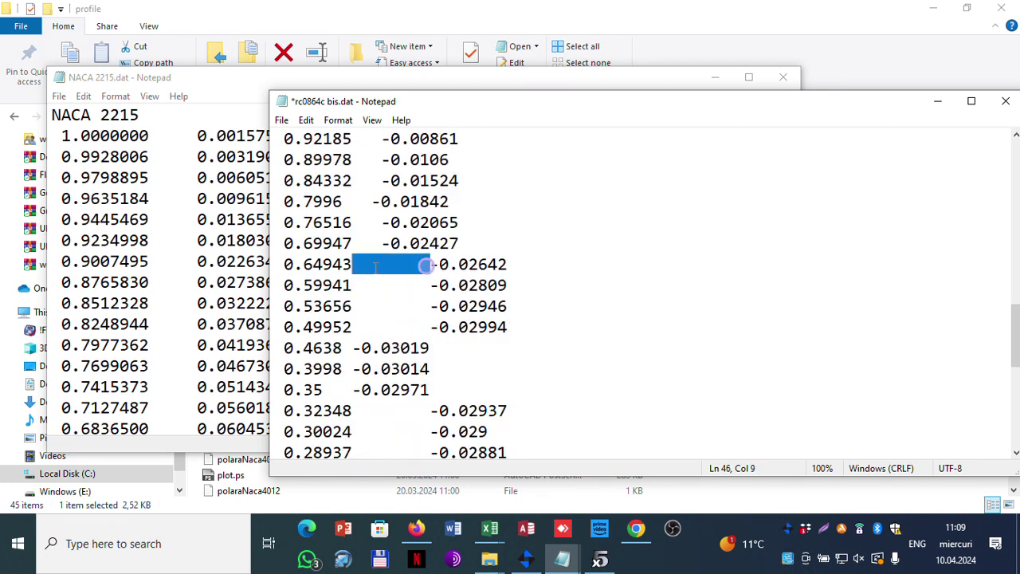
pyautogui.moveTo(430, 285); pyautogui.dragTo(352, 285)
pyautogui.moveTo(434, 310); pyautogui.dragTo(352, 306)
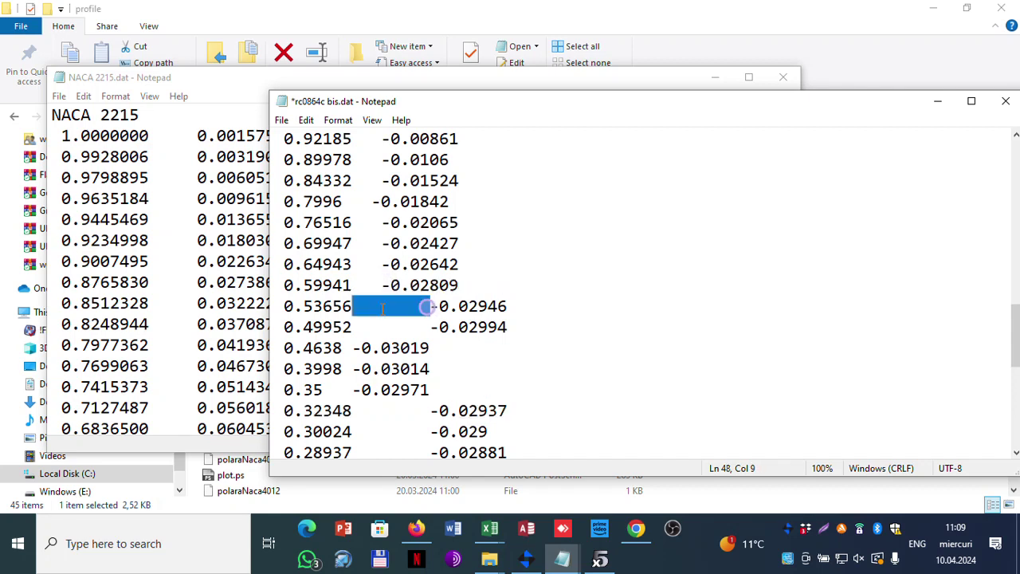
pyautogui.moveTo(434, 327); pyautogui.dragTo(331, 390)
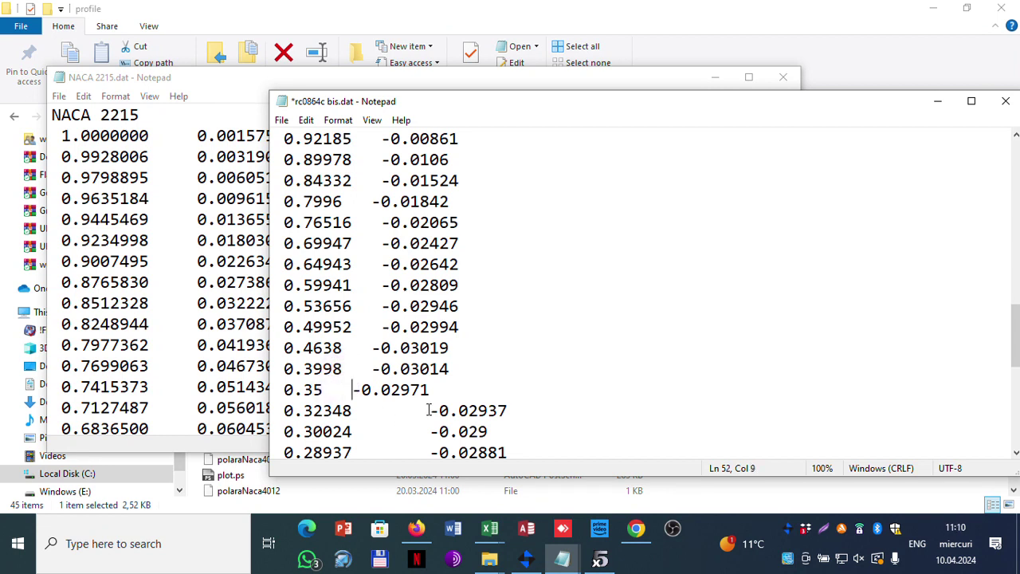
pyautogui.moveTo(428, 409); pyautogui.dragTo(380, 410)
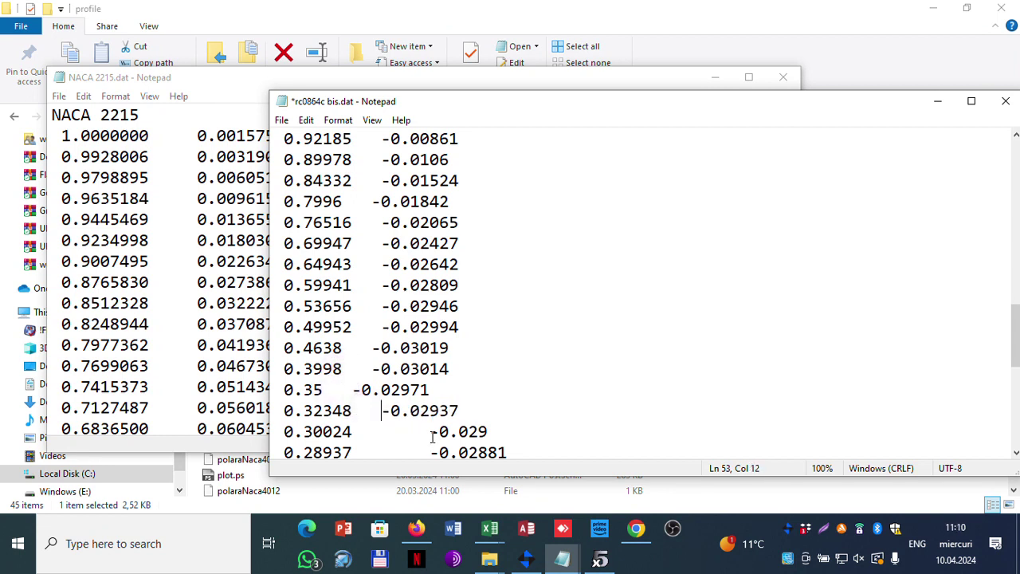
pyautogui.moveTo(430, 431); pyautogui.dragTo(377, 428)
# - Replace the tabs before the y values with three spaces in the lower-surface rows from 0.28937 through 0.07614
pyautogui.scroll(-3, 447, 317)
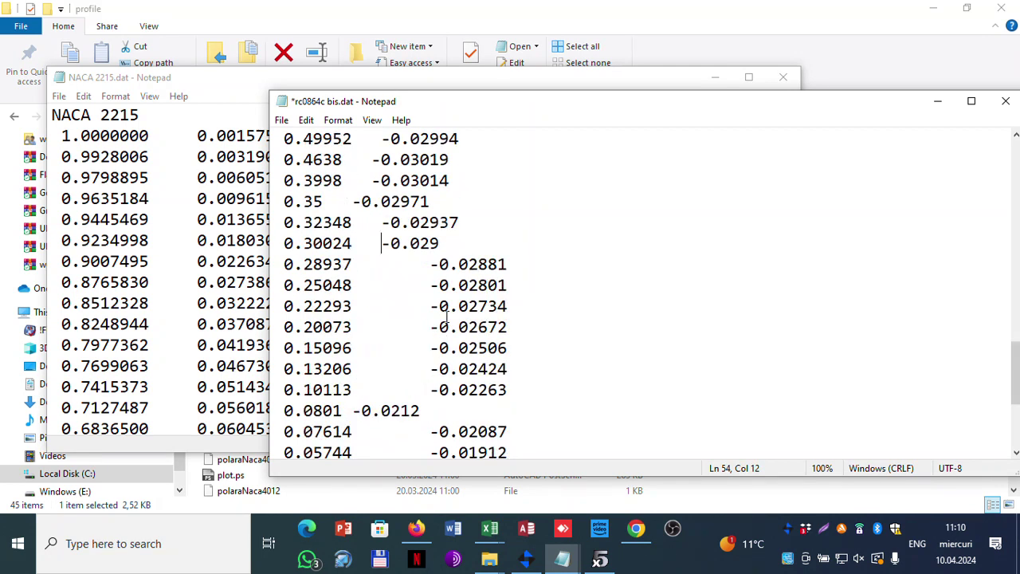
pyautogui.moveTo(428, 268); pyautogui.dragTo(372, 326)
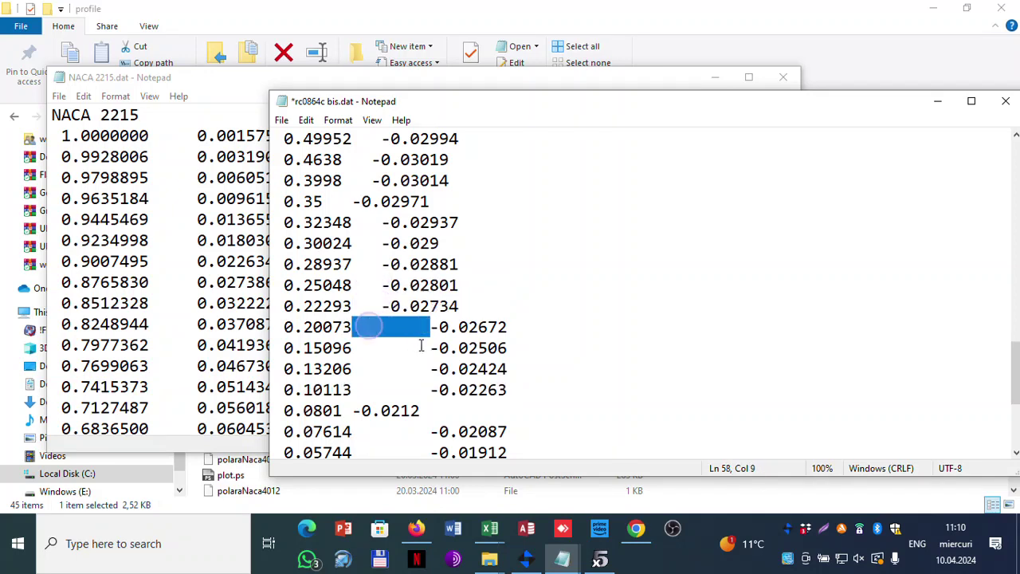
pyautogui.moveTo(430, 348); pyautogui.dragTo(389, 368)
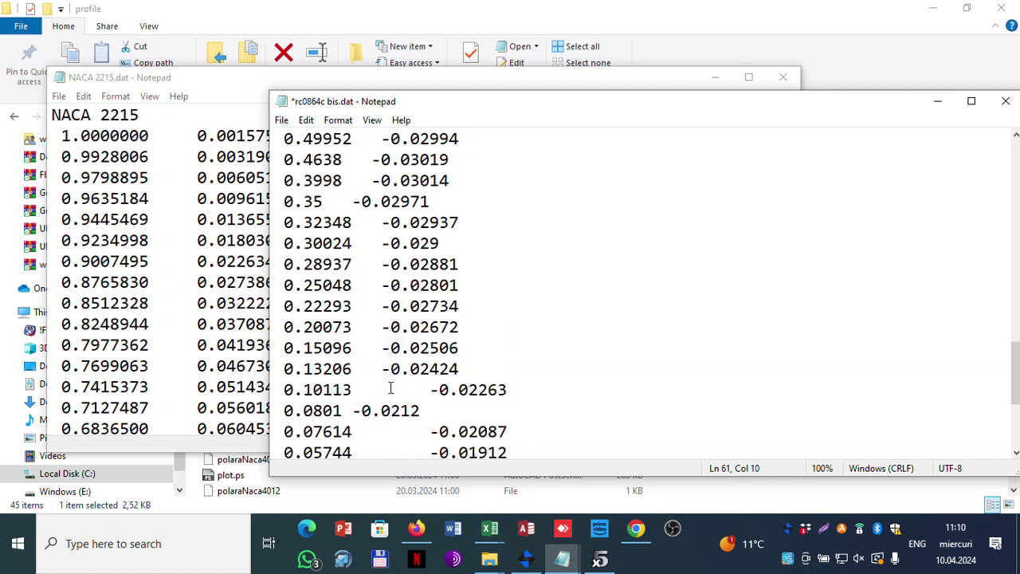
pyautogui.doubleClick(390, 390)
pyautogui.doubleClick(347, 411)
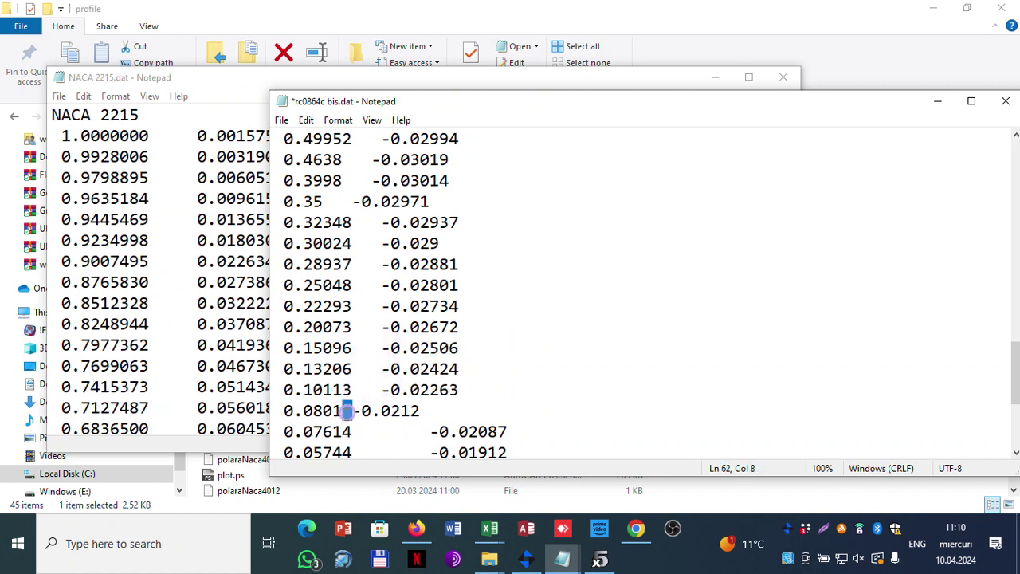
pyautogui.doubleClick(388, 431)
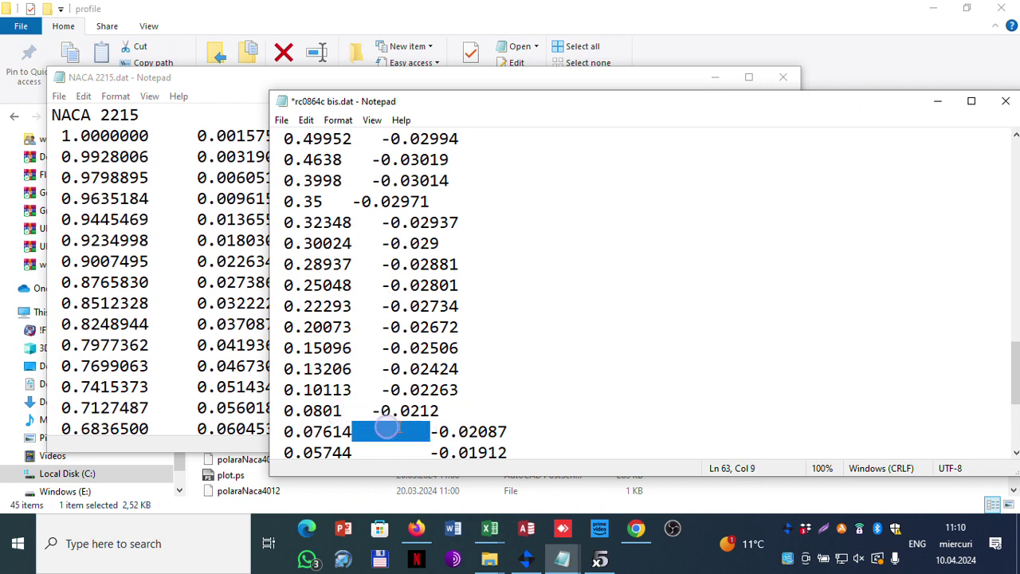
# - Replace the tabs with three spaces in the lower-surface rows from 0.05744 through the closing zero row
pyautogui.scroll(-4, 436, 294)
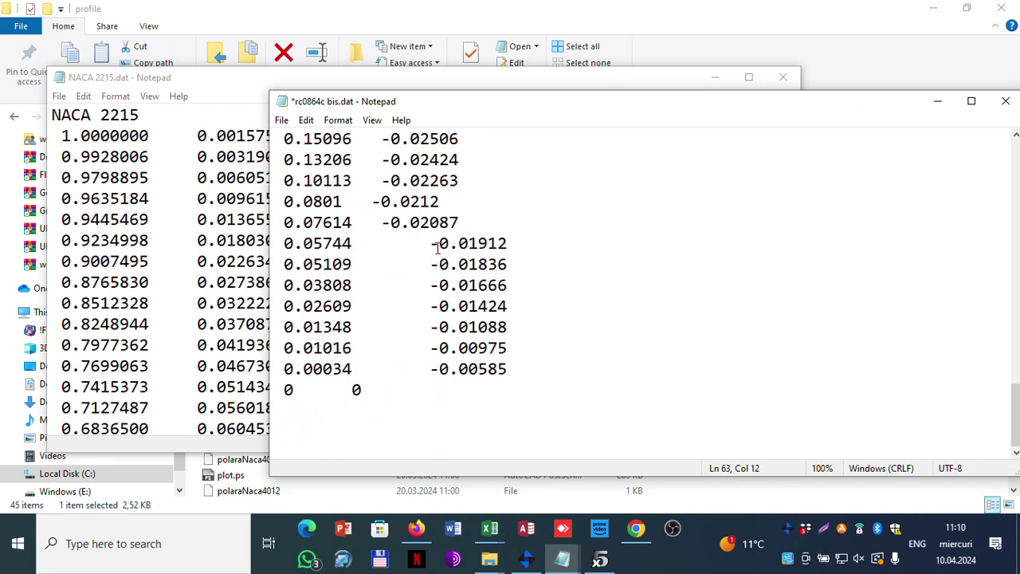
pyautogui.doubleClick(427, 248)
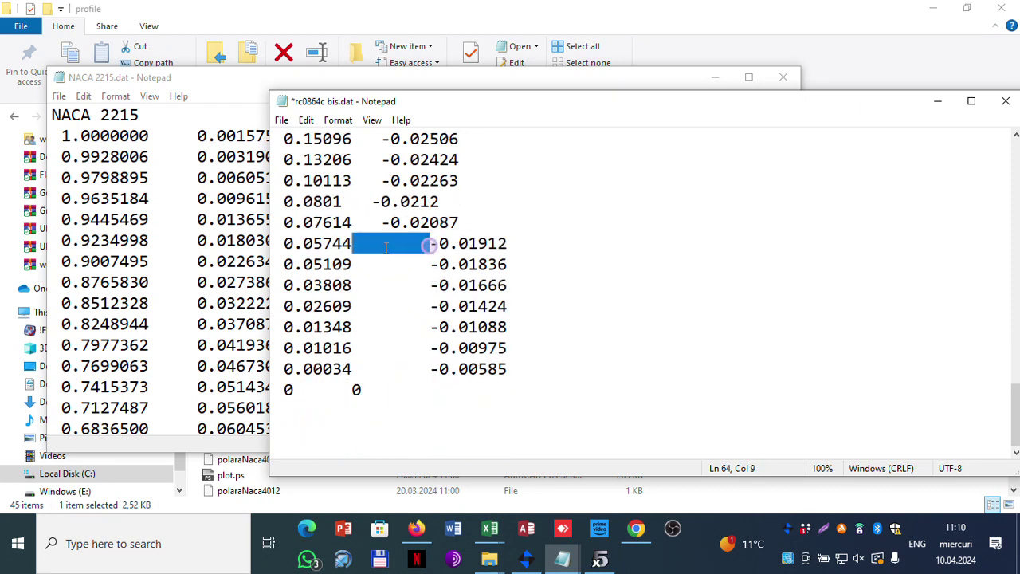
pyautogui.doubleClick(428, 264)
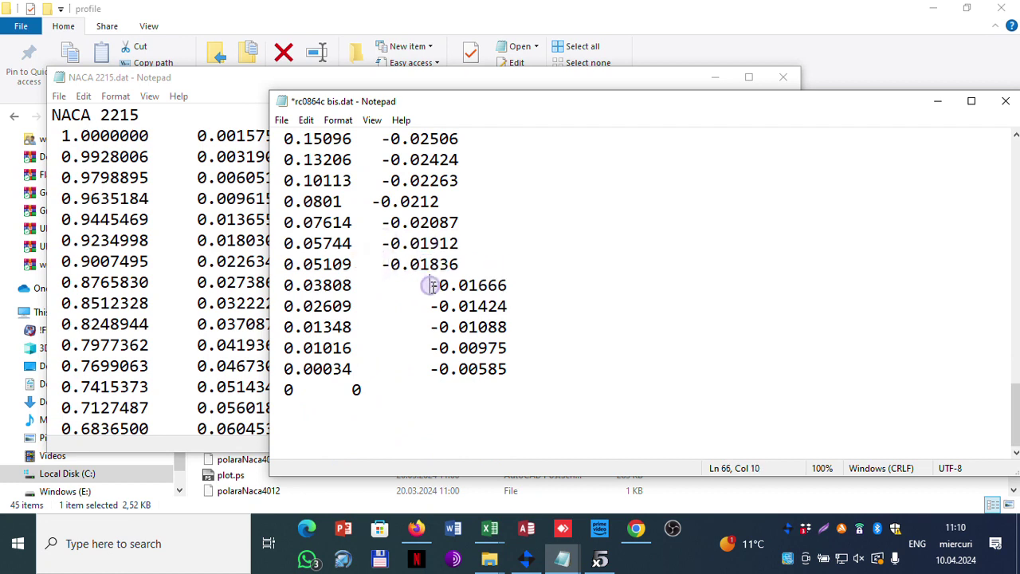
pyautogui.doubleClick(428, 286)
pyautogui.doubleClick(428, 306)
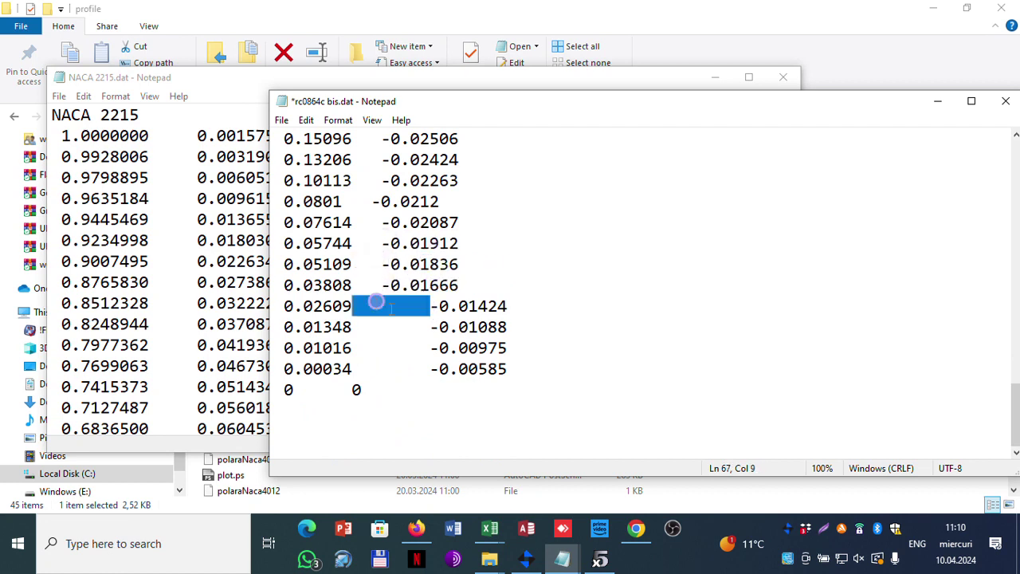
pyautogui.doubleClick(428, 326)
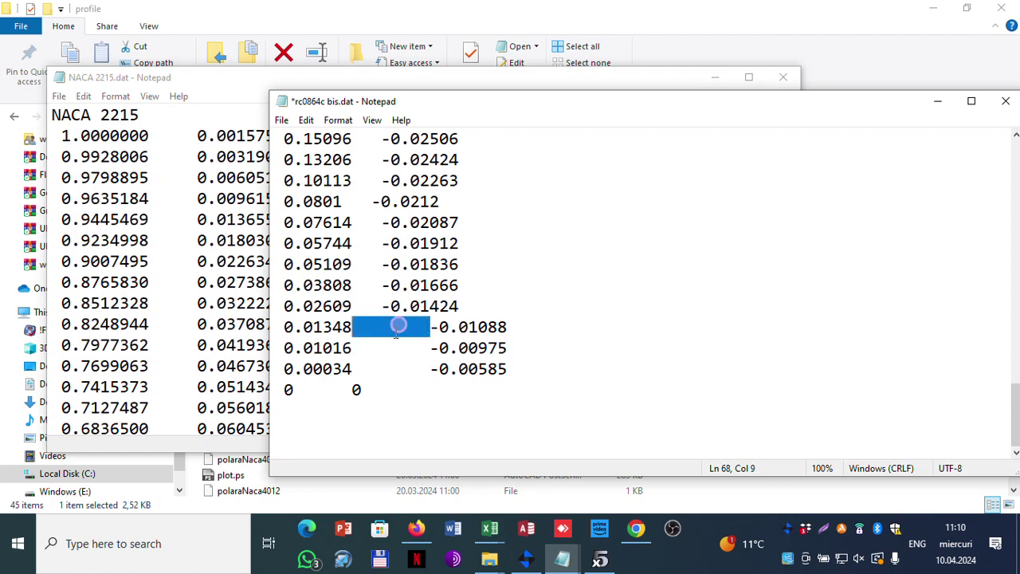
pyautogui.doubleClick(383, 344)
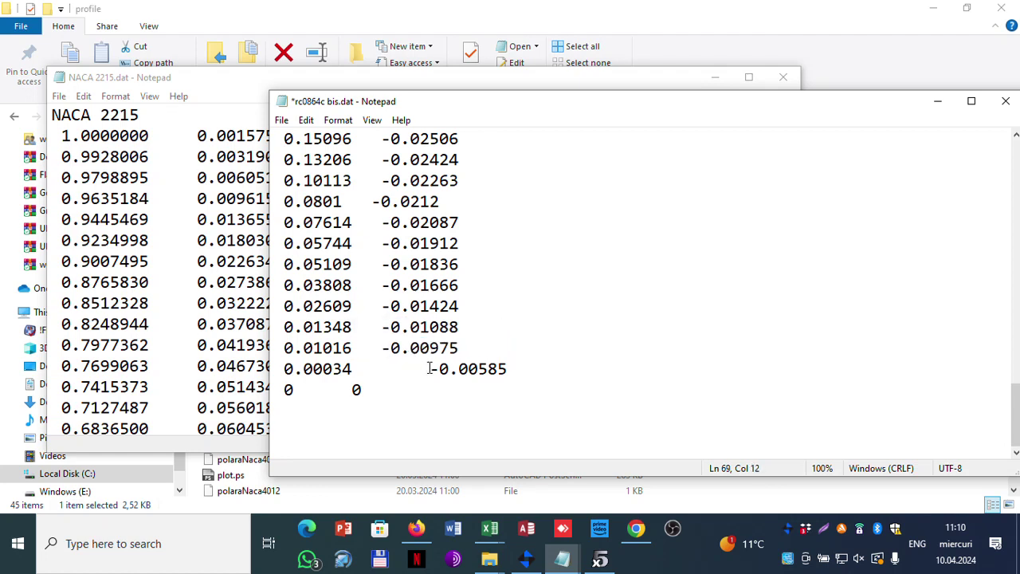
pyautogui.doubleClick(389, 364)
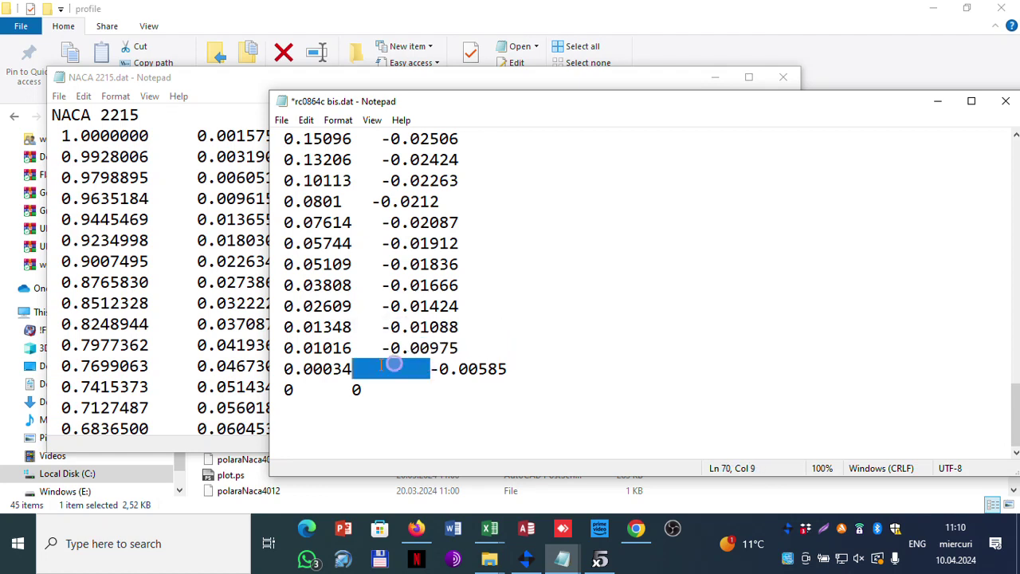
pyautogui.doubleClick(351, 388)
# - Write both values of the first coordinate row under the header as 0.00000, separated by three spaces
pyautogui.scroll(10, 367, 323)
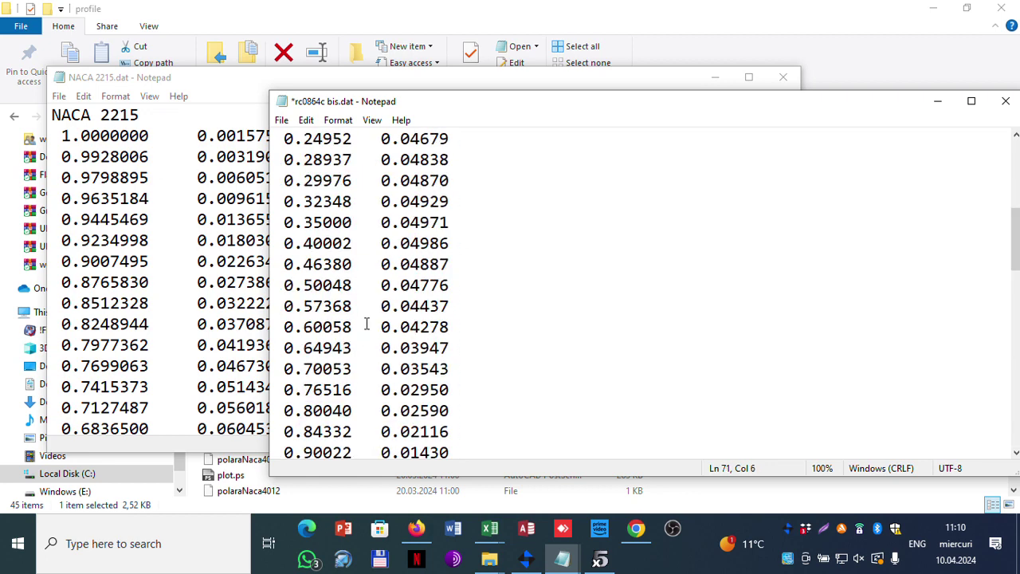
pyautogui.scroll(5, 367, 323)
pyautogui.click(325, 160)
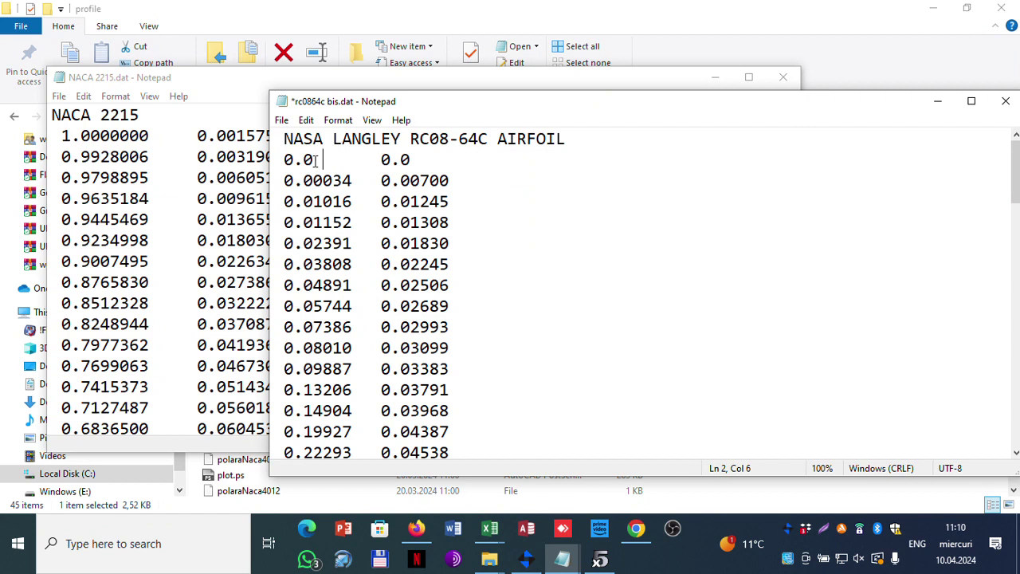
pyautogui.write('000')
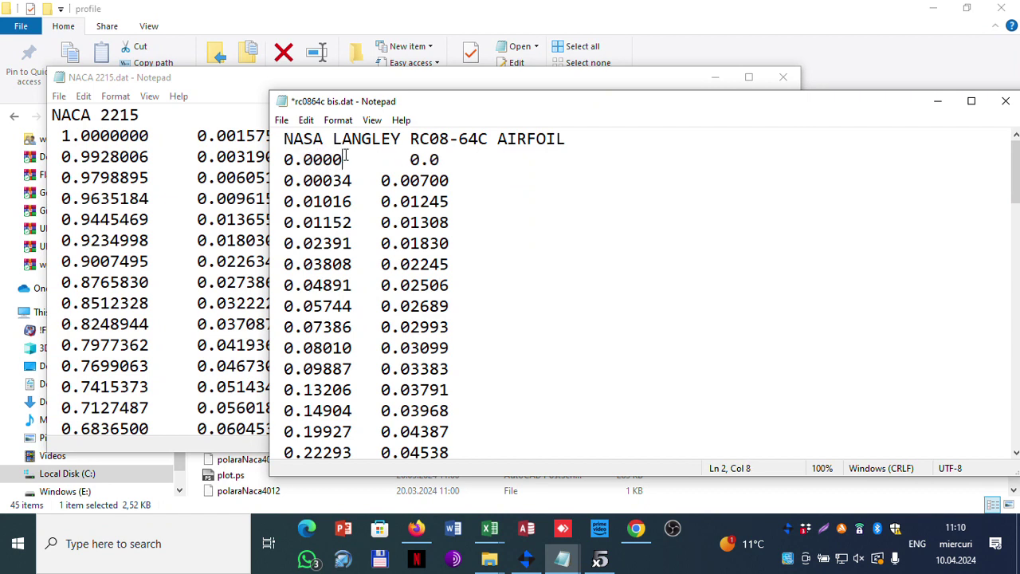
pyautogui.write('0')
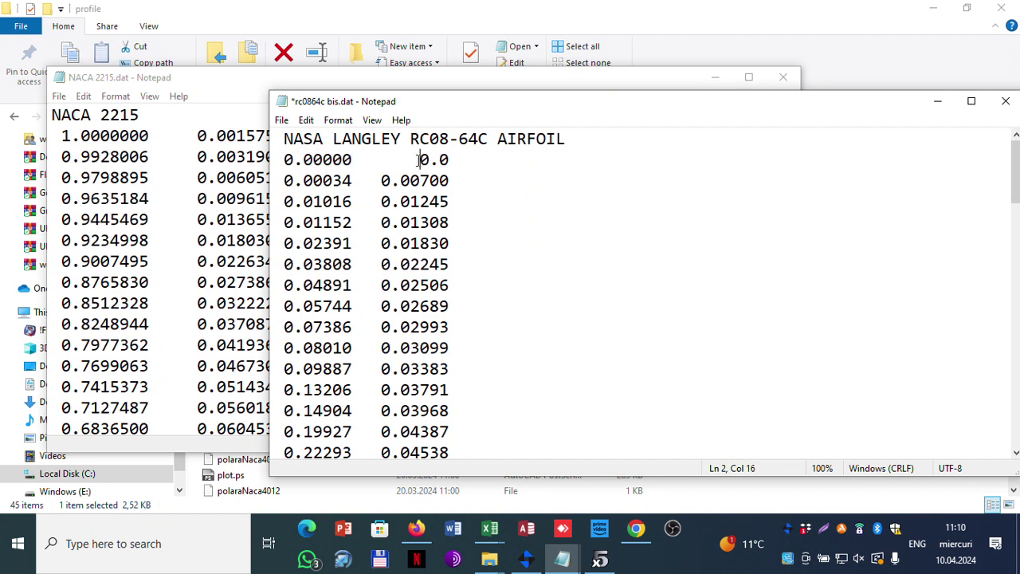
pyautogui.moveTo(417, 159); pyautogui.dragTo(350, 160)
pyautogui.press('Delete')
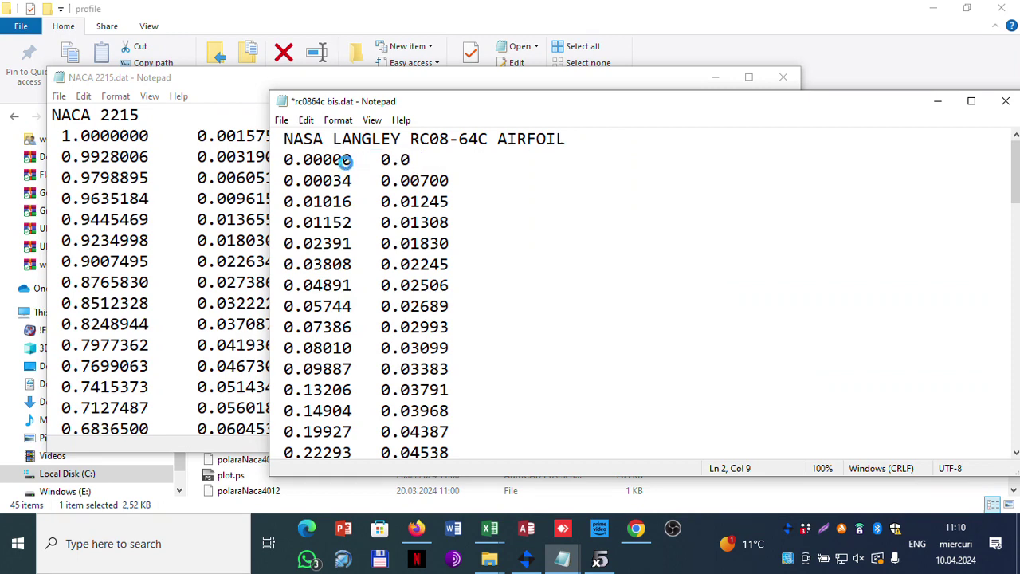
pyautogui.click(406, 159)
pyautogui.write('0.0000')
# - Write both values of the closing coordinate row as 0.00000
pyautogui.scroll(-15, 392, 205)
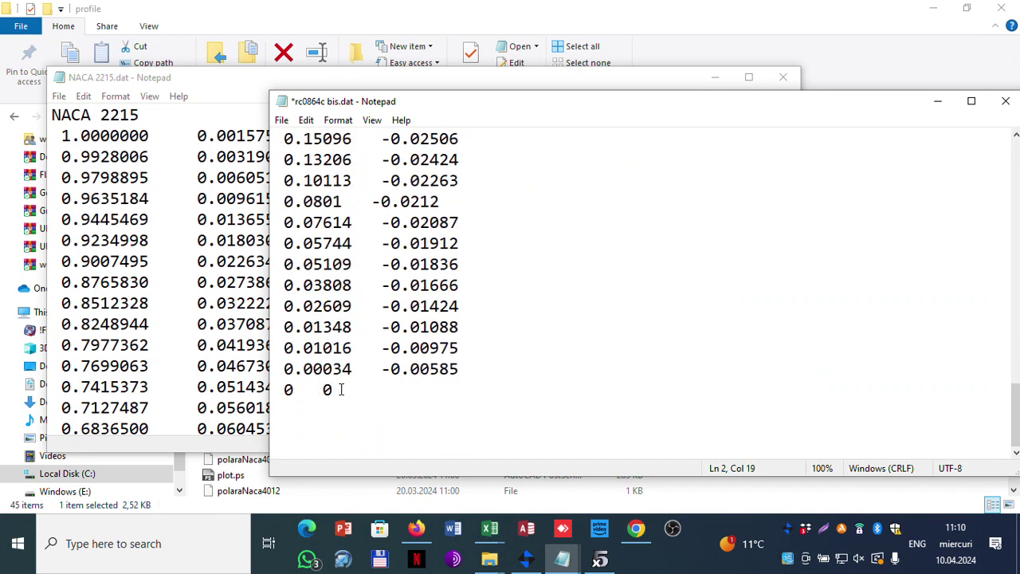
pyautogui.click(293, 389)
pyautogui.write('.0000')
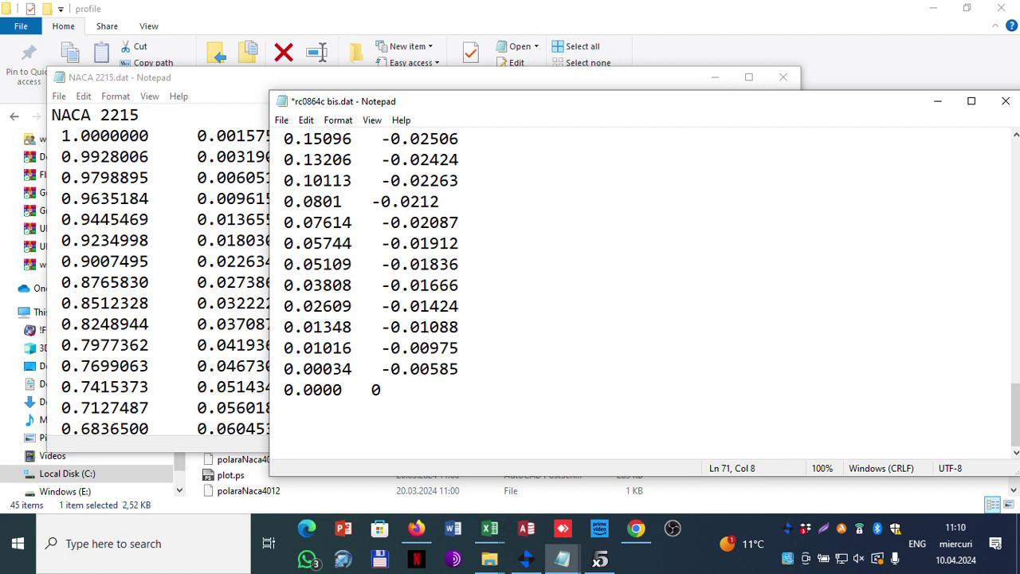
pyautogui.write('0')
pyautogui.click(393, 389)
pyautogui.write('.0000')
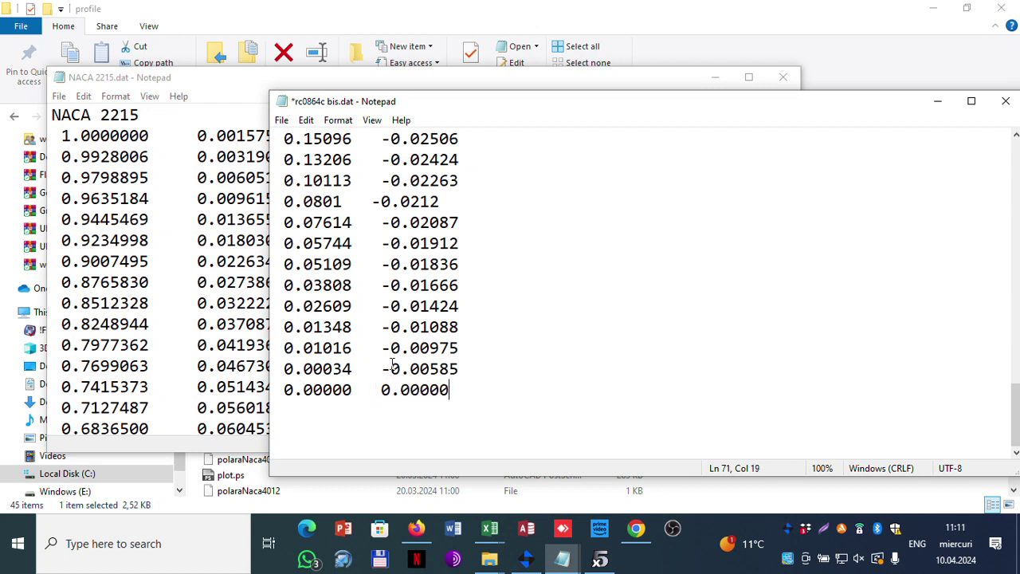
# - Pad the short lower-surface values with trailing zeros to y -0.02120 and x 0.08010, 0.35000, 0.39980, 0.46380 and 0.79960
pyautogui.write('0')
pyautogui.click(342, 202)
pyautogui.write('0')
pyautogui.scroll(15, 374, 223)
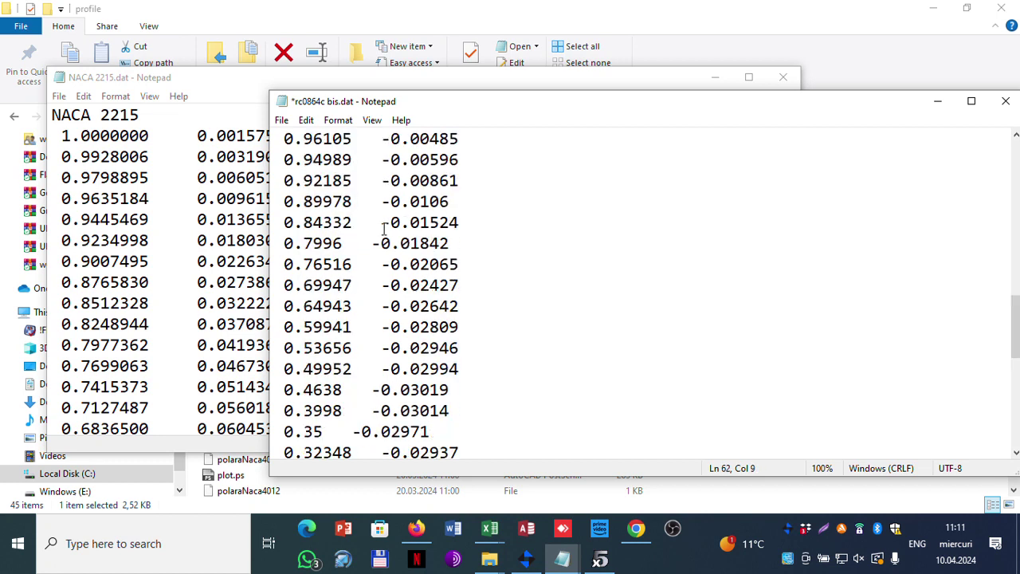
pyautogui.click(323, 430)
pyautogui.write('000')
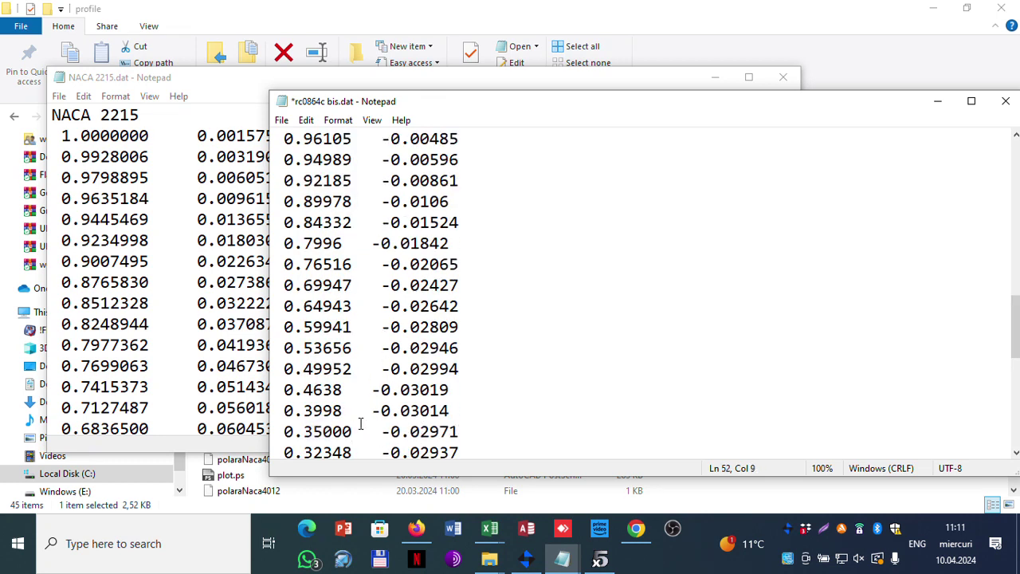
pyautogui.click(343, 411)
pyautogui.write('0')
pyautogui.click(343, 390)
pyautogui.write('0')
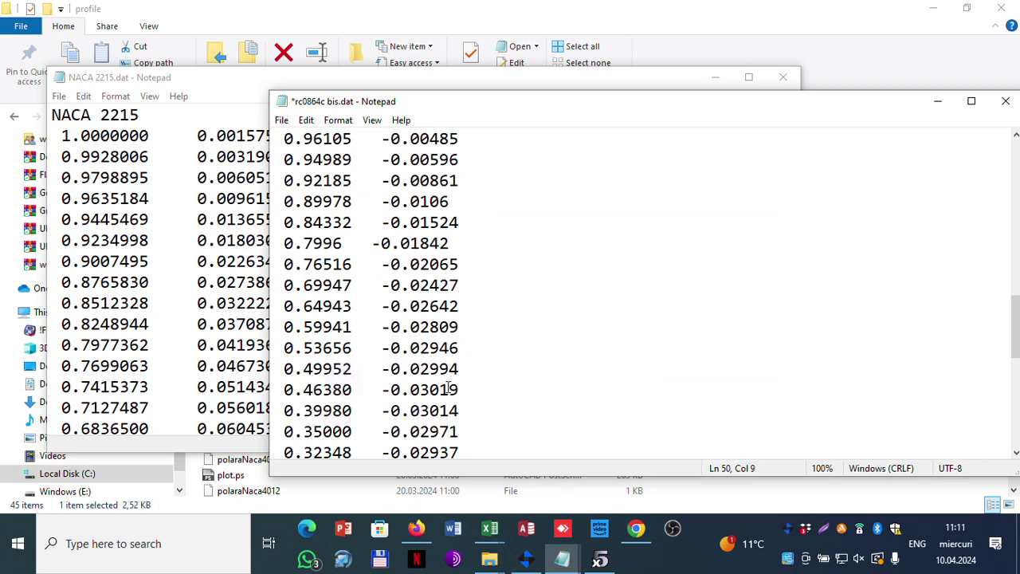
pyautogui.click(342, 243)
pyautogui.write('0')
# - Check the x column of both surfaces for five decimals and save rc0864c bis.dat
pyautogui.scroll(13, 375, 263)
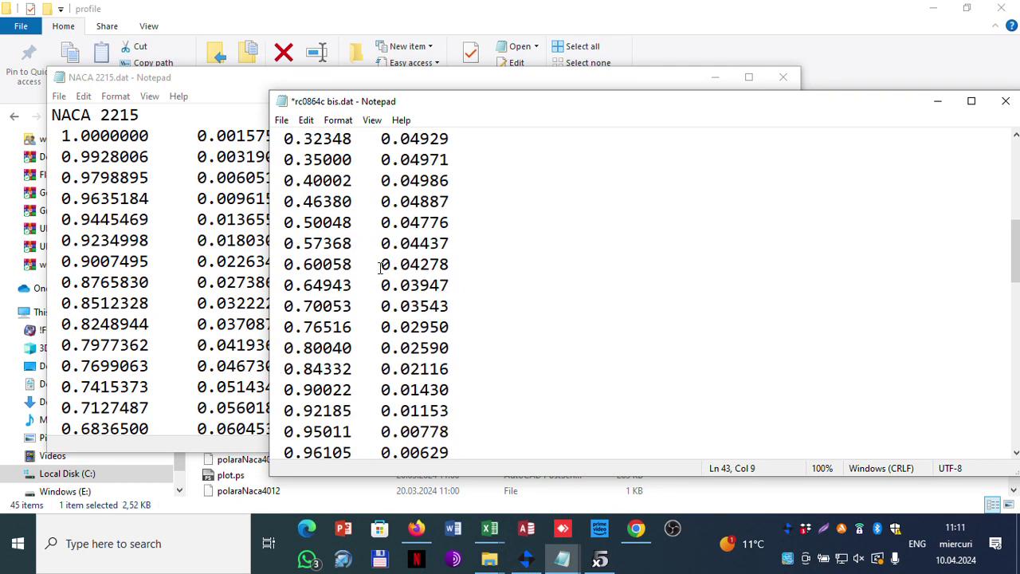
pyautogui.scroll(1, 372, 264)
pyautogui.scroll(-20, 371, 259)
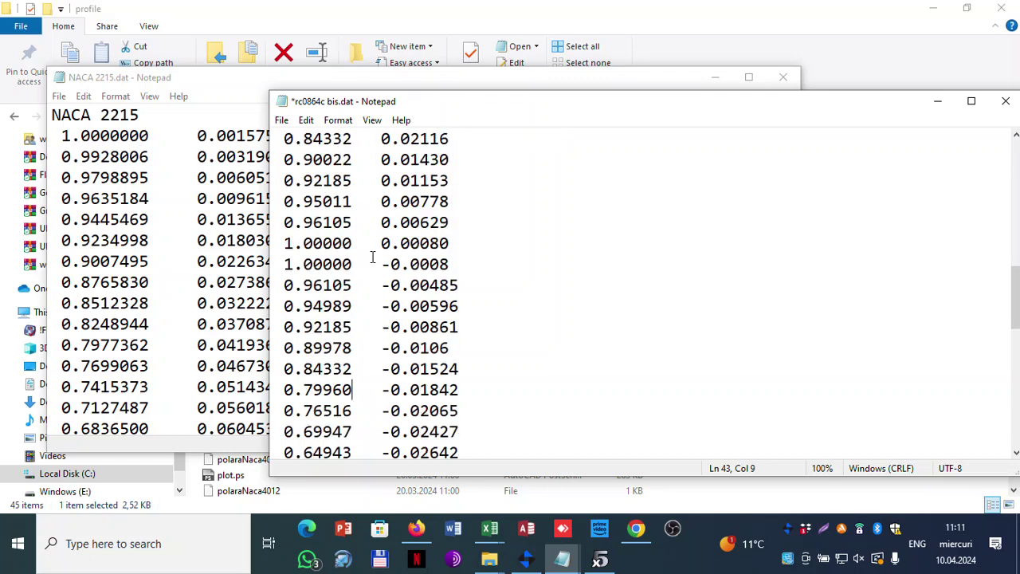
pyautogui.click(281, 120)
pyautogui.click(303, 186)
pyautogui.scroll(20, 326, 191)
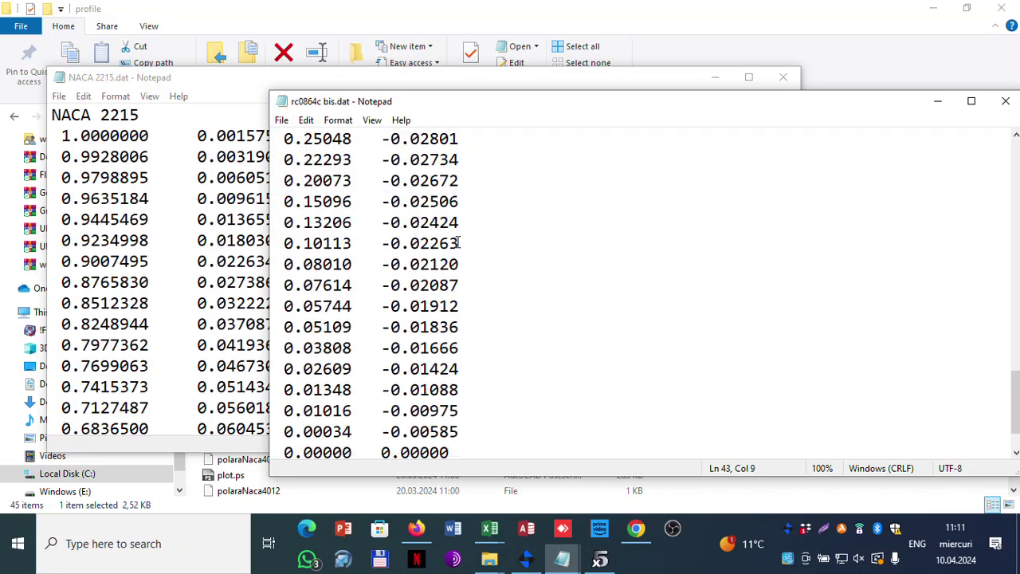
# - Switch to xflr5, load rc0864c bis.dat, and compare the NASA LANGLEY RC08-64C AIRFOIL with the NACA 2215 foil
pyautogui.click(600, 560)
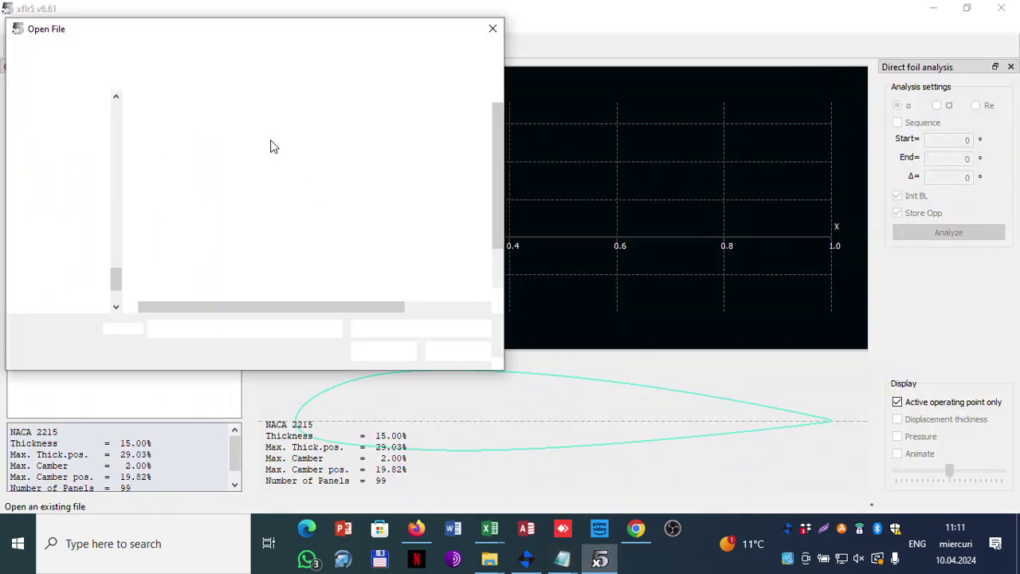
pyautogui.click(208, 121)
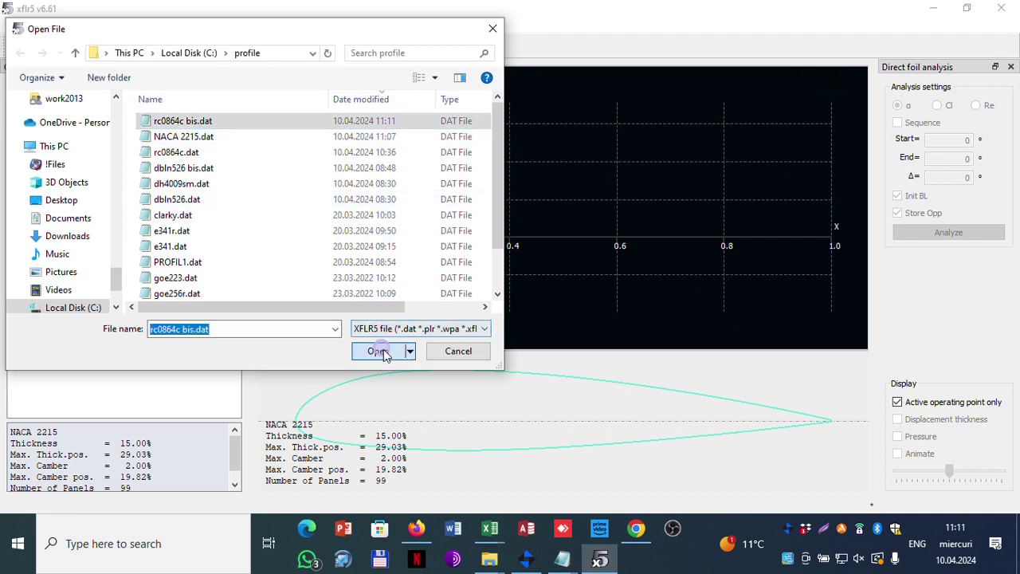
pyautogui.click(360, 351)
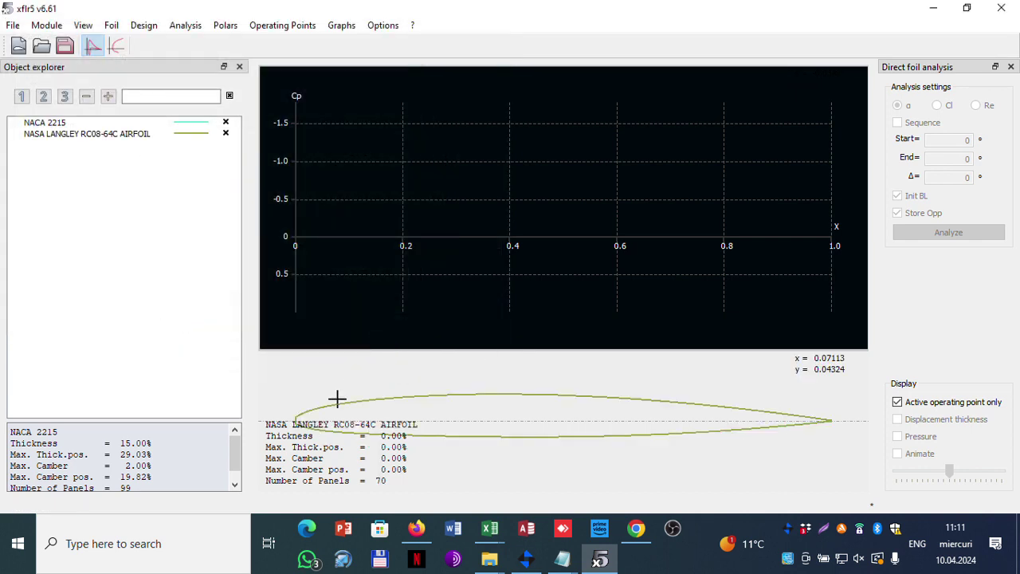
pyautogui.click(68, 123)
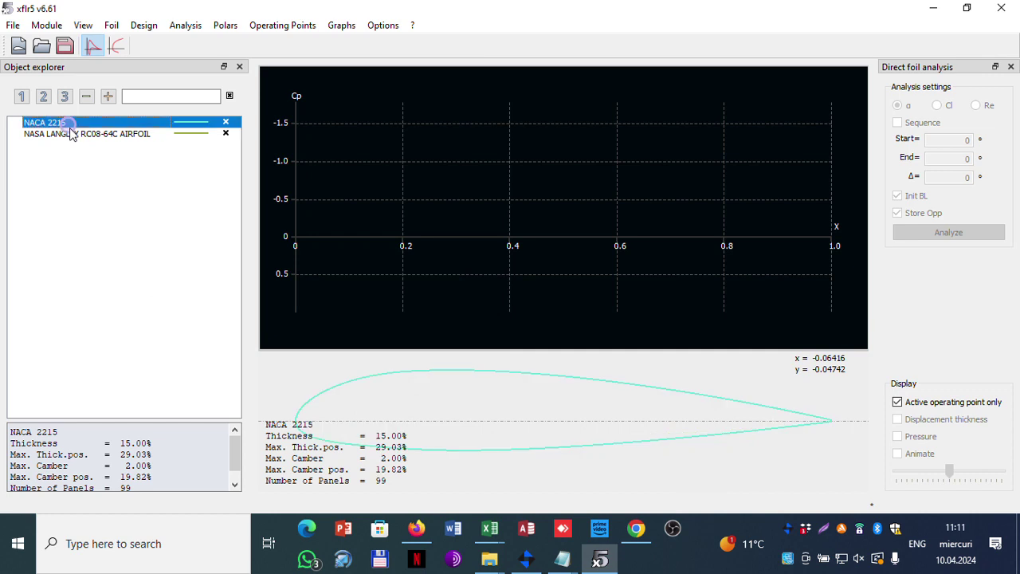
pyautogui.click(62, 134)
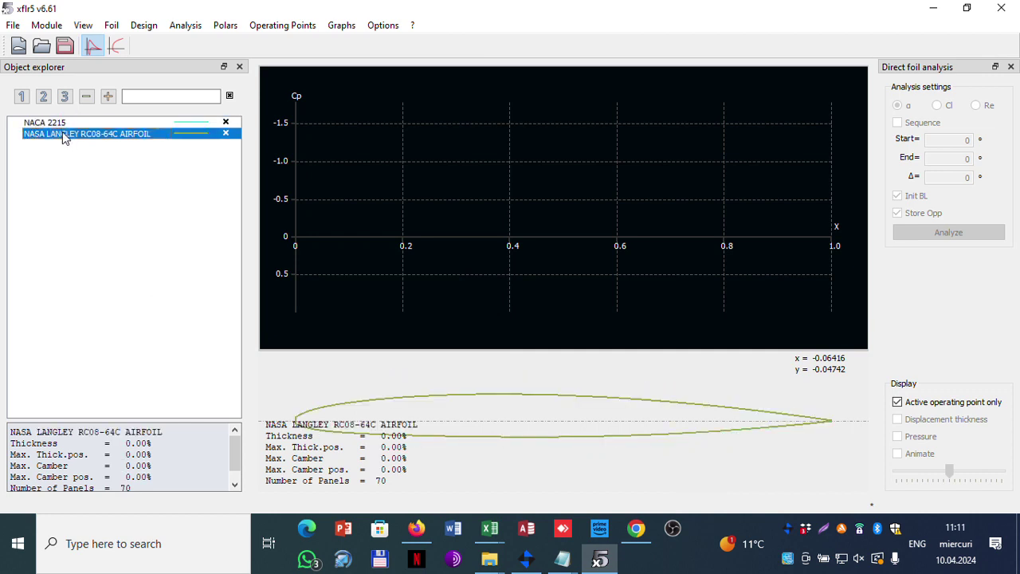
# - Open the foil management list and examine the geometry values of the NASA LANGLEY RC08-64C AIRFOIL
pyautogui.rightClick(65, 137)
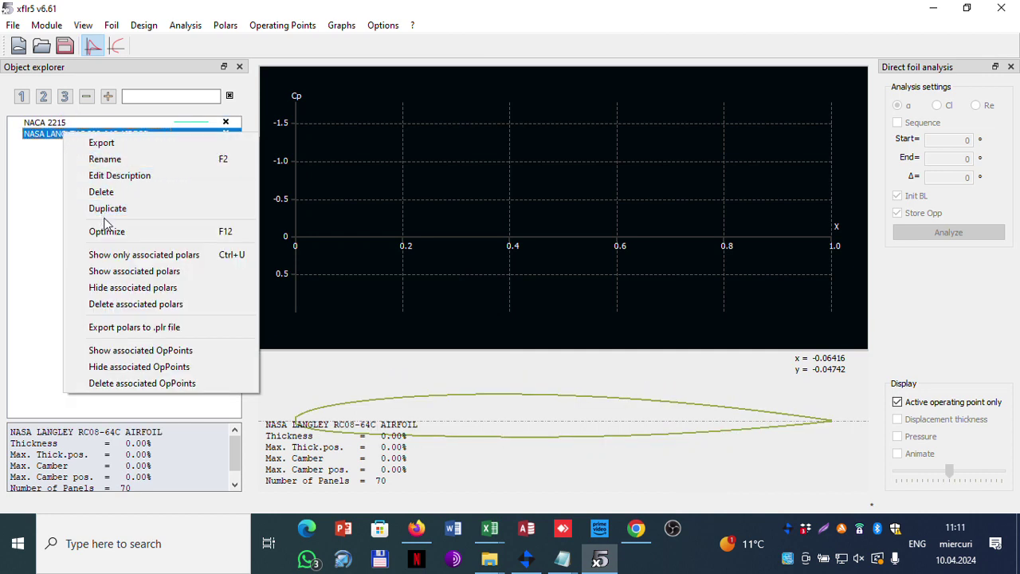
pyautogui.click(143, 26)
pyautogui.moveTo(113, 29)
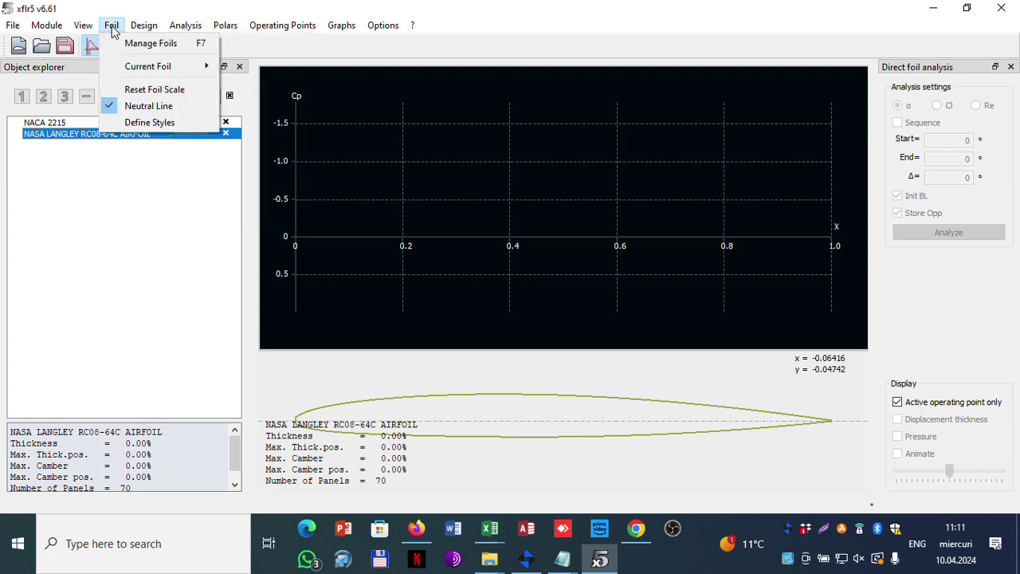
pyautogui.click(137, 44)
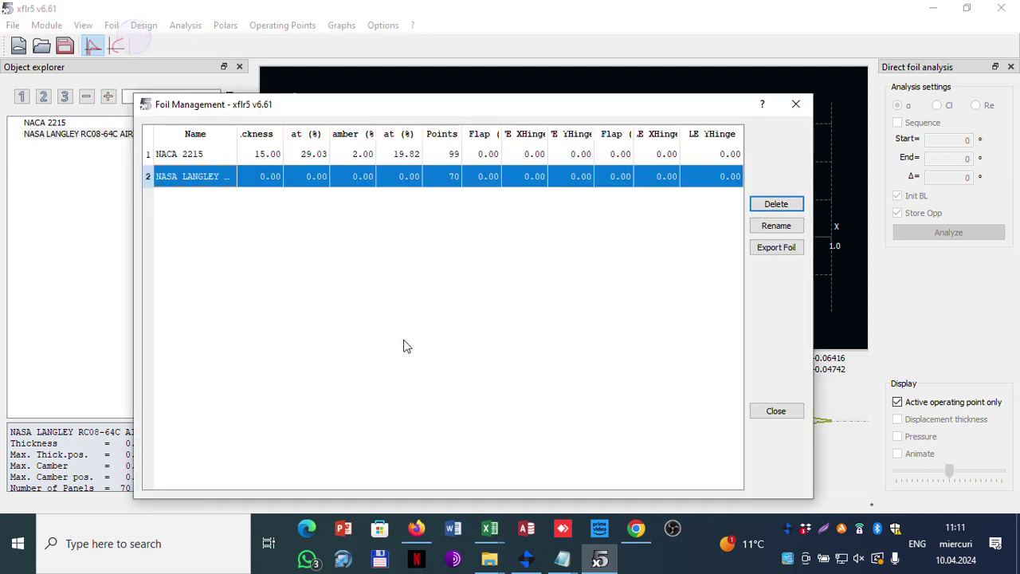
pyautogui.click(265, 179)
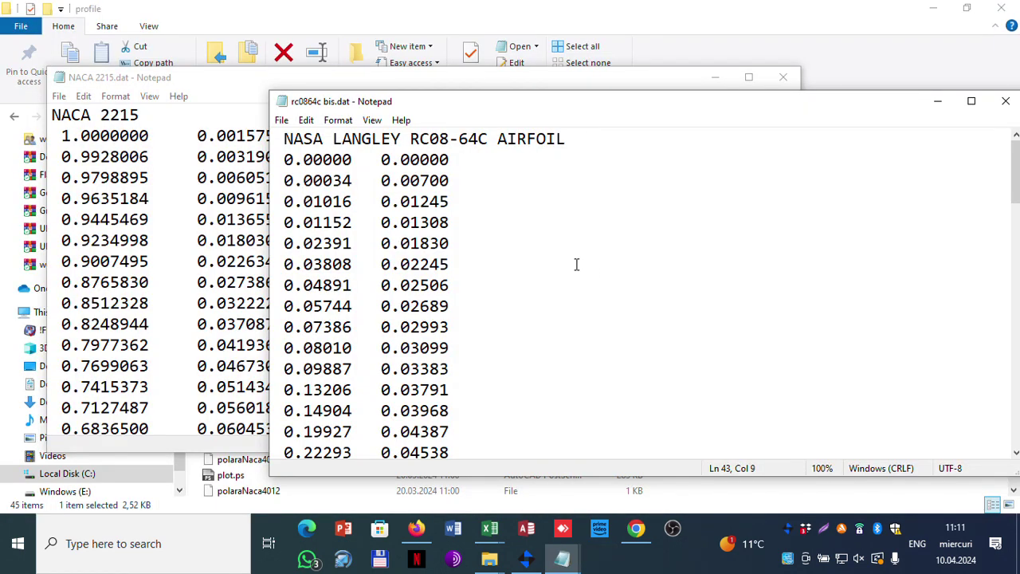
# - Go to the desktop and launch xflr5 again
pyautogui.rightClick(658, 566)
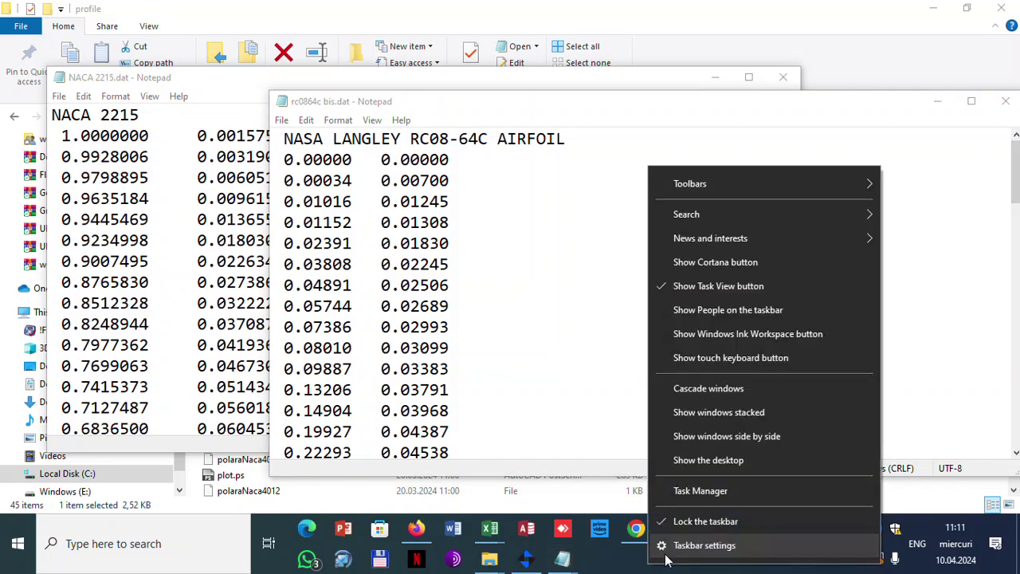
pyautogui.click(708, 460)
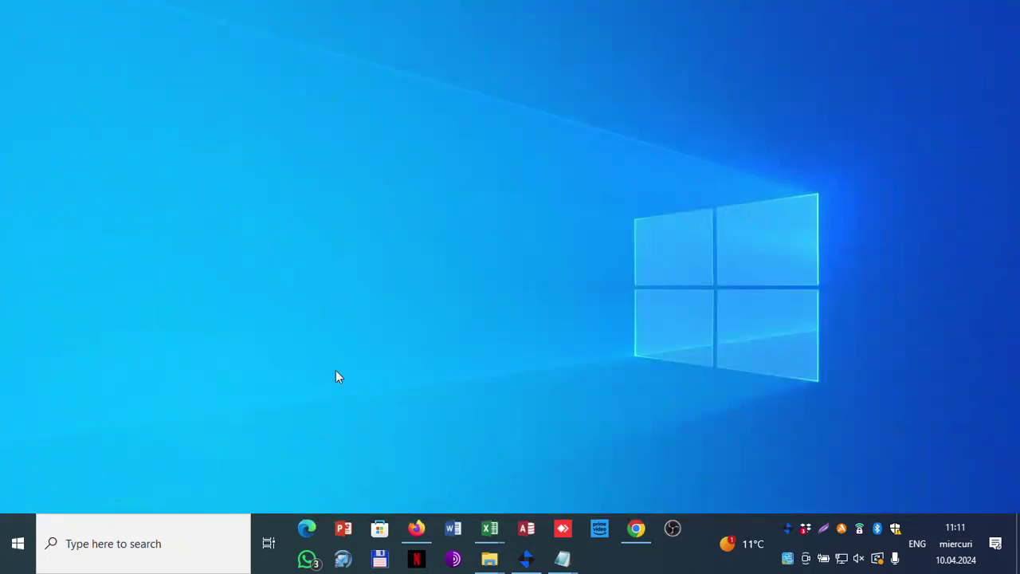
pyautogui.click(311, 406)
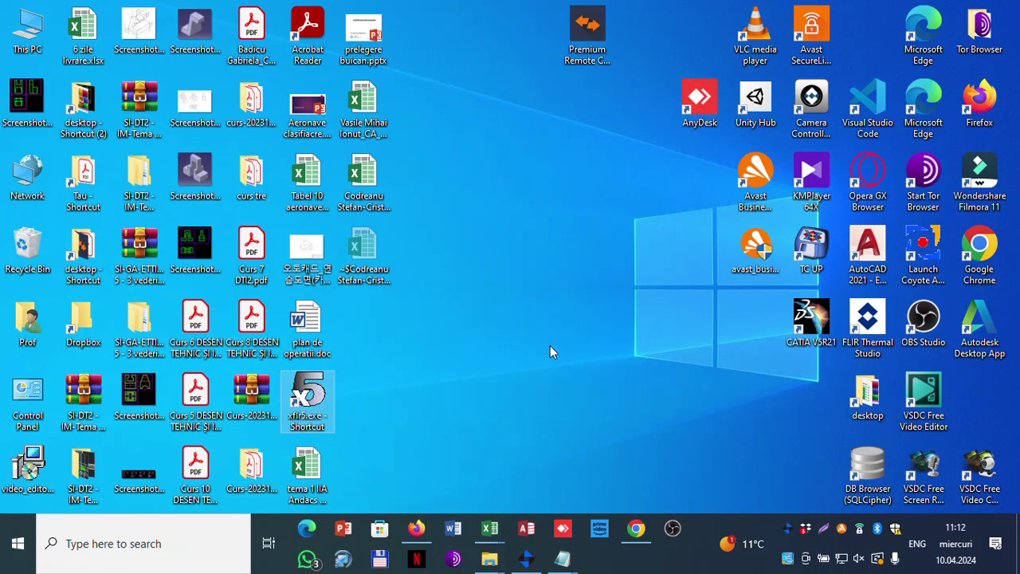
pyautogui.press('Return')
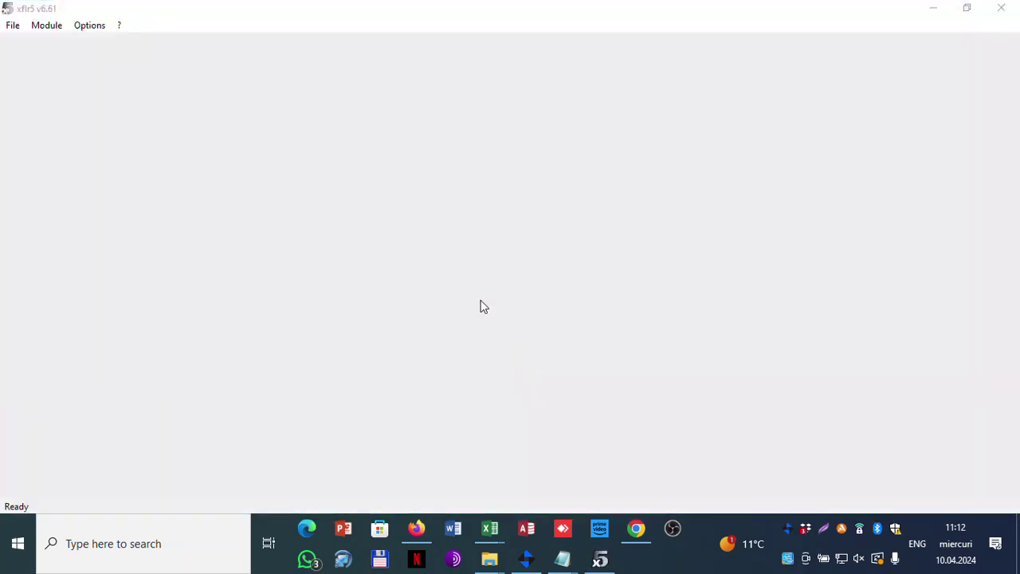
# - Enter direct foil analysis and load rc0864c bis.dat from the profile folder
pyautogui.click(50, 27)
pyautogui.click(83, 98)
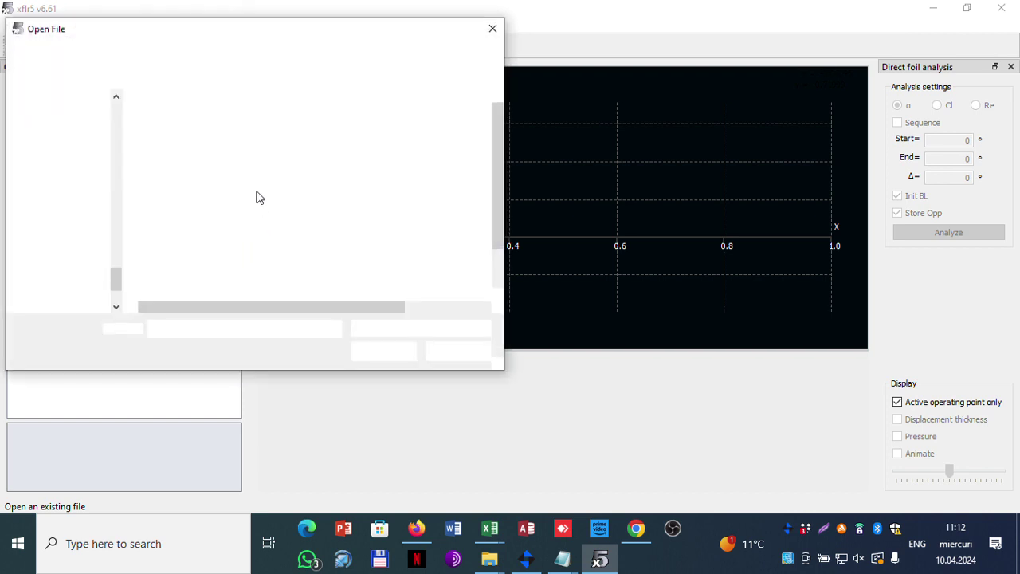
pyautogui.click(201, 123)
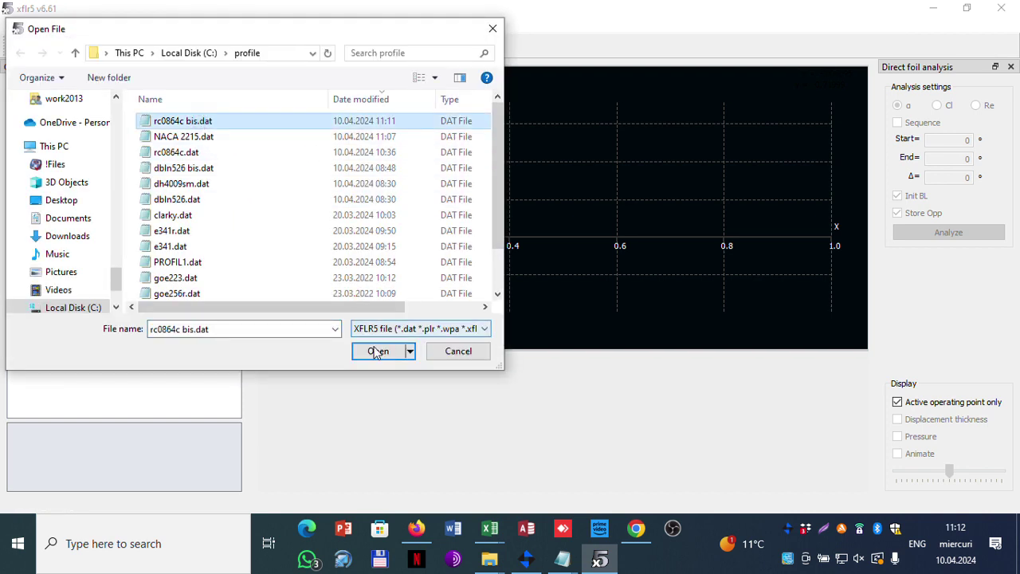
pyautogui.click(369, 351)
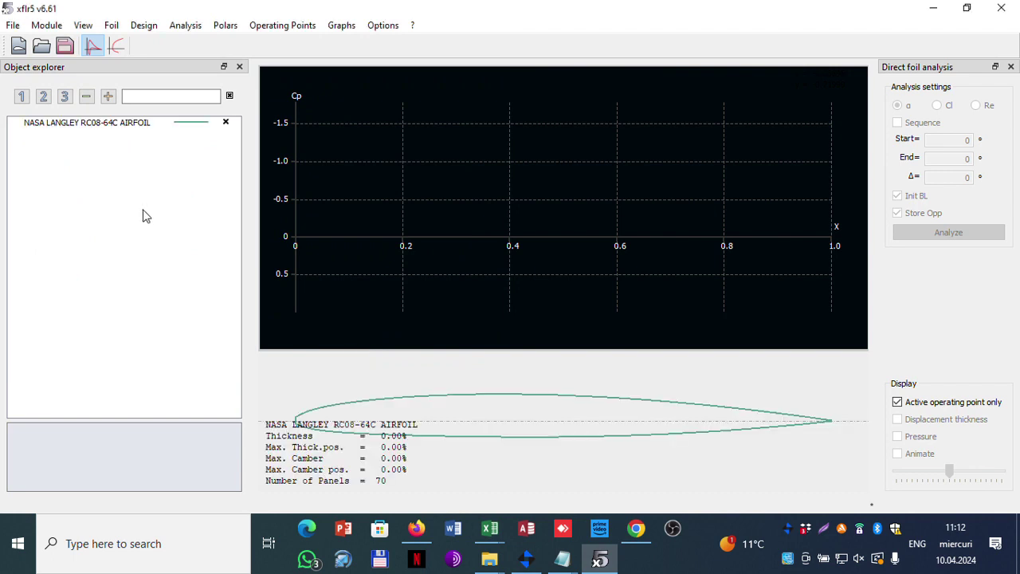
pyautogui.click(111, 26)
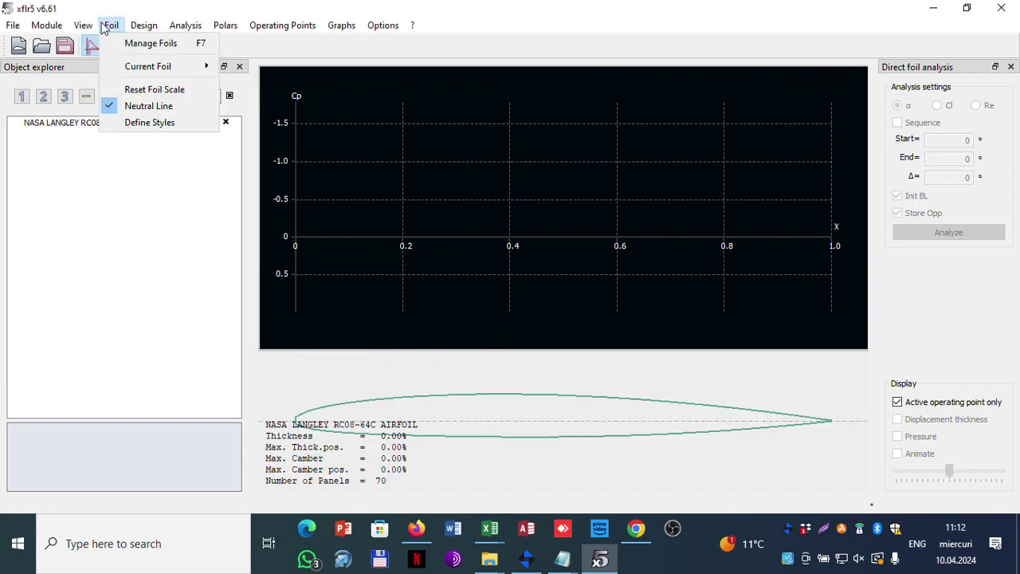
pyautogui.click(136, 42)
pyautogui.click(112, 25)
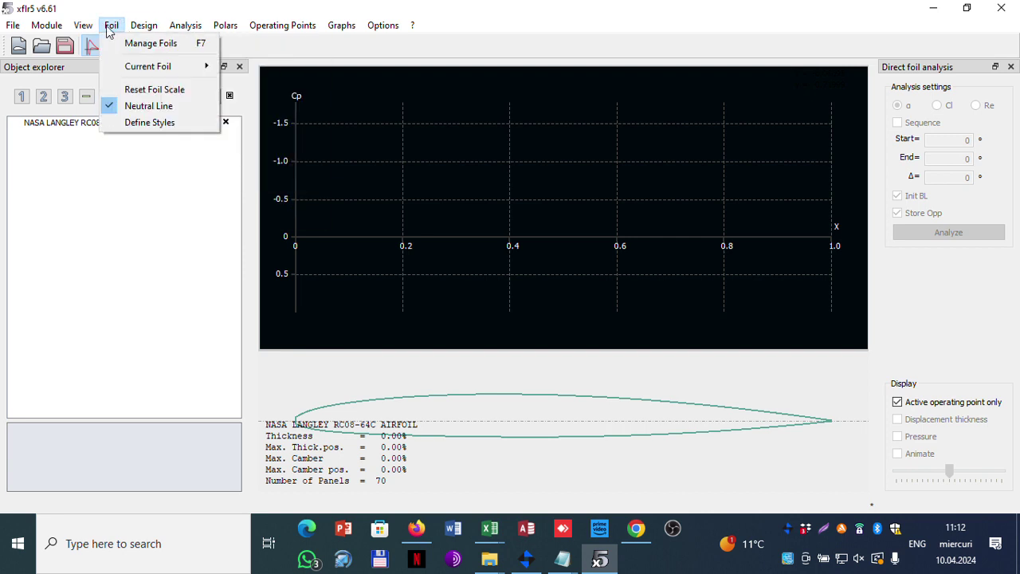
pyautogui.click(137, 69)
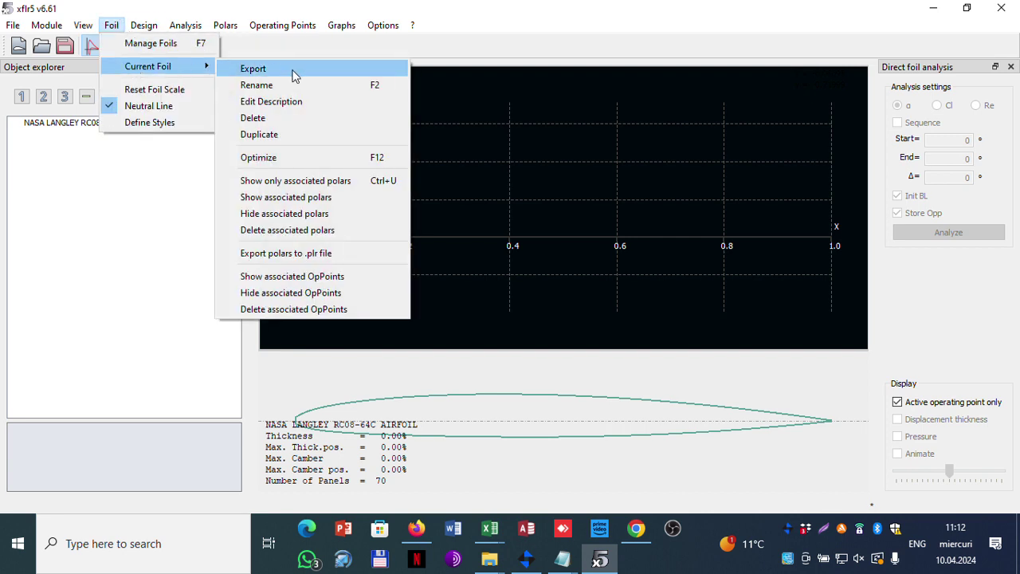
pyautogui.click(282, 160)
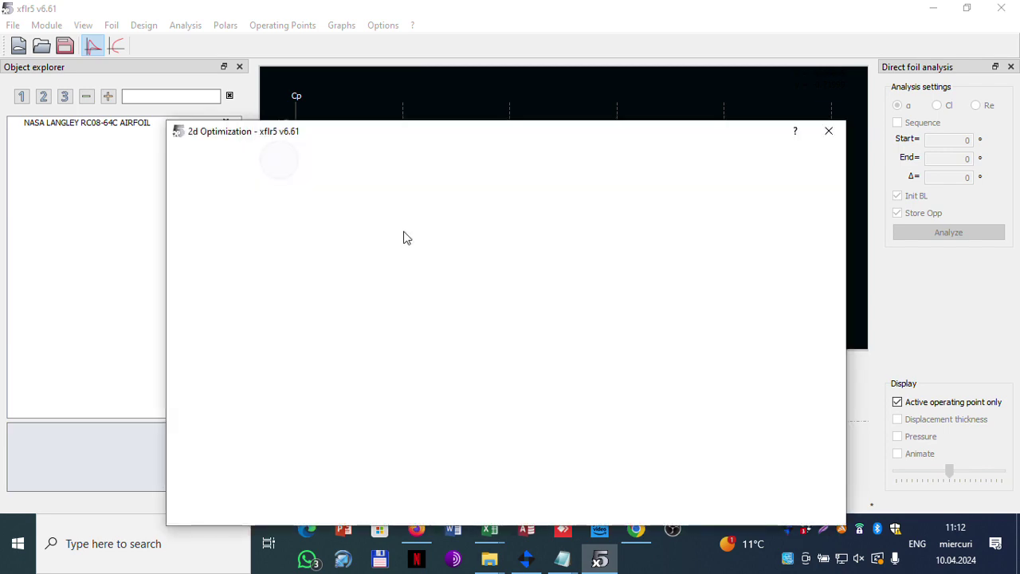
pyautogui.click(829, 141)
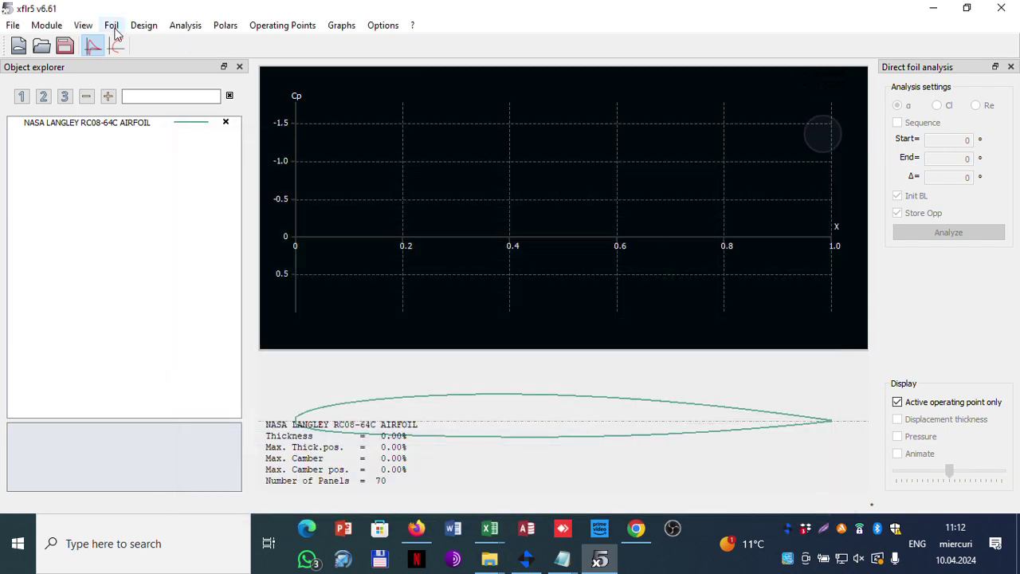
pyautogui.click(112, 26)
pyautogui.moveTo(133, 66)
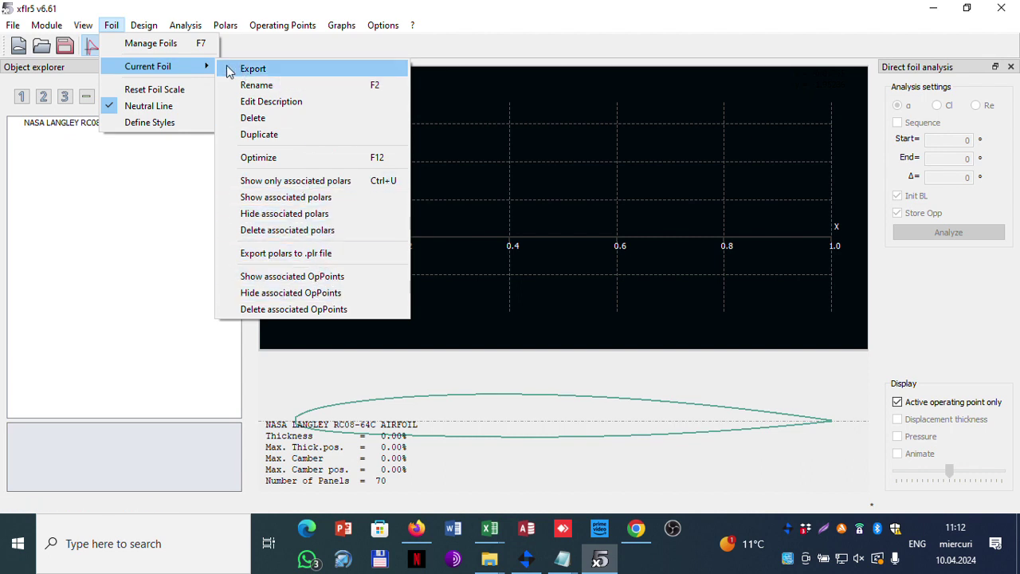
pyautogui.click(176, 91)
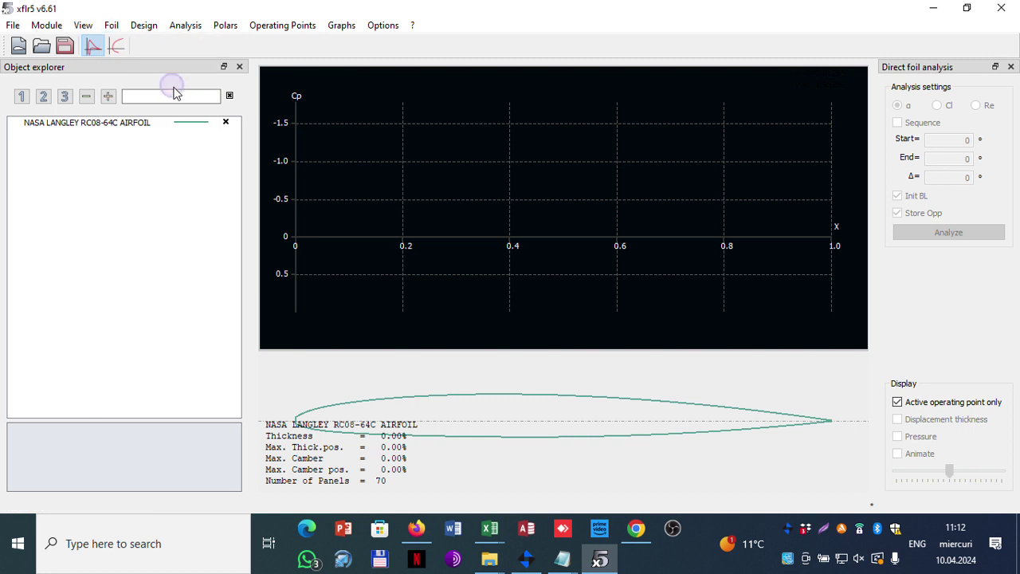
# - Try a global refinement of the RC08-64C foil with 100 panels and discard the refined foil
pyautogui.click(111, 26)
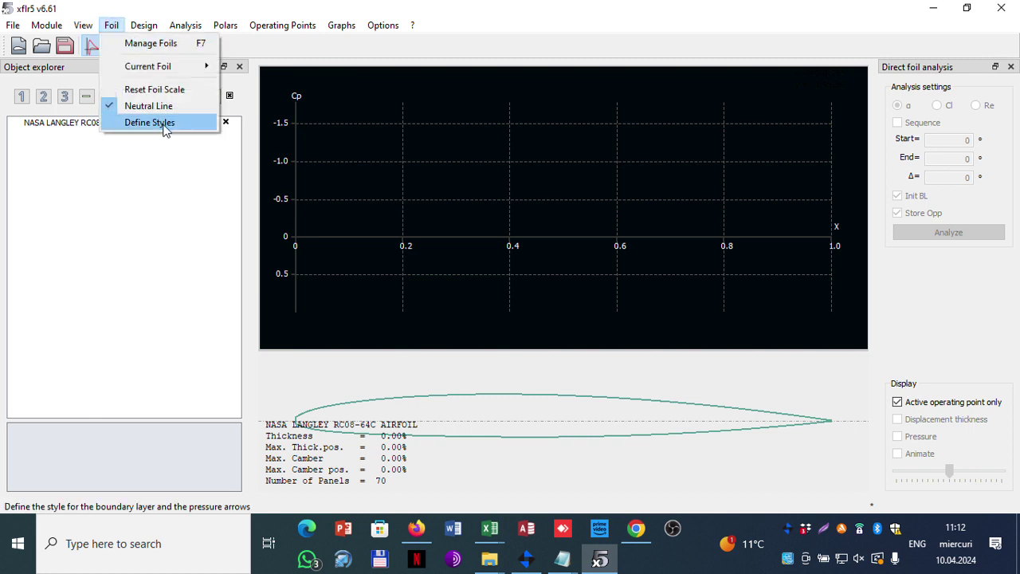
pyautogui.moveTo(151, 26)
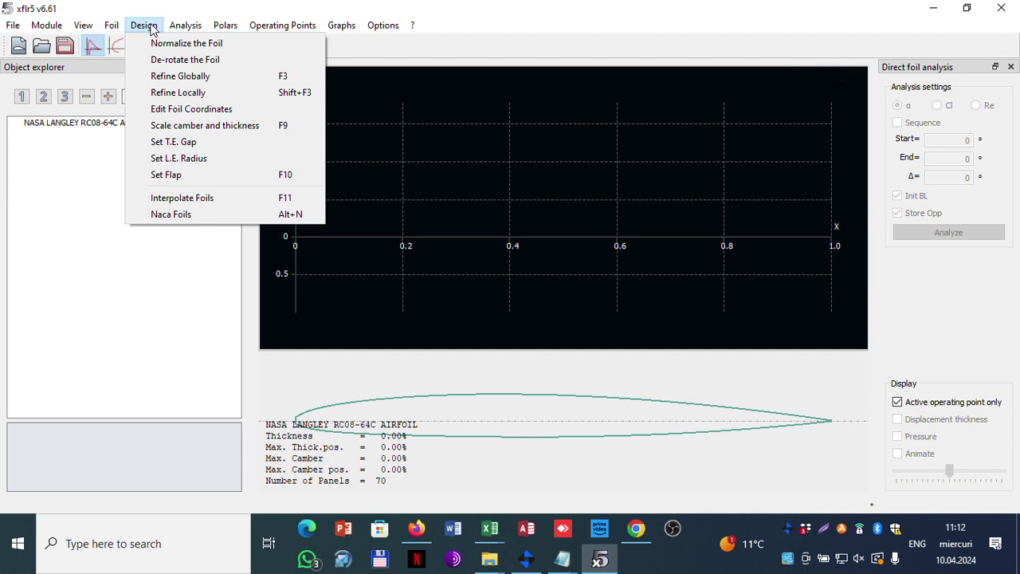
pyautogui.click(180, 76)
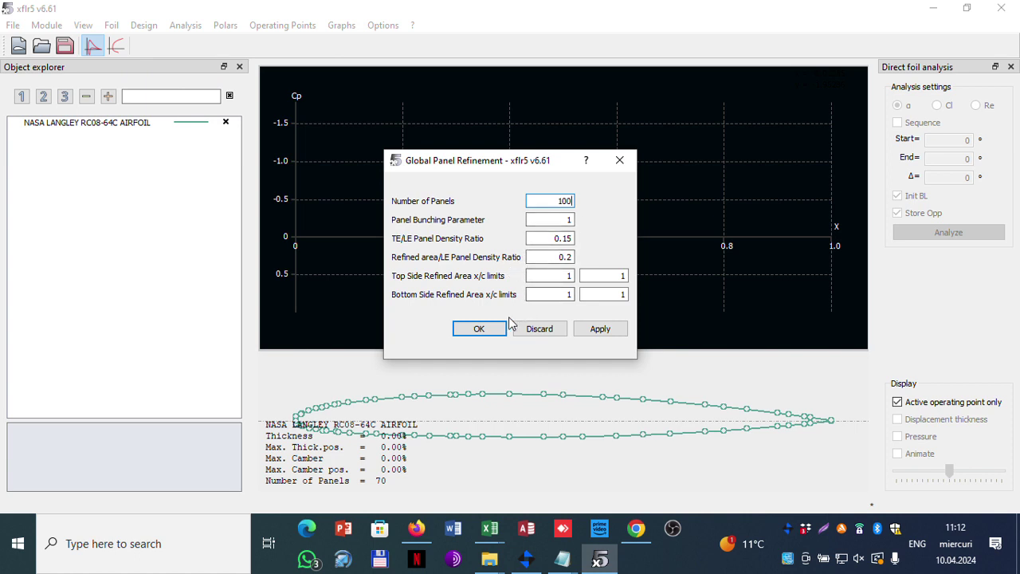
pyautogui.click(479, 329)
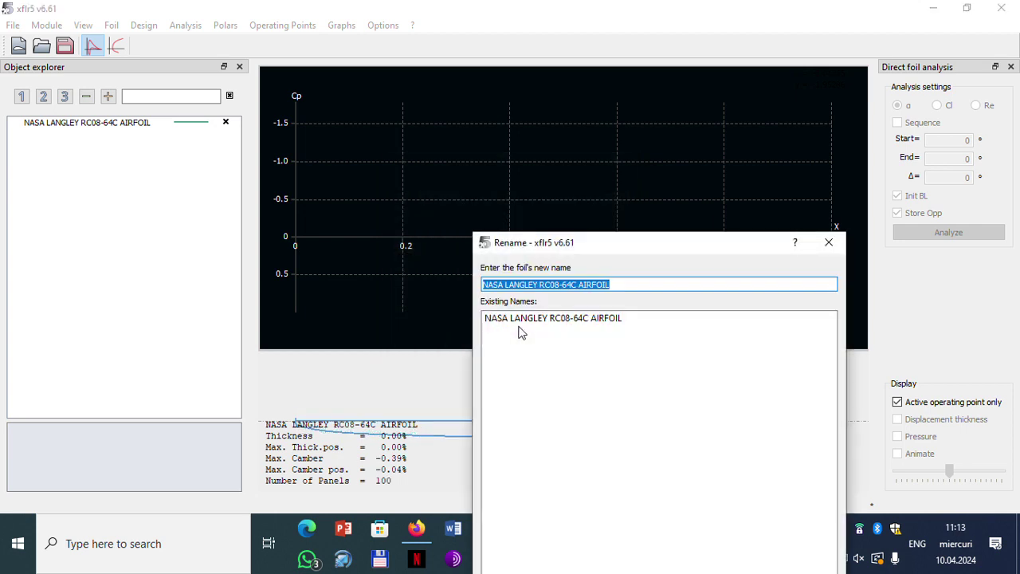
pyautogui.moveTo(596, 249); pyautogui.dragTo(352, 73)
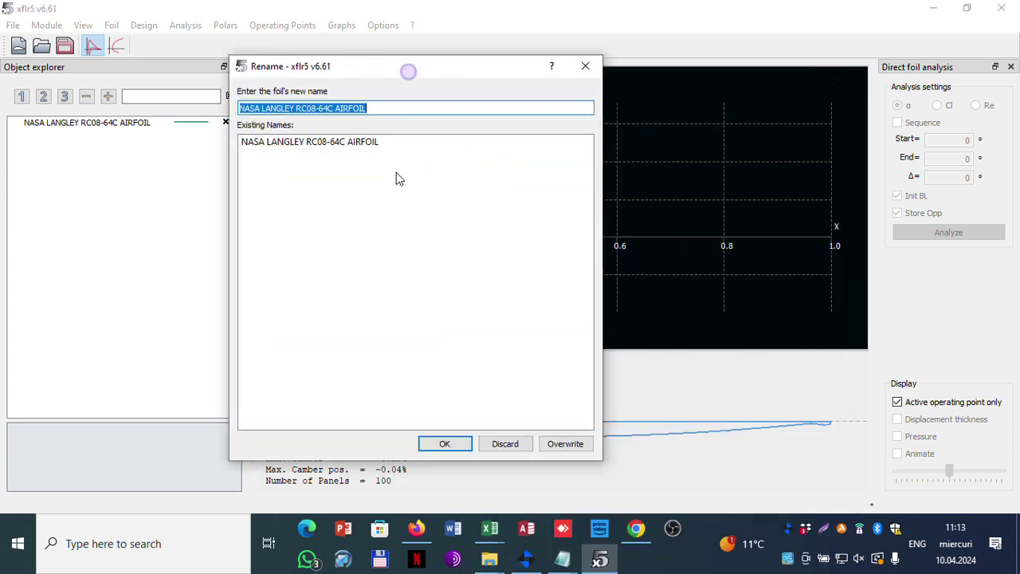
pyautogui.click(513, 444)
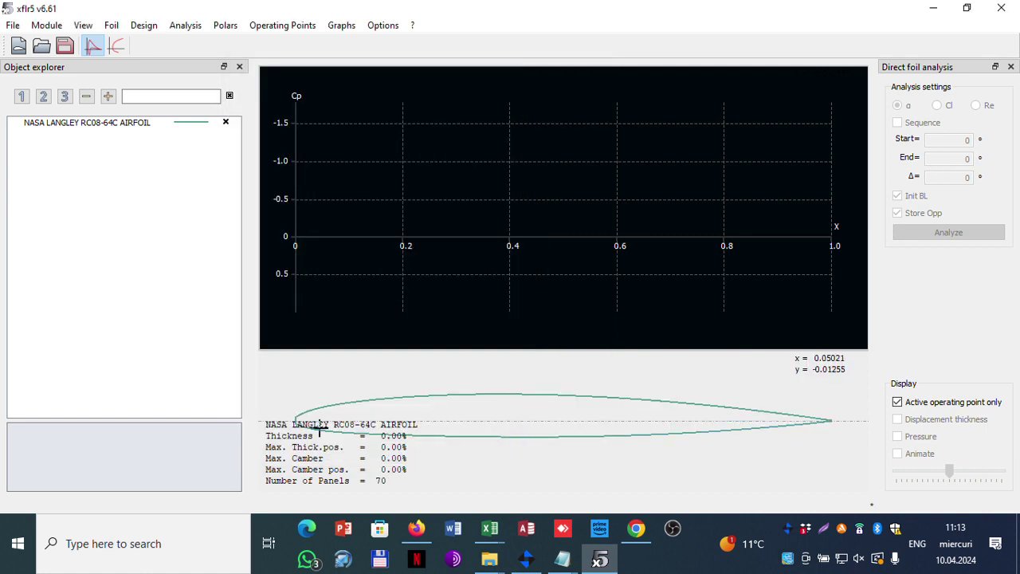
# - Examine the RC08-64C outline closely around the leading edge and along both surfaces
pyautogui.scroll(6, 303, 427)
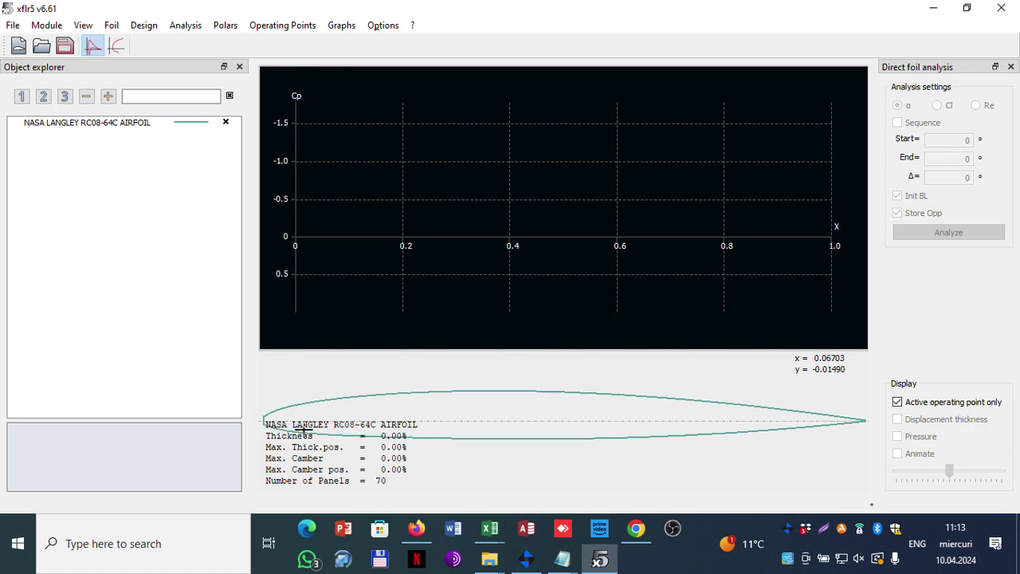
pyautogui.scroll(8, 362, 413)
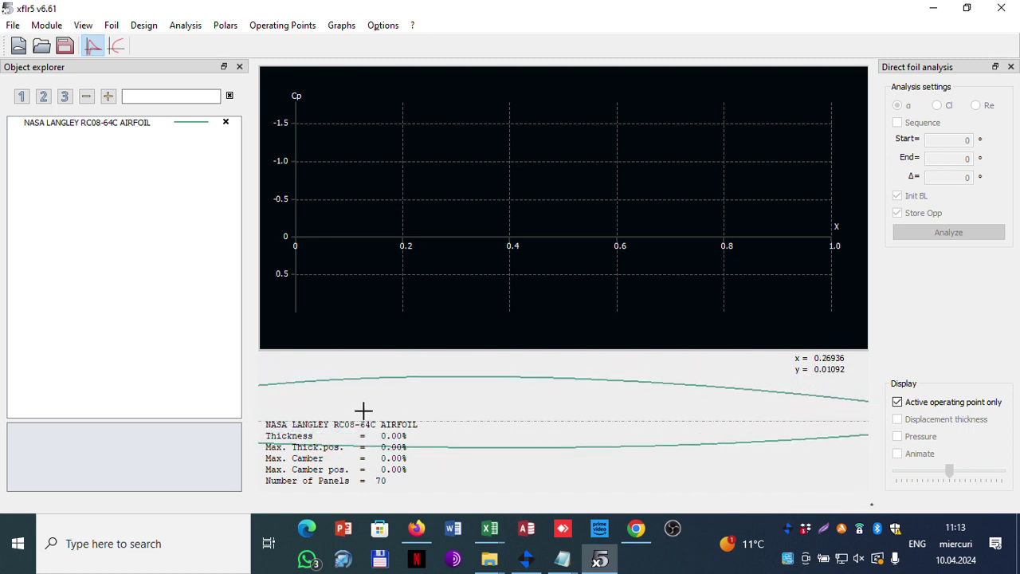
pyautogui.scroll(-8, 372, 400)
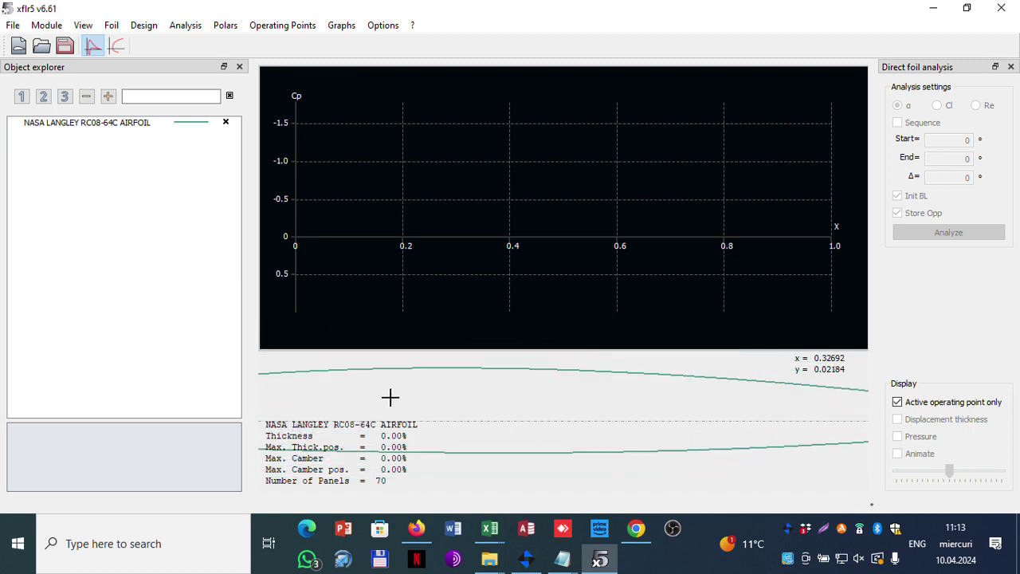
pyautogui.scroll(5, 350, 425)
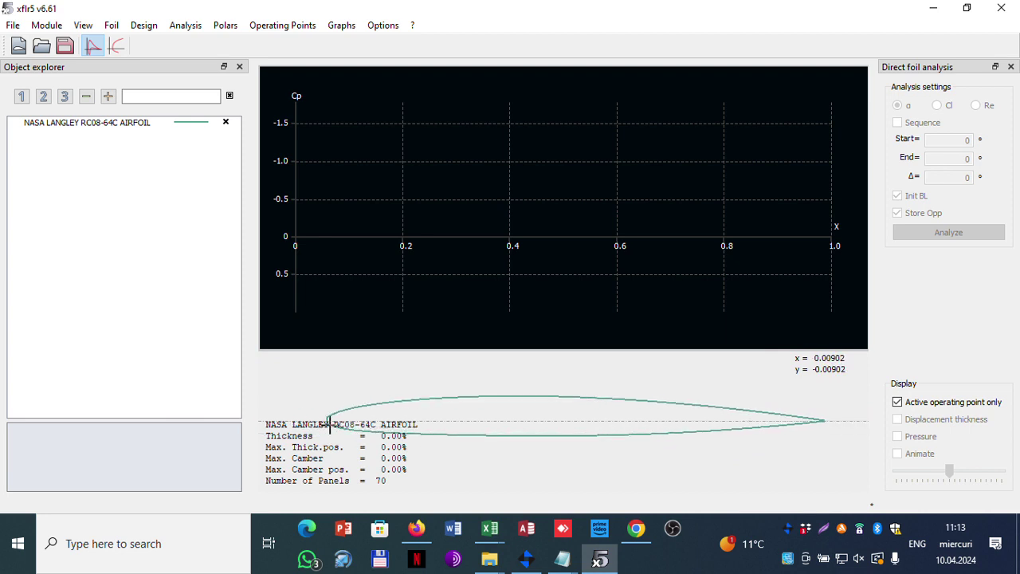
pyautogui.scroll(1, 279, 422)
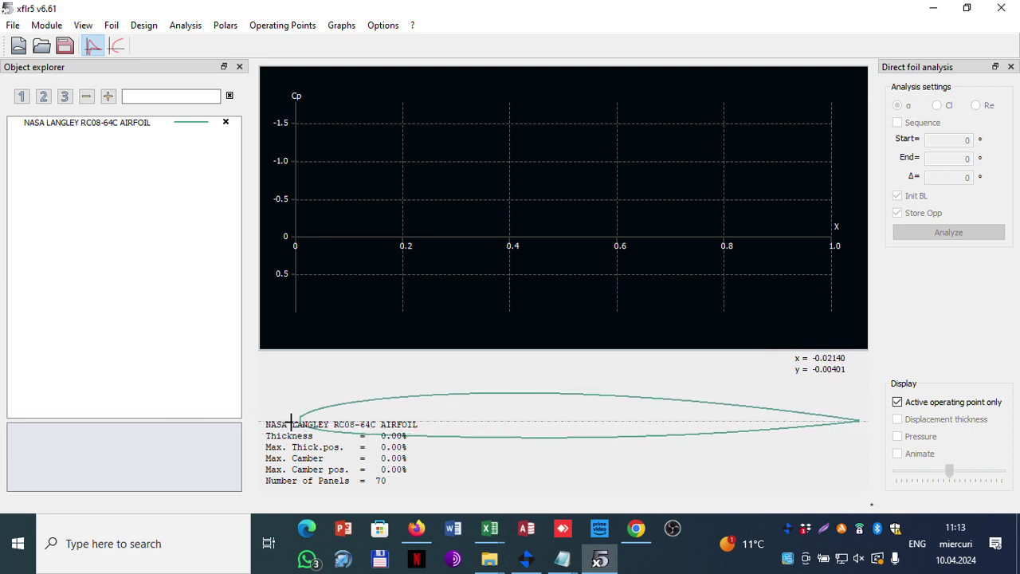
pyautogui.scroll(-3, 864, 418)
pyautogui.scroll(2, 864, 419)
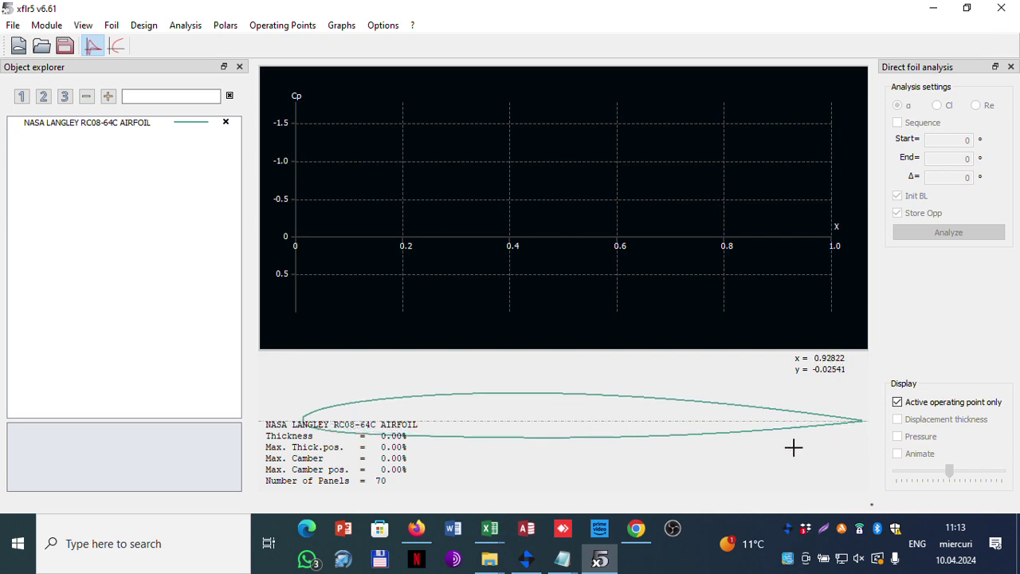
# - Switch to NACA 2215.dat and start a new row with 0.0000000 directly below the leading-edge zero row
pyautogui.click(569, 563)
pyautogui.click(782, 506)
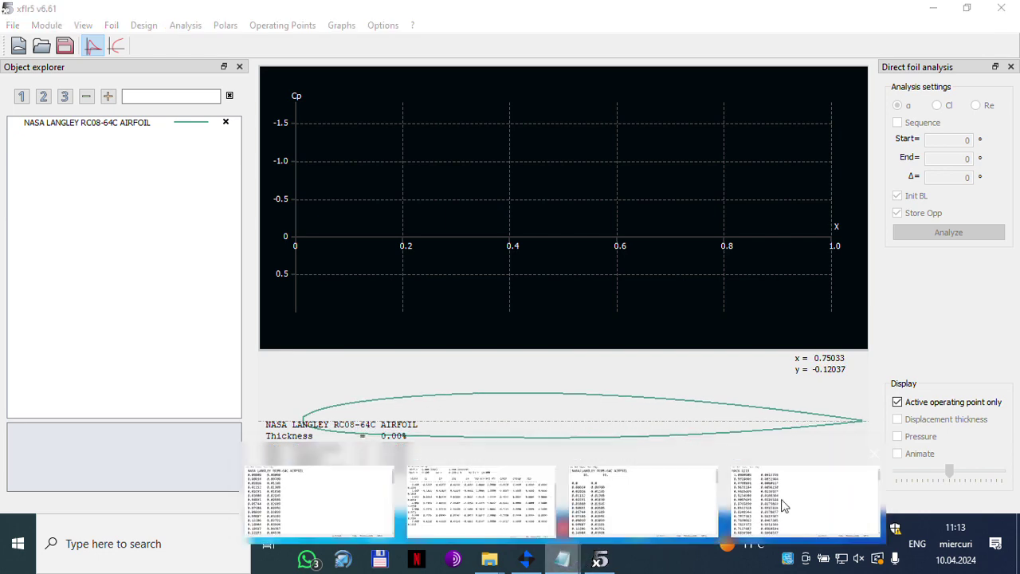
pyautogui.scroll(-9, 289, 173)
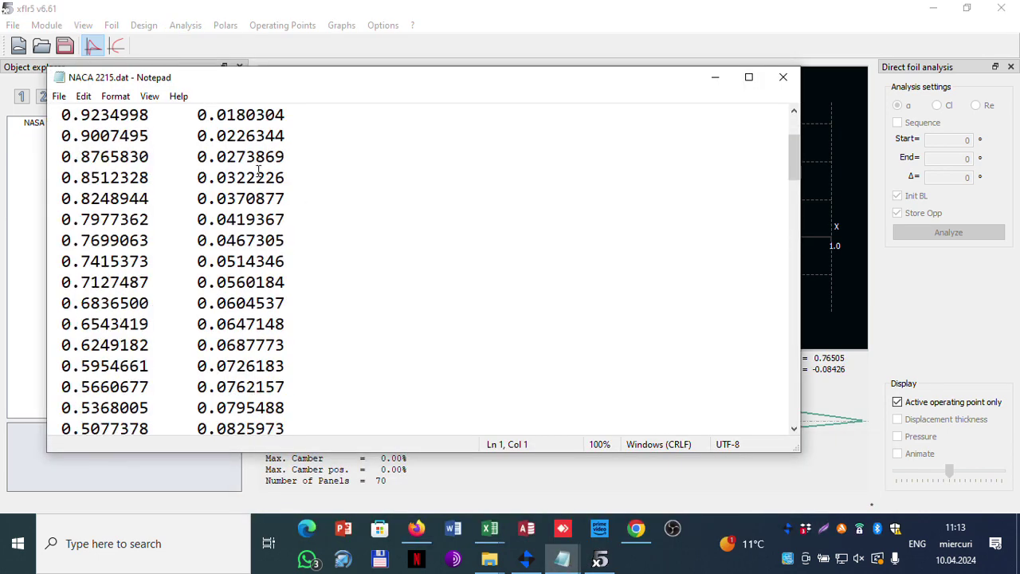
pyautogui.scroll(-2, 253, 175)
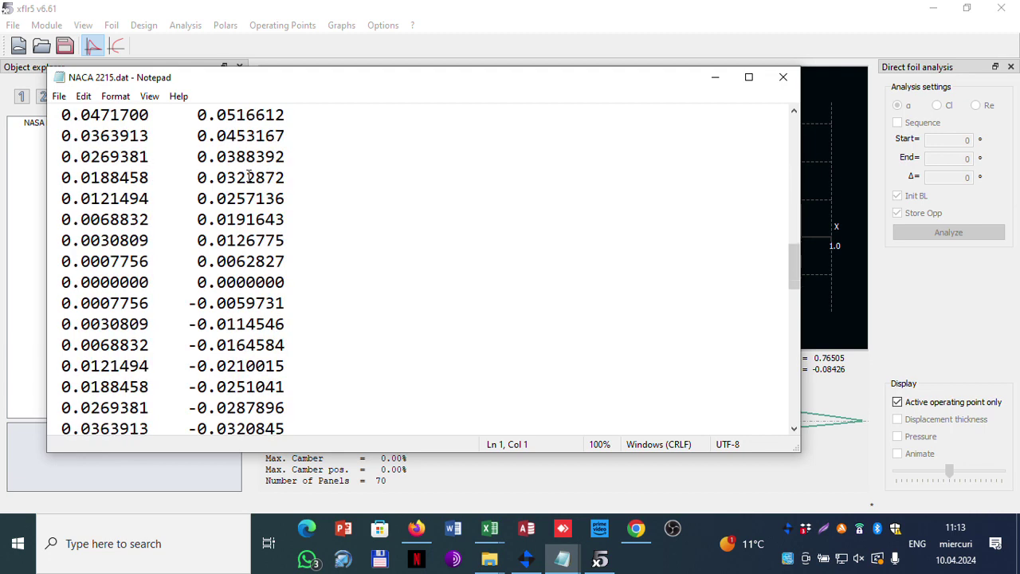
pyautogui.click(295, 283)
pyautogui.press('Return')
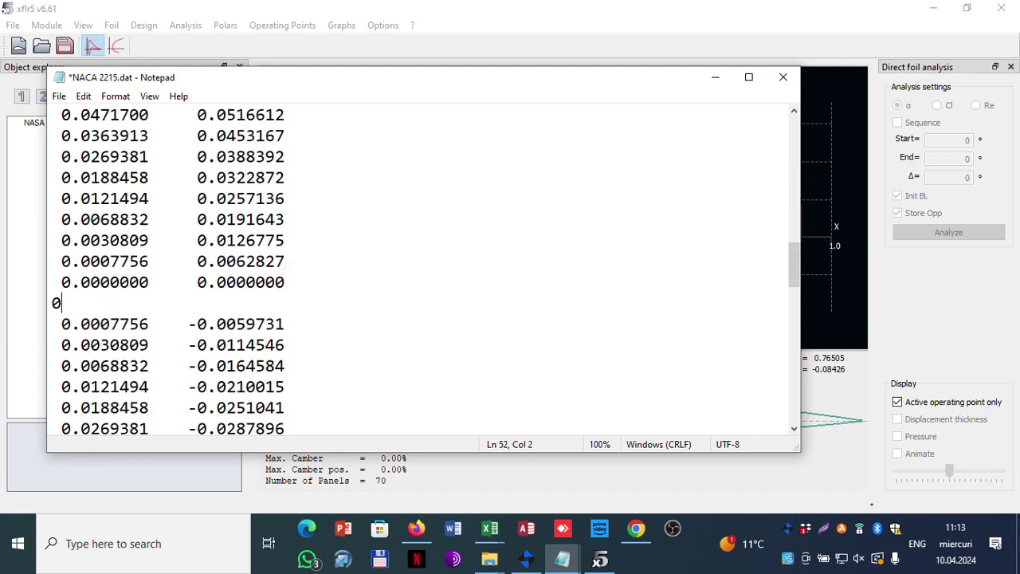
pyautogui.write('0.0000000')
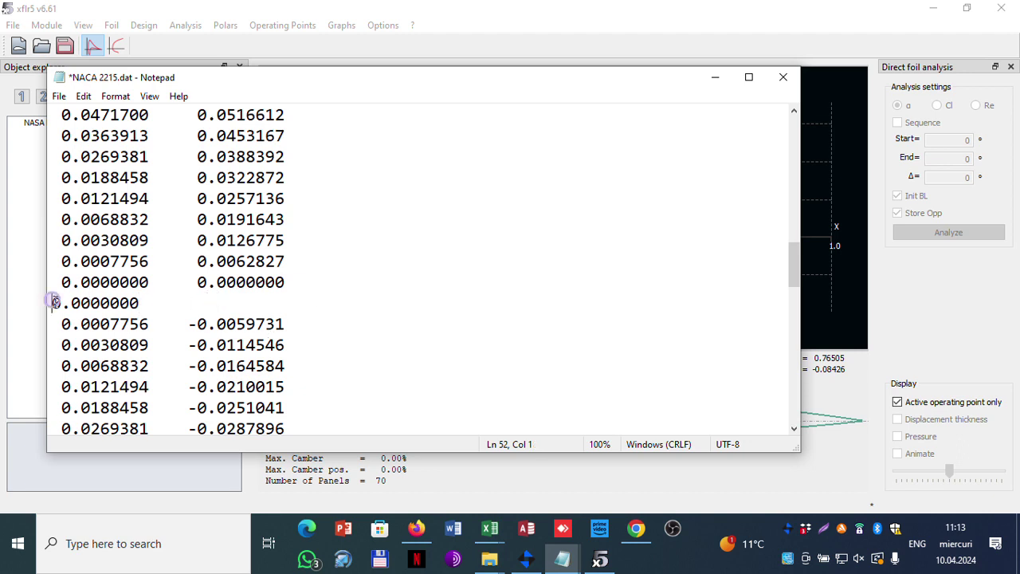
pyautogui.write('0')
# - Replace the new row with an aligned copy of the leading-edge row, 0.0000000 0.0000000, and save NACA 2215.dat
pyautogui.moveTo(299, 284); pyautogui.dragTo(63, 282)
pyautogui.hotkey('ctrl', 'c')
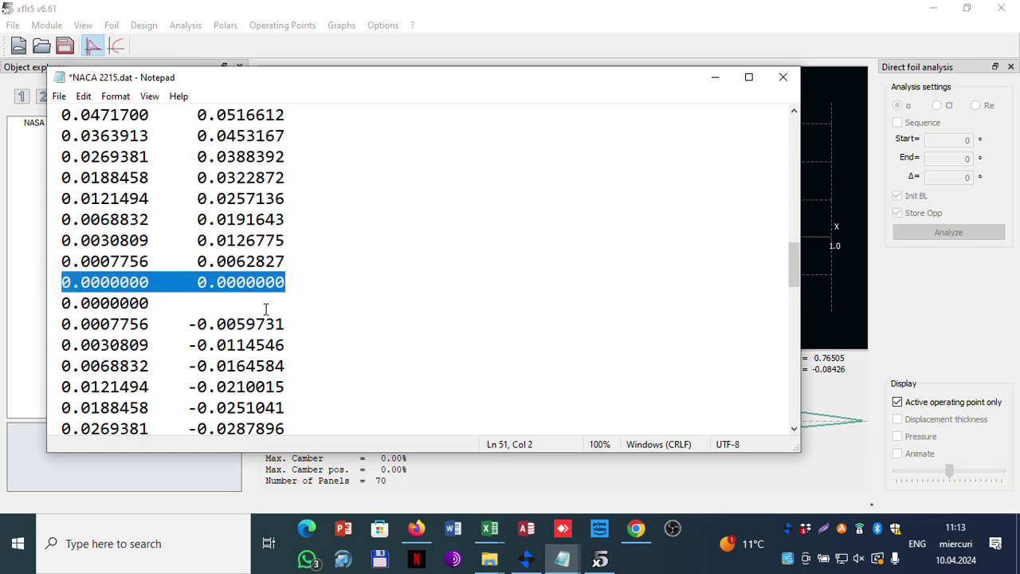
pyautogui.moveTo(287, 303); pyautogui.dragTo(54, 309)
pyautogui.hotkey('ctrl', 'v')
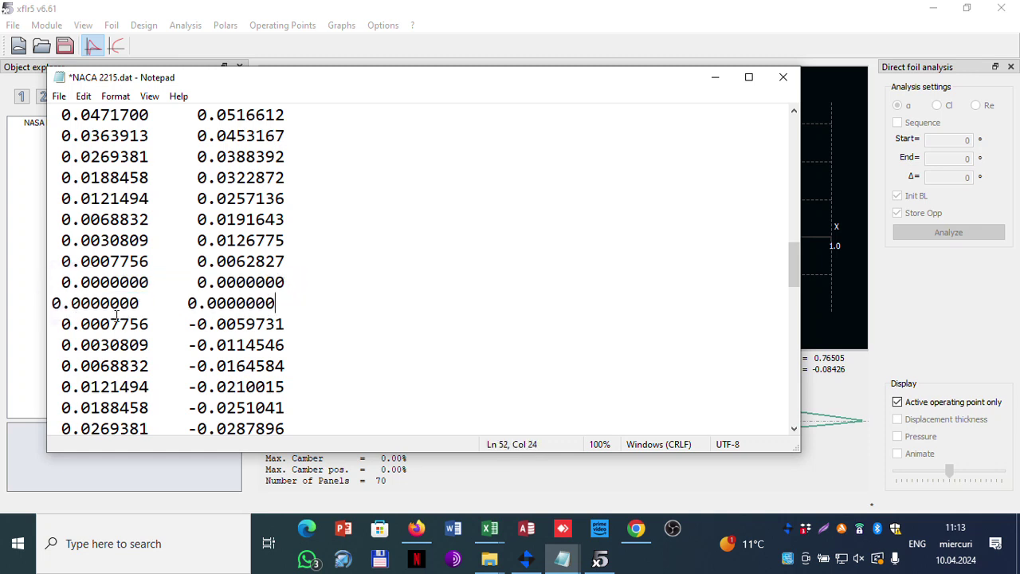
pyautogui.click(51, 301)
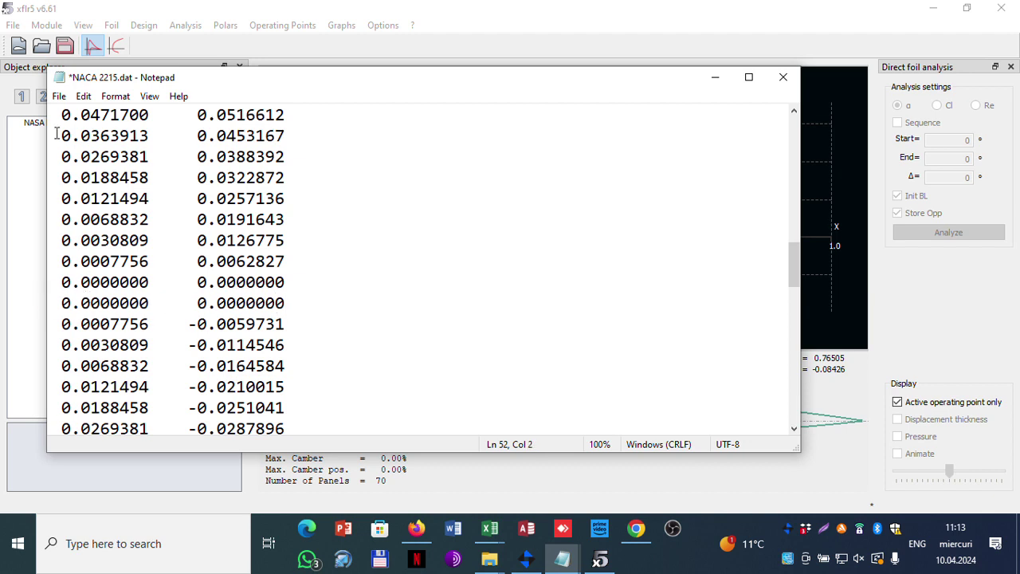
pyautogui.click(59, 95)
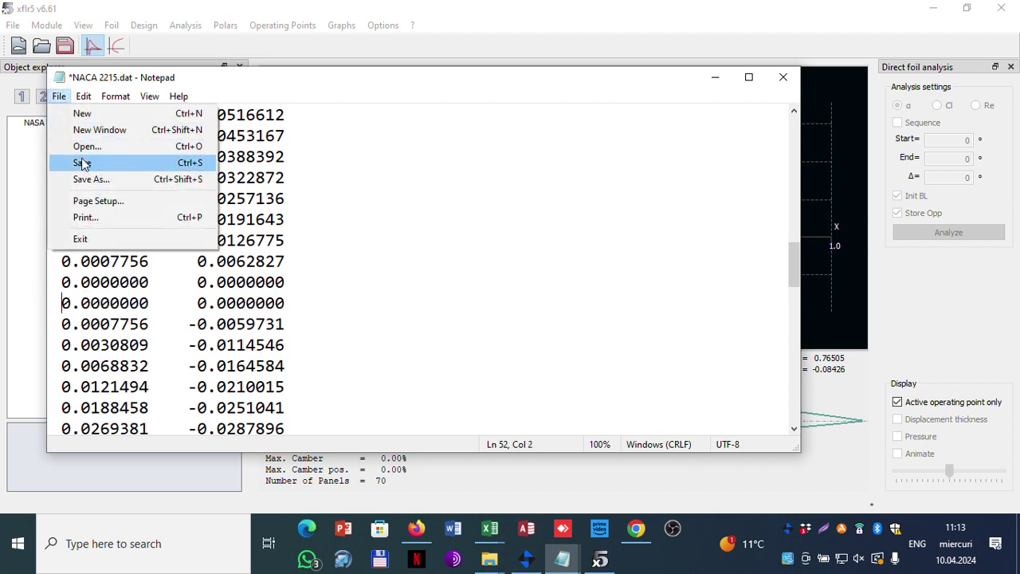
pyautogui.click(82, 163)
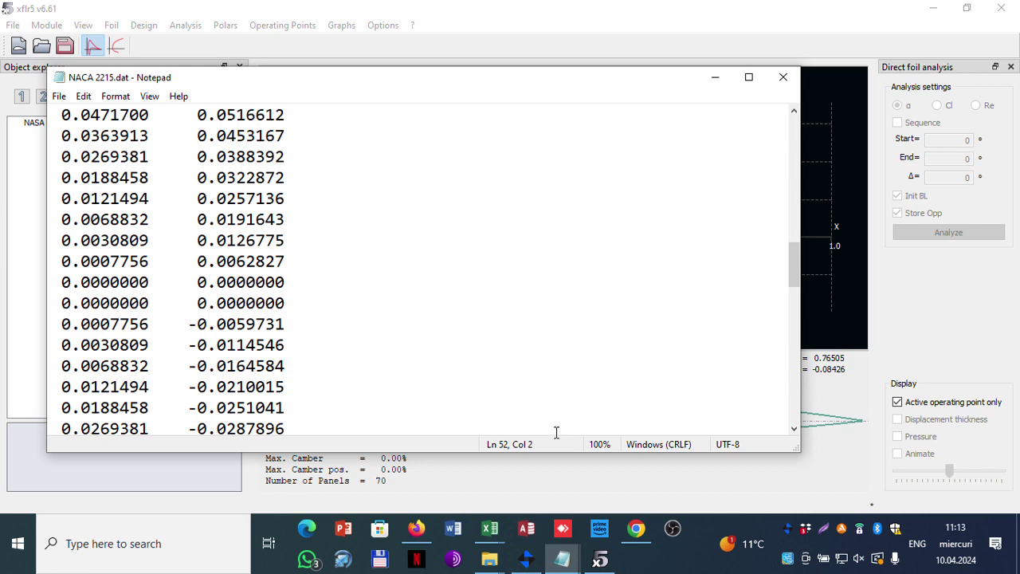
# - Undo the last edits to the duplicated zero row in NACA 2215.dat
pyautogui.scroll(10, 369, 276)
pyautogui.scroll(-8, 362, 237)
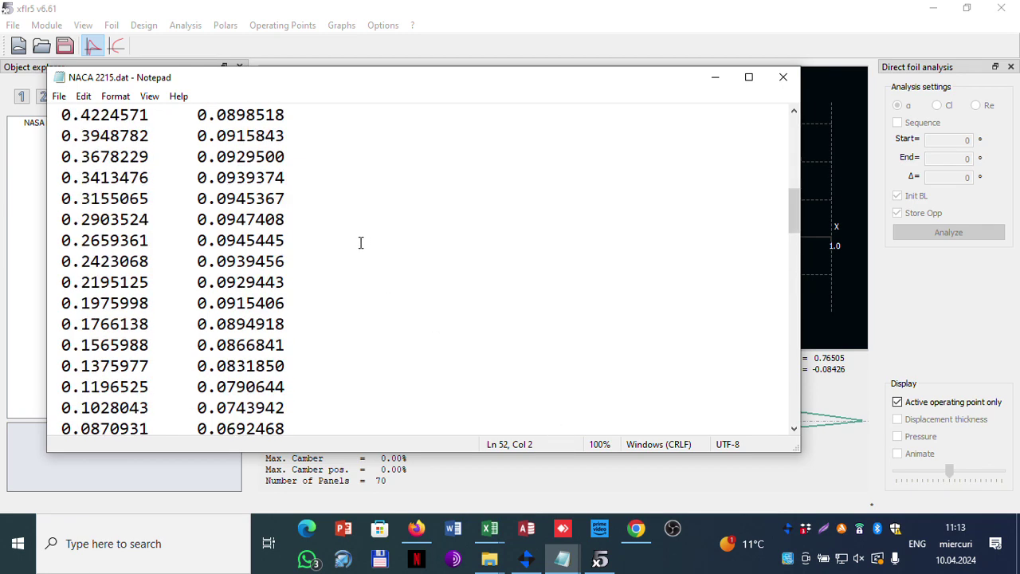
pyautogui.hotkey('ctrl', 'z')
pyautogui.hotkey('ctrl', 'z')
pyautogui.hotkey('ctrl', 'z')
pyautogui.hotkey('ctrl', 'z')
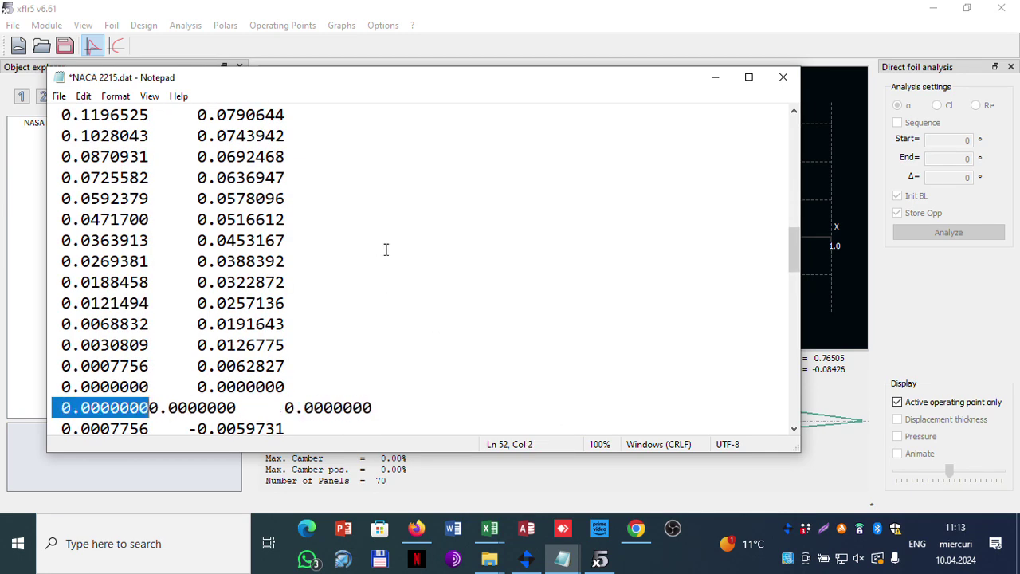
pyautogui.hotkey('ctrl', 'z')
pyautogui.scroll(-15, 311, 203)
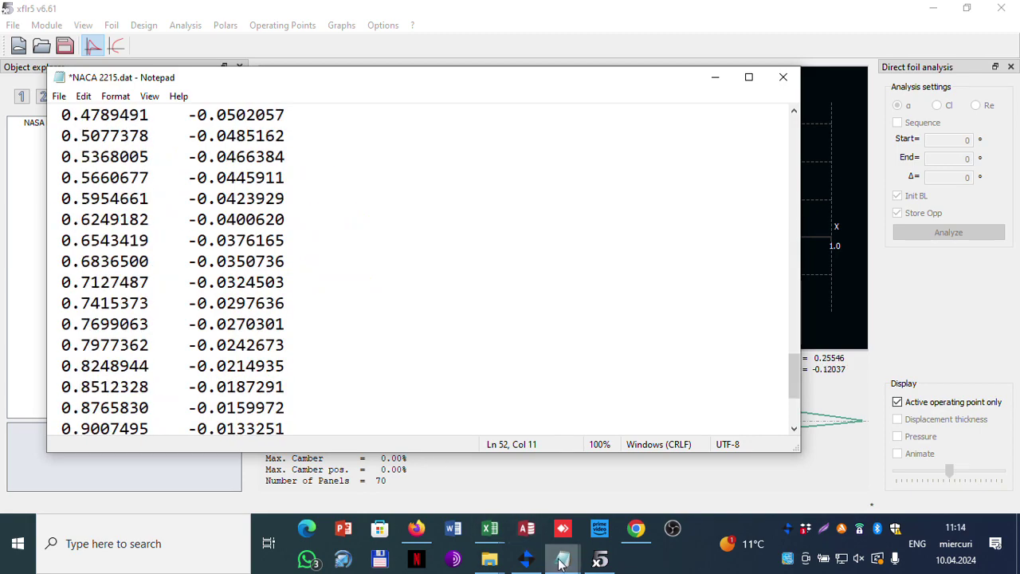
# - Switch to rc0864c bis.dat and insert a copy of the upper-surface trailing-edge row, 1.00000 0.00080, directly below it
pyautogui.moveTo(561, 562)
pyautogui.moveTo(659, 488)
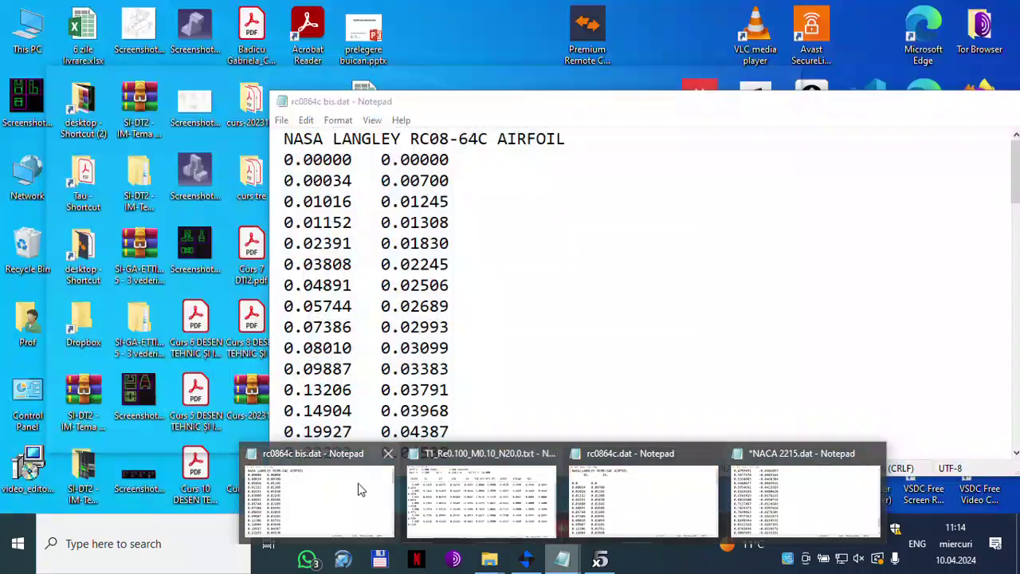
pyautogui.click(319, 498)
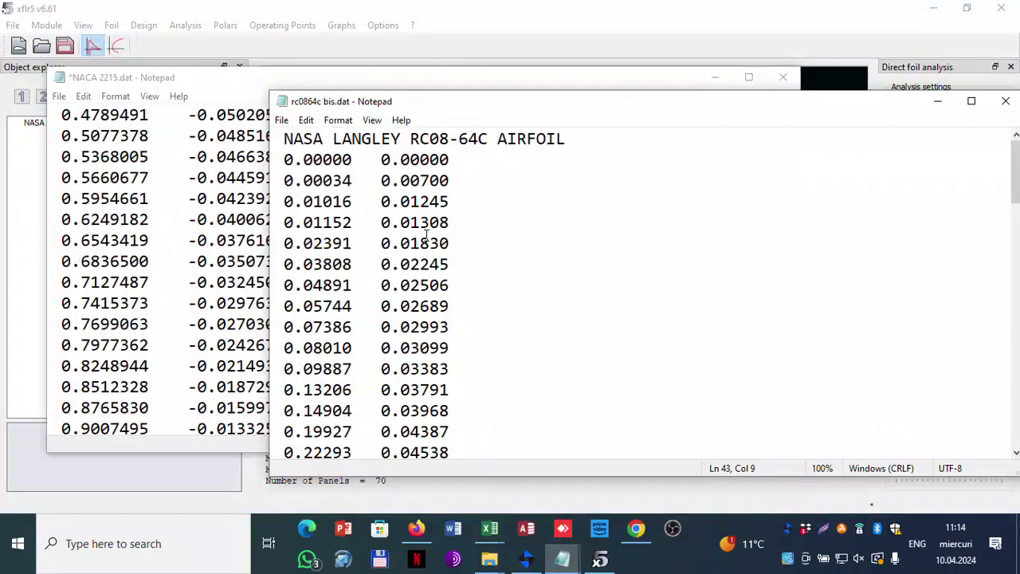
pyautogui.scroll(-14, 426, 233)
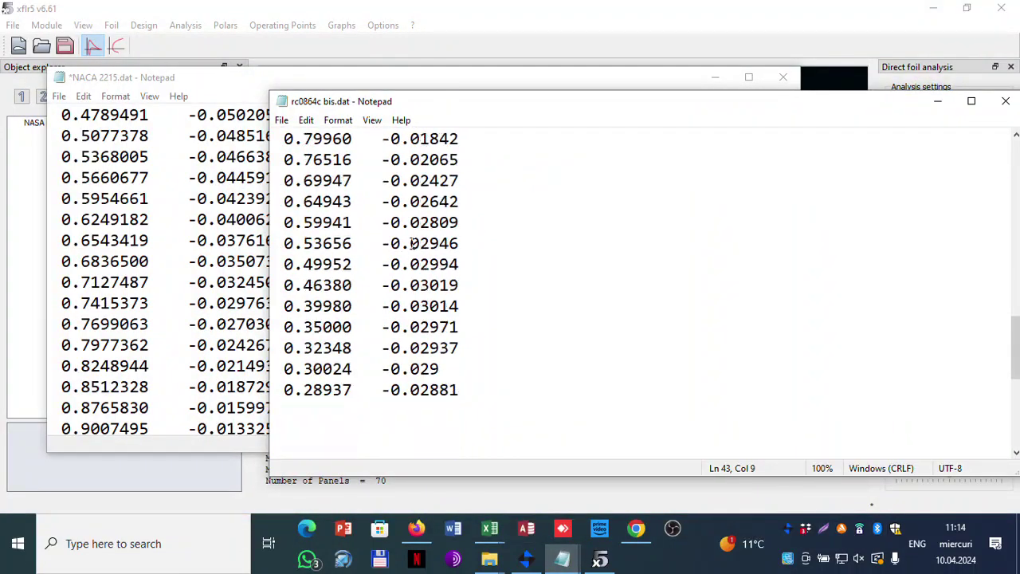
pyautogui.scroll(-5, 412, 243)
pyautogui.scroll(20, 396, 275)
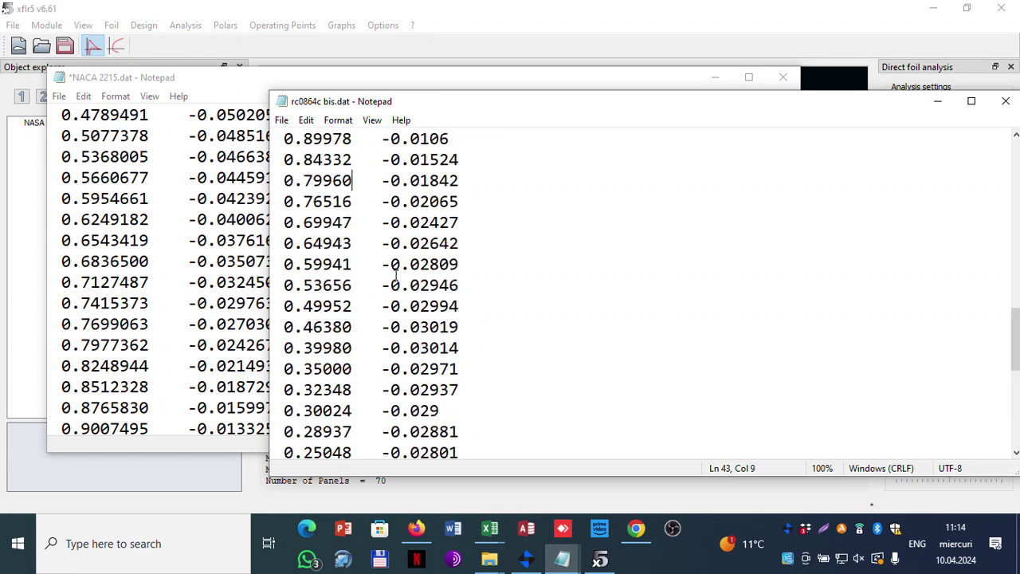
pyautogui.scroll(-8, 378, 277)
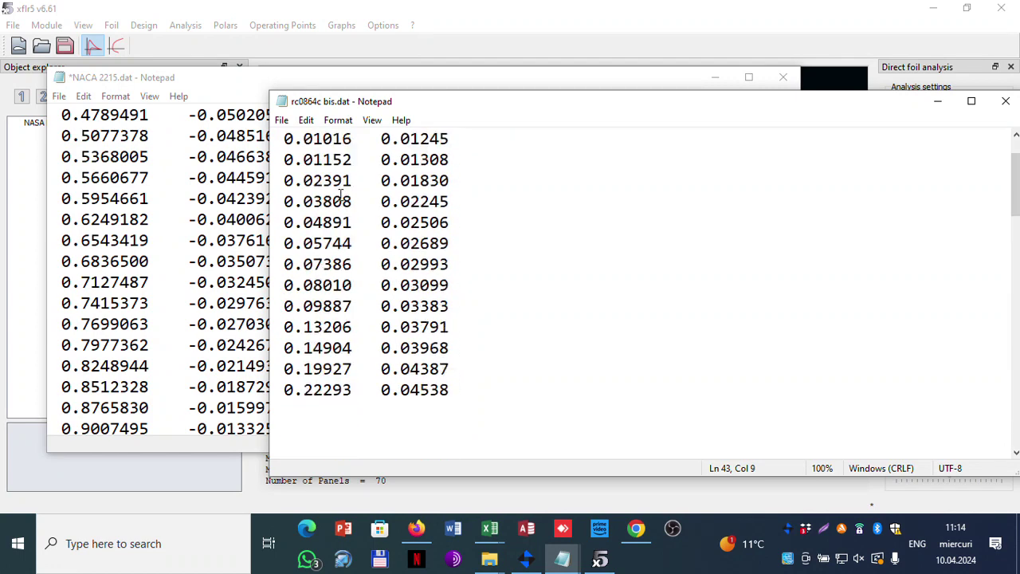
pyautogui.scroll(-1, 348, 253)
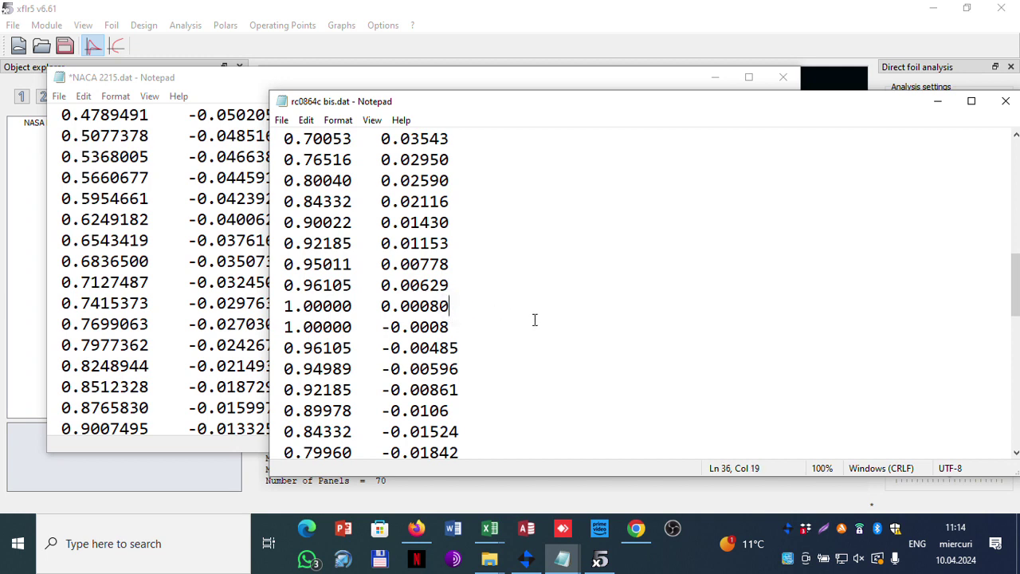
pyautogui.press('Return')
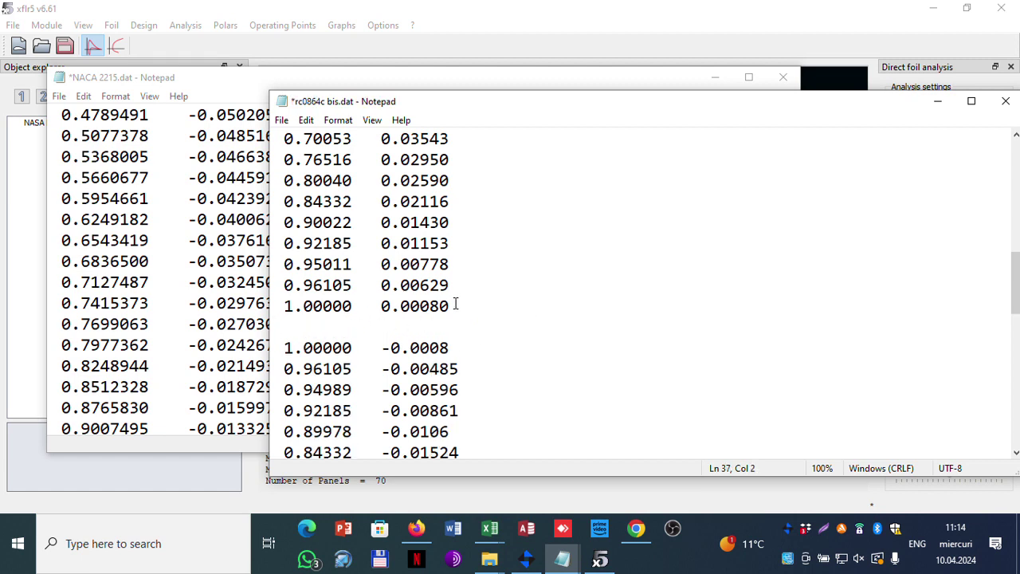
pyautogui.moveTo(456, 303); pyautogui.dragTo(285, 306)
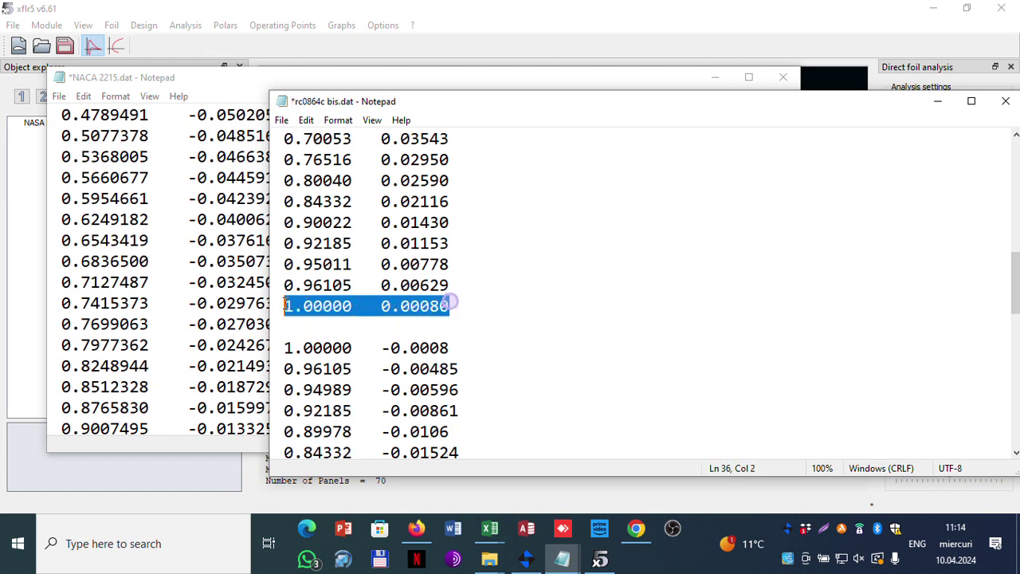
pyautogui.hotkey('ctrl', 'c')
pyautogui.click(324, 333)
pyautogui.hotkey('ctrl', 'v')
# - Change the second value of the copied trailing-edge row to 1.00000 and save rc0864c bis.dat
pyautogui.moveTo(381, 327); pyautogui.dragTo(392, 327)
pyautogui.write('1')
pyautogui.moveTo(453, 327); pyautogui.dragTo(438, 327)
pyautogui.write('00')
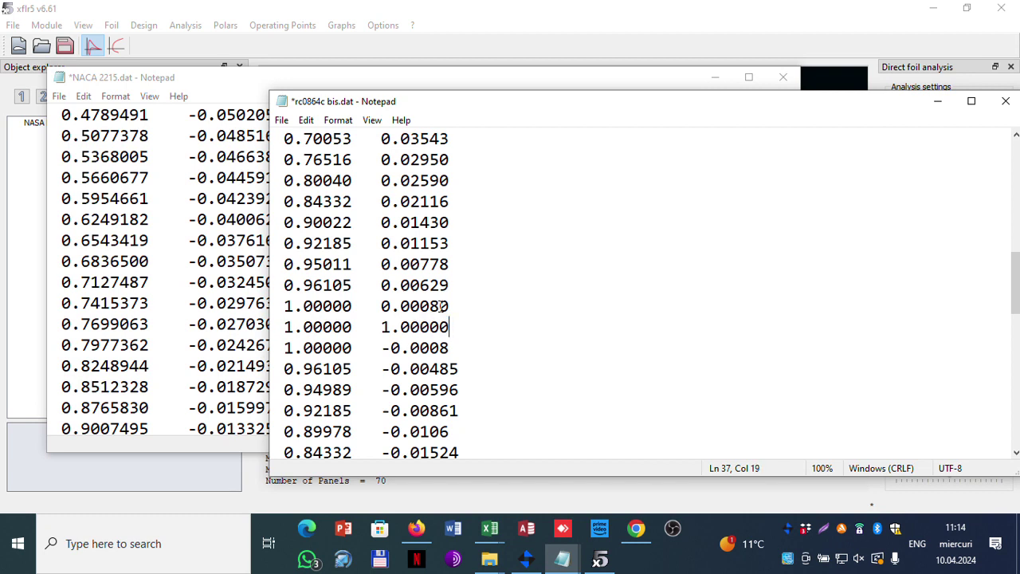
pyautogui.click(281, 119)
pyautogui.click(307, 182)
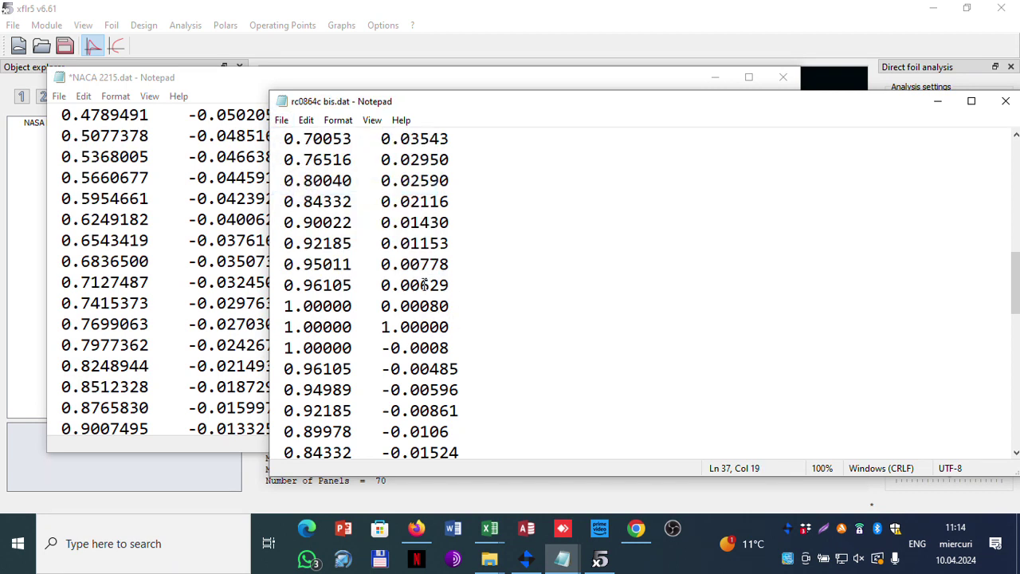
# - Switch to xflr5 and delete the loaded NASA LANGLEY RC08-64C AIRFOIL
pyautogui.click(601, 559)
pyautogui.click(225, 125)
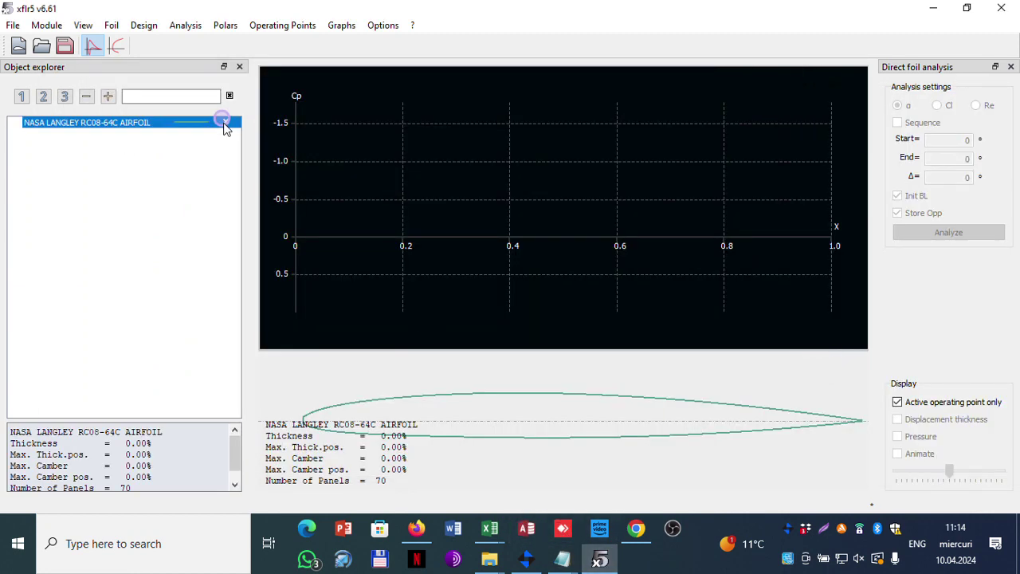
pyautogui.rightClick(223, 125)
pyautogui.click(251, 177)
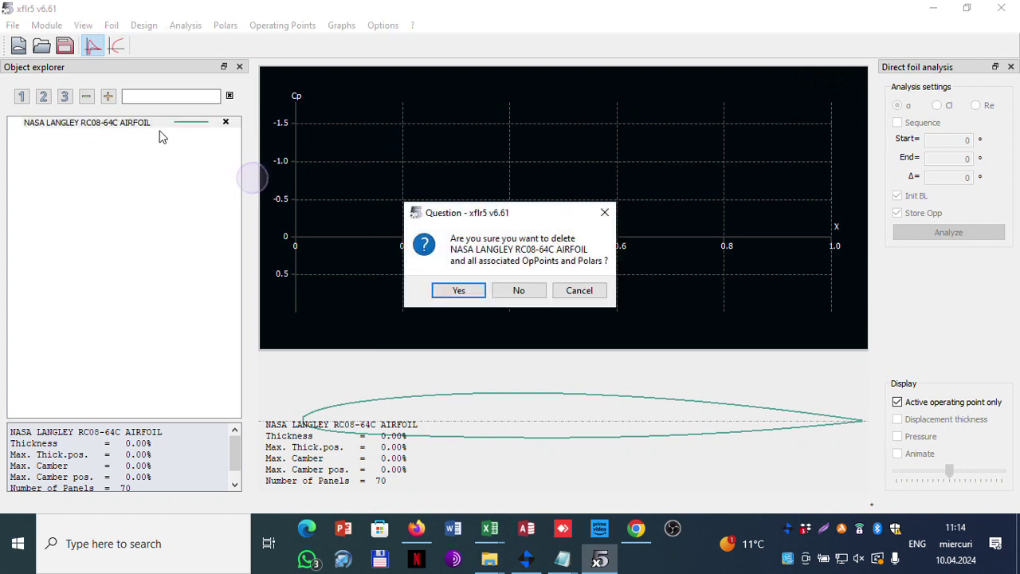
pyautogui.click(467, 286)
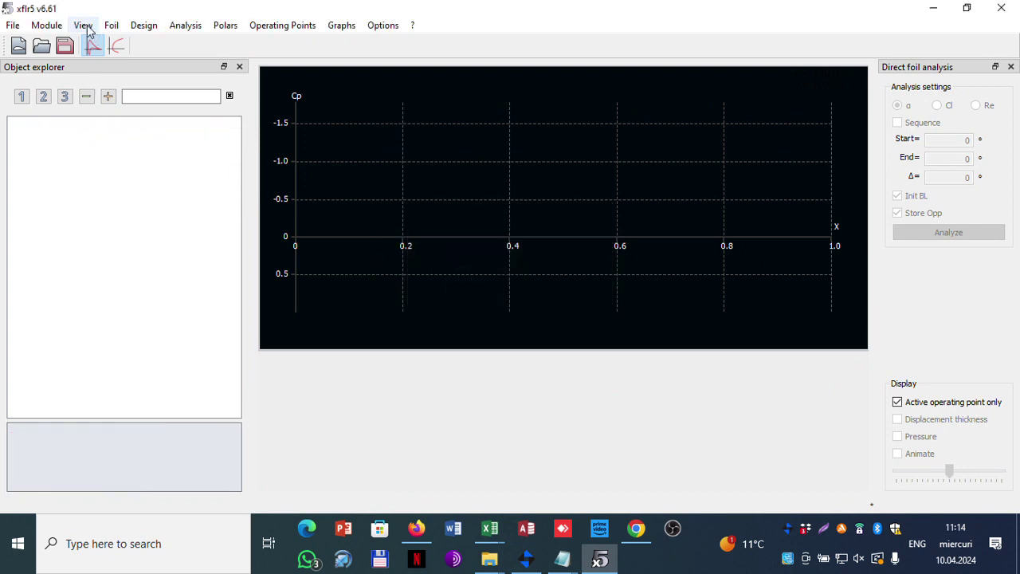
# - Load rc0864c bis.dat from the profile folder and inspect the whole foil outline
pyautogui.click(40, 46)
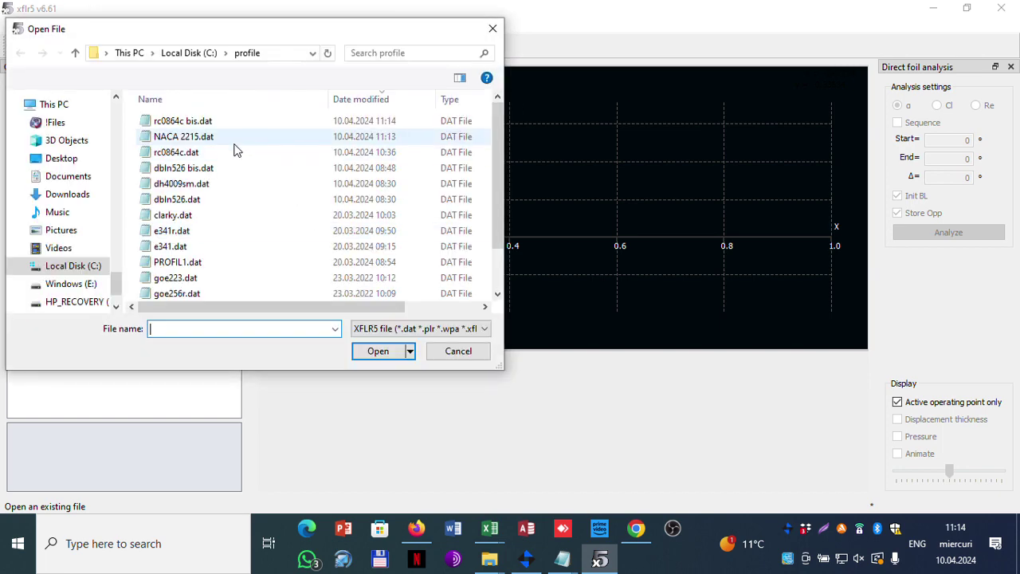
pyautogui.click(199, 121)
pyautogui.click(378, 350)
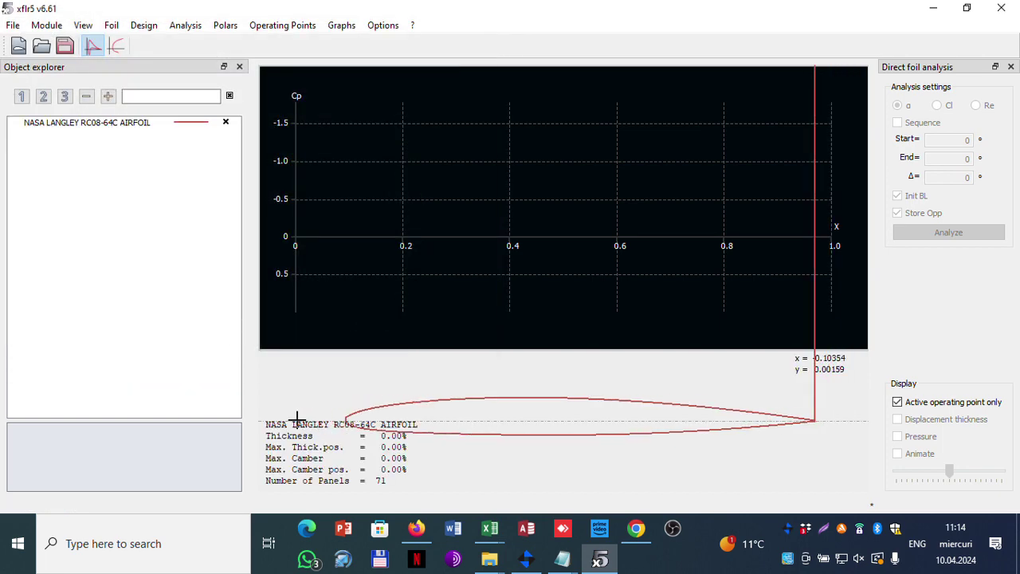
pyautogui.scroll(-6, 337, 421)
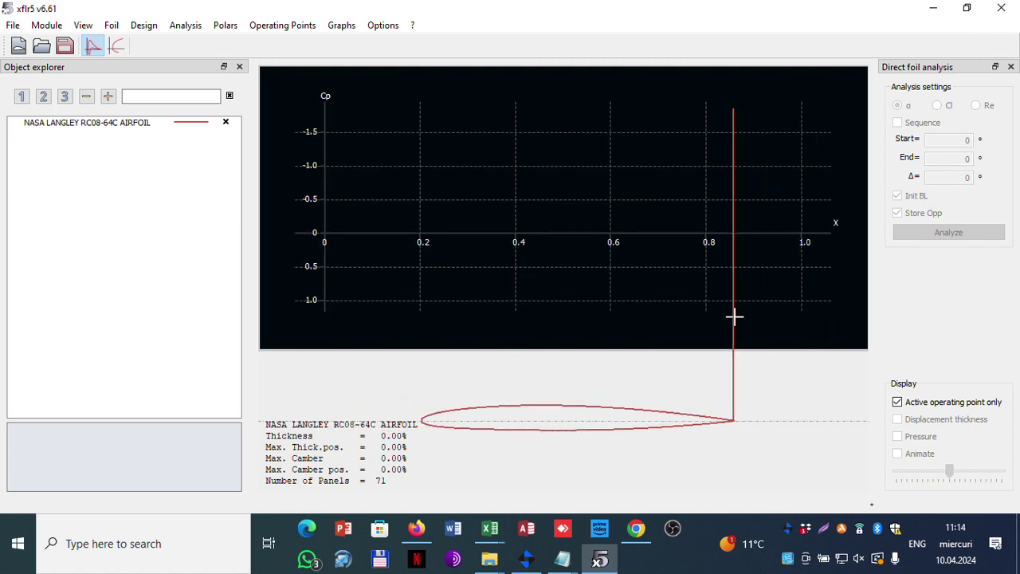
# - Compare the leading- and trailing-edge rows of NACA 2215.dat with the final coordinate rows of rc0864c bis.dat
pyautogui.click(563, 559)
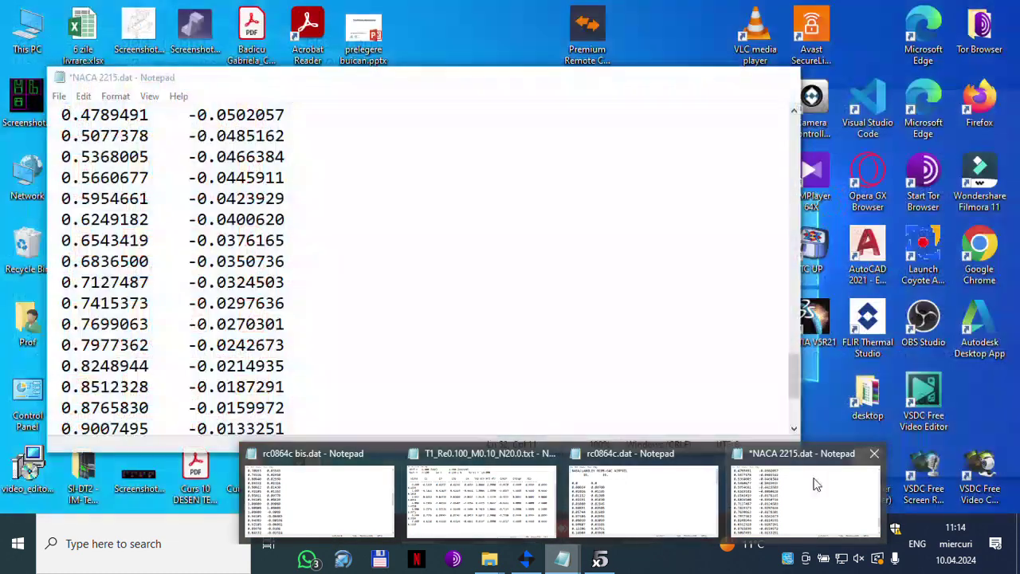
pyautogui.click(814, 483)
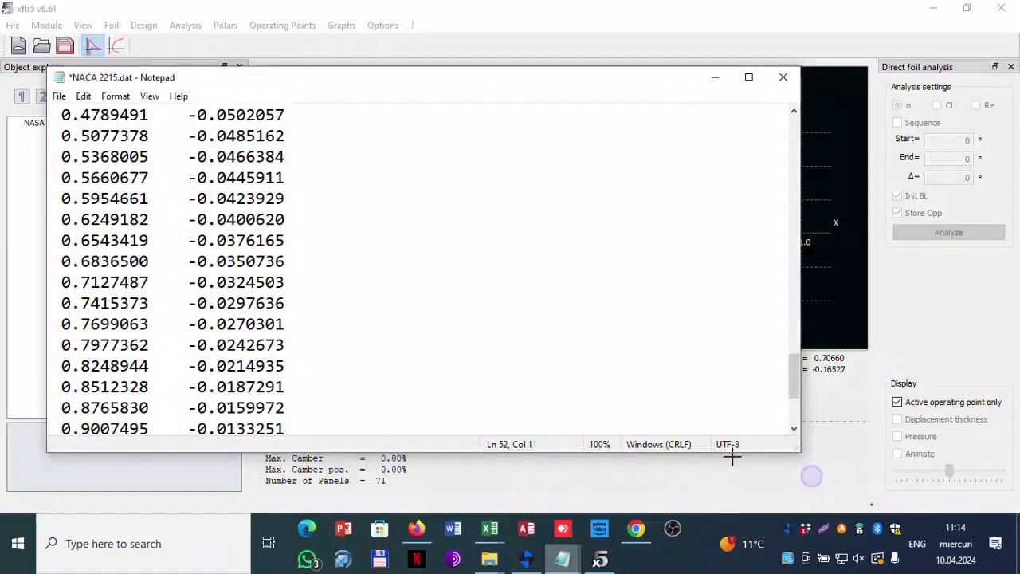
pyautogui.scroll(-3, 285, 281)
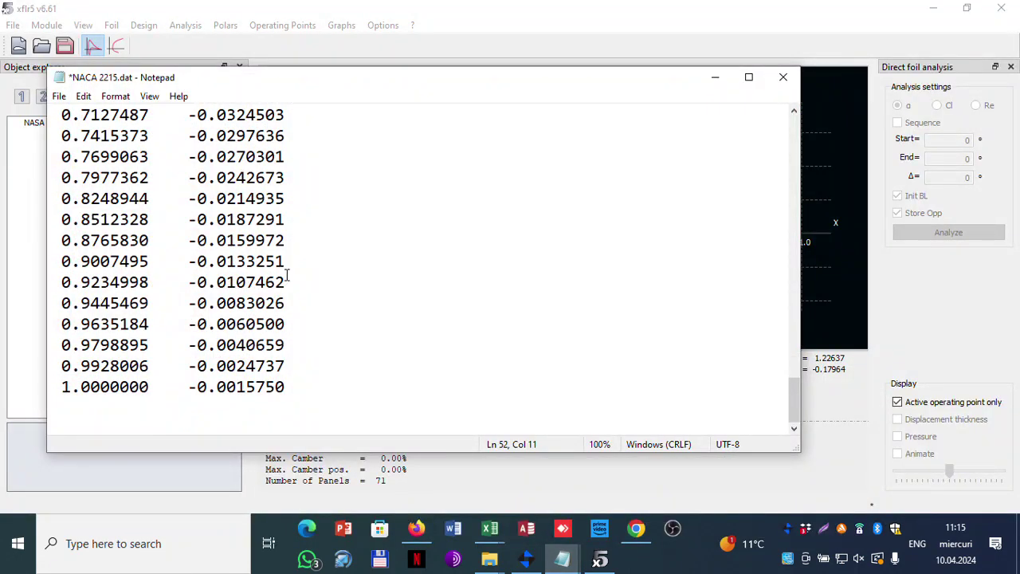
pyautogui.scroll(12, 287, 275)
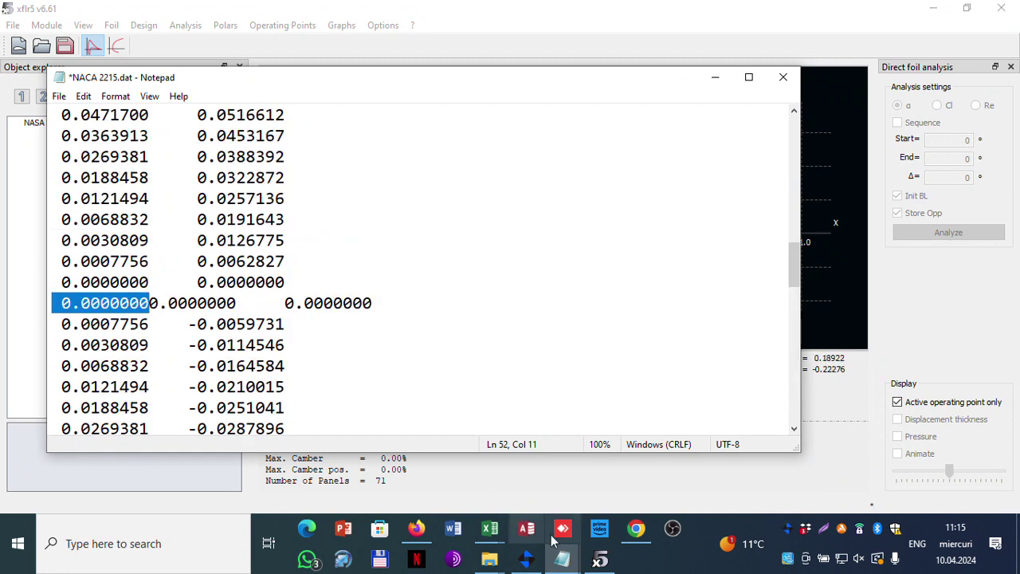
pyautogui.click(562, 558)
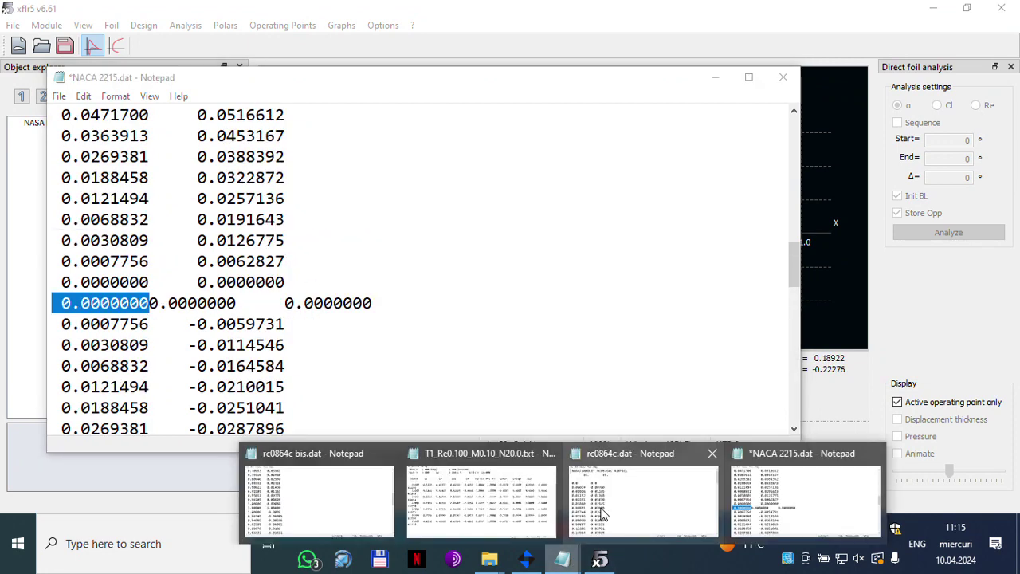
pyautogui.click(327, 479)
pyautogui.scroll(-10, 507, 321)
pyautogui.scroll(-1, 508, 322)
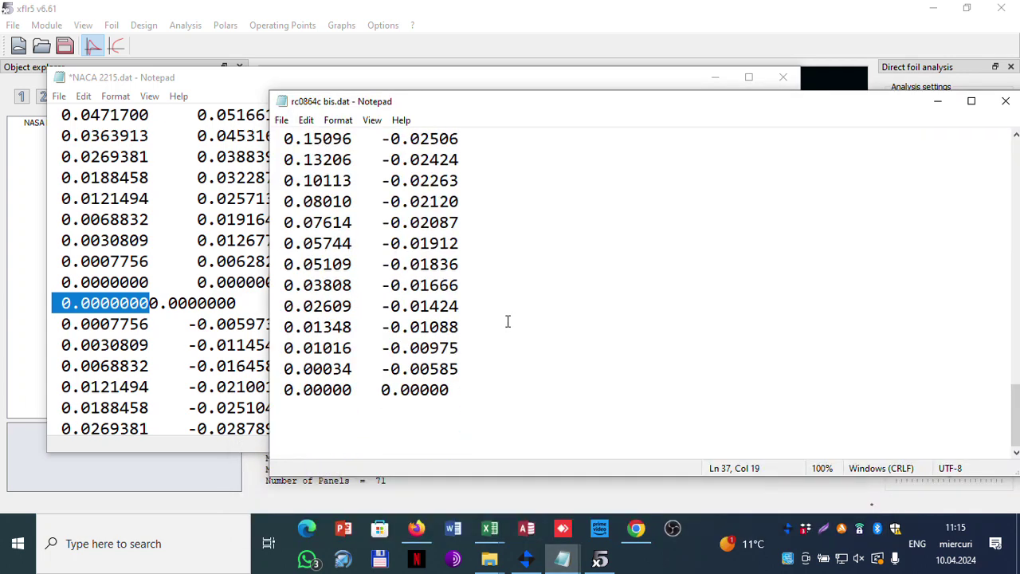
# - Compare the 1.00000 1.00000 row of rc0864c bis.dat with the trailing edge of the foil drawn in xflr5
pyautogui.scroll(15, 507, 321)
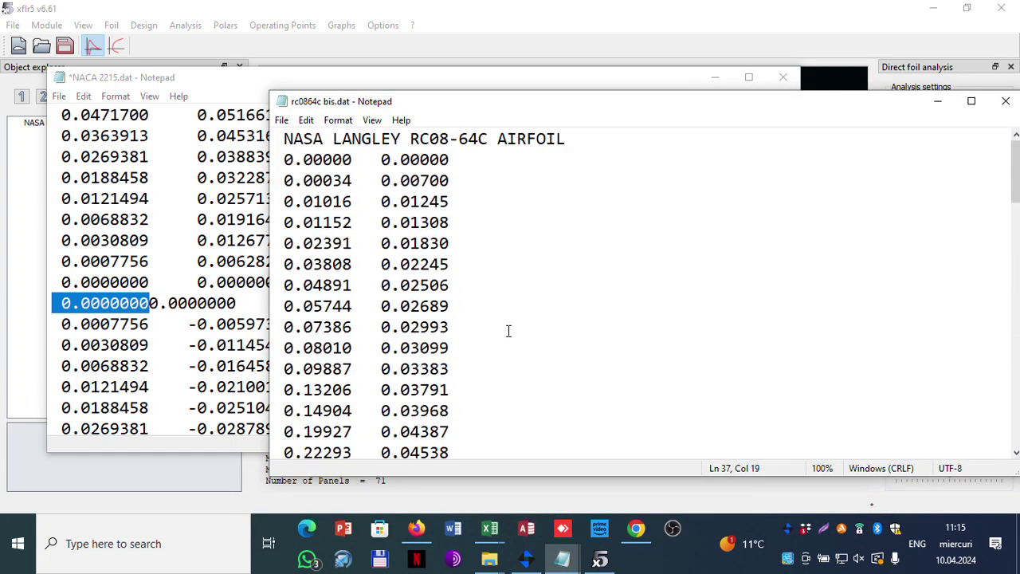
pyautogui.scroll(-12, 507, 331)
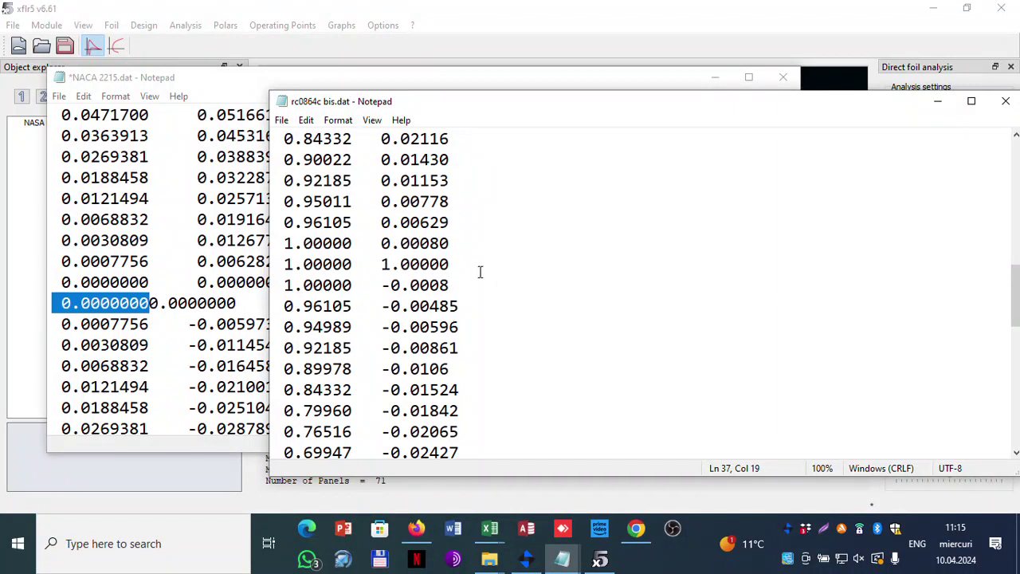
pyautogui.moveTo(461, 265); pyautogui.dragTo(295, 267)
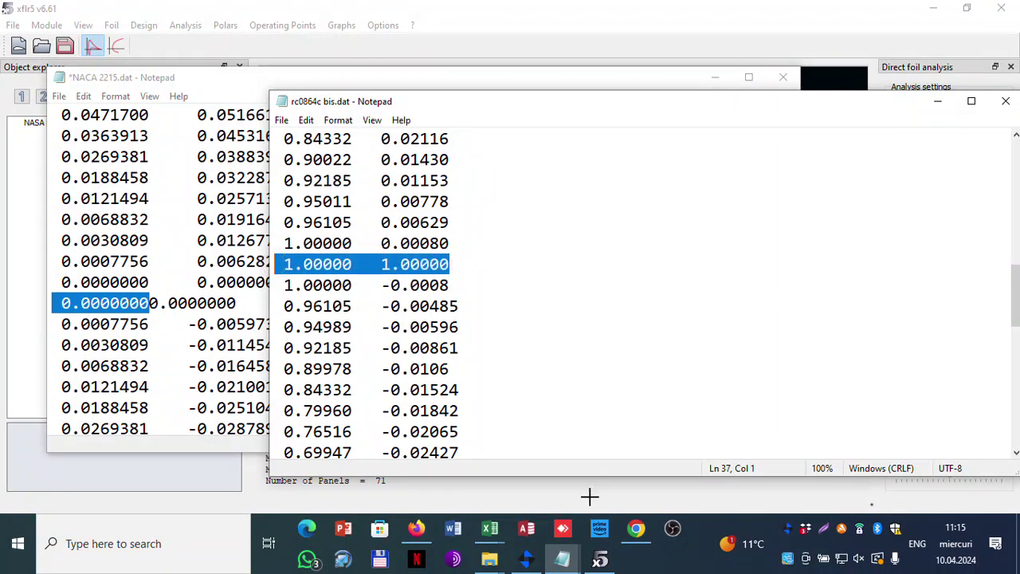
pyautogui.click(600, 559)
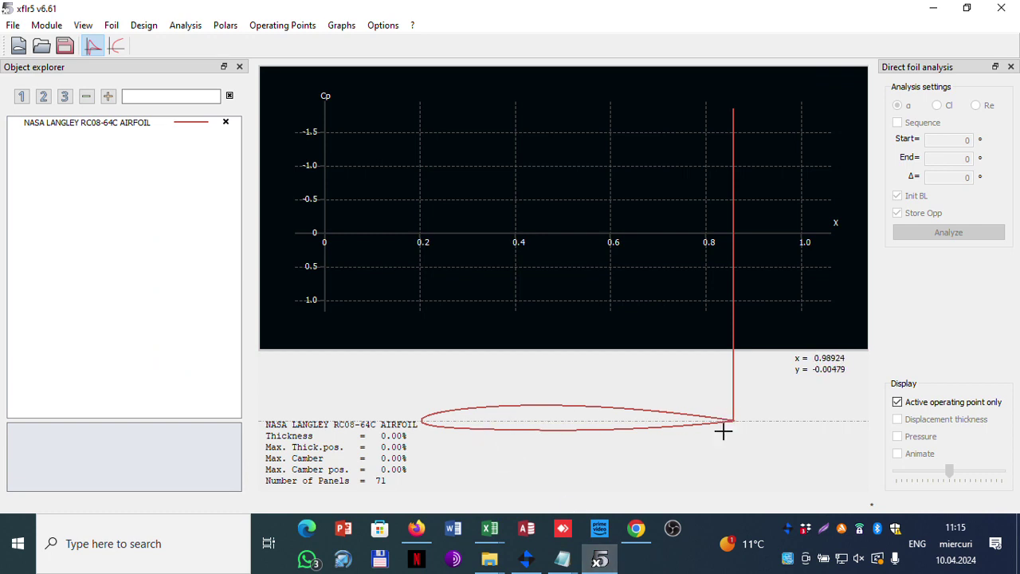
pyautogui.click(566, 560)
pyautogui.click(605, 561)
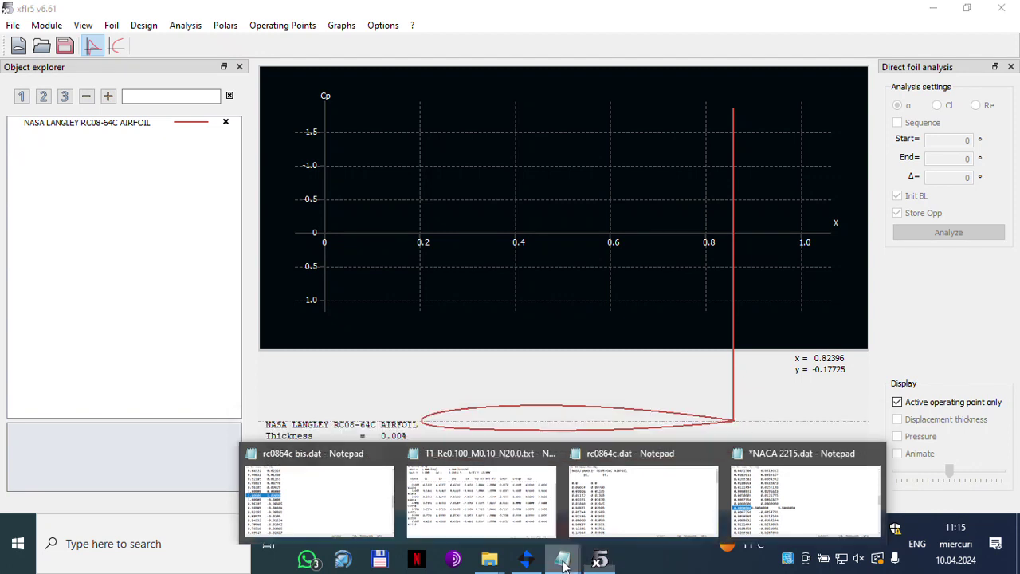
pyautogui.click(282, 498)
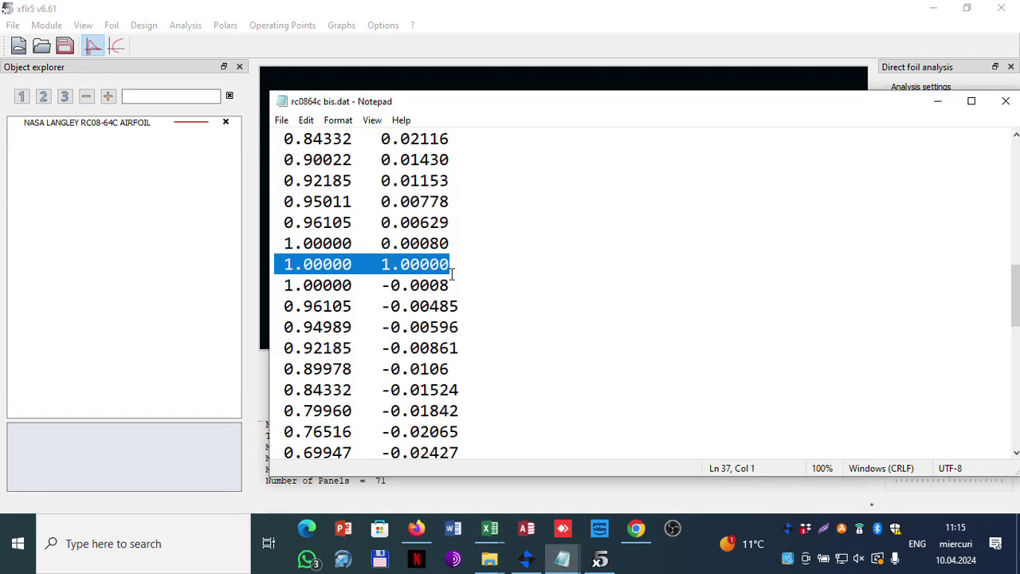
# - Delete the 1.00000 1.00000 row and its leftover empty line from rc0864c bis.dat
pyautogui.click(454, 265)
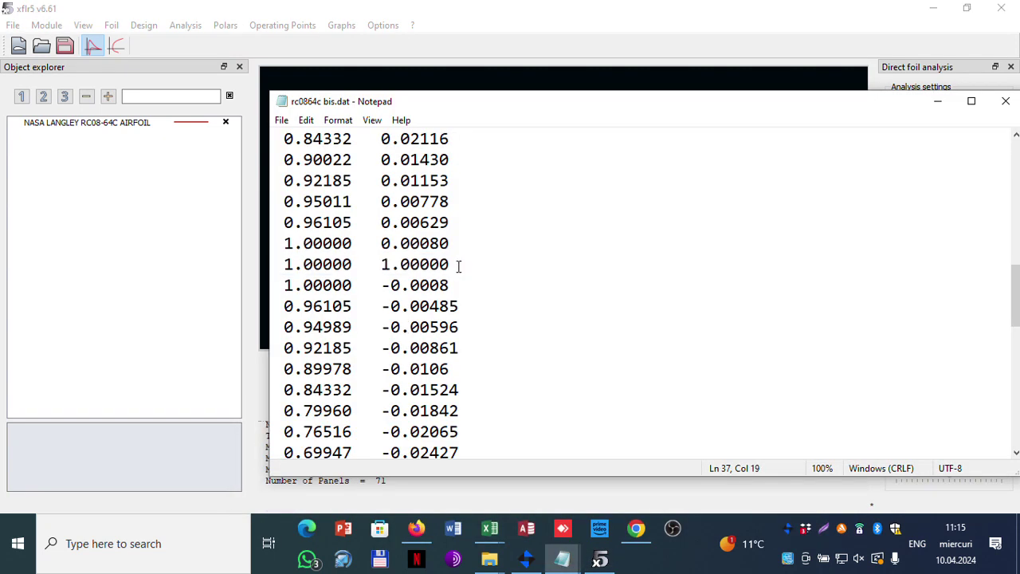
pyautogui.hotkey('shift', 'Left')
pyautogui.hotkey('shift', 'Left')
pyautogui.hotkey('shift', 'Left')
pyautogui.hotkey('shift', 'Left')
pyautogui.hotkey('shift', 'Left')
pyautogui.hotkey('shift', 'Left')
pyautogui.hotkey('shift', 'Left')
pyautogui.hotkey('shift', 'Left')
pyautogui.hotkey('shift', 'Left')
pyautogui.hotkey('shift', 'Left')
pyautogui.hotkey('shift', 'Left')
pyautogui.hotkey('shift', 'Left')
pyautogui.hotkey('shift', 'Left')
pyautogui.hotkey('shift', 'Left')
pyautogui.hotkey('shift', 'Left')
pyautogui.press('Delete')
pyautogui.press('Delete')
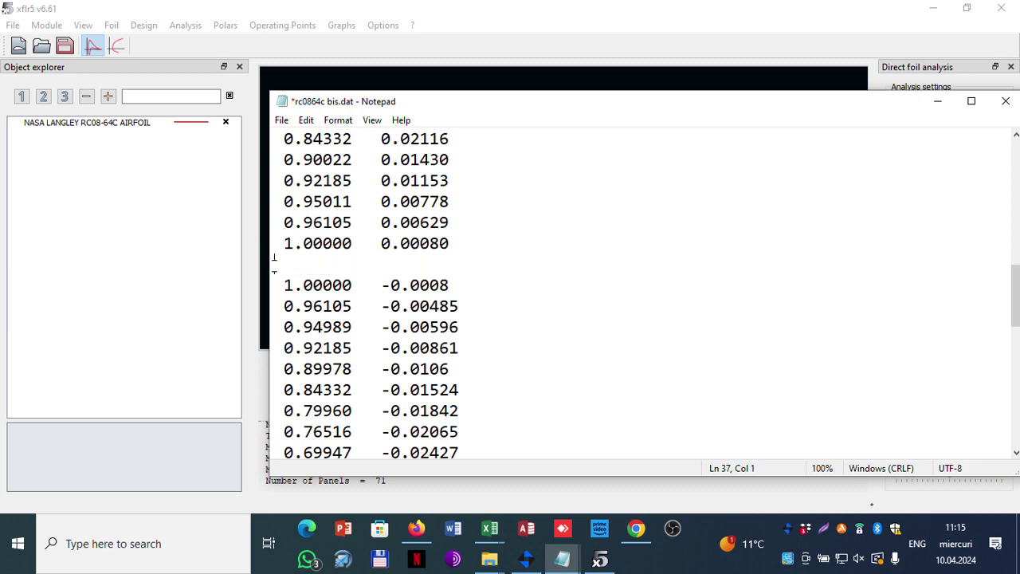
# - Cut the upper-surface rows from the first 0.00000 0.00000 through 1.00000 0.00080 out of rc0864c bis.dat
pyautogui.scroll(10, 428, 273)
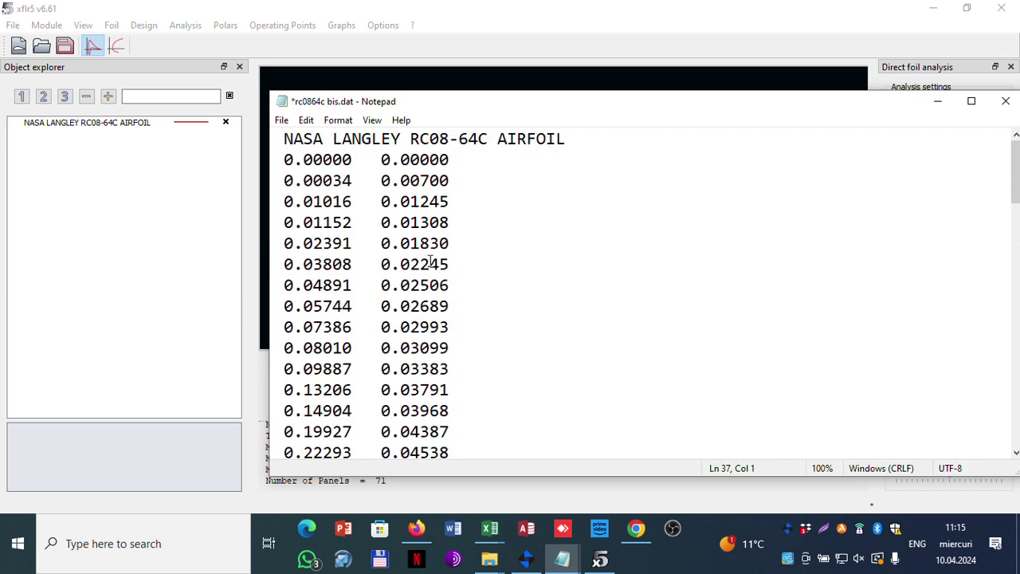
pyautogui.scroll(-15, 430, 260)
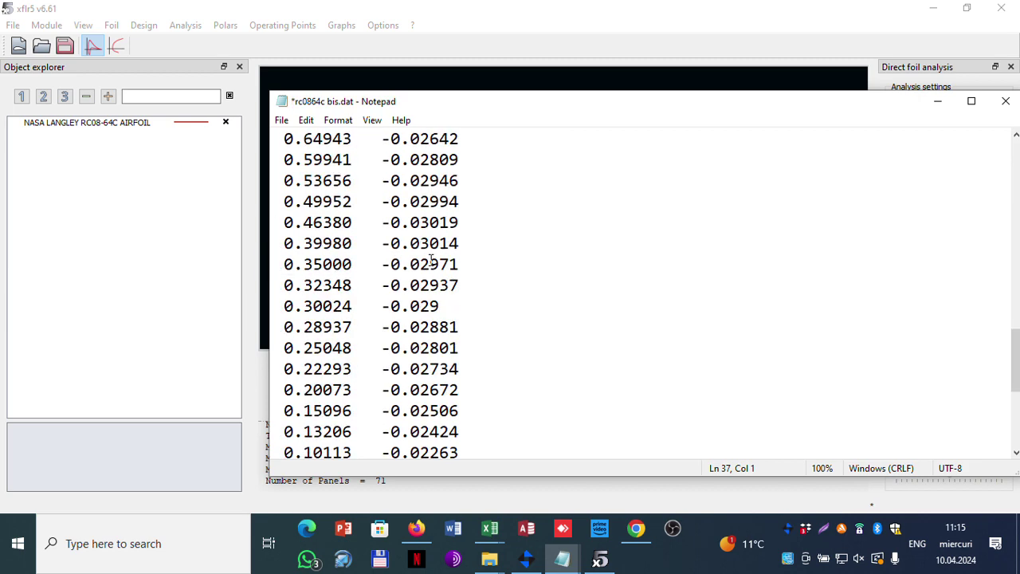
pyautogui.scroll(-5, 434, 253)
pyautogui.scroll(12, 430, 256)
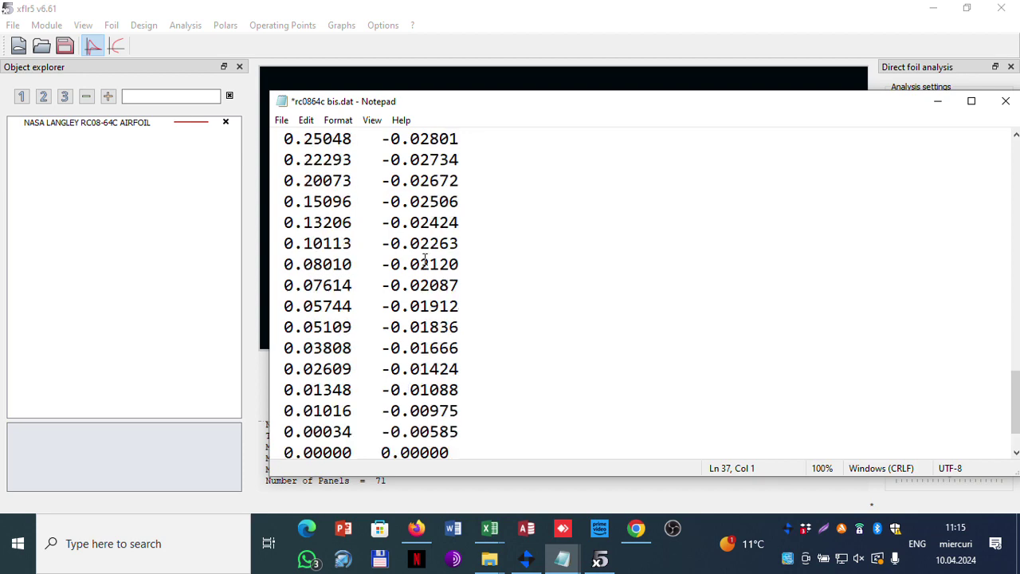
pyautogui.scroll(7, 423, 255)
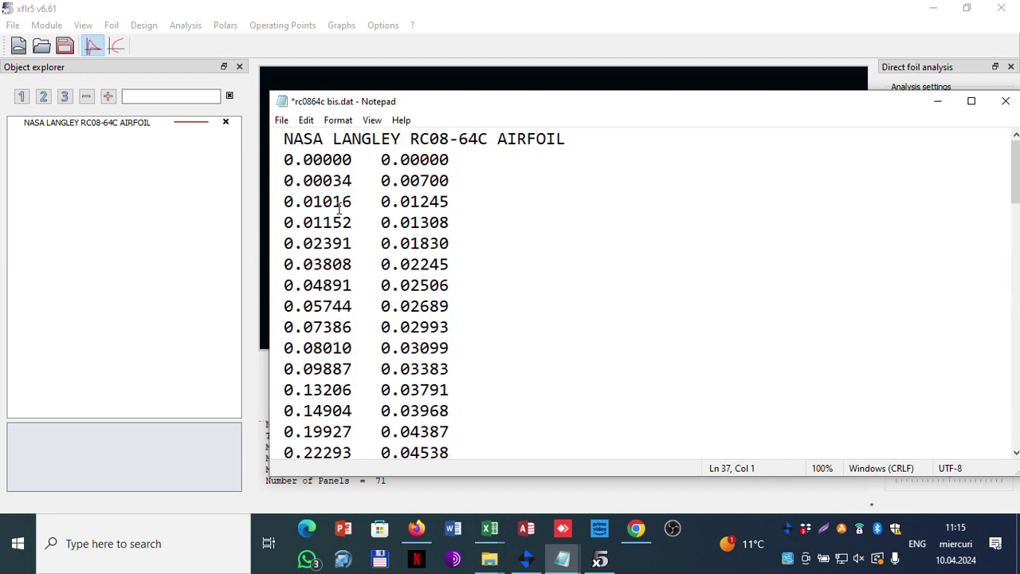
pyautogui.moveTo(283, 158); pyautogui.dragTo(455, 298)
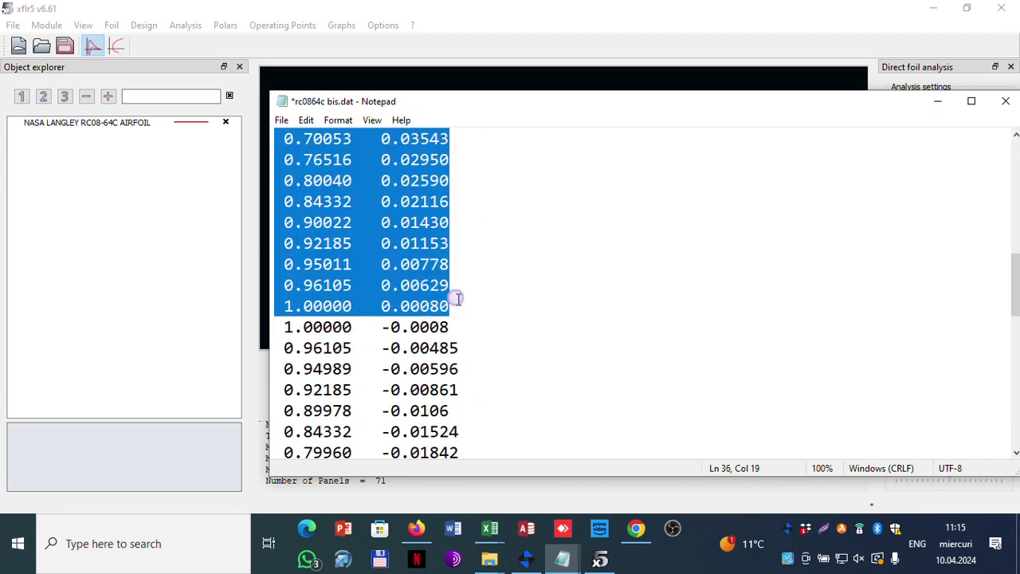
pyautogui.rightClick(416, 313)
pyautogui.click(465, 111)
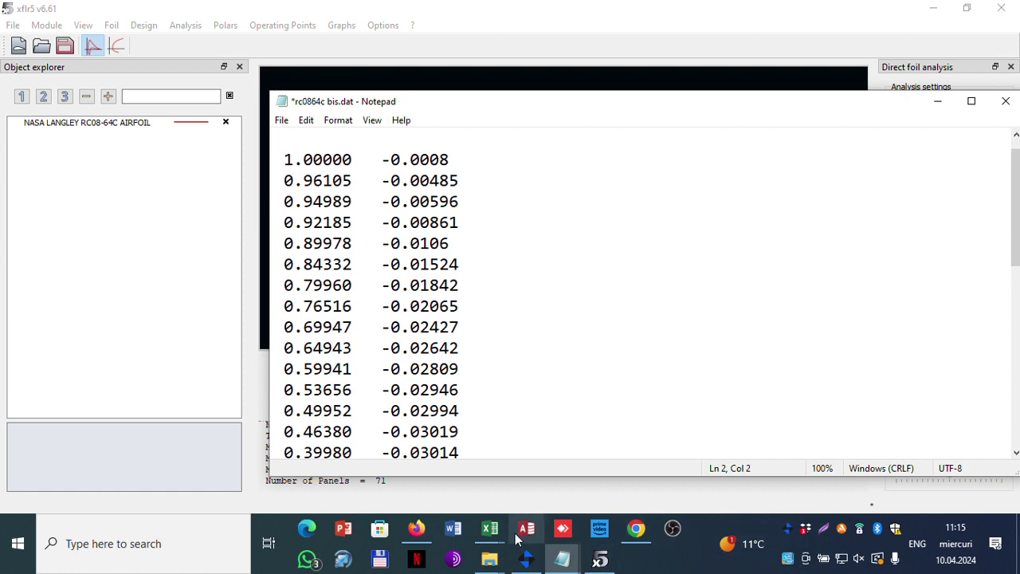
# - Check the order of the upper- and lower-surface rows in NACA 2215.dat down to its last row
pyautogui.moveTo(571, 563)
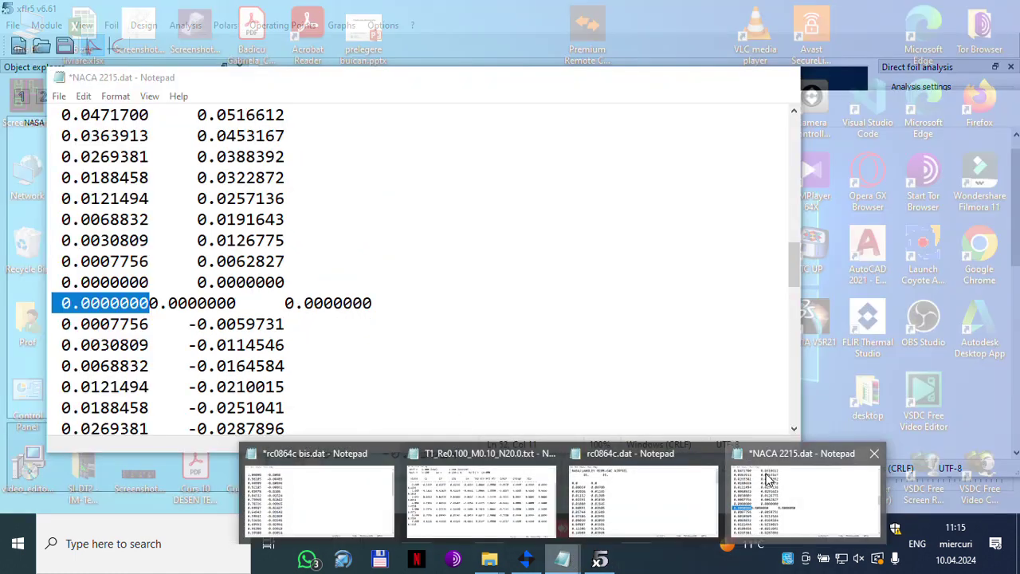
pyautogui.click(767, 476)
pyautogui.scroll(14, 555, 238)
pyautogui.scroll(-20, 510, 230)
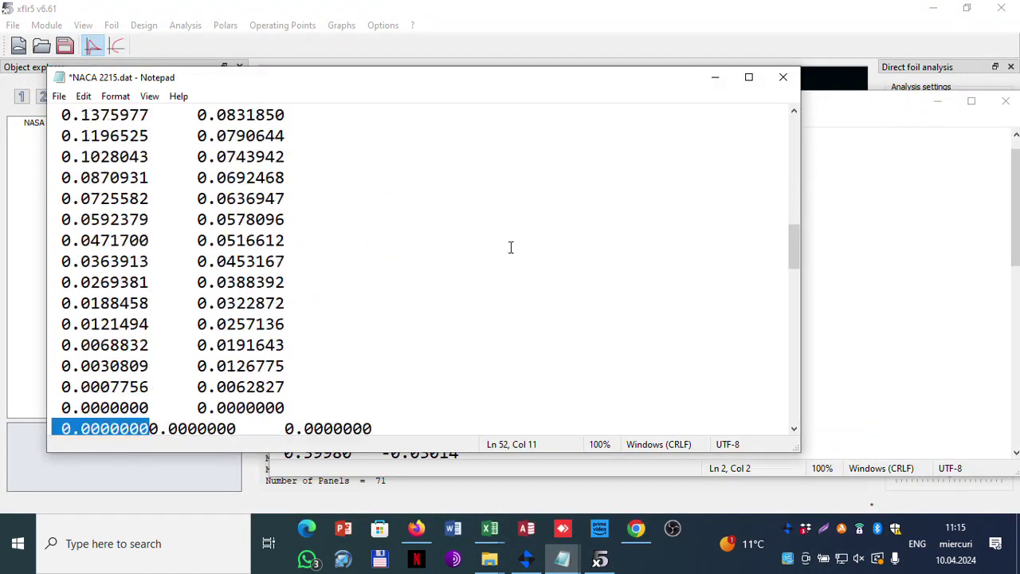
pyautogui.scroll(-6, 510, 249)
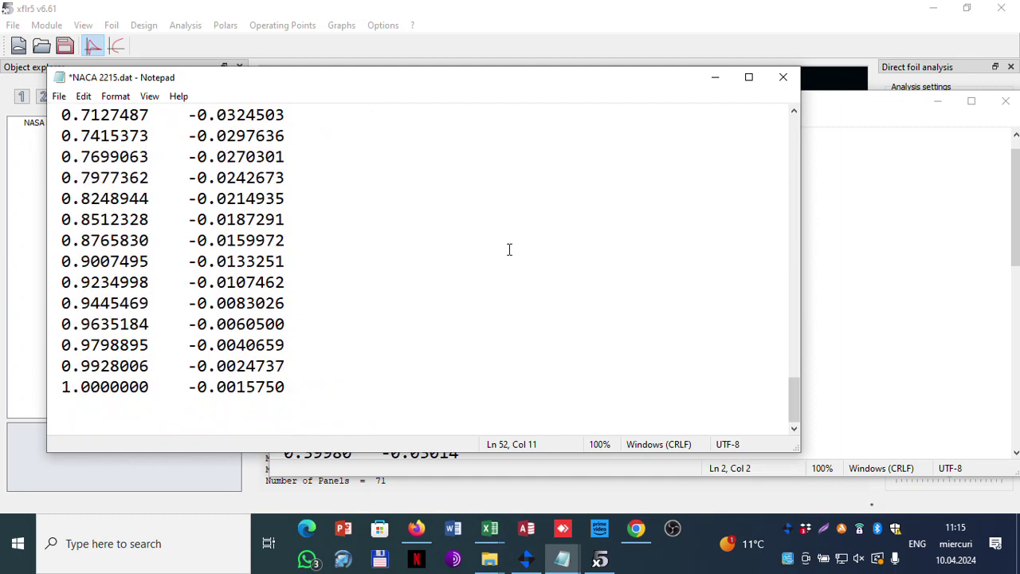
pyautogui.click(715, 77)
# - Remove the empty line and extra space between the airfoil title and the 1.00000 -0.0008 row
pyautogui.hotkey('ctrl', 'v')
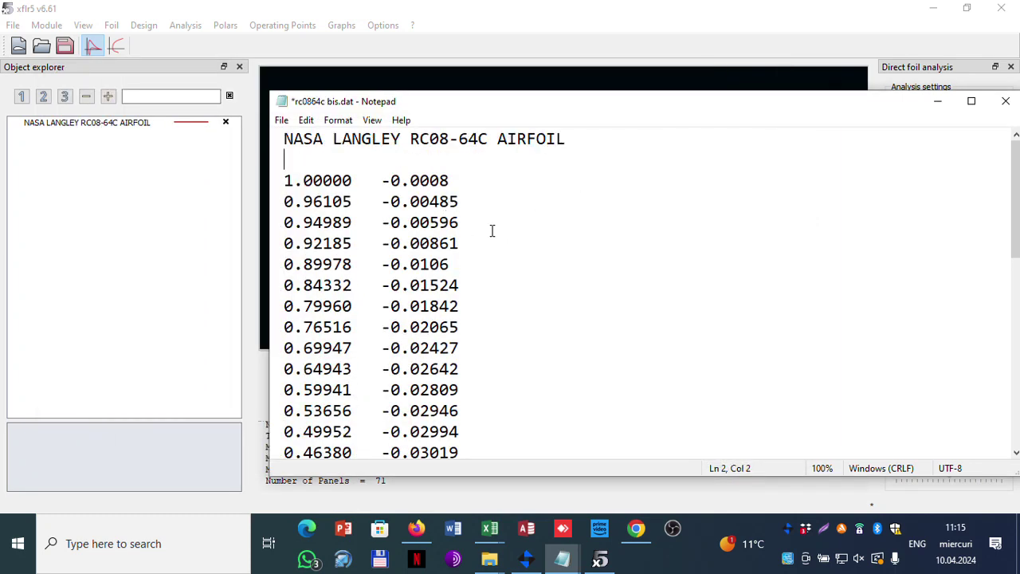
pyautogui.press('Delete')
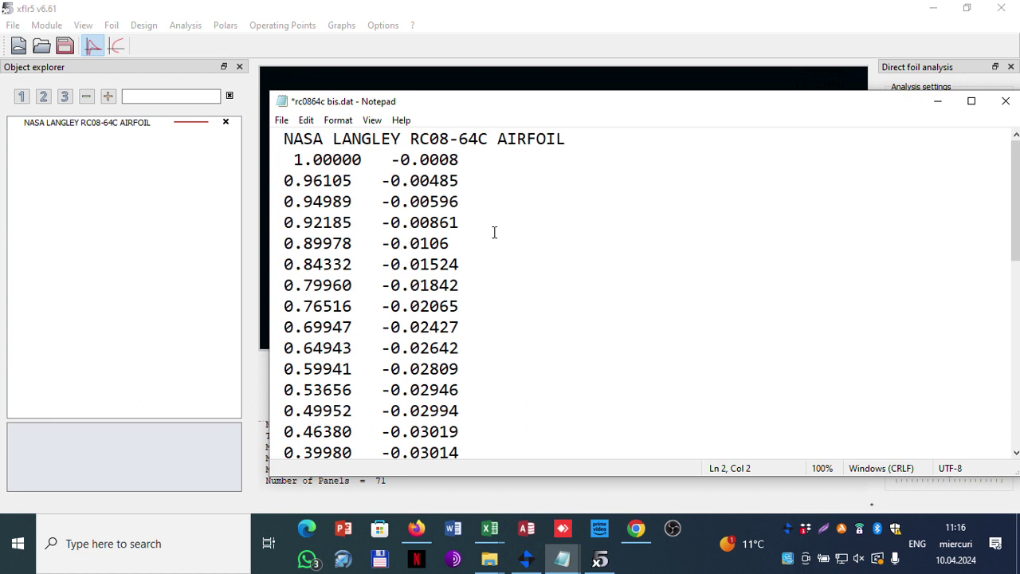
pyautogui.press('Delete')
# - Paste the cut upper-surface rows on a new line after the final 0.00000 0.00000 row
pyautogui.scroll(-10, 490, 255)
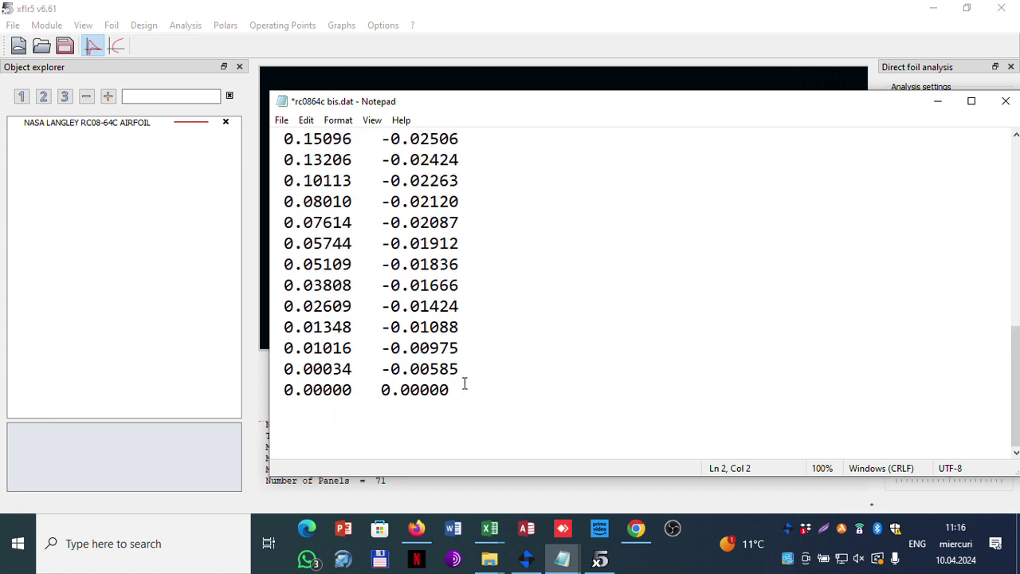
pyautogui.click(465, 384)
pyautogui.press('Return')
pyautogui.press('Tab')
pyautogui.hotkey('ctrl', 'v')
# - Delete the duplicate 0.00000 0.00000 row where the two surfaces meet and save rc0864c bis.dat
pyautogui.scroll(10, 463, 346)
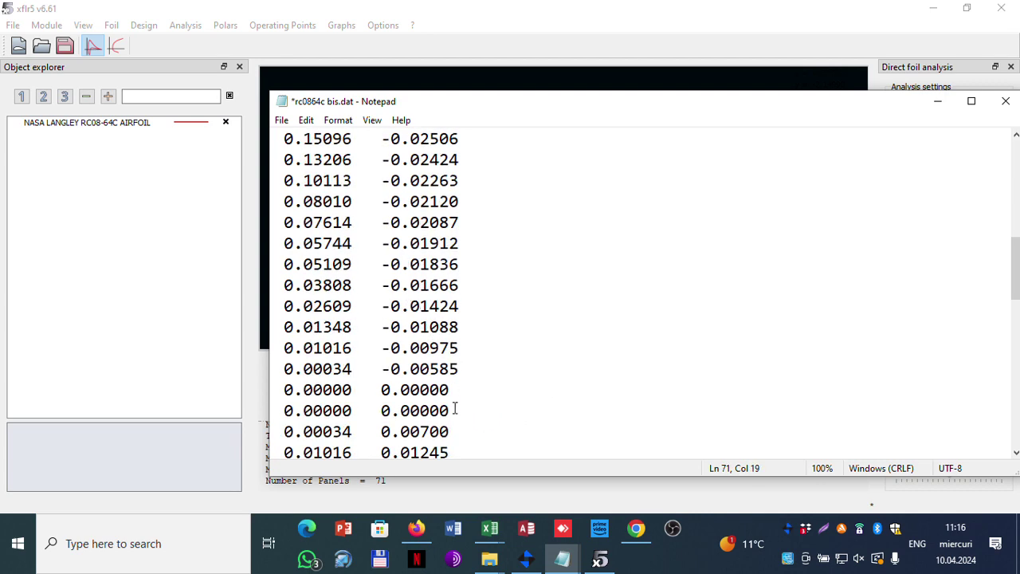
pyautogui.moveTo(454, 410); pyautogui.dragTo(255, 407)
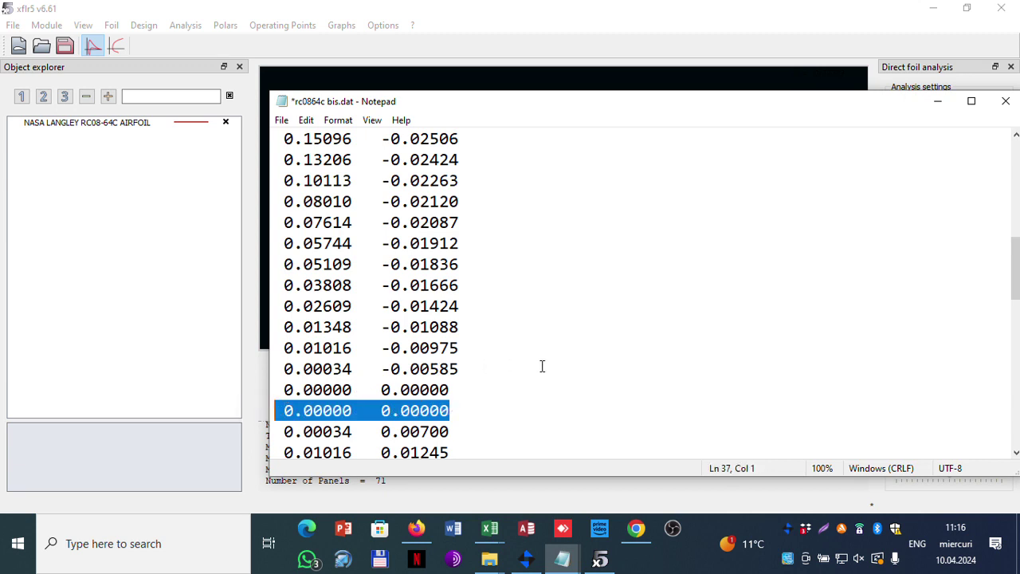
pyautogui.press('BackSpace')
pyautogui.press('BackSpace')
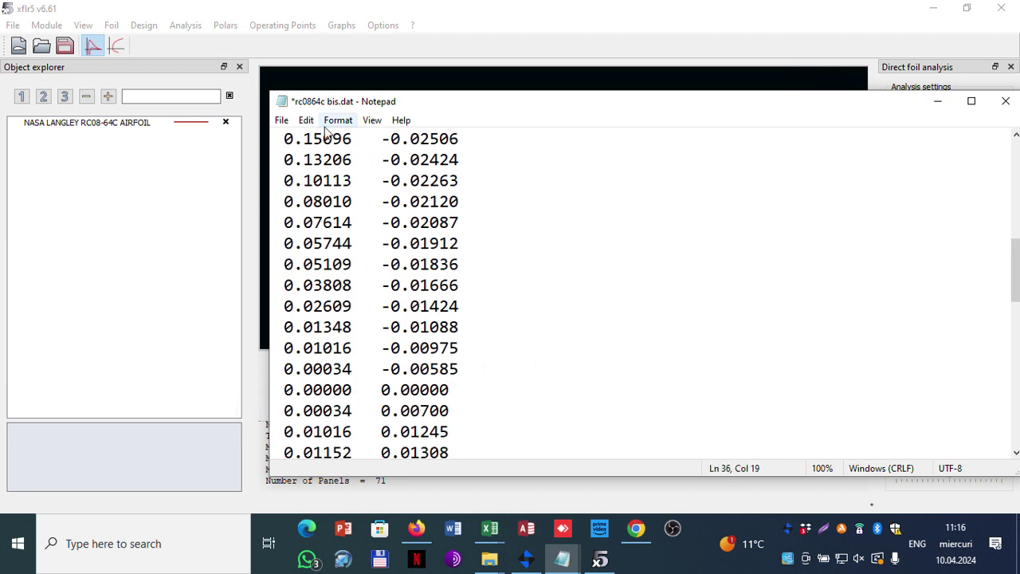
pyautogui.click(282, 127)
pyautogui.click(305, 187)
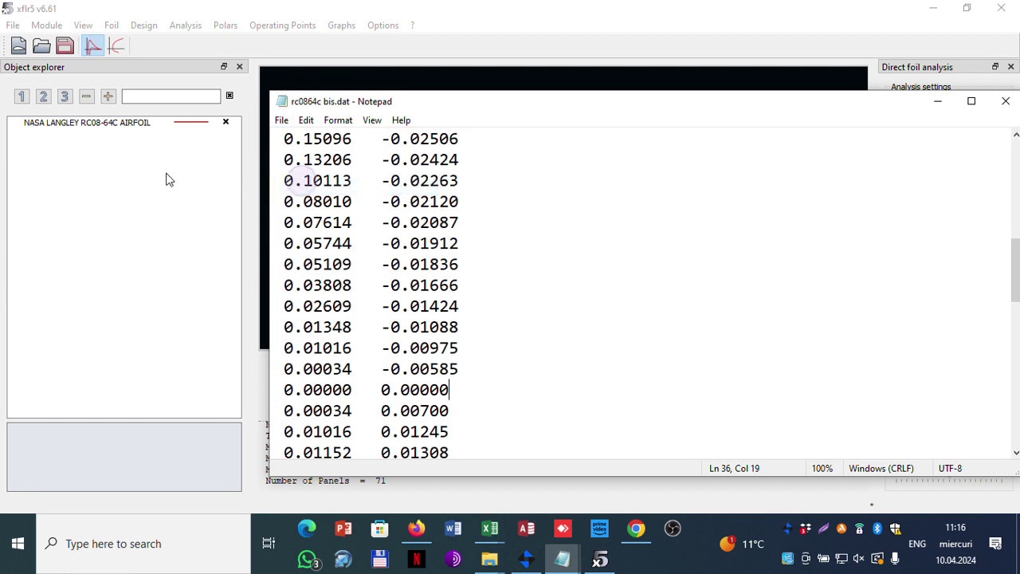
# - Switch to xflr5 and delete the outdated NASA LANGLEY RC08-64C AIRFOIL with its associated polars
pyautogui.click(141, 175)
pyautogui.click(227, 122)
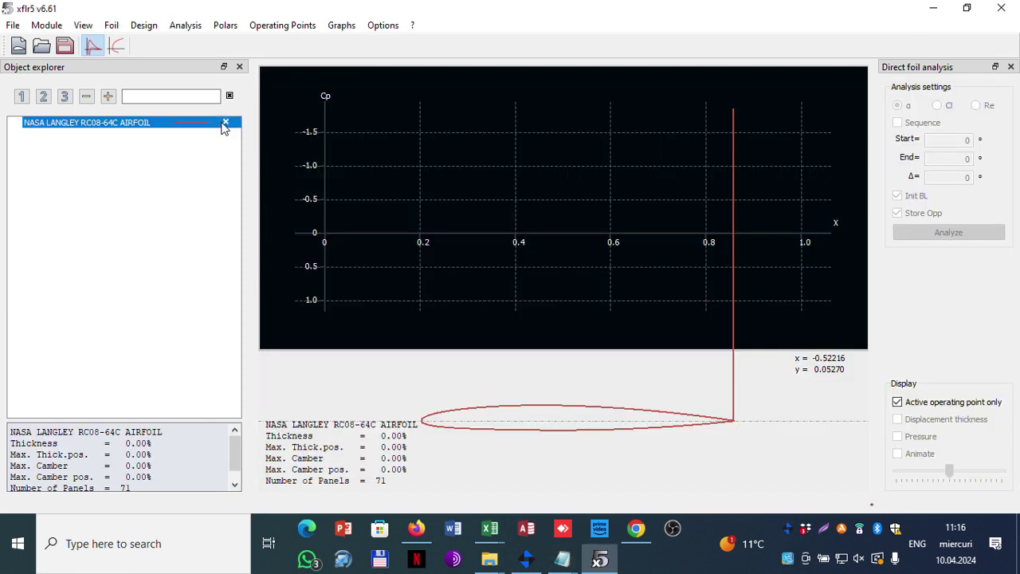
pyautogui.rightClick(223, 123)
pyautogui.click(263, 182)
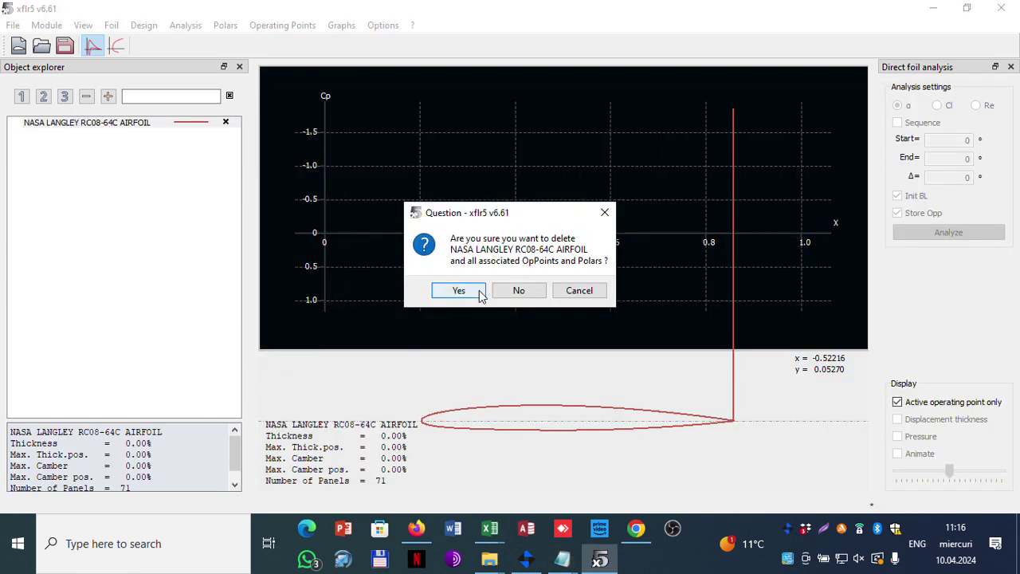
pyautogui.click(469, 285)
# - Load the reordered rc0864c bis.dat from the profile folder
pyautogui.click(42, 46)
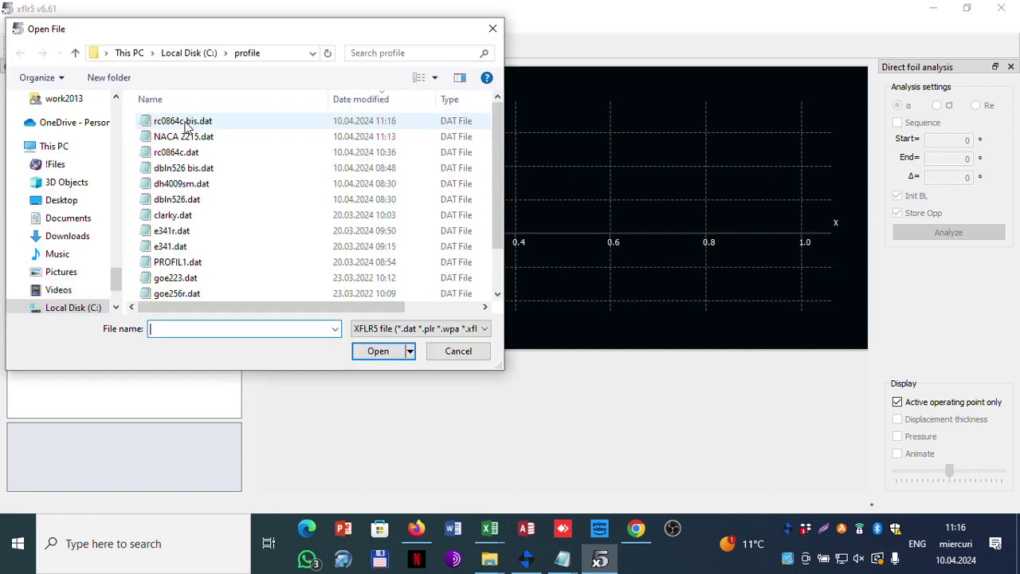
pyautogui.click(183, 121)
pyautogui.click(373, 351)
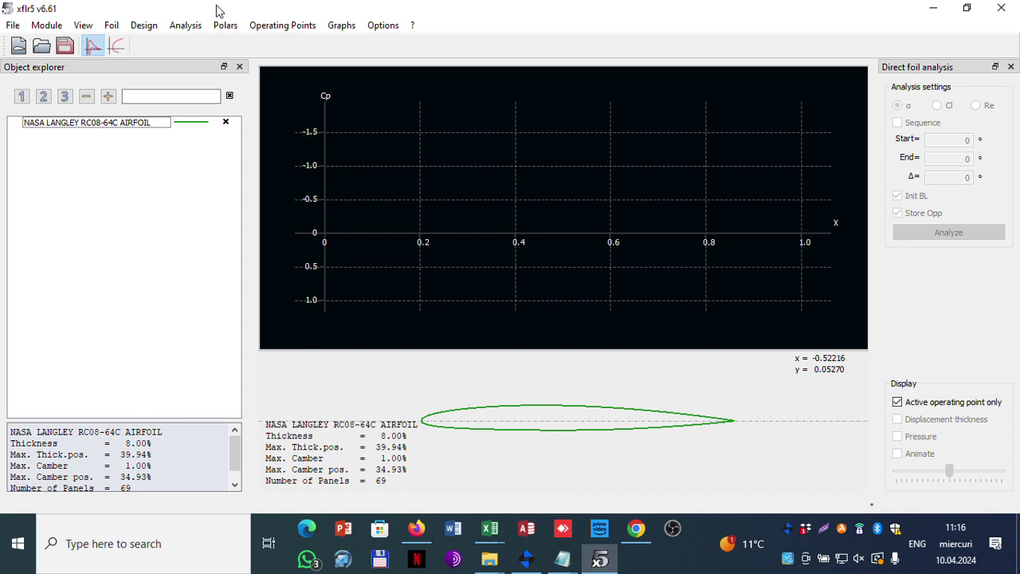
# - Open the foil's analysis parameters and set Reynolds to 2.1736e+6, copied from the Aerospaceweb atmosphere calculator in Chrome
pyautogui.click(186, 23)
pyautogui.click(196, 45)
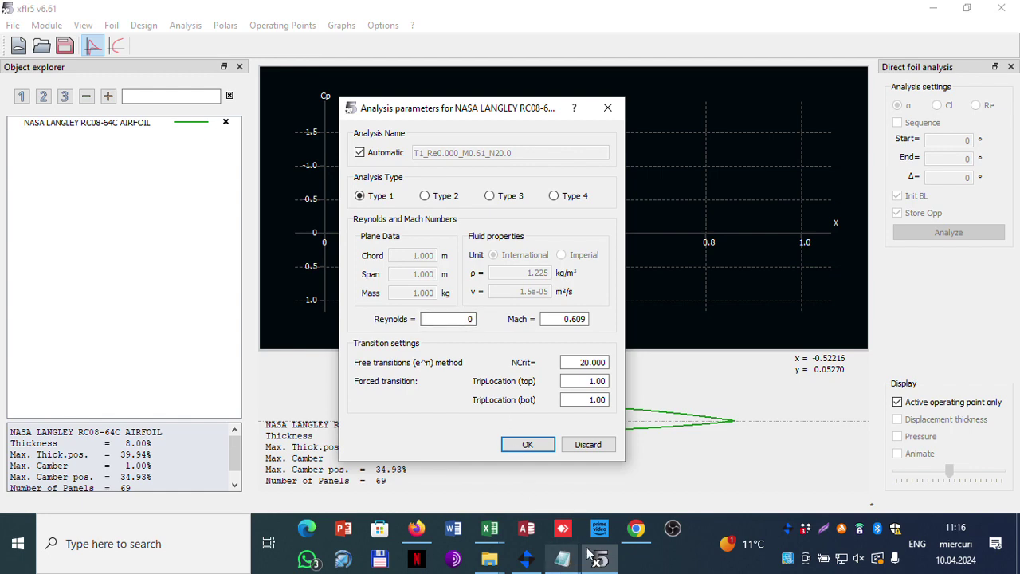
pyautogui.click(636, 528)
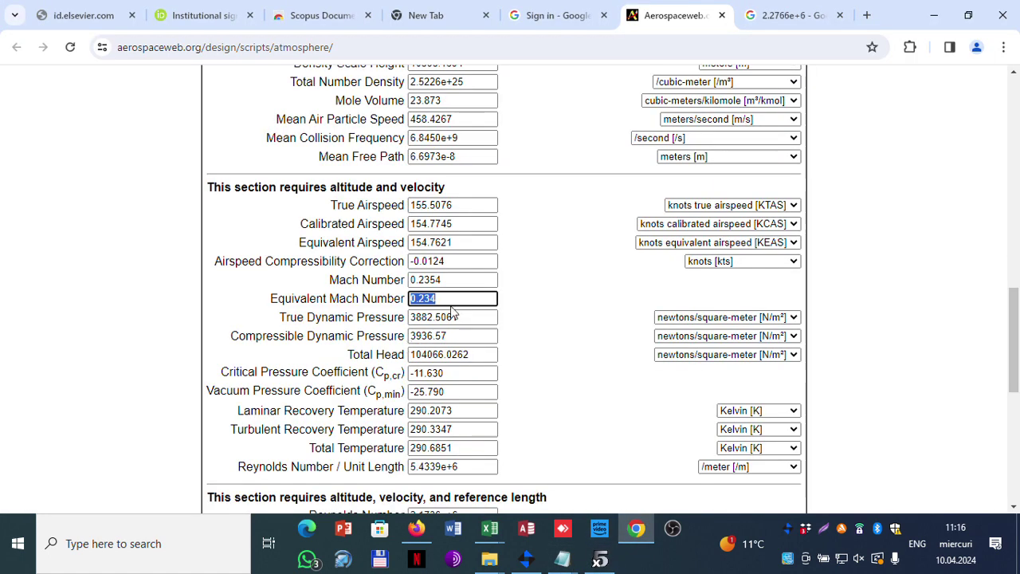
pyautogui.scroll(-3, 448, 303)
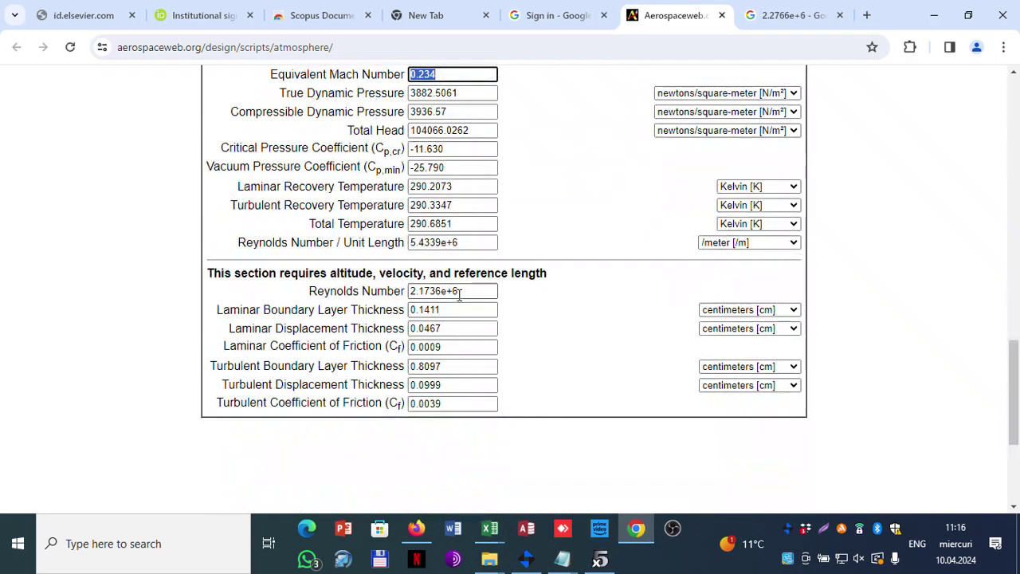
pyautogui.moveTo(458, 291); pyautogui.dragTo(382, 291)
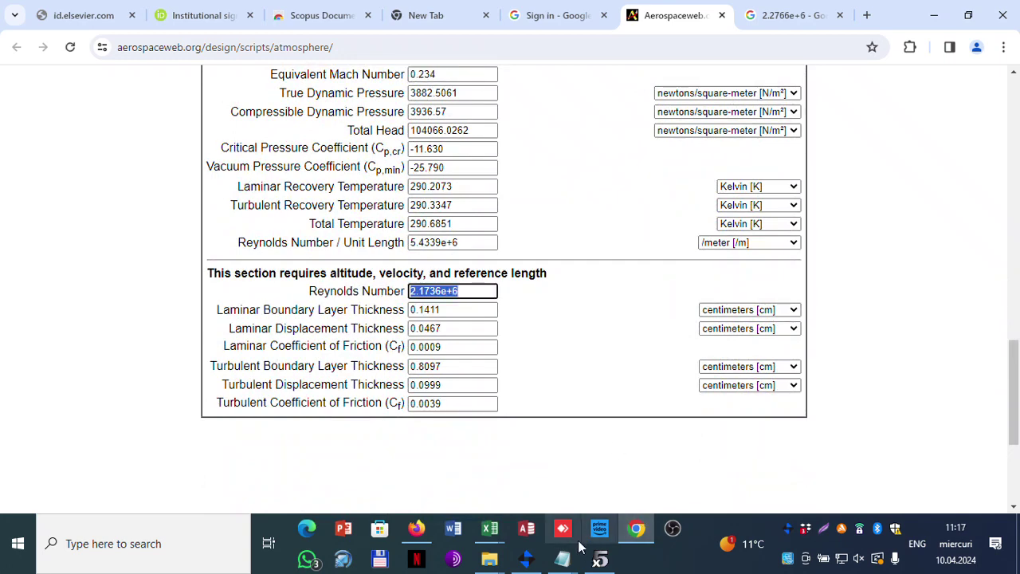
pyautogui.click(600, 562)
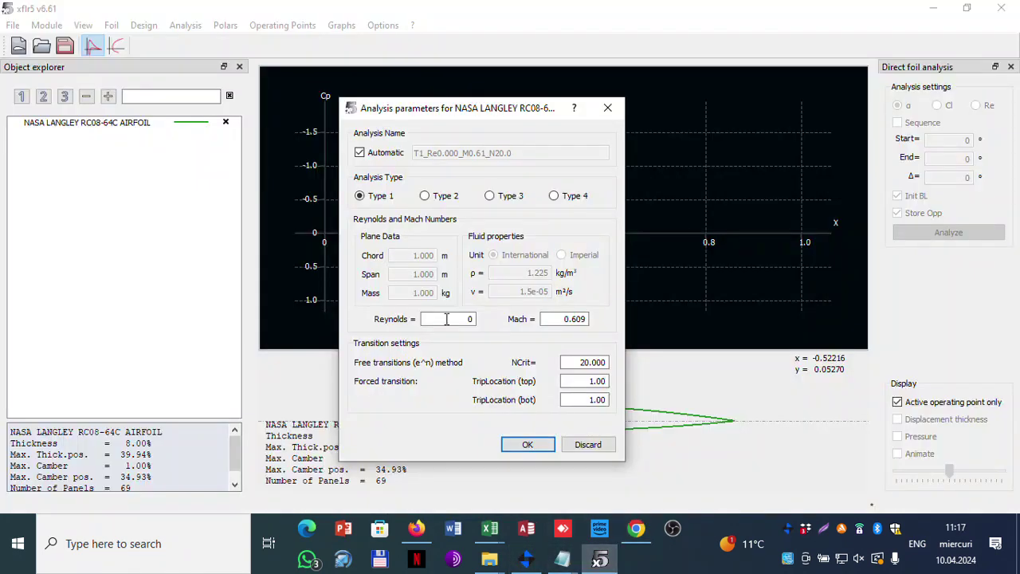
pyautogui.doubleClick(447, 318)
pyautogui.write('2.1736e+06')
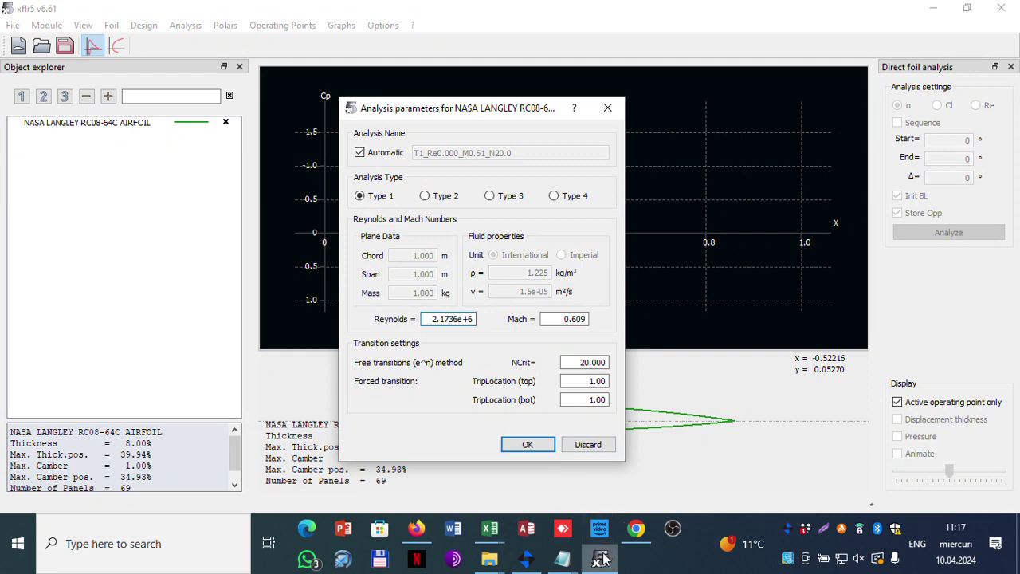
# - Copy the equivalent Mach number 0.234 from the Aerospaceweb calculator in Chrome, set it as the xflr5 analysis Mach, and create the polar
pyautogui.click(600, 527)
pyautogui.click(635, 528)
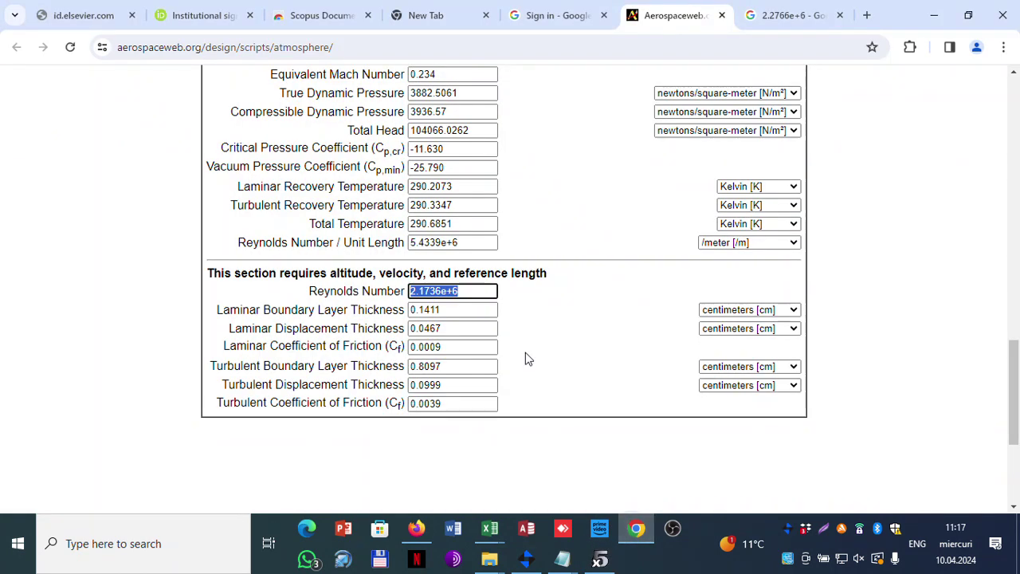
pyautogui.scroll(4, 524, 351)
pyautogui.scroll(-2, 458, 260)
pyautogui.doubleClick(444, 223)
pyautogui.hotkey('ctrl', 'c')
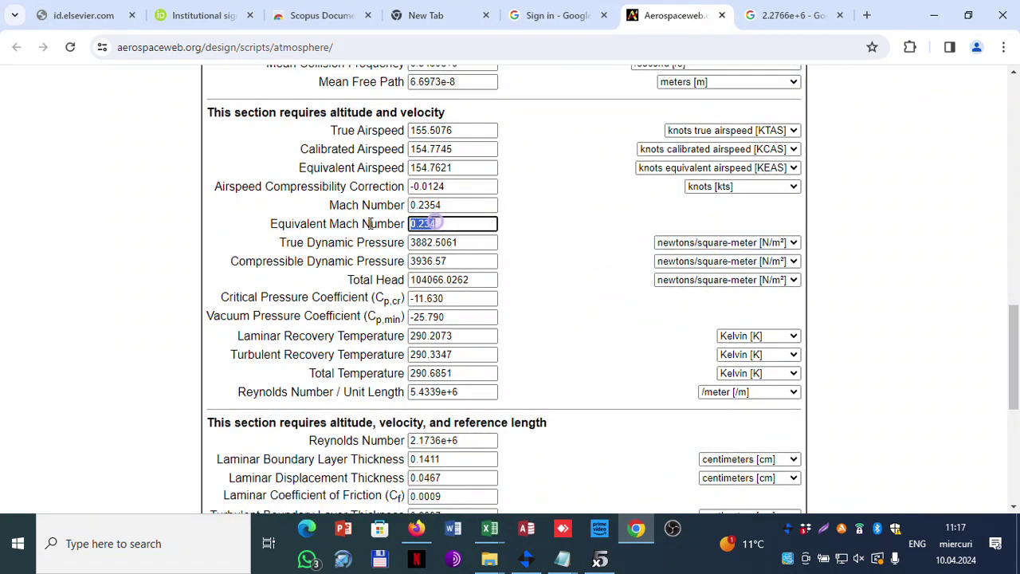
pyautogui.click(599, 560)
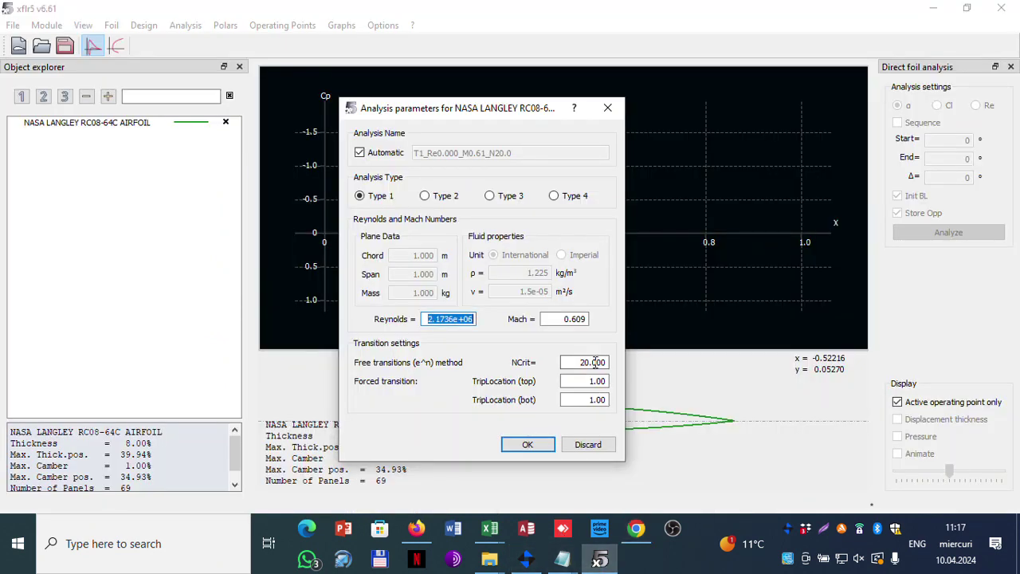
pyautogui.doubleClick(574, 318)
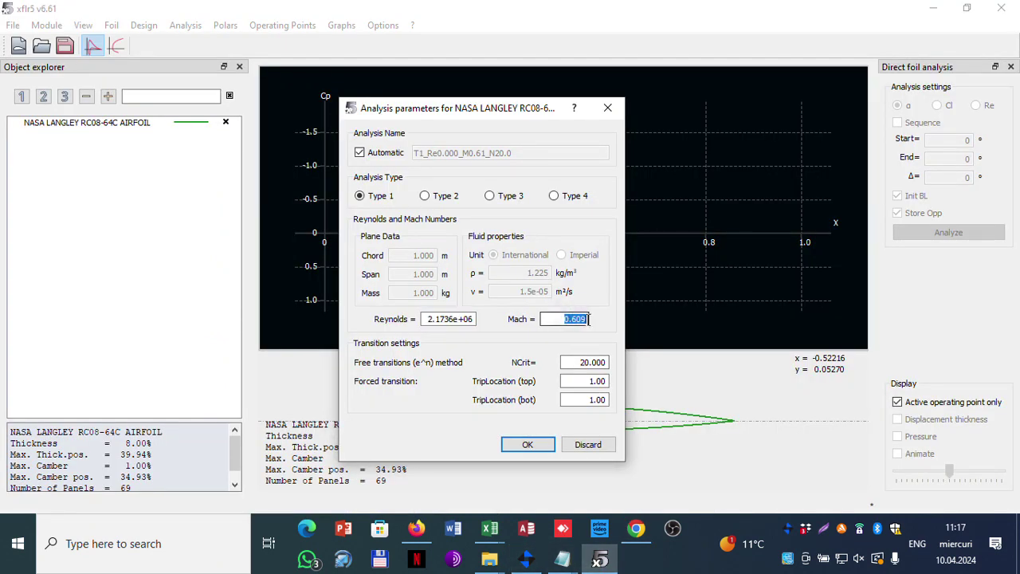
pyautogui.hotkey('ctrl', 'v')
pyautogui.click(526, 443)
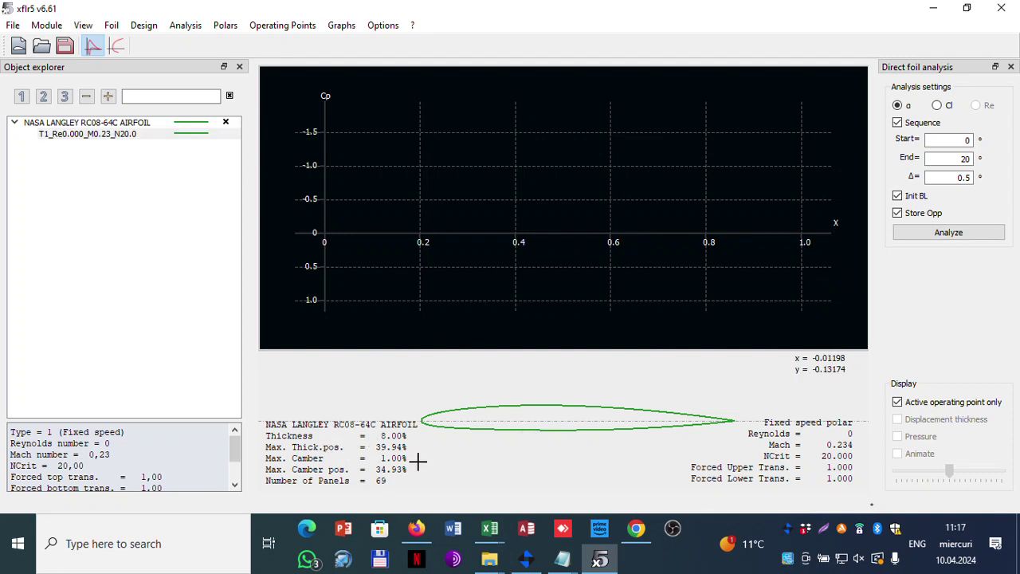
# - Show the polar graphs, set the alpha sequence from -7° to 7°, and try to run the analysis
pyautogui.click(116, 46)
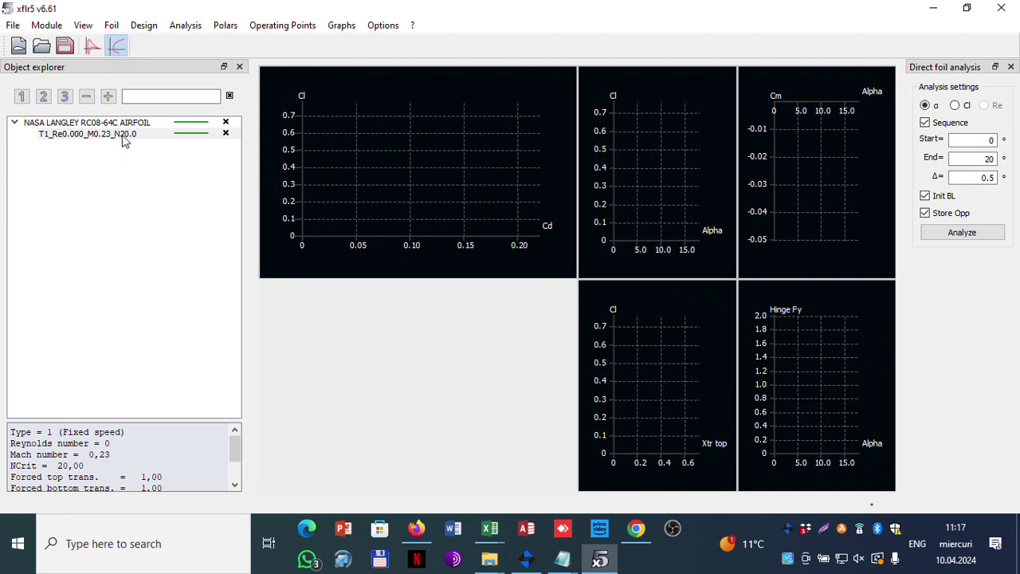
pyautogui.doubleClick(989, 158)
pyautogui.write('7')
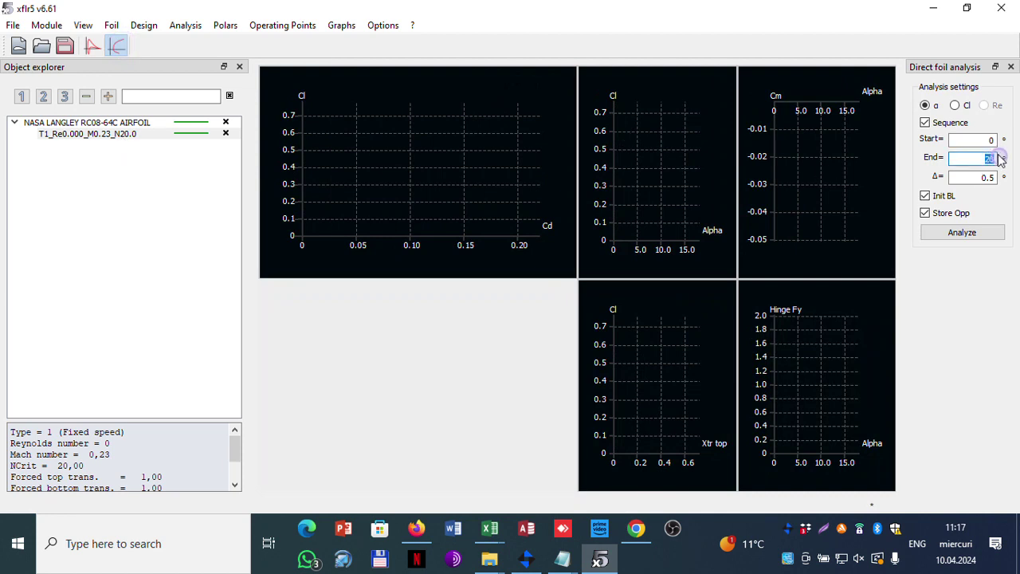
pyautogui.doubleClick(981, 139)
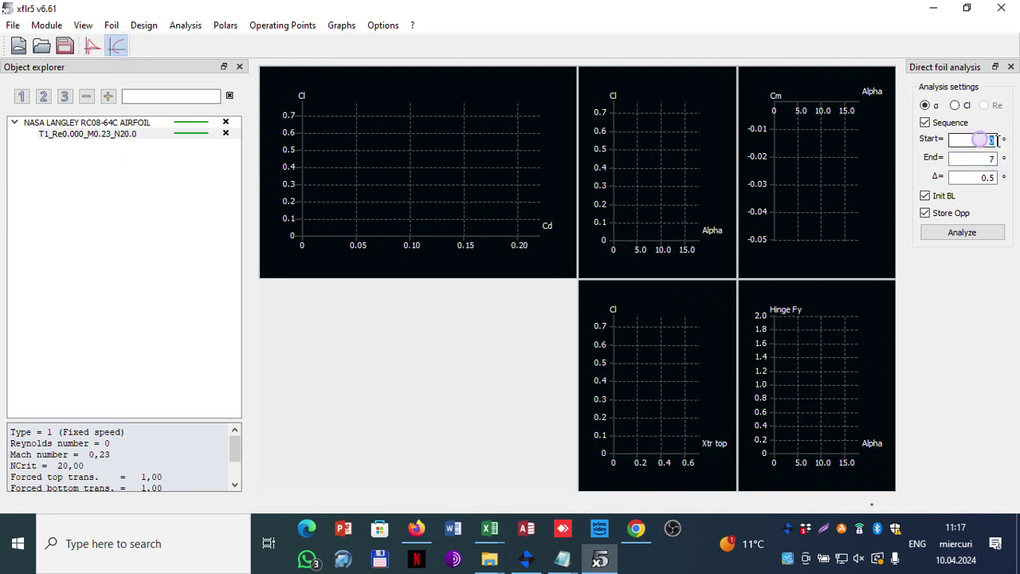
pyautogui.write('-7')
pyautogui.click(960, 232)
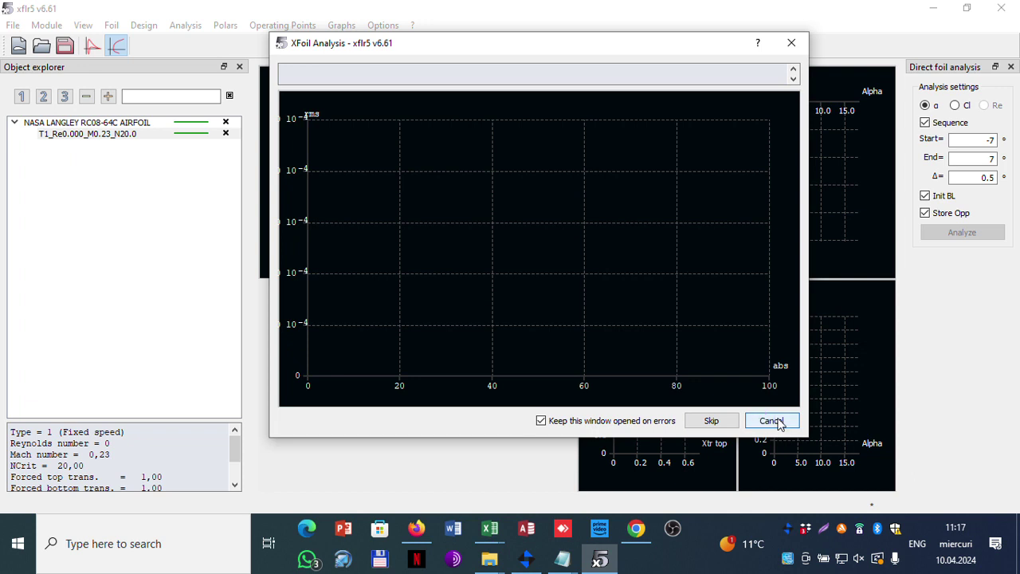
pyautogui.click(792, 46)
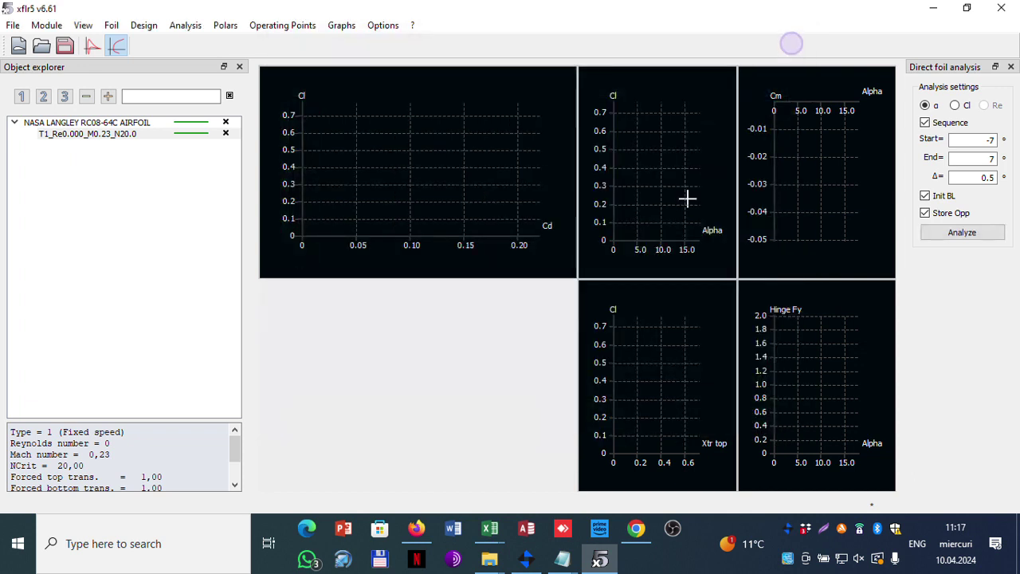
# - Delete the zero-Reynolds polar T1_Re0.000_M0.23_N20.0 from the NASA LANGLEY RC08-64C AIRFOIL
pyautogui.rightClick(138, 141)
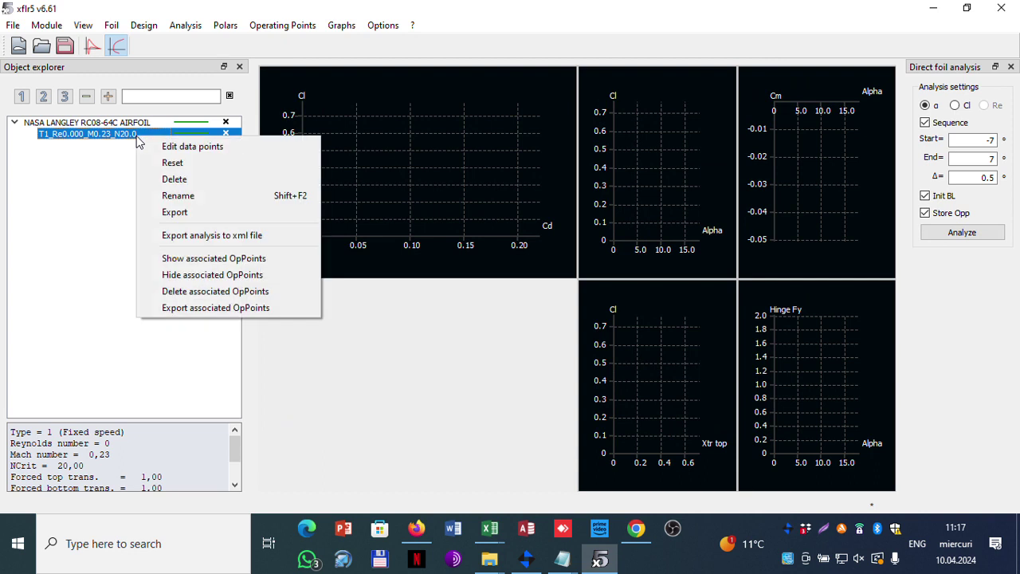
pyautogui.click(174, 179)
pyautogui.click(456, 287)
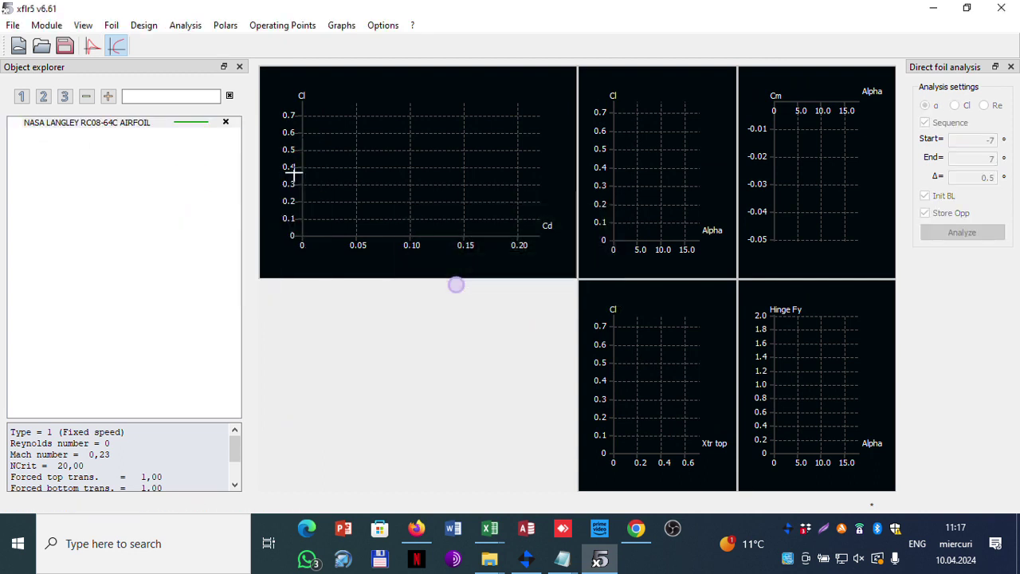
# - Define a new analysis for the foil with Reynolds set to 2173600, checking the value in the Excel sheet and Chrome calculator
pyautogui.click(184, 24)
pyautogui.click(201, 42)
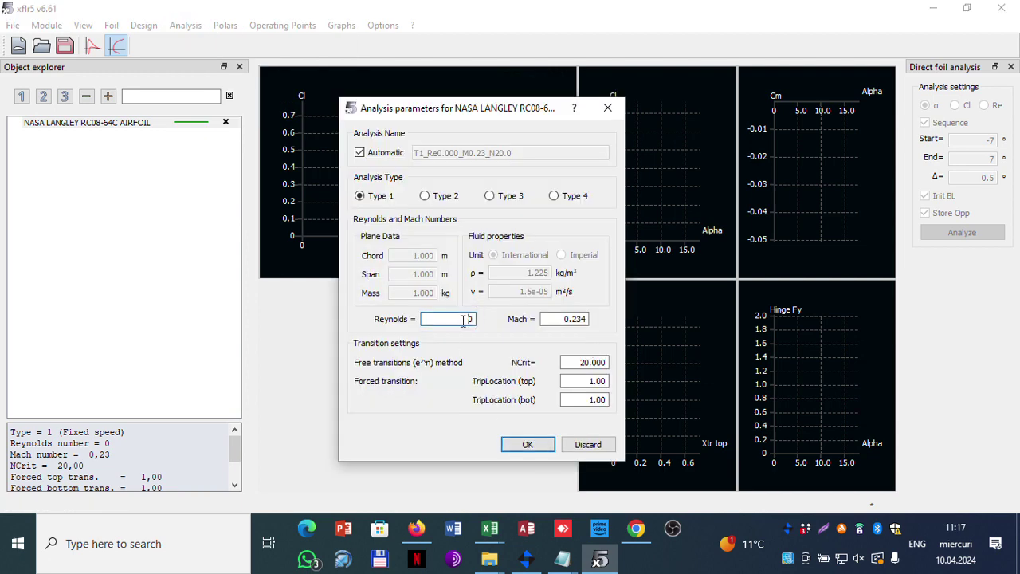
pyautogui.write('0.234')
pyautogui.press('Tab')
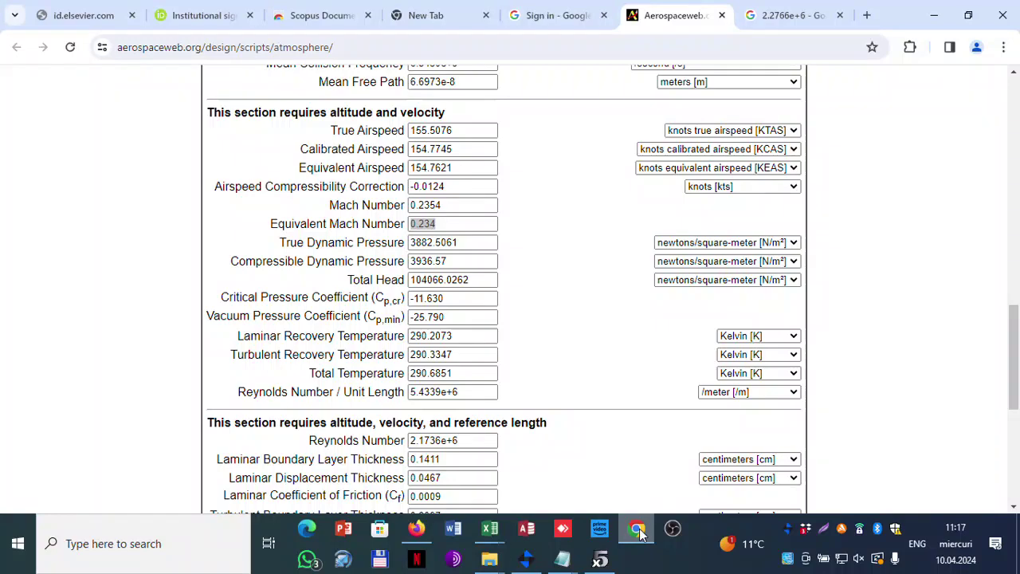
pyautogui.click(637, 529)
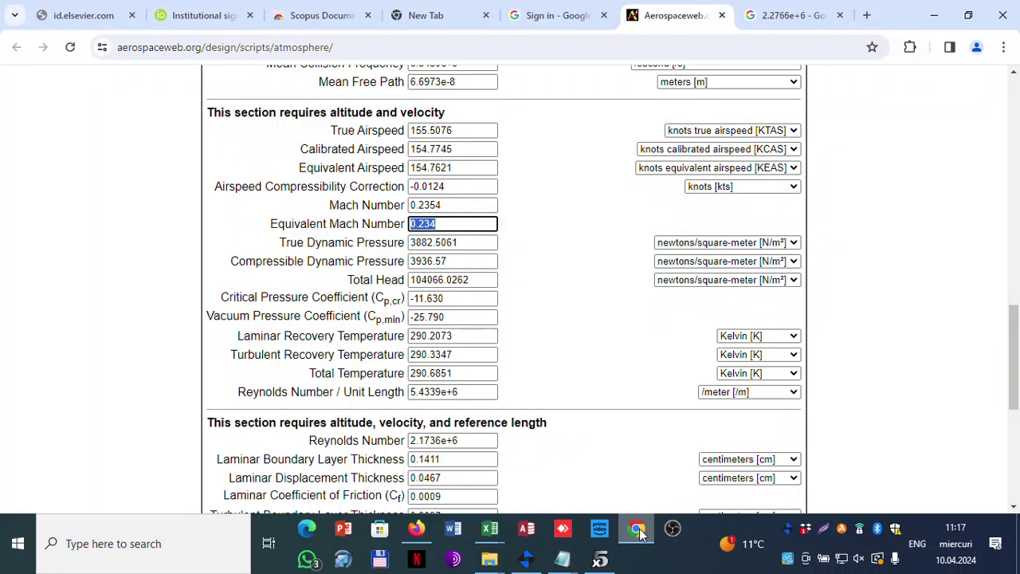
pyautogui.moveTo(490, 529)
pyautogui.click(627, 475)
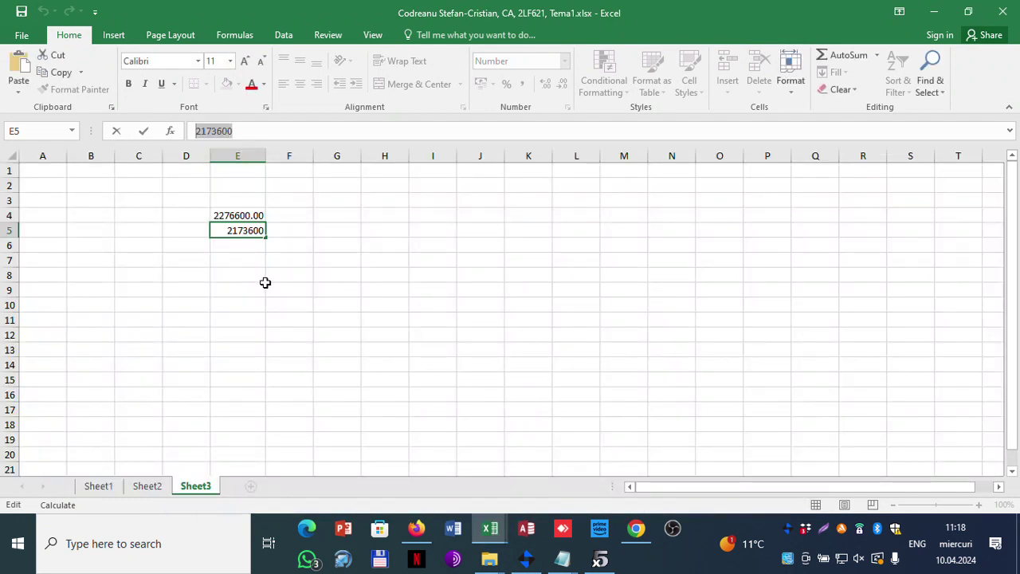
pyautogui.click(636, 528)
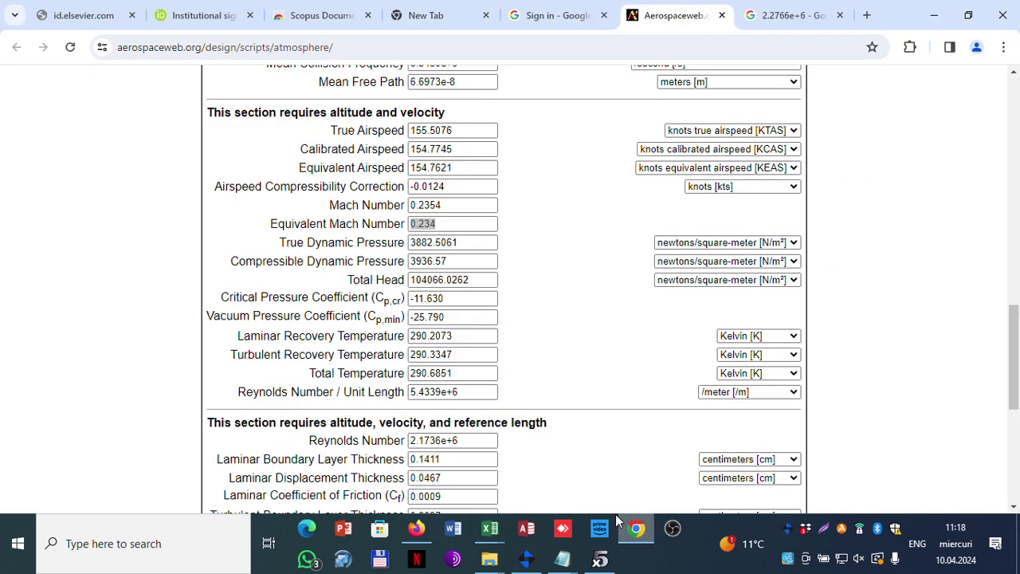
pyautogui.hotkey('alt', 'Tab')
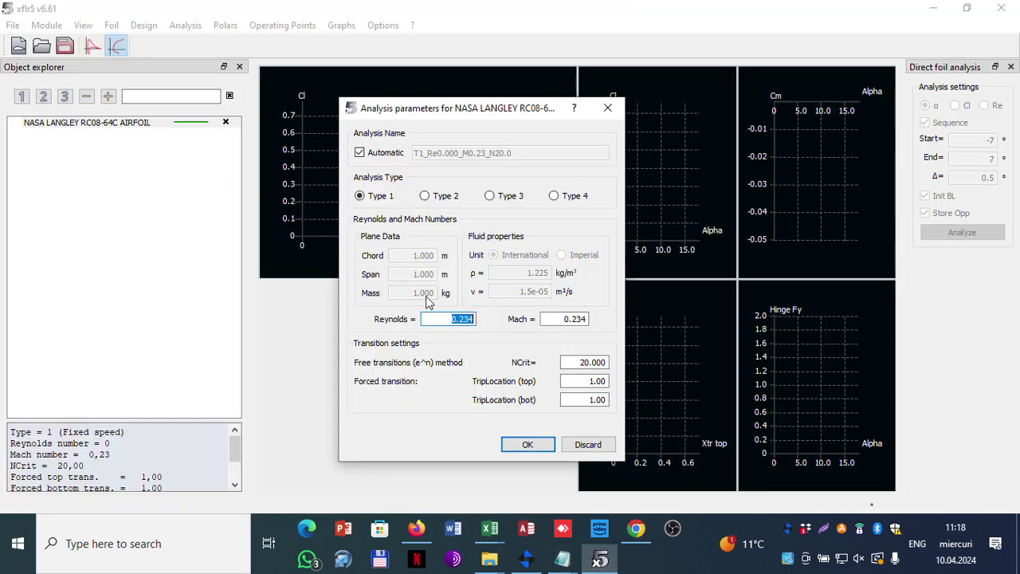
pyautogui.write('2173')
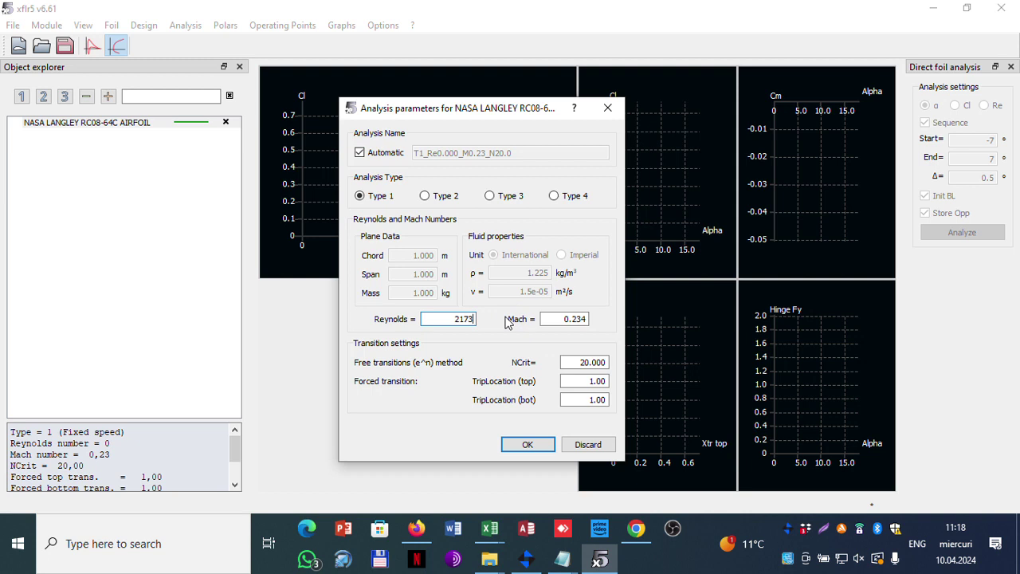
pyautogui.write('600')
pyautogui.click(526, 445)
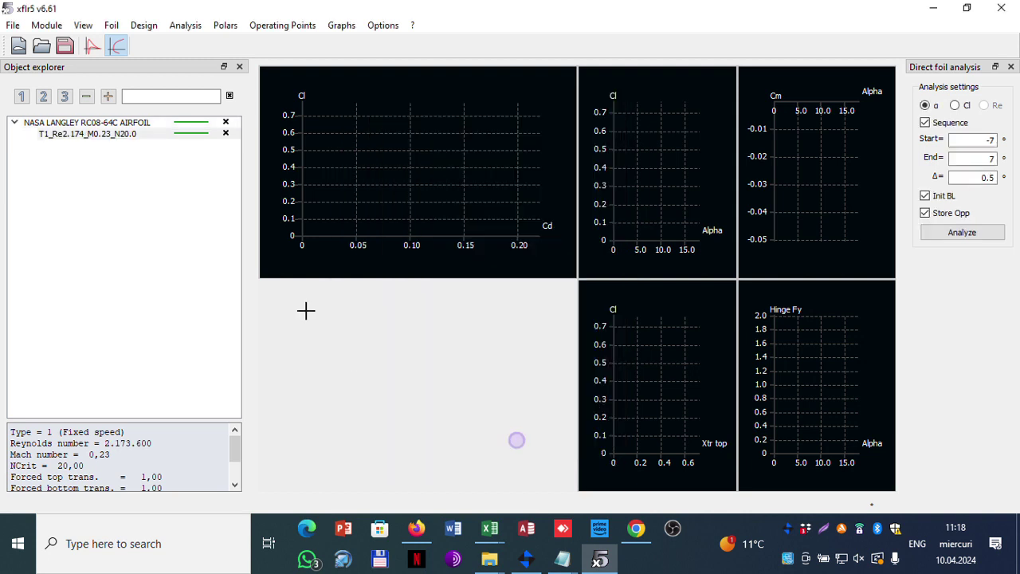
# - Run the analysis of the T1_Re2.174_M0.23_N20.0 polar over the alpha sequence and close the XFoil analysis report
pyautogui.rightClick(96, 139)
pyautogui.click(69, 214)
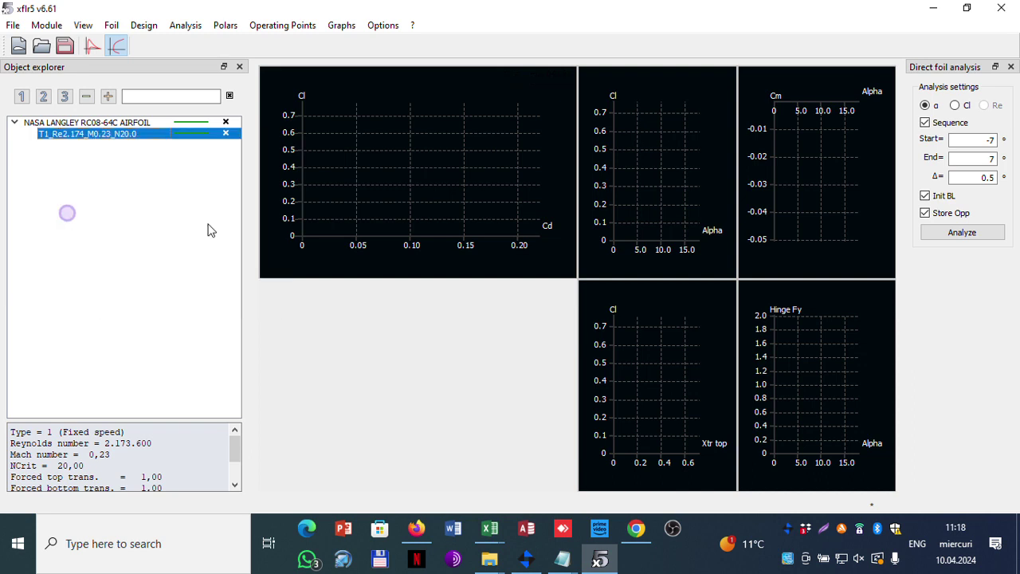
pyautogui.click(956, 232)
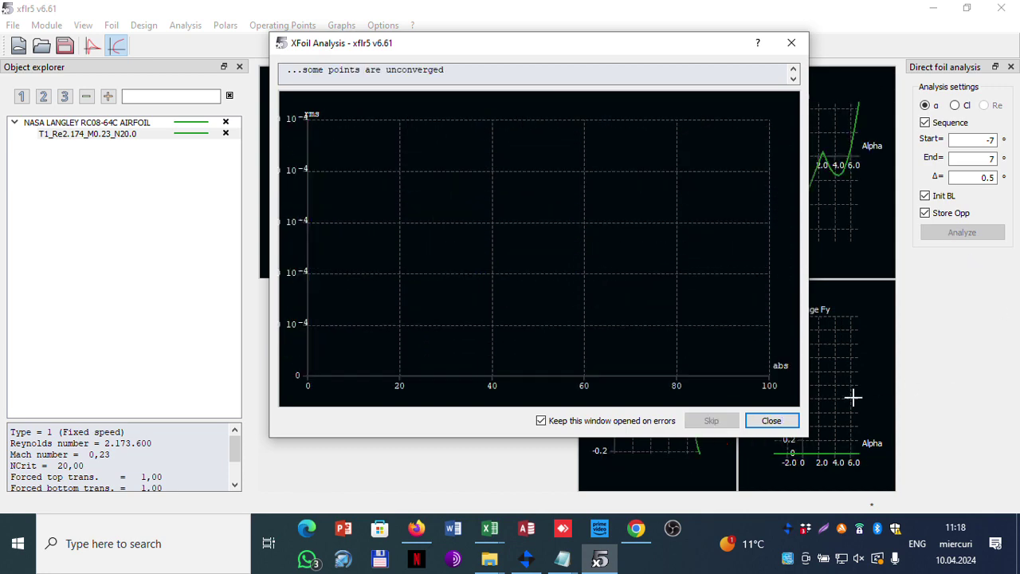
pyautogui.click(769, 420)
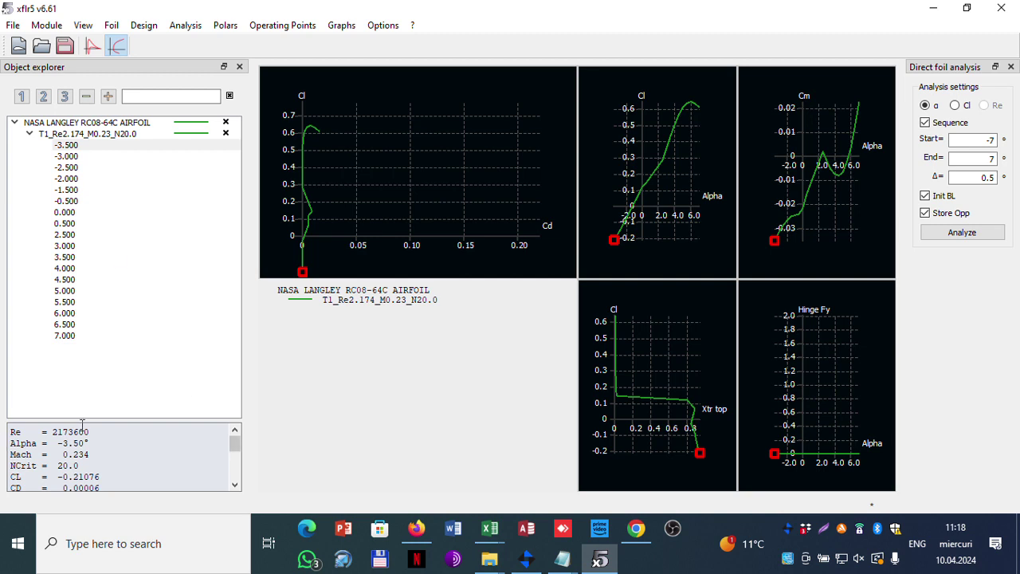
# - Show the operating point view with animation, pressure arrows and displacement thickness enabled for the foil
pyautogui.click(92, 45)
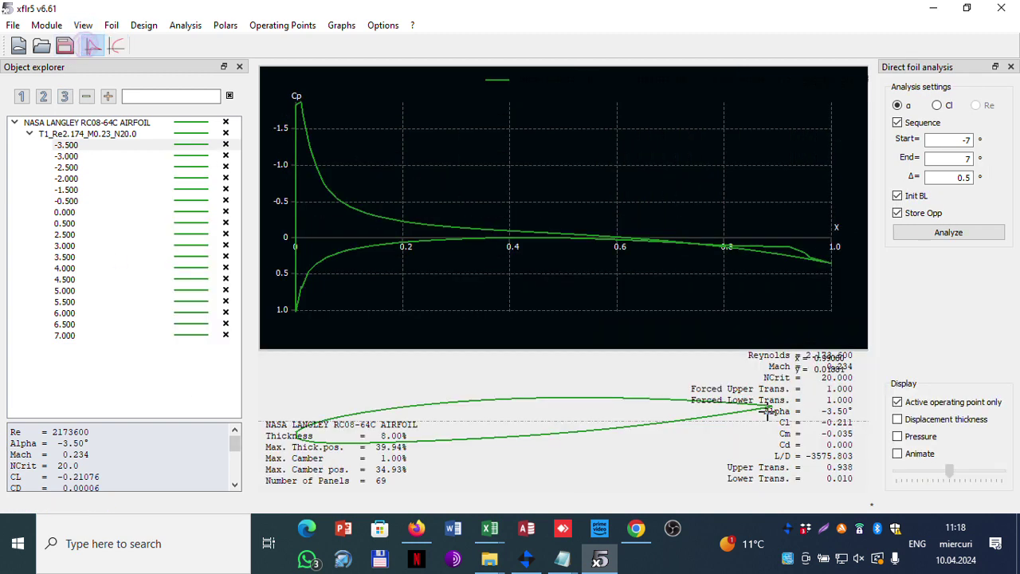
pyautogui.click(901, 456)
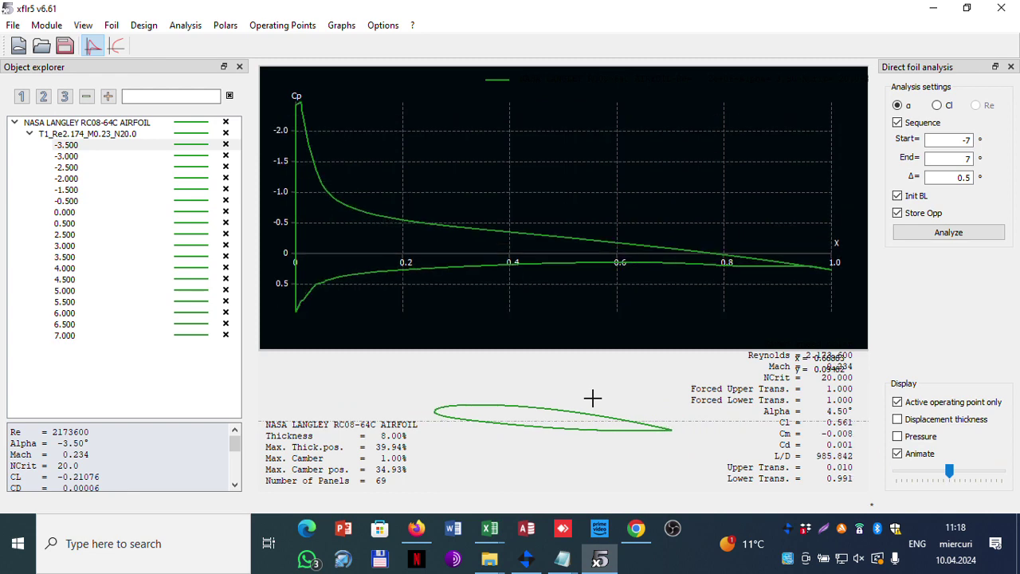
pyautogui.click(898, 437)
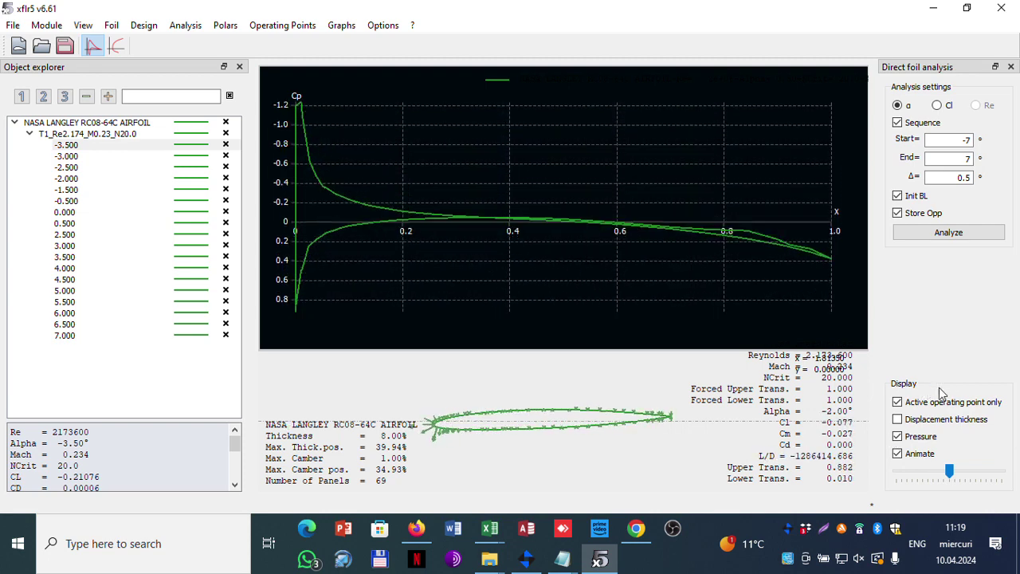
pyautogui.click(897, 420)
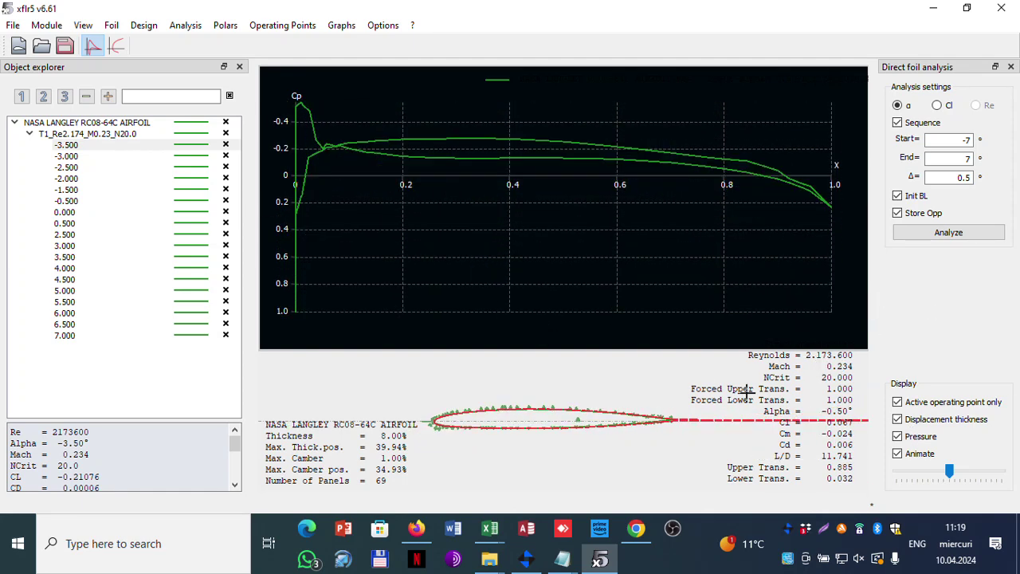
# - Export the T1_Re2.174 polar to the profile folder as Decolare T1_Re2.174_M0.23_N20.0.txt
pyautogui.click(116, 46)
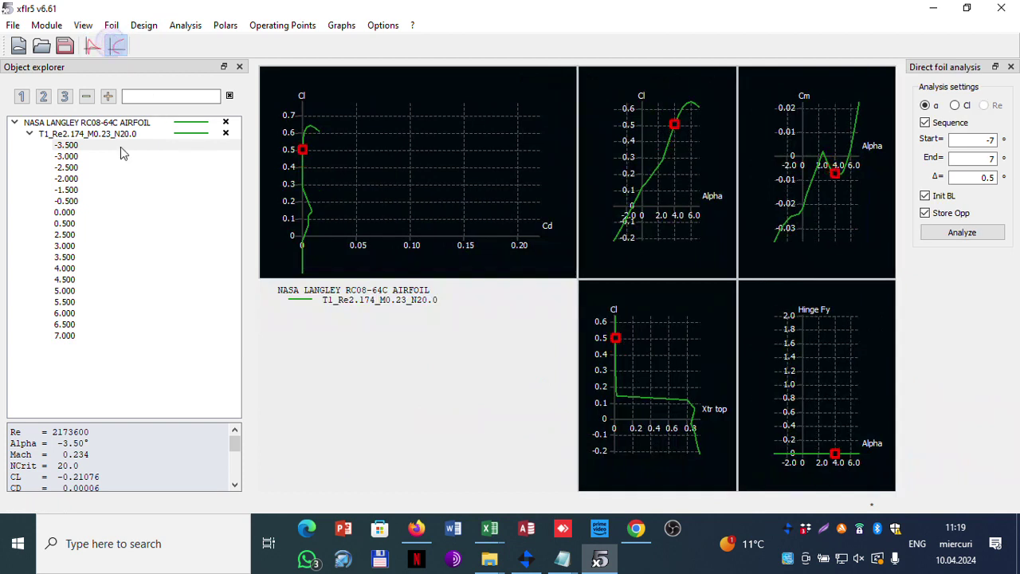
pyautogui.rightClick(110, 135)
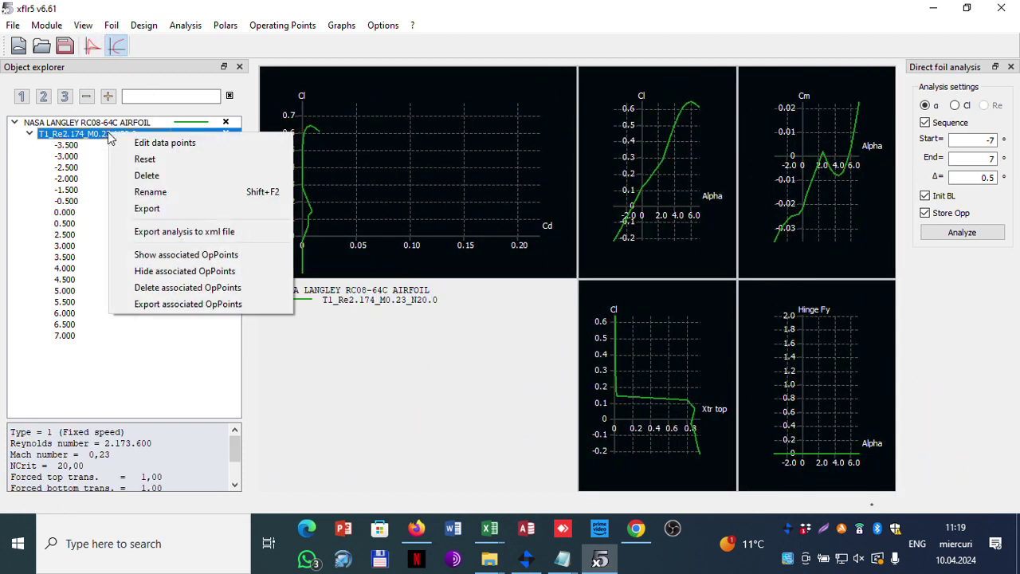
pyautogui.click(175, 210)
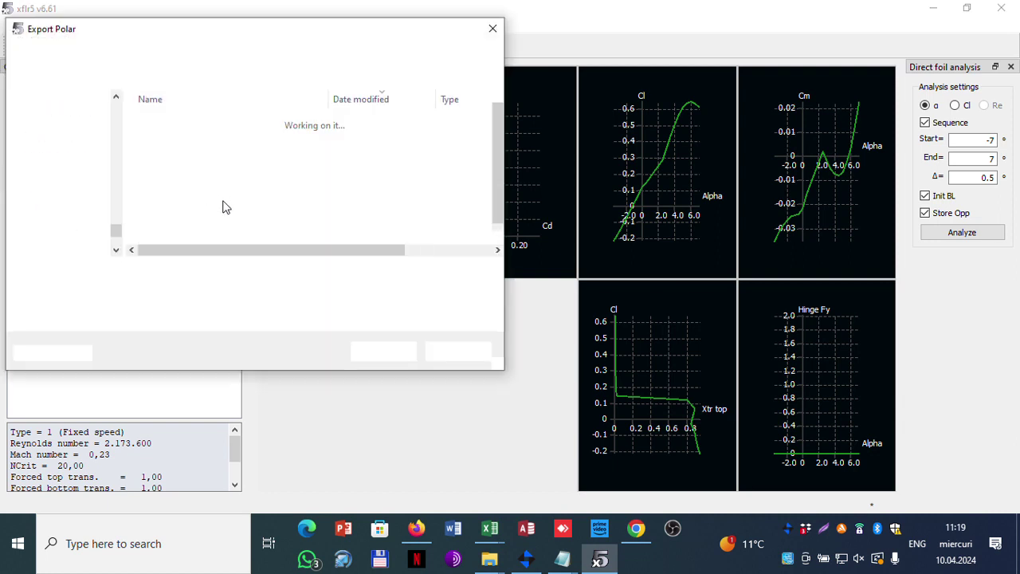
pyautogui.click(210, 272)
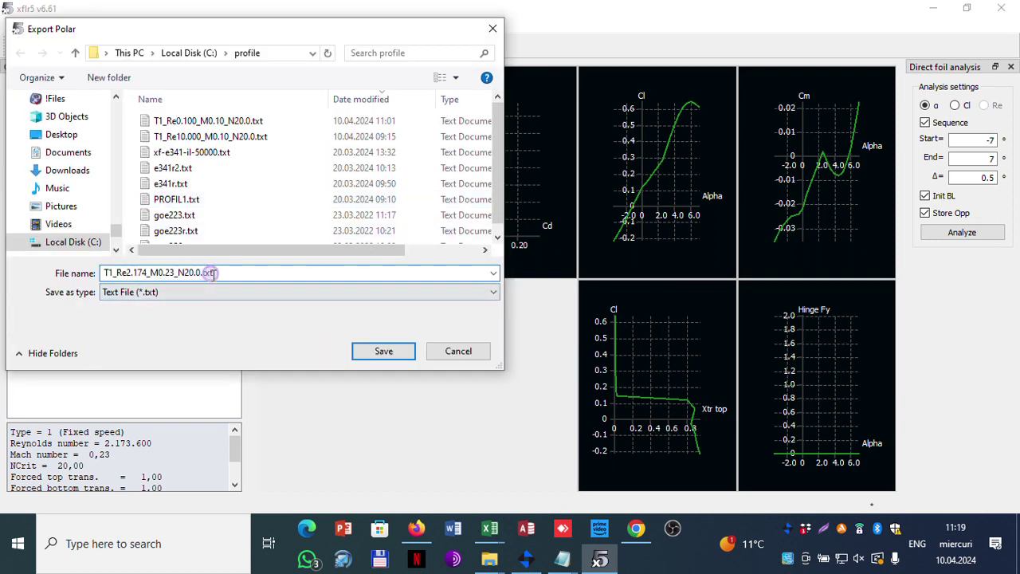
pyautogui.click(199, 273)
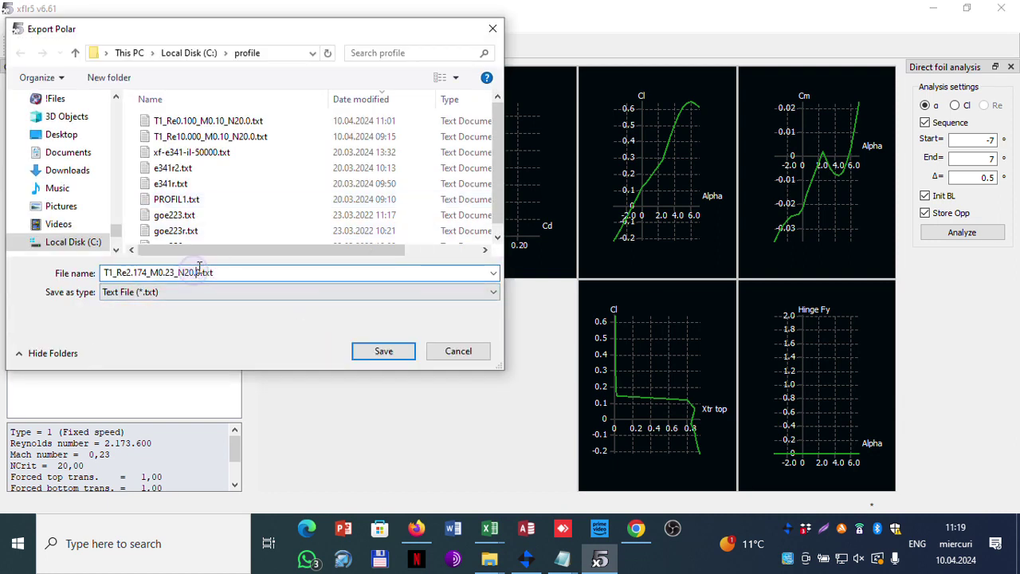
pyautogui.click(103, 272)
pyautogui.write('Decola')
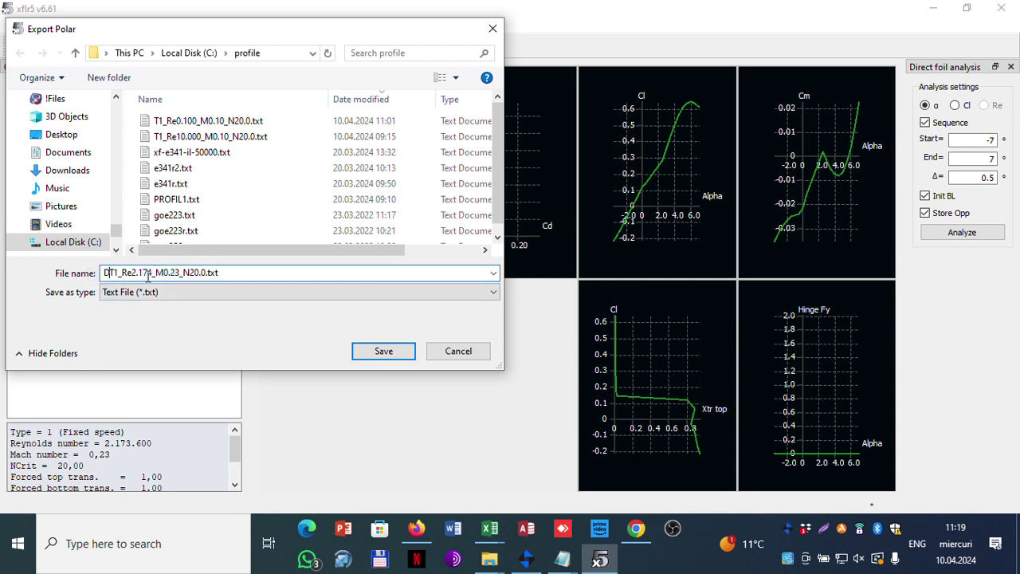
pyautogui.write('re')
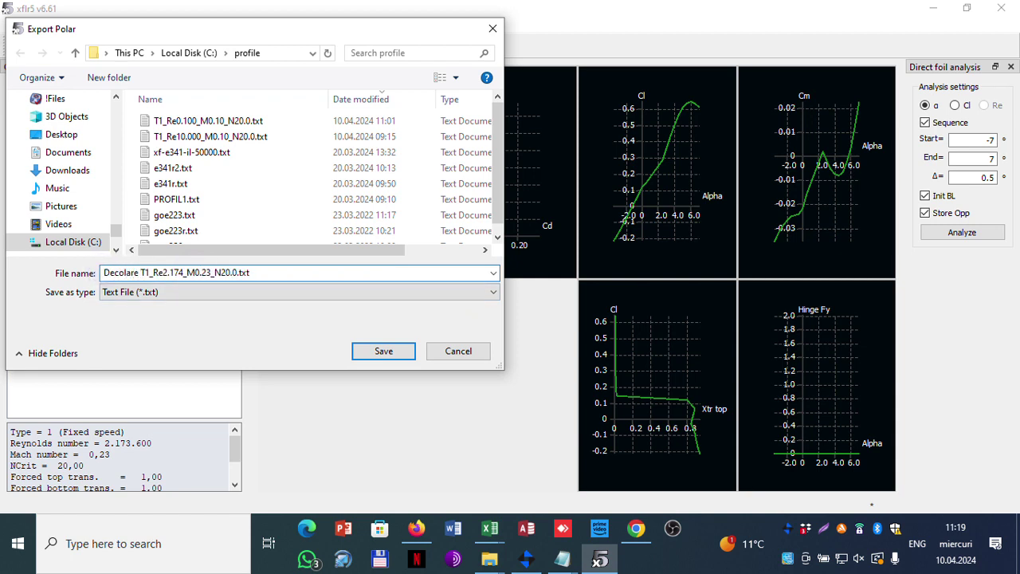
pyautogui.click(364, 351)
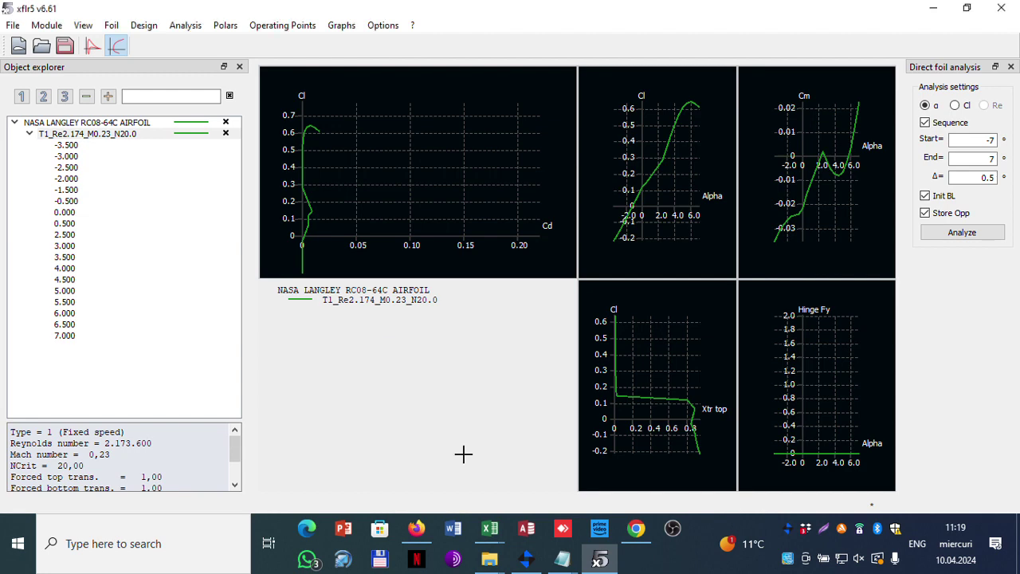
# - Open Decolare T1_Re2.174_M0.23_N20.0.txt from the profile folder in Notepad and examine its table of polar coefficients
pyautogui.click(478, 494)
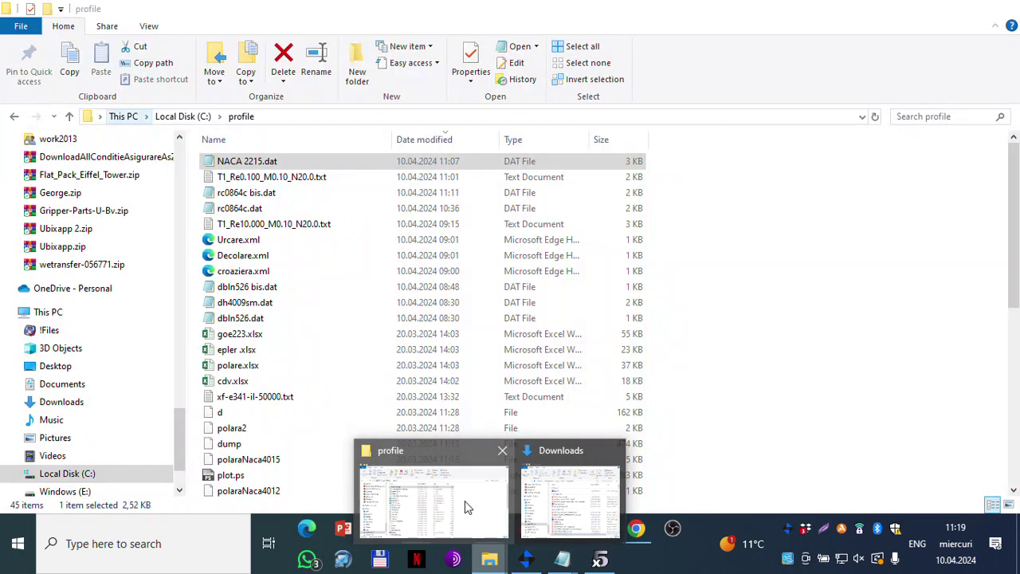
pyautogui.click(464, 500)
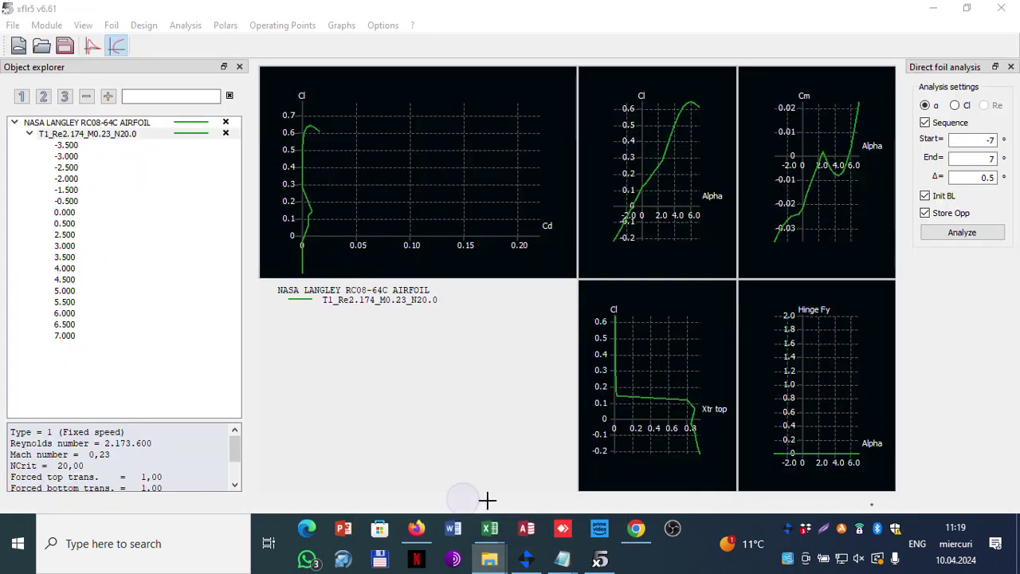
pyautogui.moveTo(489, 558)
pyautogui.click(420, 470)
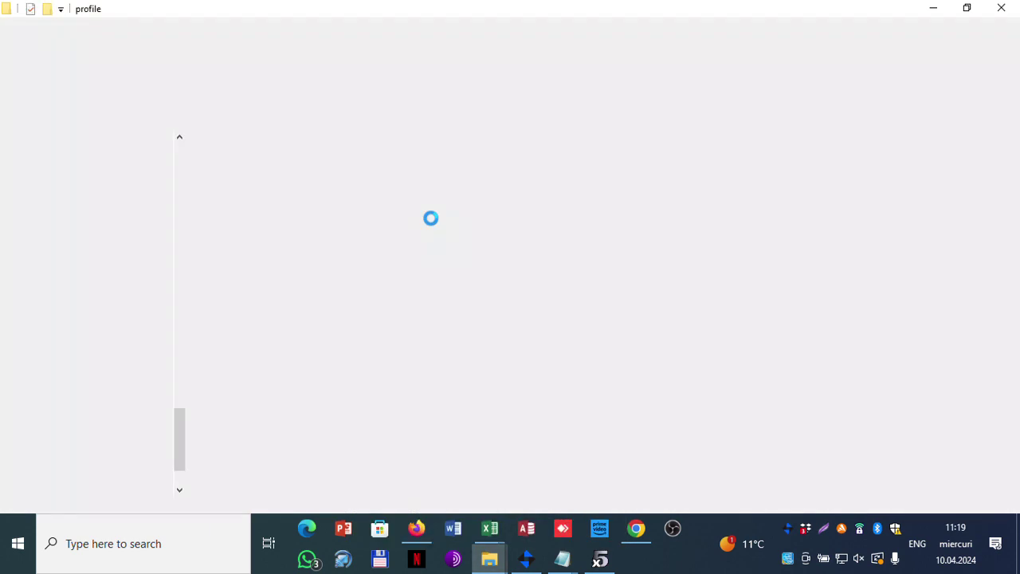
pyautogui.doubleClick(273, 164)
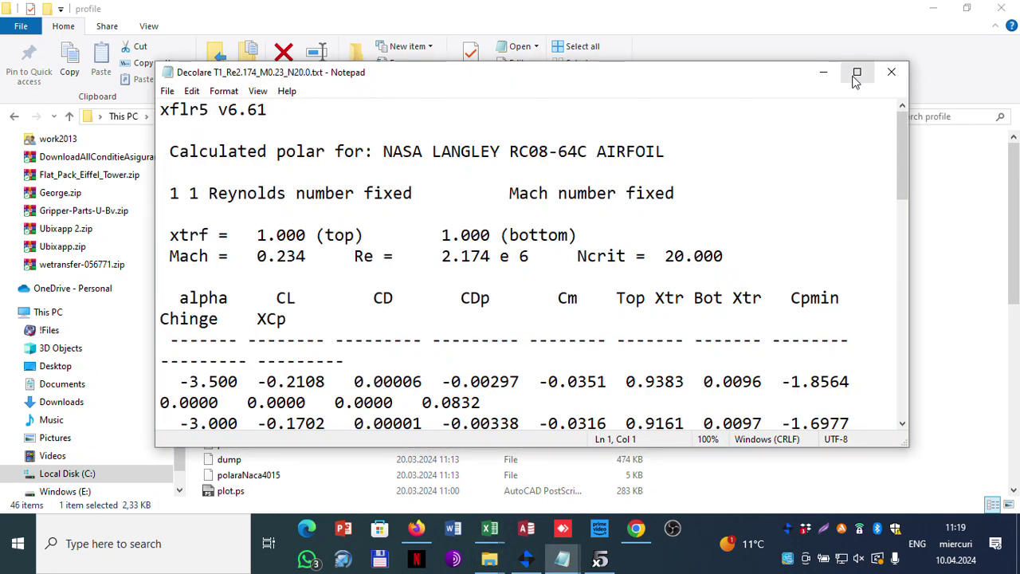
pyautogui.click(857, 71)
pyautogui.scroll(-2, 799, 117)
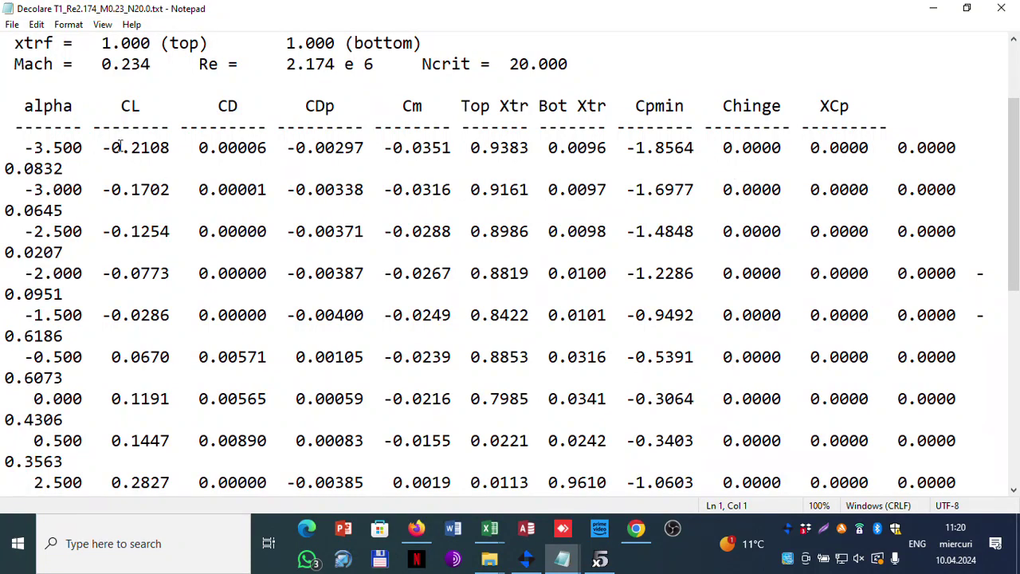
# - Switch back to xflr5 and change the Cl versus Xtr top graph to plot Cd against Alpha
pyautogui.click(599, 560)
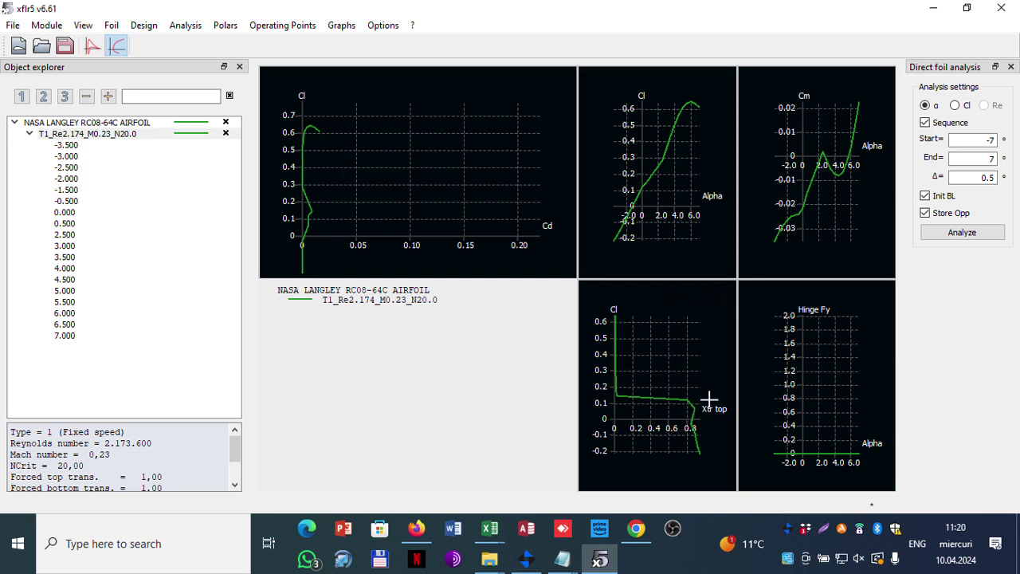
pyautogui.rightClick(694, 320)
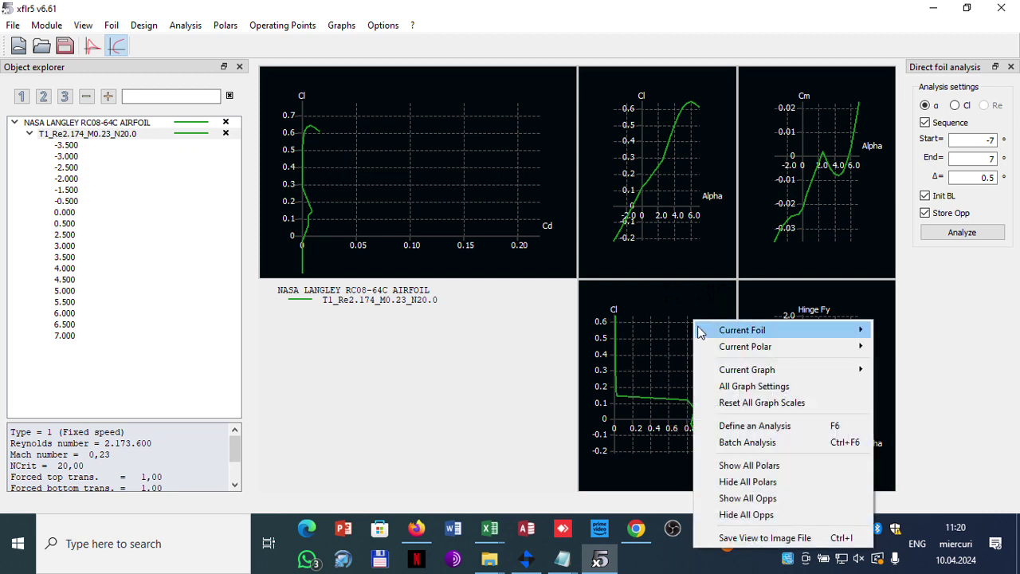
pyautogui.moveTo(705, 333)
pyautogui.click(667, 289)
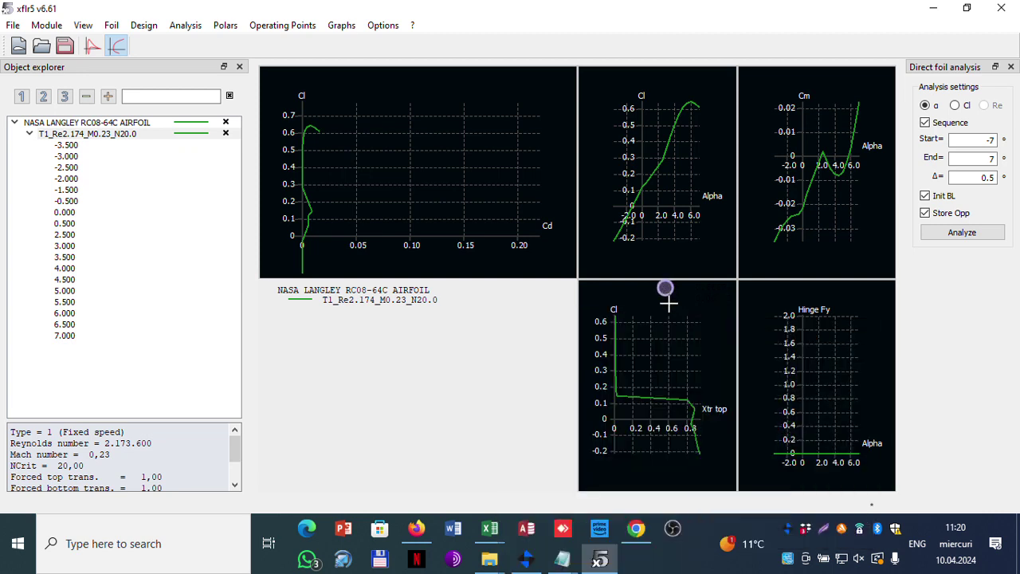
pyautogui.rightClick(666, 303)
pyautogui.moveTo(755, 358)
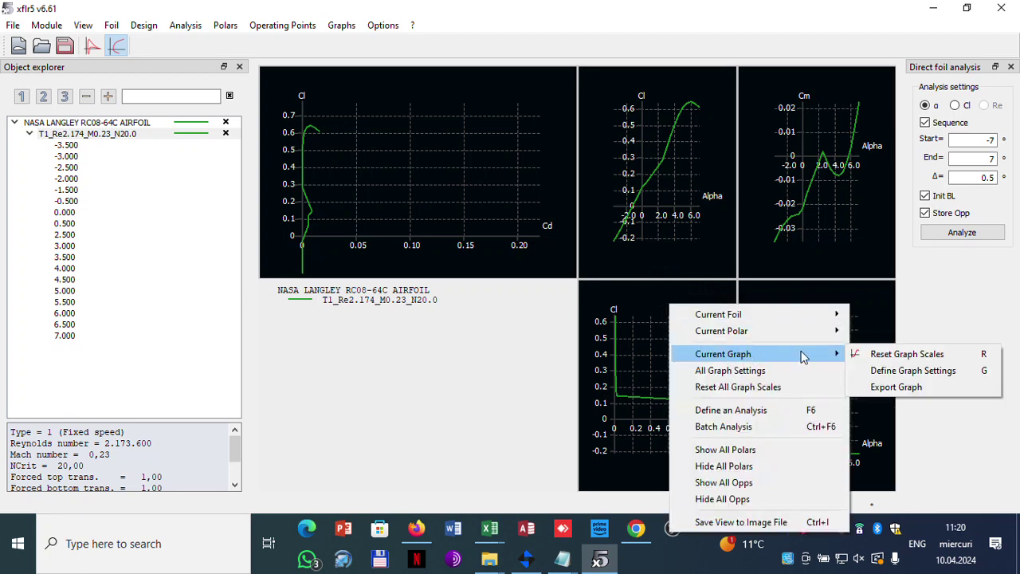
pyautogui.click(912, 370)
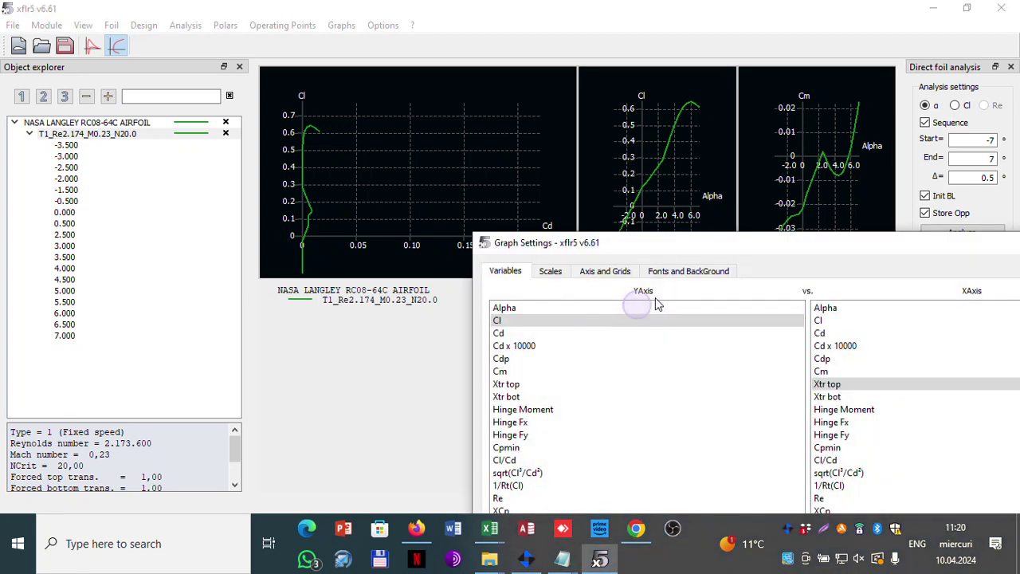
pyautogui.moveTo(653, 253); pyautogui.dragTo(384, 70)
pyautogui.click(230, 158)
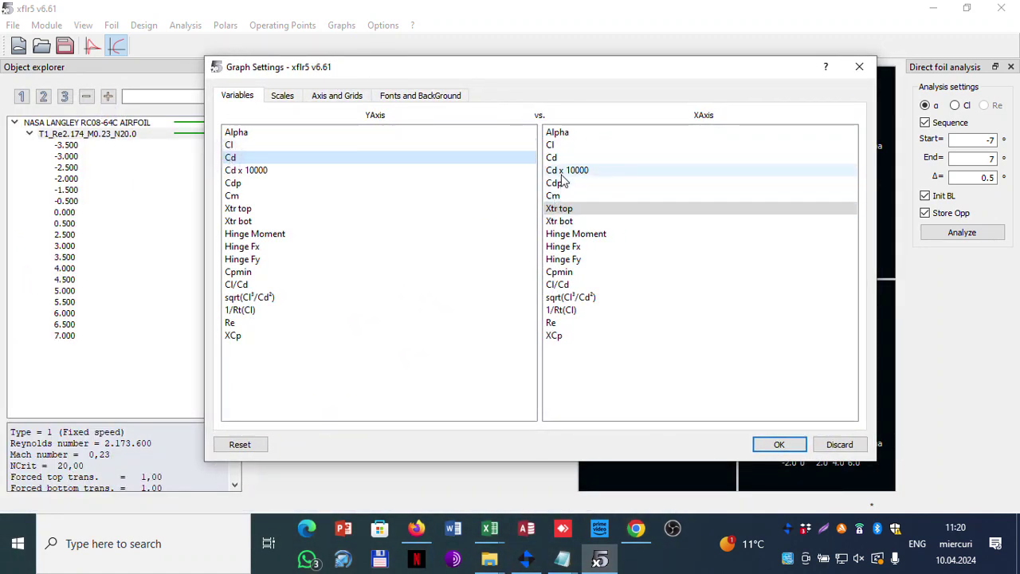
pyautogui.click(558, 133)
pyautogui.click(776, 444)
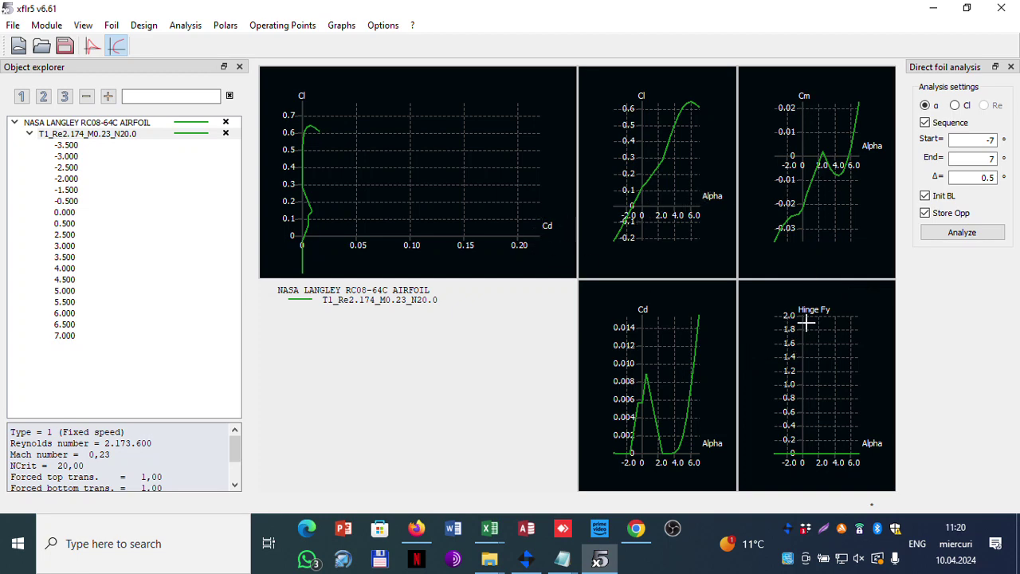
# - Change the Hinge Fy graph to plot Cpmin against Alpha
pyautogui.rightClick(785, 299)
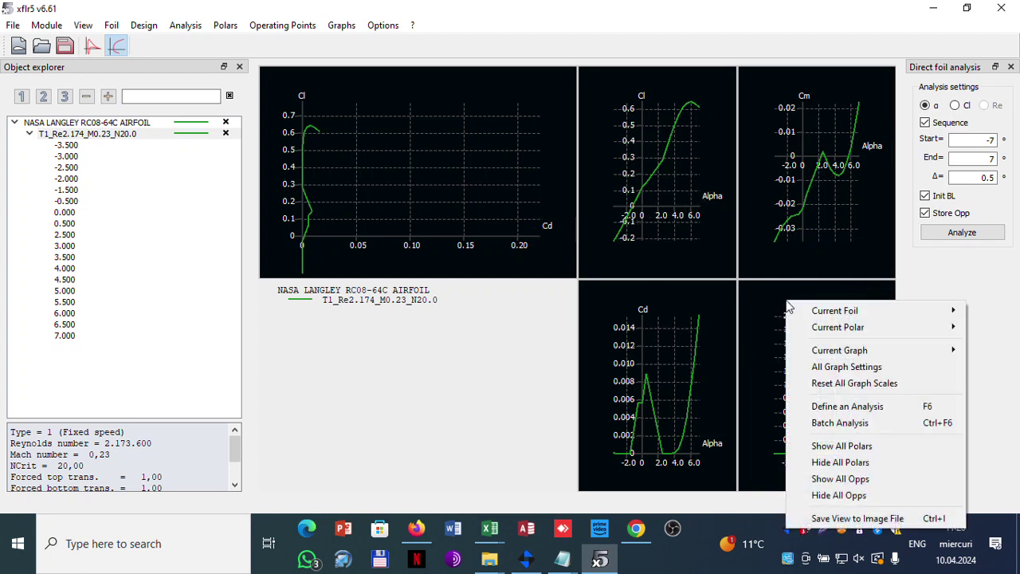
pyautogui.click(771, 302)
pyautogui.doubleClick(770, 299)
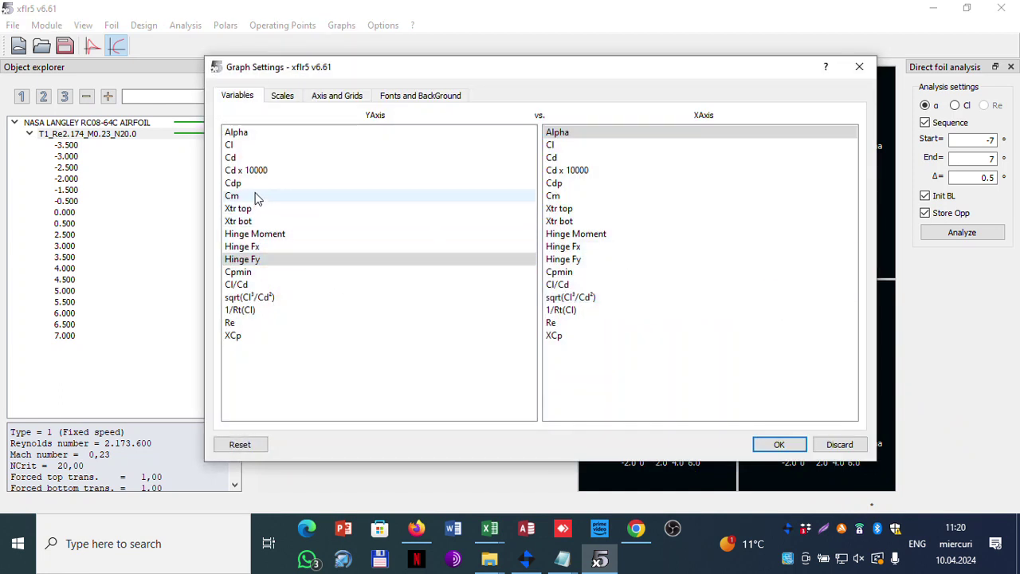
pyautogui.click(241, 321)
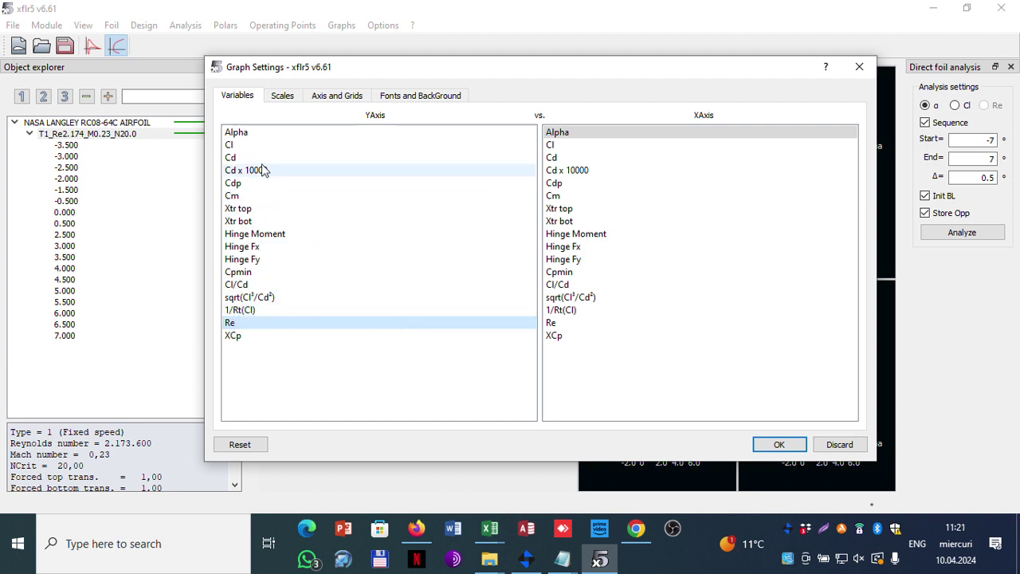
pyautogui.click(244, 146)
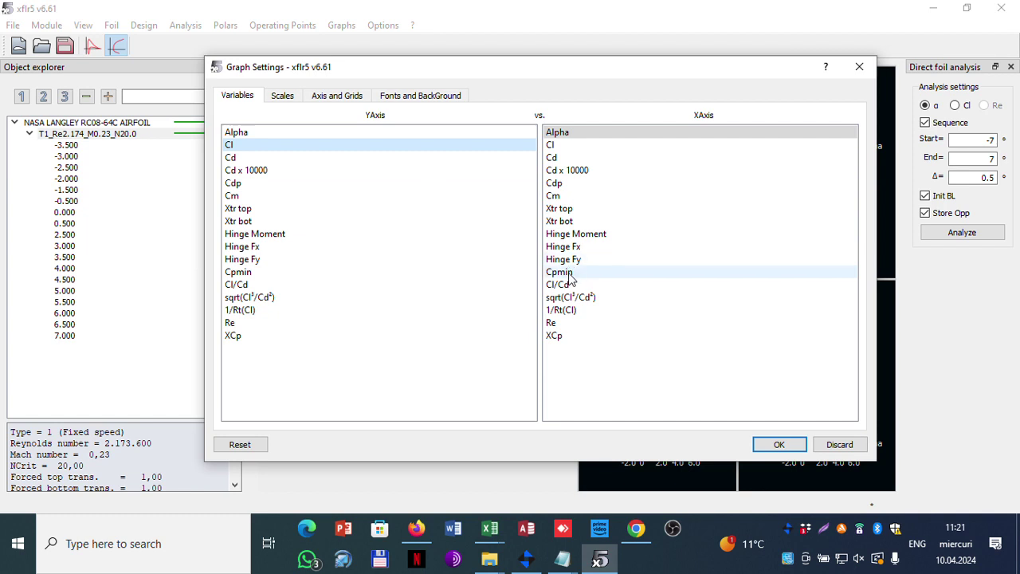
pyautogui.doubleClick(241, 271)
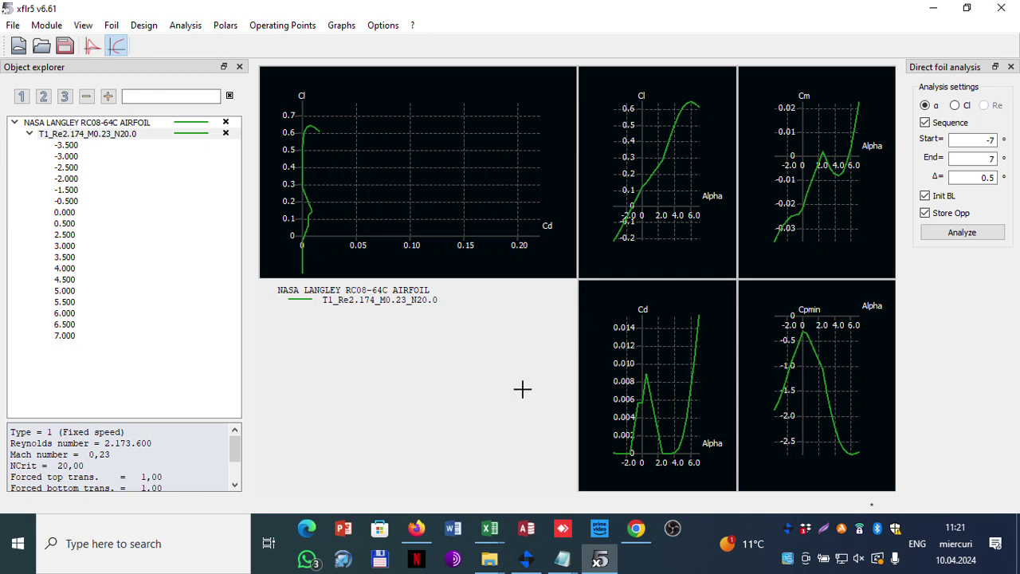
# - Start exporting the Cl versus Cd graph data to a text file
pyautogui.moveTo(566, 560)
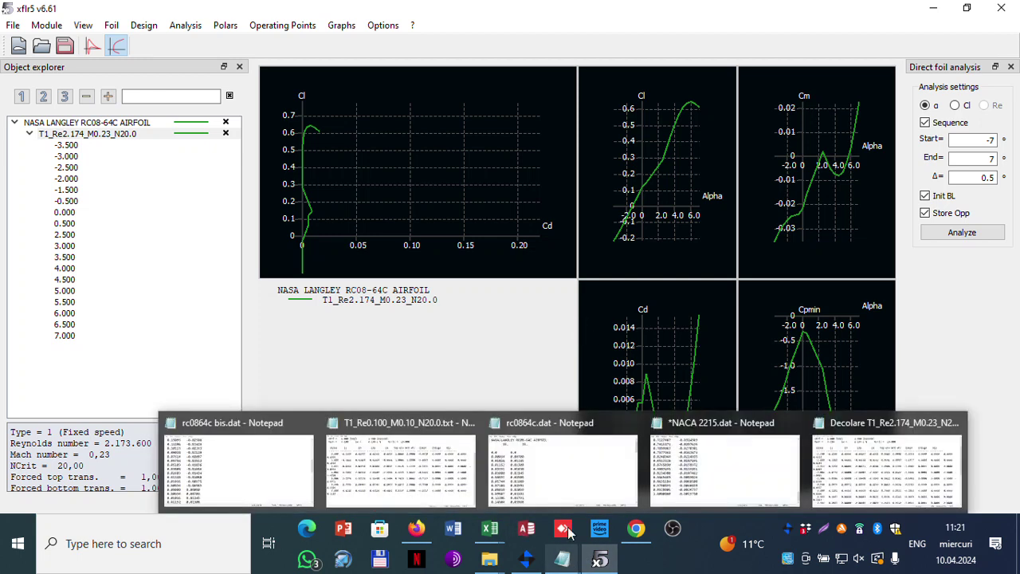
pyautogui.rightClick(509, 200)
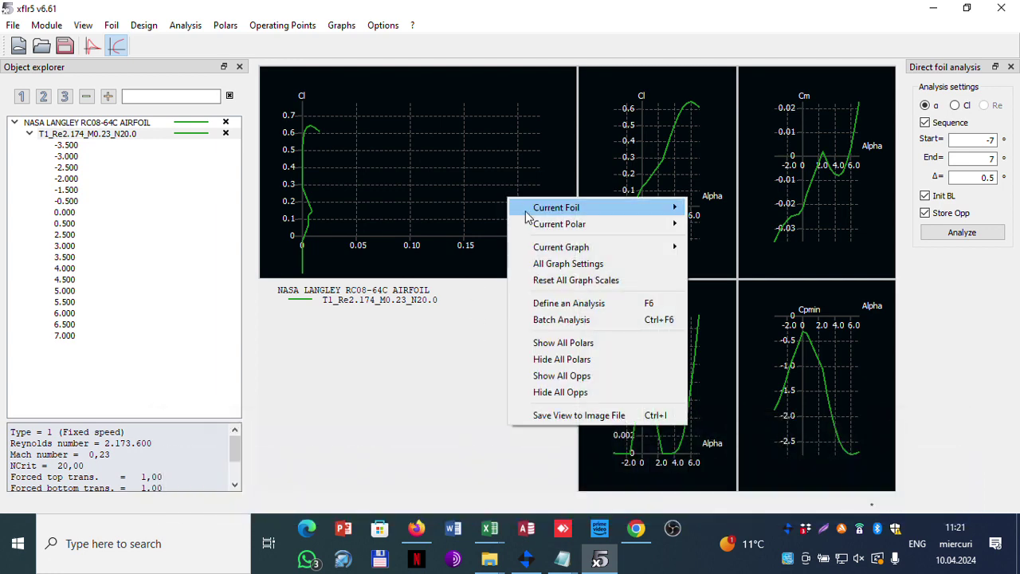
pyautogui.moveTo(562, 230)
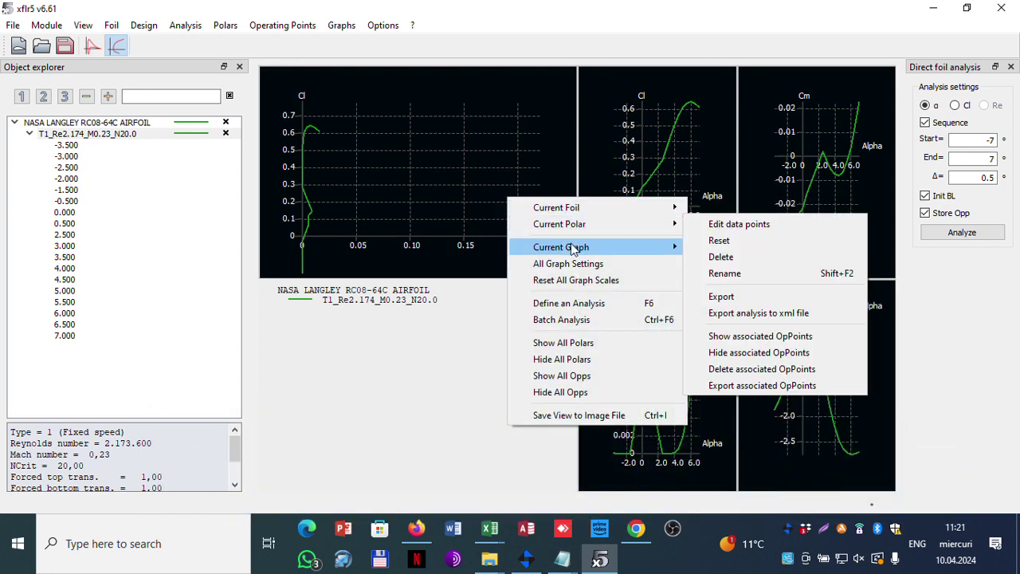
pyautogui.moveTo(581, 246)
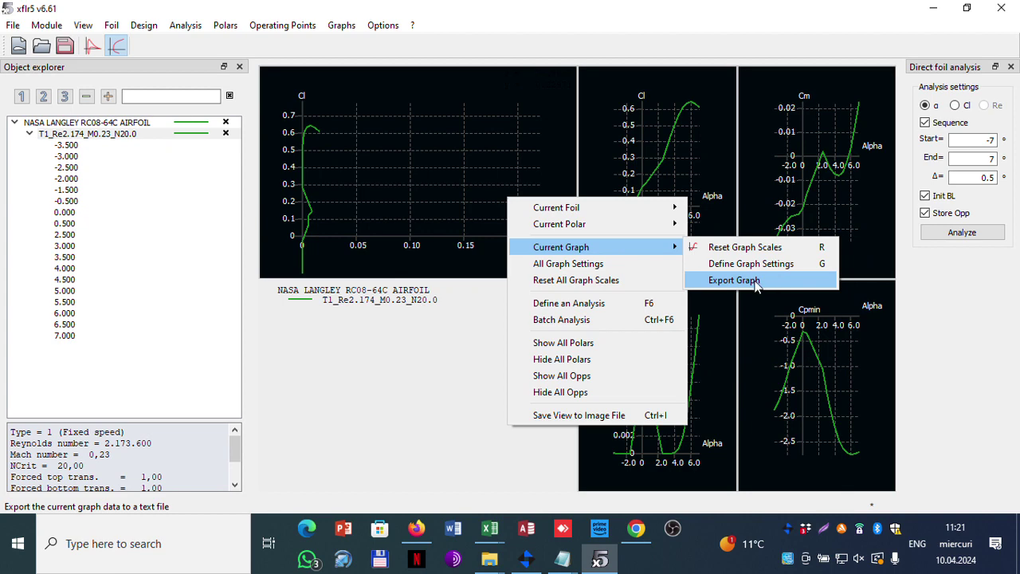
pyautogui.click(734, 280)
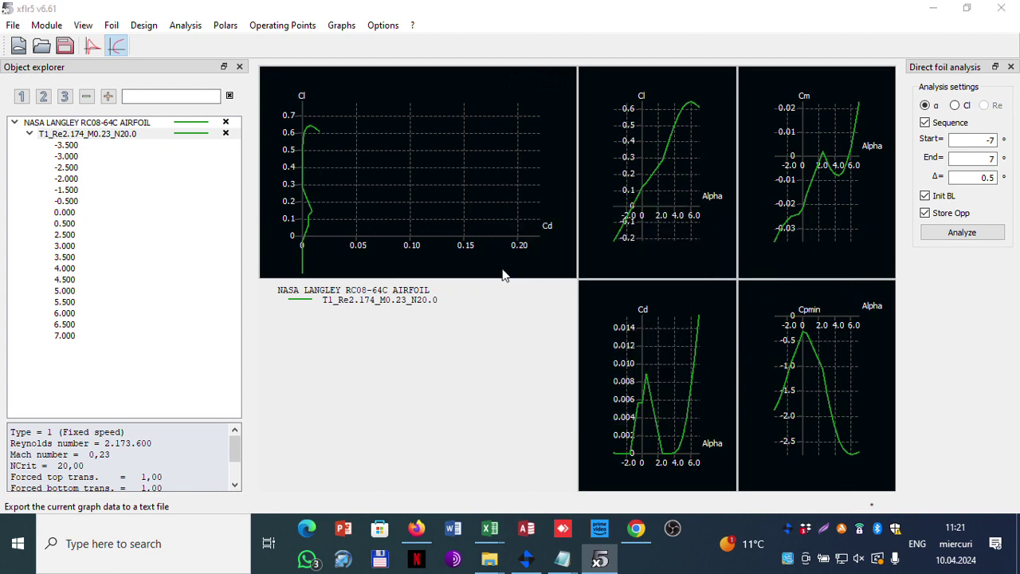